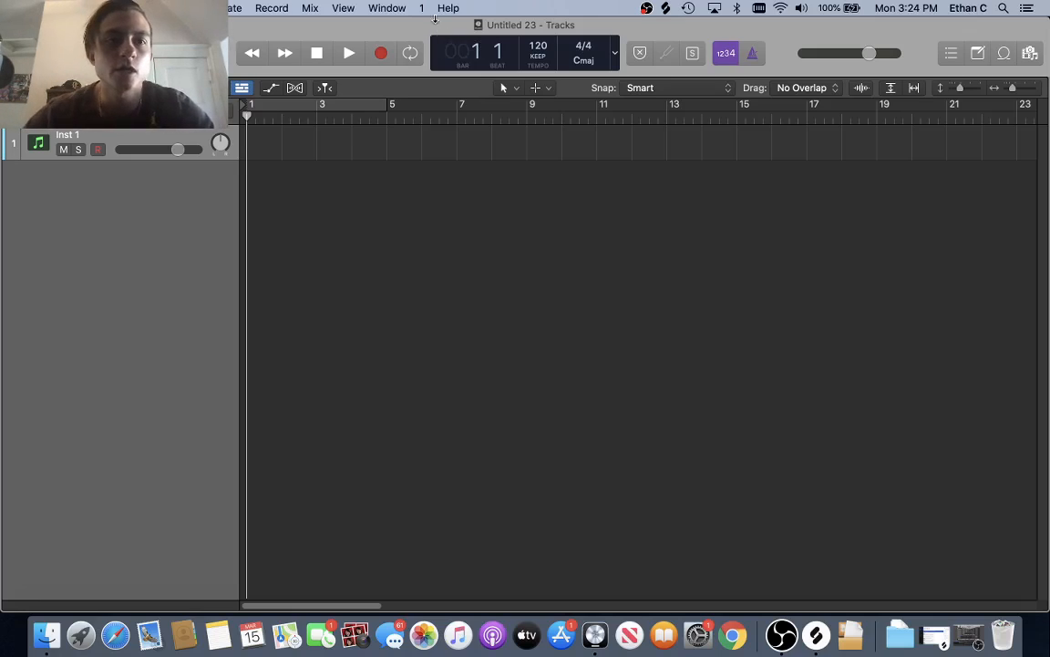
{"action": "key", "text": "ctrl+Up"}
{"action": "key", "text": "Escape"}
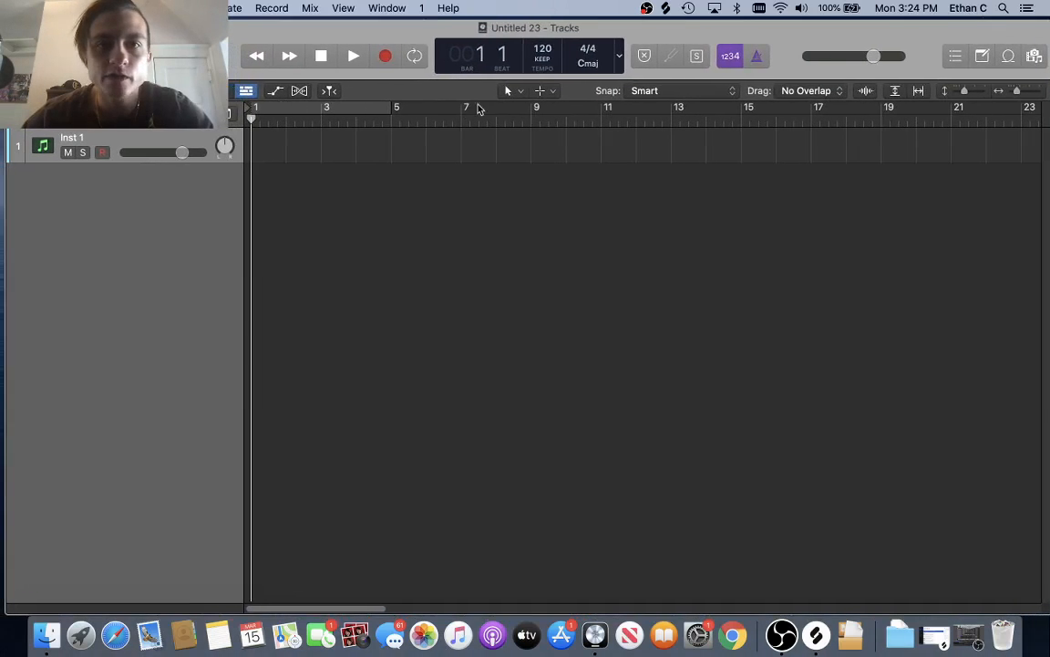
{"action": "left_click_drag", "start_coordinate": [409, 33], "coordinate": [400, 28]}
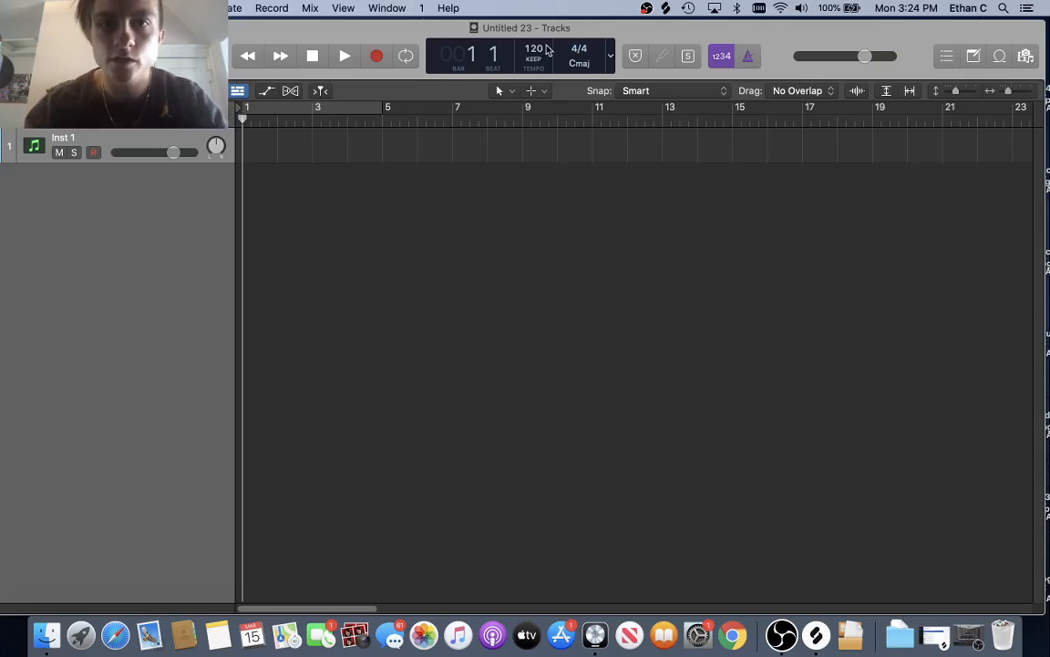
- Set the project tempo to 125 and turn on the cycle range covering bars 1 to 5
{"action": "left_click_drag", "start_coordinate": [540, 48], "coordinate": [539, 42]}
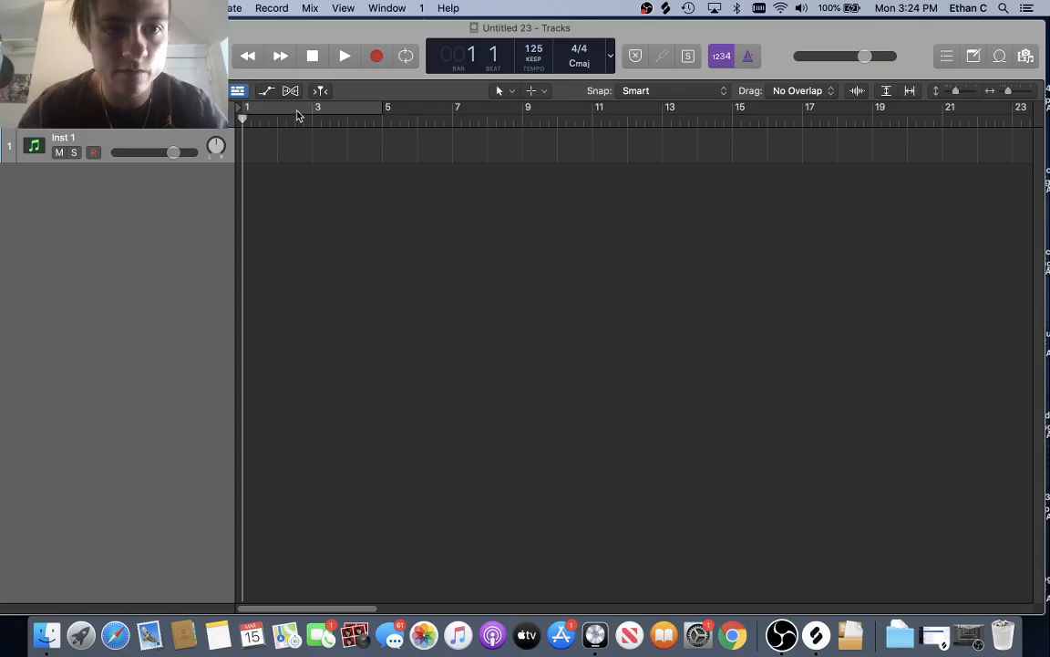
{"action": "left_click", "coordinate": [297, 115]}
- Assign the Pencil Tool as the secondary tool and draw a four-bar MIDI region at bar 1 of the Inst 1 track
{"action": "left_click", "coordinate": [532, 90]}
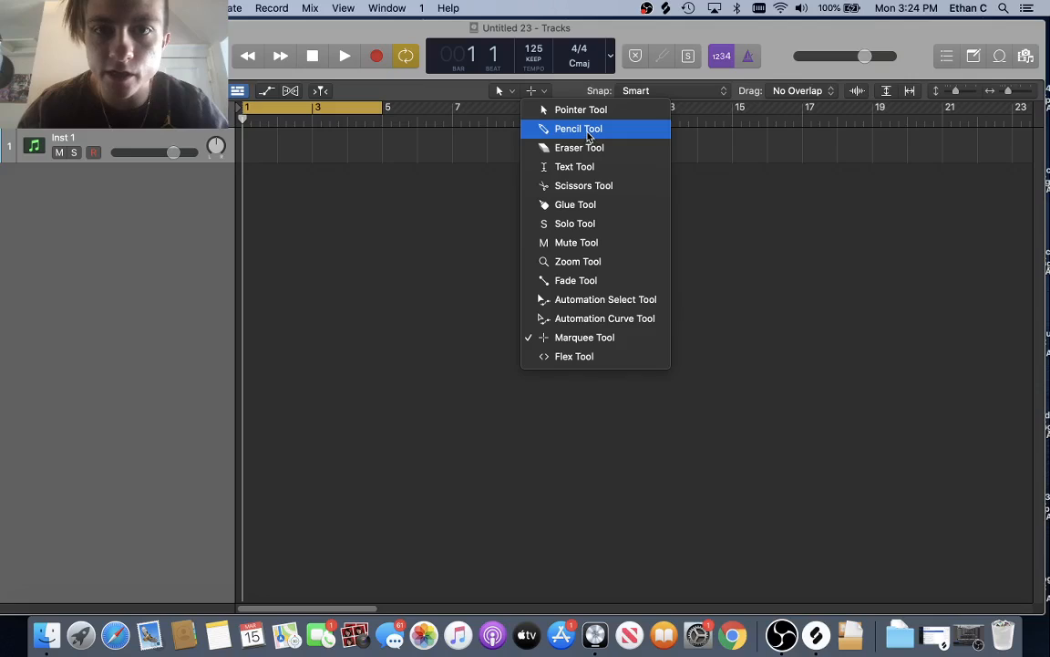
{"action": "left_click", "coordinate": [547, 129]}
{"action": "left_click", "coordinate": [262, 153]}
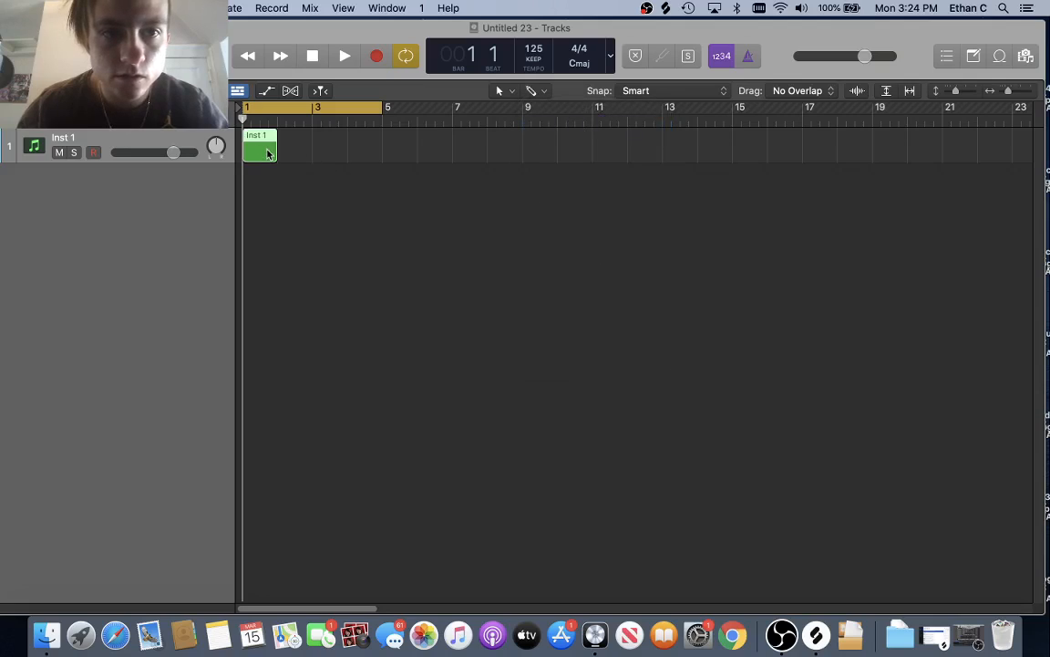
{"action": "left_click_drag", "start_coordinate": [271, 150], "coordinate": [382, 150]}
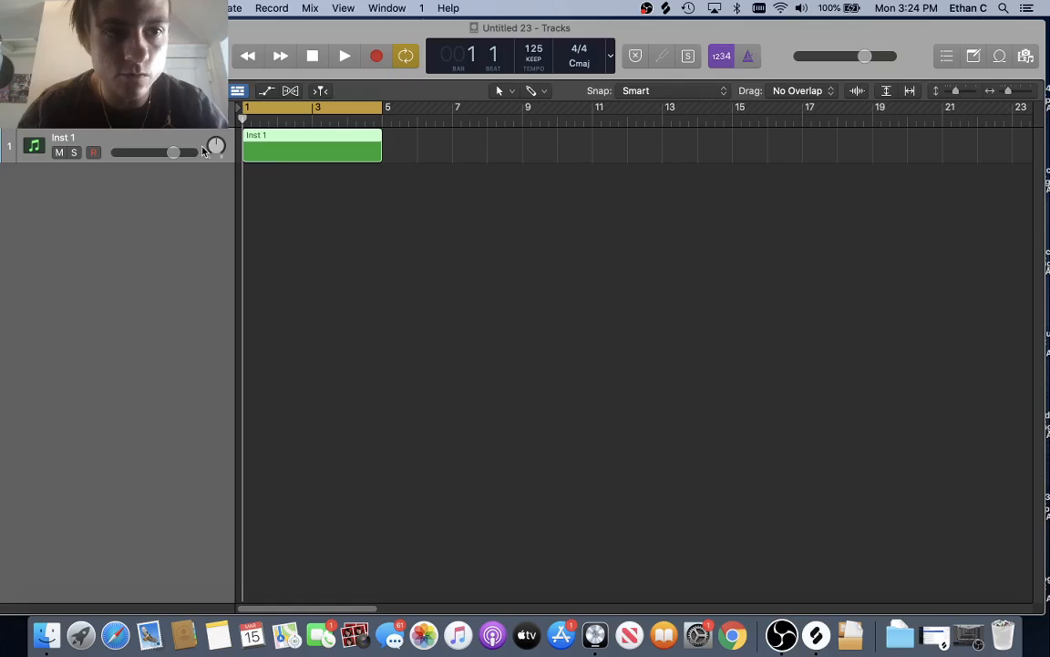
- Open the track's Serum instrument from the mixer and load the user preset BS - Basement from TPS - Futuristic Vol. 2 - Presets
{"action": "key", "text": "x"}
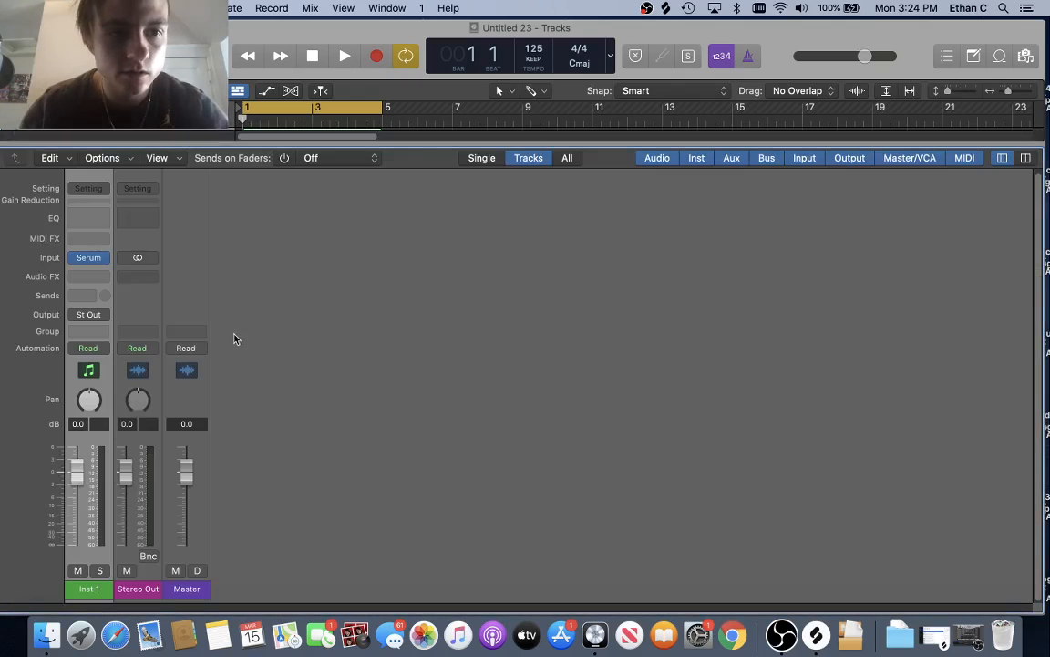
{"action": "left_click", "coordinate": [91, 264]}
{"action": "left_click_drag", "start_coordinate": [705, 38], "coordinate": [453, 60]}
{"action": "left_click", "coordinate": [475, 101]}
{"action": "mouse_move", "coordinate": [492, 242]}
{"action": "mouse_move", "coordinate": [634, 258]}
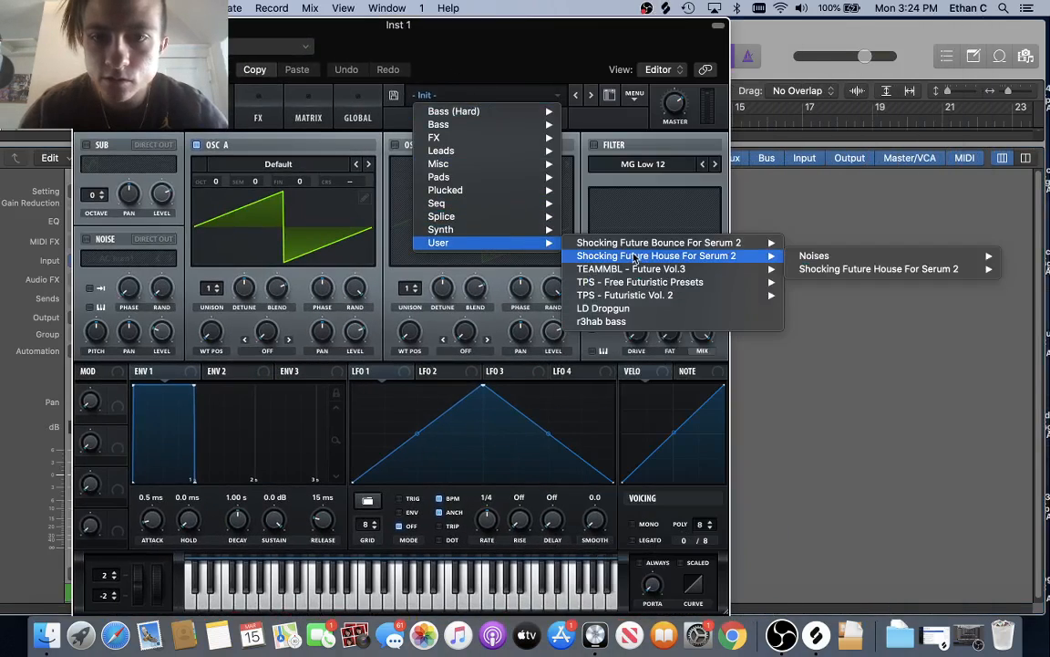
{"action": "mouse_move", "coordinate": [748, 299]}
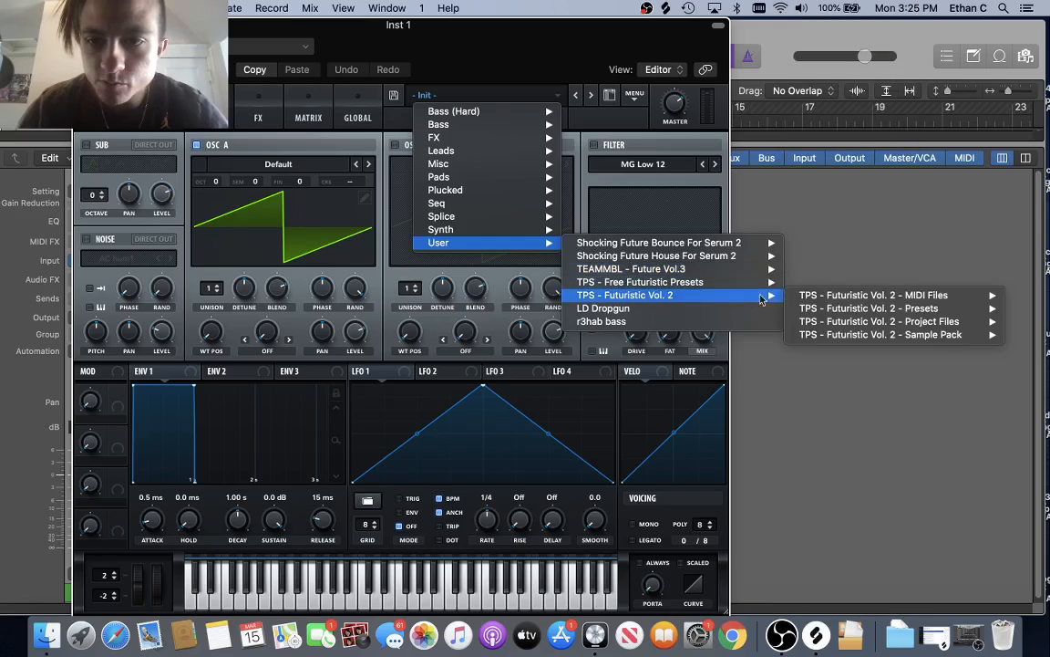
{"action": "mouse_move", "coordinate": [828, 329]}
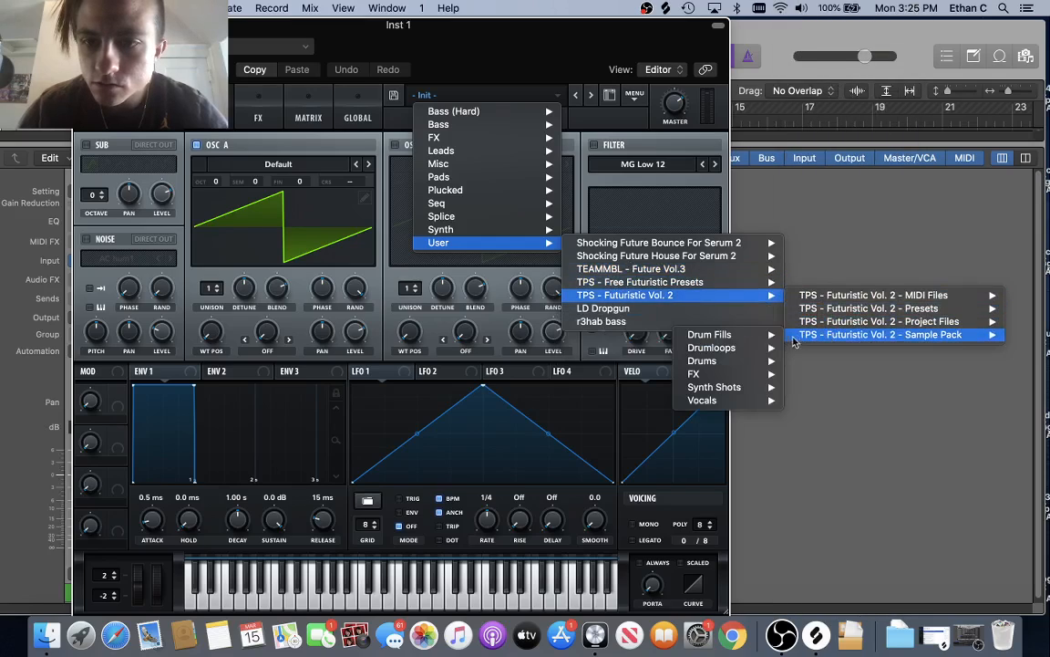
{"action": "mouse_move", "coordinate": [821, 308]}
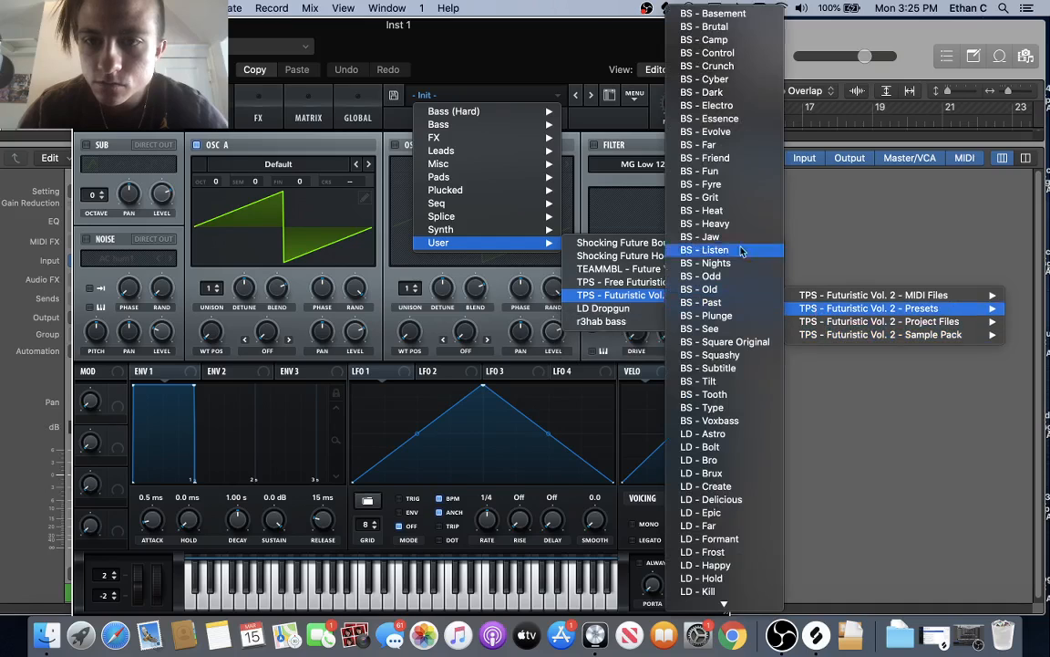
{"action": "left_click", "coordinate": [714, 13]}
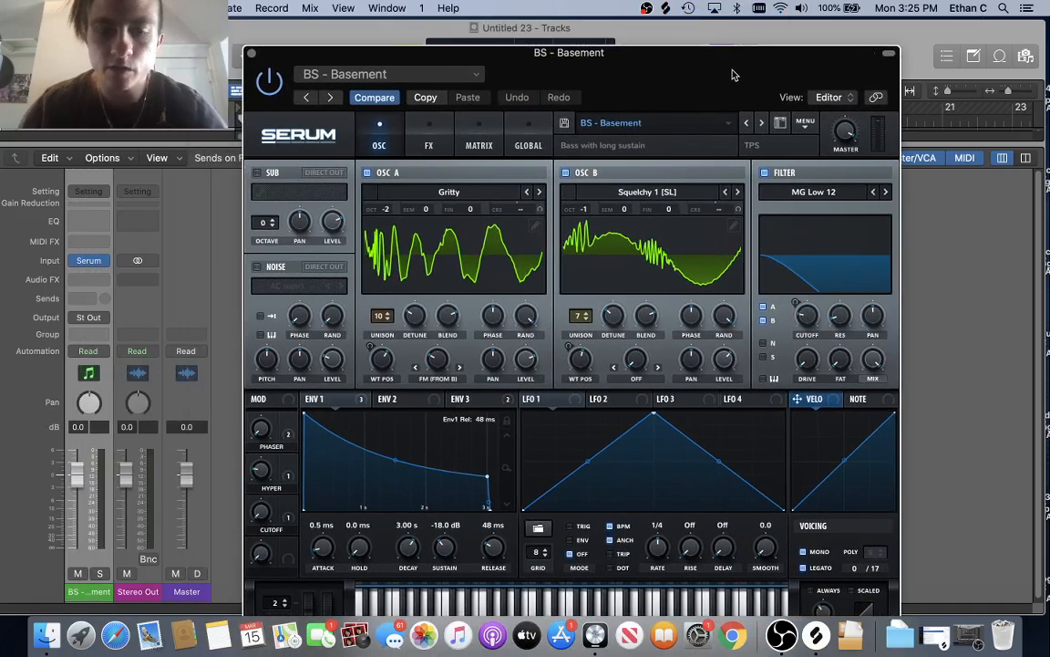
- Audition the BS - Basement preset by playing a few notes with Musical Typing
{"action": "key", "text": "super+k"}
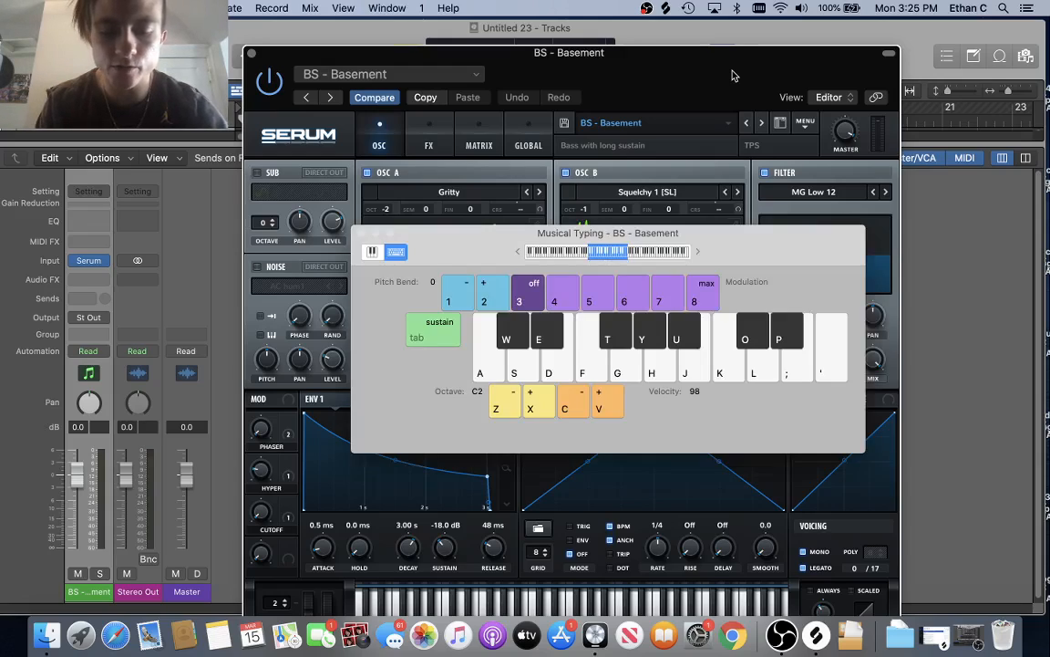
{"action": "key", "text": "h"}
{"action": "key", "text": "h"}
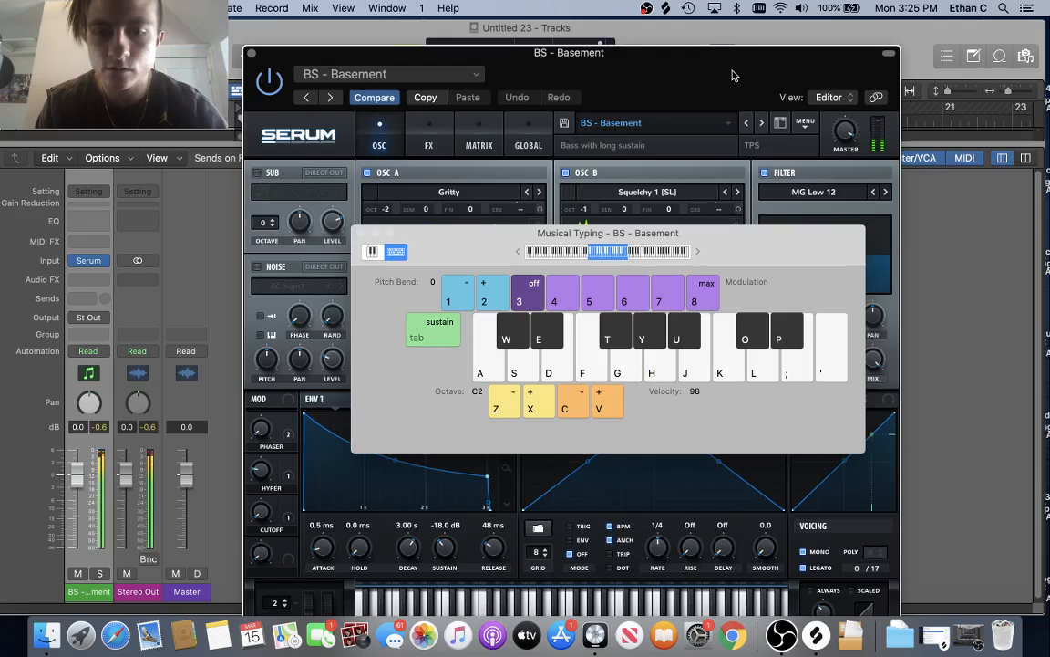
{"action": "key", "text": "super+k"}
- Advance the Serum preset past BS - Brutal to BS - Camp
{"action": "left_click", "coordinate": [760, 123]}
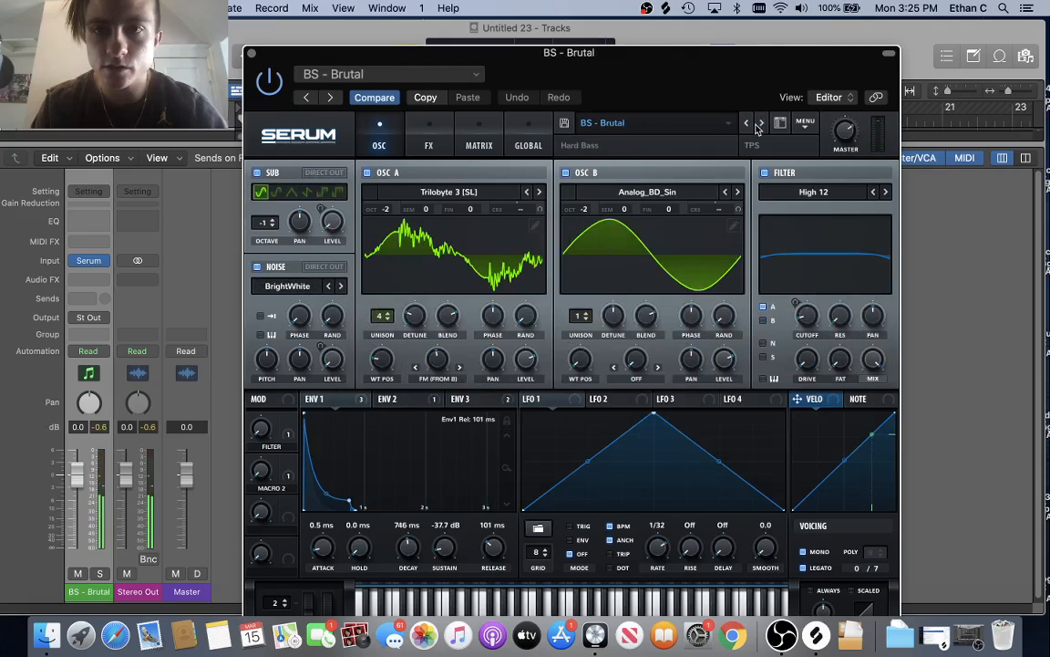
{"action": "left_click", "coordinate": [759, 124]}
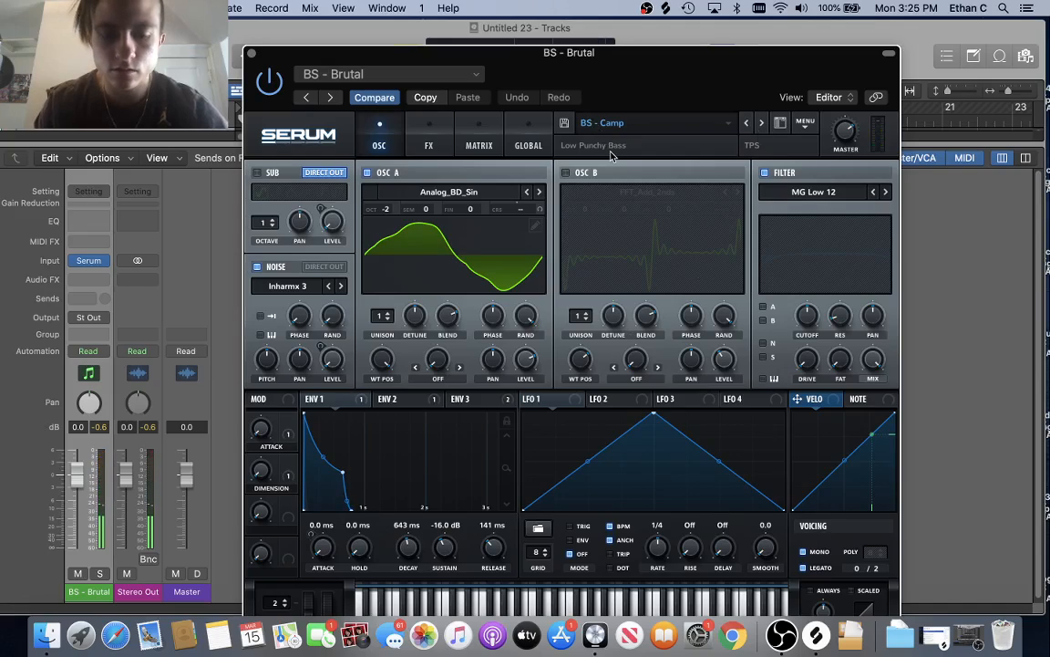
{"action": "left_click_drag", "start_coordinate": [516, 74], "coordinate": [484, 36]}
- Try out bassline ideas on the BS - Camp preset with Musical Typing, and close the keyboard and synth windows
{"action": "key", "text": "super+k"}
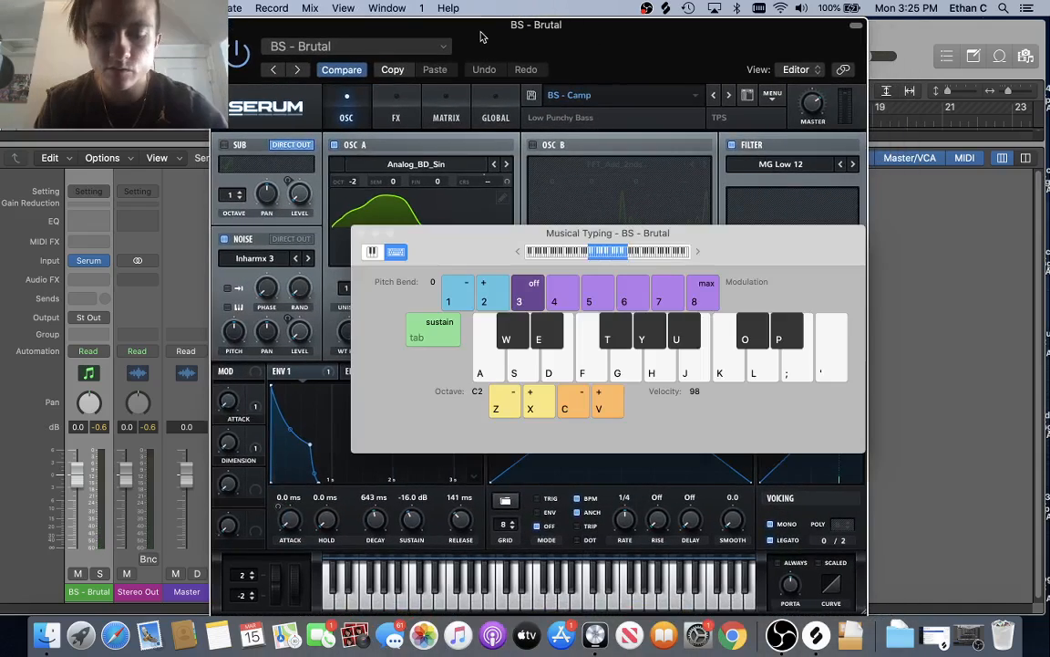
{"action": "key", "text": "a"}
{"action": "key", "text": "k"}
{"action": "key", "text": "k"}
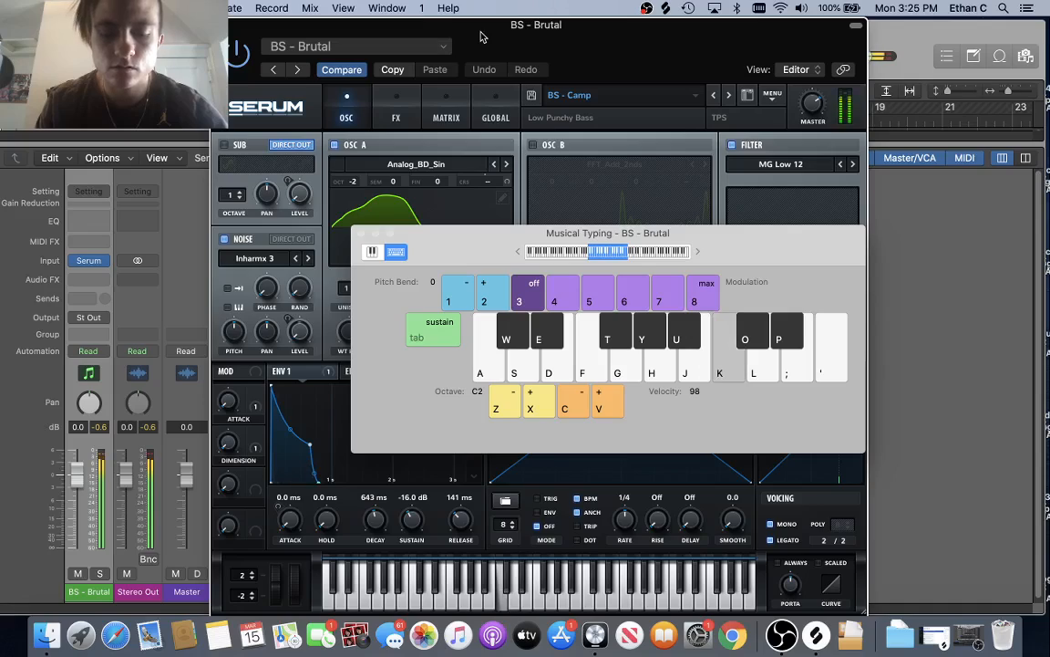
{"action": "key", "text": "h"}
{"action": "key", "text": "t"}
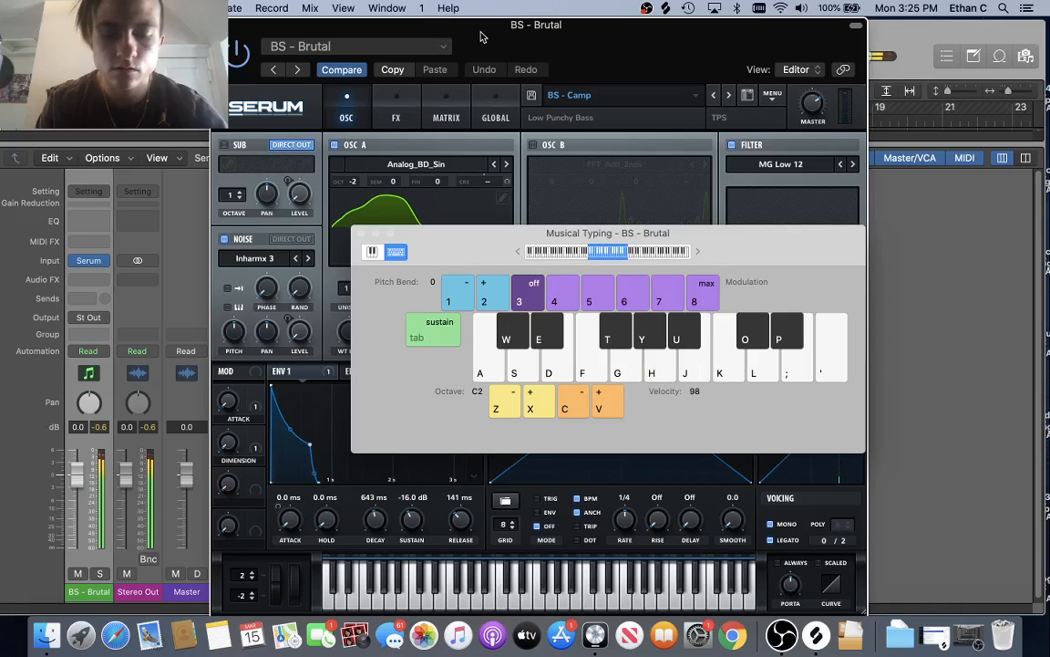
{"action": "key", "text": "u"}
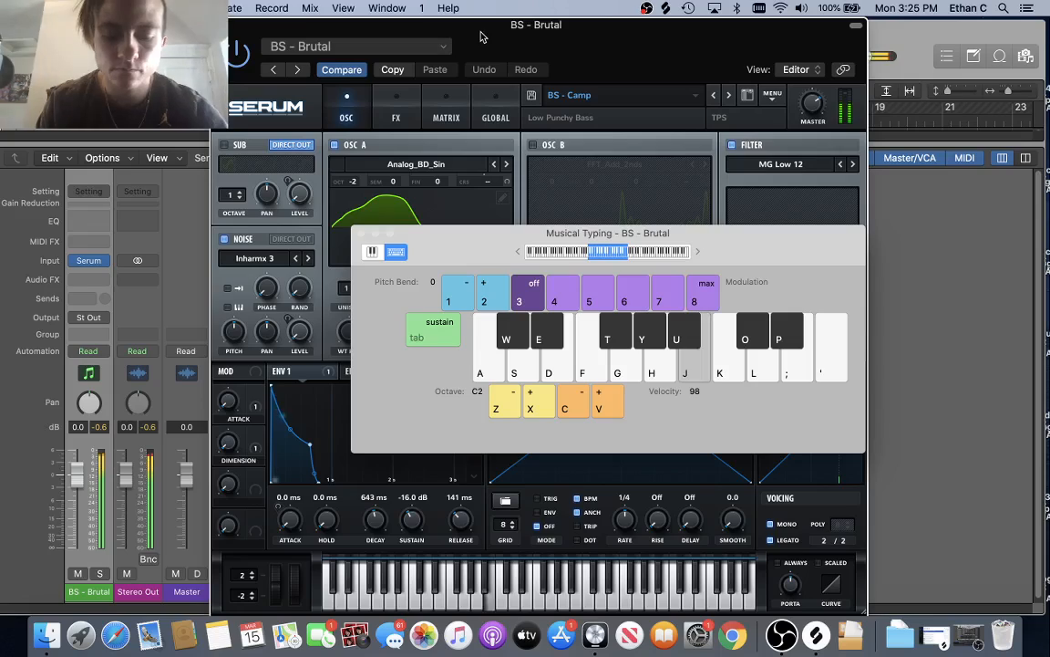
{"action": "key", "text": "t"}
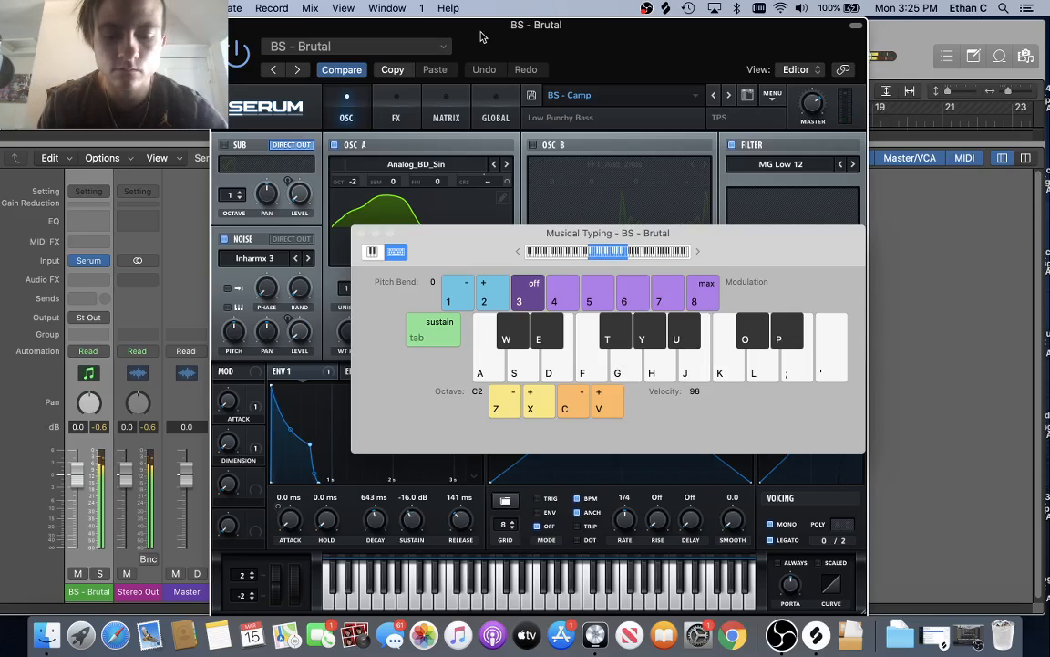
{"action": "key", "text": "g"}
{"action": "key", "text": "g"}
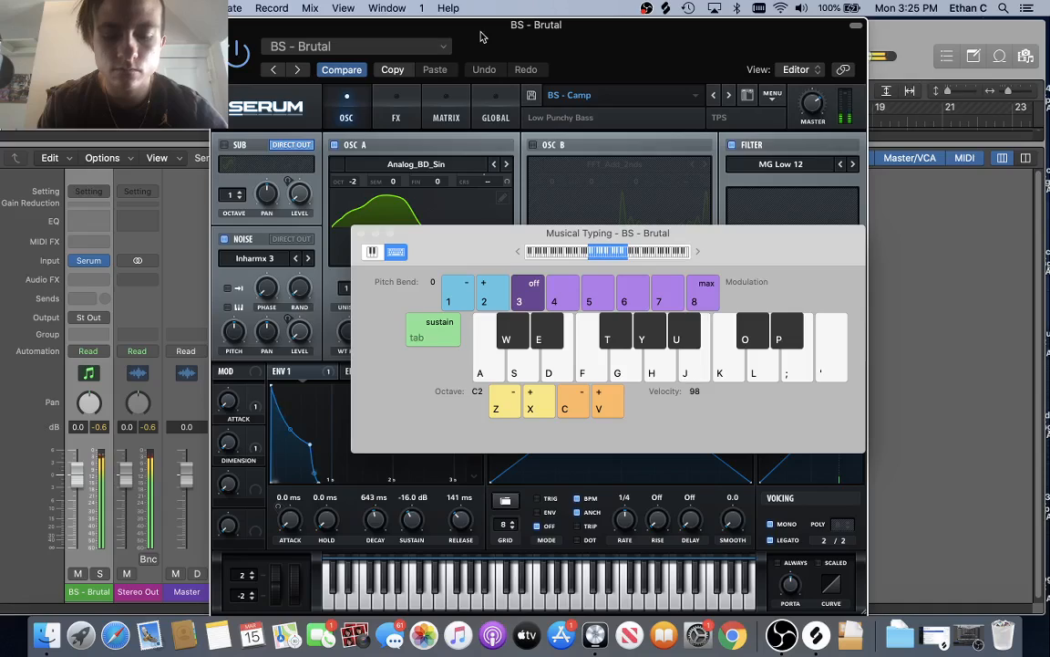
{"action": "key", "text": "g"}
{"action": "key", "text": "d"}
{"action": "key", "text": "d"}
{"action": "key", "text": "j"}
{"action": "key", "text": "h"}
{"action": "key", "text": "h"}
{"action": "key", "text": "g"}
{"action": "key", "text": "g"}
{"action": "key", "text": "l"}
{"action": "key", "text": "u"}
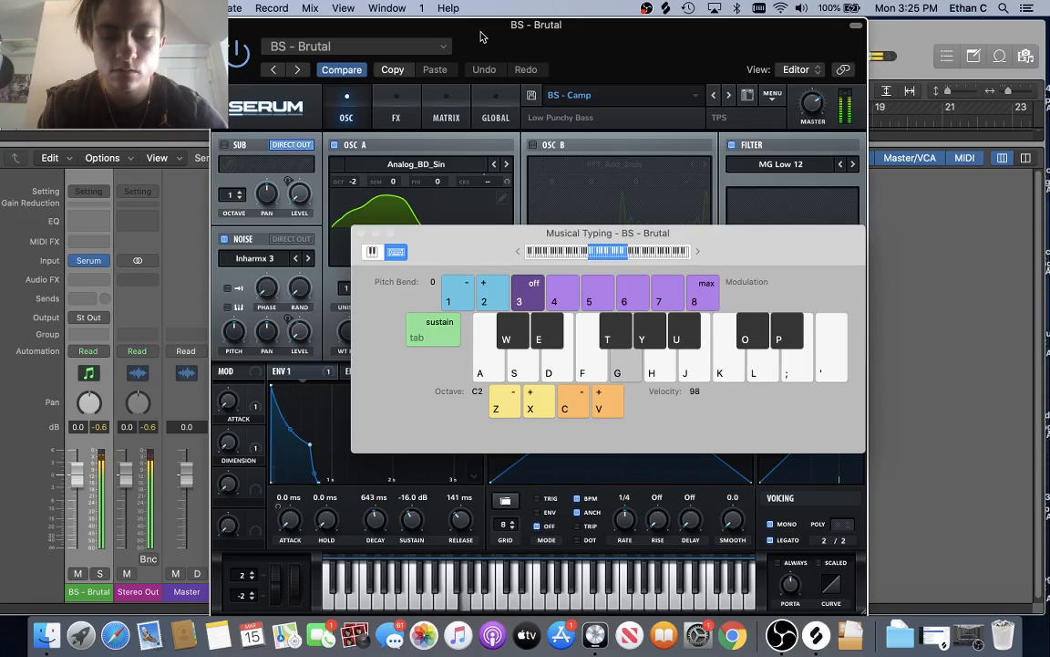
{"action": "key", "text": "i"}
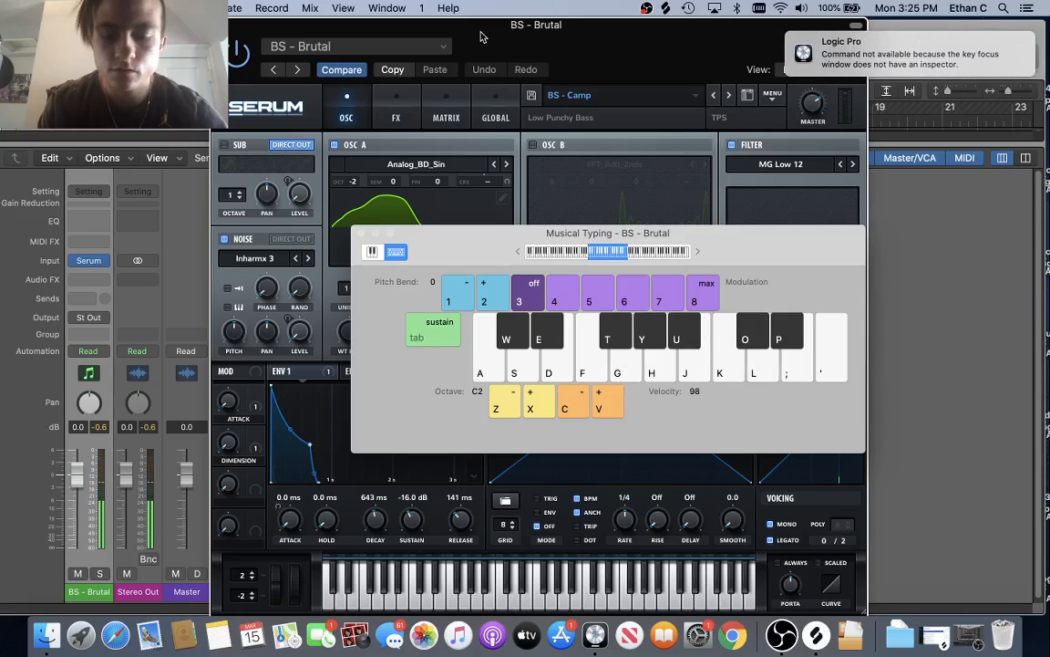
{"action": "key", "text": "g"}
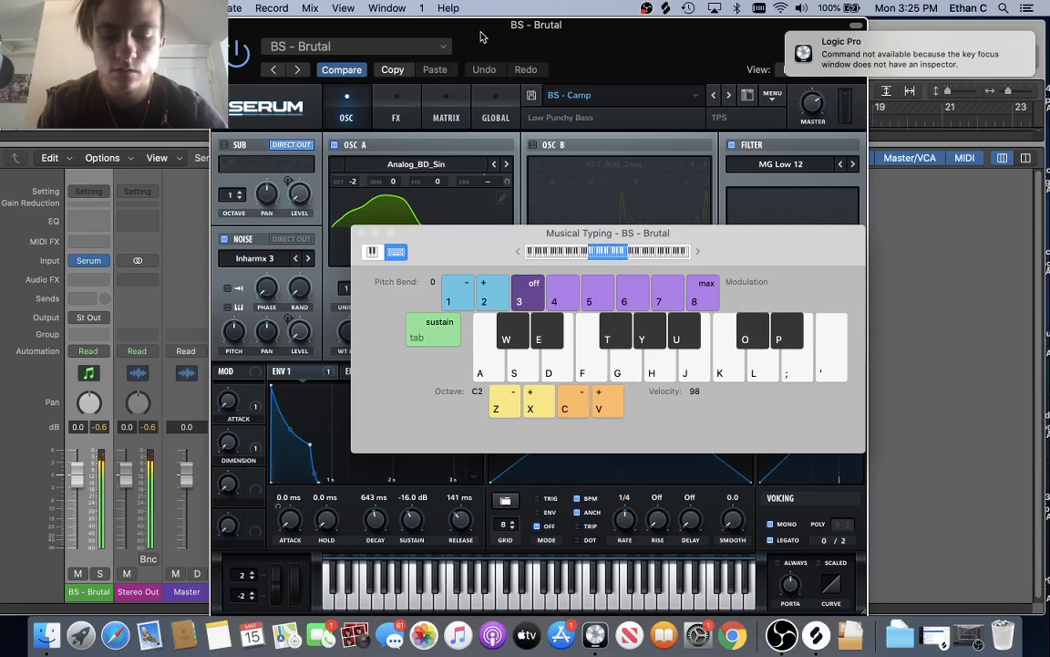
{"action": "key", "text": "d"}
{"action": "key", "text": "d"}
{"action": "key", "text": "g"}
{"action": "key", "text": "g"}
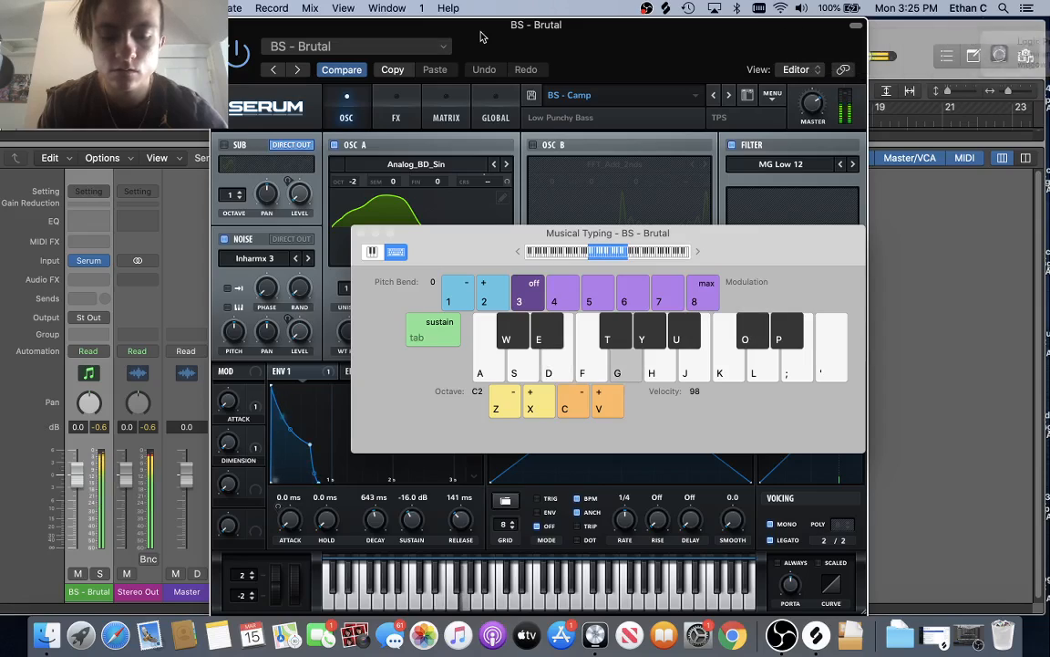
{"action": "key", "text": "f"}
{"action": "key", "text": "f"}
{"action": "key", "text": "g"}
{"action": "key", "text": "s"}
{"action": "key", "text": "s"}
{"action": "key", "text": "g"}
{"action": "key", "text": "g"}
{"action": "key", "text": "j"}
{"action": "key", "text": "d"}
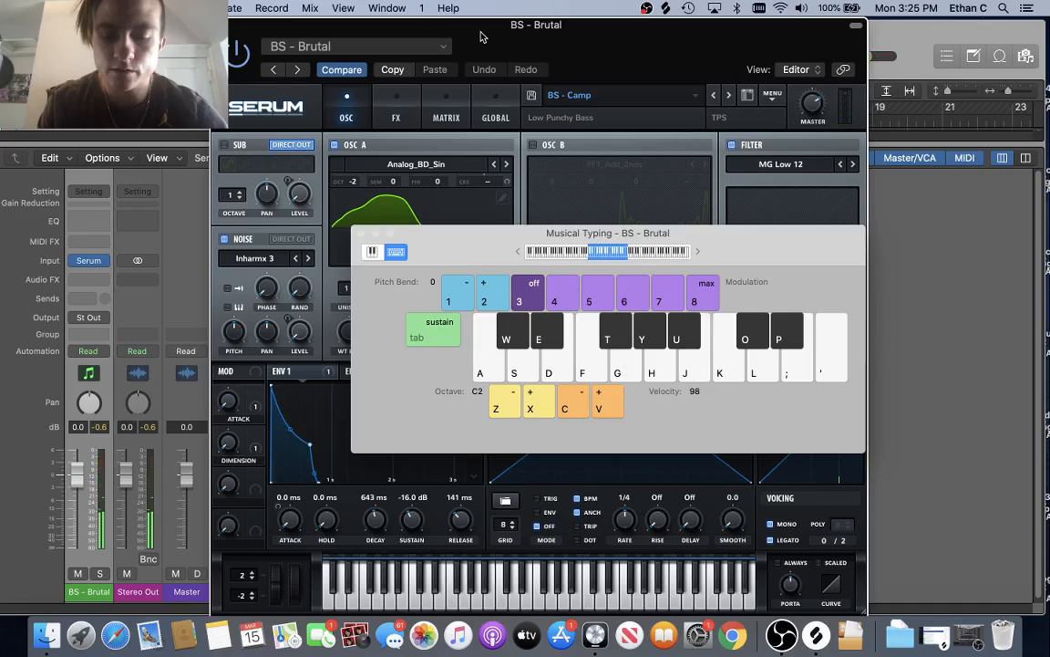
{"action": "key", "text": "g"}
{"action": "key", "text": "d"}
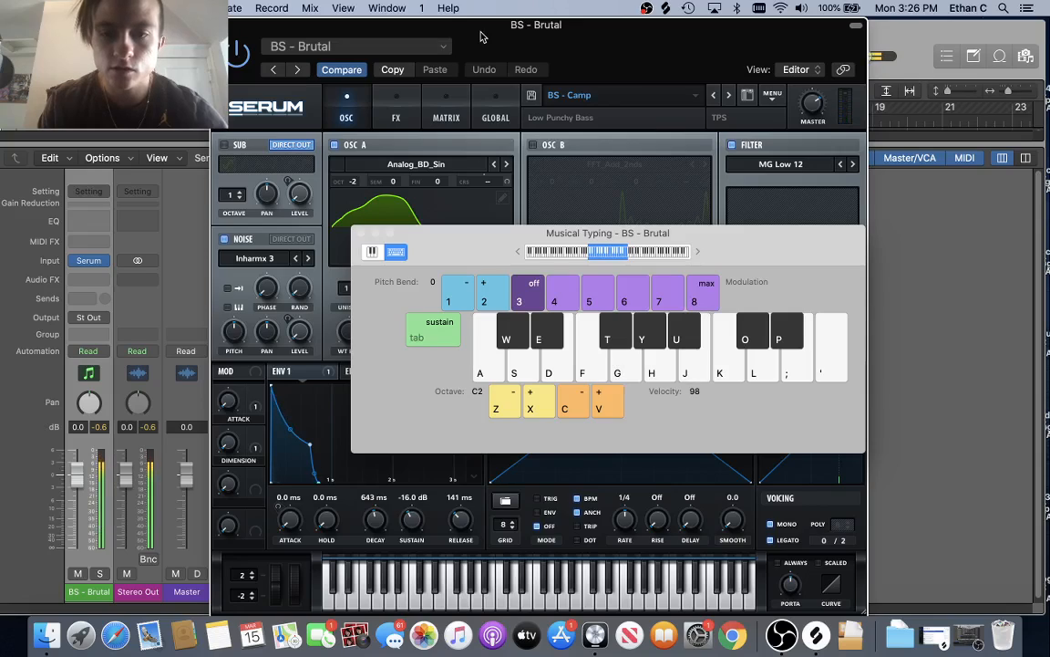
{"action": "left_click", "coordinate": [361, 233]}
{"action": "left_click", "coordinate": [220, 25]}
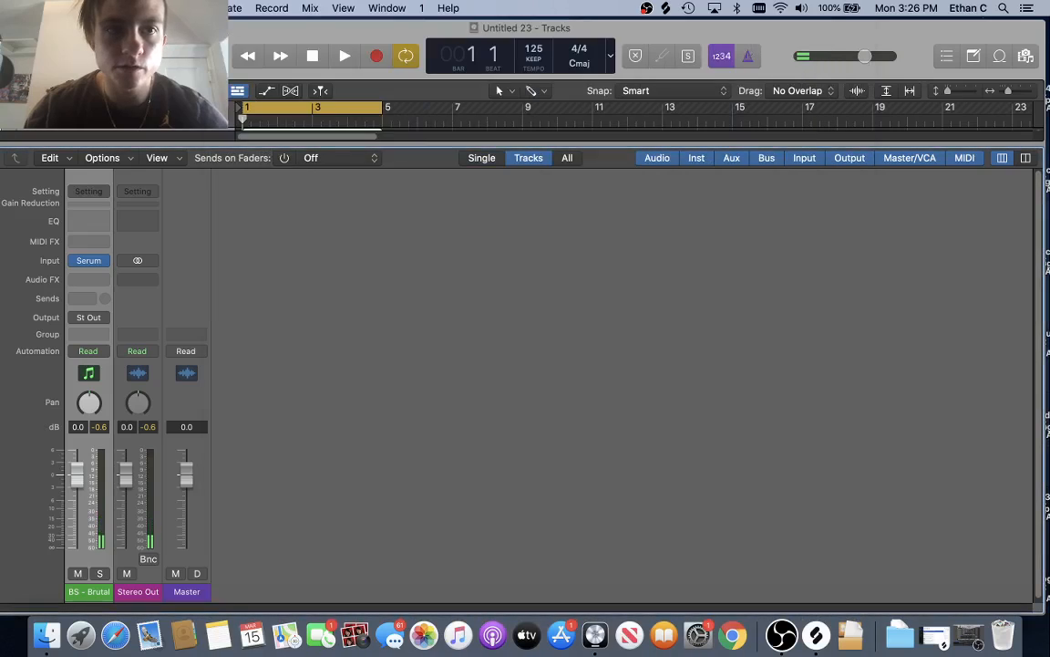
- Hide the mixer, open the four-bar Inst 1 region in the Piano Roll and sound the B2 key
{"action": "key", "text": "x"}
{"action": "double_click", "coordinate": [269, 146]}
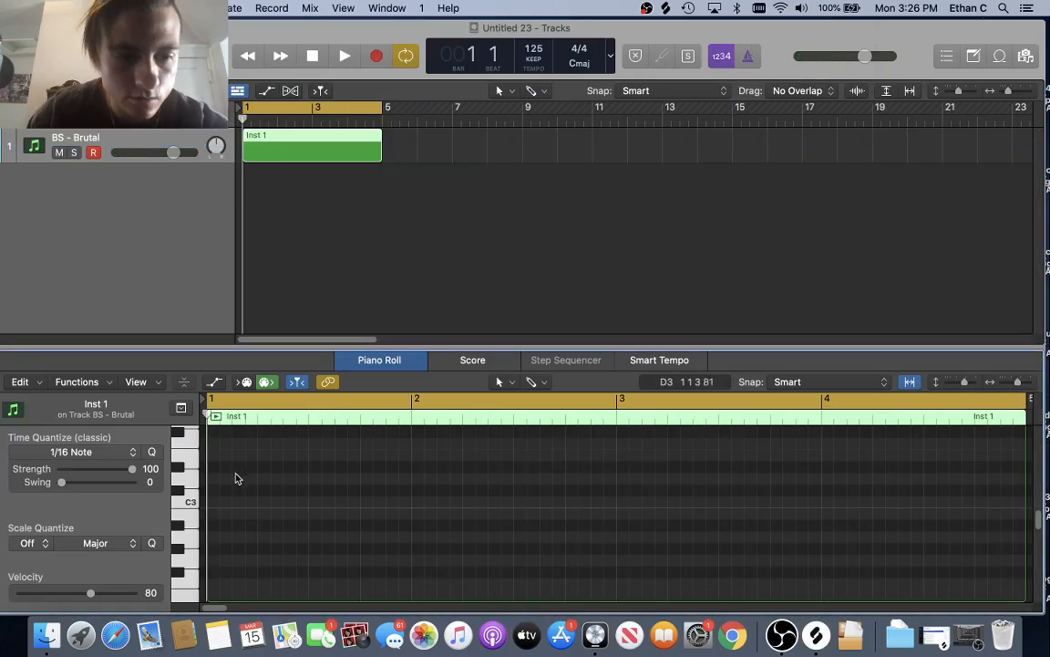
{"action": "scroll", "coordinate": [212, 508], "scroll_direction": "down", "scroll_amount": 1}
{"action": "left_click", "coordinate": [192, 508]}
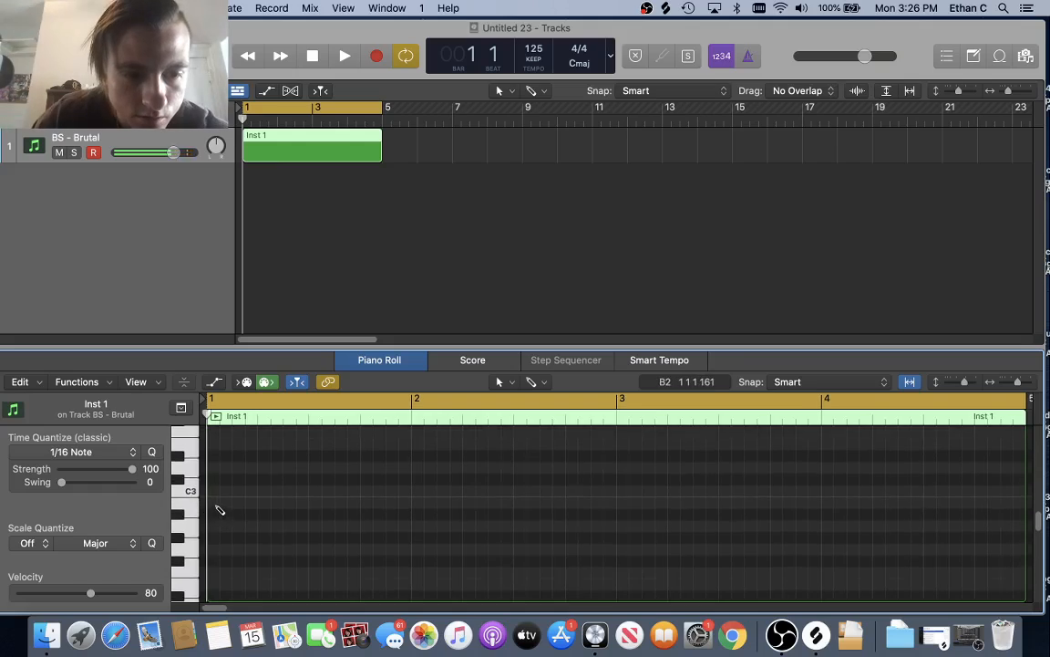
- Add two short B2 notes on beats 1 and 2 of bar 1 and play them back
{"action": "double_click", "coordinate": [216, 504]}
{"action": "left_click_drag", "start_coordinate": [219, 503], "coordinate": [270, 506]}
{"action": "double_click", "coordinate": [252, 505]}
{"action": "key", "text": "space"}
{"action": "key", "text": "space"}
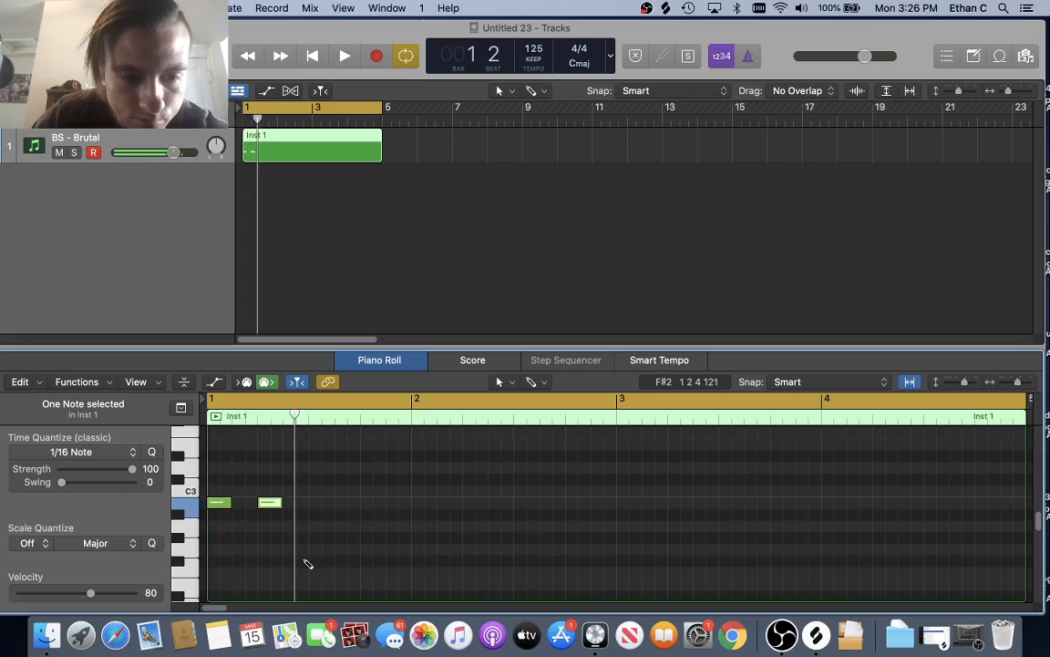
- Add three short G2 notes in bar 1, just before beat 3, halfway through beat 3 and on beat 4, checking them in playback
{"action": "double_click", "coordinate": [302, 551]}
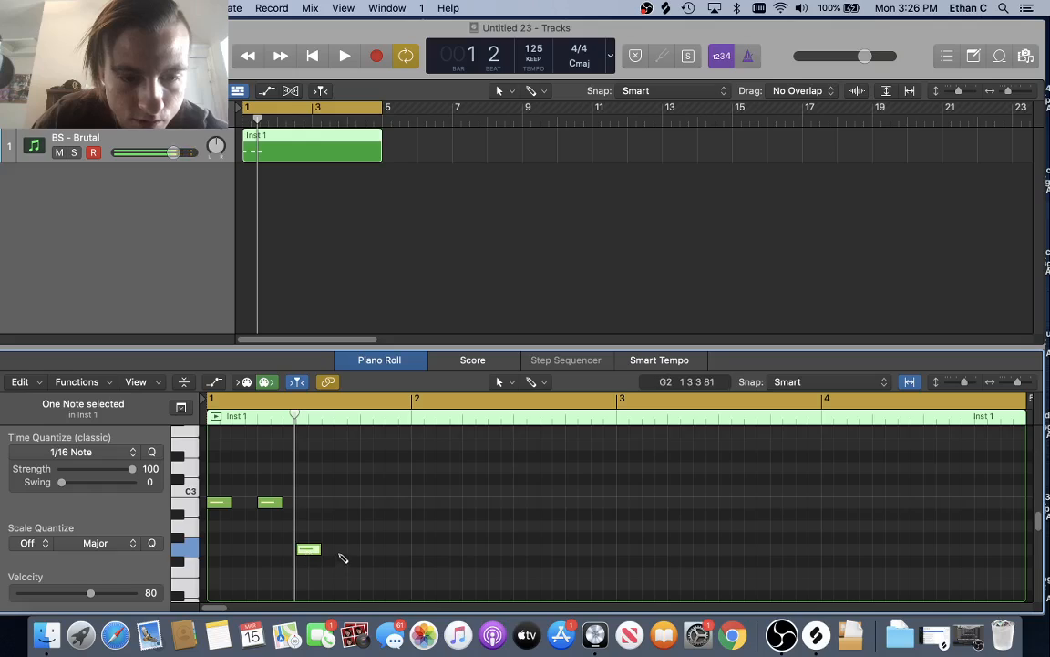
{"action": "double_click", "coordinate": [339, 550]}
{"action": "key", "text": "space"}
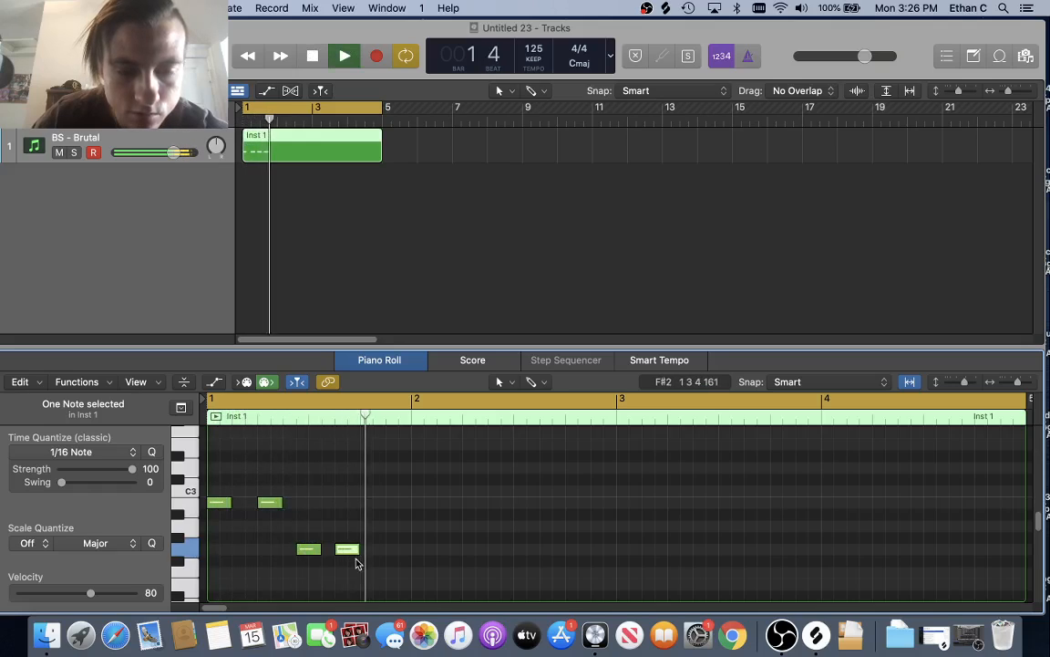
{"action": "double_click", "coordinate": [367, 550]}
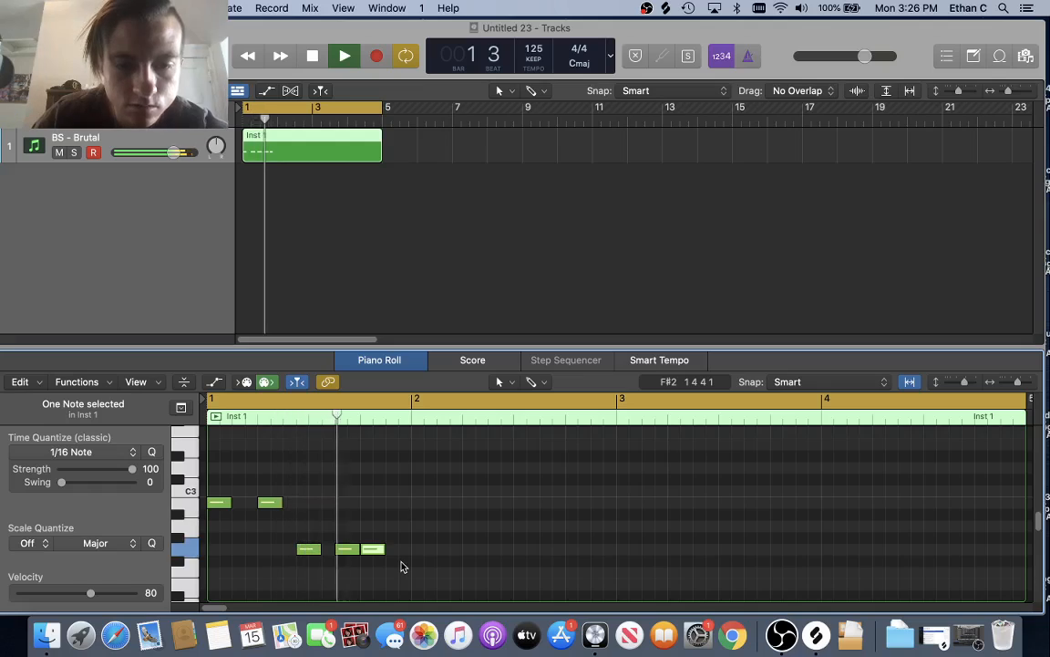
- Try an extra short G2 note halfway through beat 4 of bar 1 and play it back
{"action": "key", "text": "space"}
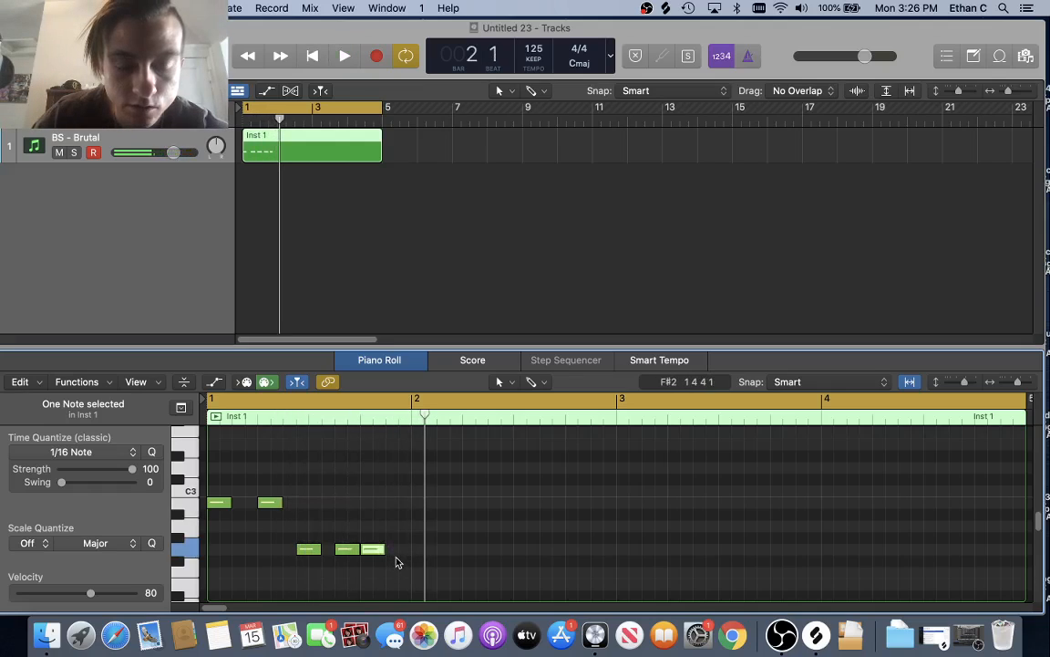
{"action": "double_click", "coordinate": [401, 552]}
{"action": "key", "text": "space"}
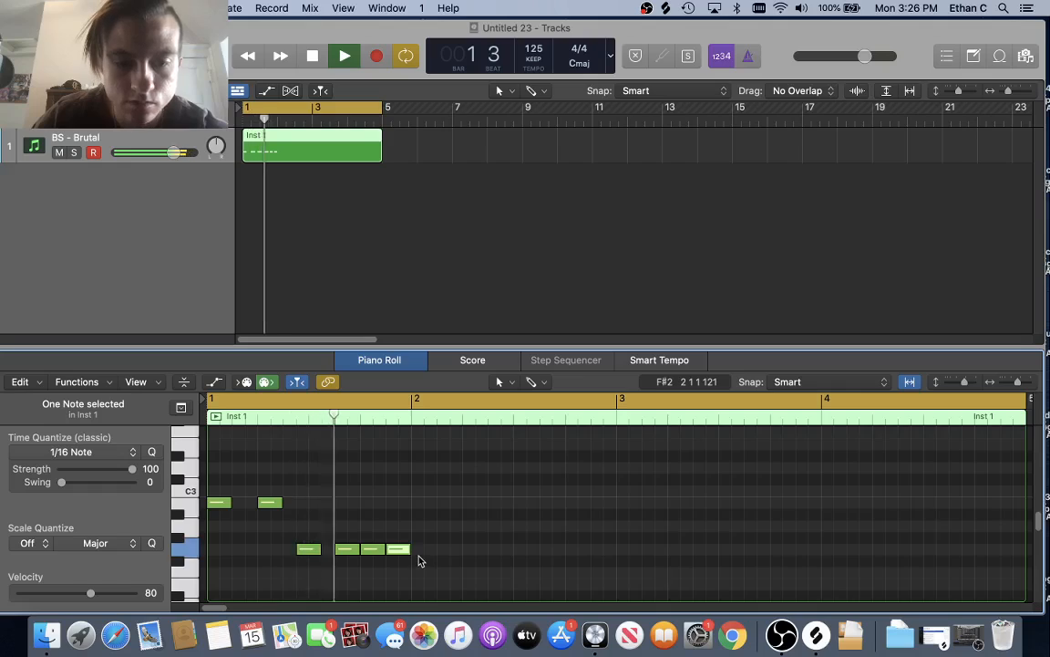
{"action": "key", "text": "space"}
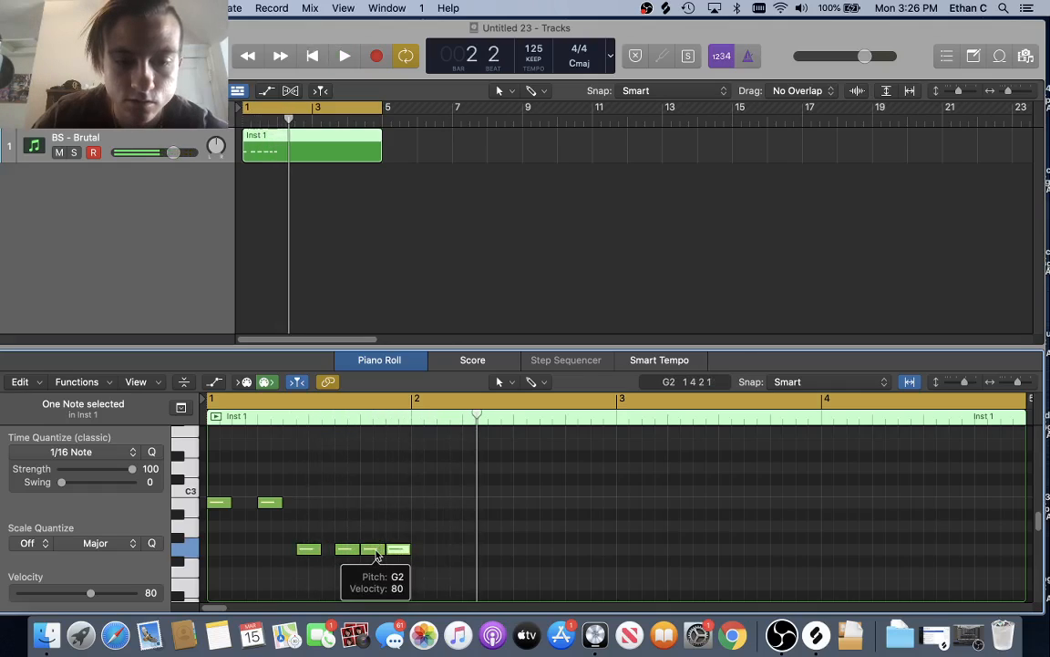
- Delete the G2 note on beat 4 of bar 1, move the last G2 note onto beat 4 and play it back
{"action": "right_click", "coordinate": [374, 553]}
{"action": "left_click", "coordinate": [405, 273]}
{"action": "key", "text": "space"}
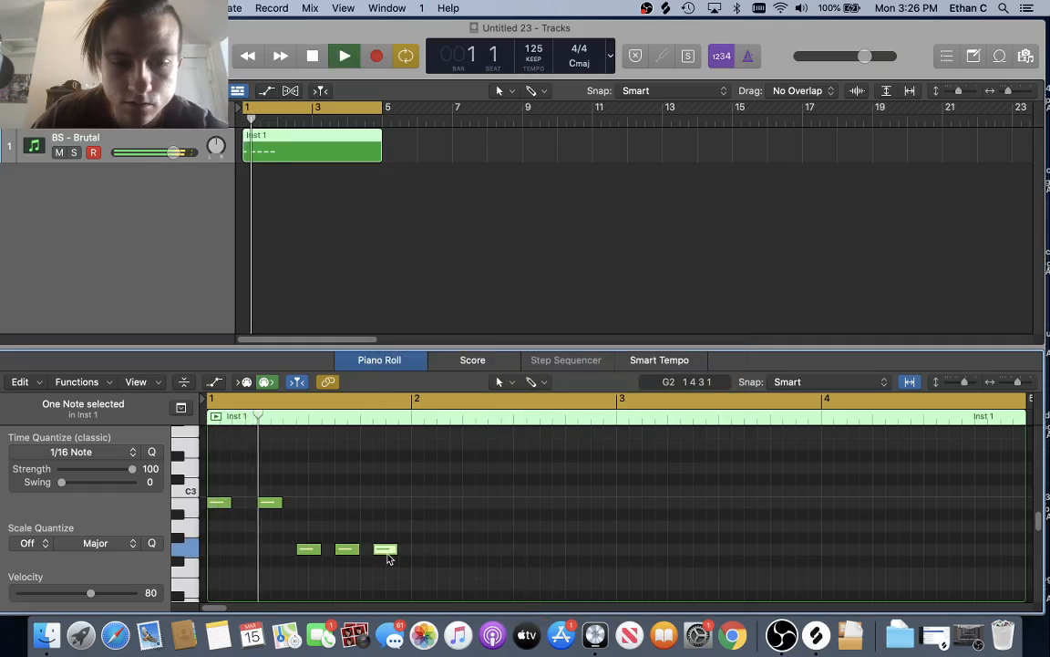
{"action": "mouse_move", "coordinate": [390, 555]}
{"action": "left_mouse_down"}
{"action": "mouse_move", "coordinate": [403, 555]}
{"action": "mouse_move", "coordinate": [361, 553]}
{"action": "mouse_move", "coordinate": [370, 554]}
{"action": "left_mouse_up"}
{"action": "key", "text": "space"}
{"action": "key", "text": "space"}
{"action": "key", "text": "space"}
{"action": "key", "text": "space"}
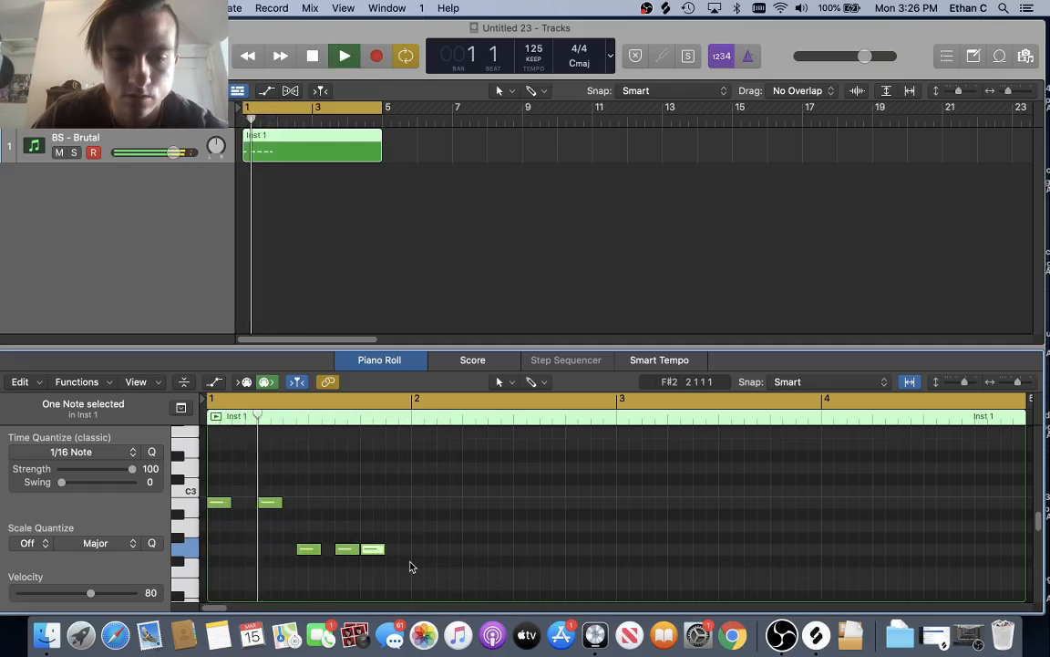
- Add a short note halfway through beat 4 of bar 1, raise it to G3 and play it back
{"action": "left_click", "coordinate": [394, 553], "text": "super"}
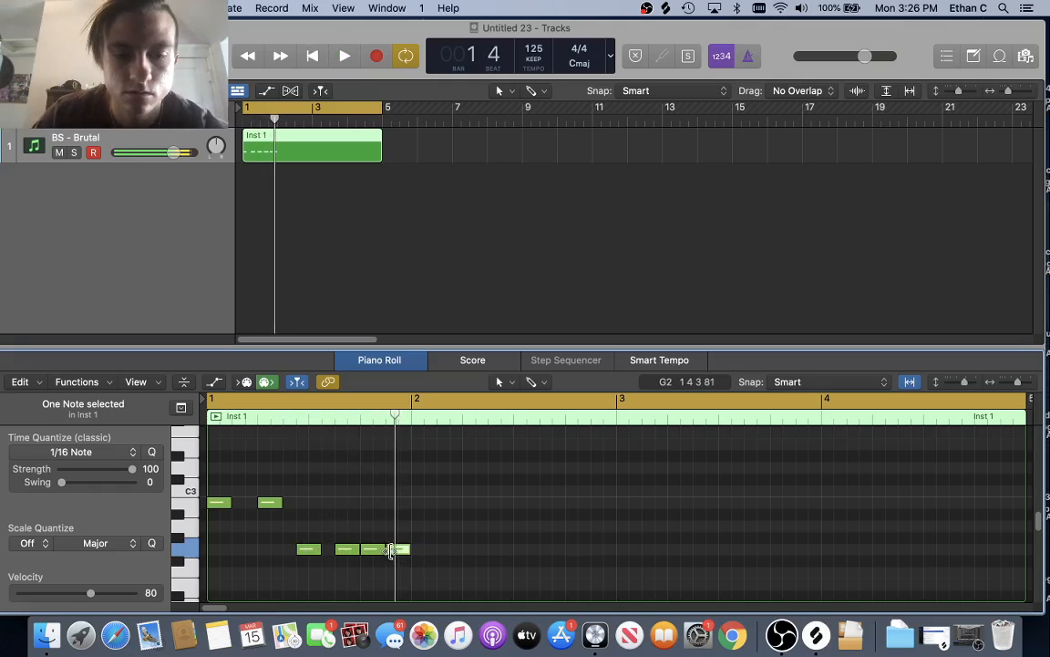
{"action": "scroll", "coordinate": [402, 570], "scroll_direction": "up", "scroll_amount": 3}
{"action": "left_click_drag", "start_coordinate": [400, 584], "coordinate": [398, 460]}
{"action": "key", "text": "space"}
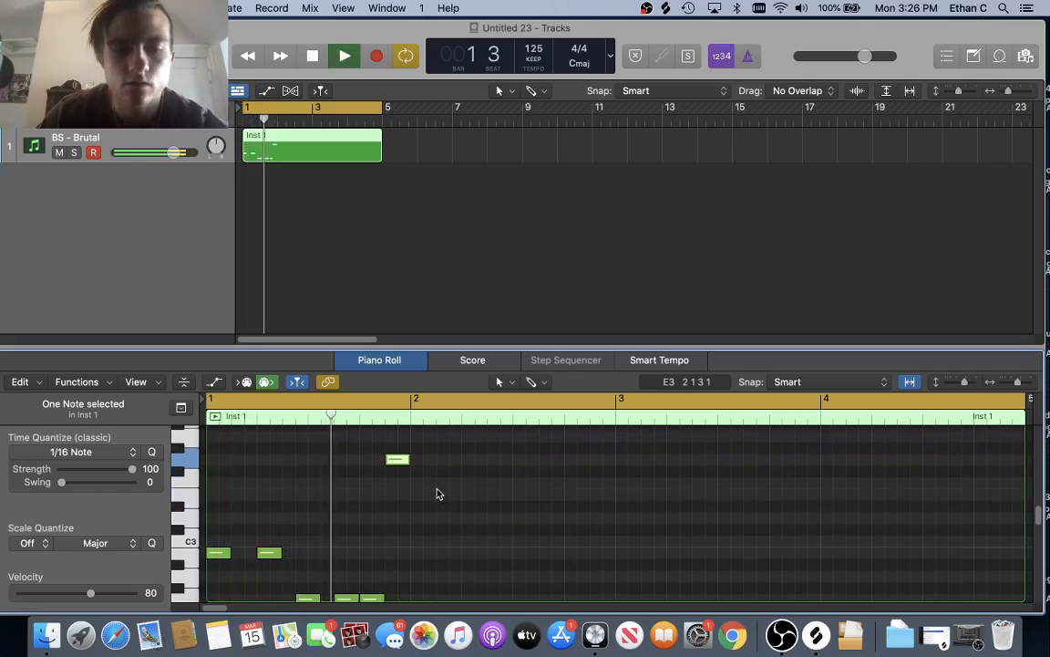
{"action": "key", "text": "space"}
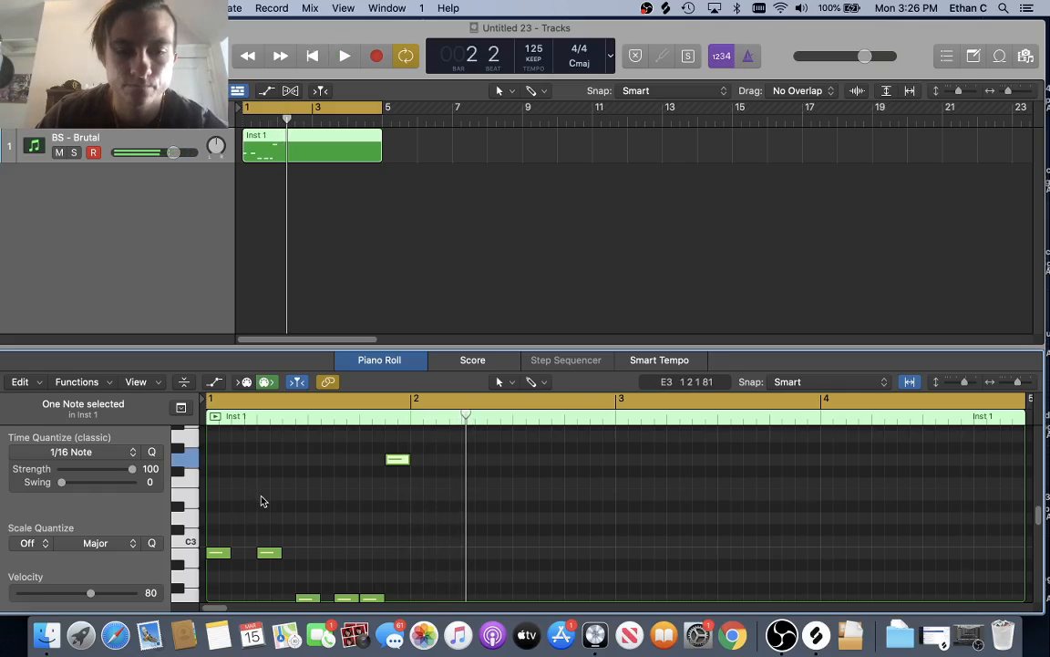
- Sound the G2 and B2 keys and add a short D3 note on beat 1 and an A2 note on beat 3 of bar 2
{"action": "scroll", "coordinate": [297, 509], "scroll_direction": "down", "scroll_amount": 5}
{"action": "left_click", "coordinate": [192, 492]}
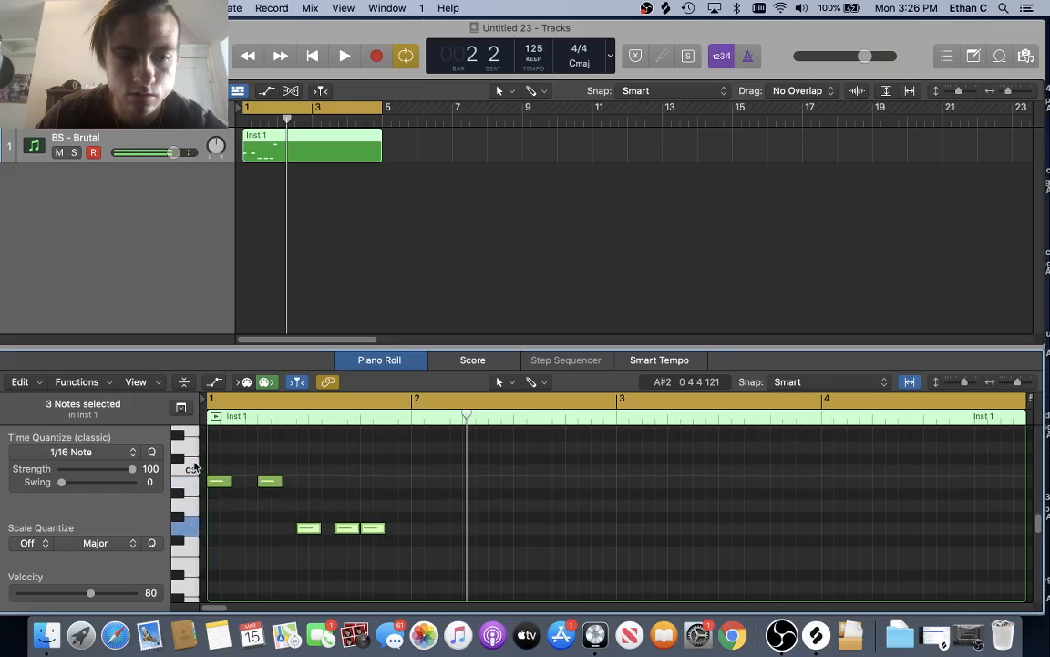
{"action": "scroll", "coordinate": [201, 481], "scroll_direction": "up", "scroll_amount": 2}
{"action": "left_click", "coordinate": [251, 534]}
{"action": "scroll", "coordinate": [251, 535], "scroll_direction": "up", "scroll_amount": 2}
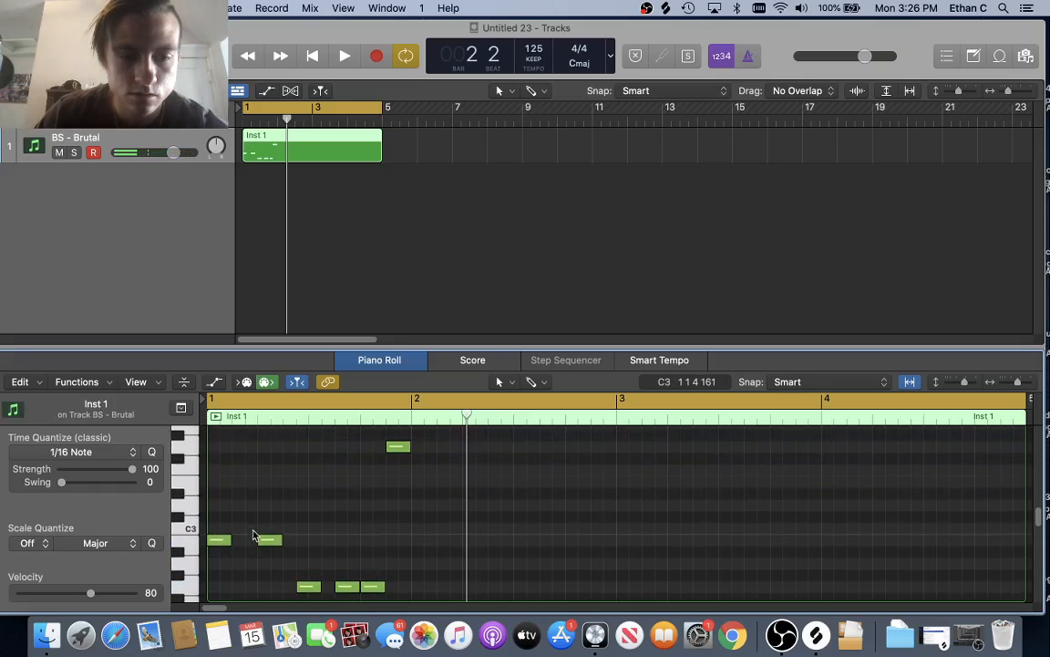
{"action": "scroll", "coordinate": [193, 479], "scroll_direction": "down", "scroll_amount": 1}
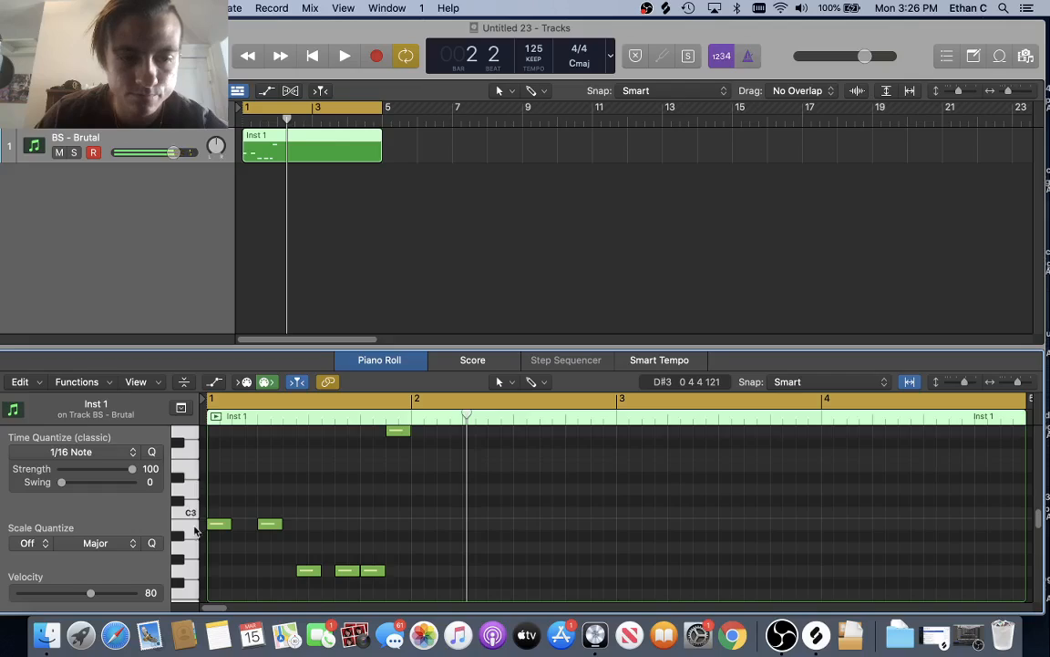
{"action": "left_click", "coordinate": [193, 572]}
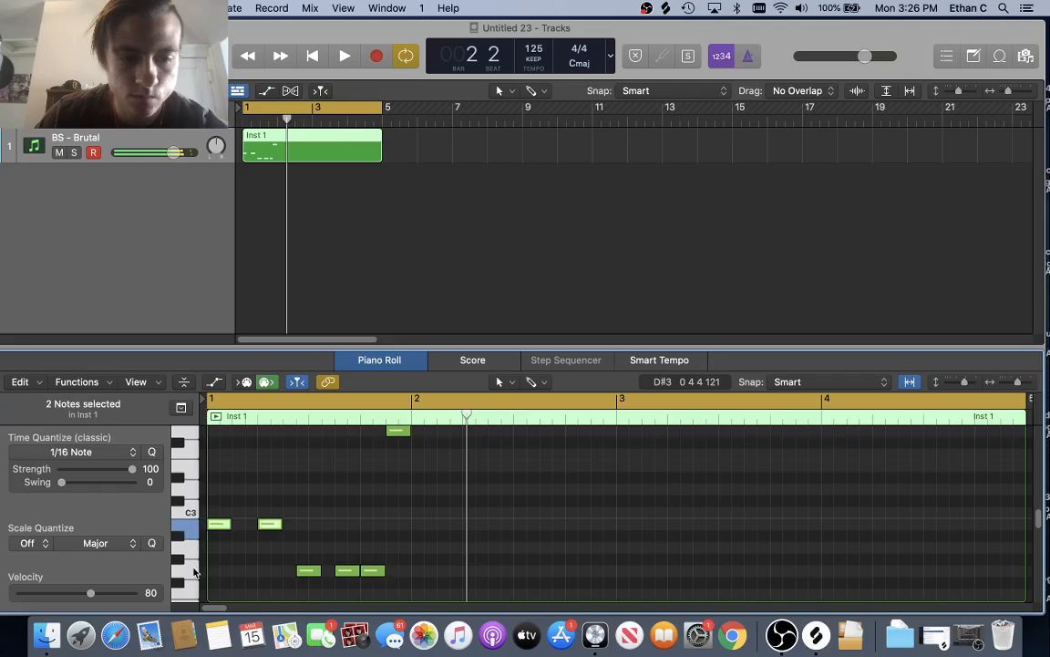
{"action": "left_click", "coordinate": [191, 517]}
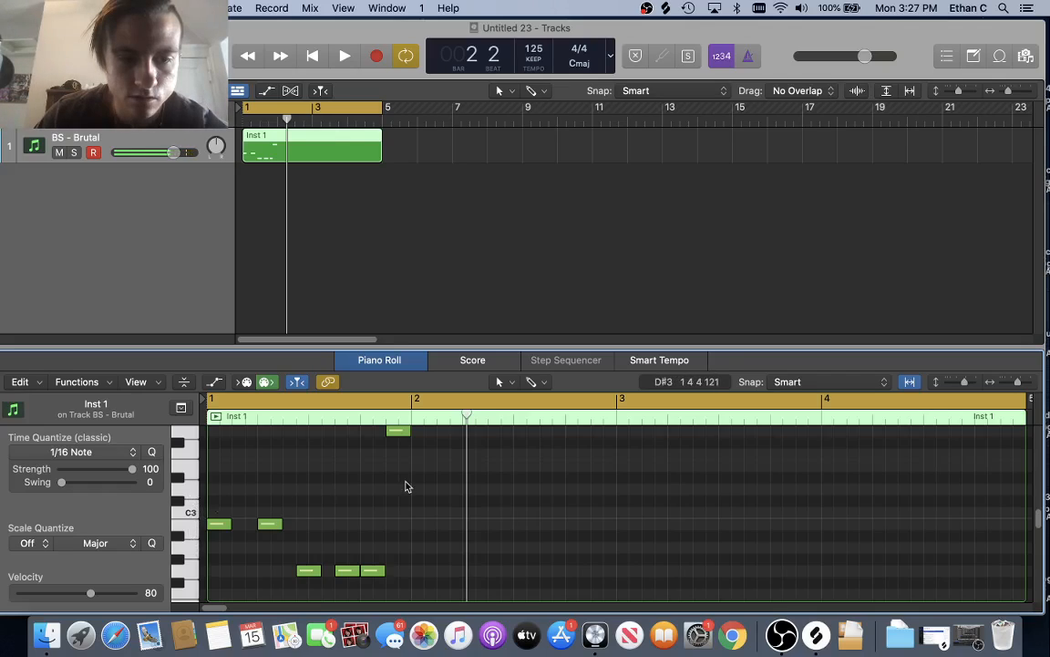
{"action": "left_click", "coordinate": [421, 490]}
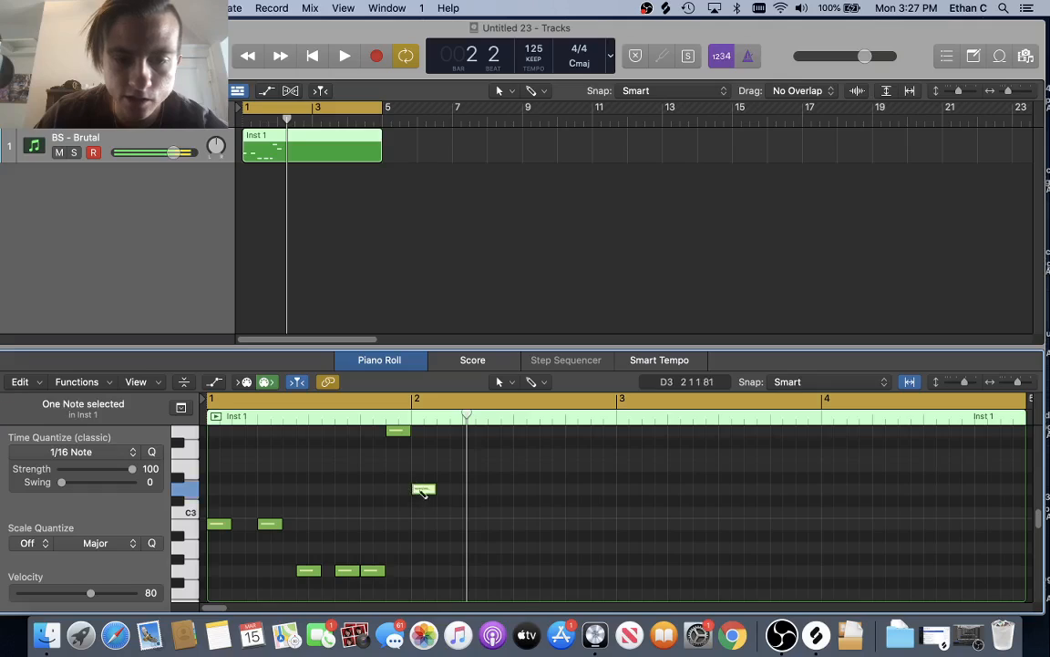
{"action": "left_click", "coordinate": [523, 550]}
- Select all the bassline notes and set the Scale Quantize root to B
{"action": "left_click_drag", "start_coordinate": [218, 443], "coordinate": [584, 597]}
{"action": "left_click_drag", "start_coordinate": [224, 440], "coordinate": [532, 585]}
{"action": "scroll", "coordinate": [531, 584], "scroll_direction": "down", "scroll_amount": 2}
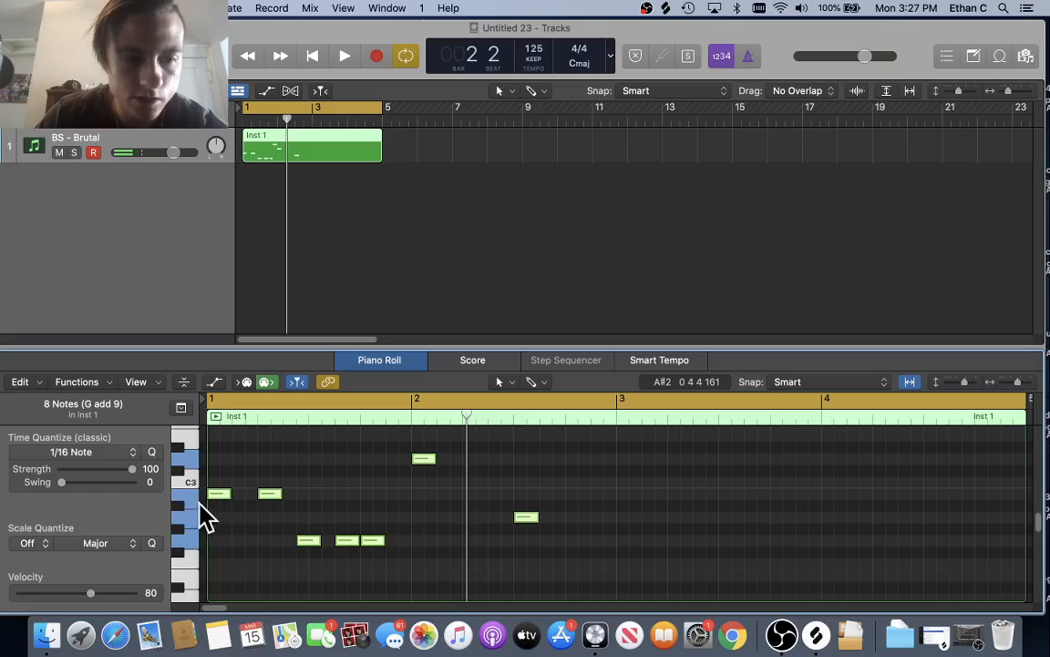
{"action": "left_click", "coordinate": [29, 542]}
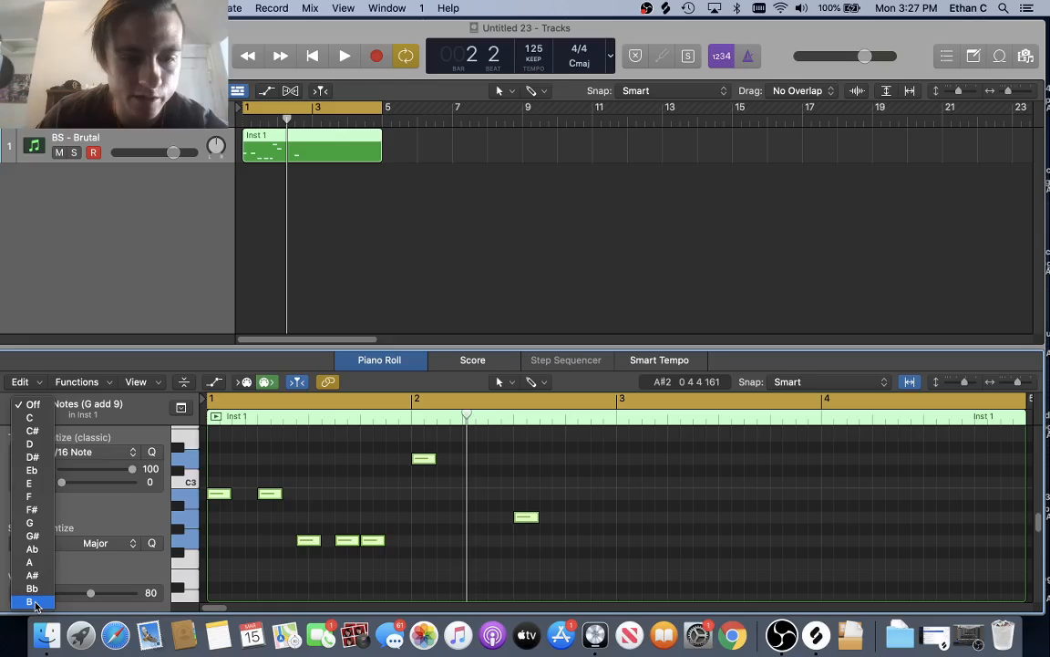
{"action": "left_click", "coordinate": [33, 601]}
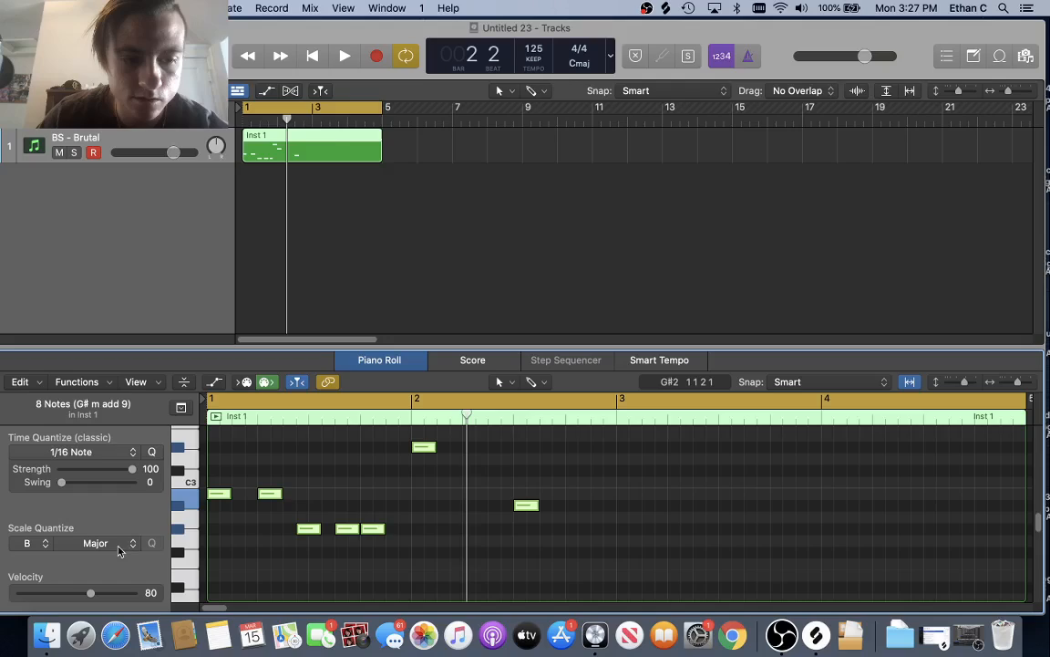
- Undo the B Major pitch change, set the Scale Quantize scale to Natural Minor and deselect the notes
{"action": "key", "text": "super+z"}
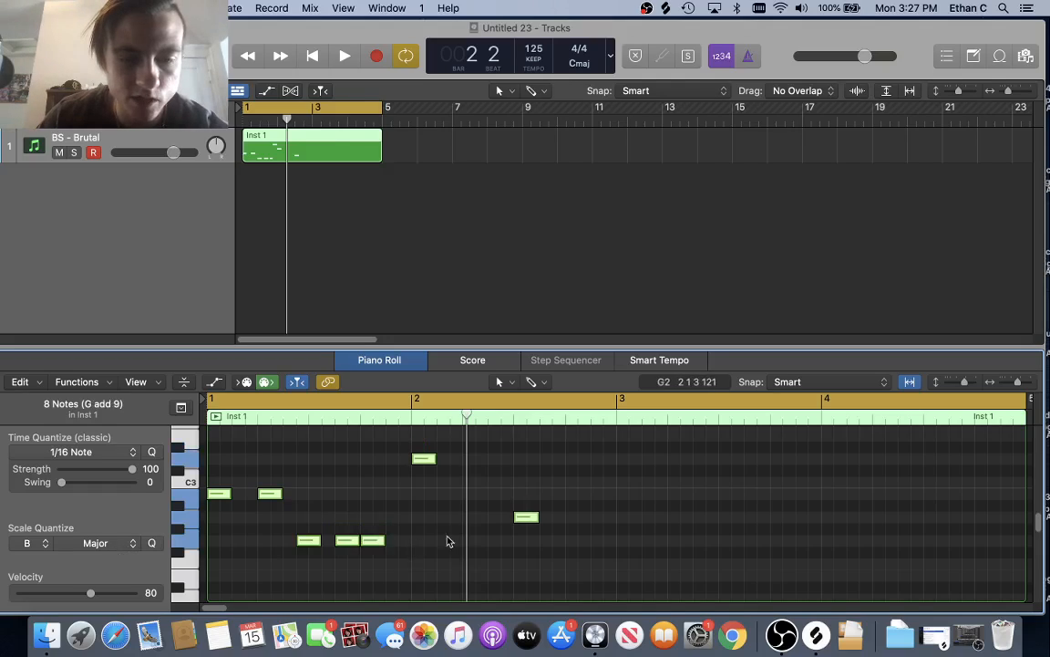
{"action": "left_click", "coordinate": [100, 543]}
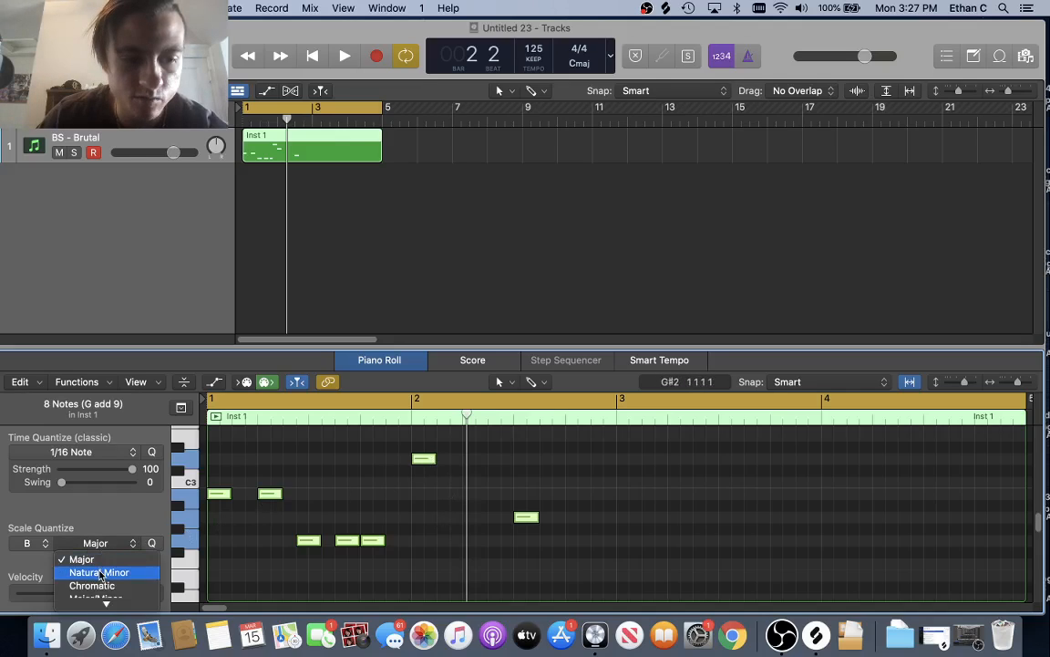
{"action": "left_click", "coordinate": [102, 569]}
{"action": "left_click", "coordinate": [213, 543]}
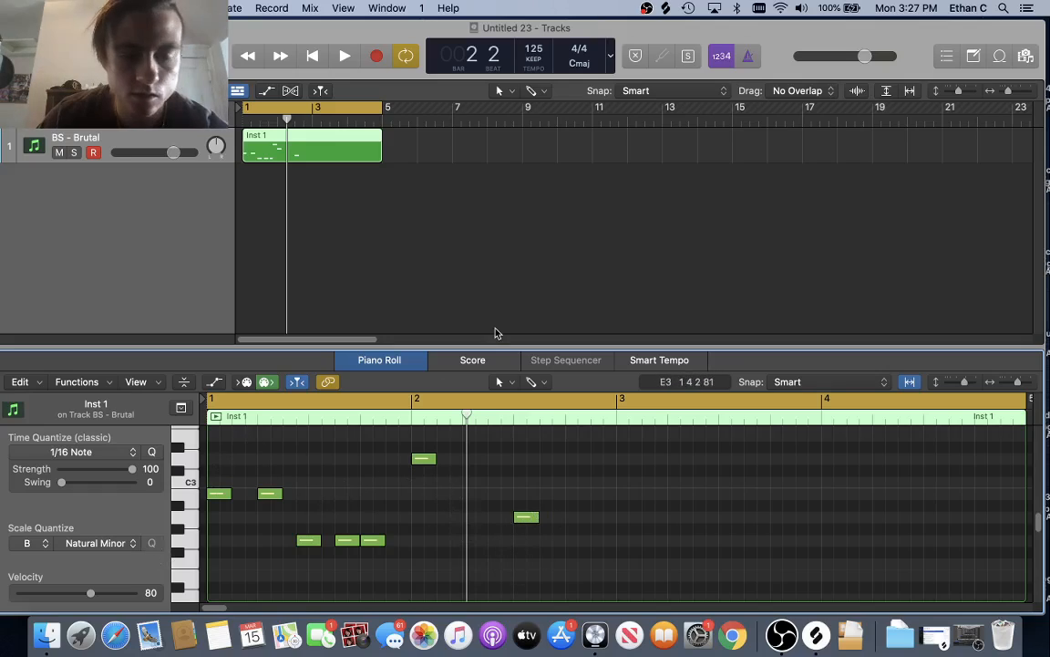
- Set the project key signature to B minor and play back the bassline
{"action": "left_click", "coordinate": [580, 66]}
{"action": "left_click", "coordinate": [578, 100]}
{"action": "scroll", "coordinate": [347, 488], "scroll_direction": "up", "scroll_amount": 1}
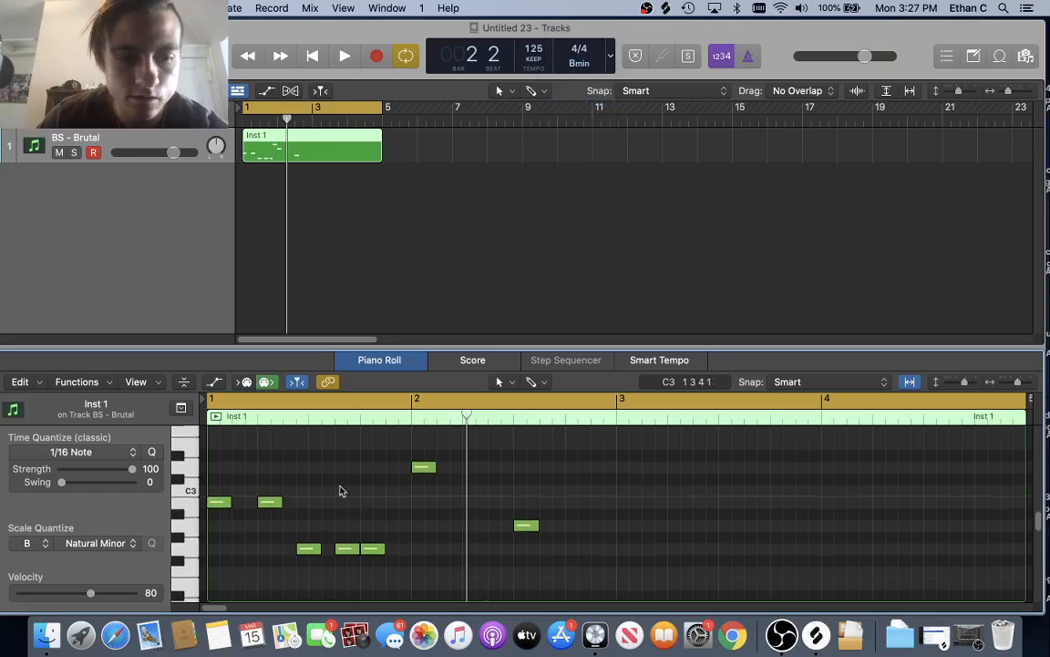
{"action": "key", "text": "space"}
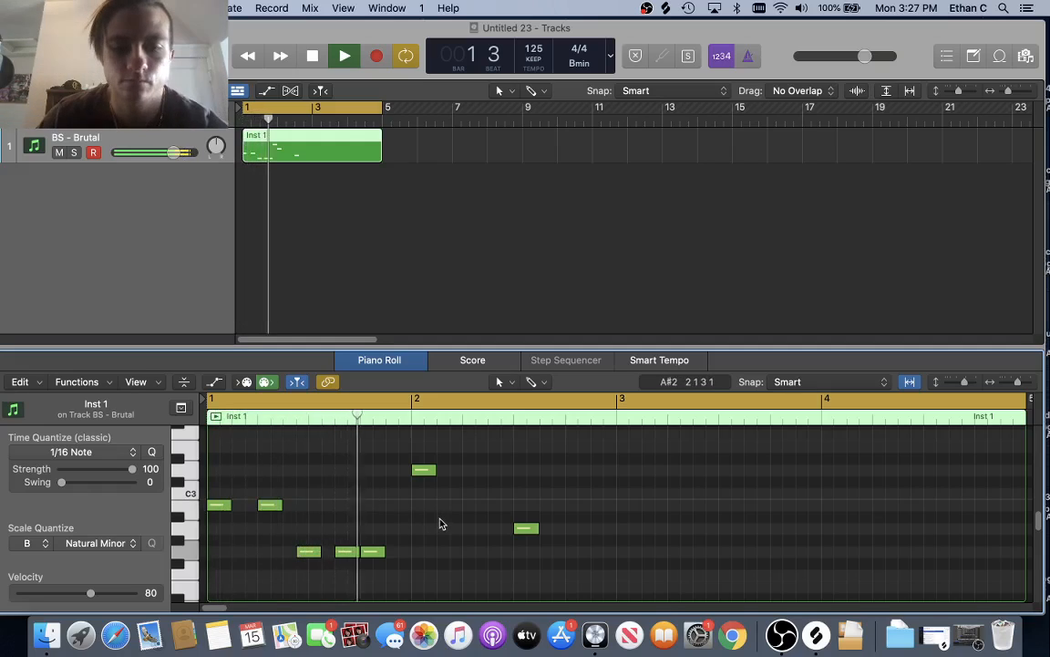
{"action": "key", "text": "space"}
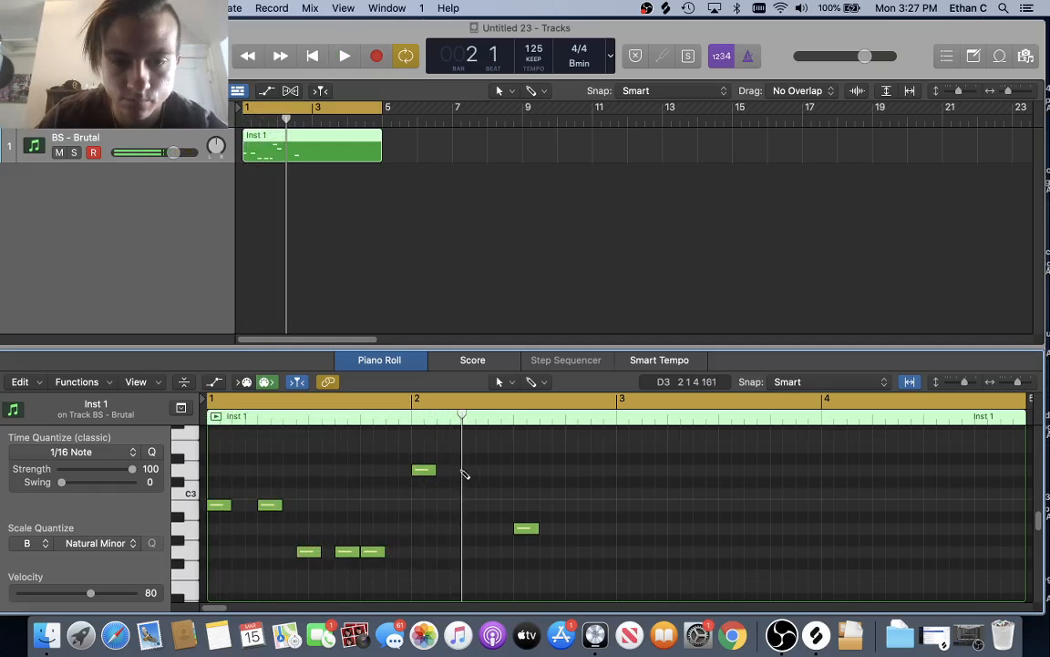
- Add a D3 note on beat 2 of bar 2 and place A2 notes just before and halfway through beat 3, checking them in playback
{"action": "left_click", "coordinate": [467, 470], "text": "super"}
{"action": "mouse_move", "coordinate": [516, 531]}
{"action": "left_mouse_down"}
{"action": "mouse_move", "coordinate": [526, 532]}
{"action": "mouse_move", "coordinate": [512, 533]}
{"action": "left_mouse_up"}
{"action": "left_click", "coordinate": [537, 530], "text": "super"}
{"action": "key", "text": "space"}
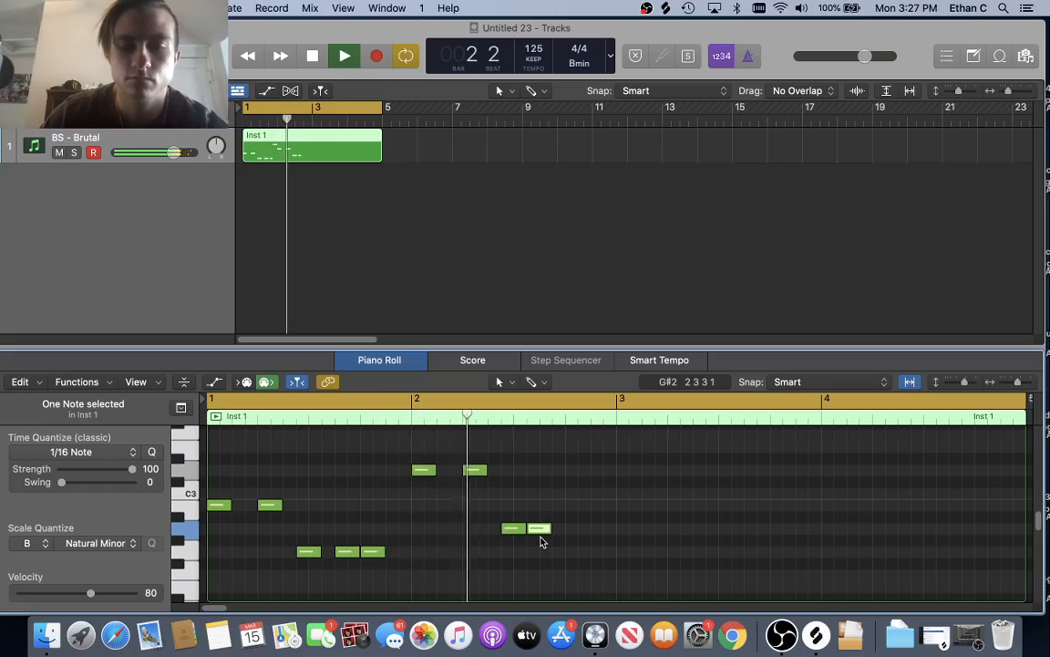
{"action": "left_click_drag", "start_coordinate": [540, 535], "coordinate": [555, 530]}
{"action": "key", "text": "space"}
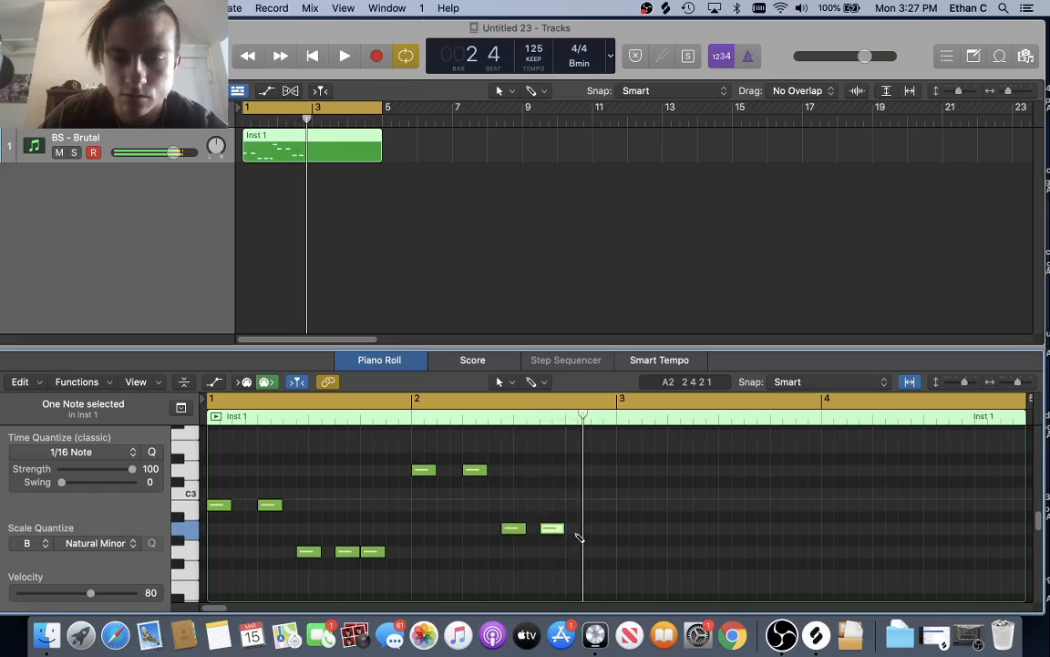
- Add two shorter A2 notes from beat 4 of bar 2 and an A3 note halfway through beat 4, and play them back
{"action": "left_click", "coordinate": [579, 531], "text": "super"}
{"action": "left_click_drag", "start_coordinate": [582, 533], "coordinate": [606, 529]}
{"action": "scroll", "coordinate": [606, 565], "scroll_direction": "up", "scroll_amount": 3}
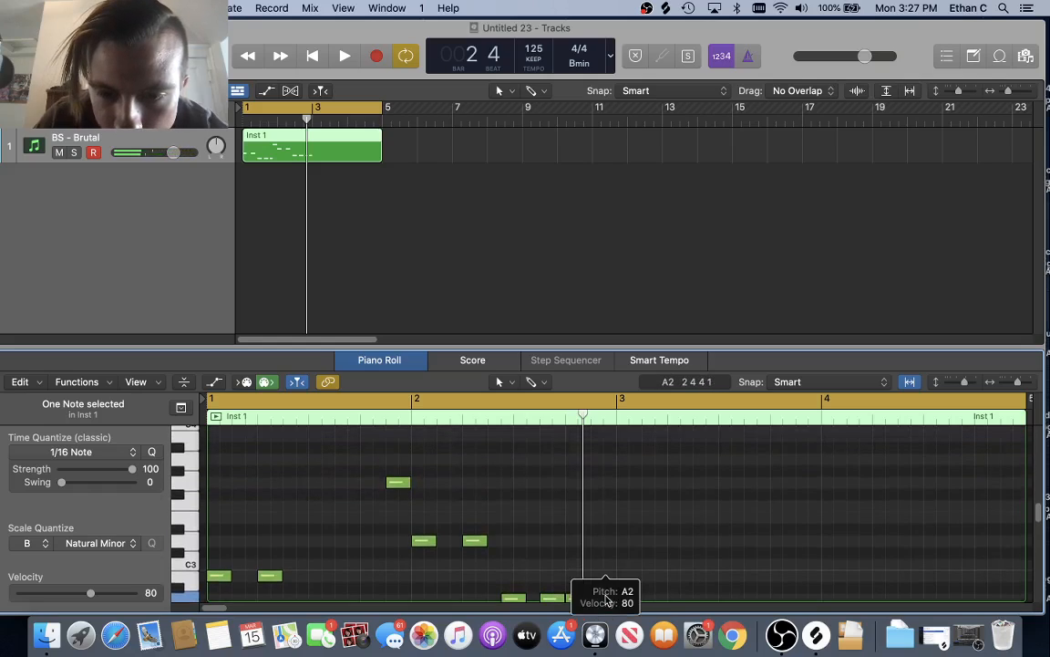
{"action": "scroll", "coordinate": [604, 592], "scroll_direction": "down", "scroll_amount": 2}
{"action": "left_click_drag", "start_coordinate": [601, 588], "coordinate": [599, 449]}
{"action": "key", "text": "space"}
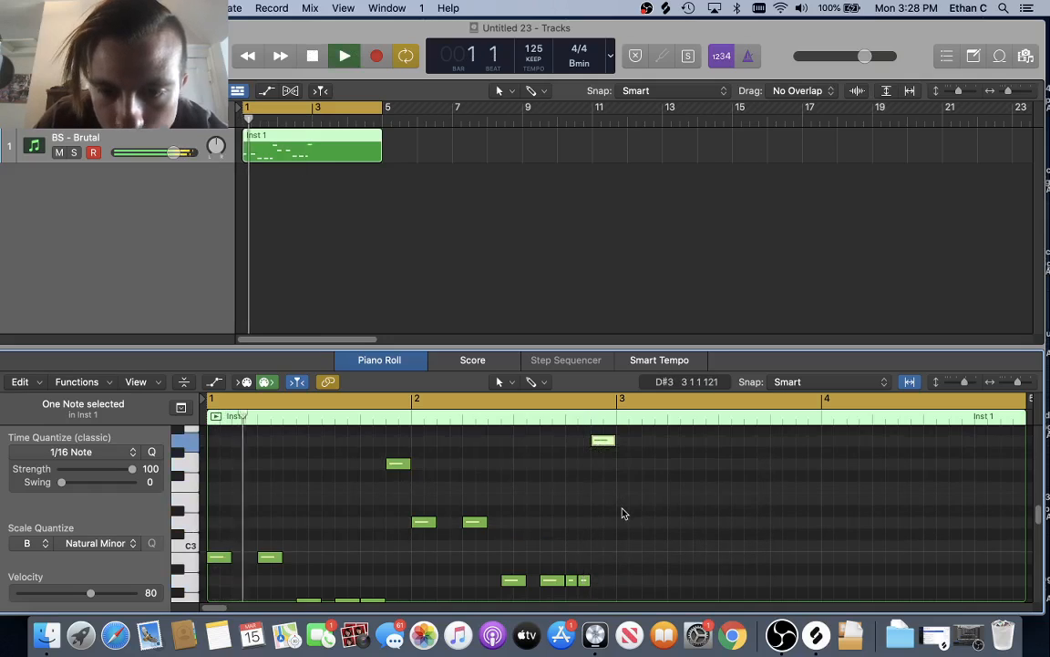
{"action": "scroll", "coordinate": [617, 514], "scroll_direction": "down", "scroll_amount": 1}
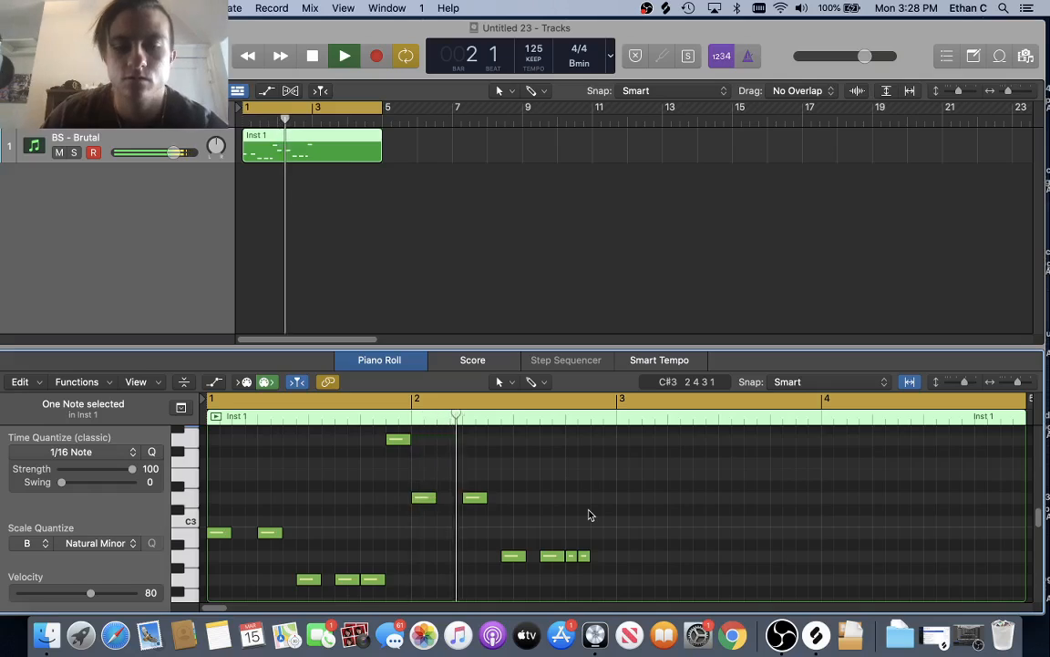
{"action": "key", "text": "space"}
- Repeat all the notes of bars 1 and 2 into bars 3 and 4, and trim the Inst 1 region to four bars
{"action": "left_click", "coordinate": [275, 485]}
{"action": "key", "text": "super+a"}
{"action": "key", "text": "super+r"}
{"action": "scroll", "coordinate": [511, 527], "scroll_direction": "right", "scroll_amount": 3}
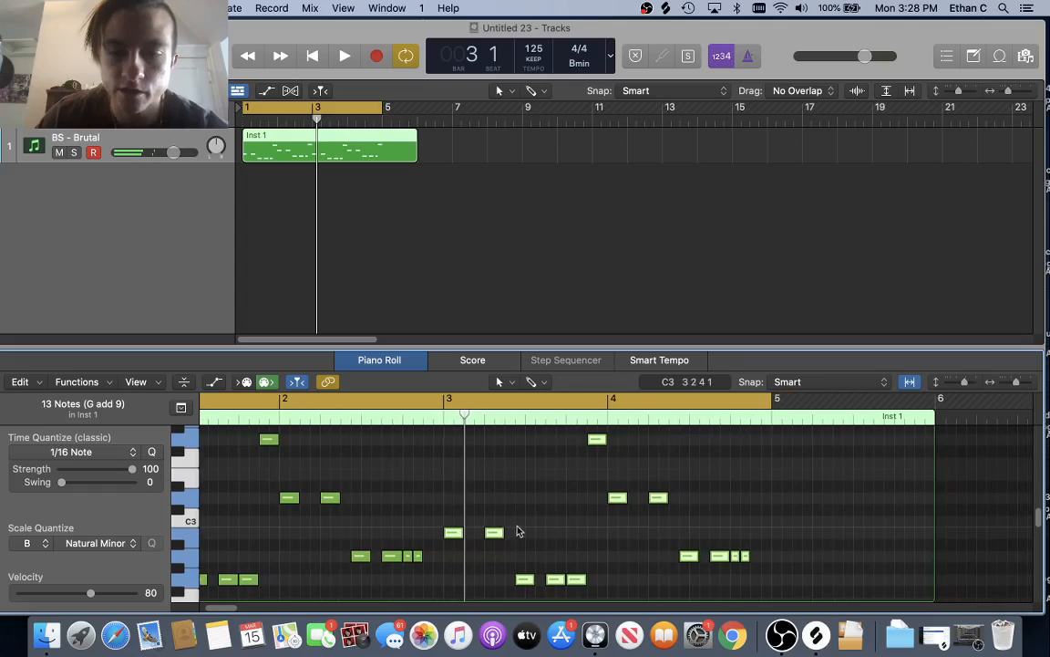
{"action": "left_click_drag", "start_coordinate": [416, 157], "coordinate": [382, 159]}
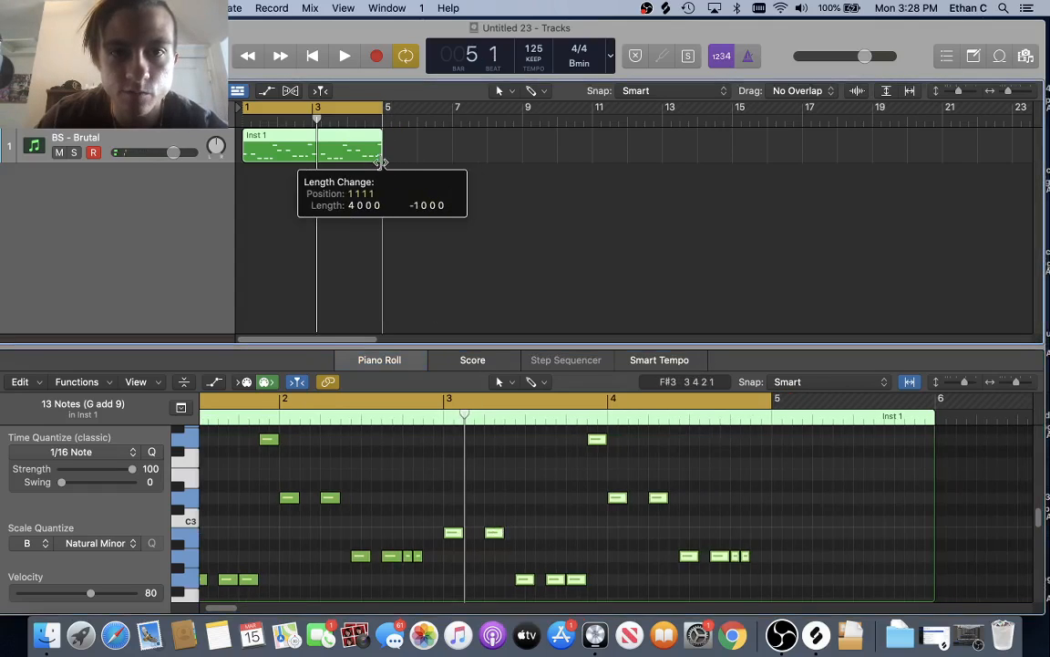
- Raise the last five notes of bar 4 together, moving the A2 notes to E3, and play back the ending
{"action": "scroll", "coordinate": [699, 493], "scroll_direction": "right", "scroll_amount": 5}
{"action": "scroll", "coordinate": [602, 505], "scroll_direction": "right", "scroll_amount": 1}
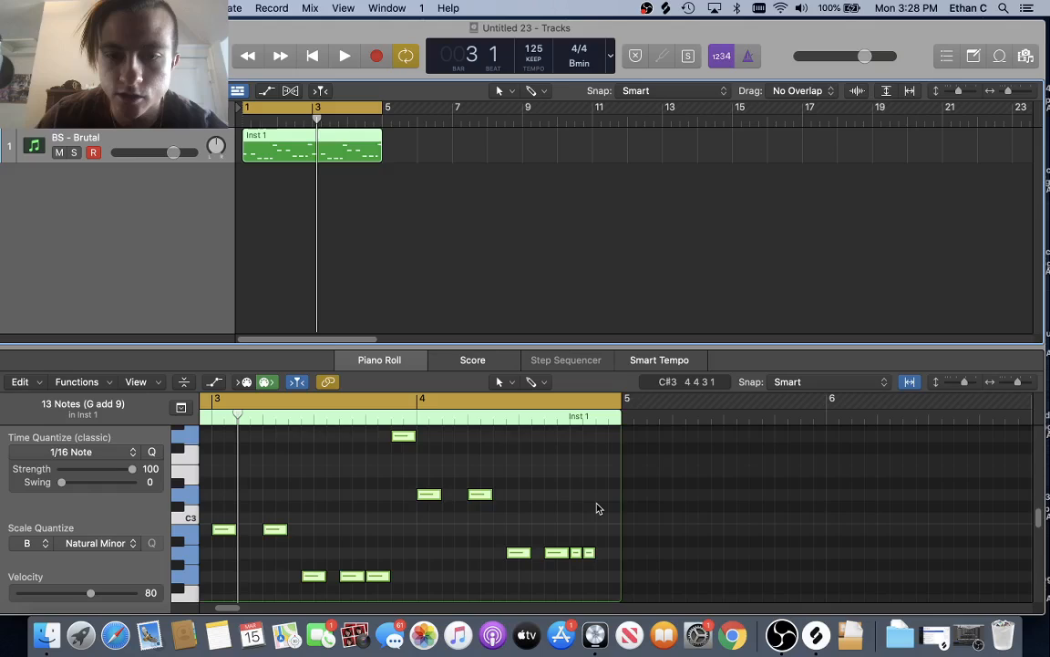
{"action": "scroll", "coordinate": [598, 509], "scroll_direction": "up", "scroll_amount": 2}
{"action": "scroll", "coordinate": [593, 512], "scroll_direction": "right", "scroll_amount": 3}
{"action": "scroll", "coordinate": [531, 545], "scroll_direction": "down", "scroll_amount": 2}
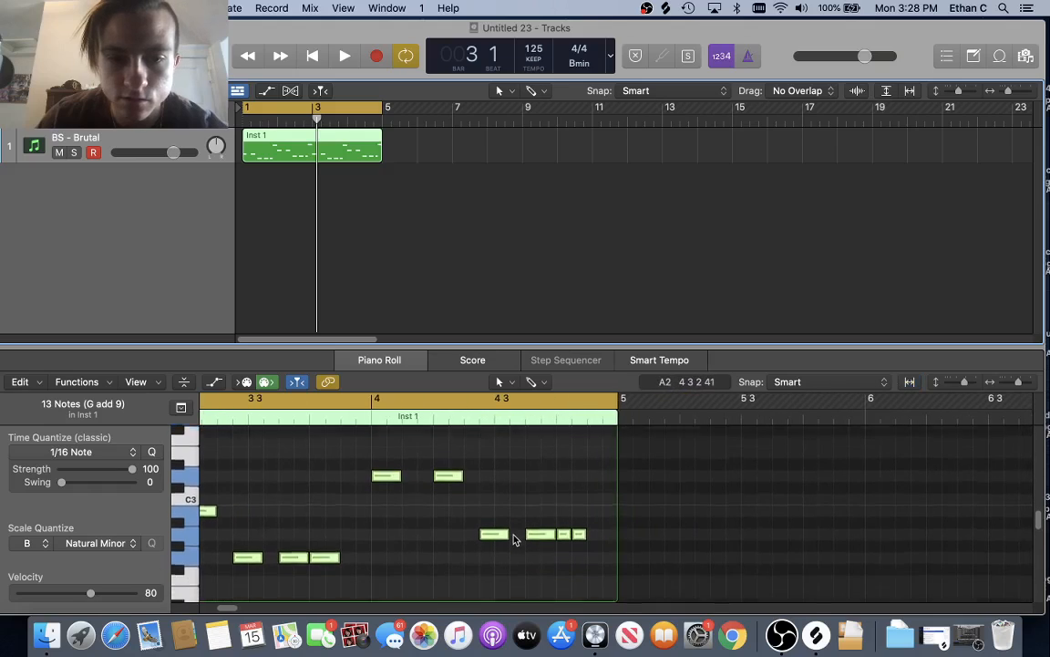
{"action": "left_click_drag", "start_coordinate": [495, 516], "coordinate": [579, 567]}
{"action": "scroll", "coordinate": [547, 570], "scroll_direction": "up", "scroll_amount": 3}
{"action": "left_click_drag", "start_coordinate": [508, 588], "coordinate": [609, 440]}
{"action": "scroll", "coordinate": [558, 513], "scroll_direction": "down", "scroll_amount": 1}
{"action": "scroll", "coordinate": [555, 515], "scroll_direction": "down", "scroll_amount": 3}
{"action": "scroll", "coordinate": [492, 565], "scroll_direction": "up", "scroll_amount": 3}
{"action": "left_click_drag", "start_coordinate": [495, 567], "coordinate": [498, 486]}
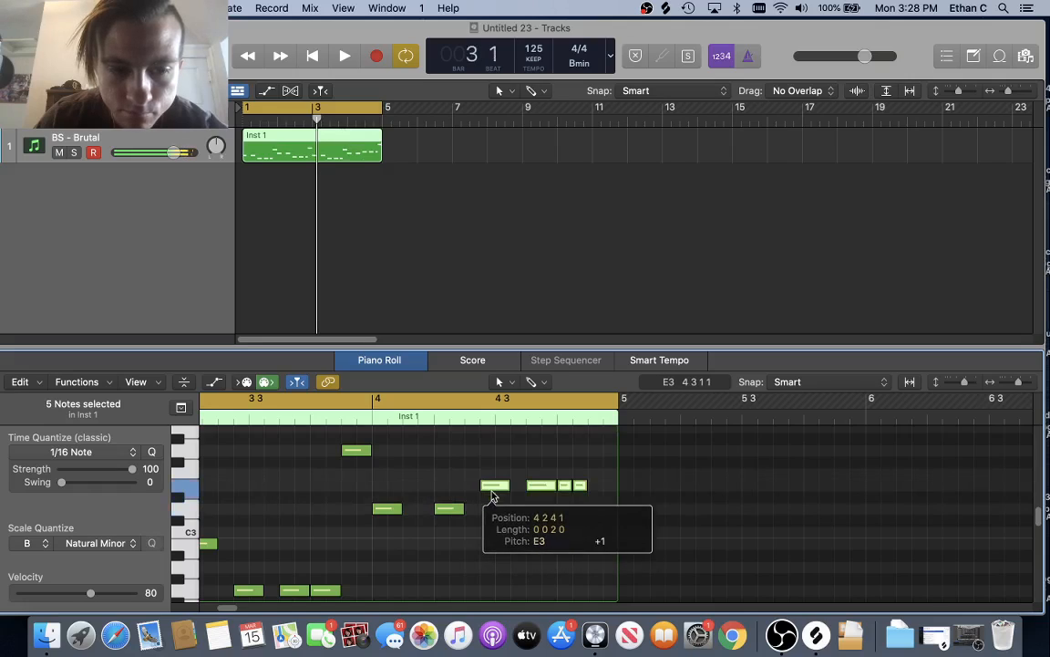
{"action": "key", "text": "space"}
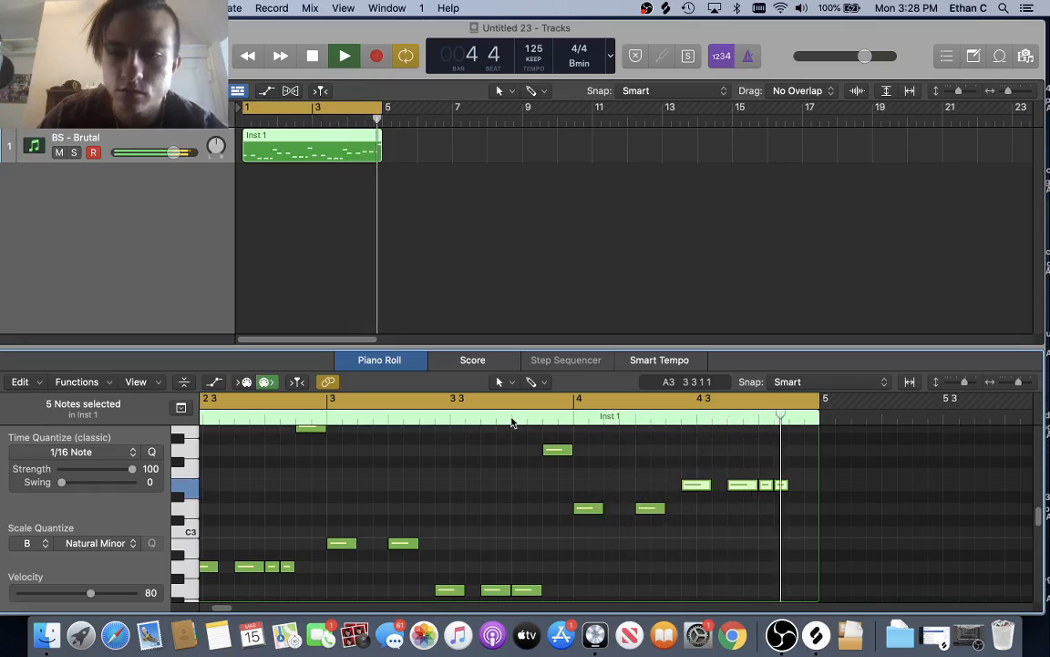
{"action": "key", "text": "space"}
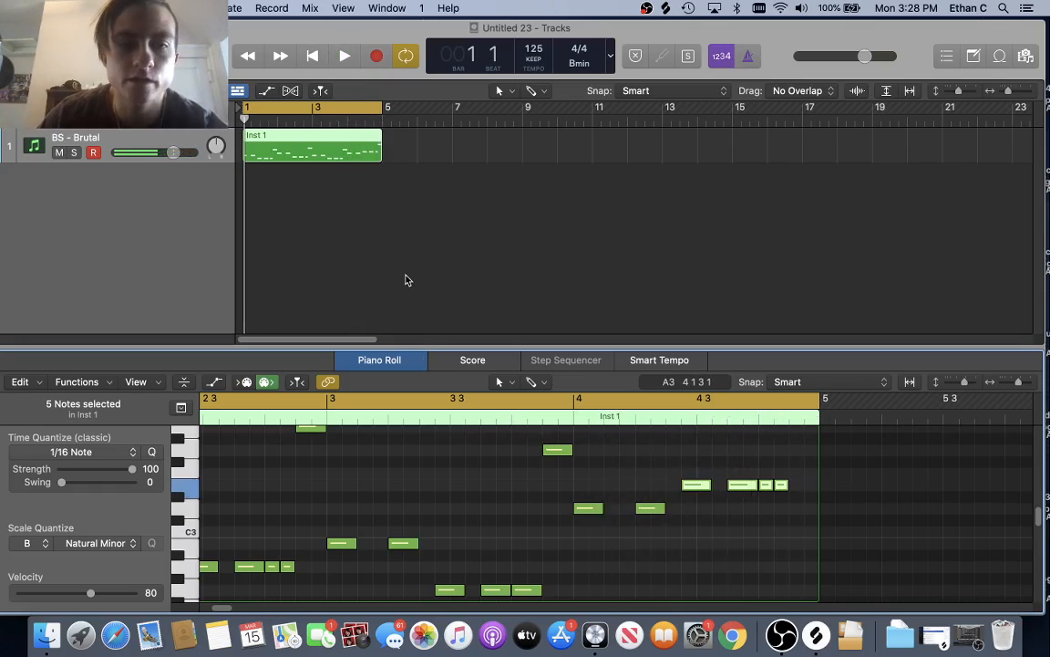
- Play back the finished four-bar bassline and select the Inst 1 region in the arrangement
{"action": "key", "text": "space"}
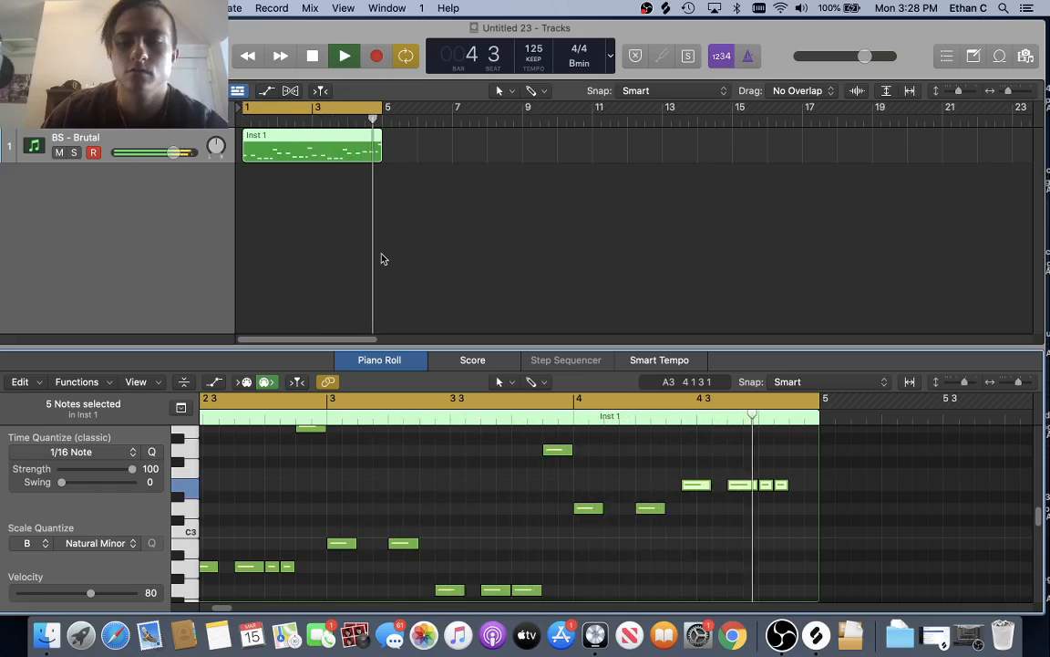
{"action": "key", "text": "space"}
{"action": "key", "text": "super+Right"}
{"action": "scroll", "coordinate": [381, 259], "scroll_direction": "up", "scroll_amount": 3}
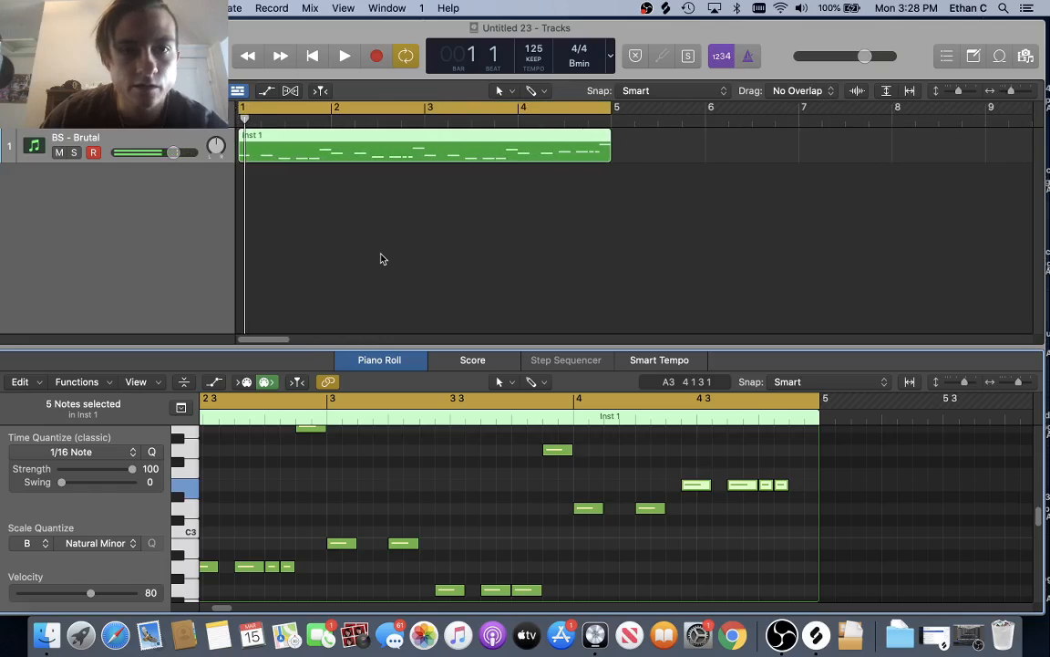
{"action": "scroll", "coordinate": [381, 259], "scroll_direction": "down", "scroll_amount": 3}
{"action": "left_click", "coordinate": [320, 146]}
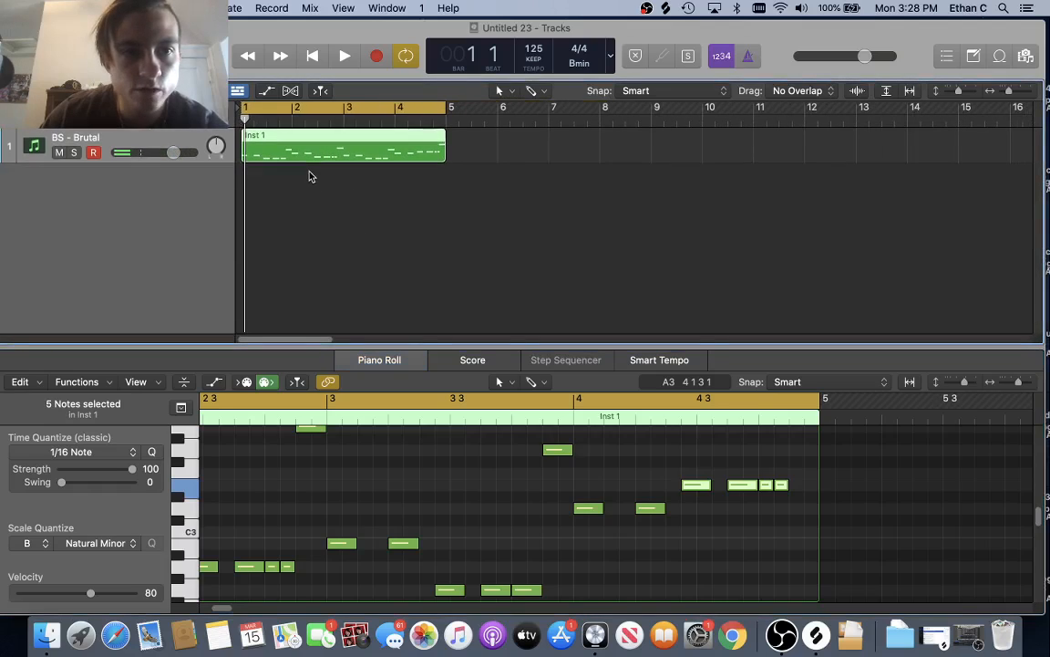
{"action": "left_click", "coordinate": [274, 213]}
{"action": "left_click", "coordinate": [260, 151]}
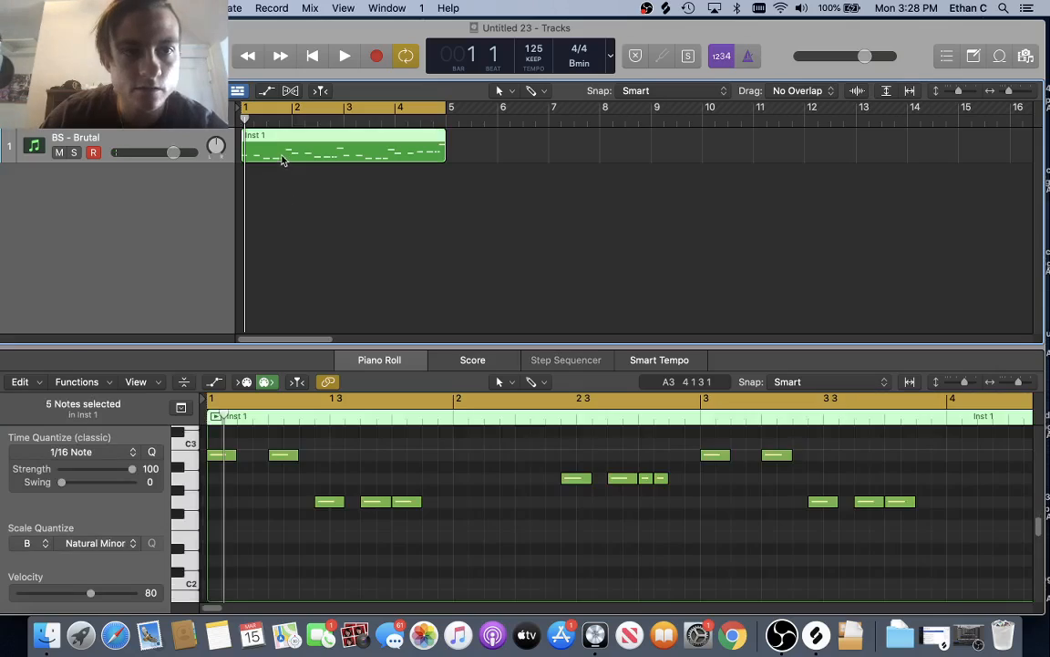
{"action": "left_click", "coordinate": [173, 8]}
{"action": "mouse_move", "coordinate": [383, 94]}
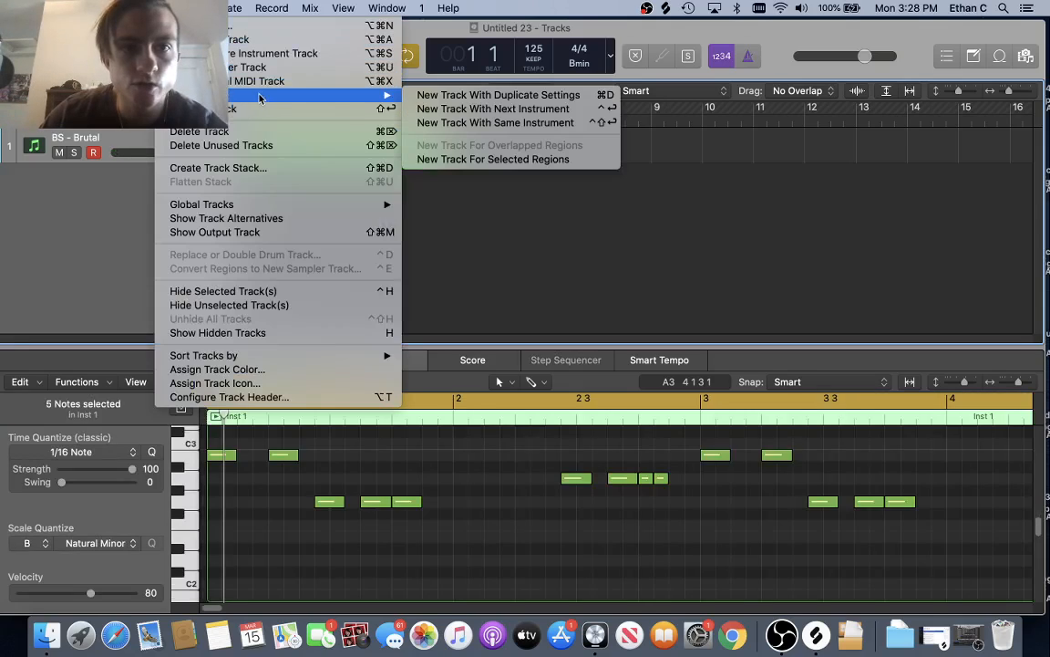
{"action": "left_click", "coordinate": [465, 109]}
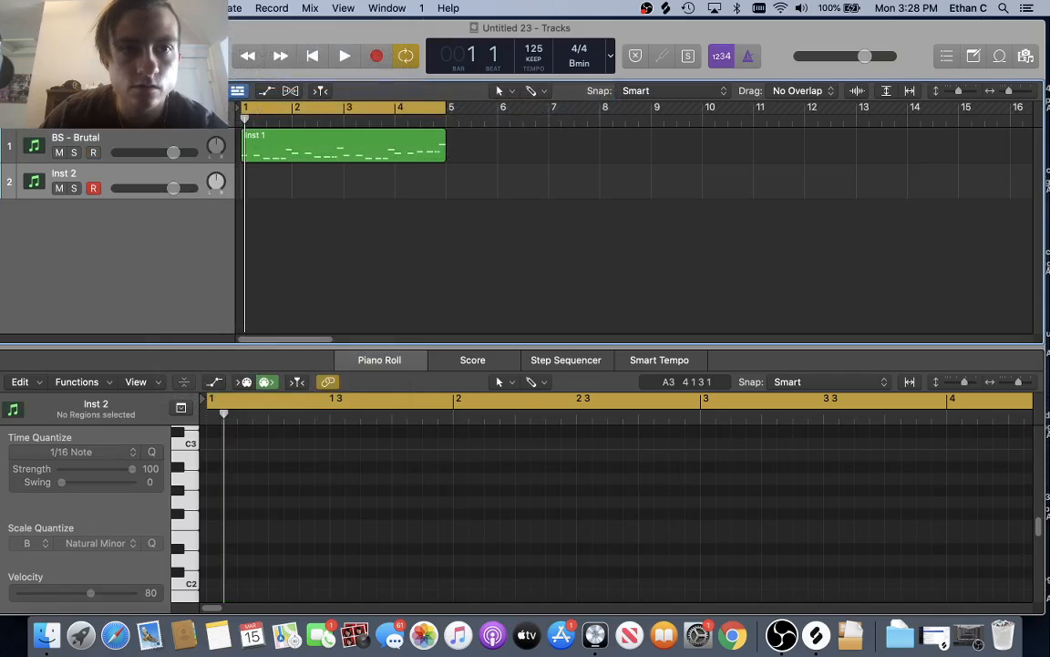
{"action": "key", "text": "x"}
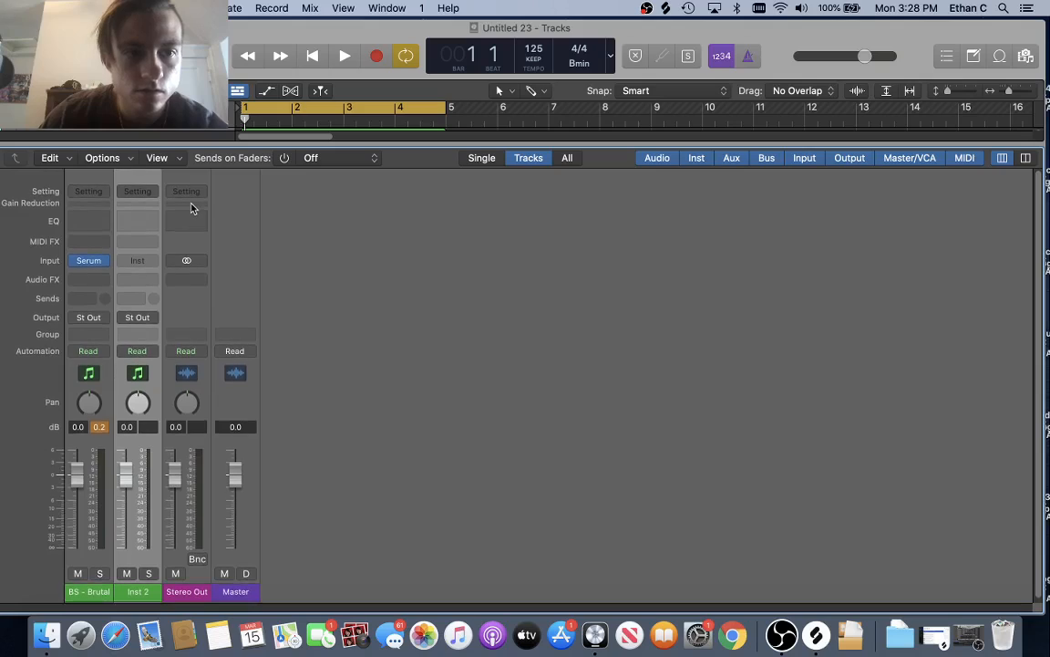
{"action": "key", "text": "super+z"}
- Create a second track with duplicate settings from BS - Brutal and open its Serum instrument
{"action": "left_click", "coordinate": [173, 7]}
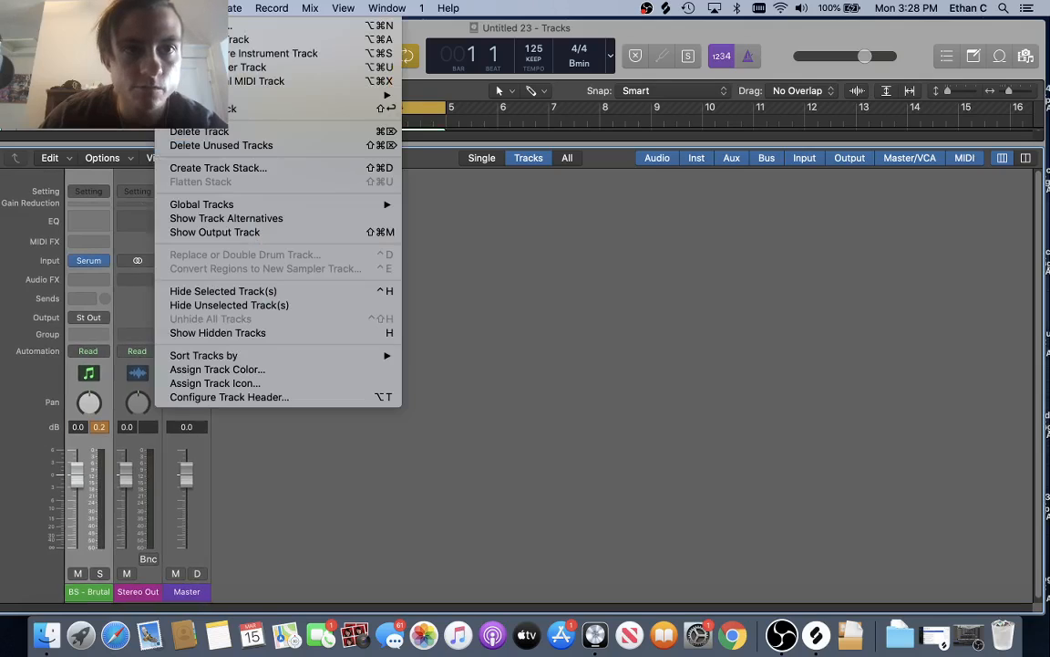
{"action": "mouse_move", "coordinate": [256, 96]}
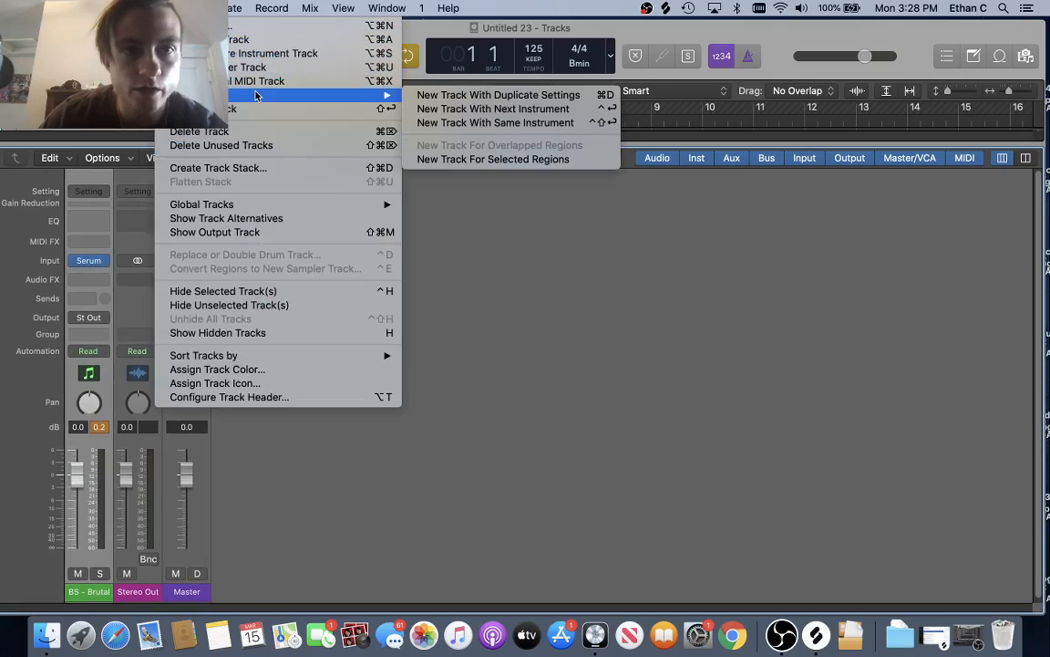
{"action": "left_click", "coordinate": [461, 94]}
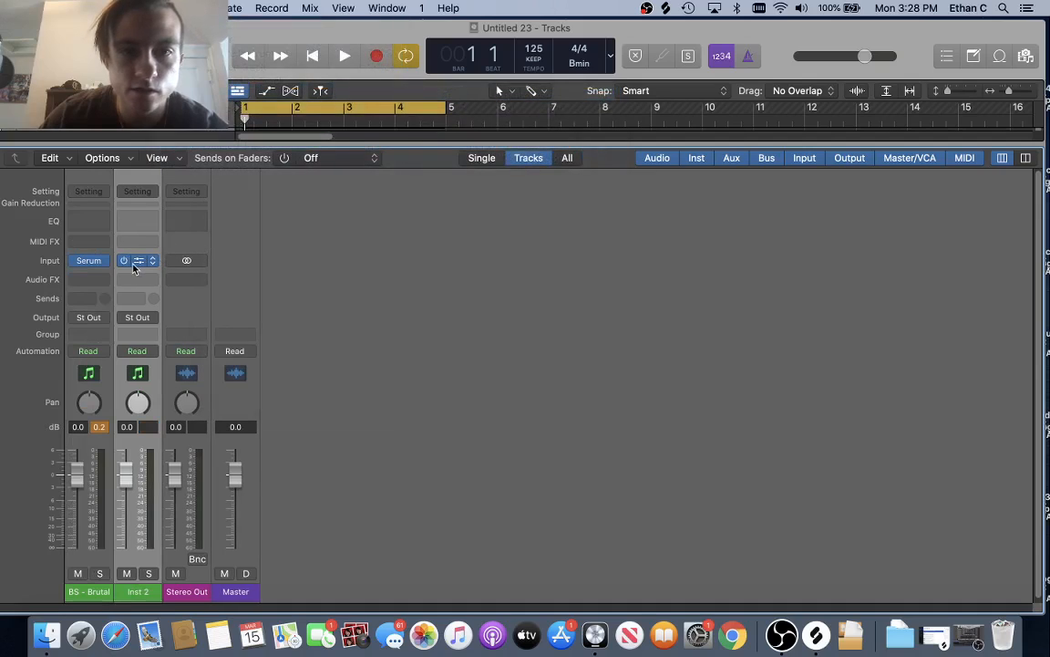
{"action": "left_click", "coordinate": [134, 267]}
{"action": "left_click_drag", "start_coordinate": [720, 42], "coordinate": [524, 66]}
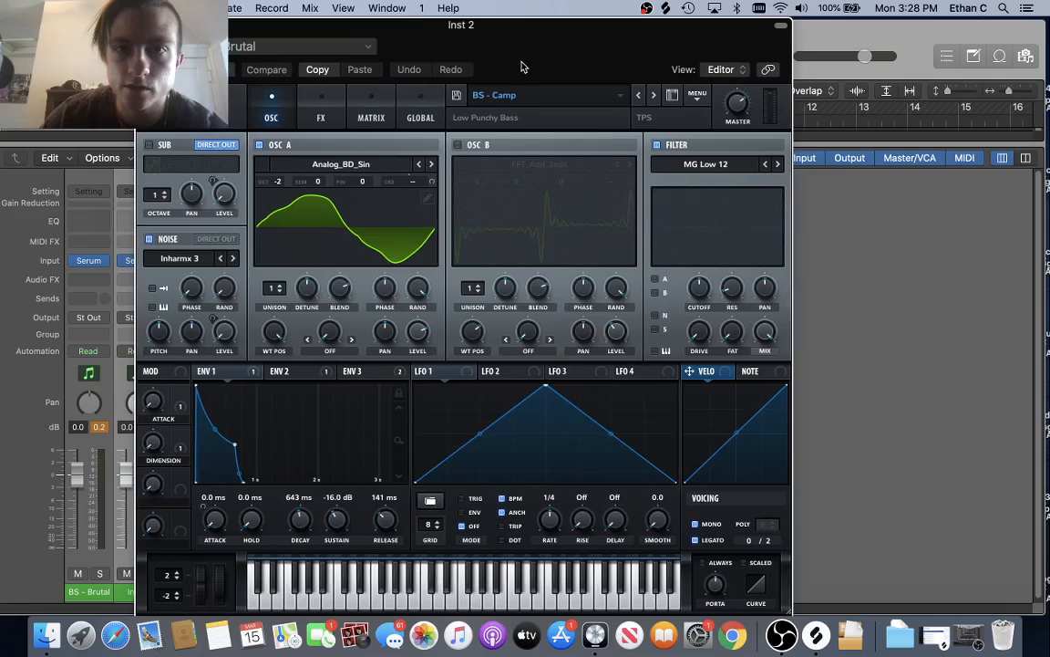
- Load the LD - Astro lead preset from the user TPS - Futuristic Vol. 2 presets into the second track's Serum
{"action": "left_click", "coordinate": [564, 98]}
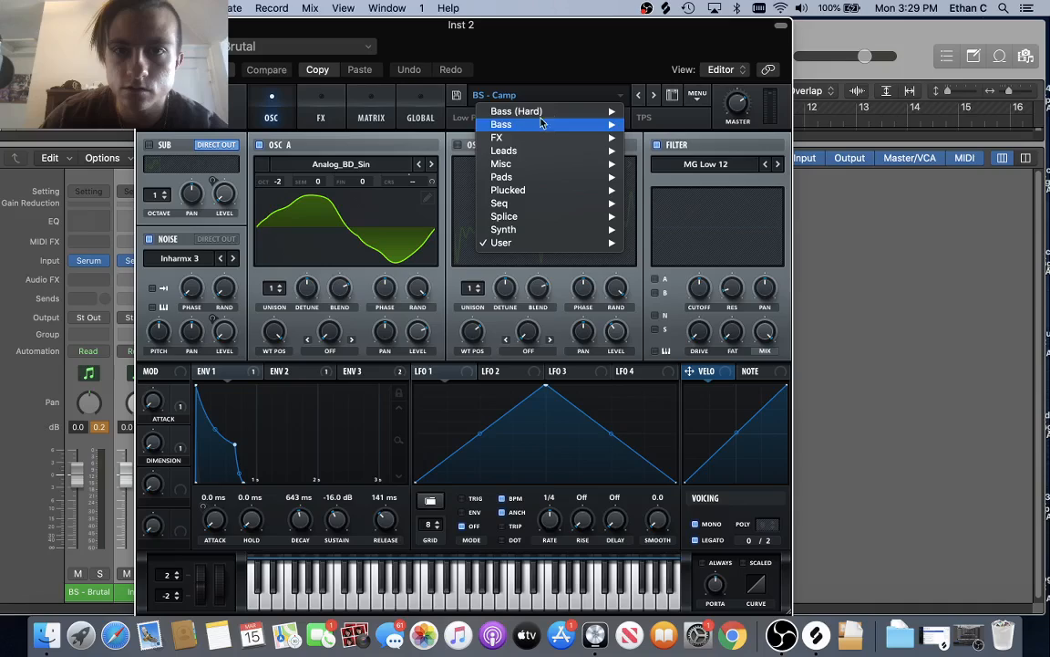
{"action": "left_click", "coordinate": [554, 75]}
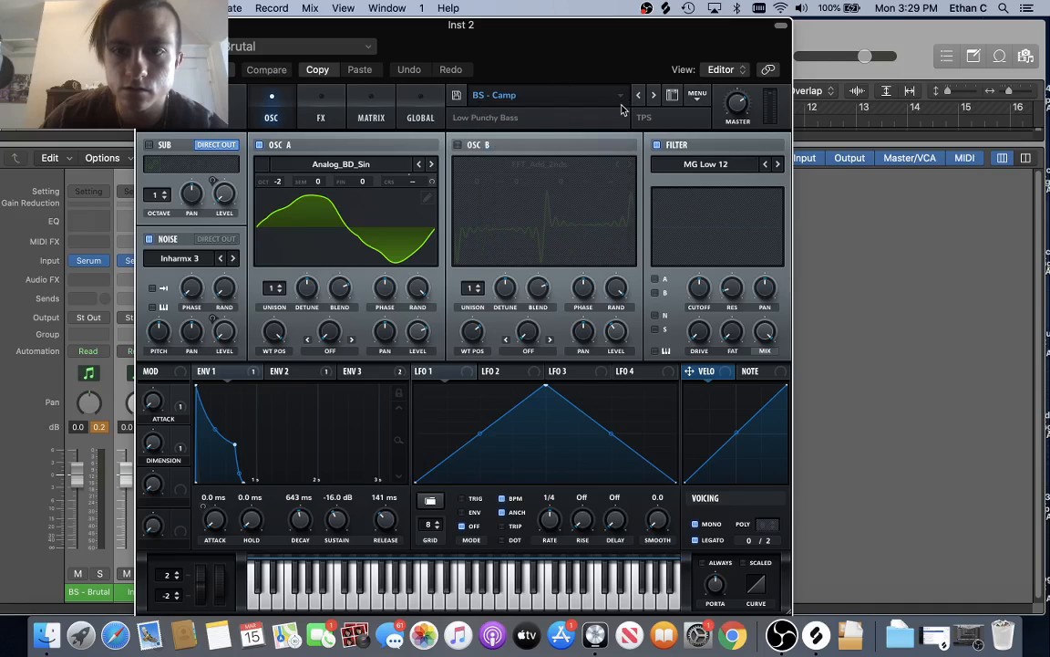
{"action": "left_click", "coordinate": [567, 95]}
{"action": "mouse_move", "coordinate": [588, 242]}
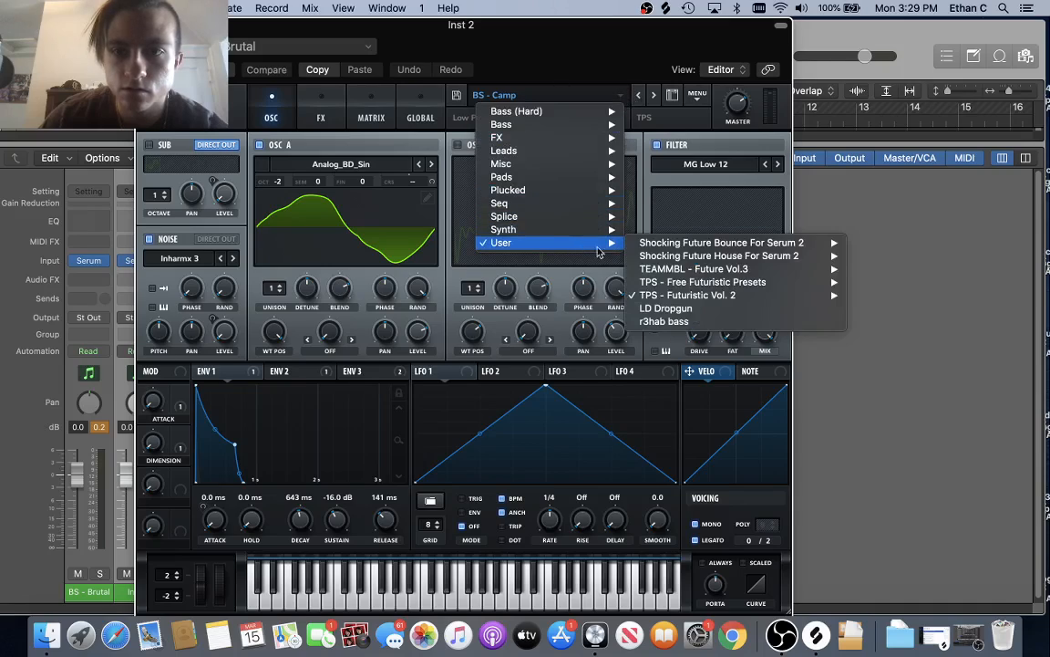
{"action": "mouse_move", "coordinate": [671, 296]}
{"action": "mouse_move", "coordinate": [493, 309]}
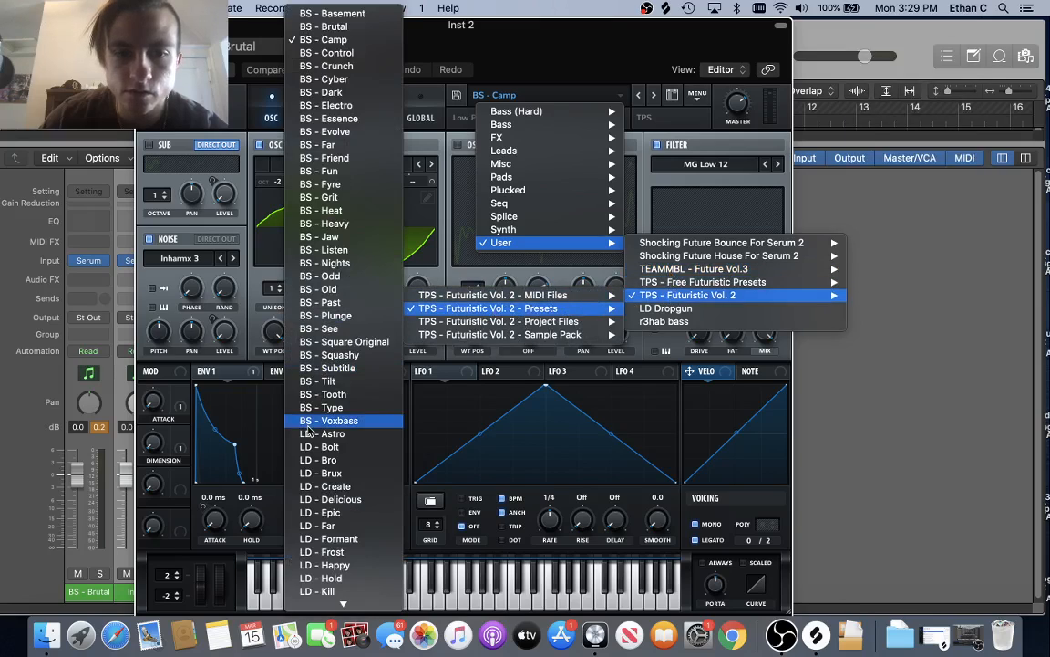
{"action": "left_click", "coordinate": [338, 370]}
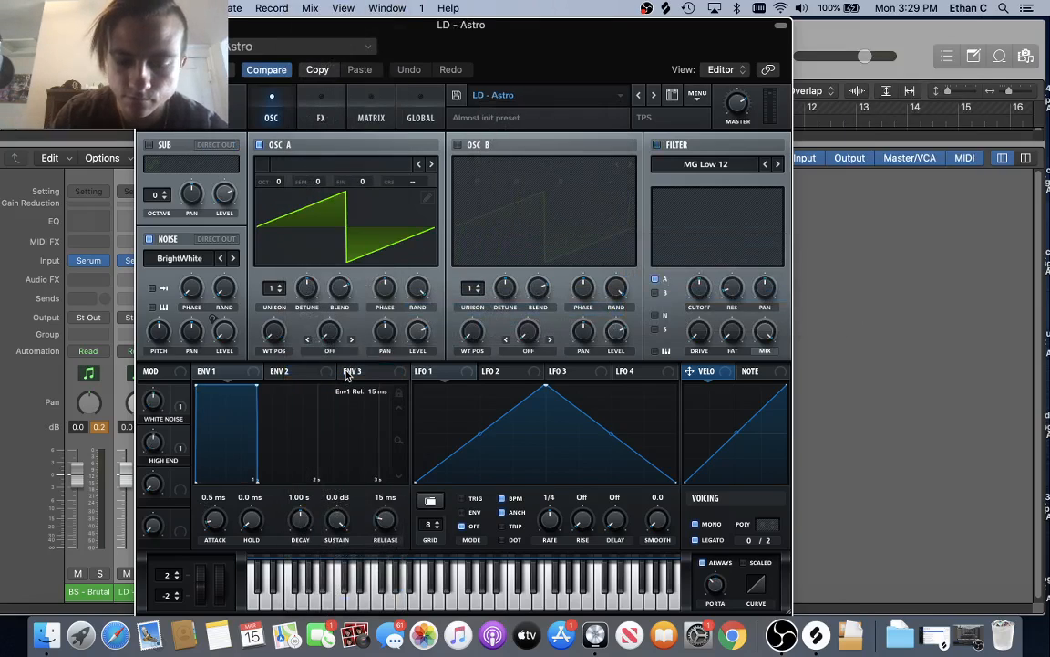
- Audition the lead presets with Musical Typing, advancing from LD - Astro through LD - Bolt and LD - Brux to LD - Create
{"action": "key", "text": "super+k"}
{"action": "key", "text": "k"}
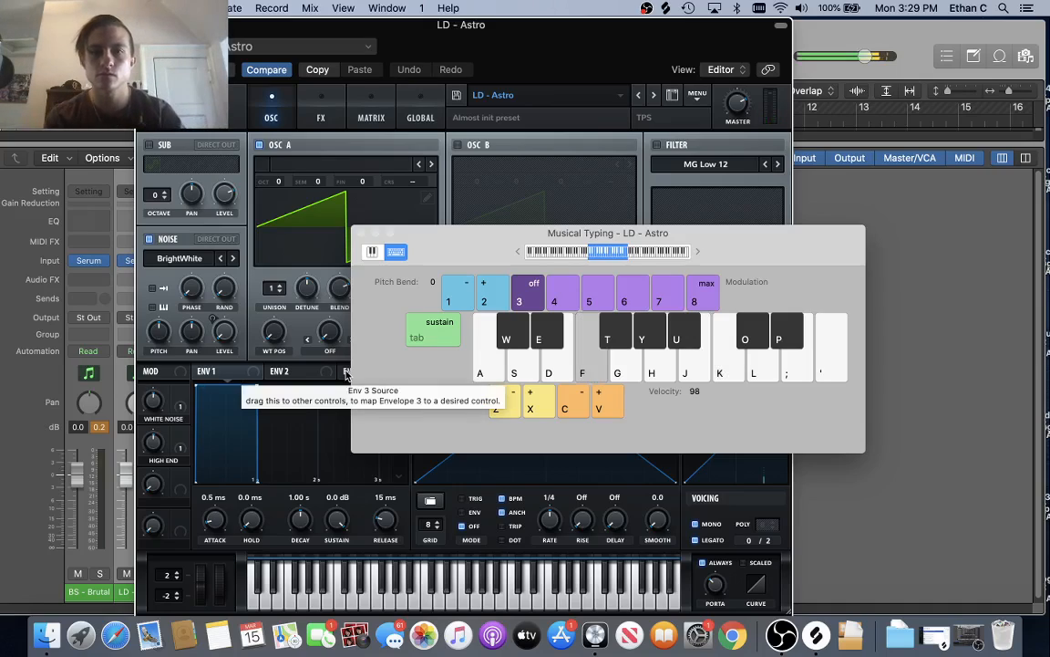
{"action": "left_click", "coordinate": [652, 96]}
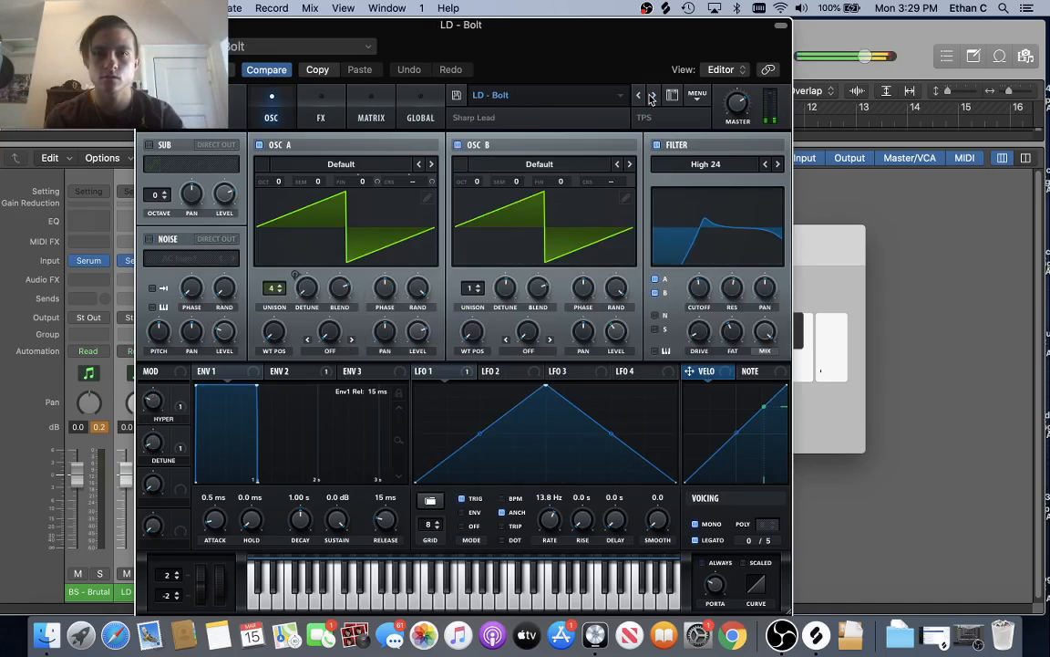
{"action": "left_click", "coordinate": [652, 96]}
{"action": "left_click", "coordinate": [652, 95]}
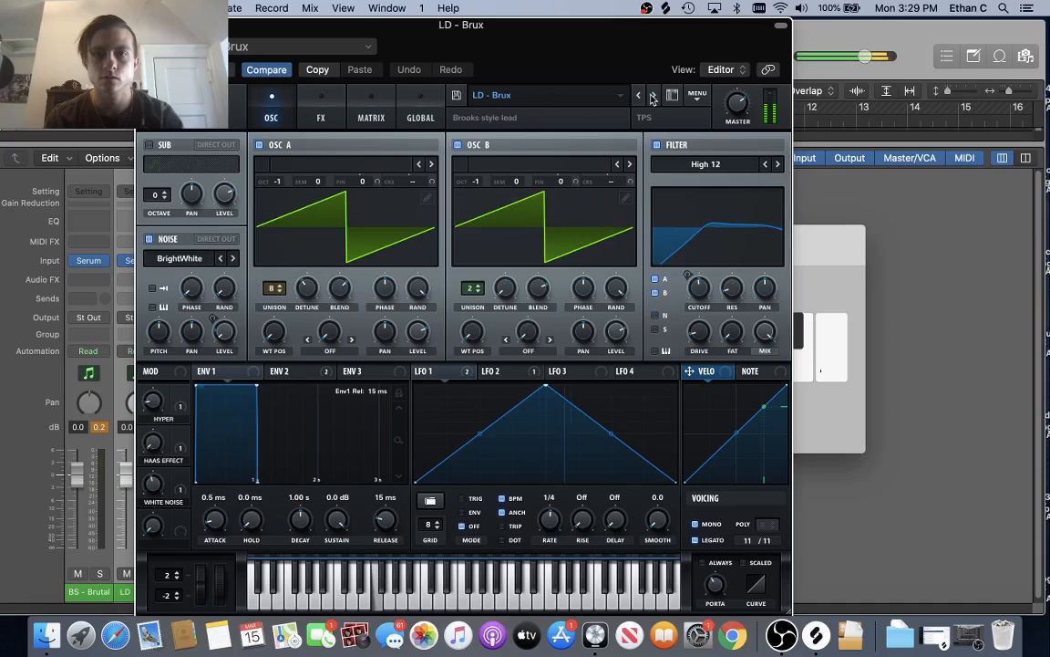
{"action": "left_click", "coordinate": [652, 96]}
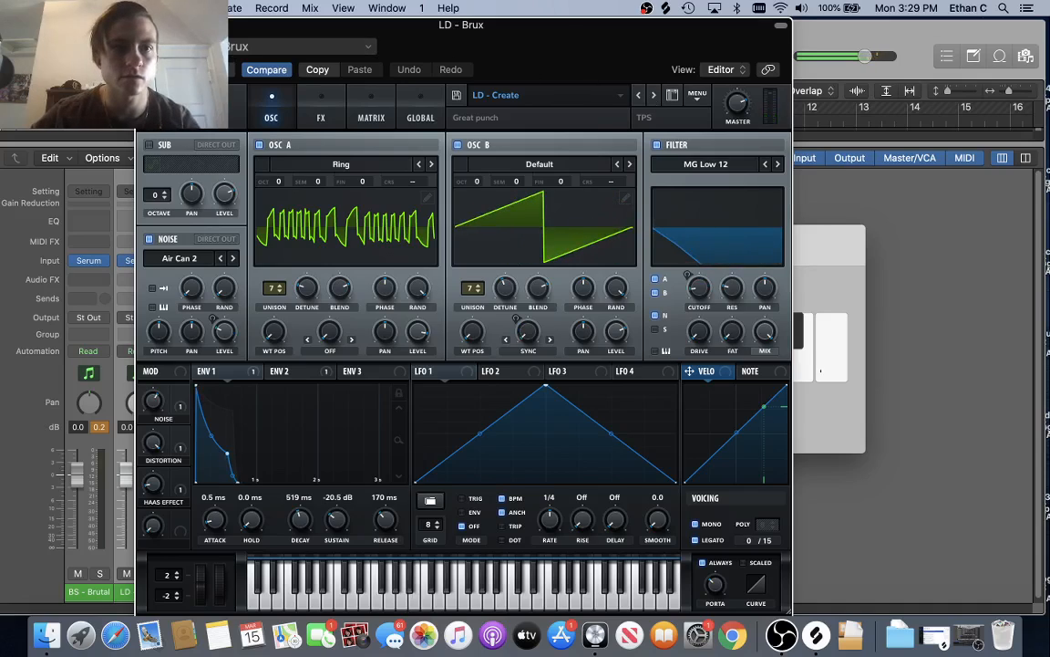
- Copy the Inst 1 region onto the second track at bar 1 and play both tracks together
{"action": "left_click", "coordinate": [147, 25]}
{"action": "left_click", "coordinate": [361, 233]}
{"action": "key", "text": "x"}
{"action": "left_click", "coordinate": [290, 146]}
{"action": "key", "text": "space"}
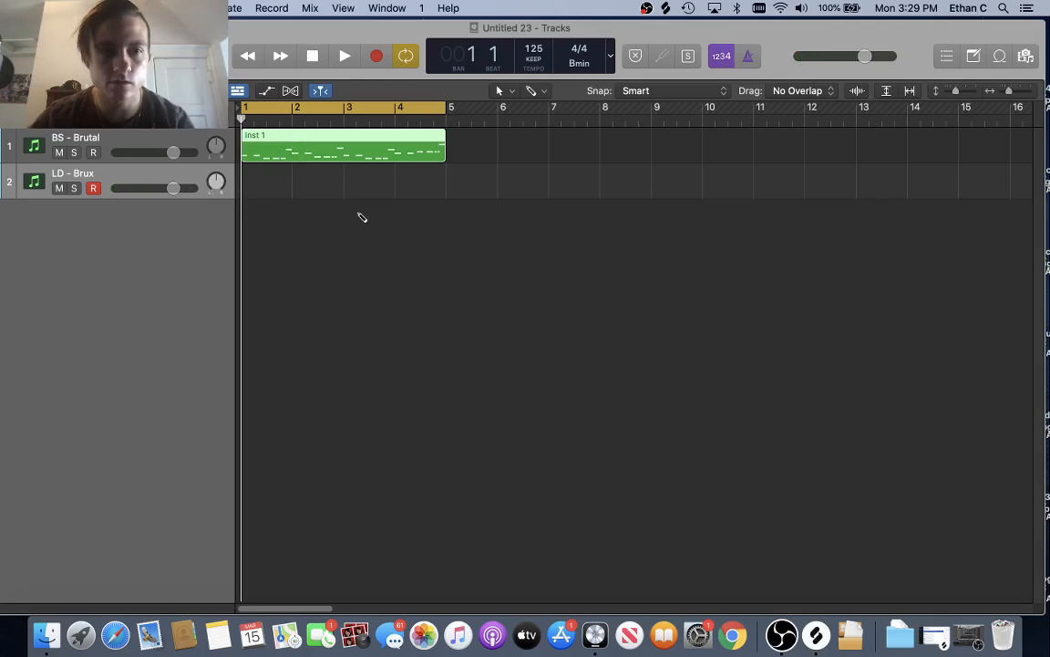
{"action": "key", "text": "super+v"}
{"action": "key", "text": "space"}
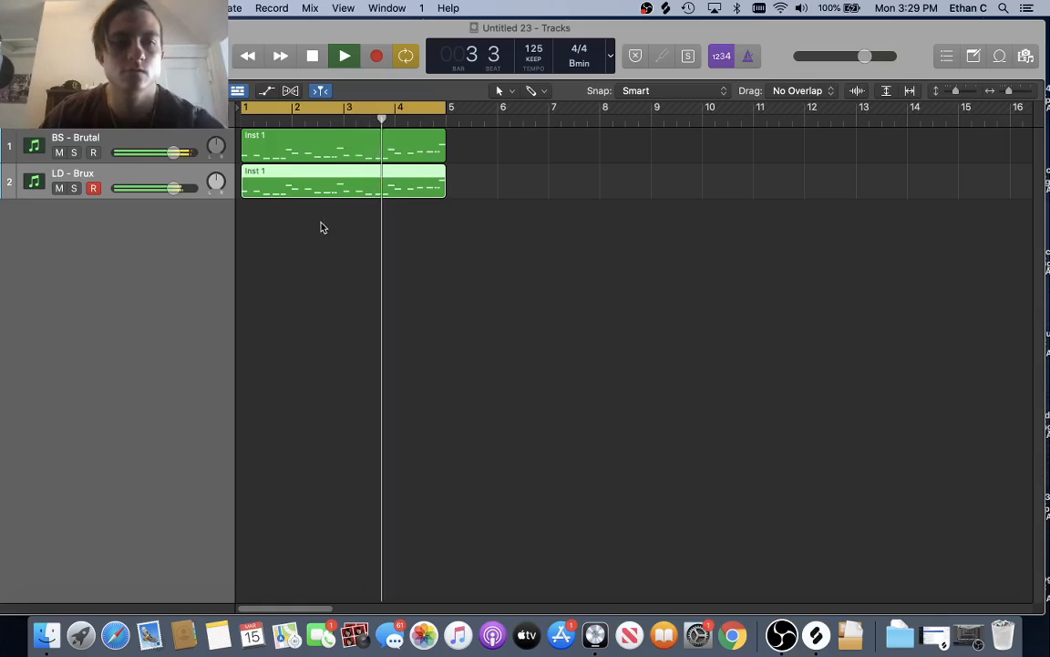
{"action": "key", "text": "space"}
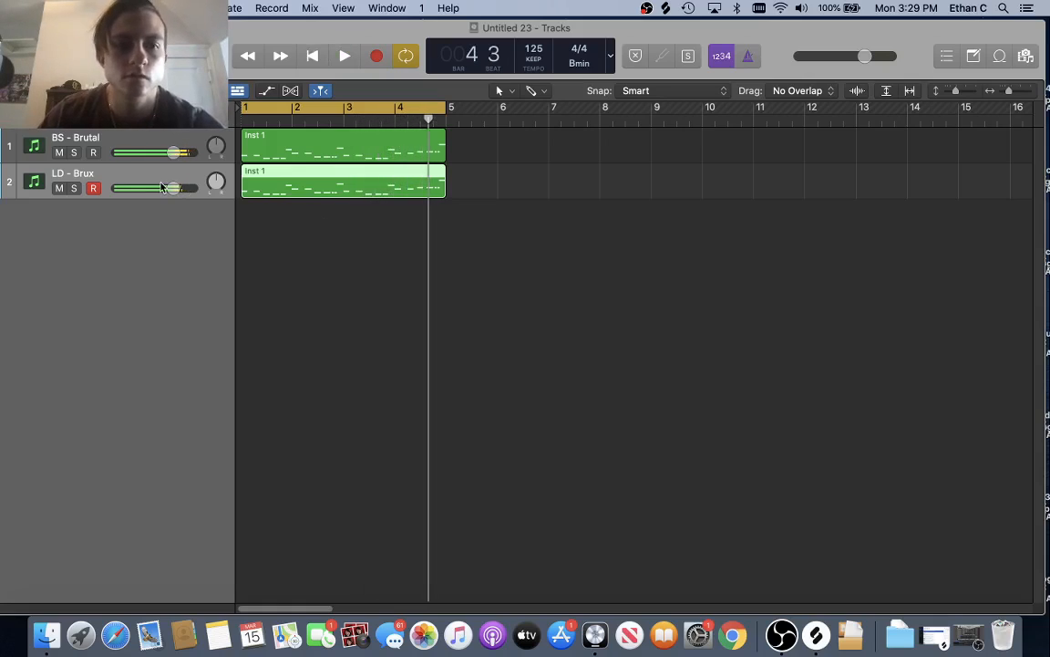
- Reopen the second track's Serum and audition the LD - Delicious and LD - Epic presets with the loop playing
{"action": "key", "text": "x"}
{"action": "left_click", "coordinate": [140, 262]}
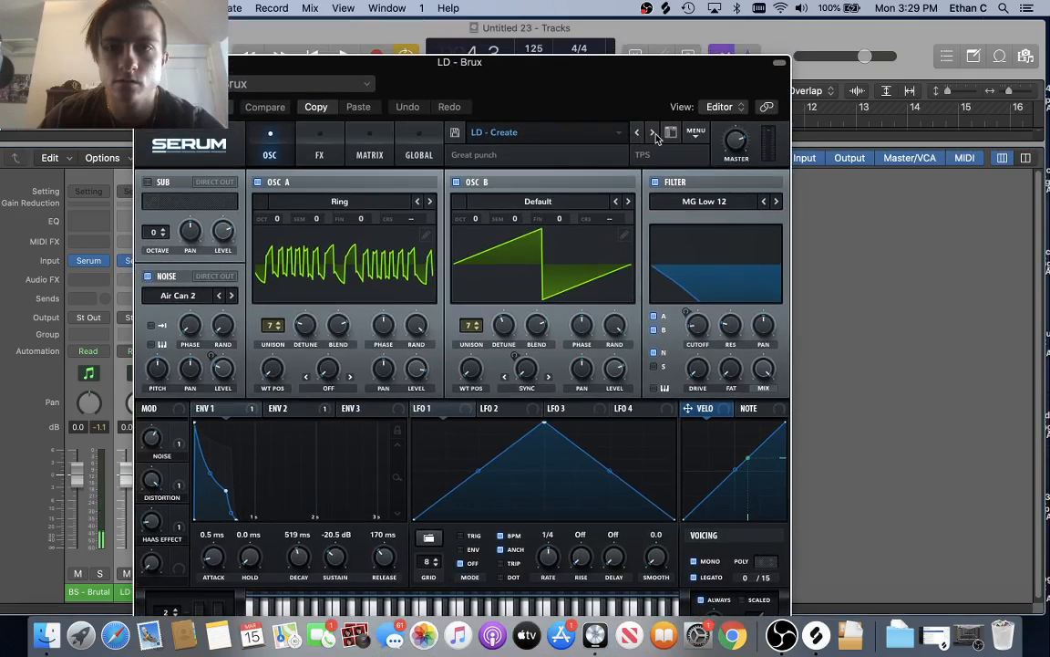
{"action": "left_click", "coordinate": [653, 133]}
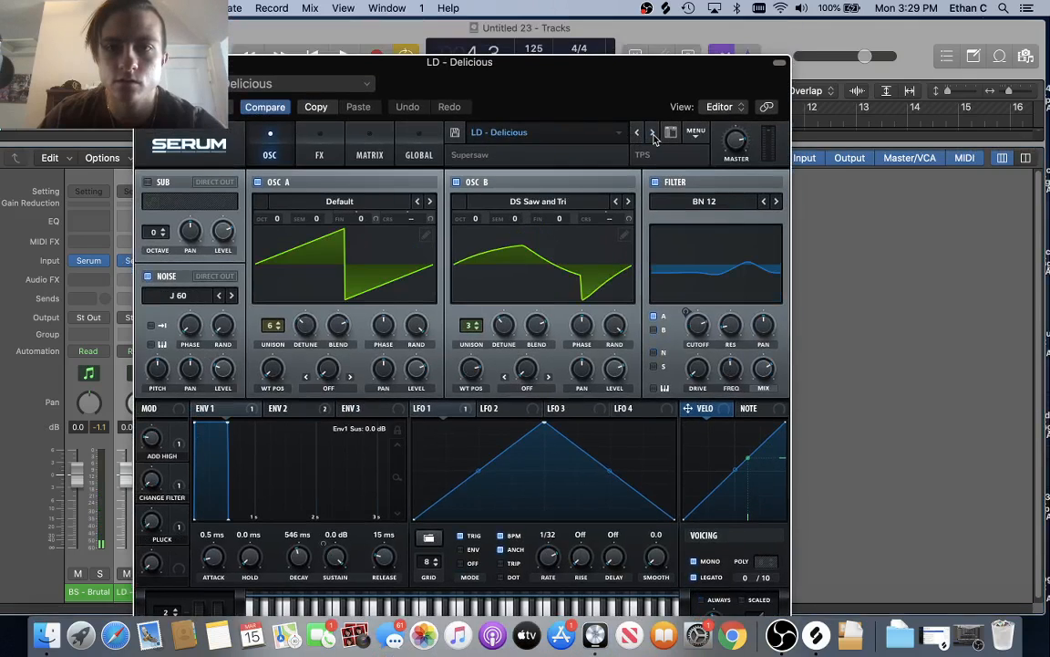
{"action": "key", "text": "space"}
{"action": "left_click", "coordinate": [652, 133]}
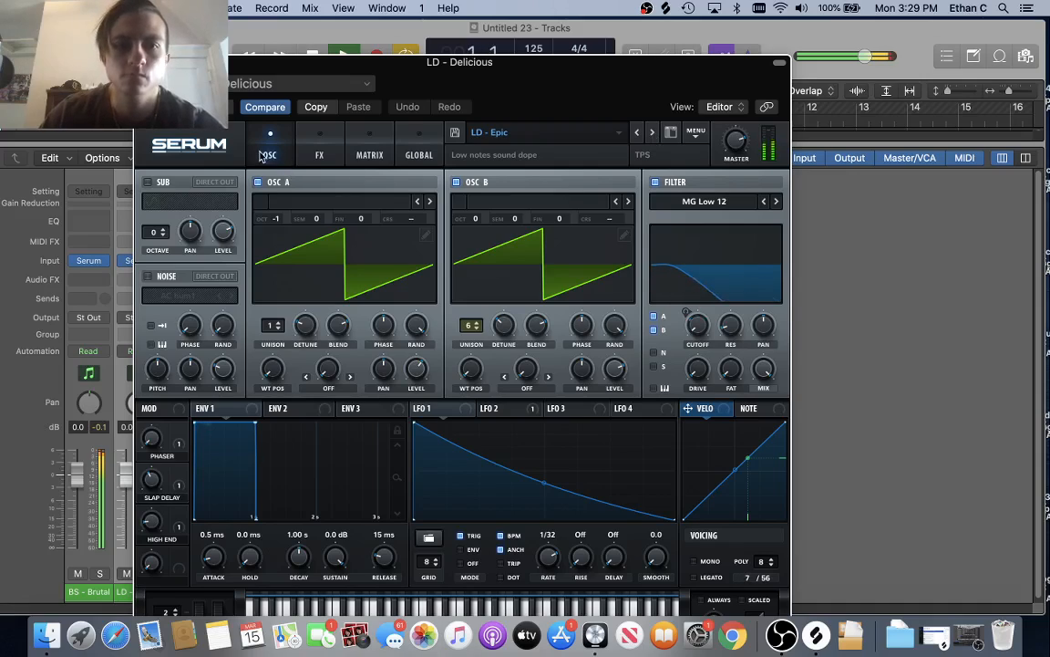
- Switch off LD - Epic's delay, compare its phaser and reverb off and on, and set the envelope 1 release to 0.0 ms
{"action": "left_click", "coordinate": [321, 155]}
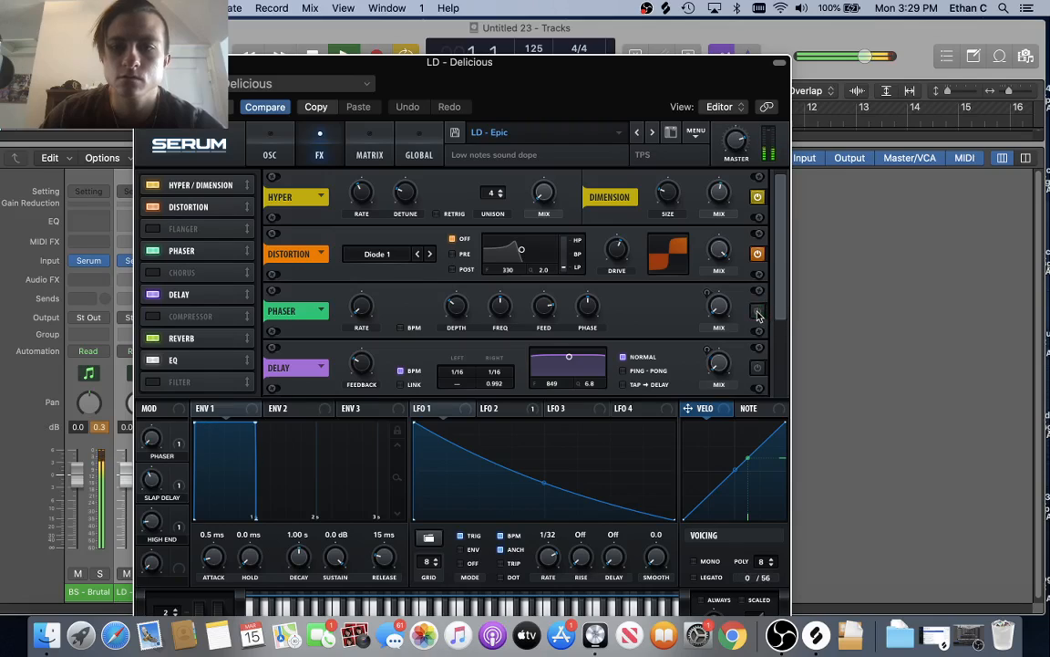
{"action": "scroll", "coordinate": [781, 312], "scroll_direction": "down", "scroll_amount": 3}
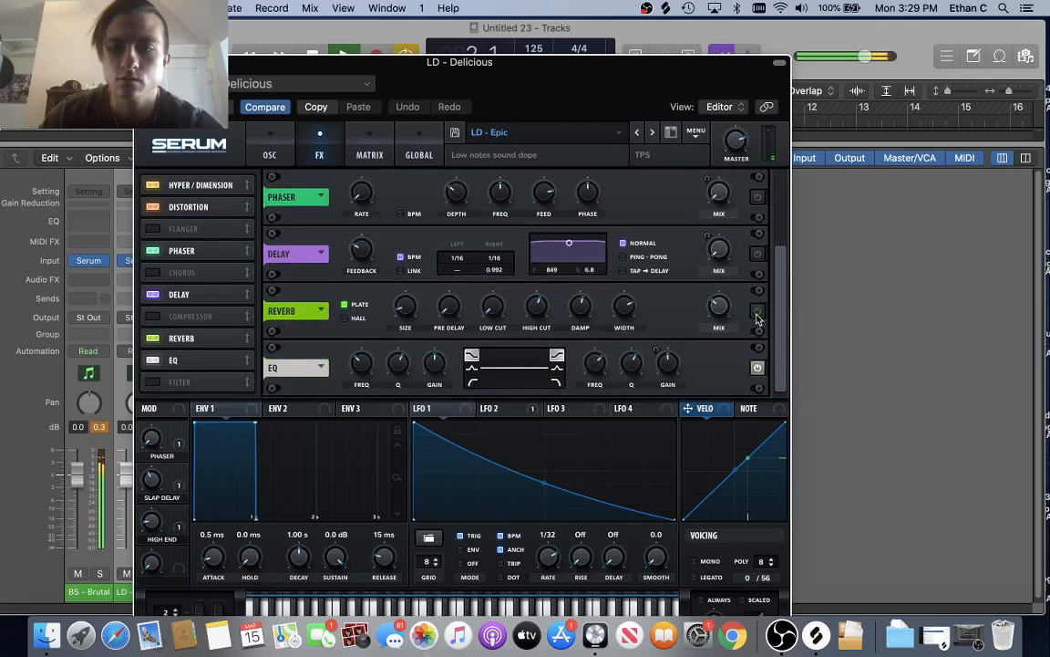
{"action": "scroll", "coordinate": [784, 304], "scroll_direction": "up", "scroll_amount": 1}
{"action": "scroll", "coordinate": [782, 303], "scroll_direction": "up", "scroll_amount": 1}
{"action": "scroll", "coordinate": [777, 315], "scroll_direction": "down", "scroll_amount": 1}
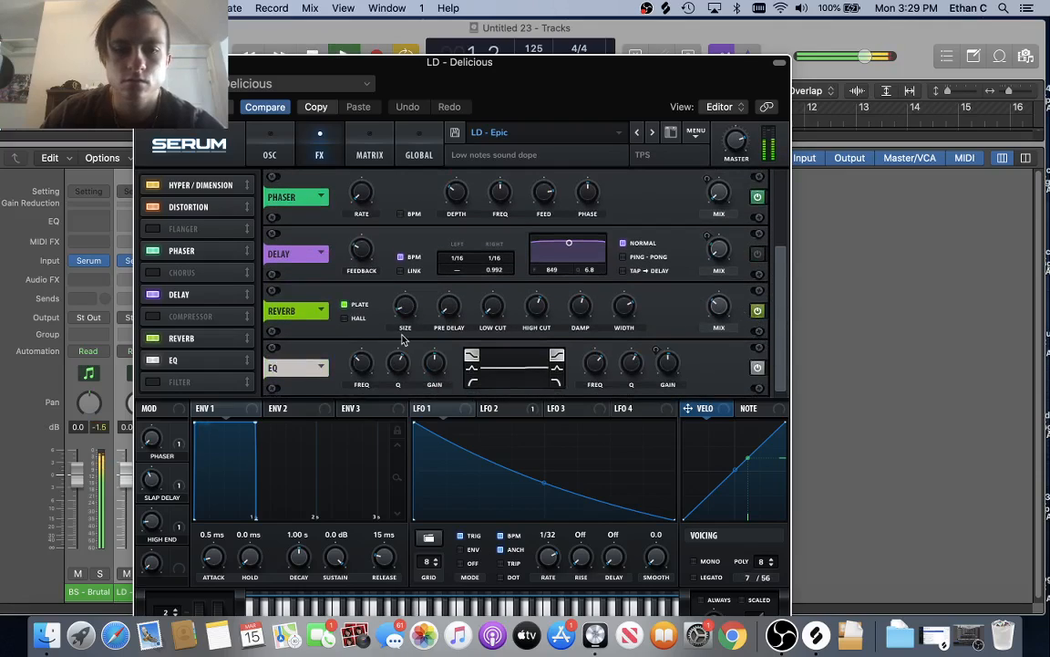
{"action": "double_click", "coordinate": [383, 558]}
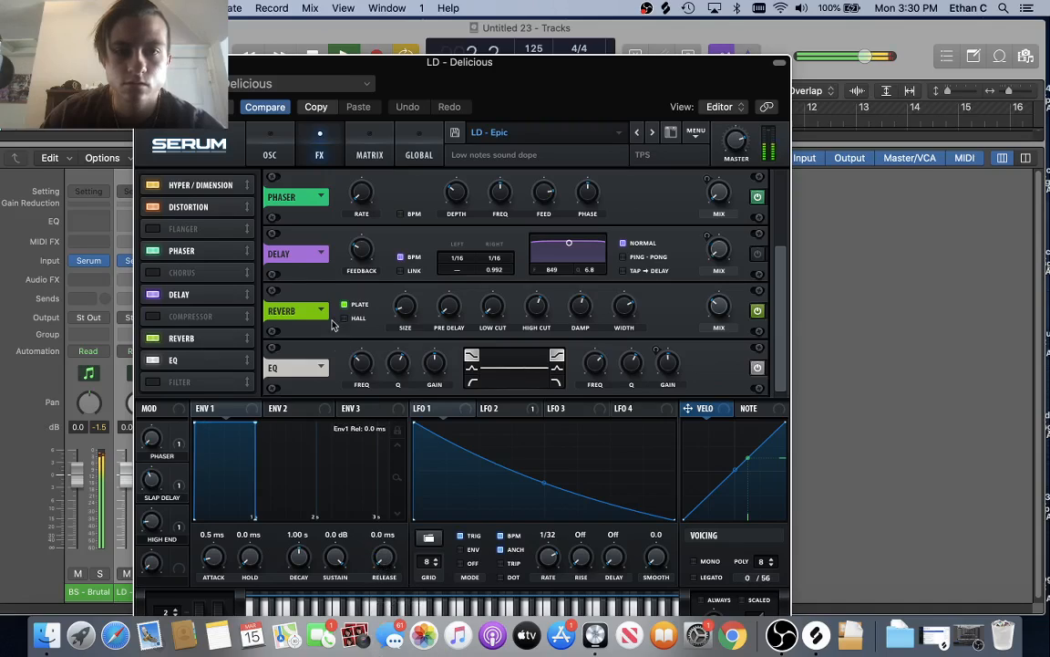
{"action": "left_click", "coordinate": [271, 154]}
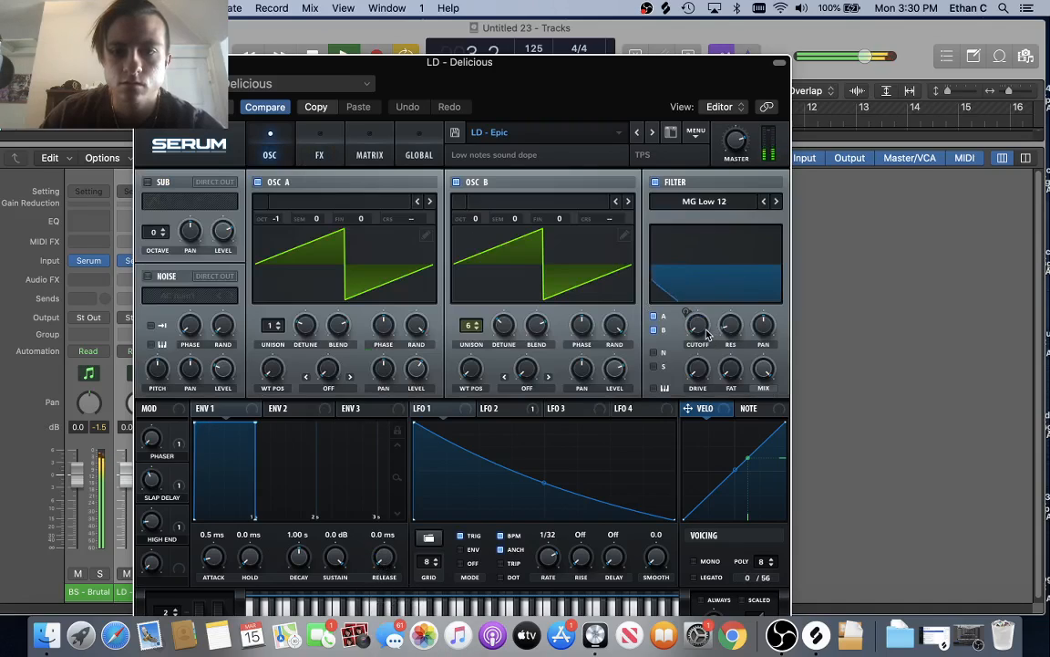
- Audition the following lead presets over the playing loop, from LD - Far through LD - Frost and LD - Happy to LD - Hold
{"action": "left_click", "coordinate": [652, 133]}
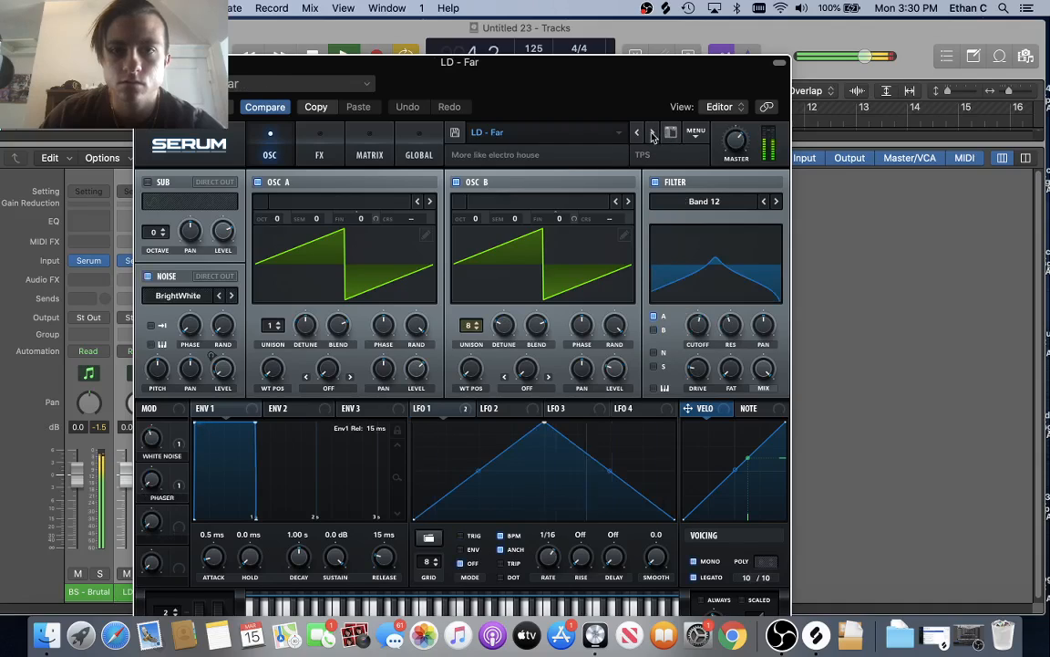
{"action": "left_click", "coordinate": [652, 132]}
{"action": "left_click", "coordinate": [652, 132]}
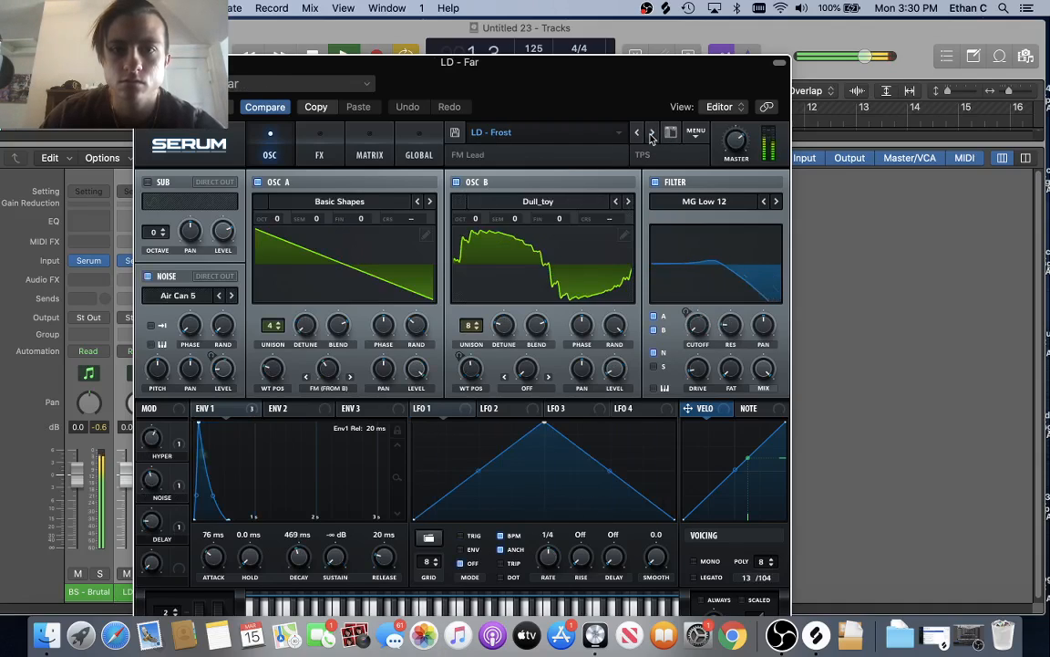
{"action": "left_click", "coordinate": [652, 133]}
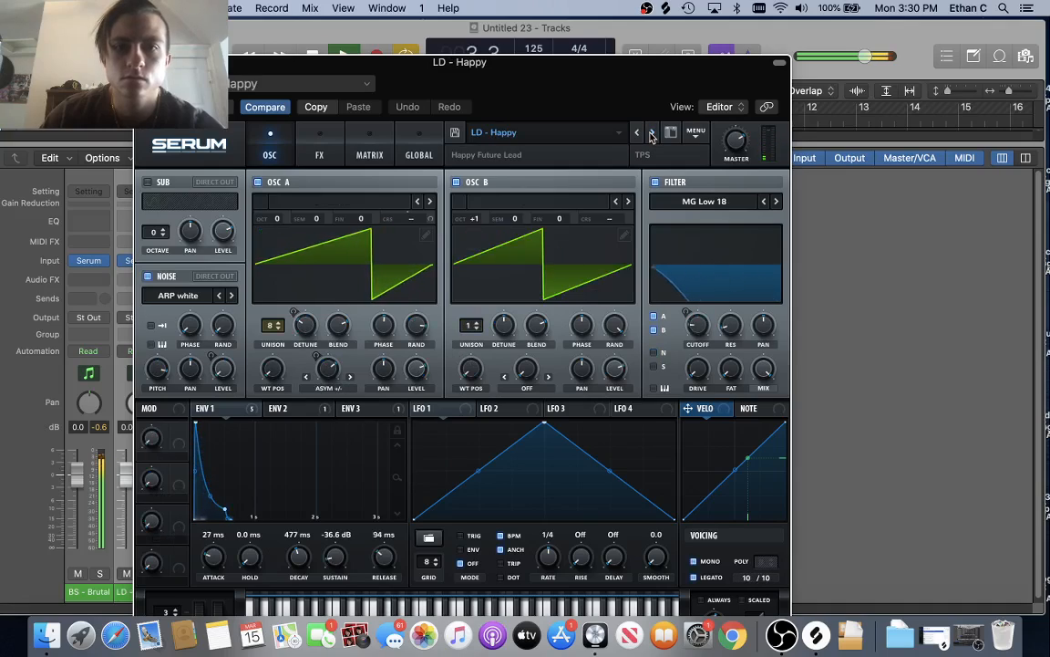
{"action": "left_click", "coordinate": [652, 133]}
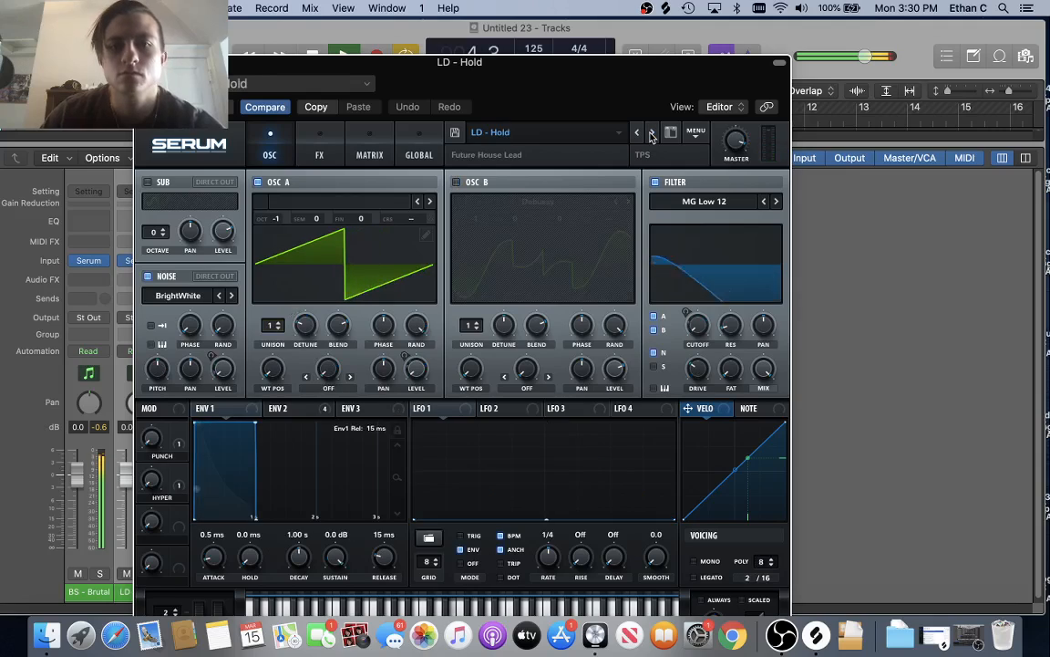
- Audition the lead presets from LD - Kill onward over the loop, keep LD - Most, and close Serum and the mixer
{"action": "left_click", "coordinate": [652, 133]}
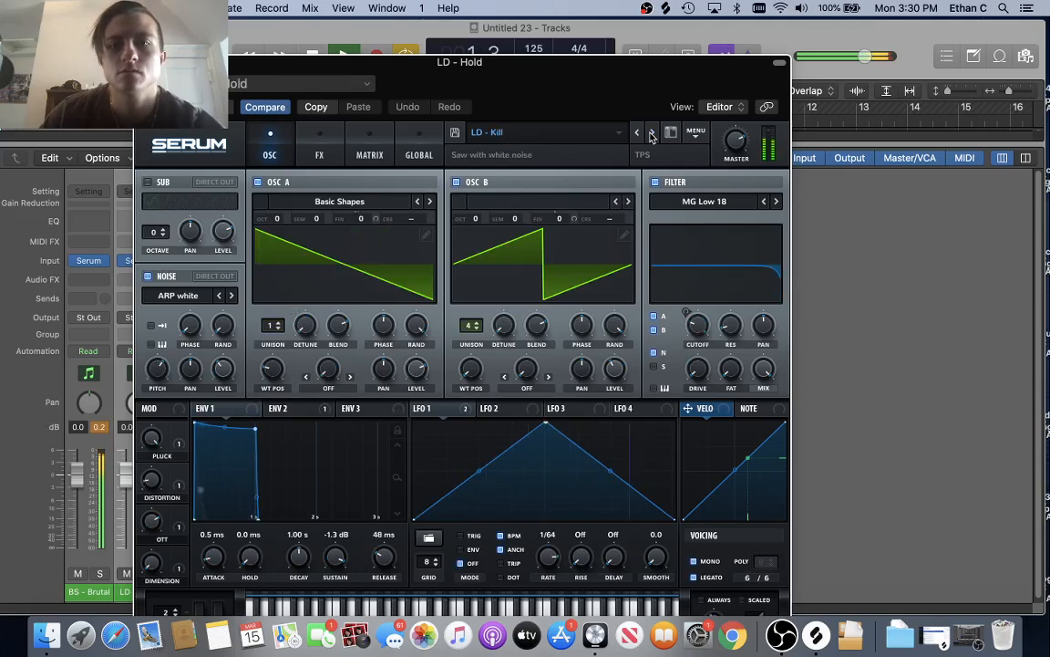
{"action": "left_click", "coordinate": [652, 133]}
{"action": "left_click", "coordinate": [652, 133]}
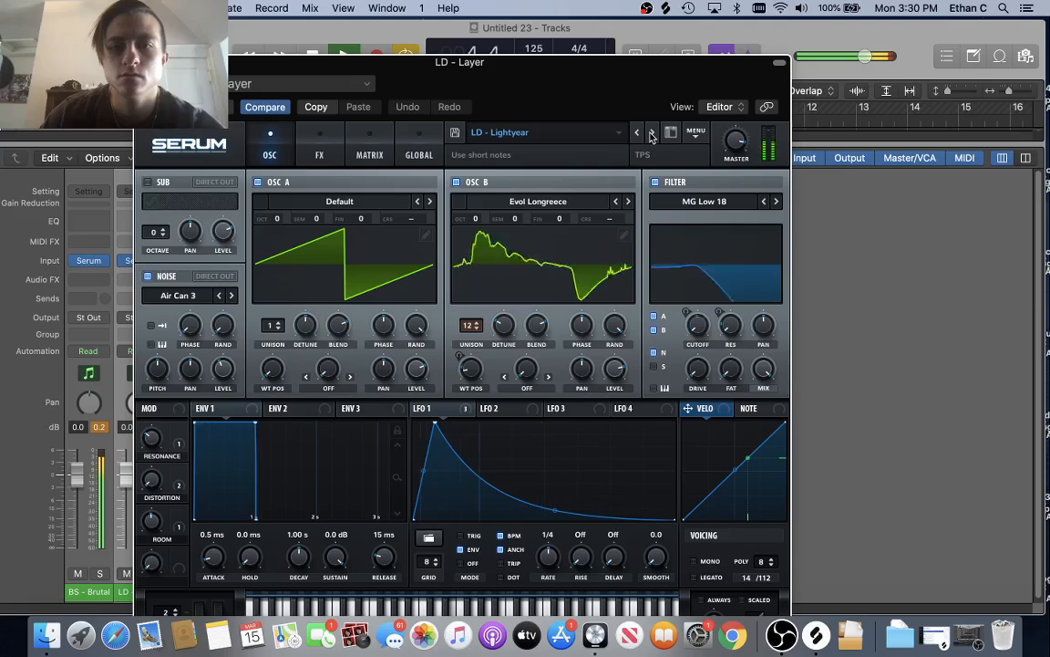
{"action": "left_click", "coordinate": [652, 133]}
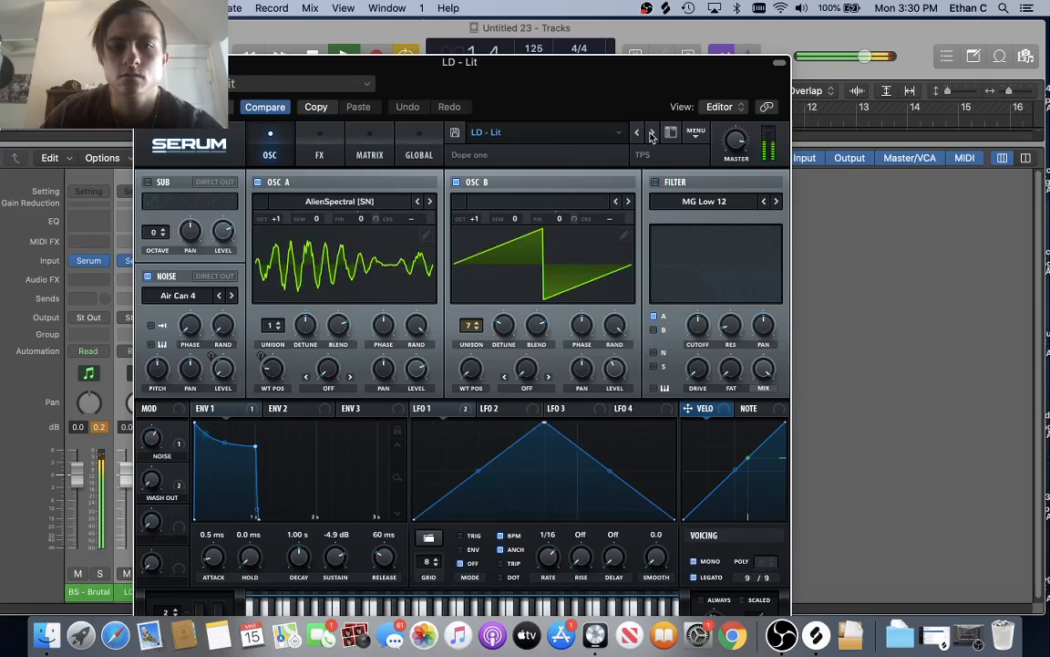
{"action": "left_click", "coordinate": [652, 133]}
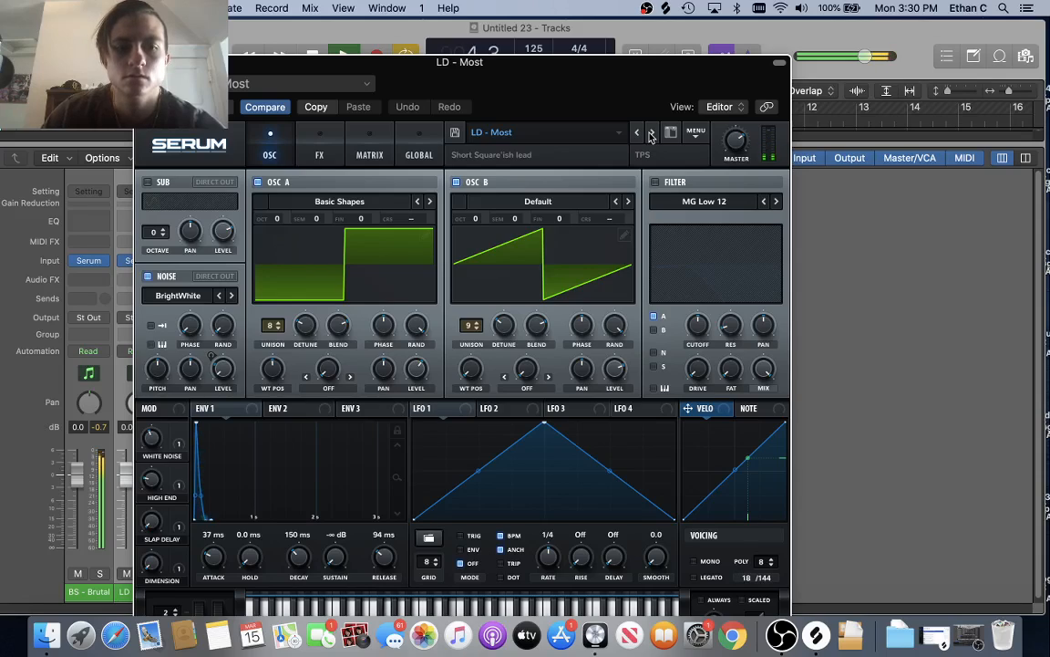
{"action": "left_click", "coordinate": [143, 63]}
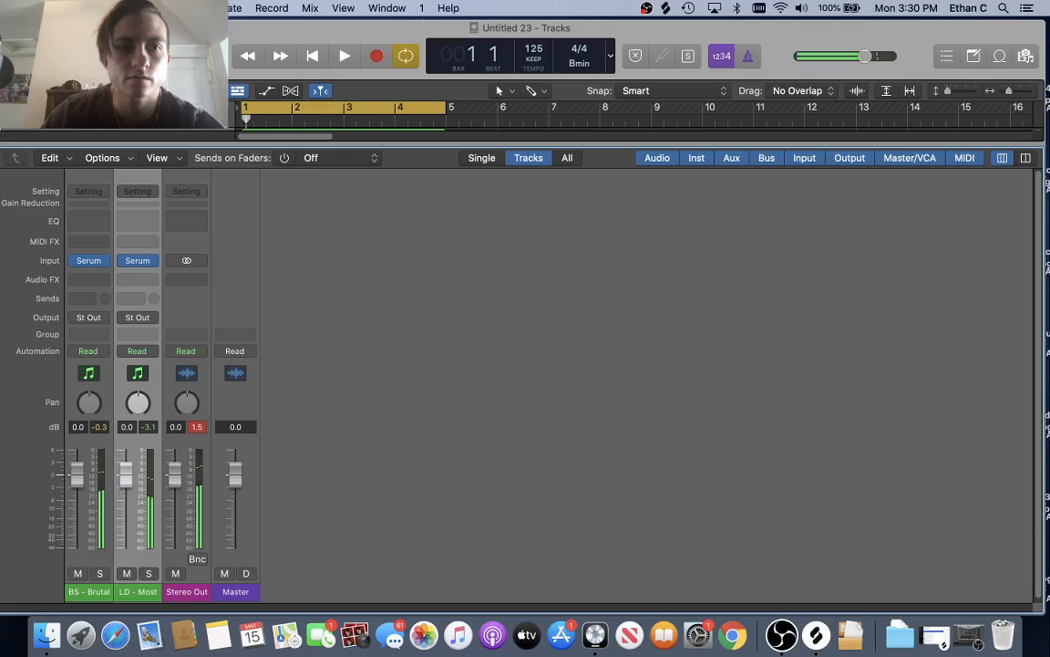
{"action": "key", "text": "x"}
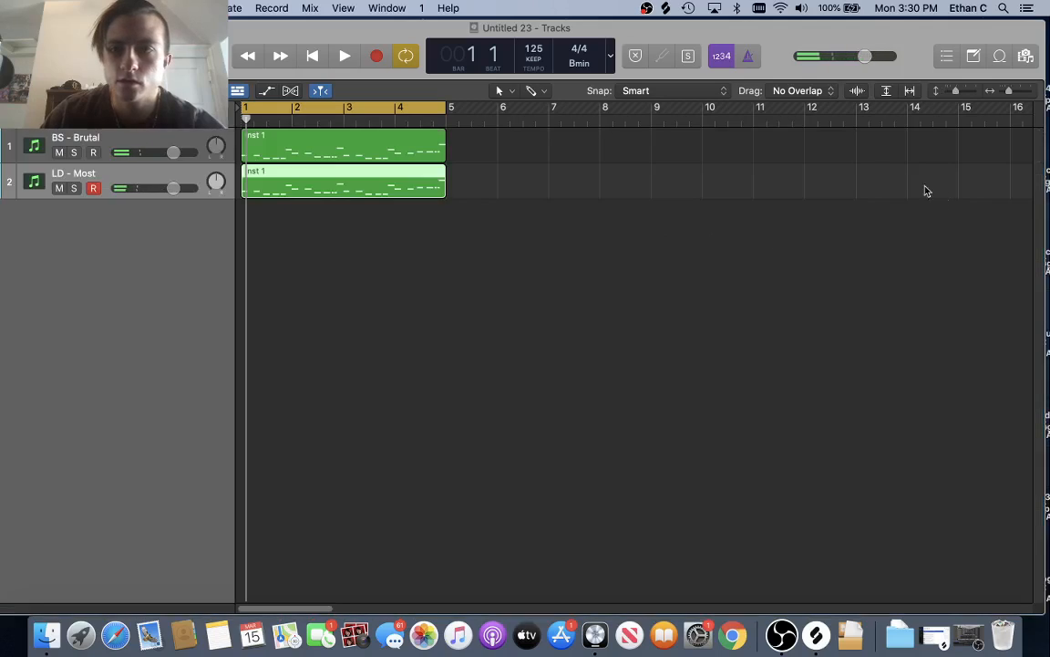
- Switch to Splice and browse the kick samples in the library's Drums instrument category
{"action": "left_click", "coordinate": [816, 636]}
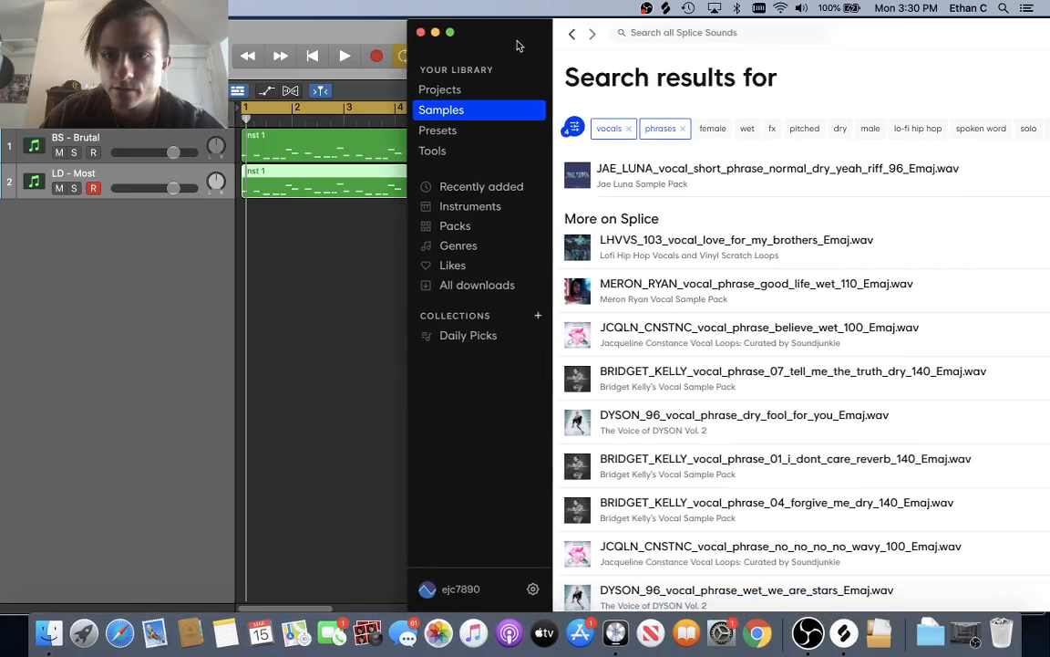
{"action": "left_click", "coordinate": [470, 206]}
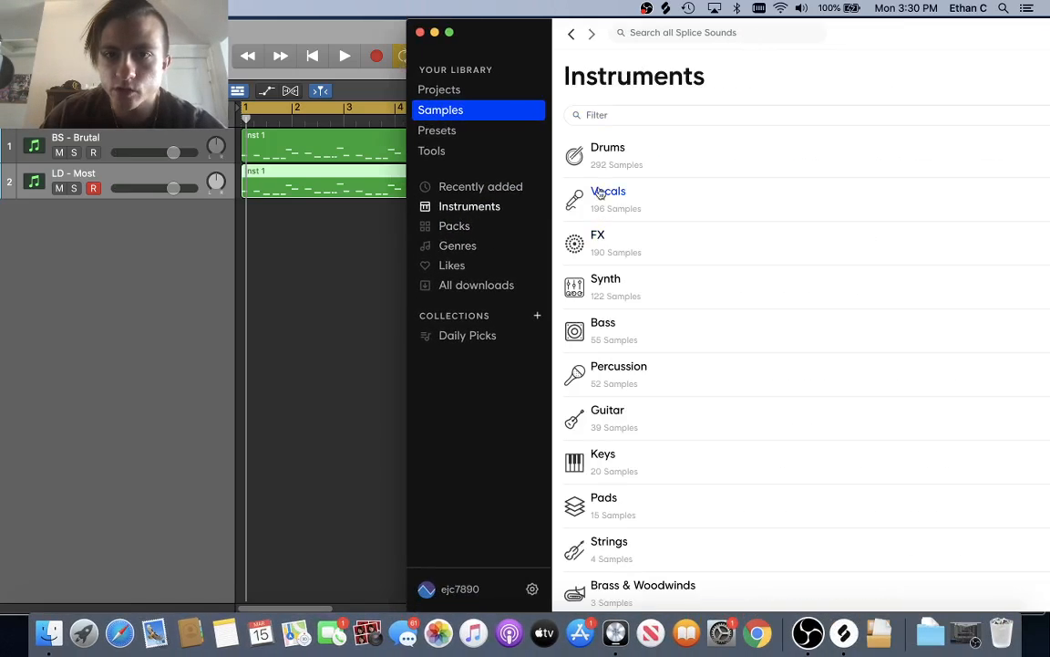
{"action": "left_click", "coordinate": [626, 164]}
{"action": "left_click", "coordinate": [583, 153]}
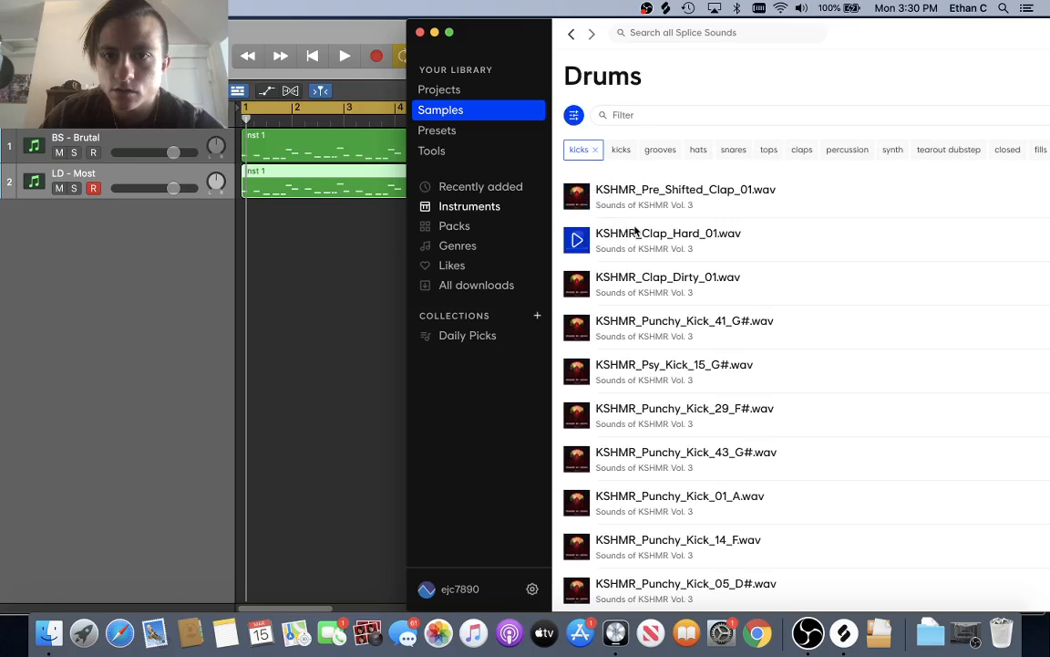
{"action": "scroll", "coordinate": [594, 351], "scroll_direction": "down", "scroll_amount": 1}
{"action": "scroll", "coordinate": [638, 310], "scroll_direction": "up", "scroll_amount": 1}
- Filter the Drums kick samples to key B and look over the matching samples
{"action": "left_click_drag", "start_coordinate": [535, 43], "coordinate": [167, 41]}
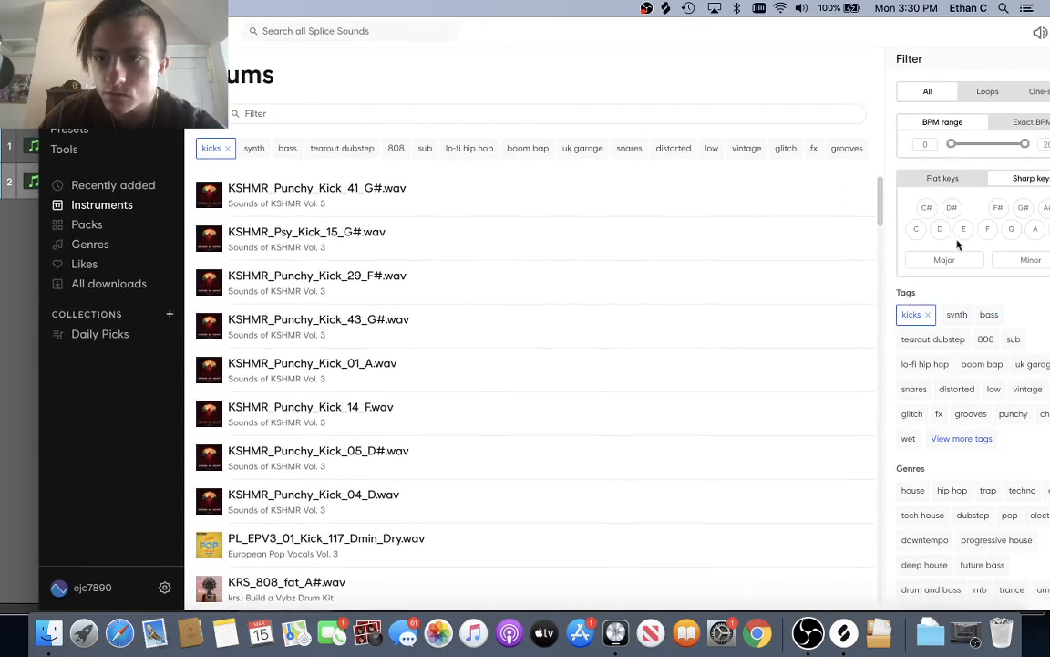
{"action": "left_click_drag", "start_coordinate": [783, 59], "coordinate": [704, 43]}
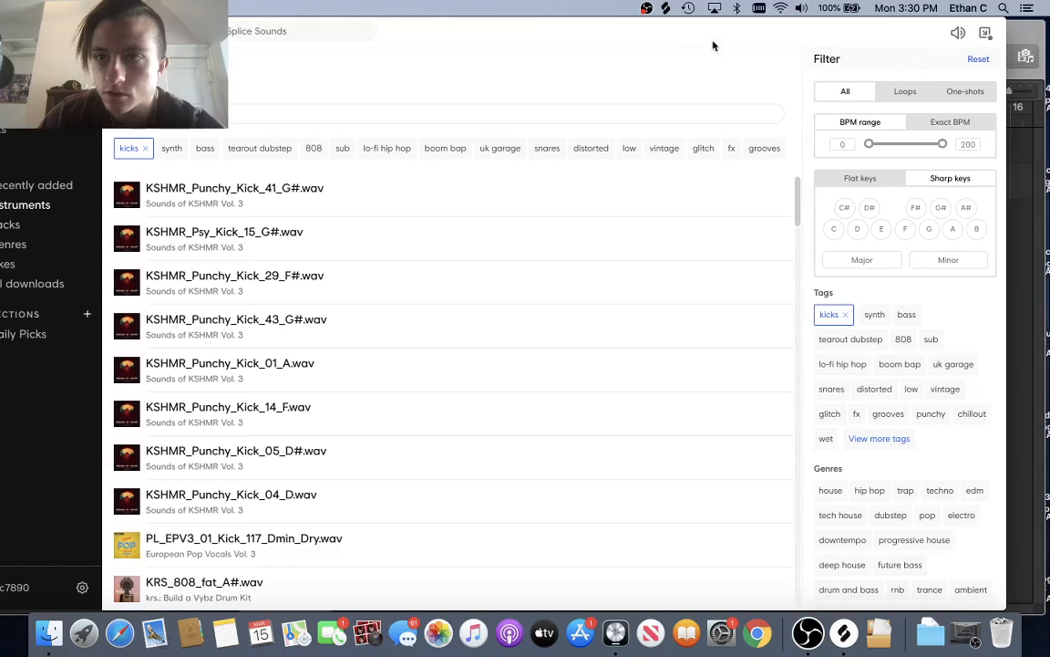
{"action": "left_click", "coordinate": [976, 231]}
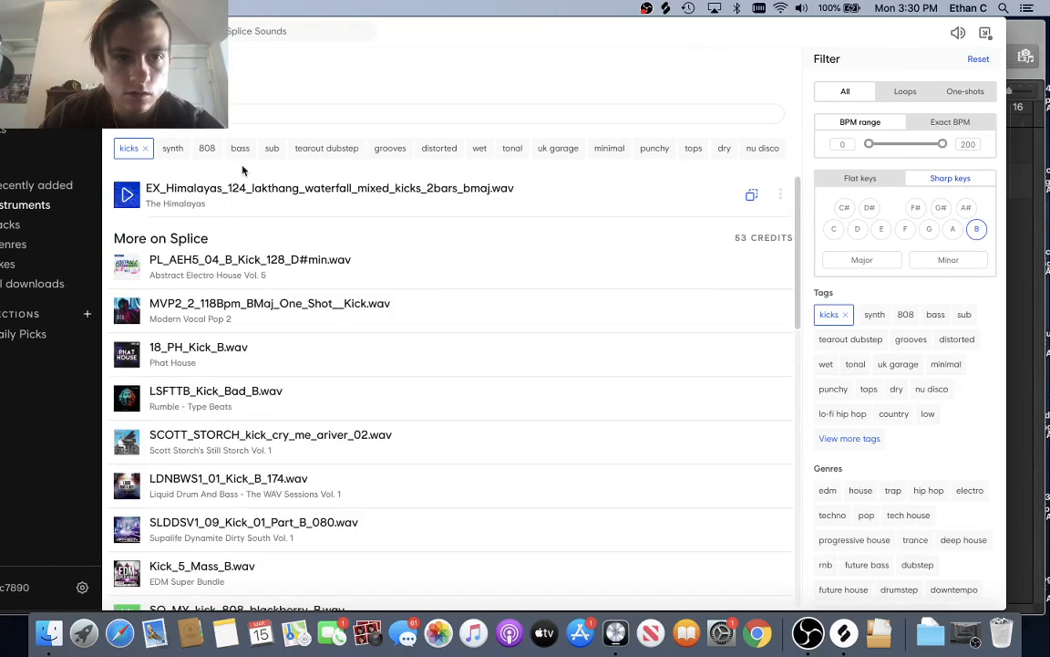
{"action": "left_click_drag", "start_coordinate": [67, 53], "coordinate": [135, 41]}
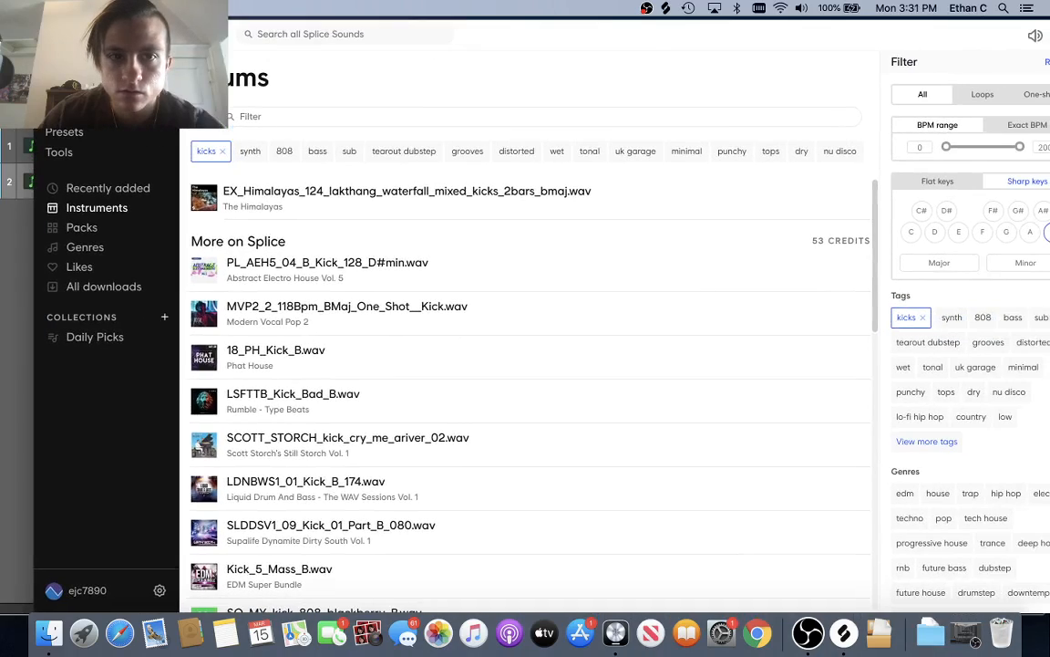
- Clear the key filter, open the Sounds of KSHMR Vol. 3 pack, and filter it to kicks in key B
{"action": "left_click", "coordinate": [1046, 239]}
{"action": "left_click", "coordinate": [270, 213]}
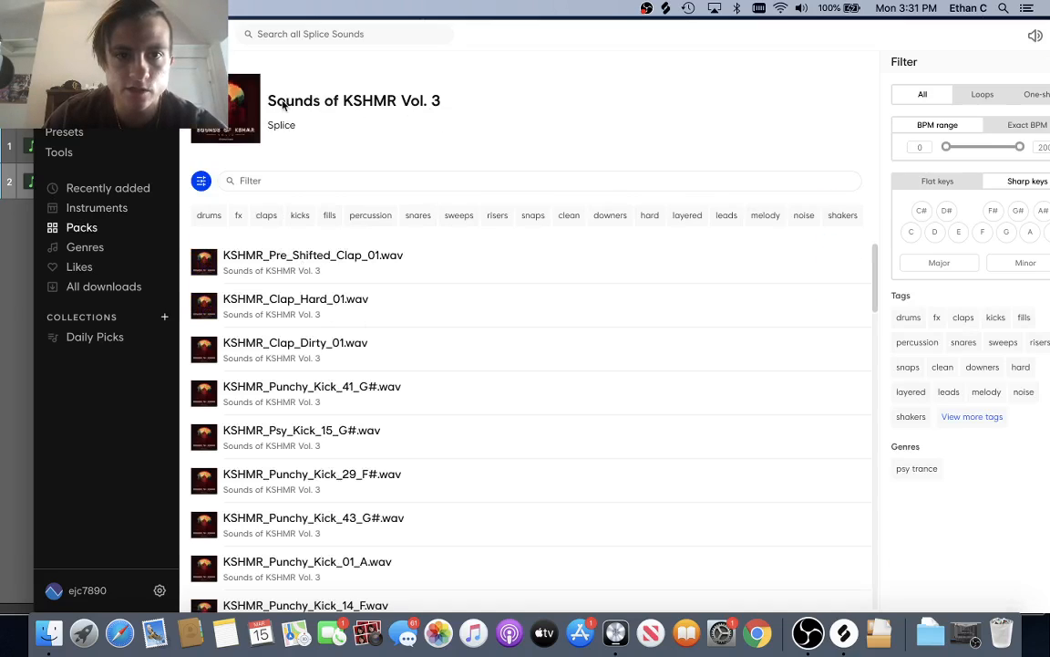
{"action": "left_click", "coordinate": [310, 217]}
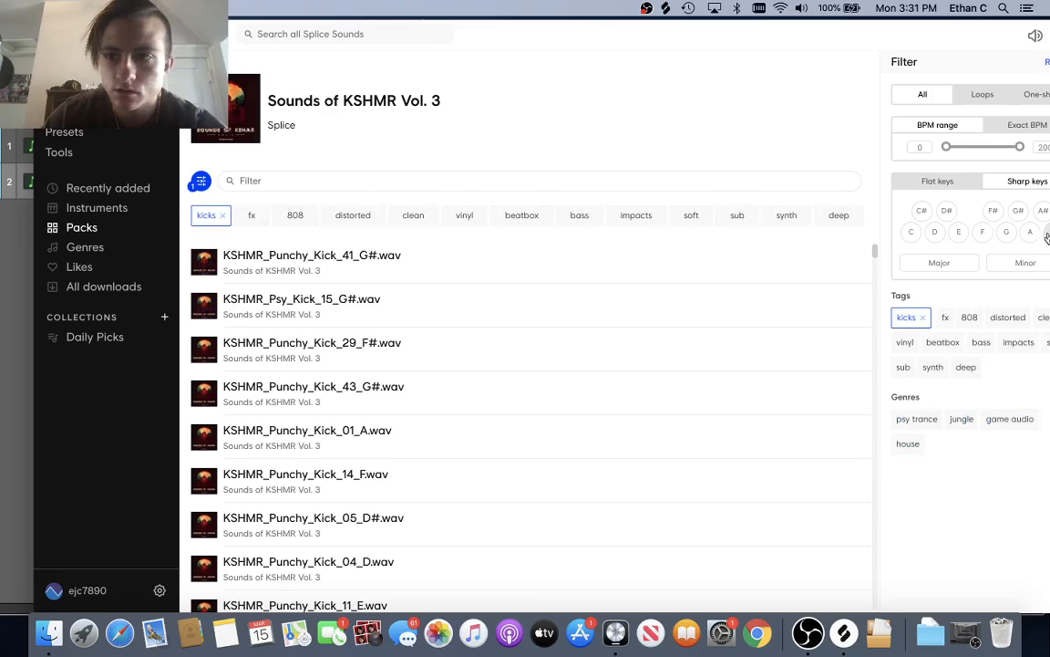
{"action": "left_click_drag", "start_coordinate": [844, 53], "coordinate": [773, 53]}
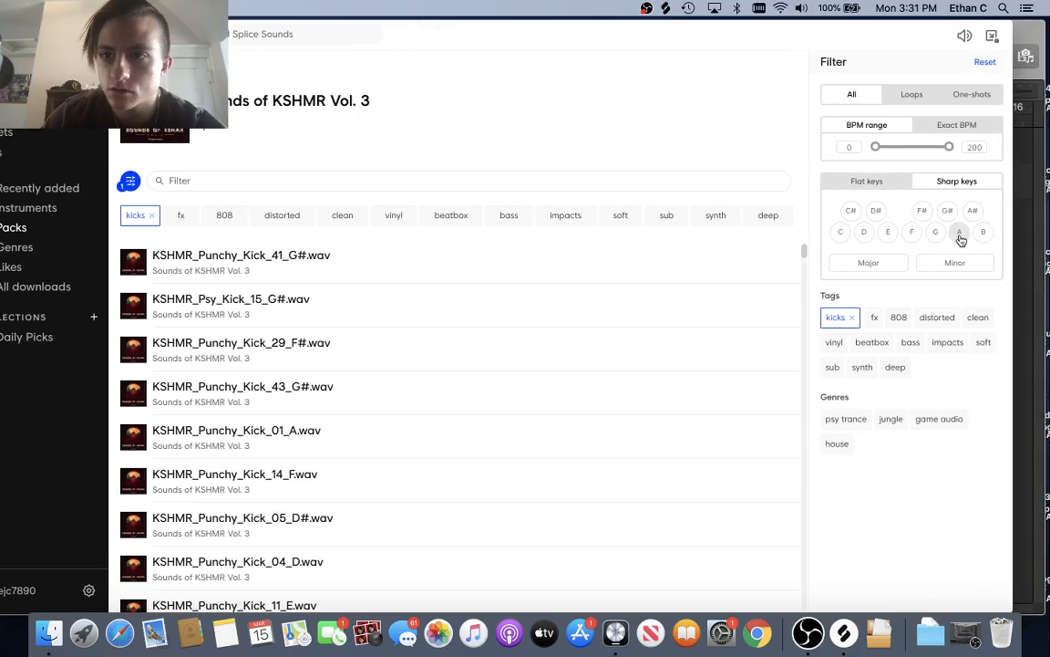
{"action": "left_click", "coordinate": [978, 234]}
- Preview the KSHMR_Psy_Kick_06_B.wav sample and minimize Splice to return to the Logic project
{"action": "left_click_drag", "start_coordinate": [598, 37], "coordinate": [790, 68]}
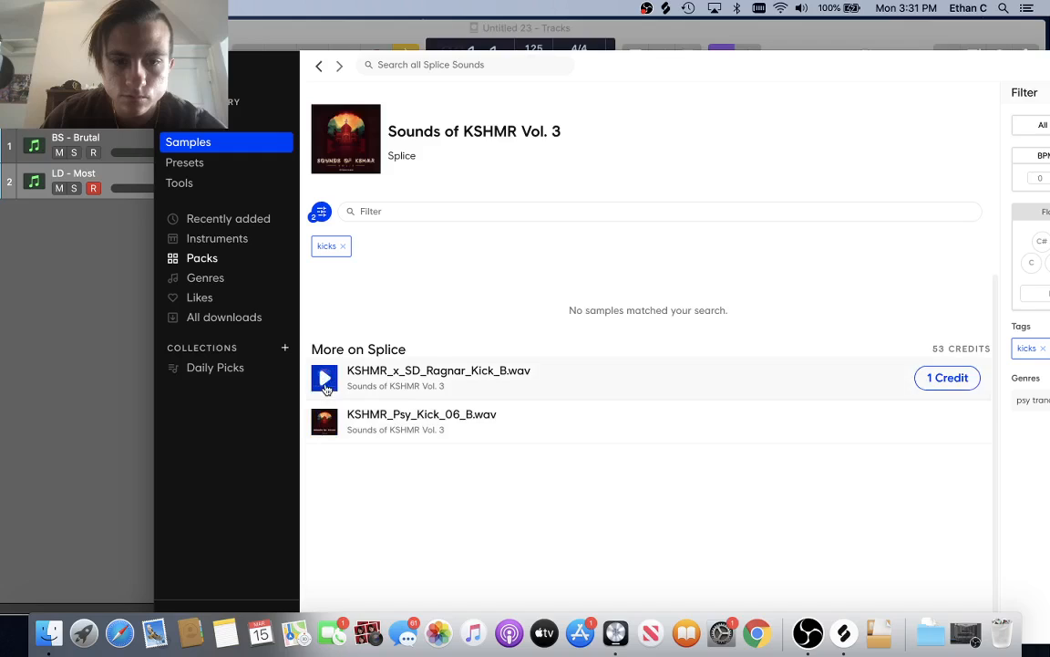
{"action": "left_click_drag", "start_coordinate": [280, 100], "coordinate": [249, 67]}
{"action": "left_click", "coordinate": [294, 390]}
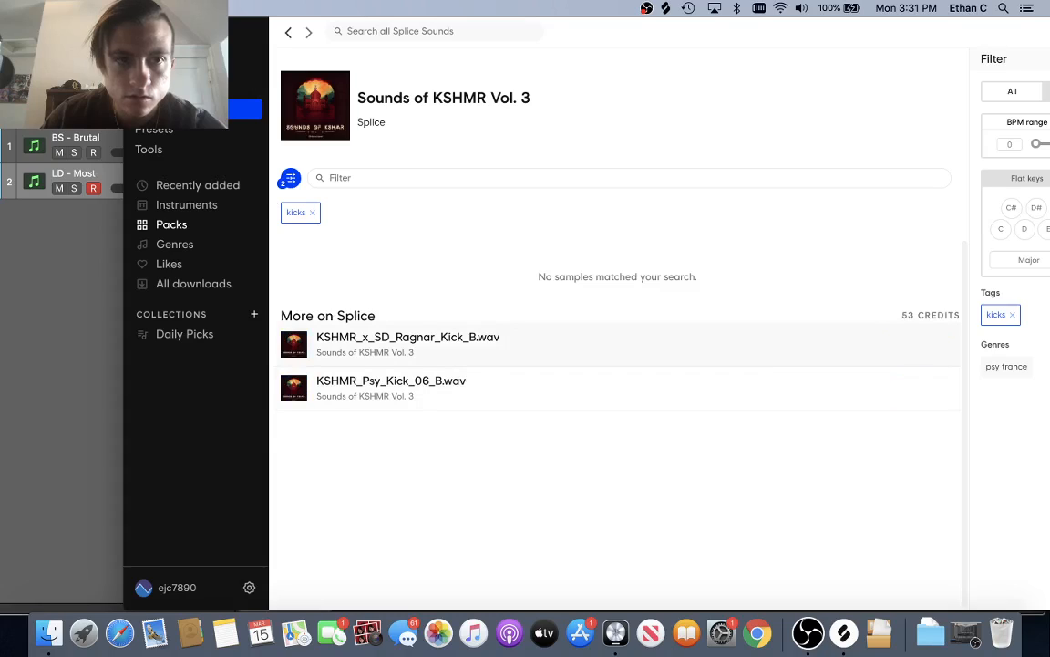
{"action": "key", "text": "super+m"}
- Browse all files from Desktop to Sample Packs and open the VEDM2 Deep Kicks folder inside the Vengeance pack's VEDM2 Bassdrums
{"action": "left_click", "coordinate": [1025, 57]}
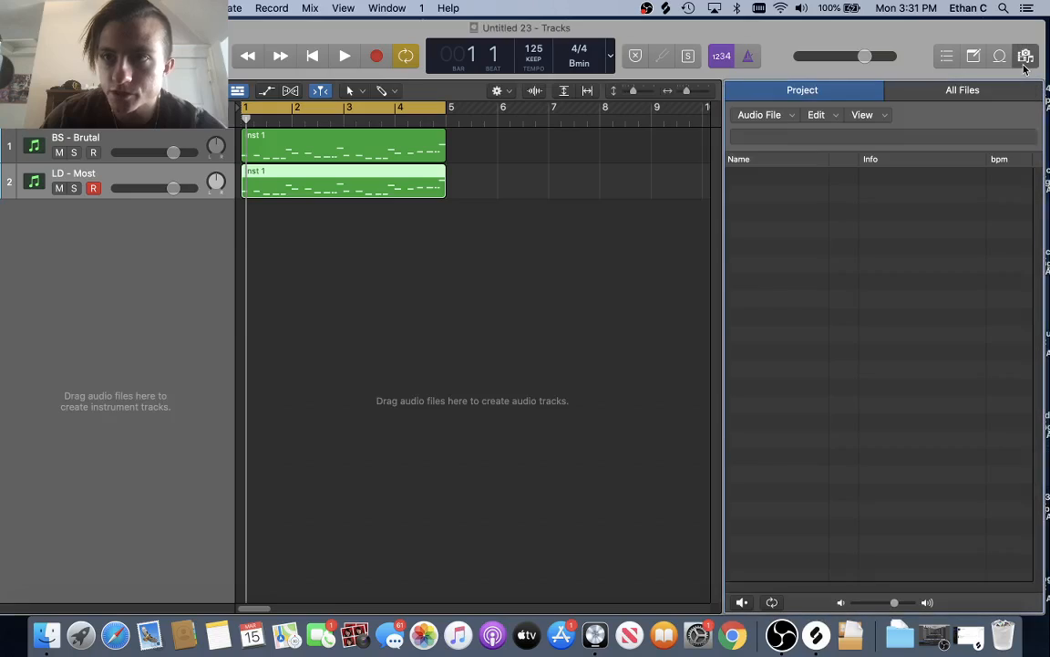
{"action": "left_click", "coordinate": [944, 92]}
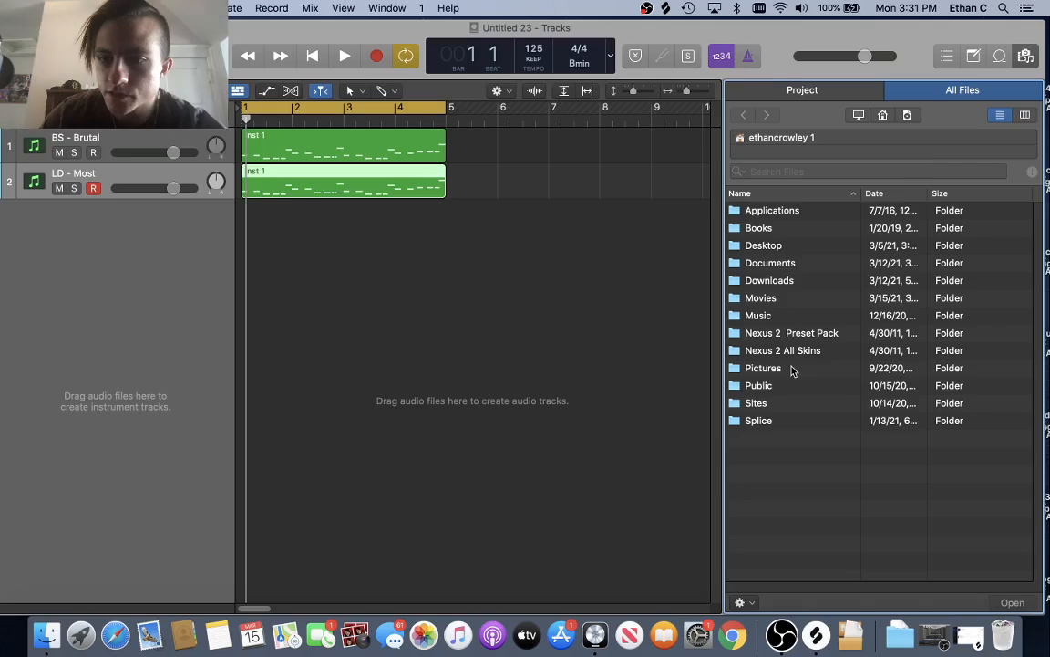
{"action": "double_click", "coordinate": [764, 245]}
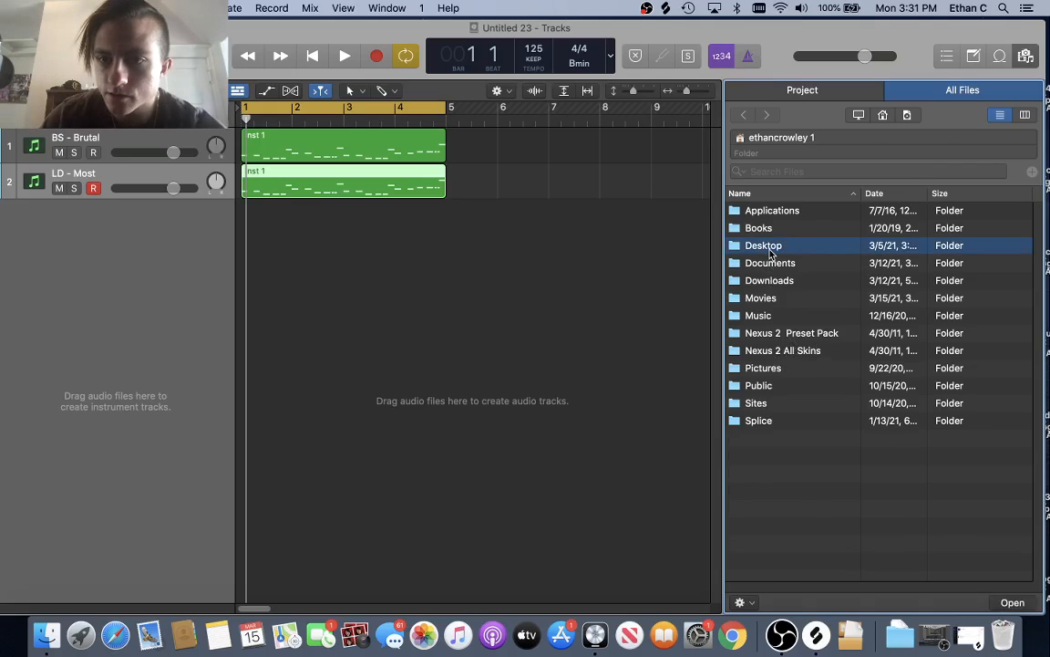
{"action": "scroll", "coordinate": [791, 474], "scroll_direction": "down", "scroll_amount": 10}
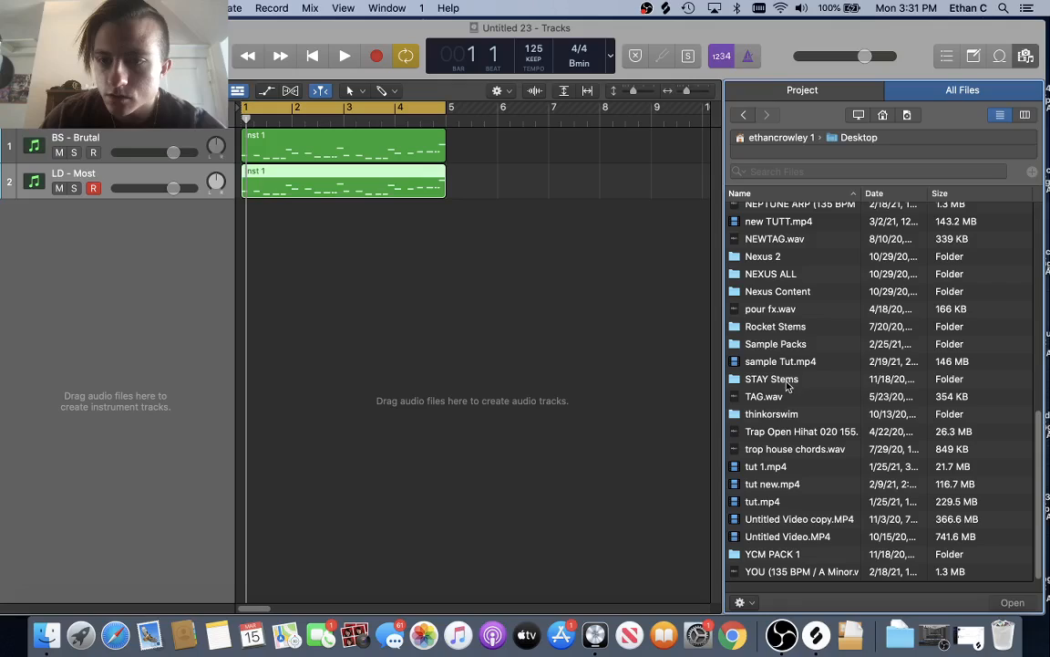
{"action": "double_click", "coordinate": [788, 346]}
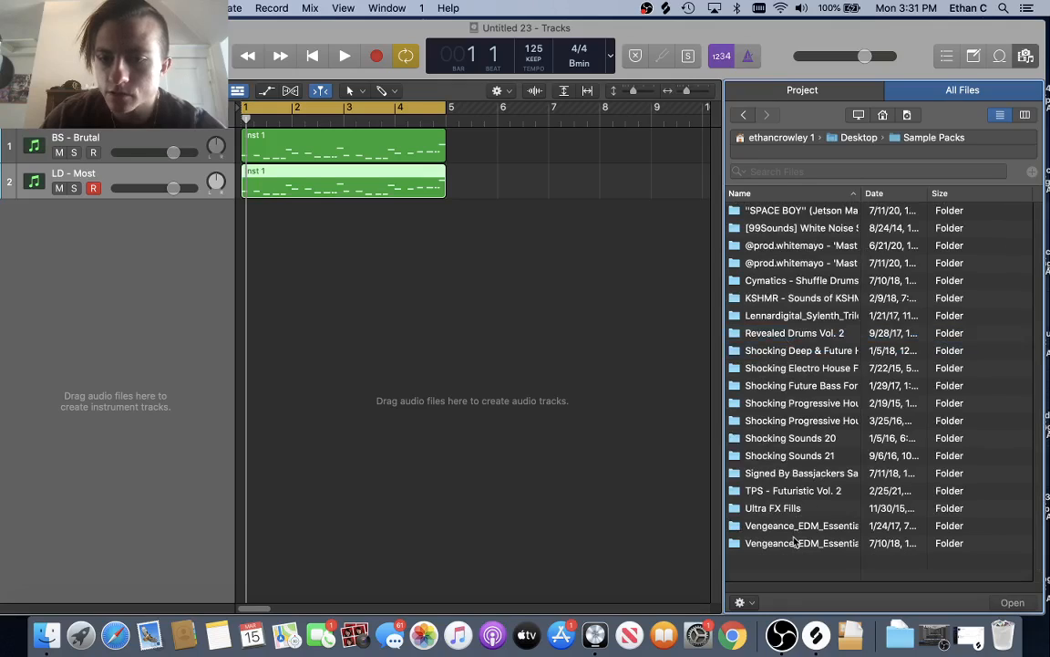
{"action": "double_click", "coordinate": [795, 543]}
{"action": "double_click", "coordinate": [793, 210]}
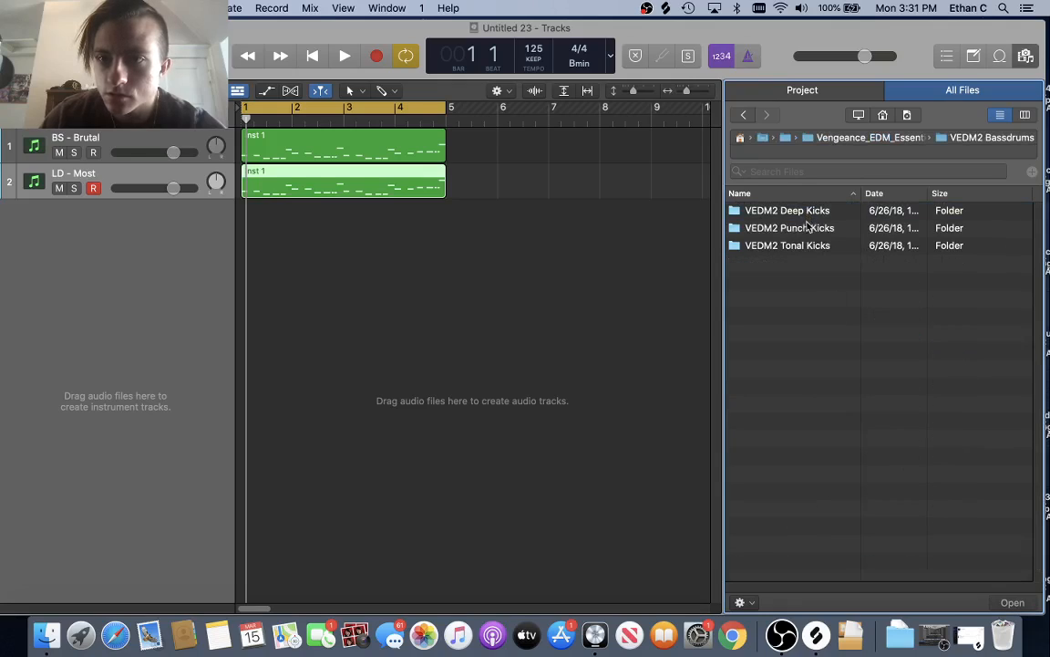
{"action": "double_click", "coordinate": [806, 216]}
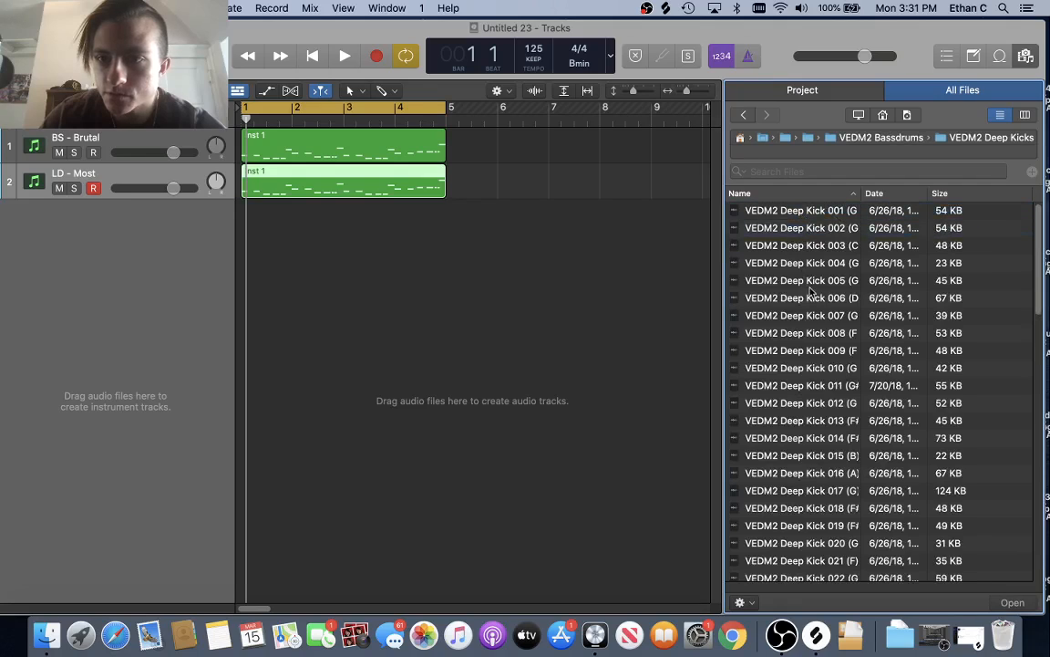
- Preview VEDM2 Deep Kick 015 (B) and place it on a new audio track at bar 1
{"action": "scroll", "coordinate": [809, 315], "scroll_direction": "down", "scroll_amount": 1}
{"action": "scroll", "coordinate": [823, 294], "scroll_direction": "up", "scroll_amount": 1}
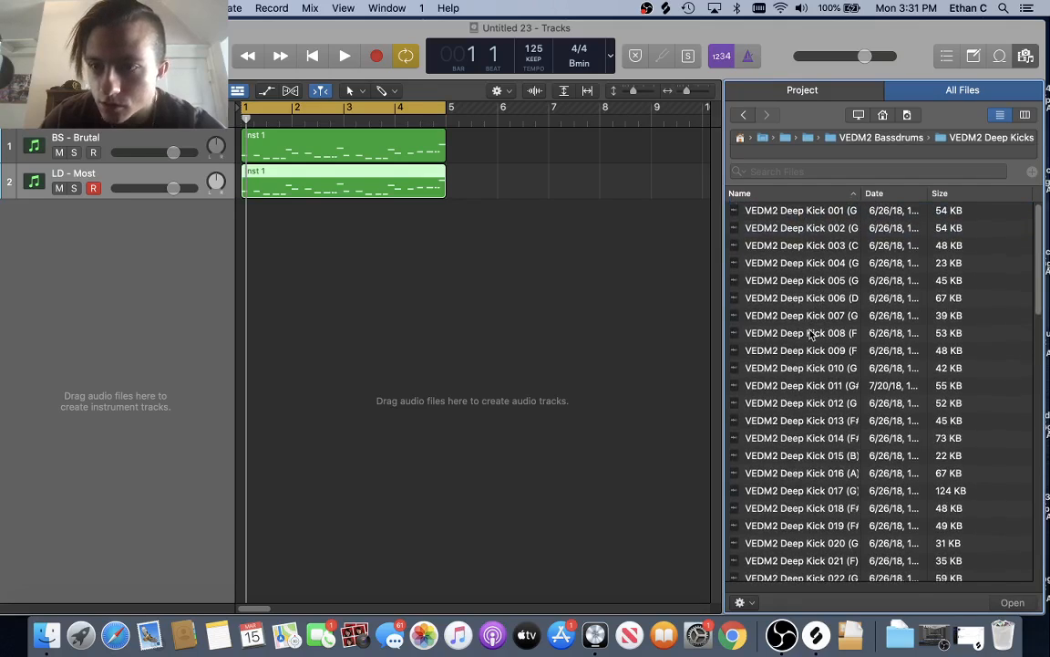
{"action": "scroll", "coordinate": [811, 383], "scroll_direction": "down", "scroll_amount": 1}
{"action": "left_click", "coordinate": [821, 422]}
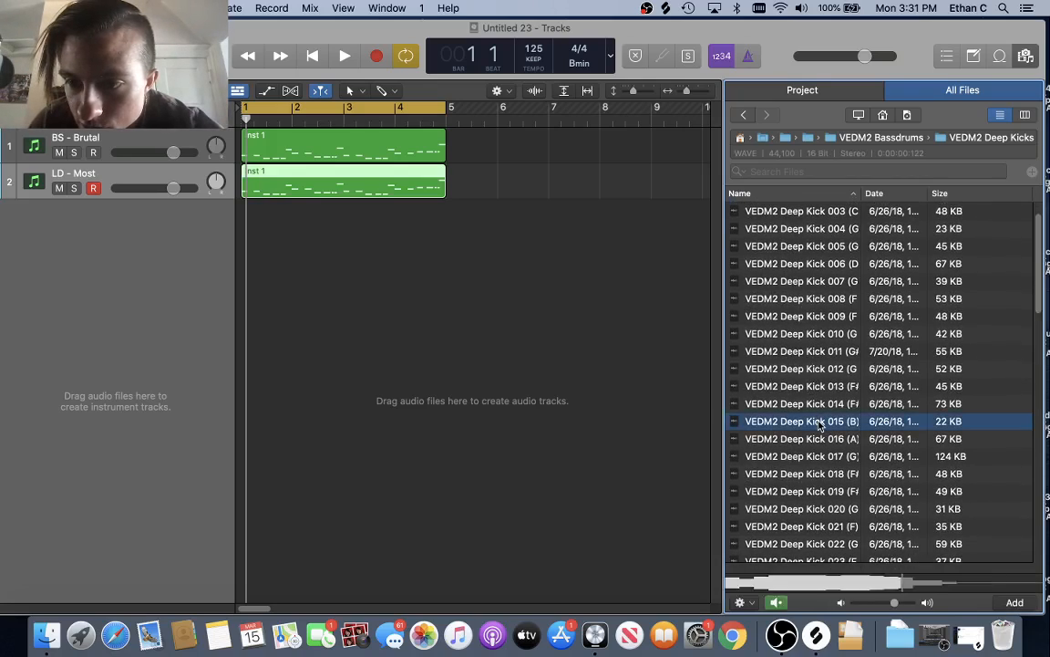
{"action": "scroll", "coordinate": [820, 426], "scroll_direction": "down", "scroll_amount": 1}
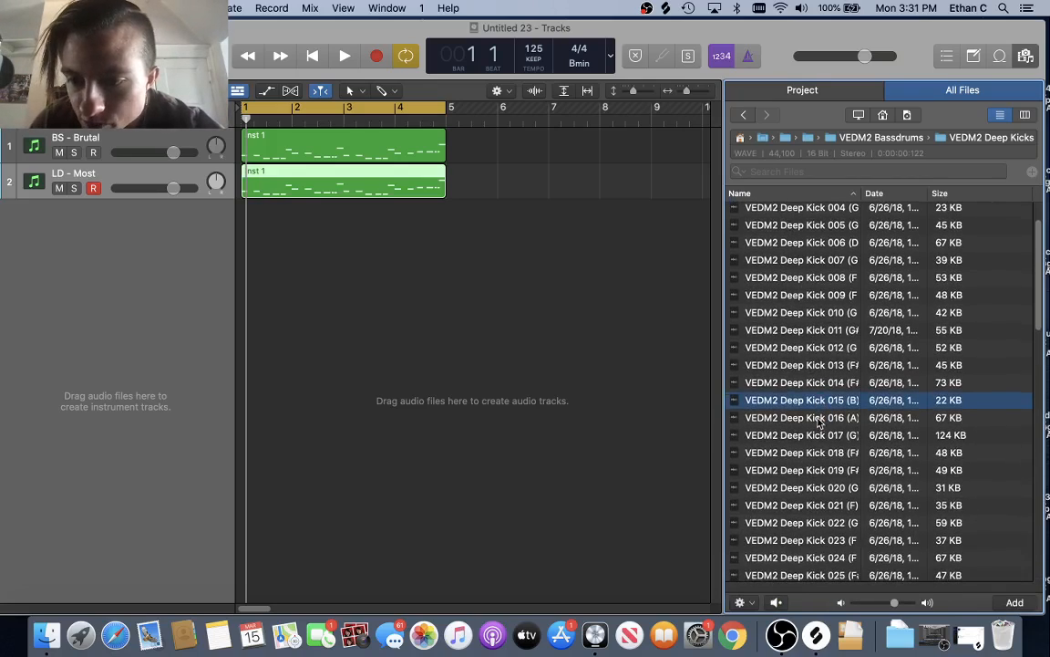
{"action": "left_click_drag", "start_coordinate": [821, 405], "coordinate": [250, 235]}
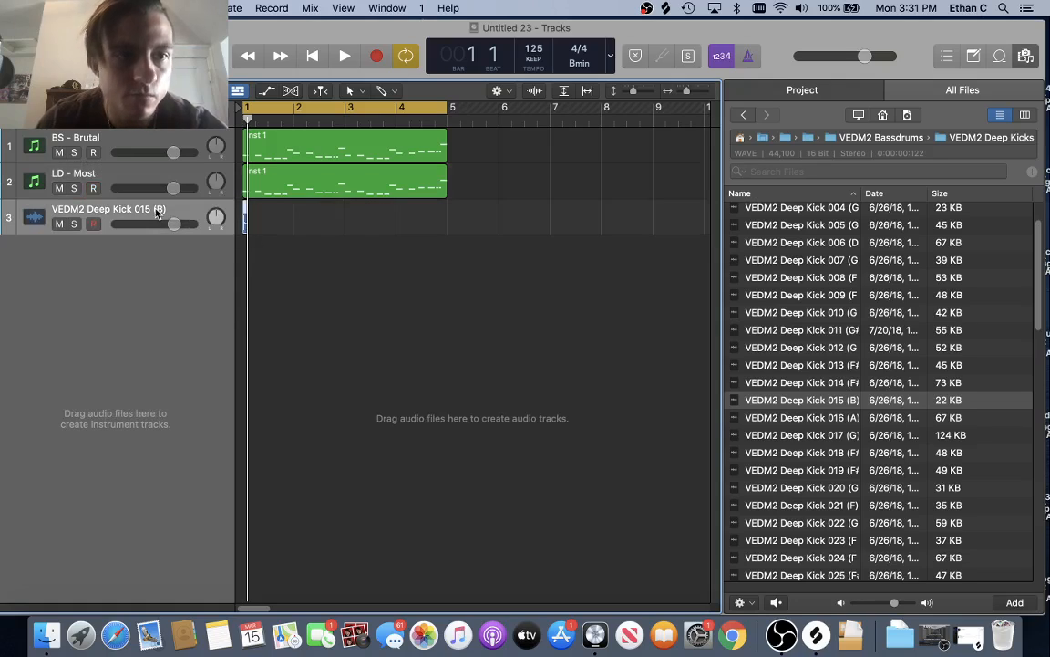
- Paste copies of the kick on beats 2, 3 and 4 of bar 1
{"action": "key", "text": "super+Right"}
{"action": "key", "text": "super+Right"}
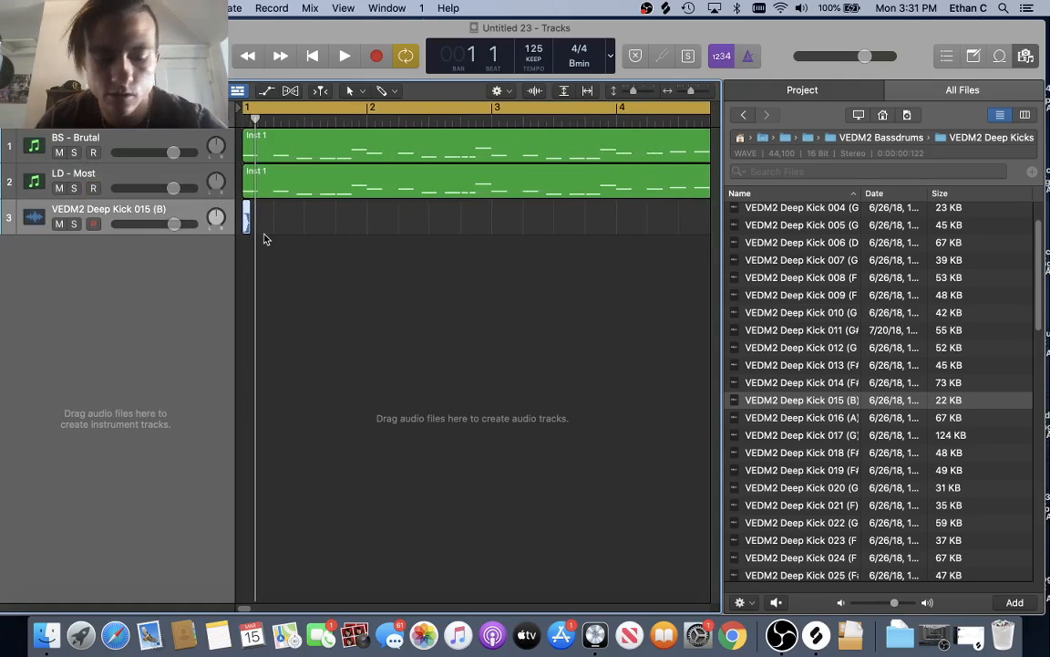
{"action": "left_click", "coordinate": [275, 122]}
{"action": "key", "text": "super+v"}
{"action": "left_click", "coordinate": [307, 122]}
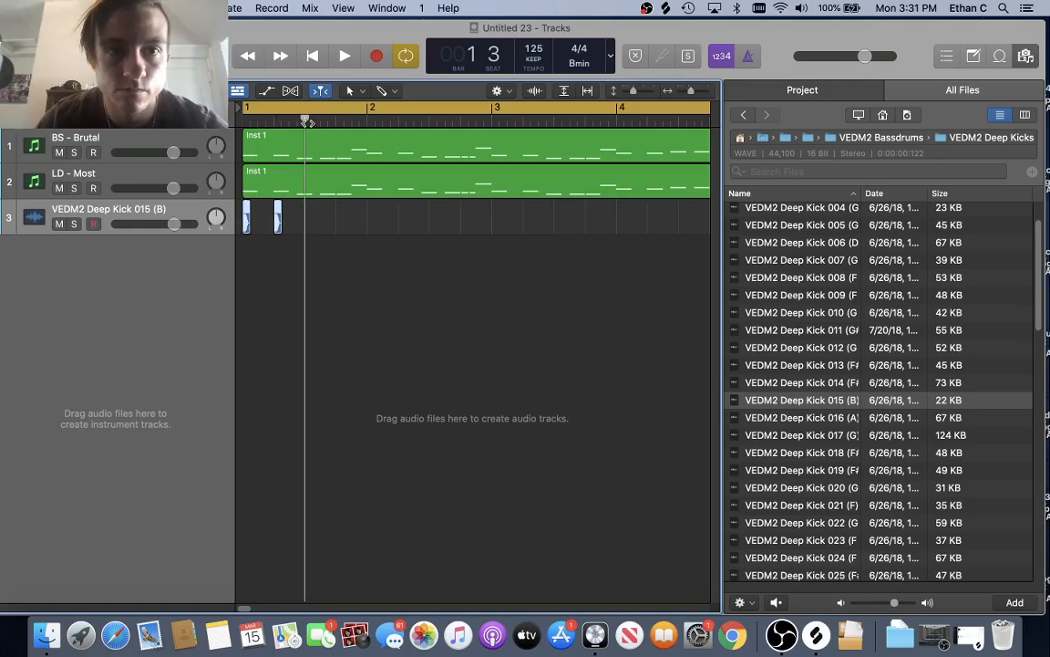
{"action": "key", "text": "super+v"}
{"action": "left_click", "coordinate": [337, 122]}
{"action": "key", "text": "super+v"}
- Copy the four kicks to bar 2, and copy the resulting two-bar pattern to bar 3 to fill four bars
{"action": "left_click_drag", "start_coordinate": [394, 220], "coordinate": [234, 225]}
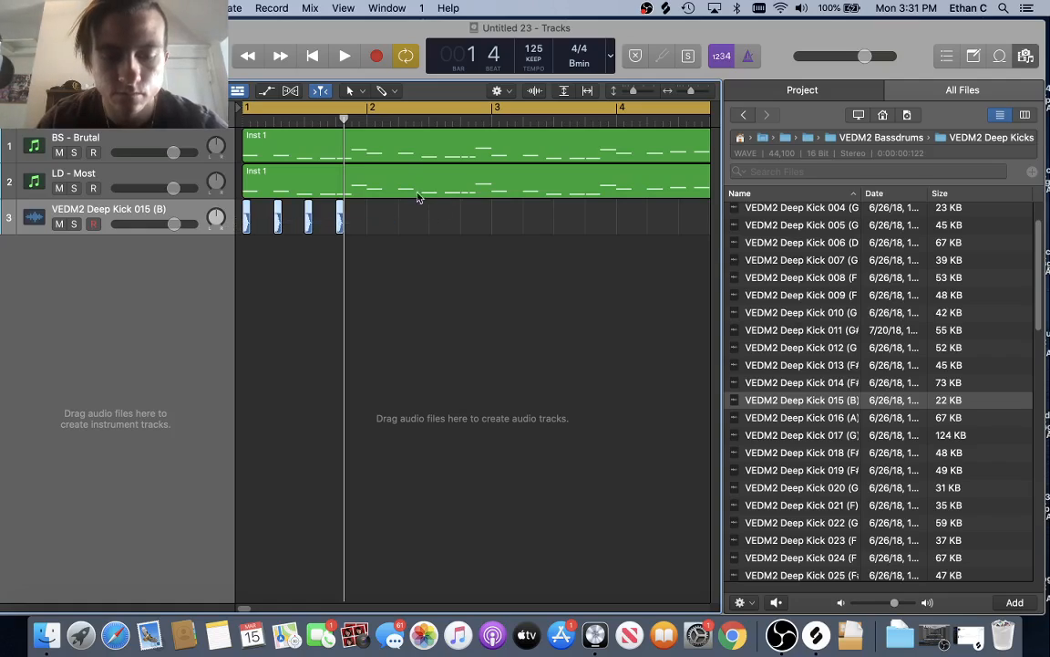
{"action": "left_click", "coordinate": [369, 121]}
{"action": "key", "text": "super+v"}
{"action": "left_click_drag", "start_coordinate": [504, 225], "coordinate": [253, 228]}
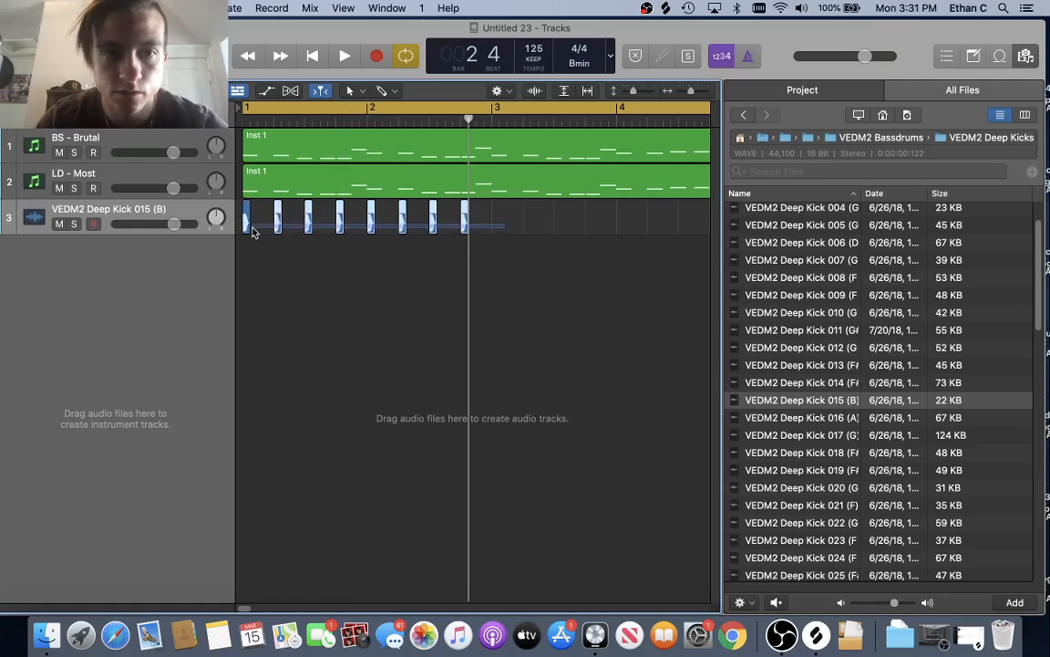
{"action": "left_click", "coordinate": [496, 119]}
{"action": "key", "text": "super+v"}
- Play the loop with the bass, lead and kick tracks together, with all four bars in view
{"action": "key", "text": "space"}
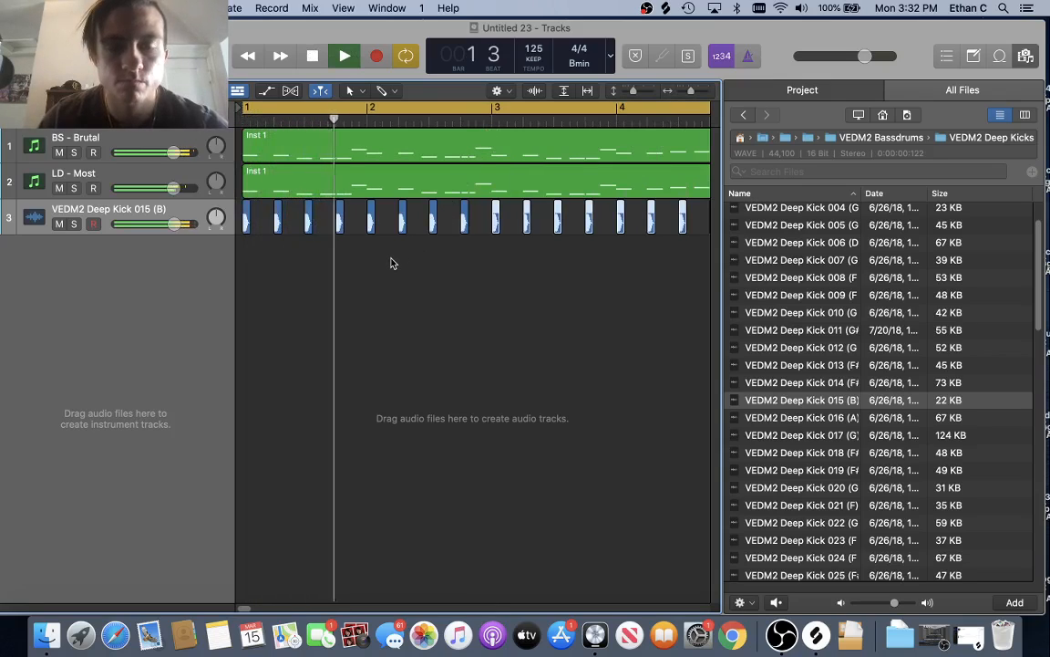
{"action": "key", "text": "super+Left"}
{"action": "key", "text": "super+Left"}
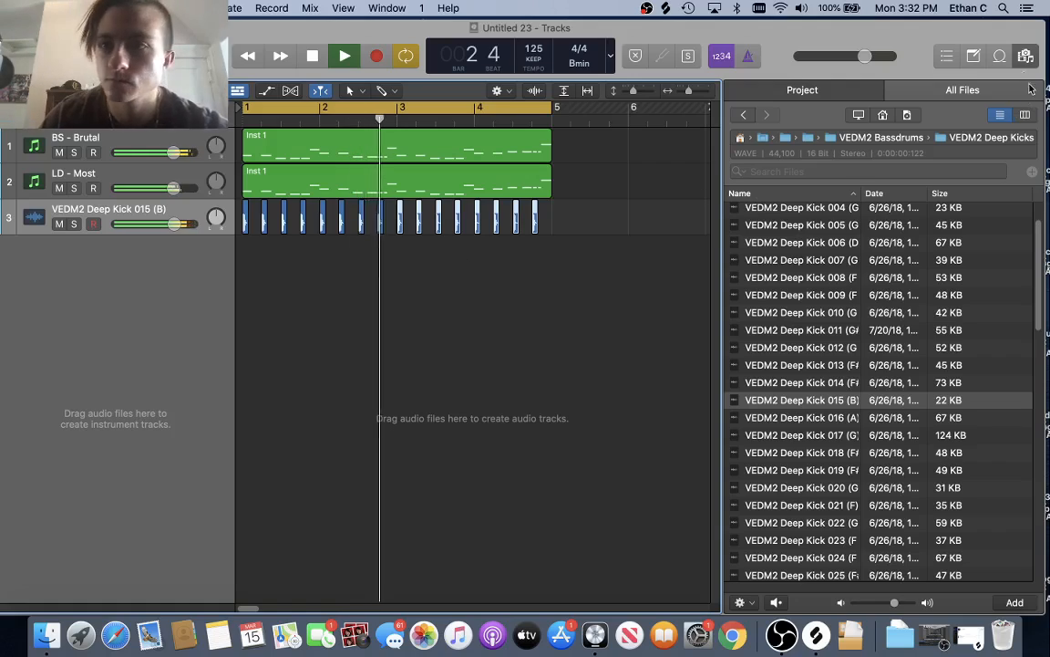
- Close the file browser, stop playback and select the BS - Brutal bass track
{"action": "key", "text": "f"}
{"action": "left_click", "coordinate": [172, 182]}
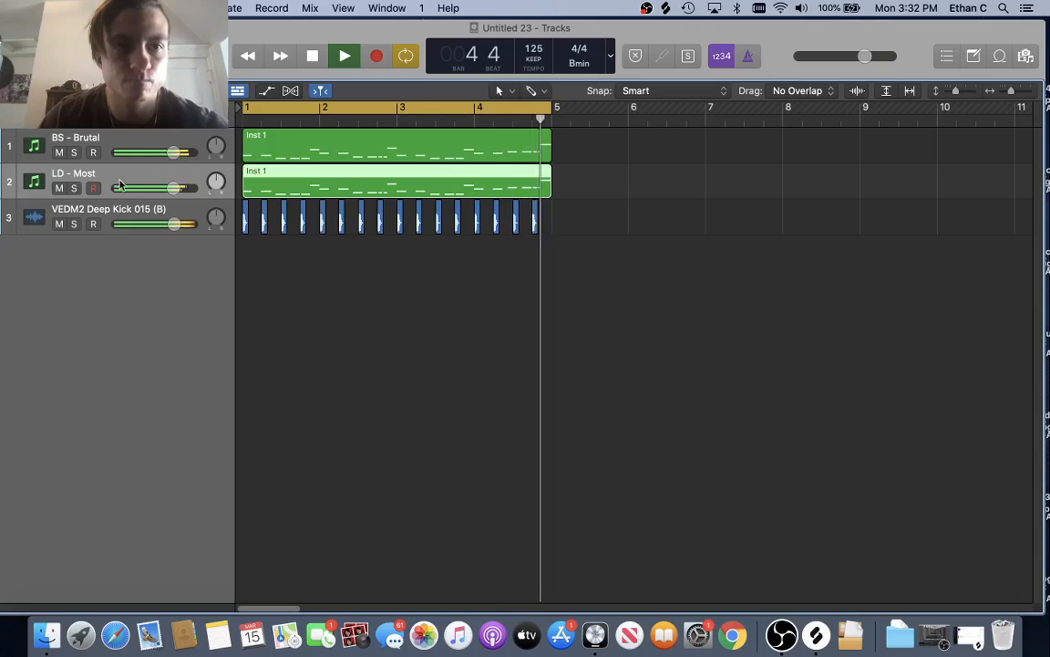
{"action": "key", "text": "space"}
{"action": "left_click", "coordinate": [129, 145]}
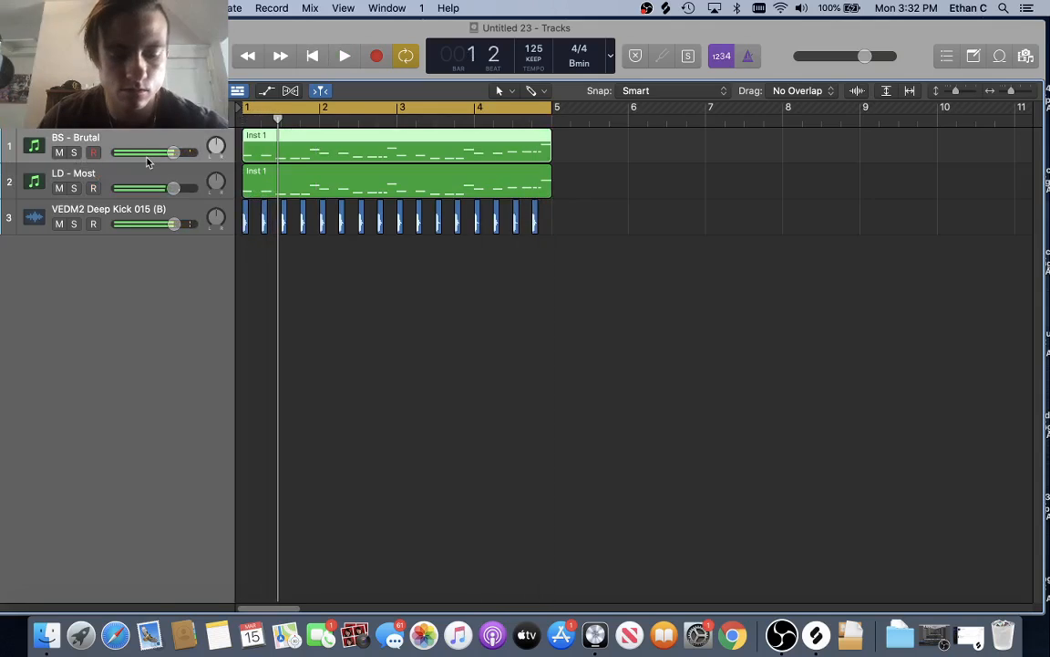
{"action": "key", "text": "x"}
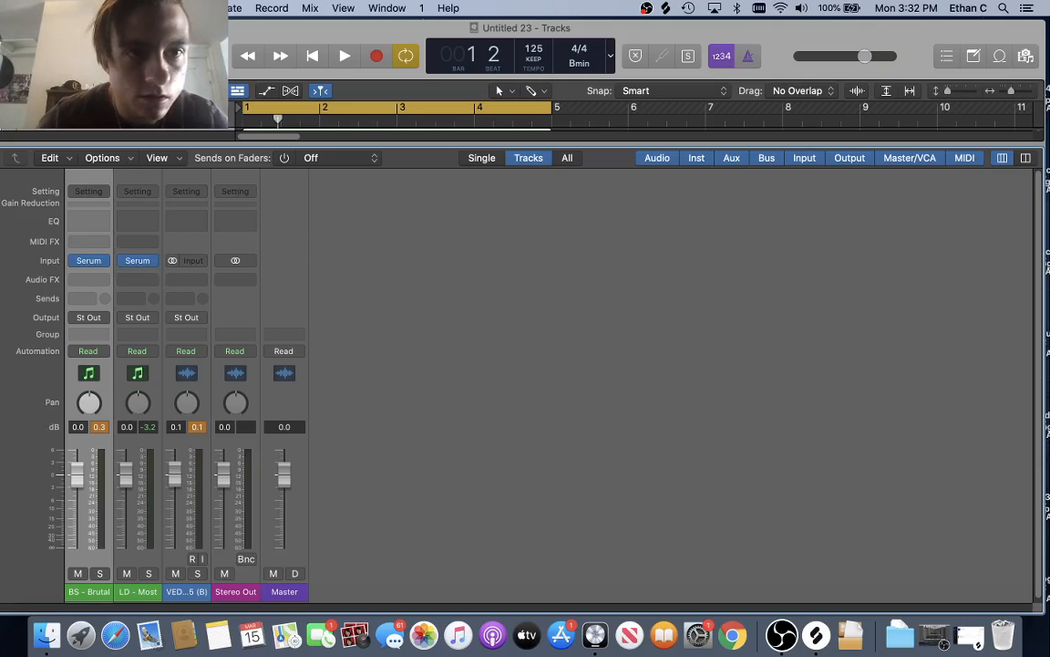
{"action": "key", "text": "x"}
{"action": "key", "text": "x"}
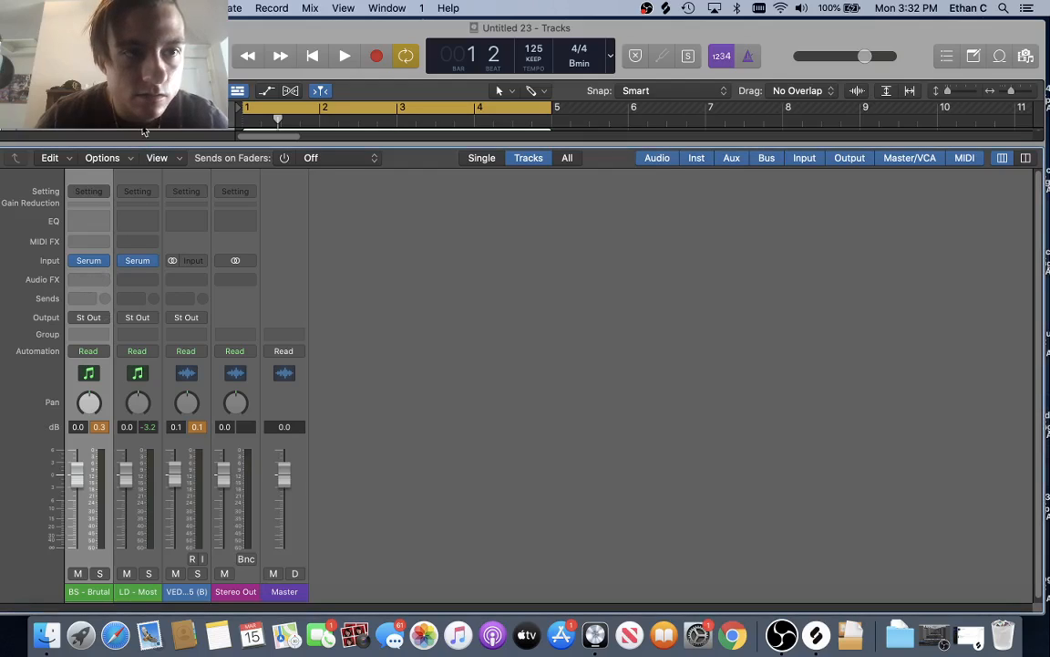
{"action": "key", "text": "x"}
- Create a new track with duplicate settings below BS - Brutal and paste the bass region onto it at bar 1
{"action": "left_click", "coordinate": [172, 8]}
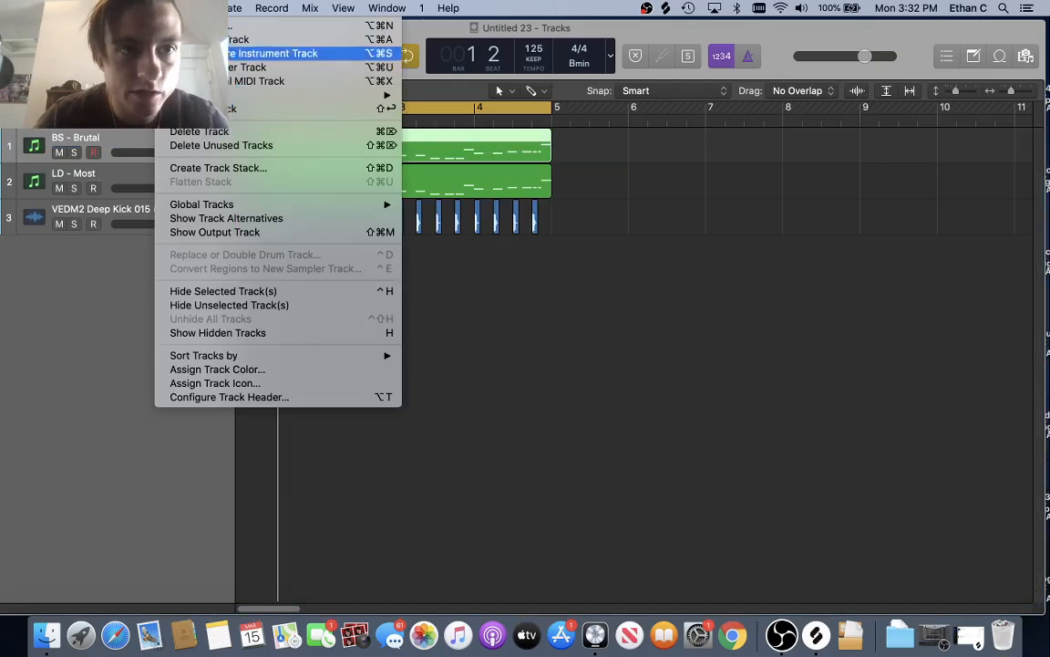
{"action": "mouse_move", "coordinate": [345, 97]}
{"action": "left_click", "coordinate": [450, 96]}
{"action": "left_click", "coordinate": [327, 149]}
{"action": "left_click_drag", "start_coordinate": [278, 119], "coordinate": [241, 119]}
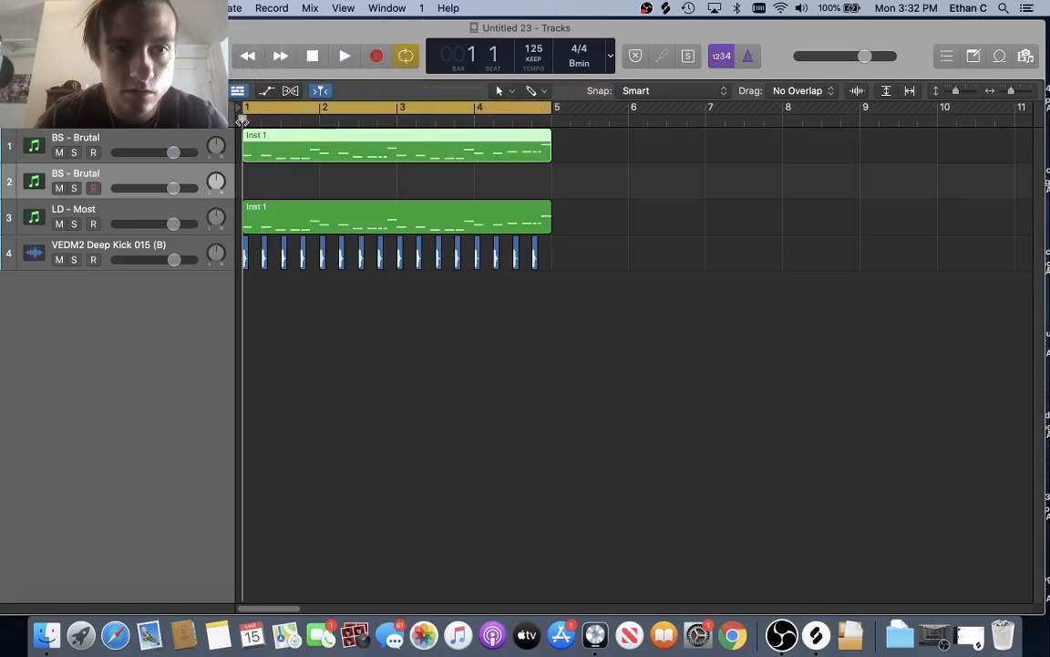
{"action": "key", "text": "super+v"}
- Open the pasted bass region in the Piano Roll and lower the last note of bar 1 by one octave to G2
{"action": "double_click", "coordinate": [316, 187]}
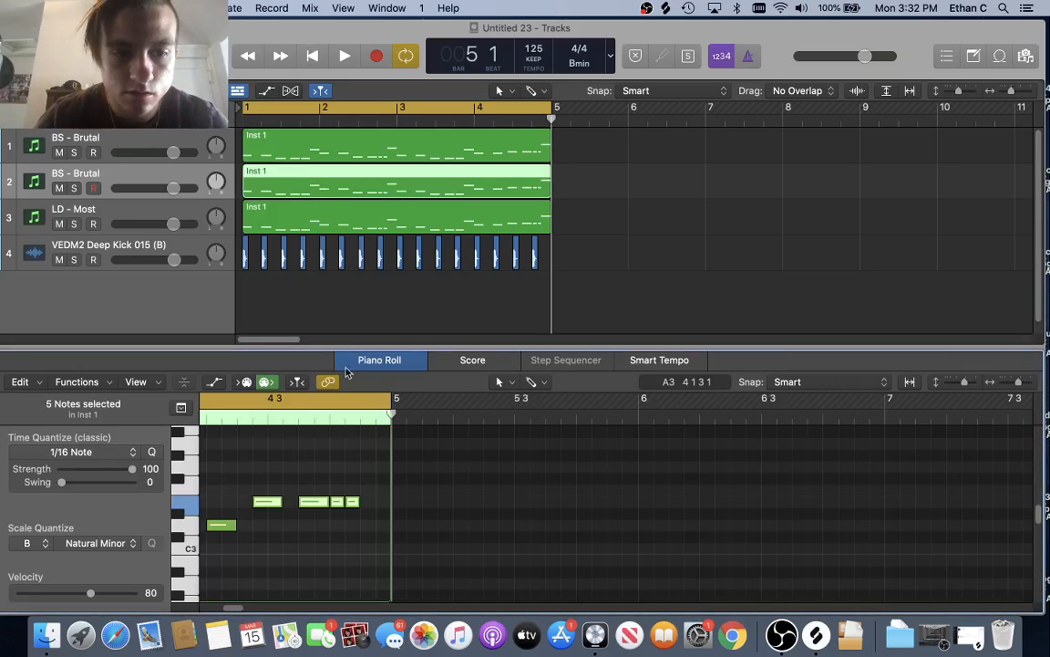
{"action": "scroll", "coordinate": [344, 492], "scroll_direction": "down", "scroll_amount": 4}
{"action": "left_click", "coordinate": [325, 509]}
{"action": "scroll", "coordinate": [365, 510], "scroll_direction": "down", "scroll_amount": 1}
{"action": "scroll", "coordinate": [388, 512], "scroll_direction": "up", "scroll_amount": 10}
{"action": "scroll", "coordinate": [397, 513], "scroll_direction": "down", "scroll_amount": 8}
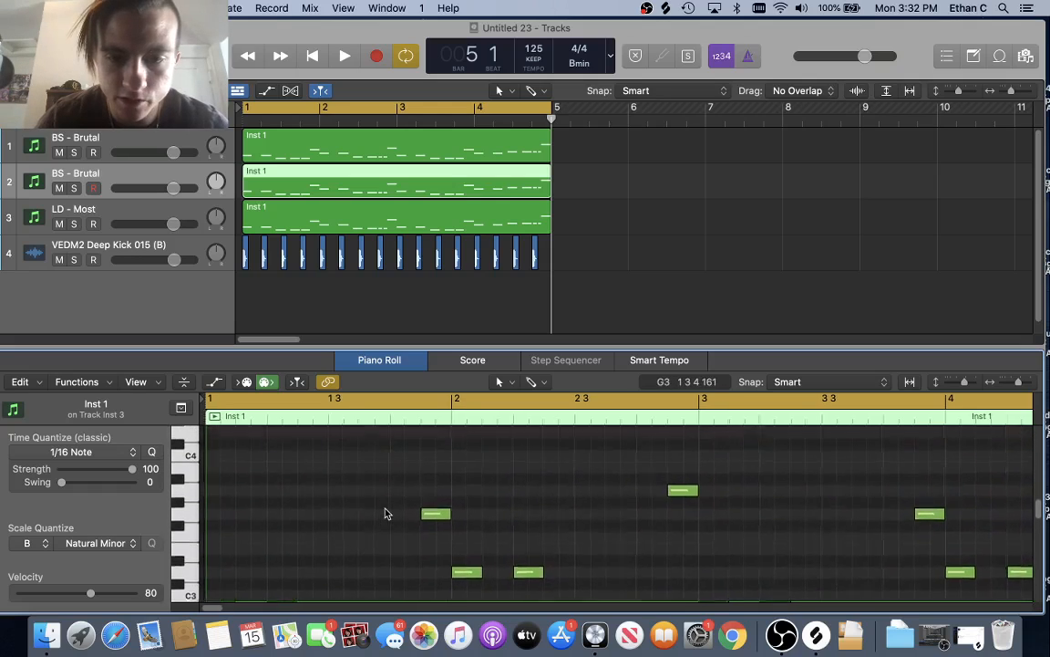
{"action": "scroll", "coordinate": [384, 516], "scroll_direction": "right", "scroll_amount": 2}
{"action": "scroll", "coordinate": [392, 461], "scroll_direction": "up", "scroll_amount": 2}
{"action": "scroll", "coordinate": [398, 460], "scroll_direction": "down", "scroll_amount": 2}
{"action": "left_click_drag", "start_coordinate": [395, 443], "coordinate": [395, 581]}
{"action": "scroll", "coordinate": [422, 526], "scroll_direction": "up", "scroll_amount": 3}
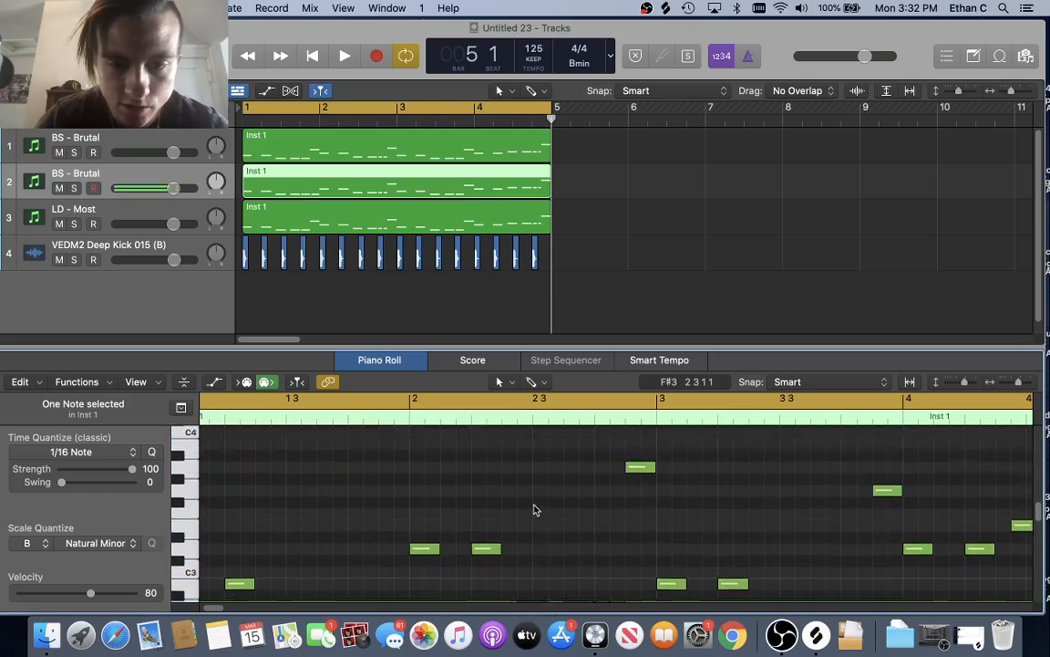
- Lower the last note of bar 2 in the copied bass region by one octave to A2
{"action": "scroll", "coordinate": [534, 508], "scroll_direction": "right", "scroll_amount": 3}
{"action": "scroll", "coordinate": [513, 514], "scroll_direction": "down", "scroll_amount": 1}
{"action": "left_click", "coordinate": [562, 438]}
{"action": "left_click_drag", "start_coordinate": [563, 444], "coordinate": [563, 582]}
{"action": "scroll", "coordinate": [616, 531], "scroll_direction": "right", "scroll_amount": 3}
{"action": "scroll", "coordinate": [616, 530], "scroll_direction": "right", "scroll_amount": 10}
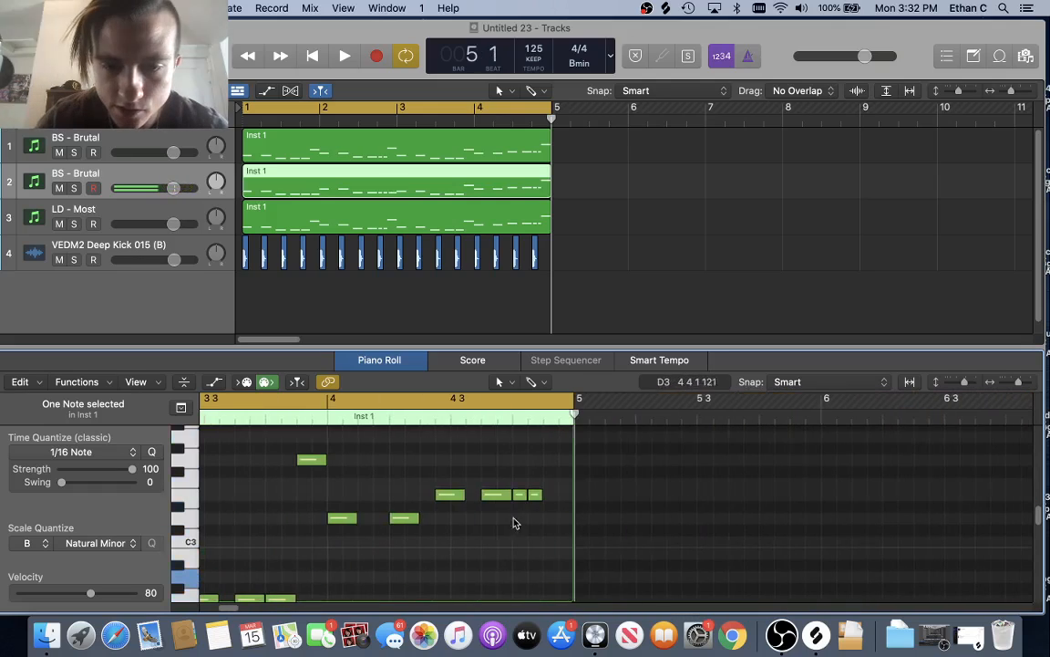
- Lower the last notes of bars 4 and 3 in the copied bass region by one octave, to E3 and G2
{"action": "scroll", "coordinate": [575, 499], "scroll_direction": "up", "scroll_amount": 3}
{"action": "left_click", "coordinate": [601, 445]}
{"action": "left_click_drag", "start_coordinate": [601, 445], "coordinate": [600, 583]}
{"action": "scroll", "coordinate": [390, 482], "scroll_direction": "down", "scroll_amount": 3}
{"action": "scroll", "coordinate": [390, 482], "scroll_direction": "down", "scroll_amount": 1}
{"action": "left_click_drag", "start_coordinate": [357, 445], "coordinate": [356, 581]}
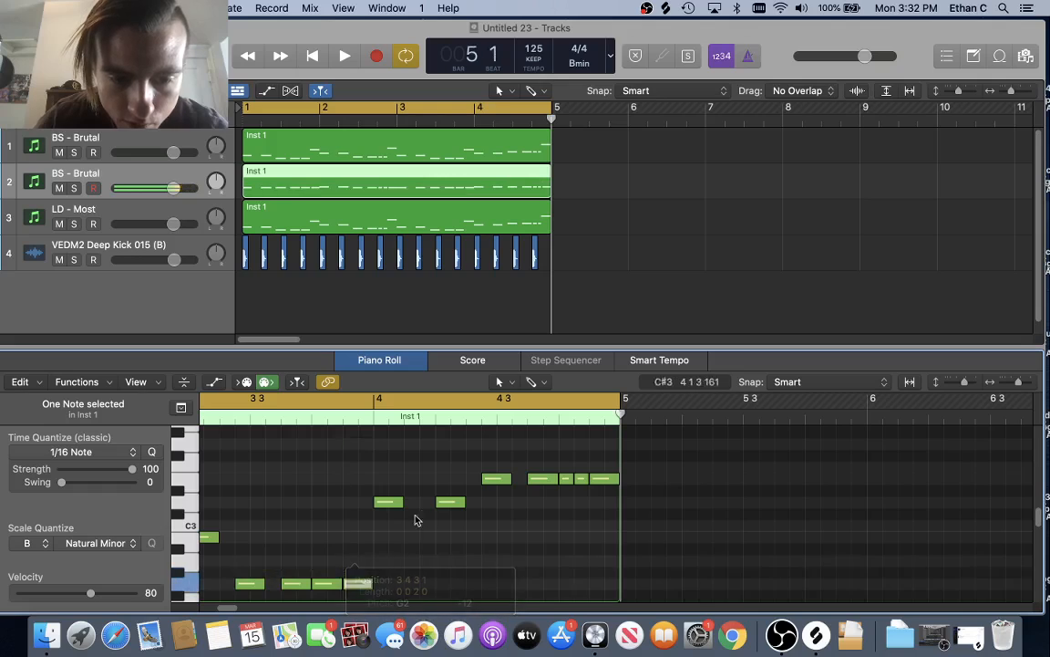
{"action": "scroll", "coordinate": [469, 525], "scroll_direction": "left", "scroll_amount": 7}
{"action": "scroll", "coordinate": [473, 523], "scroll_direction": "left", "scroll_amount": 5}
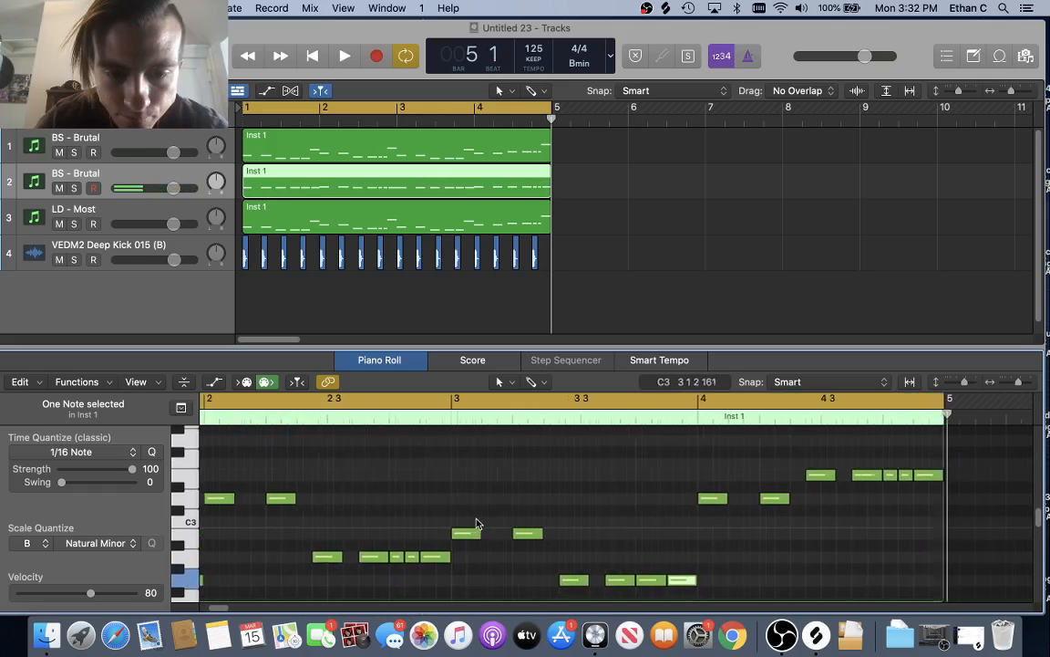
{"action": "scroll", "coordinate": [474, 524], "scroll_direction": "left", "scroll_amount": 2}
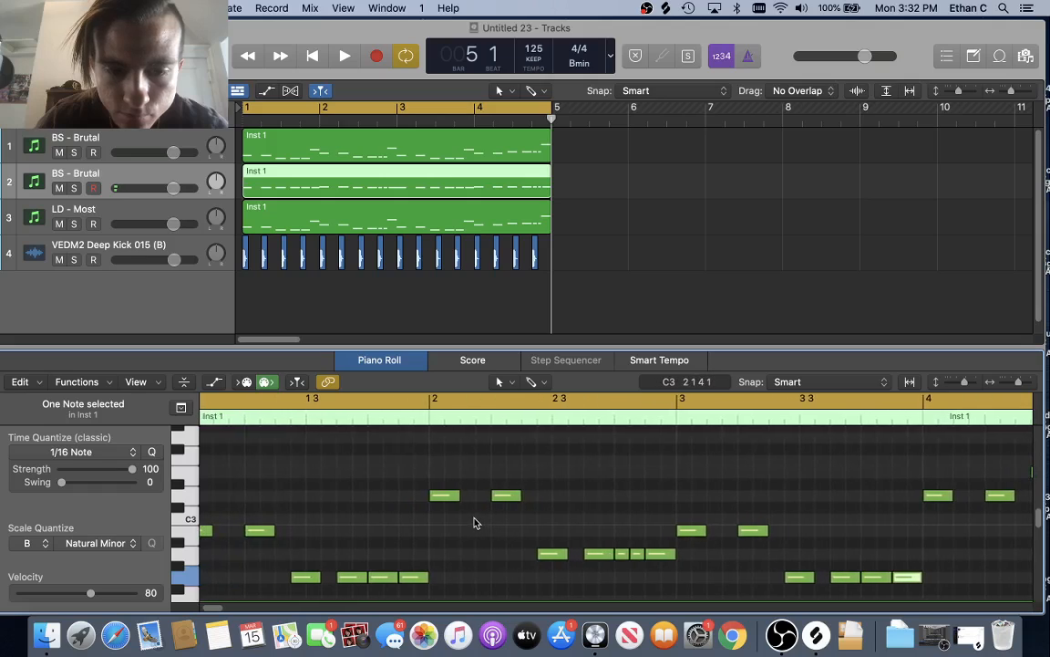
{"action": "scroll", "coordinate": [476, 520], "scroll_direction": "up", "scroll_amount": 5}
- Load the BS - Subtitle preset from TPS - Futuristic Vol. 2 into Serum on the duplicated bass track
{"action": "key", "text": "x"}
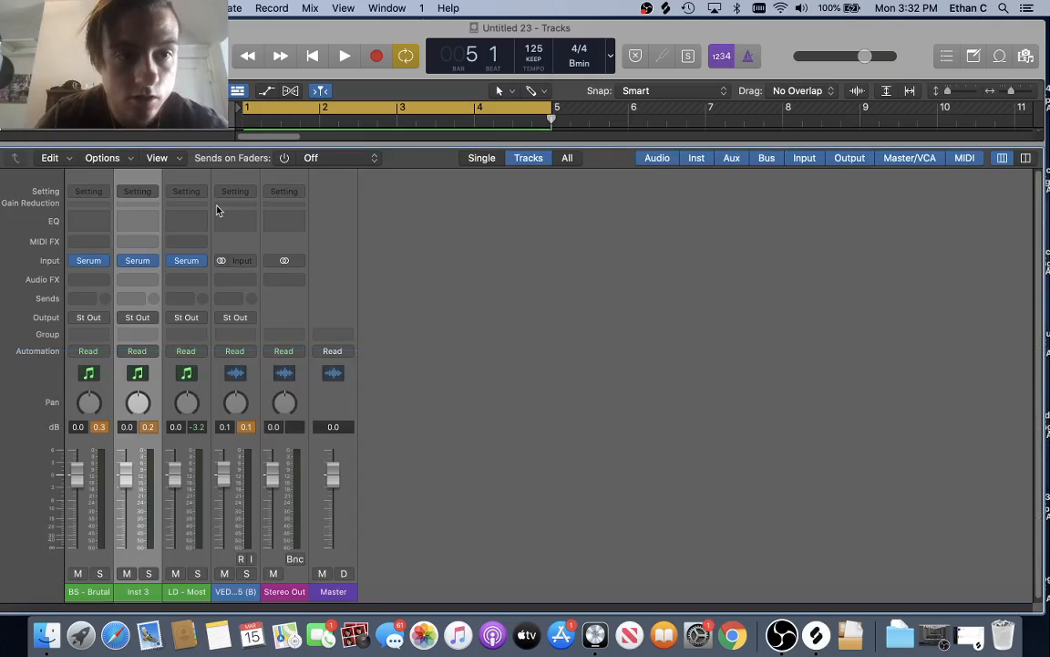
{"action": "left_click", "coordinate": [138, 194]}
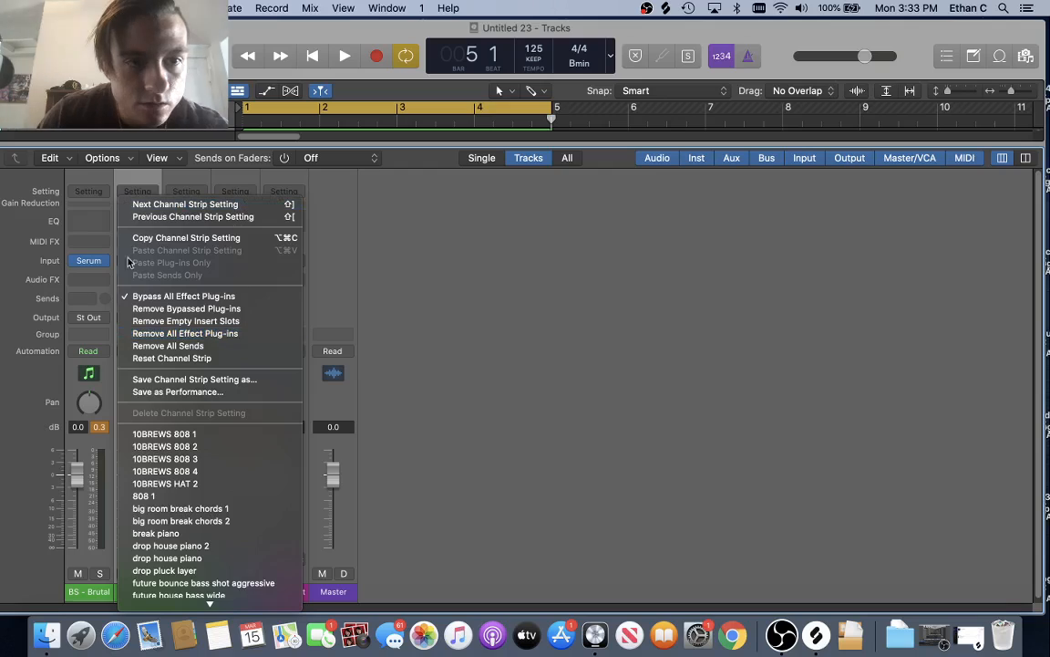
{"action": "left_click", "coordinate": [432, 304]}
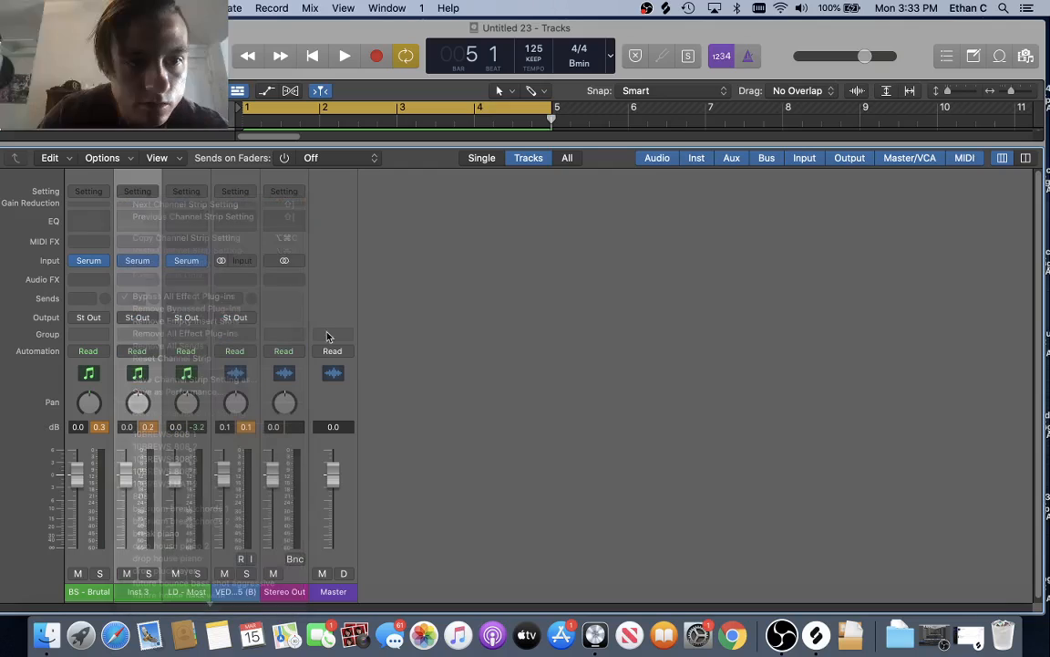
{"action": "left_click", "coordinate": [140, 265]}
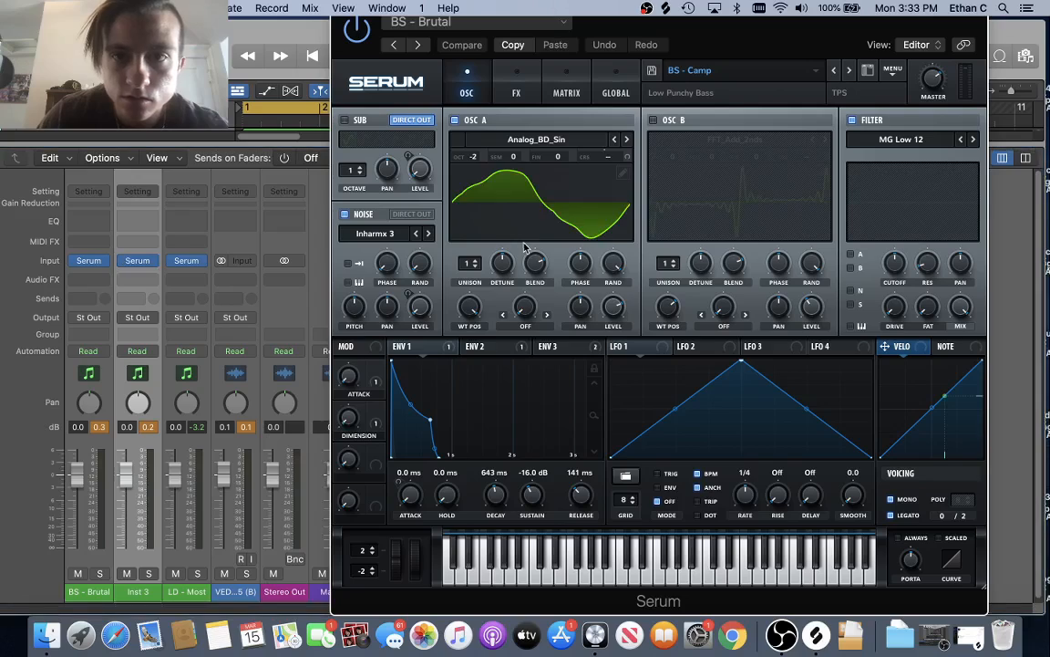
{"action": "left_click", "coordinate": [721, 73]}
{"action": "mouse_move", "coordinate": [747, 218]}
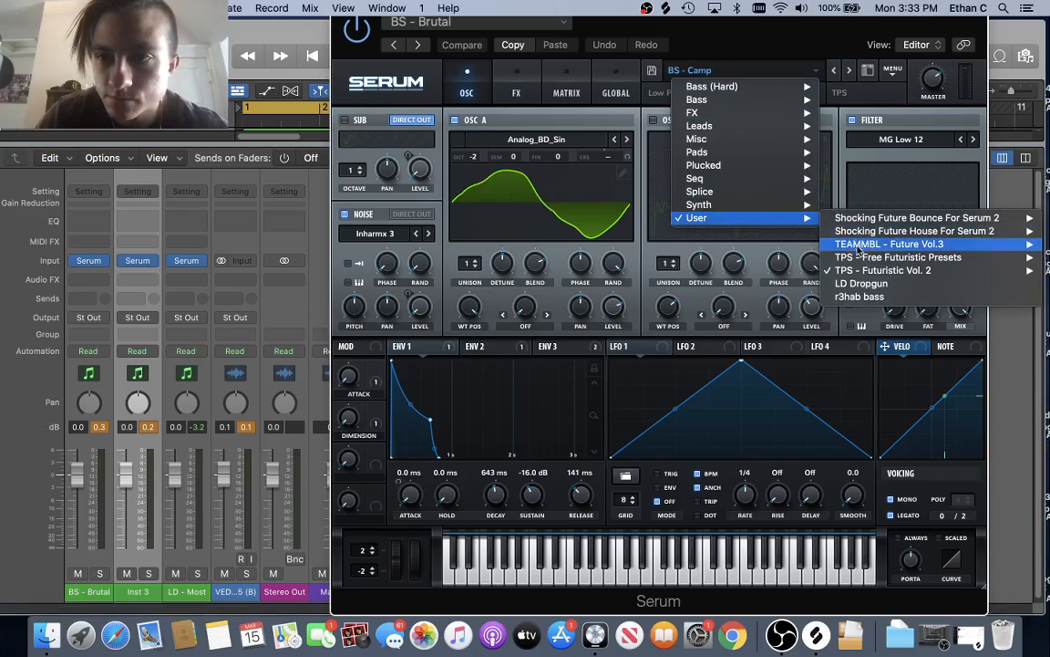
{"action": "mouse_move", "coordinate": [853, 271]}
{"action": "mouse_move", "coordinate": [810, 282]}
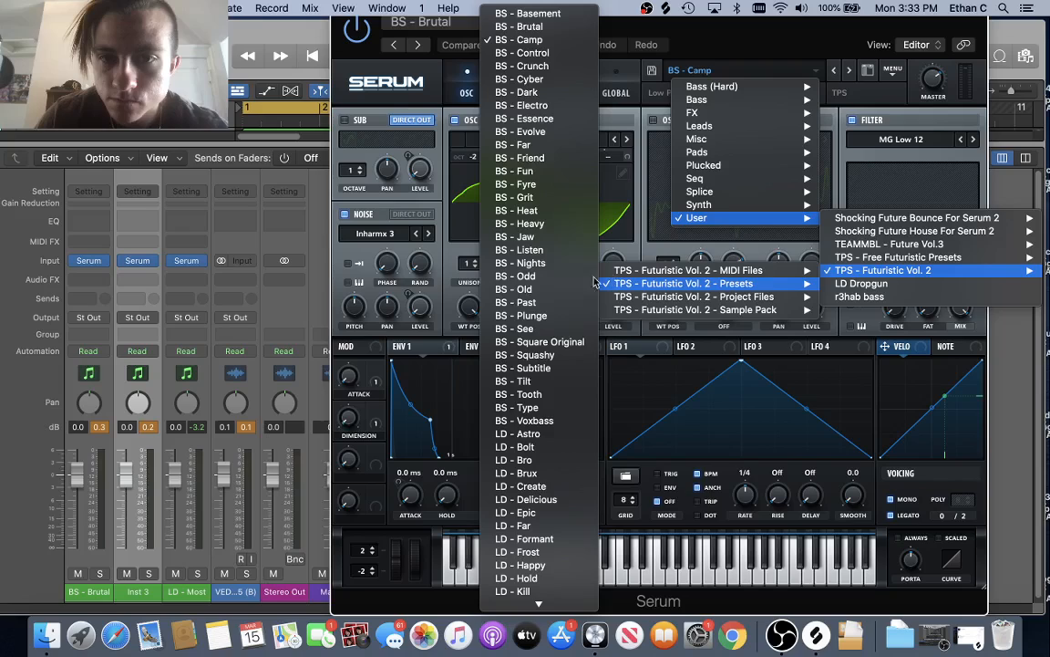
{"action": "left_click", "coordinate": [527, 369]}
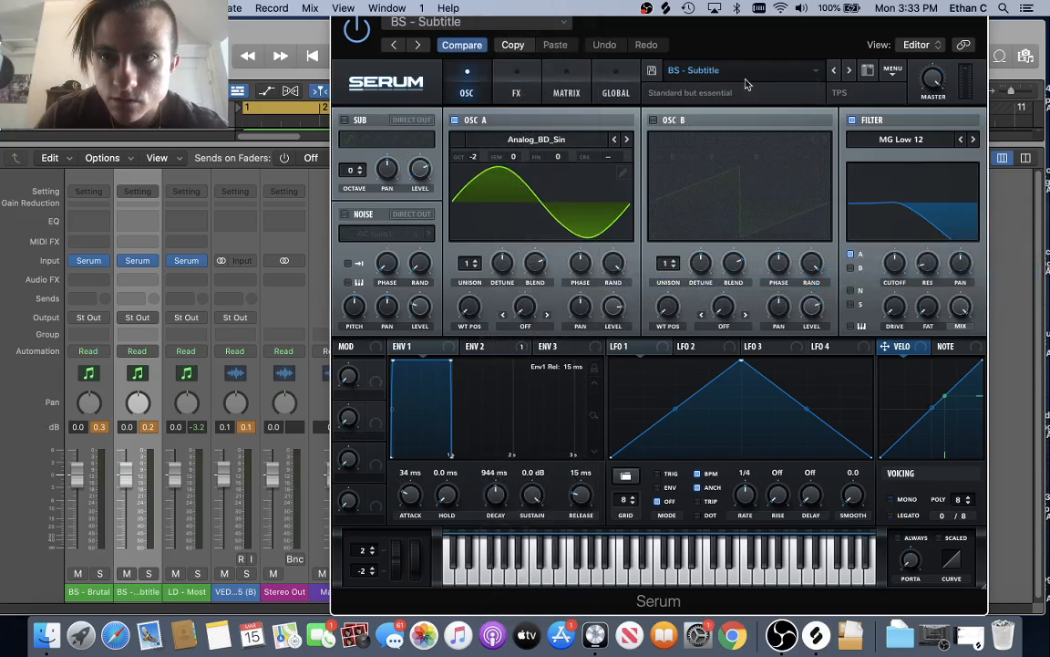
- Play the loop while viewing the Subtitle preset's effects, closing Serum and the mixer and stopping playback
{"action": "left_click_drag", "start_coordinate": [442, 21], "coordinate": [399, 88]}
{"action": "left_click", "coordinate": [471, 177]}
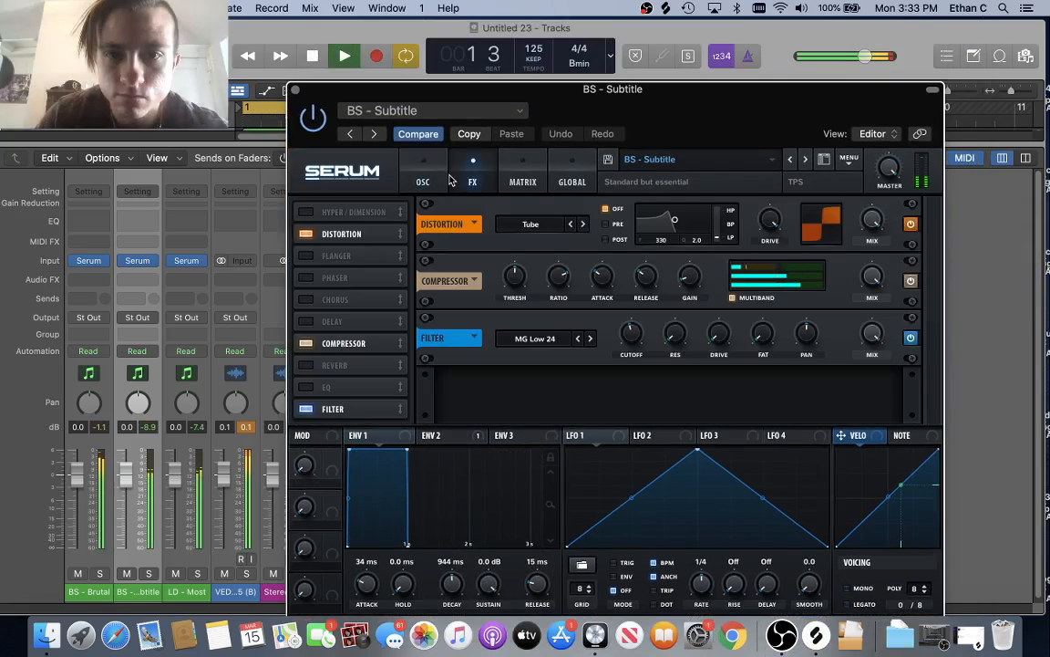
{"action": "left_click", "coordinate": [295, 89]}
{"action": "key", "text": "x"}
{"action": "key", "text": "x"}
{"action": "key", "text": "x"}
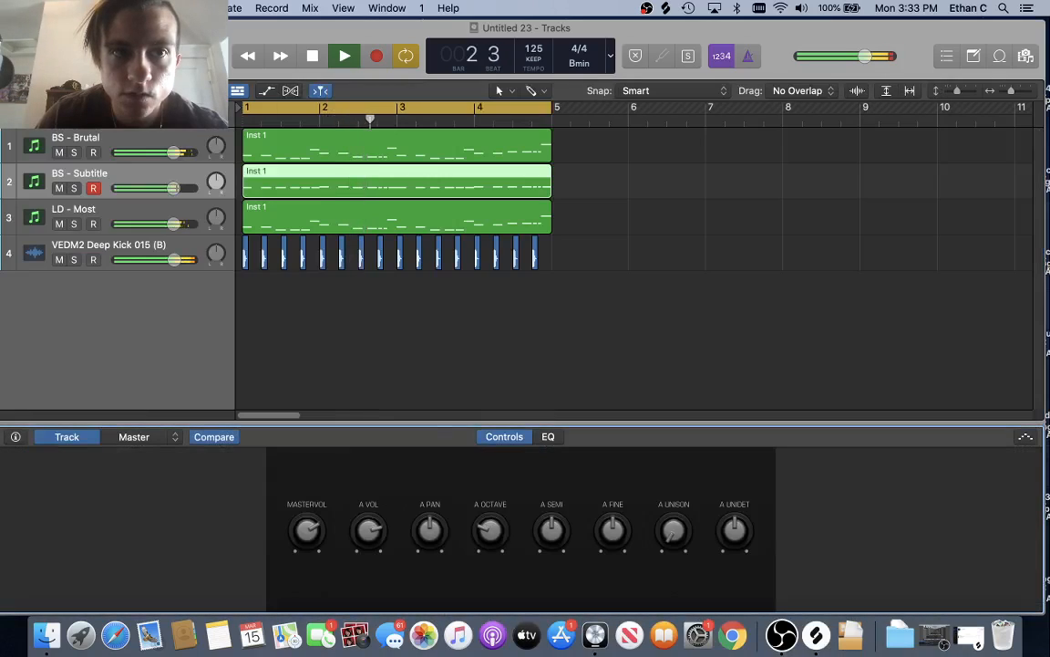
{"action": "key", "text": "space"}
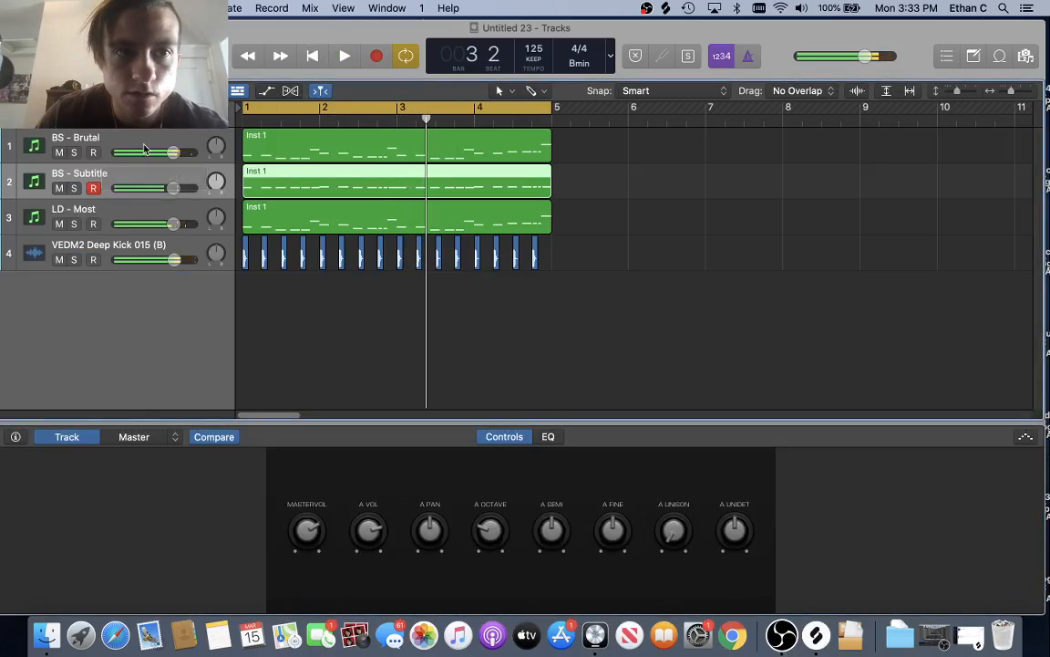
- Insert a stereo FF Pro-Q 3 on the BS - Brutal channel and load its sub cut preset
{"action": "left_click", "coordinate": [132, 144]}
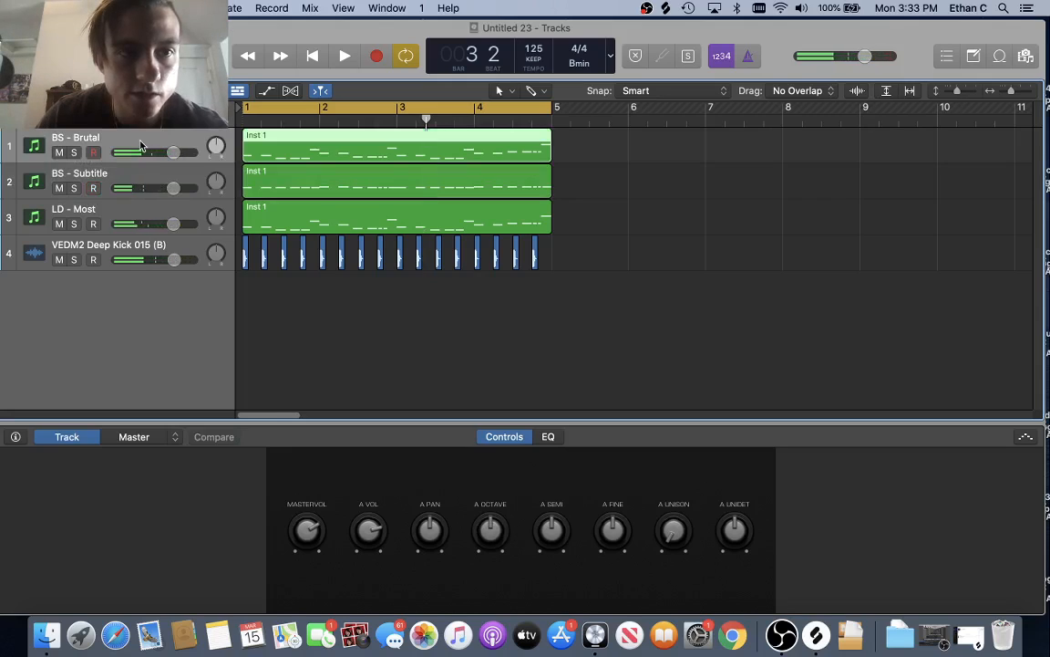
{"action": "key", "text": "x"}
{"action": "left_click", "coordinate": [78, 281]}
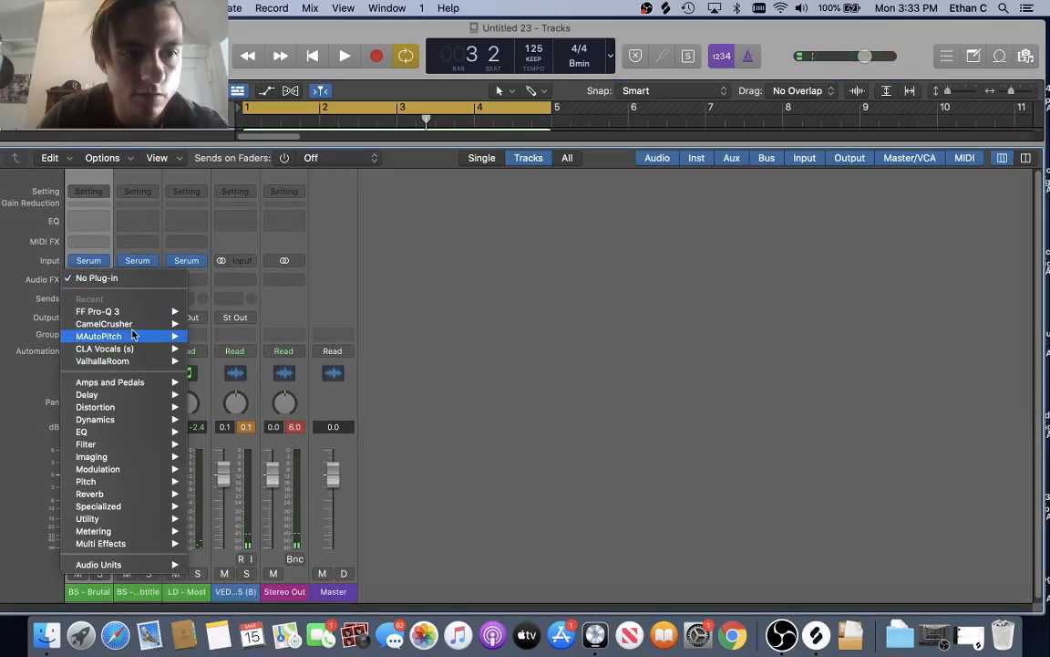
{"action": "mouse_move", "coordinate": [167, 311]}
{"action": "left_click", "coordinate": [217, 313]}
{"action": "left_click", "coordinate": [446, 159]}
{"action": "left_click", "coordinate": [415, 470]}
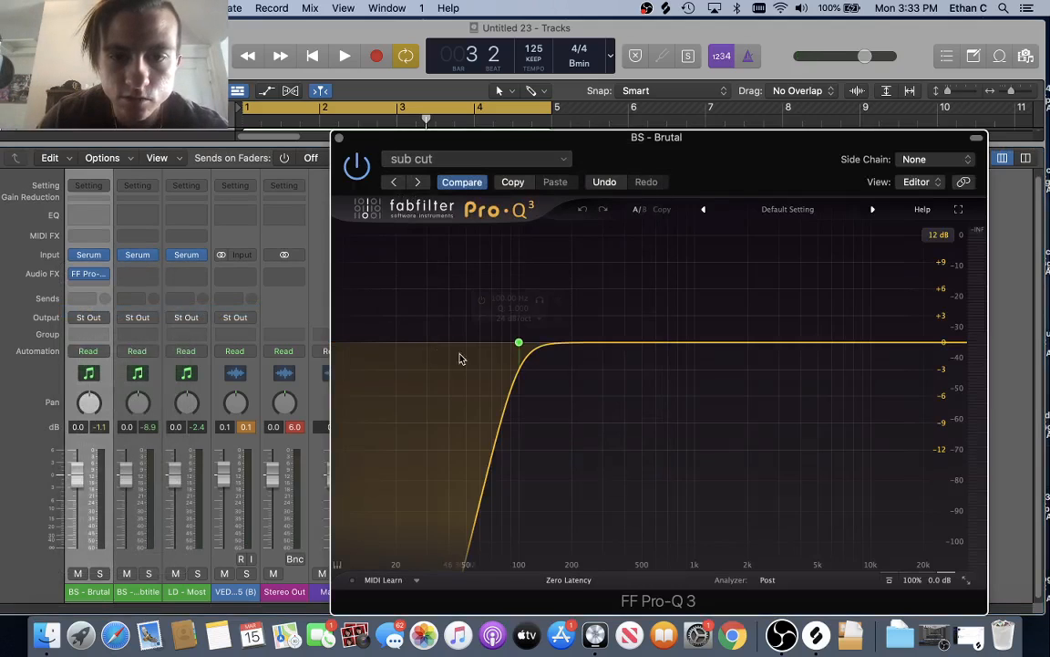
{"action": "left_click", "coordinate": [343, 138]}
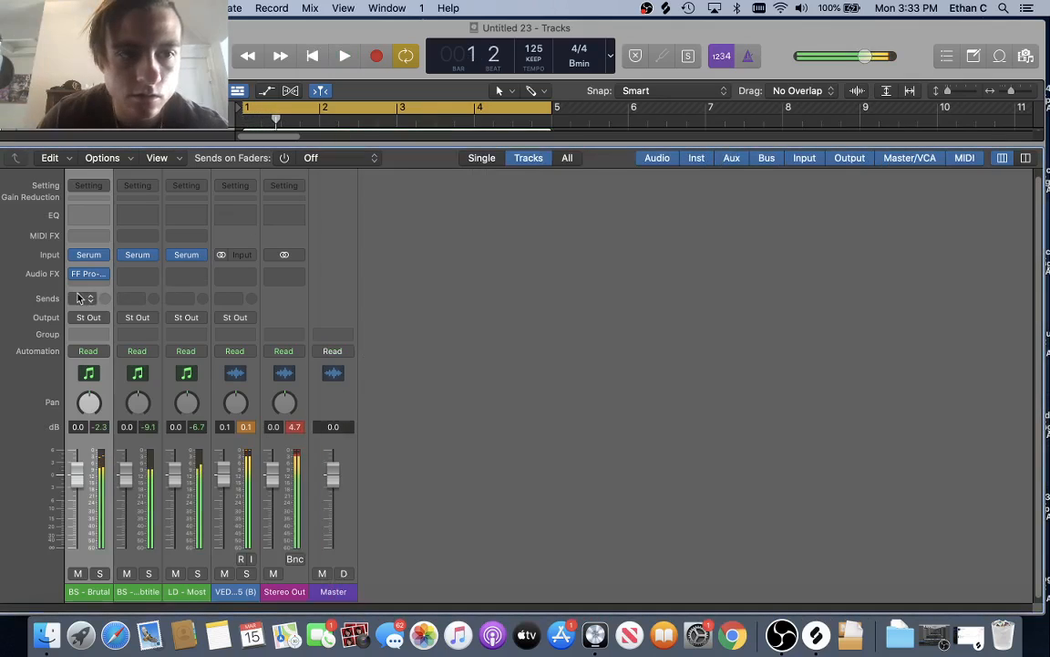
- Add a stereo CamelCrusher after the equalizer on BS - Brutal and load its British Clean preset during playback
{"action": "left_click", "coordinate": [84, 274]}
{"action": "mouse_move", "coordinate": [155, 326]}
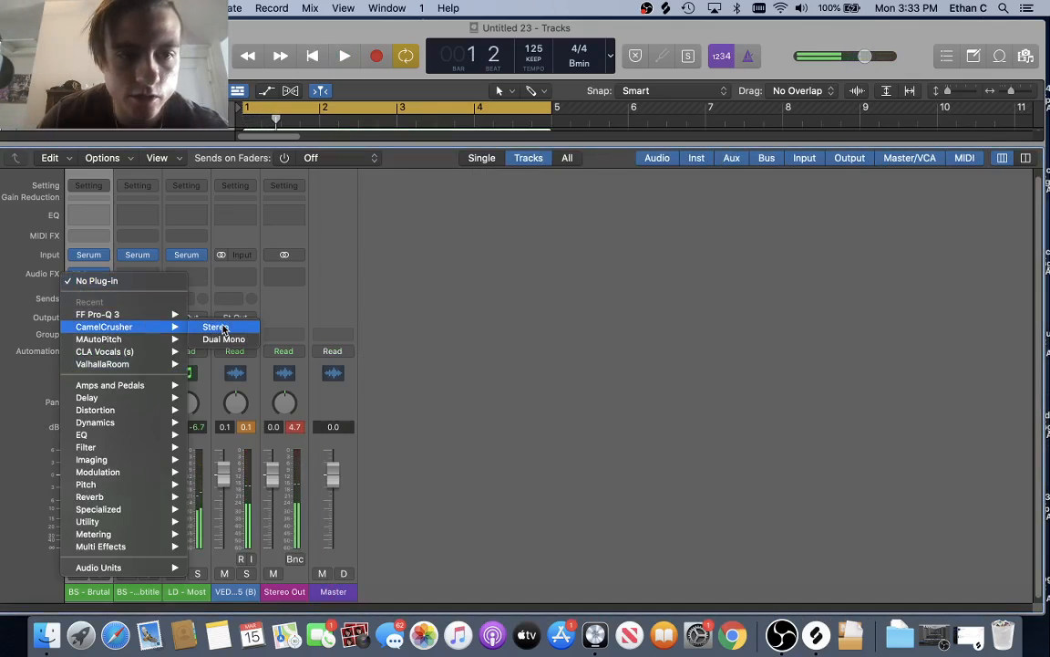
{"action": "left_click", "coordinate": [212, 327]}
{"action": "key", "text": "space"}
{"action": "left_click", "coordinate": [433, 228]}
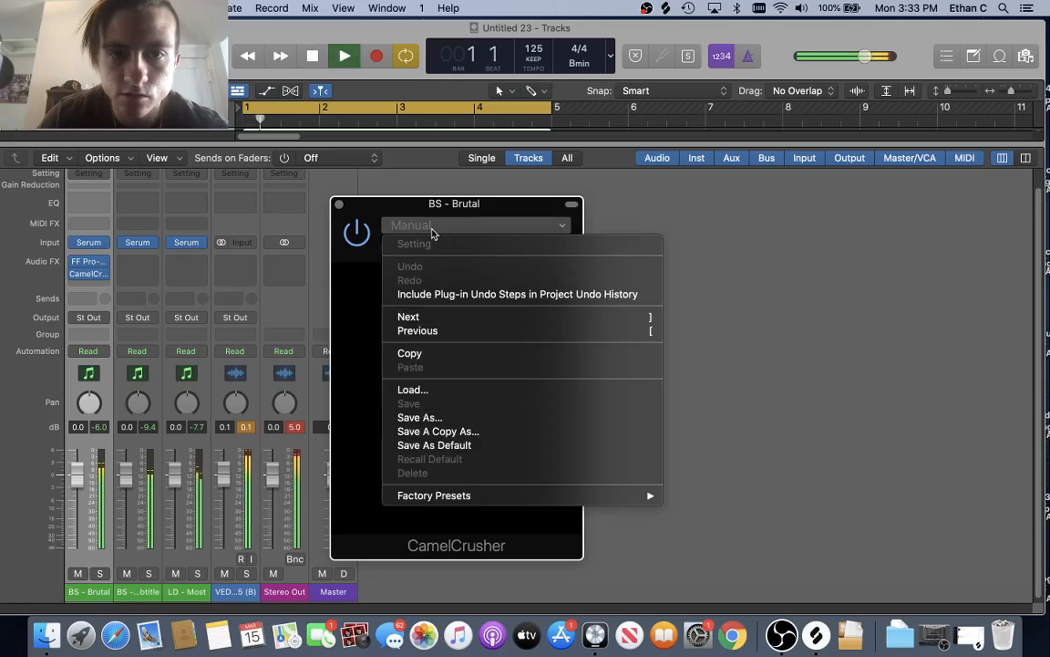
{"action": "left_click", "coordinate": [335, 258]}
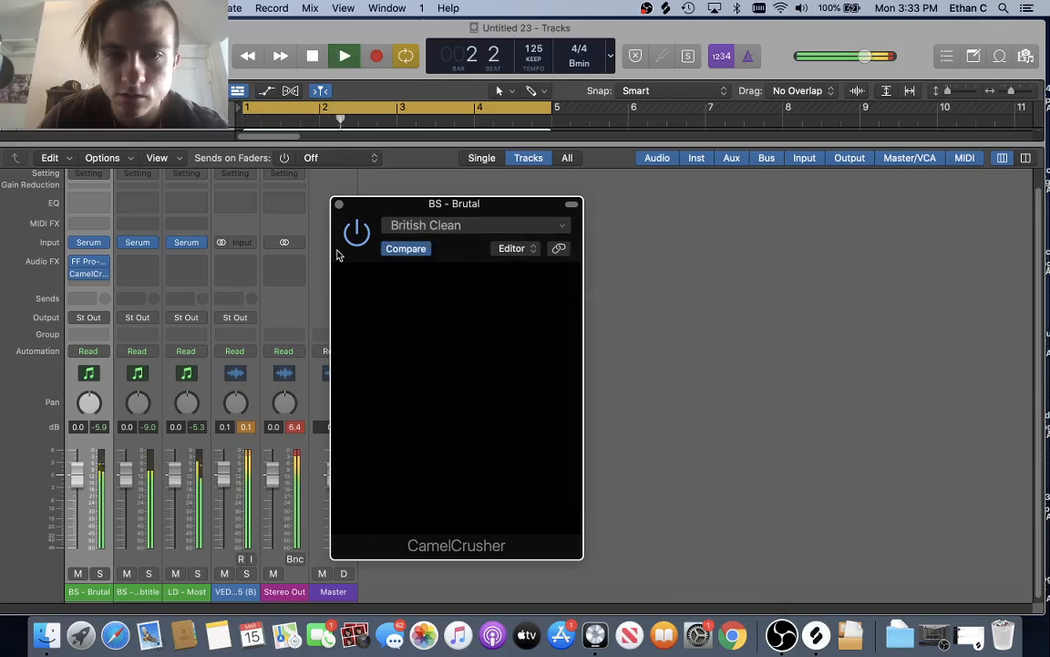
{"action": "left_click", "coordinate": [340, 206]}
- Add a second stereo FF Pro-Q 3 after CamelCrusher on BS - Brutal, try low cut, and choose the sub cut preset
{"action": "left_click", "coordinate": [88, 284]}
{"action": "mouse_move", "coordinate": [97, 326]}
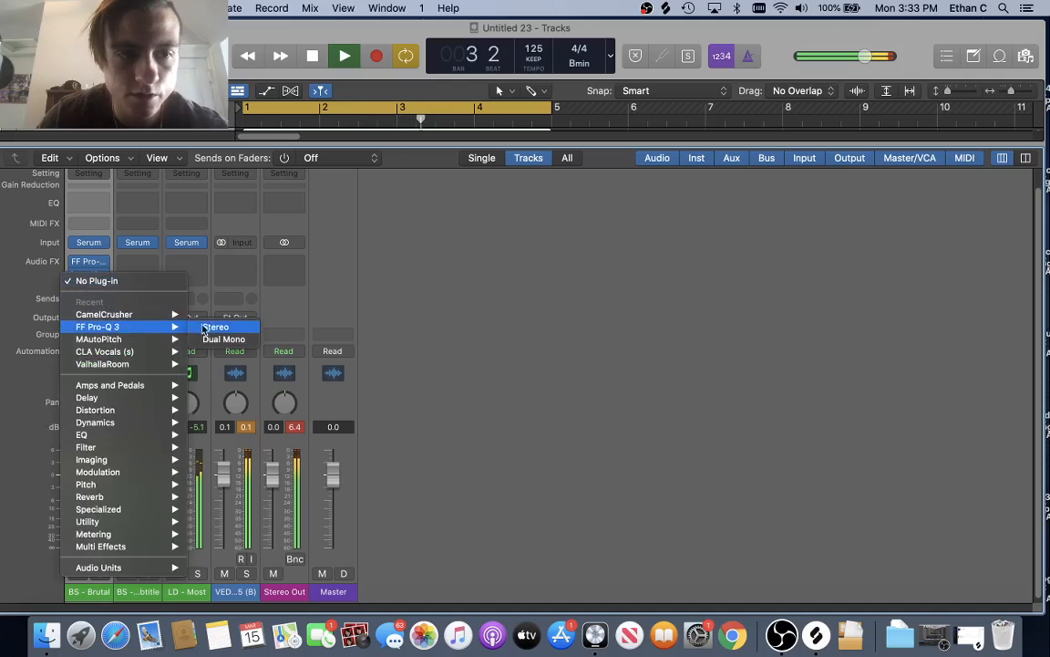
{"action": "left_click", "coordinate": [215, 327]}
{"action": "left_click", "coordinate": [474, 159]}
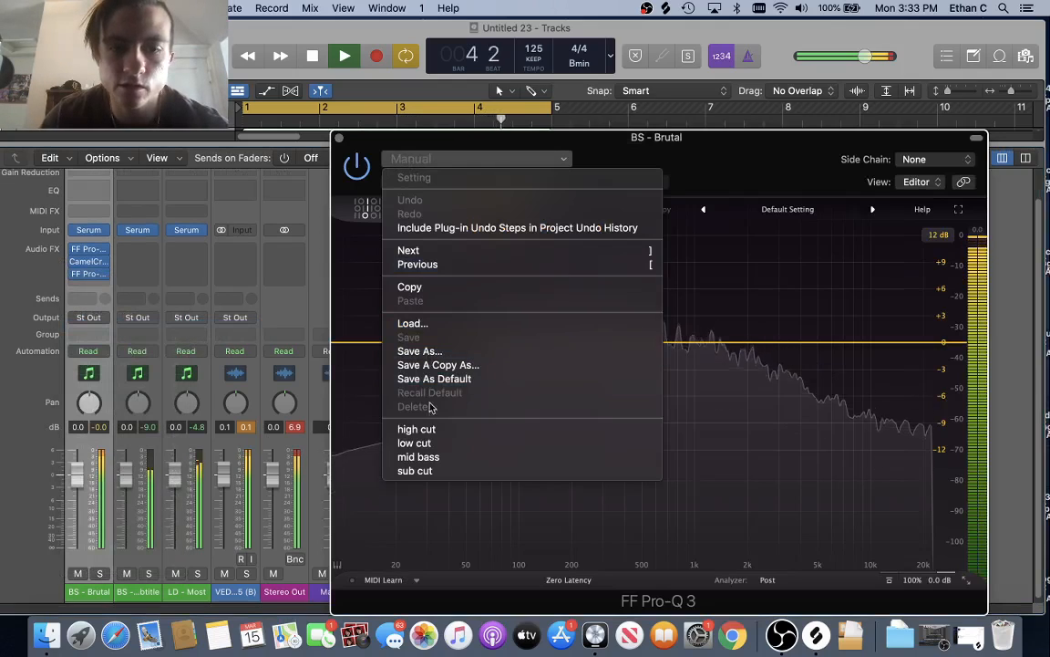
{"action": "left_click", "coordinate": [420, 446]}
{"action": "left_click", "coordinate": [474, 159]}
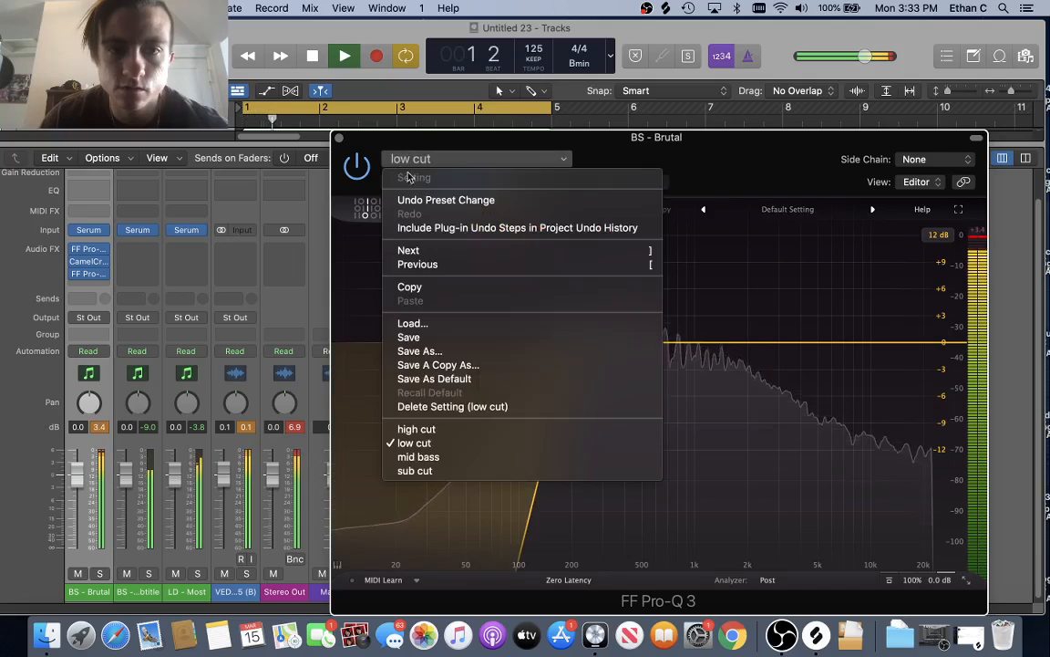
{"action": "left_click", "coordinate": [409, 474]}
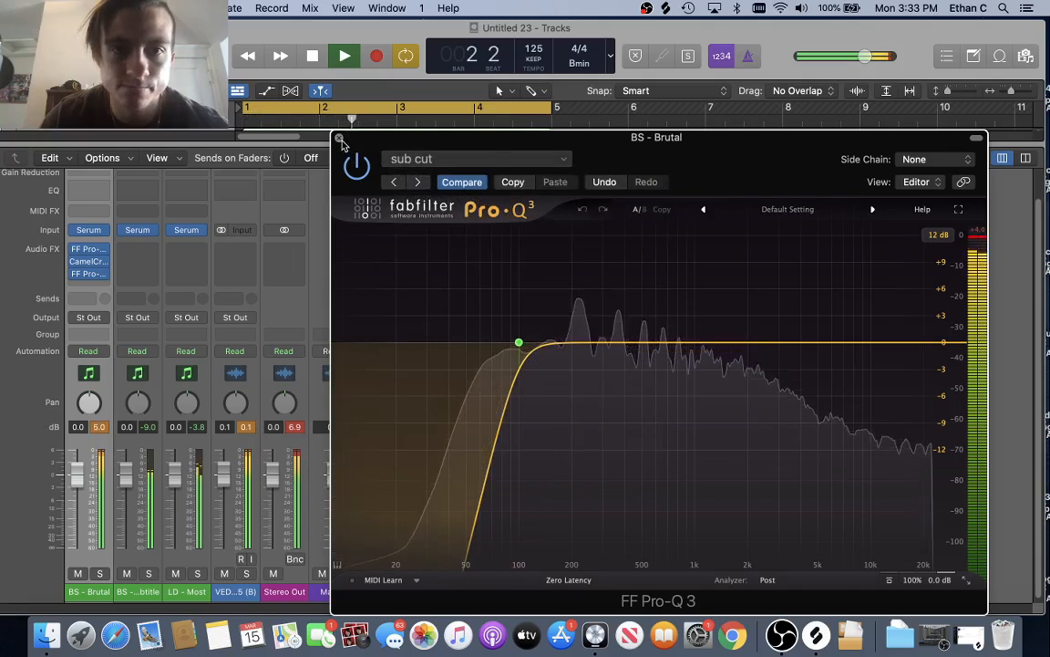
{"action": "key", "text": "super+w"}
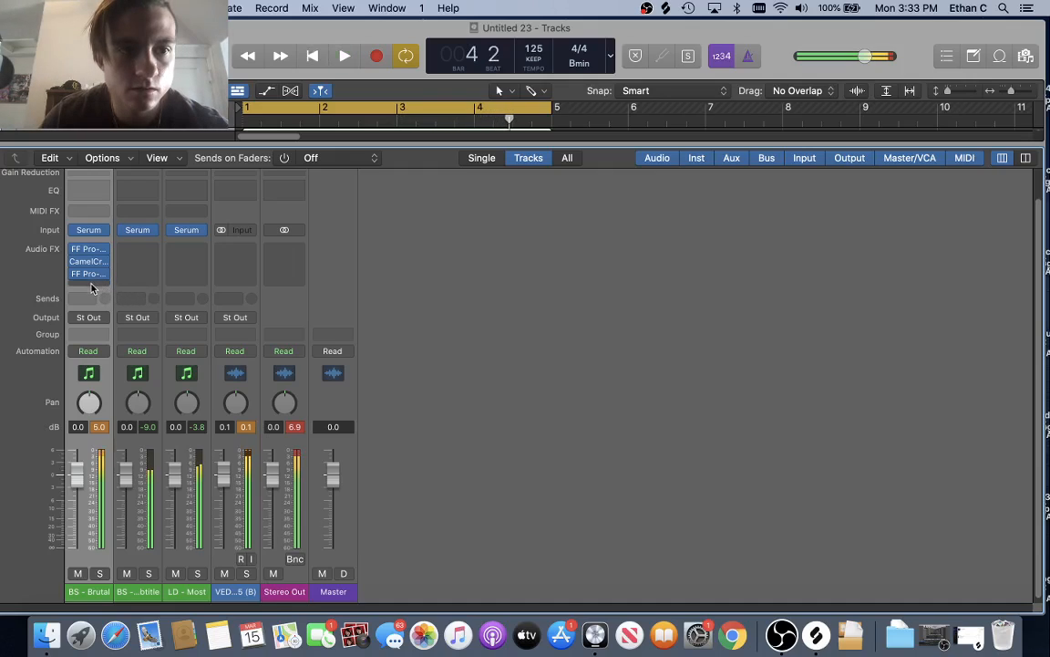
- Insert the Waves S1 Imager after the second equalizer on BS - Brutal, set its width to 0.00, and play the loop
{"action": "left_click", "coordinate": [91, 287]}
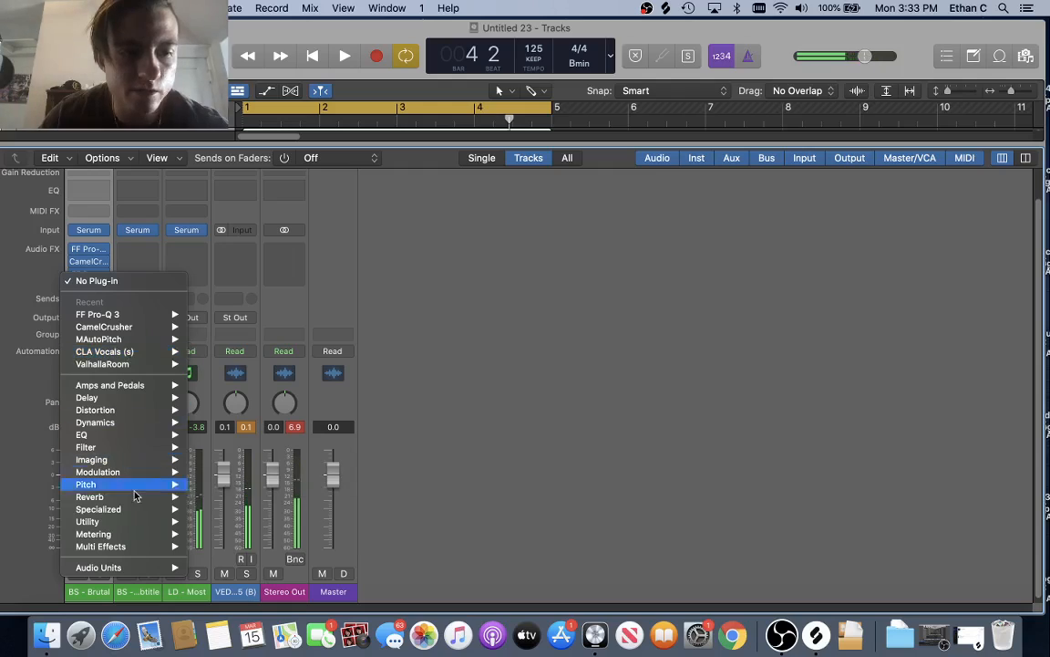
{"action": "mouse_move", "coordinate": [146, 567]}
{"action": "mouse_move", "coordinate": [256, 592]}
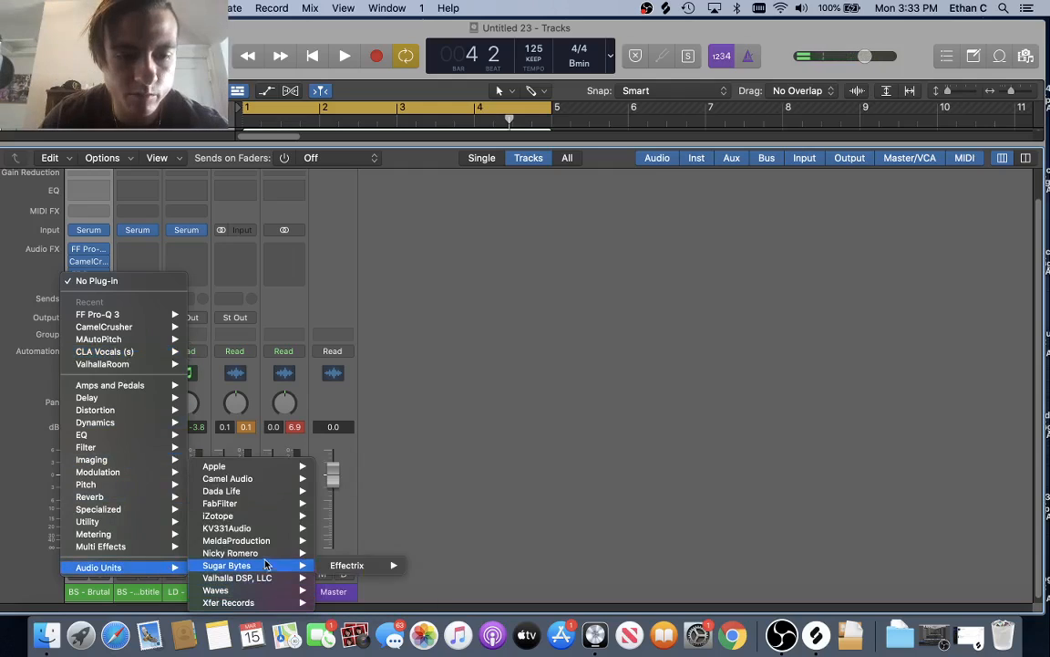
{"action": "left_click", "coordinate": [456, 602]}
{"action": "left_click_drag", "start_coordinate": [395, 362], "coordinate": [390, 409]}
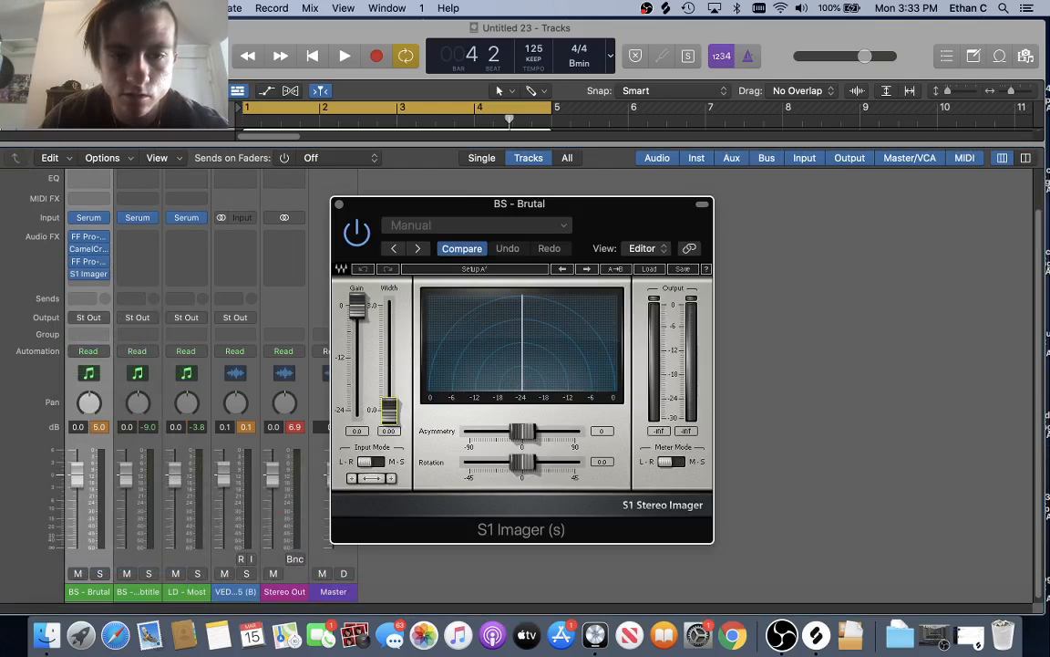
{"action": "key", "text": "space"}
{"action": "left_click", "coordinate": [338, 204]}
{"action": "key", "text": "x"}
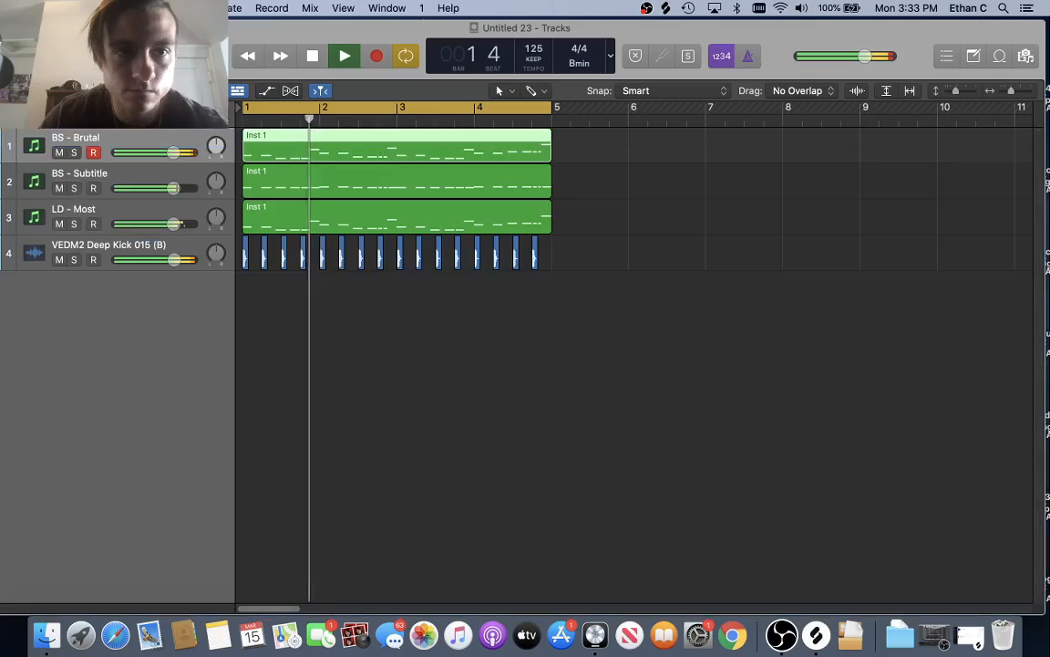
{"action": "key", "text": "x"}
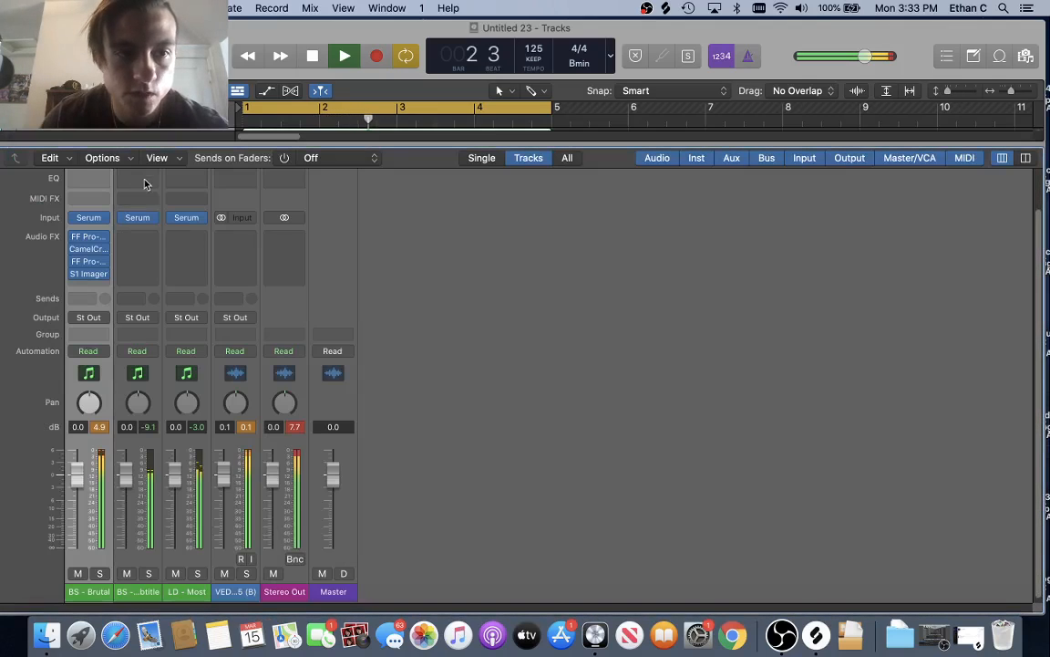
- Insert a stereo FF Pro-Q 3 on the BS - Subtitle channel and load its high cut preset
{"action": "left_click", "coordinate": [140, 245]}
{"action": "mouse_move", "coordinate": [190, 287]}
{"action": "left_click", "coordinate": [255, 281]}
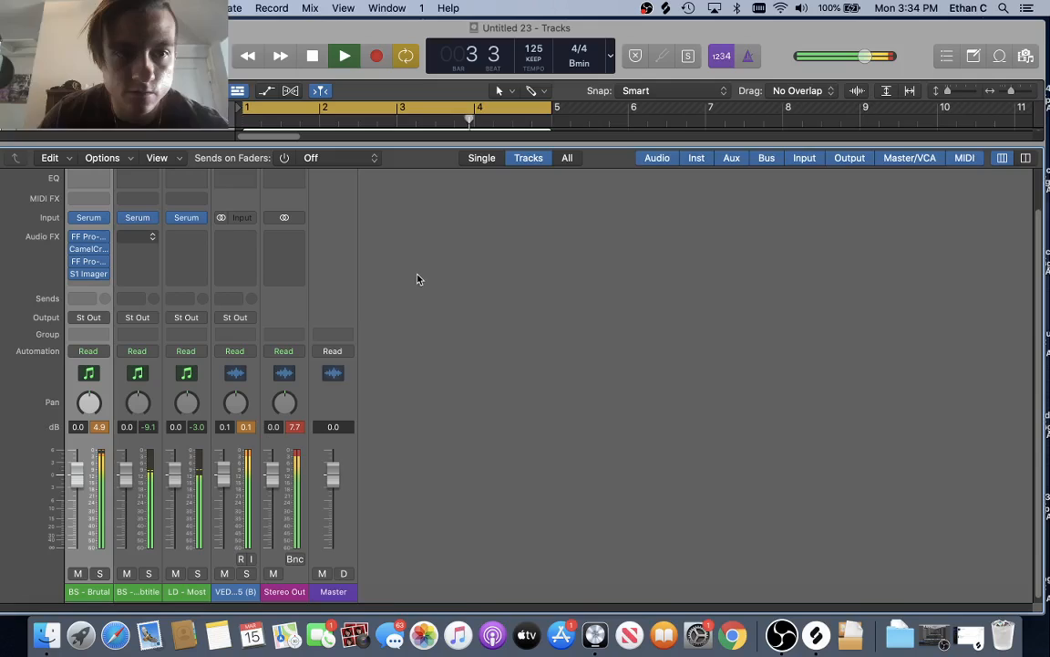
{"action": "left_click", "coordinate": [502, 160]}
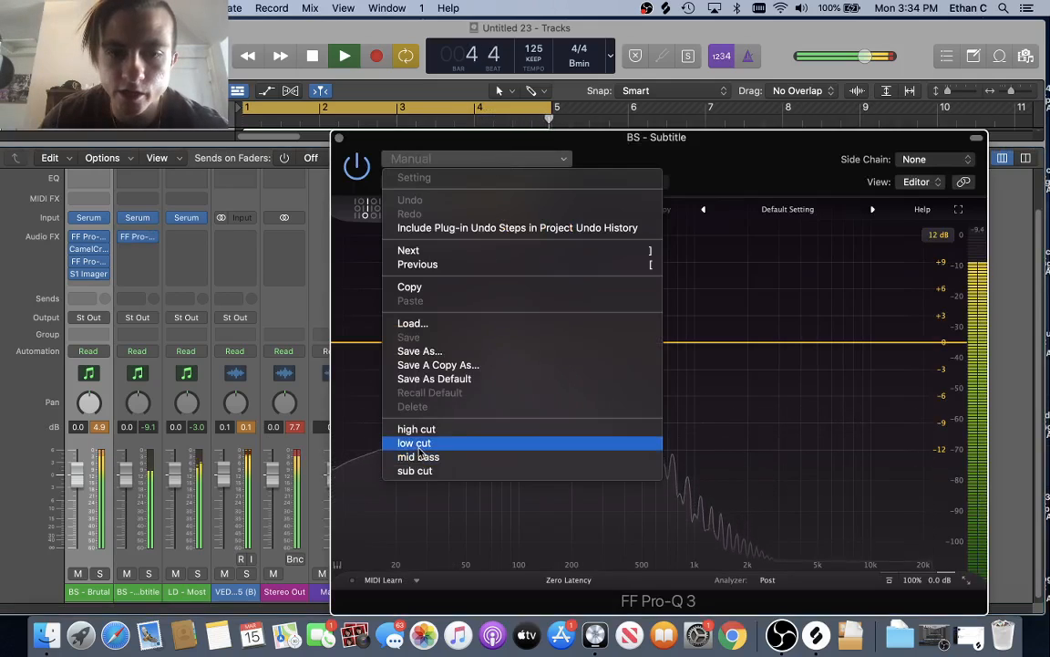
{"action": "left_click", "coordinate": [416, 429]}
- Set the high cut frequency on BS - Subtitle to 100 Hz, then play the loop and close the equalizer
{"action": "key", "text": "space"}
{"action": "left_click_drag", "start_coordinate": [678, 341], "coordinate": [587, 340]}
{"action": "type", "text": "100"}
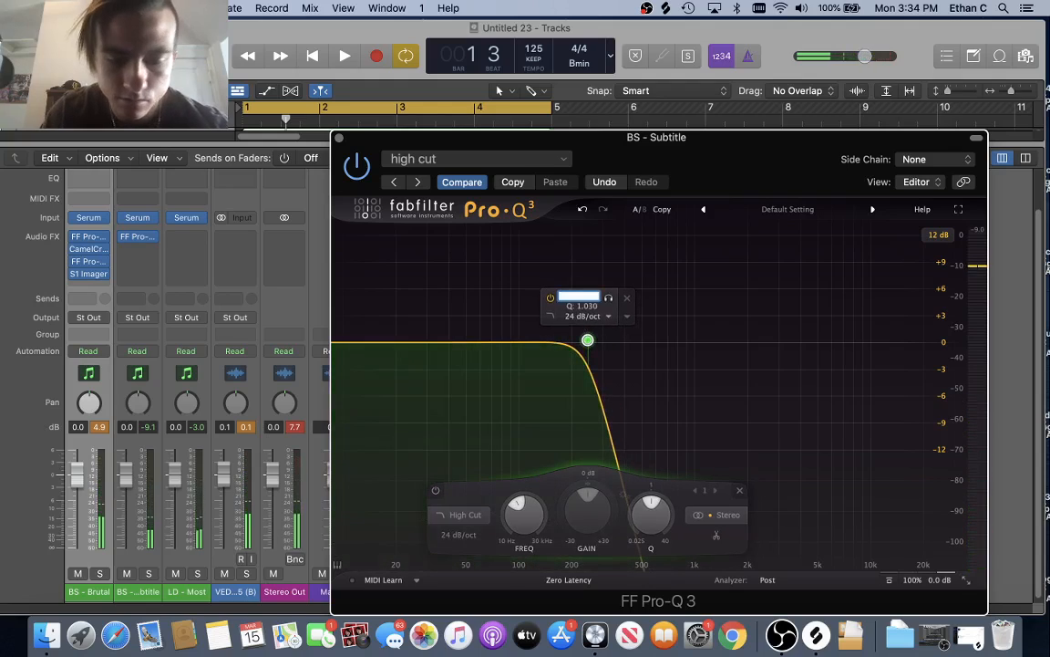
{"action": "key", "text": "Return"}
{"action": "key", "text": "space"}
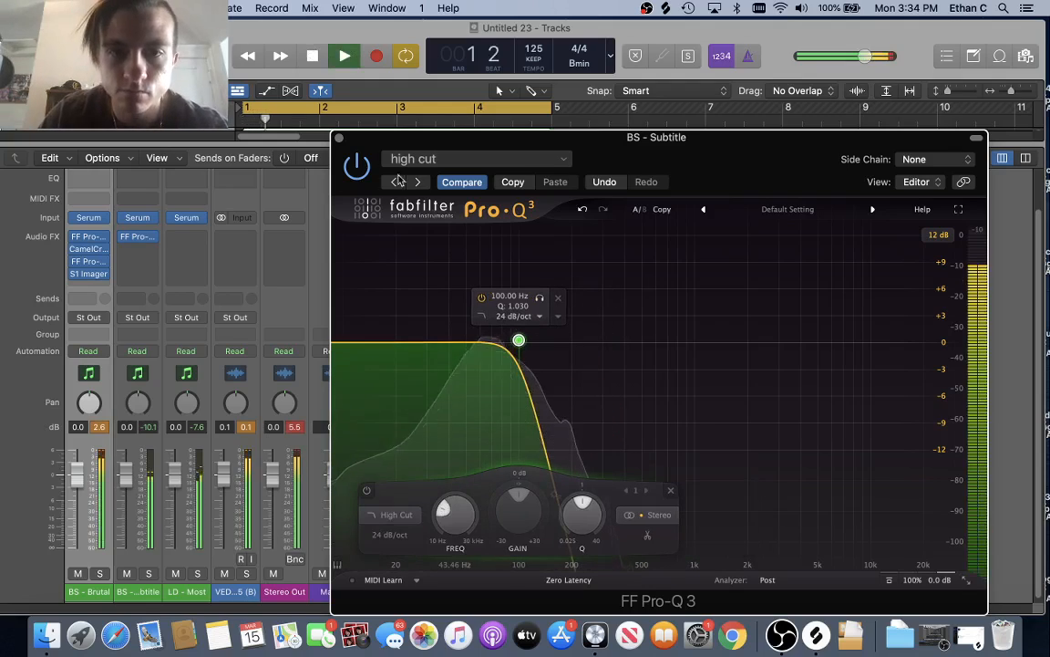
{"action": "left_click", "coordinate": [339, 137]}
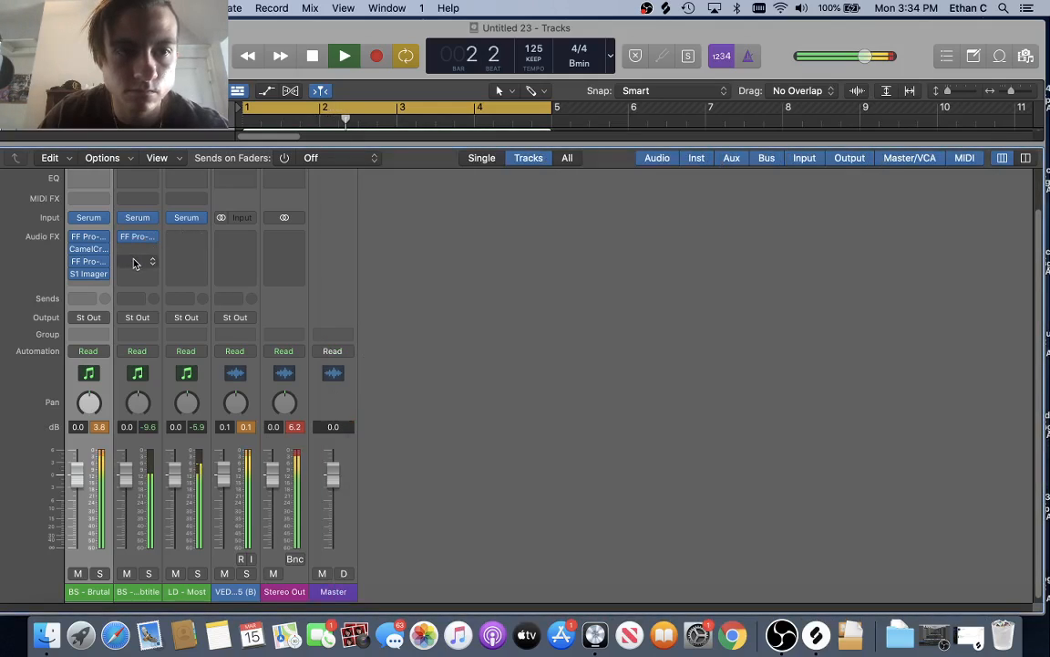
- Insert a stereo S1 Imager after the equalizer on BS - Subtitle, set its width to 0.00, and close the plug-in and mixer
{"action": "left_click", "coordinate": [135, 256]}
{"action": "mouse_move", "coordinate": [164, 266]}
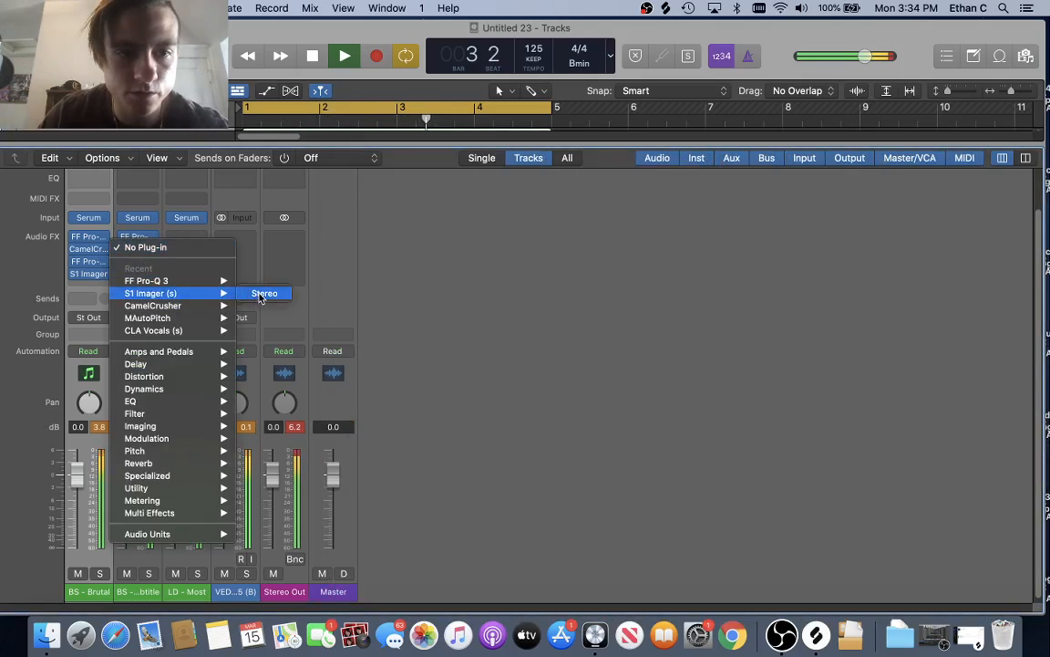
{"action": "left_click", "coordinate": [235, 266]}
{"action": "left_click_drag", "start_coordinate": [387, 358], "coordinate": [390, 403]}
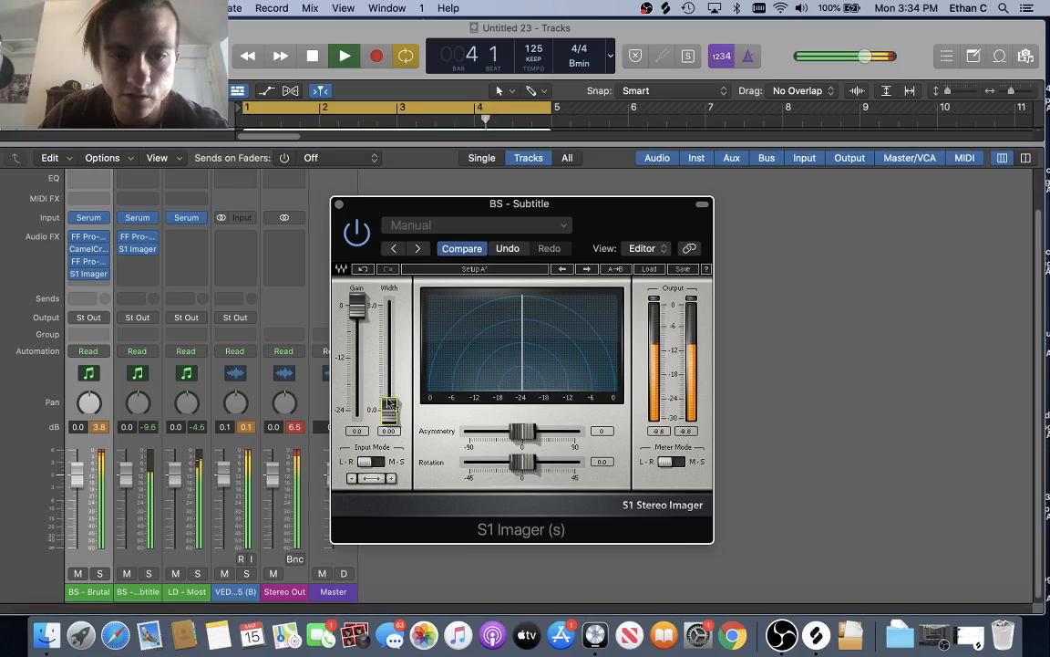
{"action": "left_click", "coordinate": [338, 202]}
{"action": "key", "text": "x"}
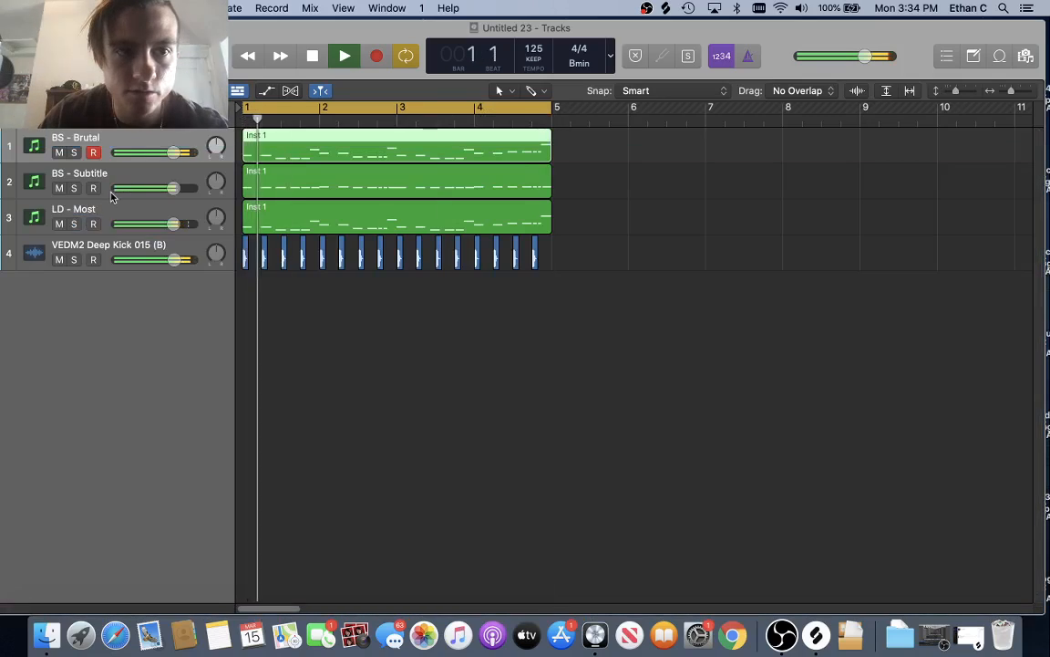
- Compare BS - Brutal and BS - Subtitle by soloing them together and separately, clear the solos, and replay the full loop briefly
{"action": "left_click", "coordinate": [74, 152]}
{"action": "left_click", "coordinate": [74, 188]}
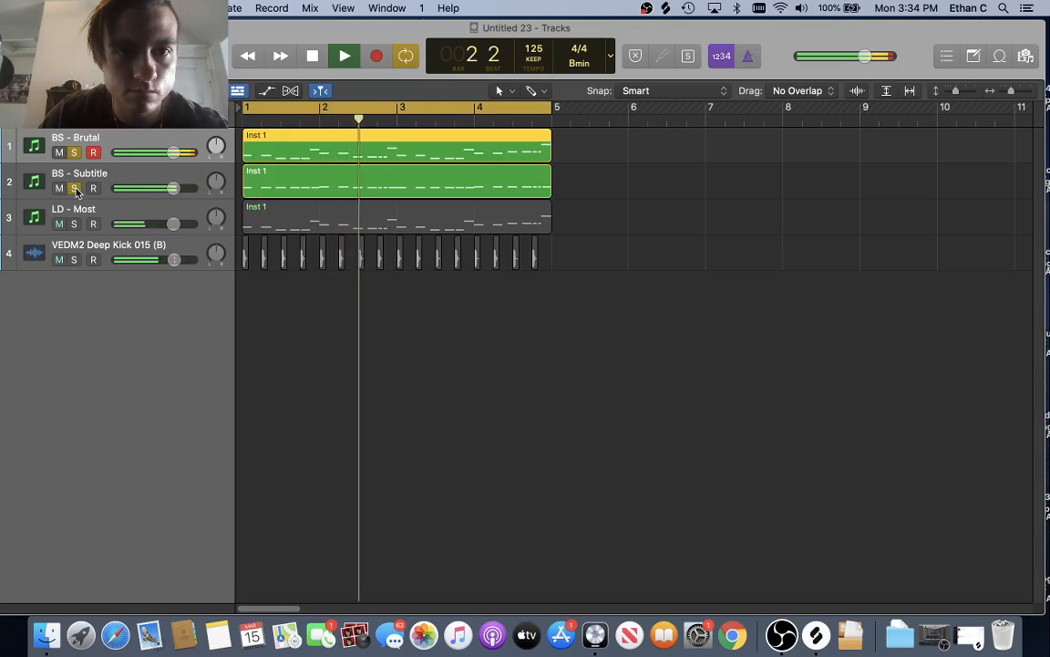
{"action": "left_click", "coordinate": [74, 152]}
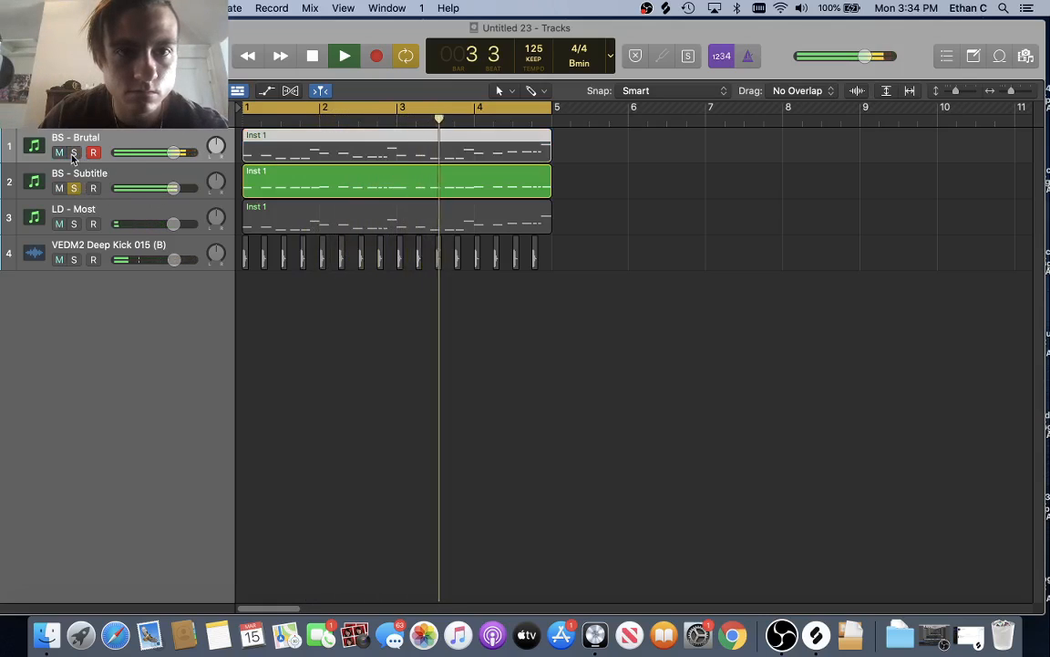
{"action": "left_click", "coordinate": [74, 187]}
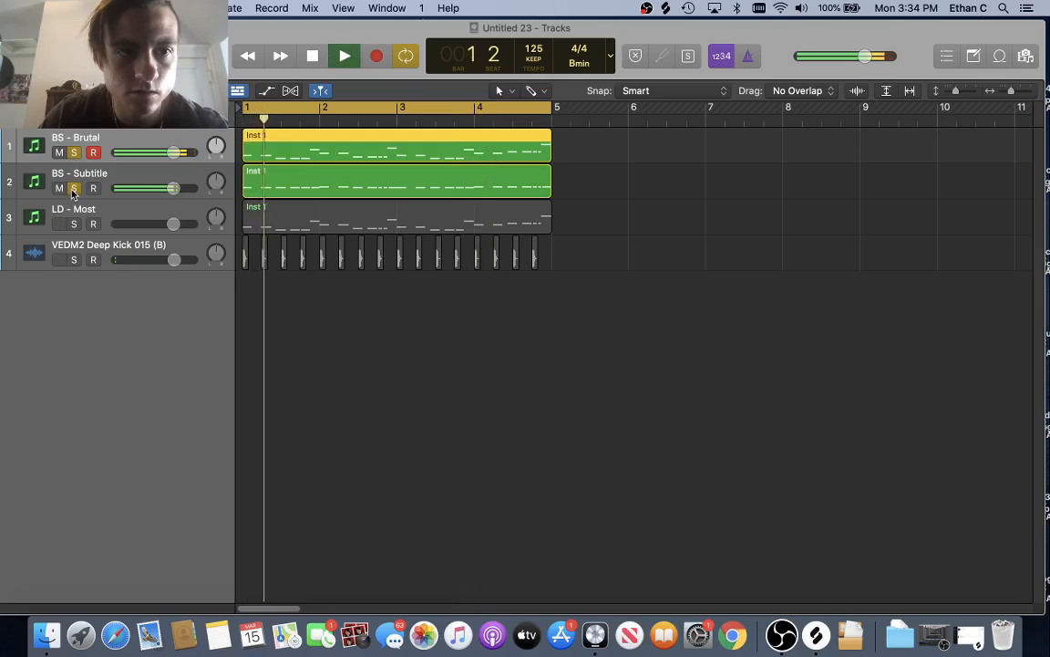
{"action": "left_click", "coordinate": [74, 188]}
{"action": "left_click", "coordinate": [74, 188]}
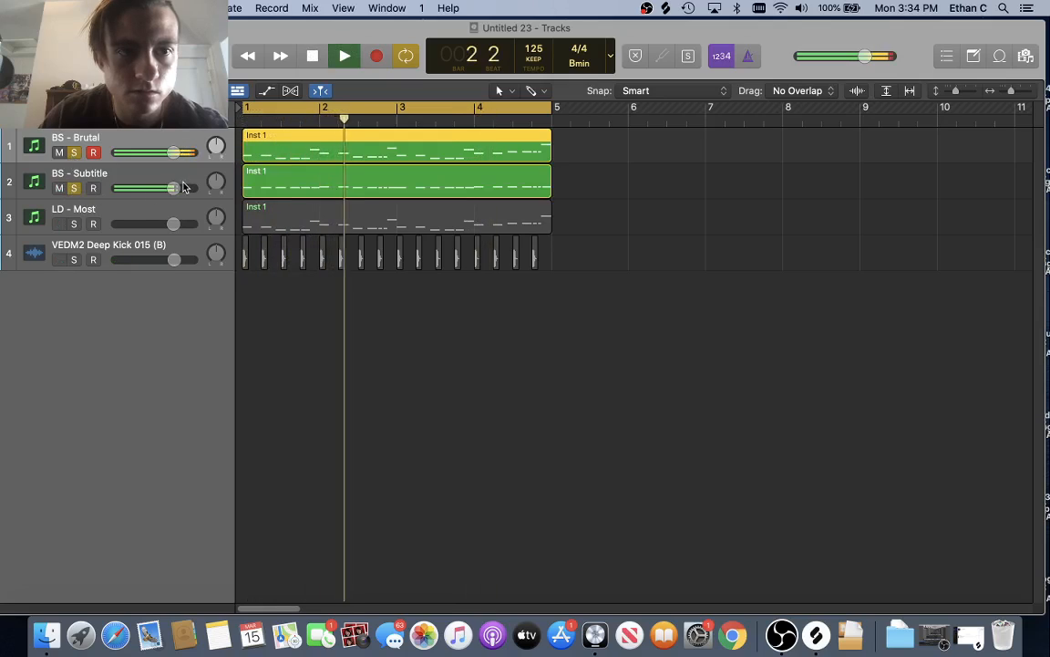
{"action": "key", "text": "space"}
{"action": "left_click_drag", "start_coordinate": [74, 188], "coordinate": [74, 152]}
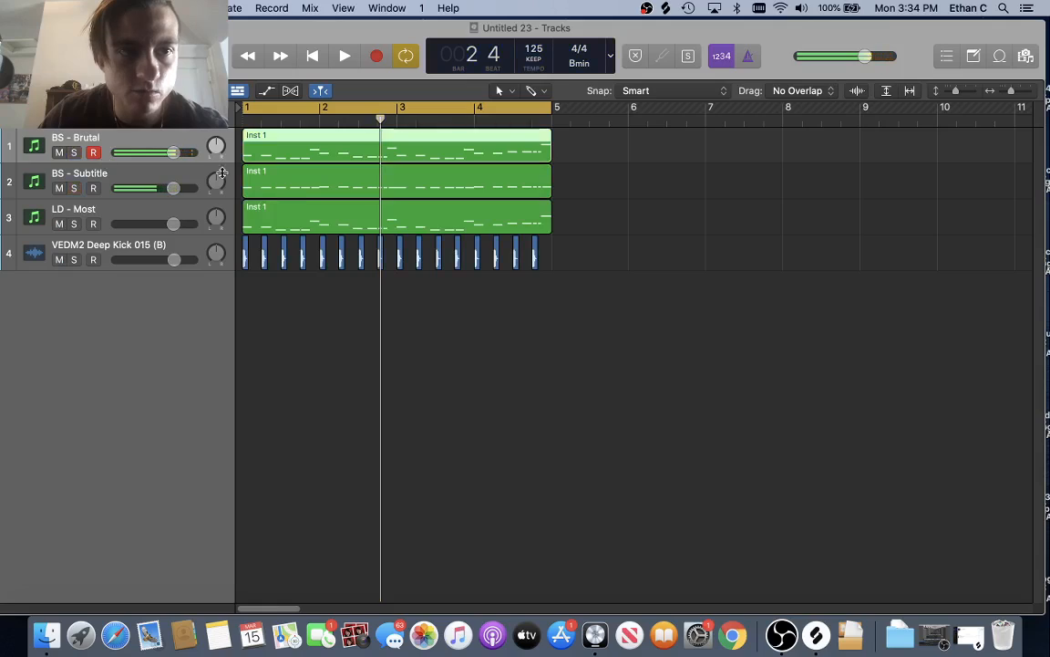
{"action": "key", "text": "space"}
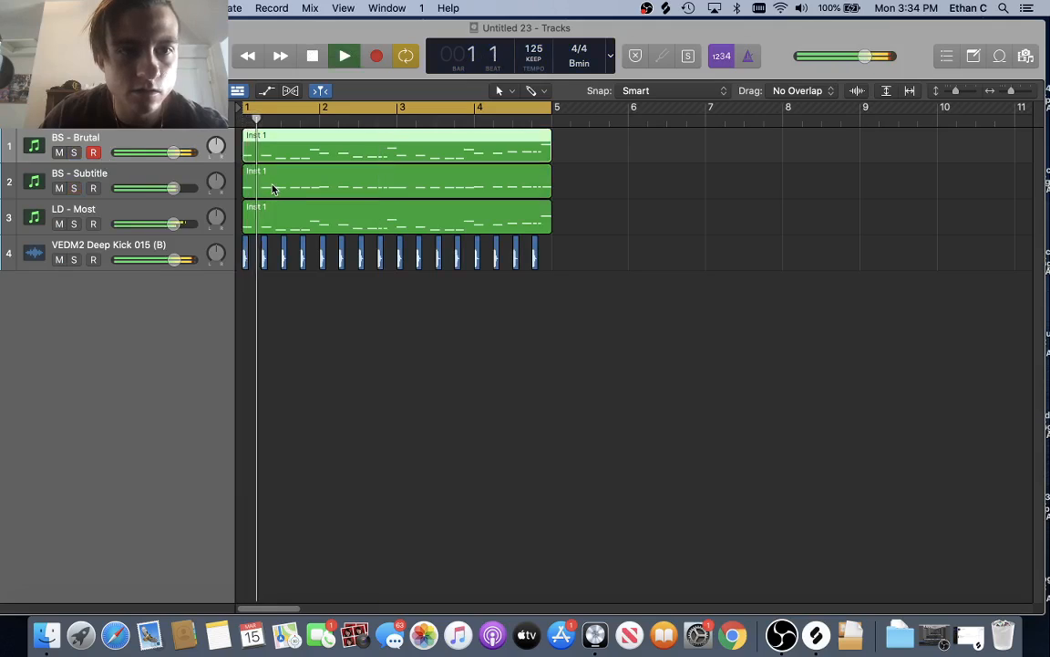
{"action": "left_click", "coordinate": [153, 206]}
{"action": "key", "text": "space"}
- Insert the Nicky Romero Kickstart plug-in after S1 Imager on the BS - Brutal channel and close its window
{"action": "left_click", "coordinate": [126, 155]}
{"action": "key", "text": "x"}
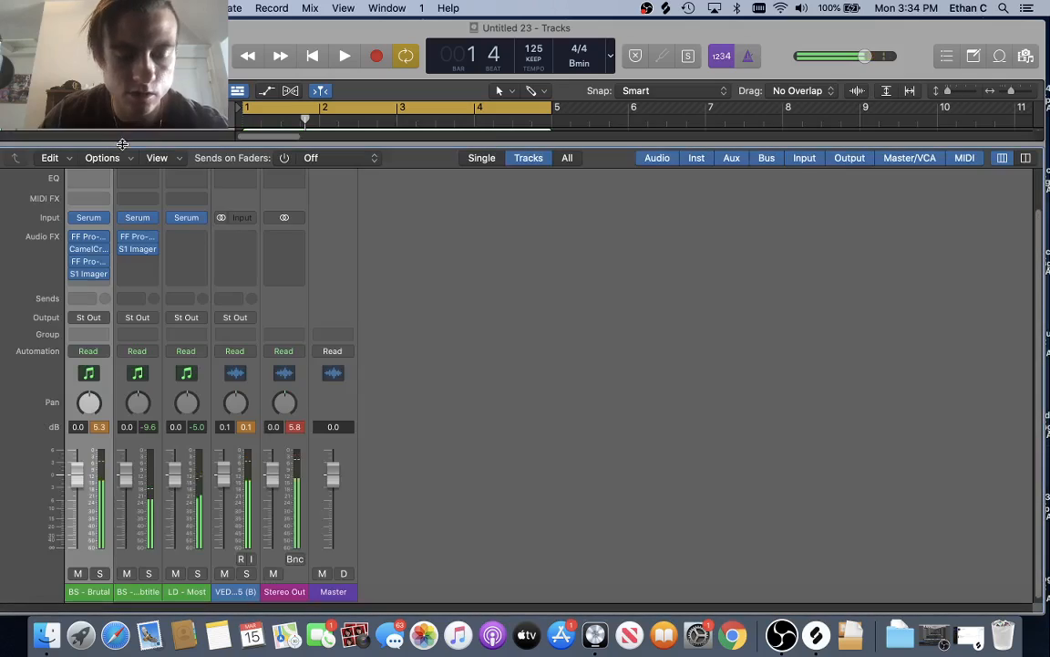
{"action": "left_click", "coordinate": [88, 288]}
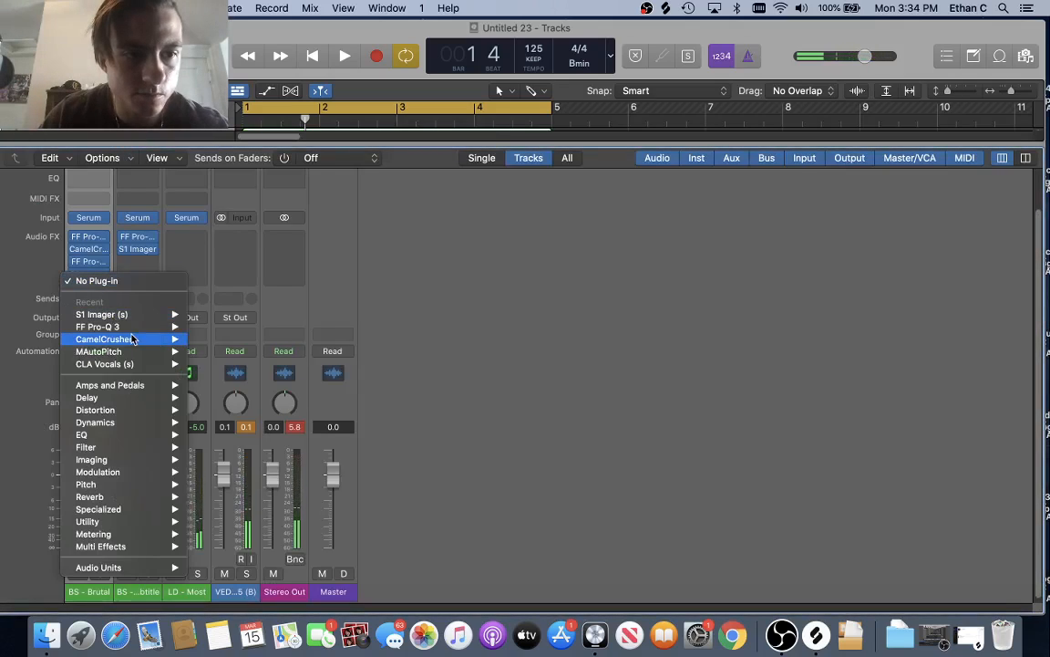
{"action": "mouse_move", "coordinate": [142, 569]}
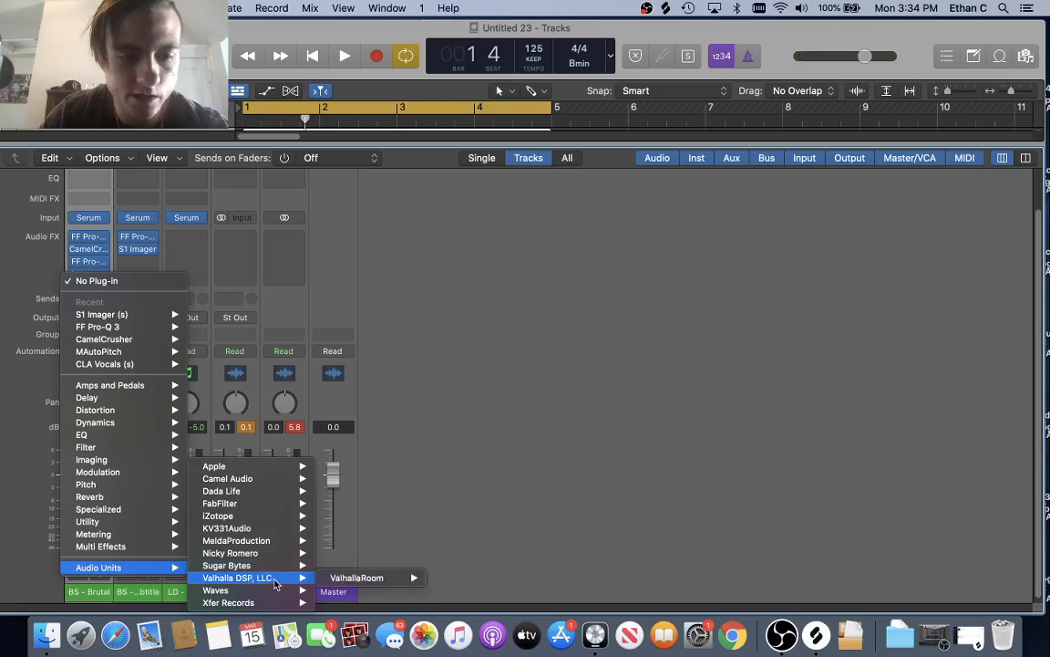
{"action": "mouse_move", "coordinate": [292, 553]}
{"action": "mouse_move", "coordinate": [346, 554]}
{"action": "left_click", "coordinate": [430, 553]}
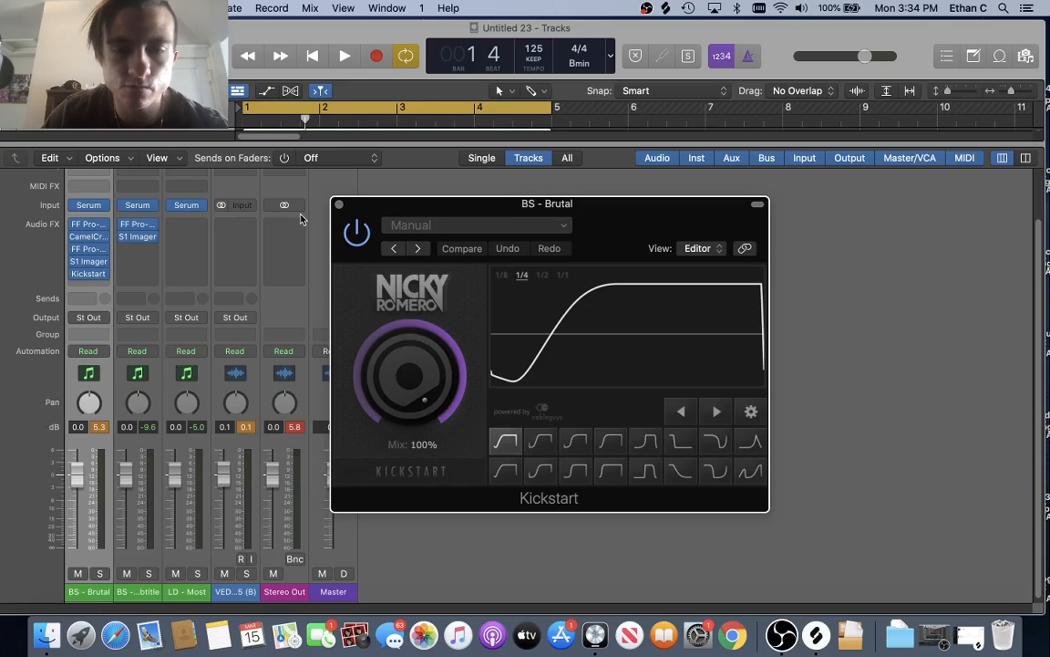
{"action": "left_click", "coordinate": [339, 205]}
- Add Kickstart after S1 Imager on the BS - Subtitle channel during playback, close its window, and stop the loop
{"action": "key", "text": "space"}
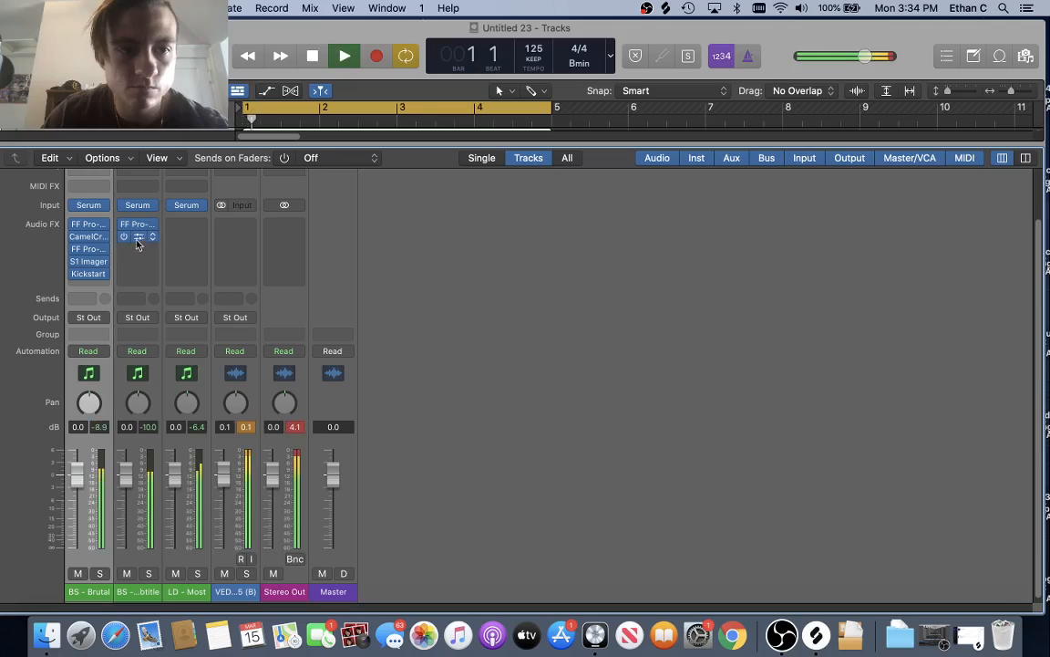
{"action": "left_click", "coordinate": [137, 248]}
{"action": "mouse_move", "coordinate": [183, 281]}
{"action": "left_click", "coordinate": [264, 281]}
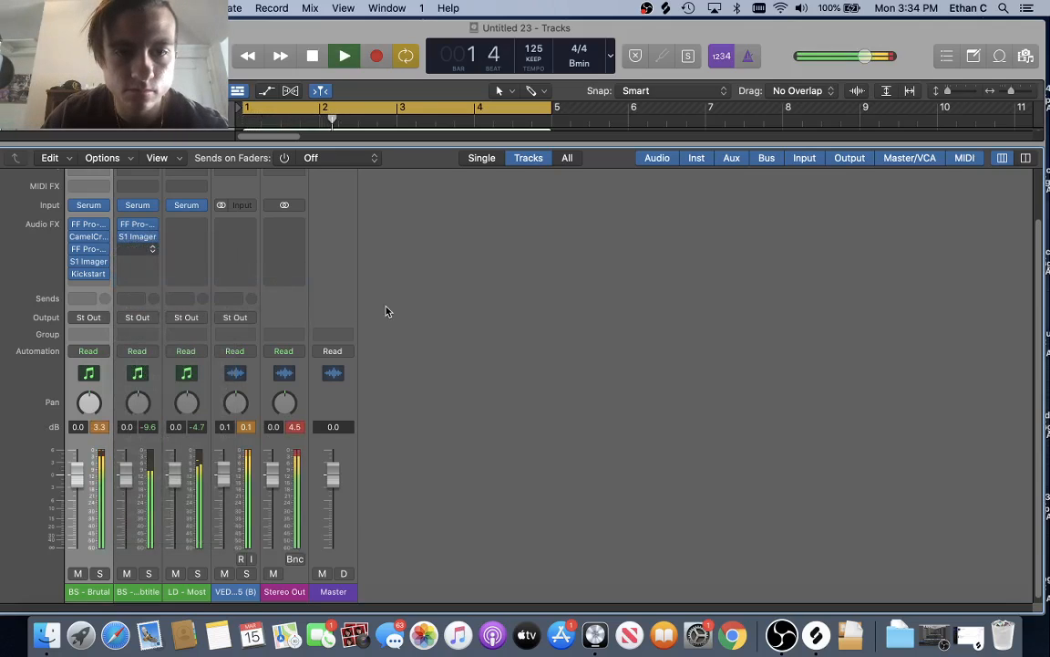
{"action": "left_click", "coordinate": [339, 205]}
{"action": "key", "text": "space"}
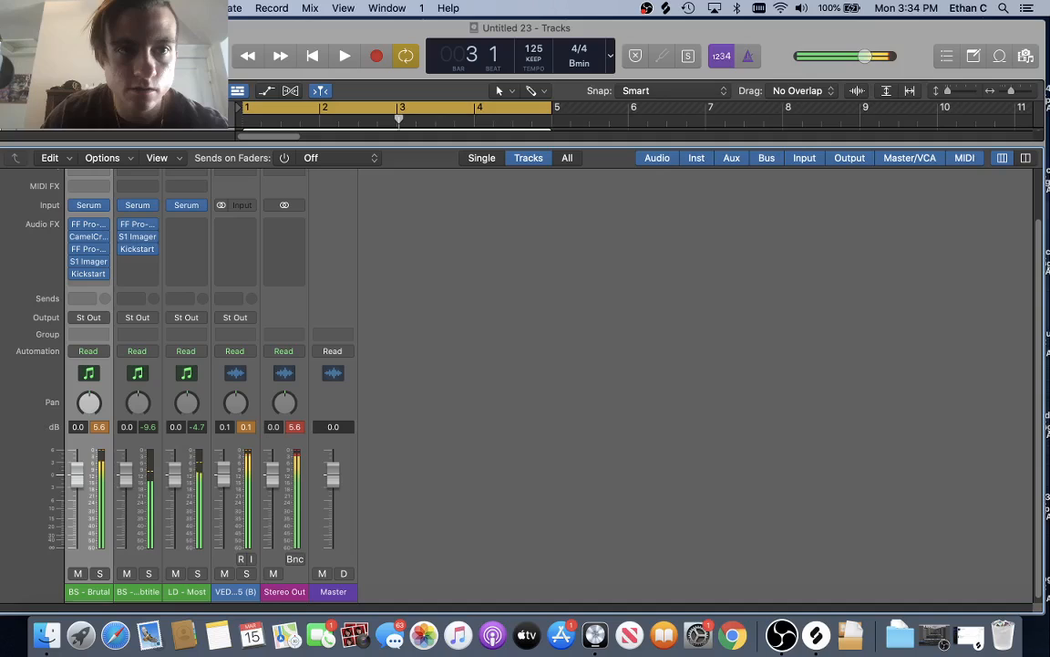
- Insert a stereo FF Pro-Q 3 on the LD - Most channel, load its low cut preset, and start playback
{"action": "left_click", "coordinate": [186, 223]}
{"action": "mouse_move", "coordinate": [205, 281]}
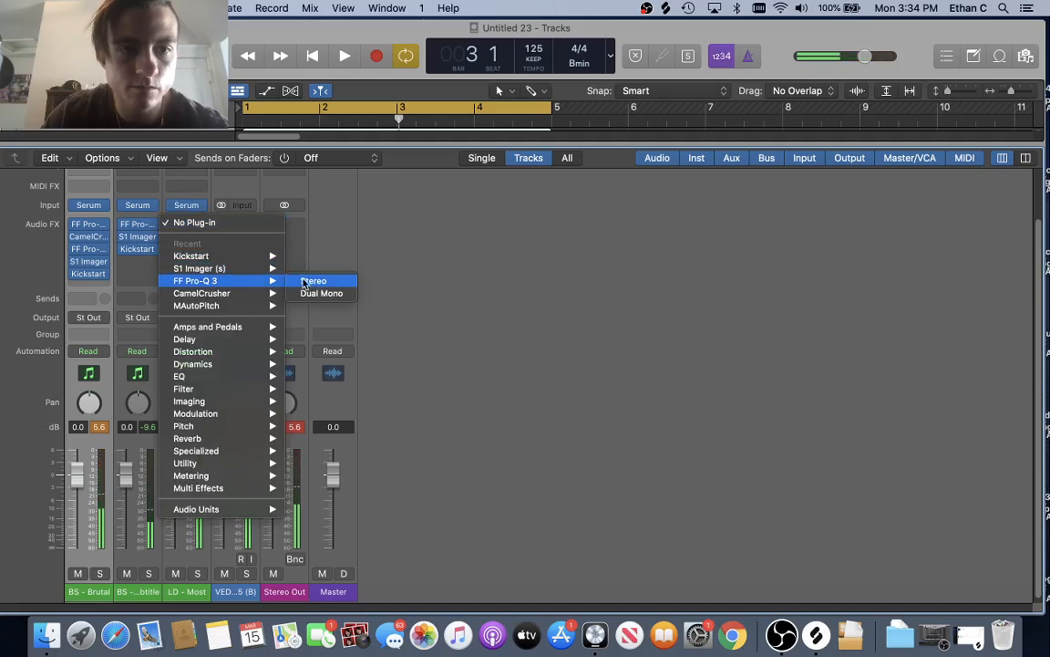
{"action": "left_click", "coordinate": [313, 281]}
{"action": "left_click", "coordinate": [420, 167]}
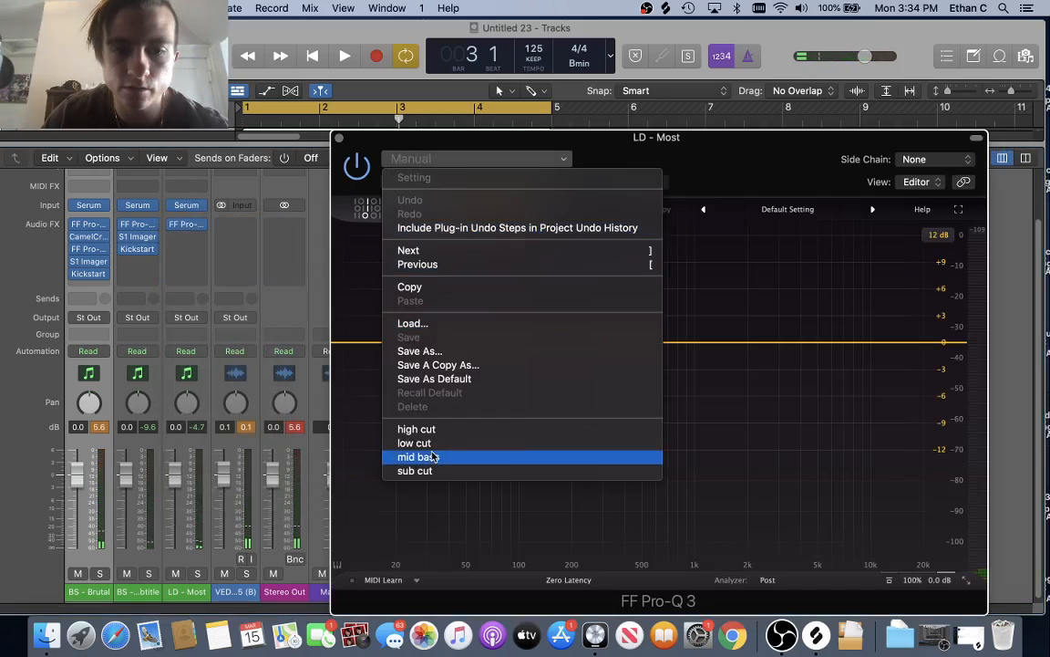
{"action": "left_click", "coordinate": [429, 443]}
{"action": "key", "text": "space"}
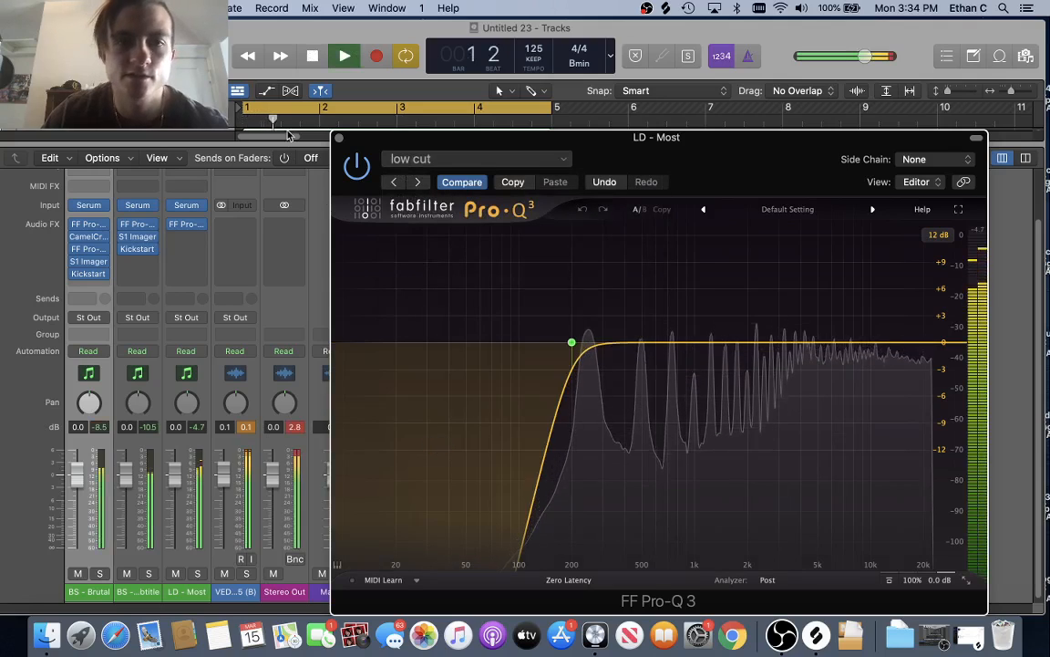
{"action": "key", "text": "super+w"}
- Add a stereo CamelCrusher after the equalizer on LD - Most and load its British Clean factory preset
{"action": "left_click", "coordinate": [186, 237]}
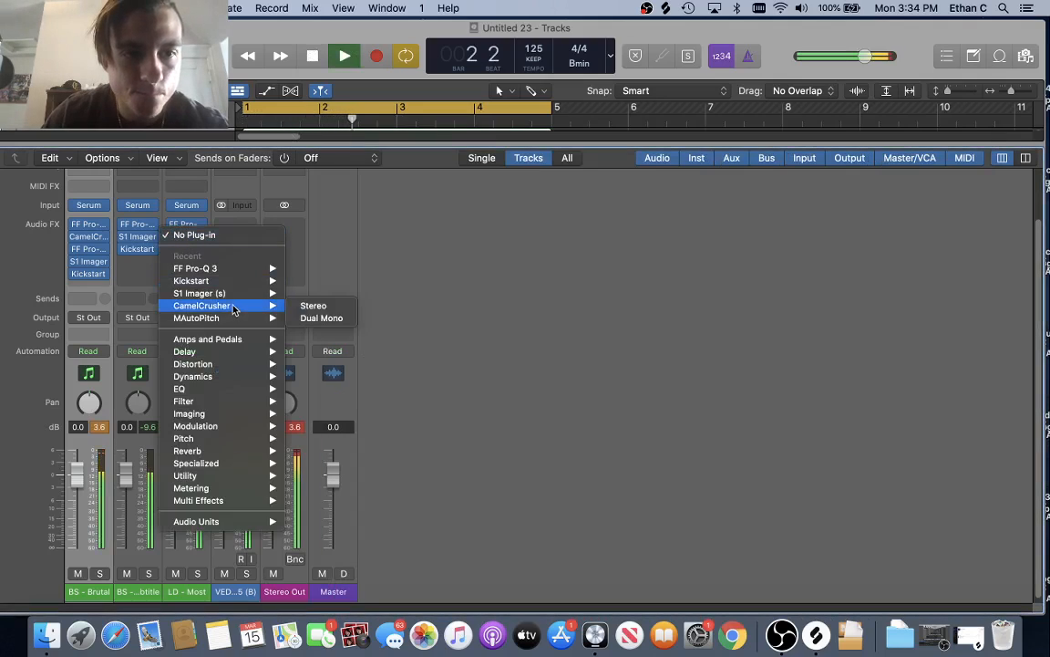
{"action": "mouse_move", "coordinate": [267, 310]}
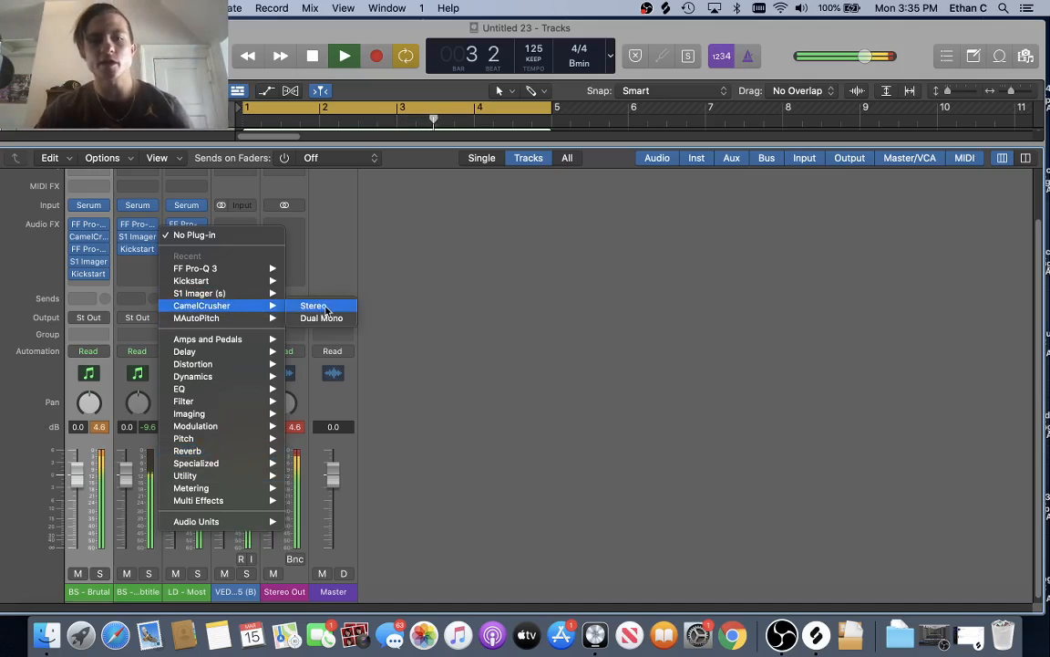
{"action": "left_click", "coordinate": [312, 305]}
{"action": "left_click", "coordinate": [497, 225]}
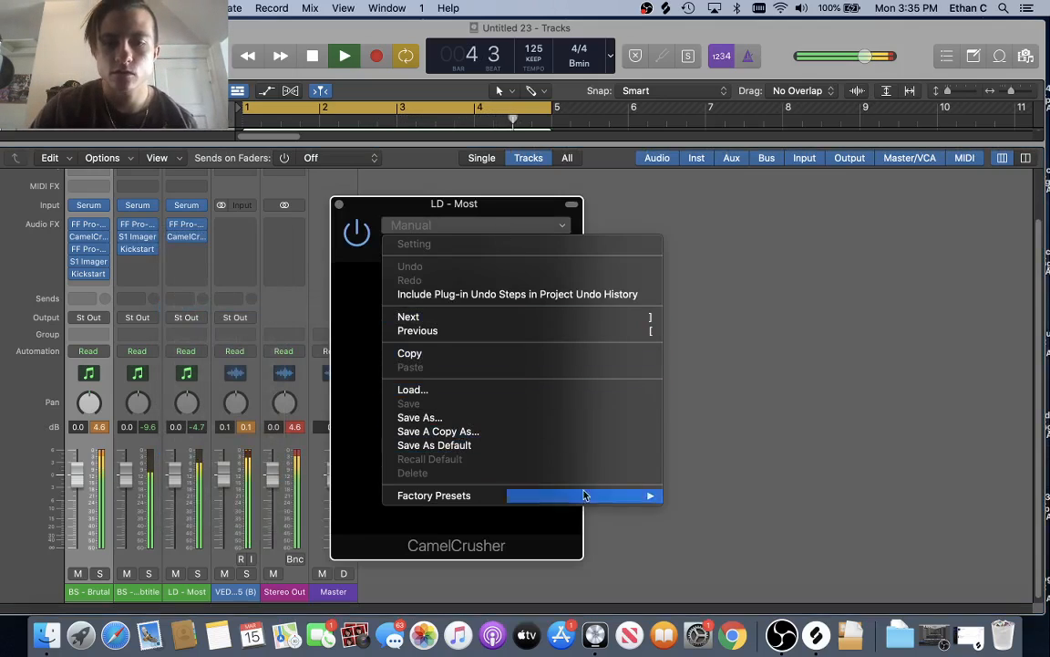
{"action": "mouse_move", "coordinate": [606, 495]}
{"action": "left_click", "coordinate": [714, 408]}
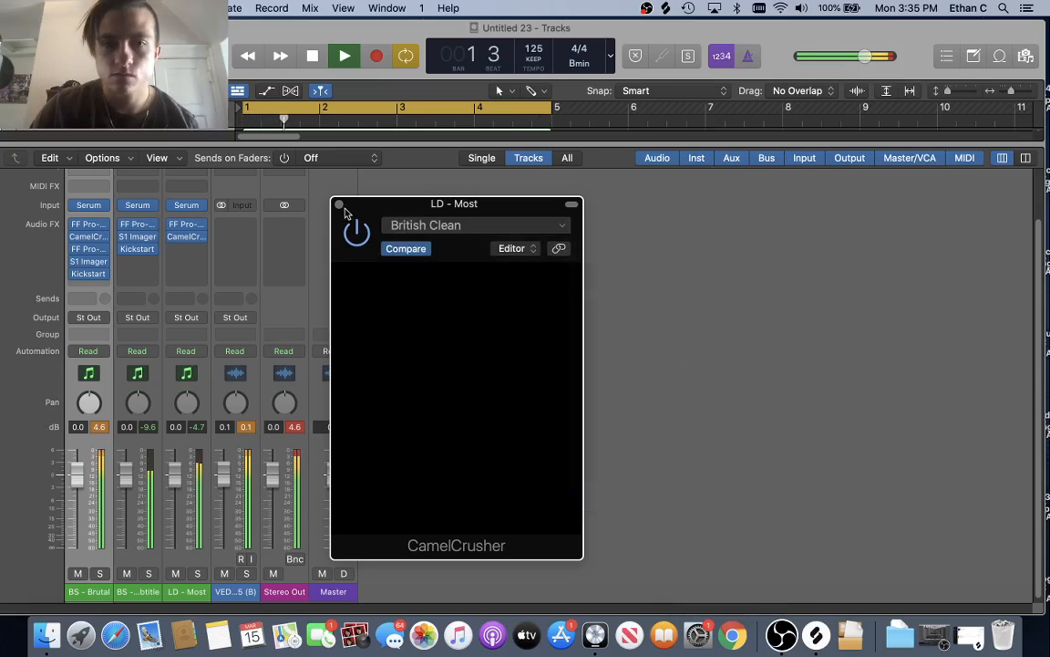
{"action": "key", "text": "super+w"}
- Add a second stereo FF Pro-Q 3 after CamelCrusher on the LD - Most channel, load its low cut preset, and close its window
{"action": "left_click", "coordinate": [180, 255]}
{"action": "mouse_move", "coordinate": [241, 293]}
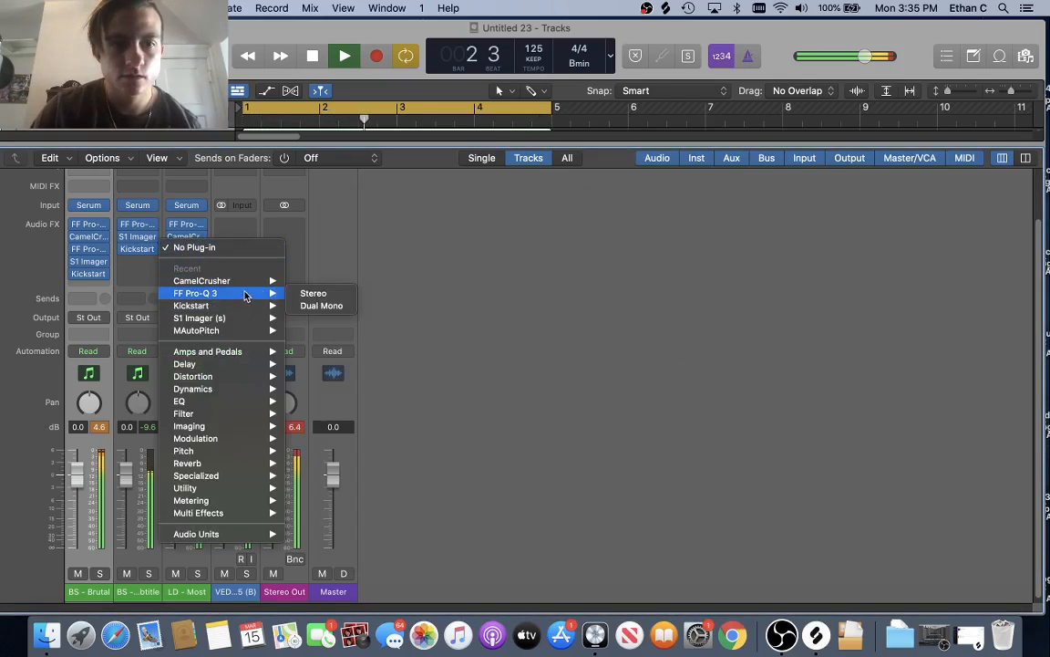
{"action": "left_click", "coordinate": [314, 294]}
{"action": "left_click", "coordinate": [429, 160]}
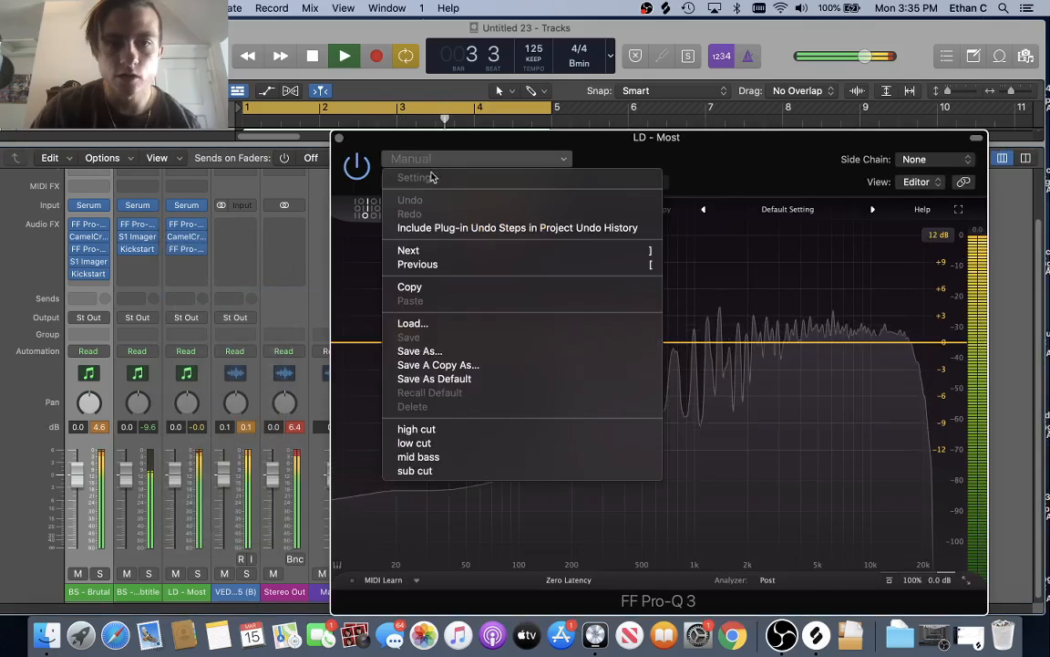
{"action": "left_click", "coordinate": [431, 442]}
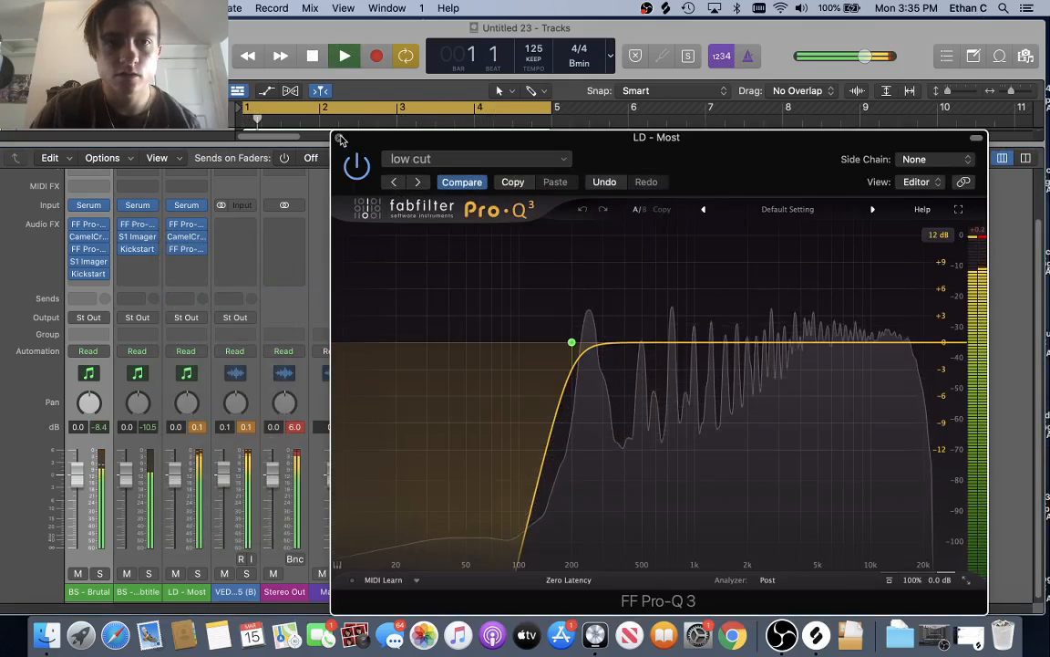
{"action": "key", "text": "super+w"}
- Add a stereo S1 Imager after the second equalizer on LD - Most, load the wide setting preset, and close its window
{"action": "left_click", "coordinate": [187, 264]}
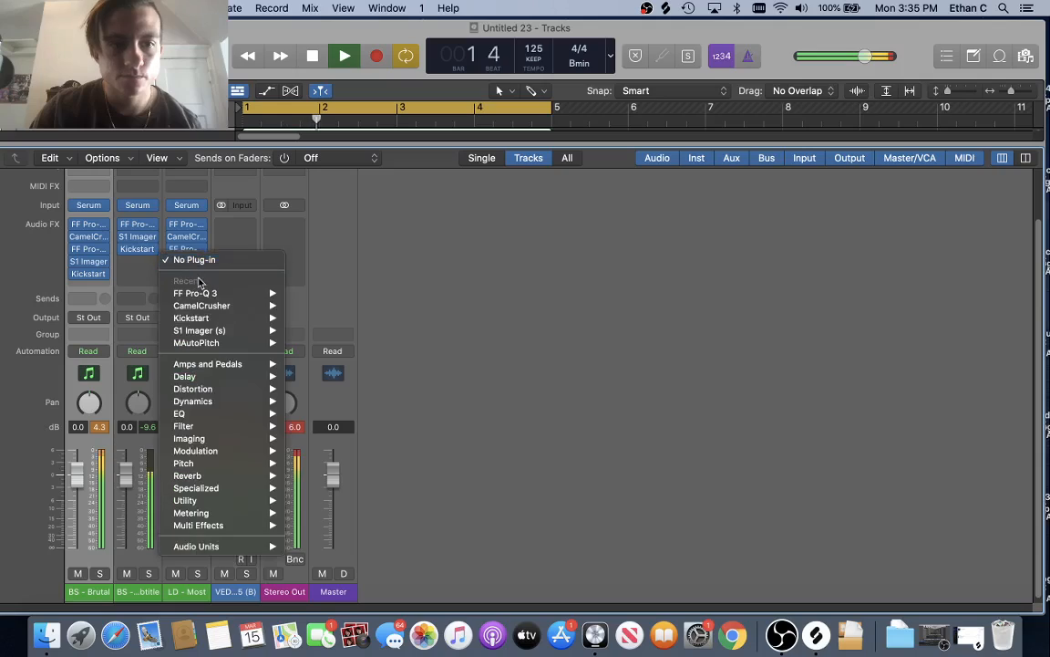
{"action": "left_click", "coordinate": [379, 250]}
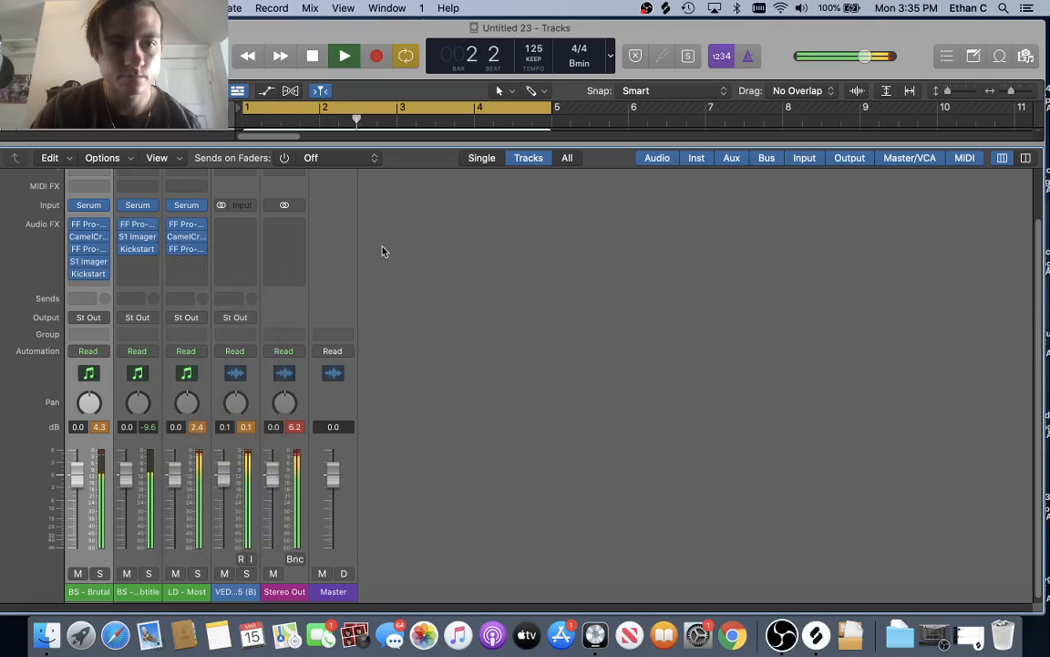
{"action": "left_click", "coordinate": [186, 261]}
{"action": "mouse_move", "coordinate": [230, 318]}
{"action": "left_click", "coordinate": [313, 330]}
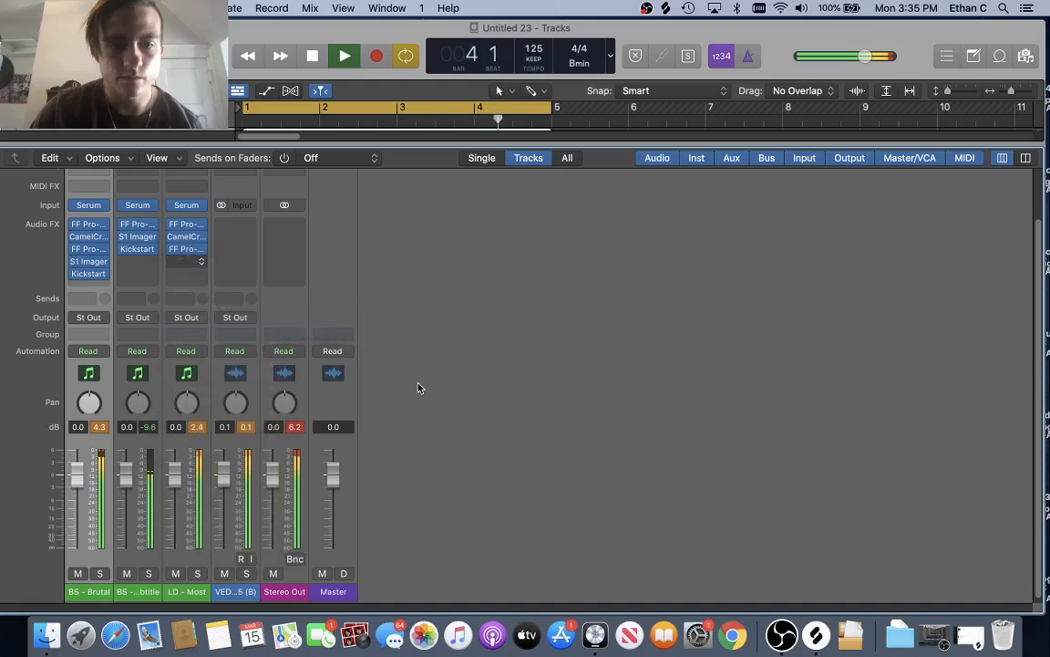
{"action": "left_click", "coordinate": [432, 232]}
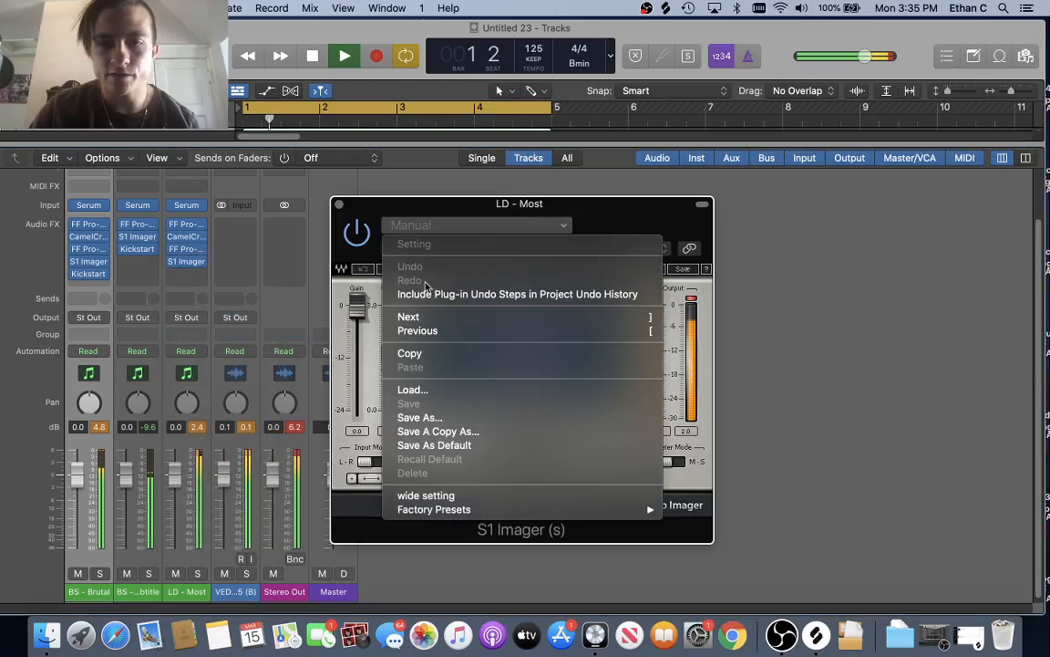
{"action": "left_click", "coordinate": [429, 494]}
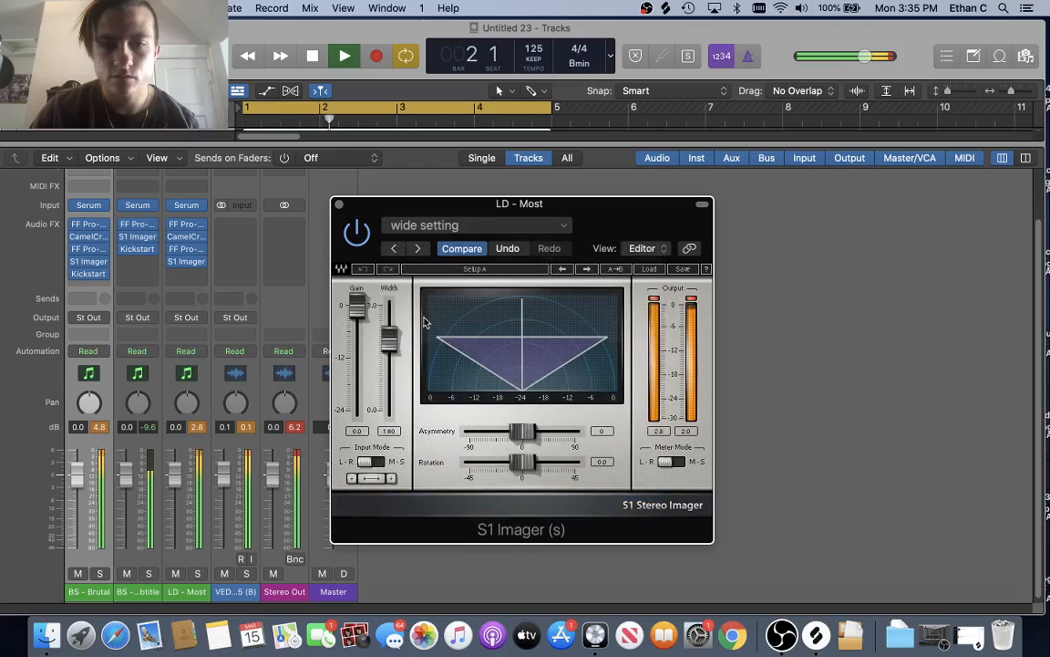
{"action": "left_click", "coordinate": [339, 204]}
- Add Kickstart after S1 Imager on LD - Most, close its window, hide the mixer, and stop playback
{"action": "left_click", "coordinate": [187, 282]}
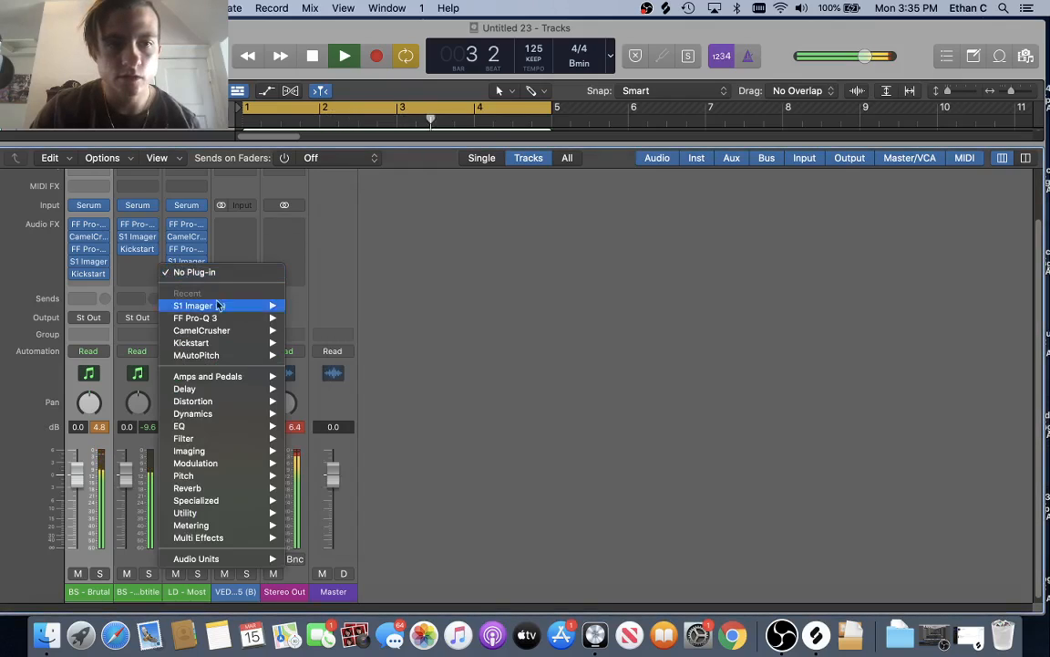
{"action": "mouse_move", "coordinate": [254, 346]}
{"action": "left_click", "coordinate": [315, 343]}
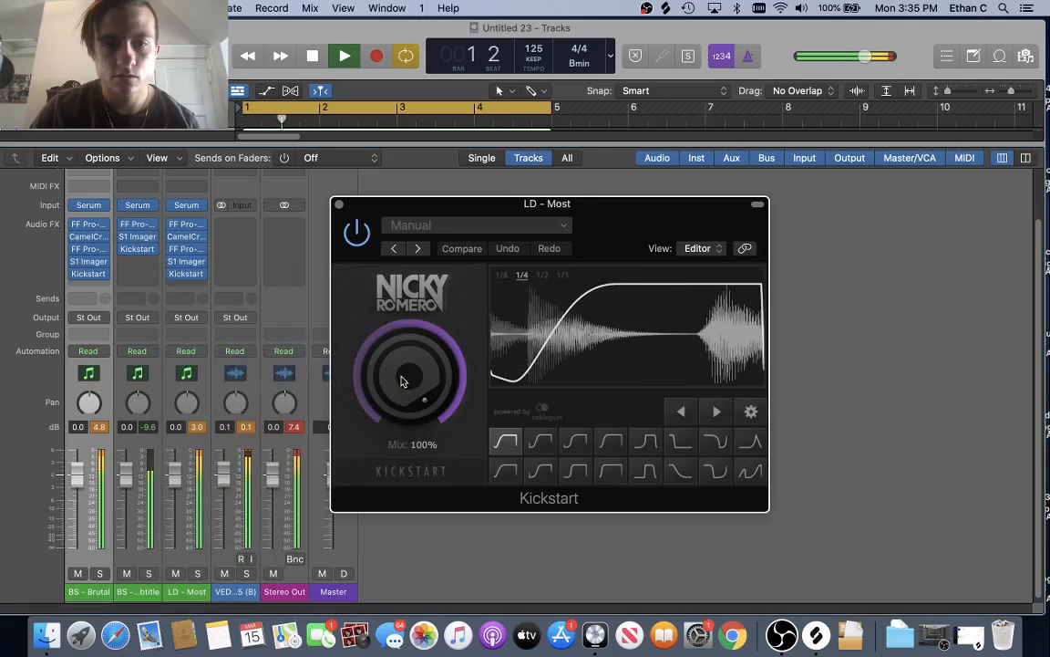
{"action": "left_click", "coordinate": [340, 205]}
{"action": "key", "text": "x"}
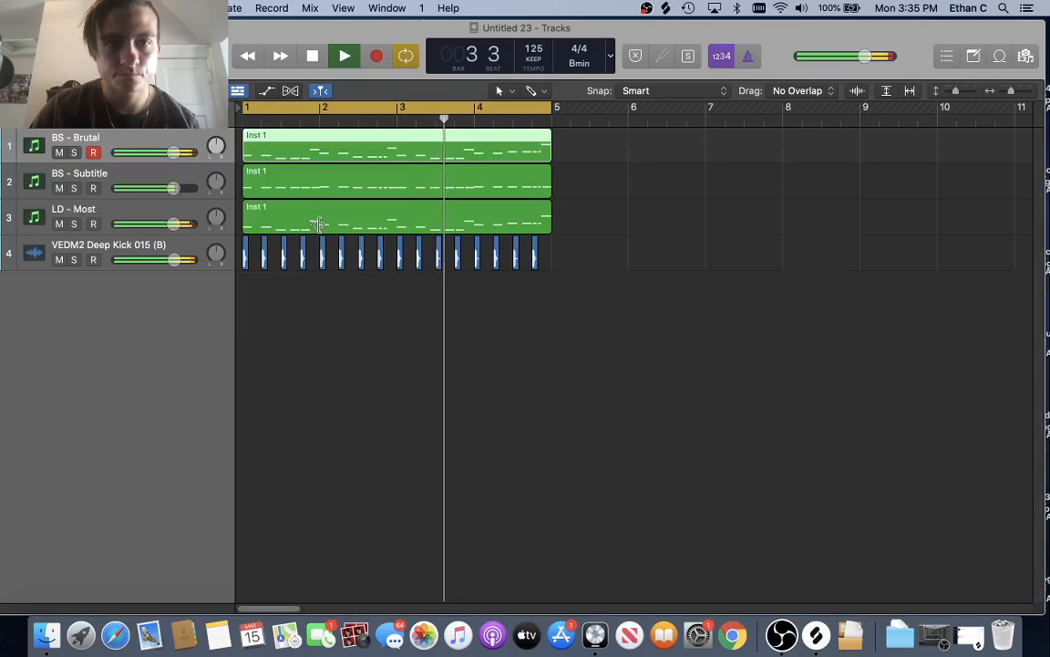
{"action": "key", "text": "space"}
- Switch to Splice and list the library's drum samples filtered by claps, with its window moved fully into view
{"action": "left_click", "coordinate": [816, 634]}
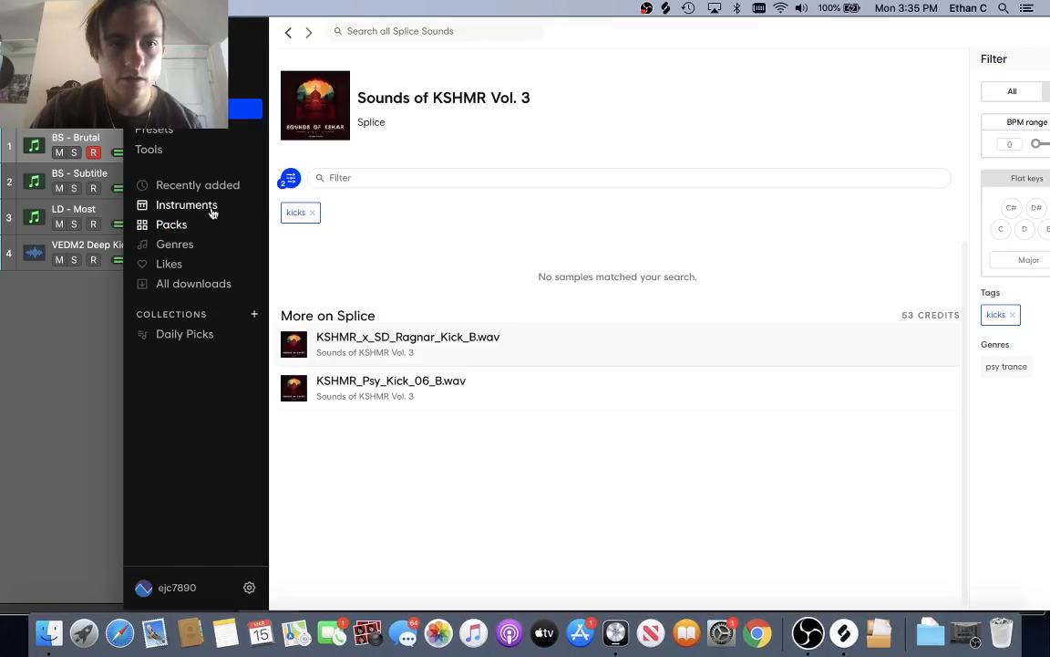
{"action": "left_click", "coordinate": [212, 208]}
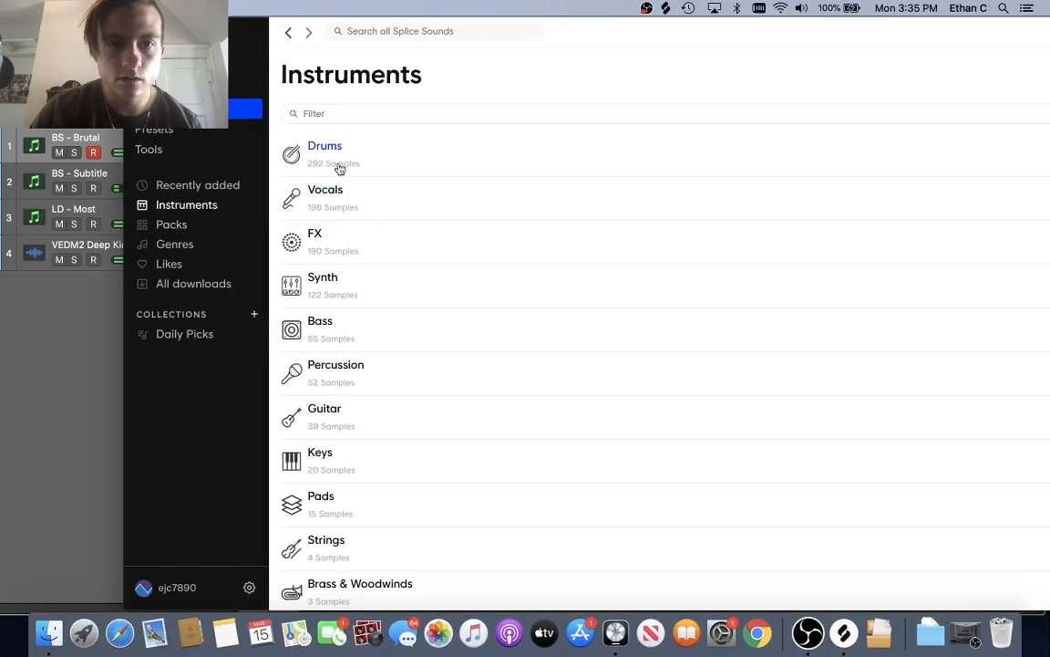
{"action": "left_click", "coordinate": [340, 170]}
{"action": "left_click_drag", "start_coordinate": [224, 42], "coordinate": [347, 85]}
{"action": "left_click", "coordinate": [591, 185]}
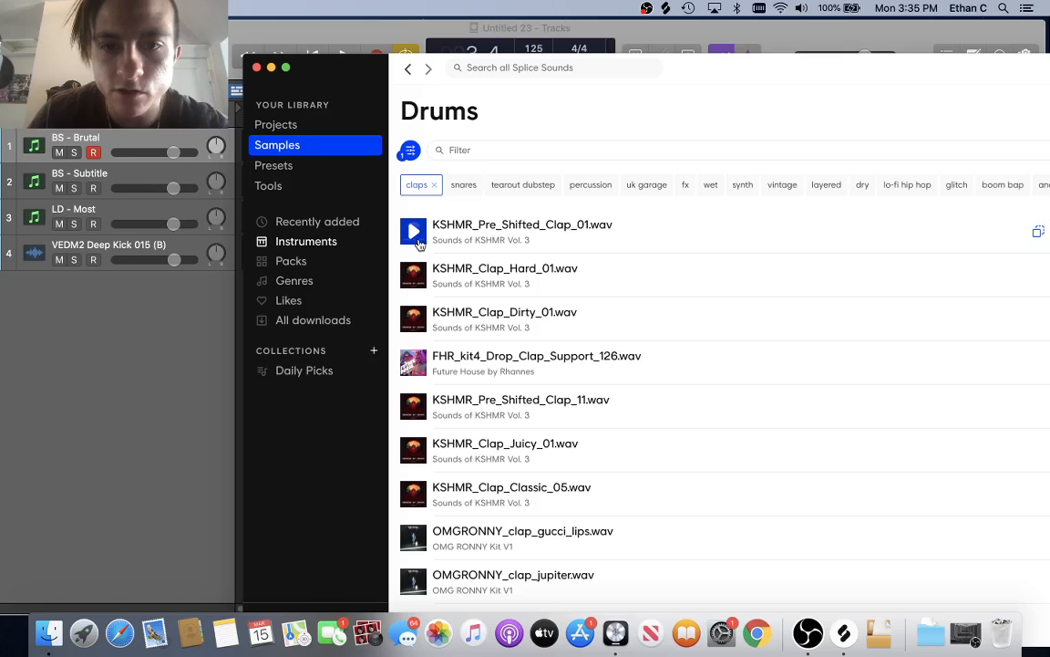
- Browse the claps and place KSHMR_Clap_Classic_05.wav on a new track below the kick at beat 2 of bar 1
{"action": "scroll", "coordinate": [421, 248], "scroll_direction": "down", "scroll_amount": 3}
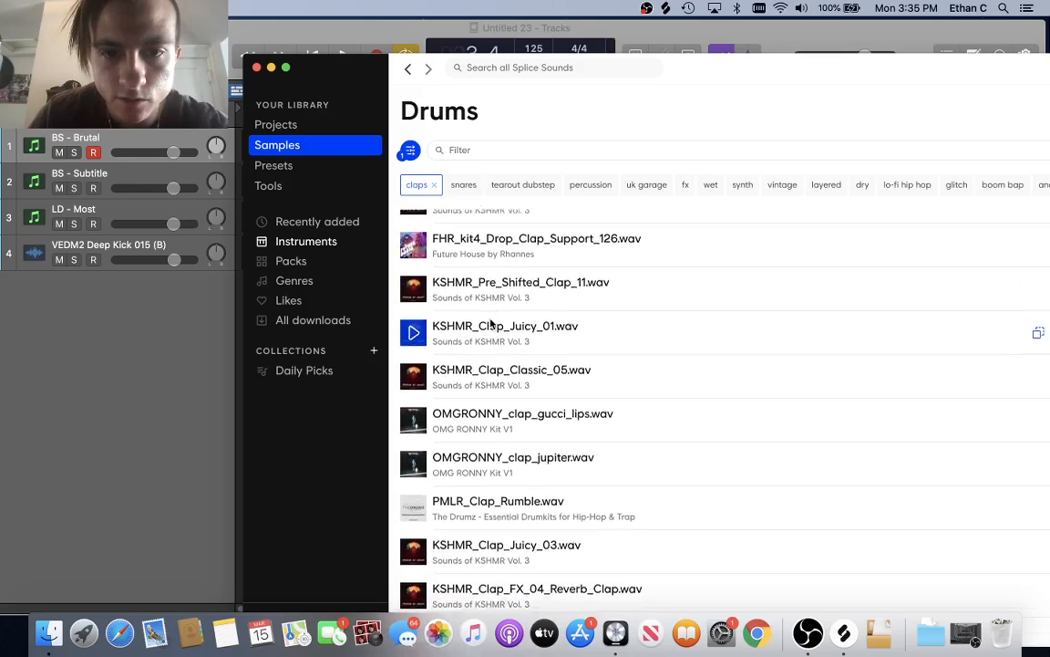
{"action": "scroll", "coordinate": [427, 260], "scroll_direction": "up", "scroll_amount": 3}
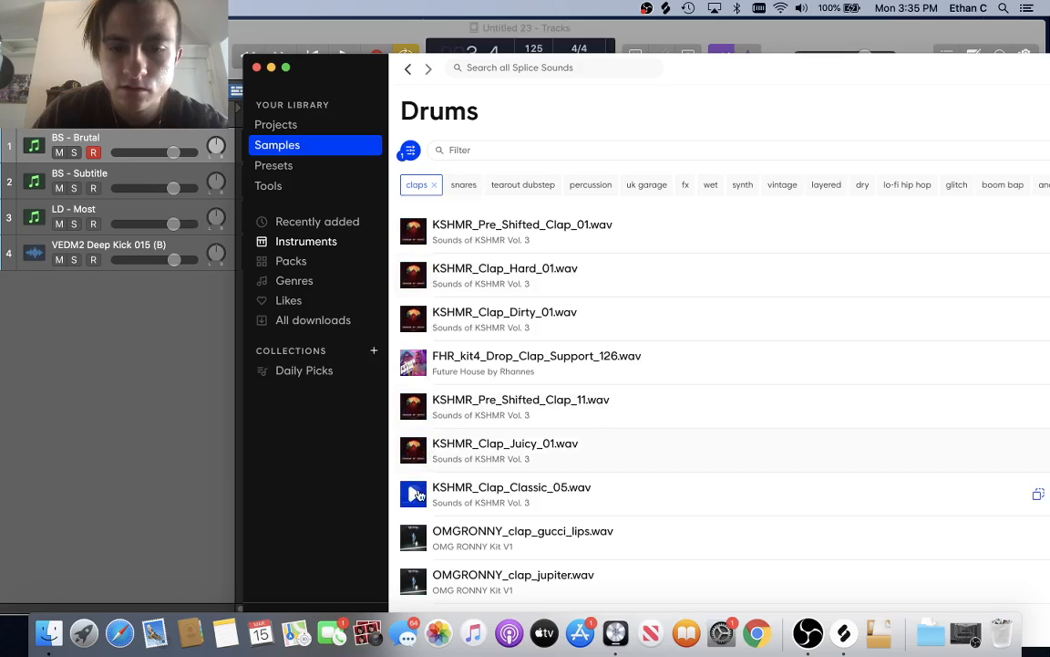
{"action": "left_click_drag", "start_coordinate": [346, 103], "coordinate": [685, 96]}
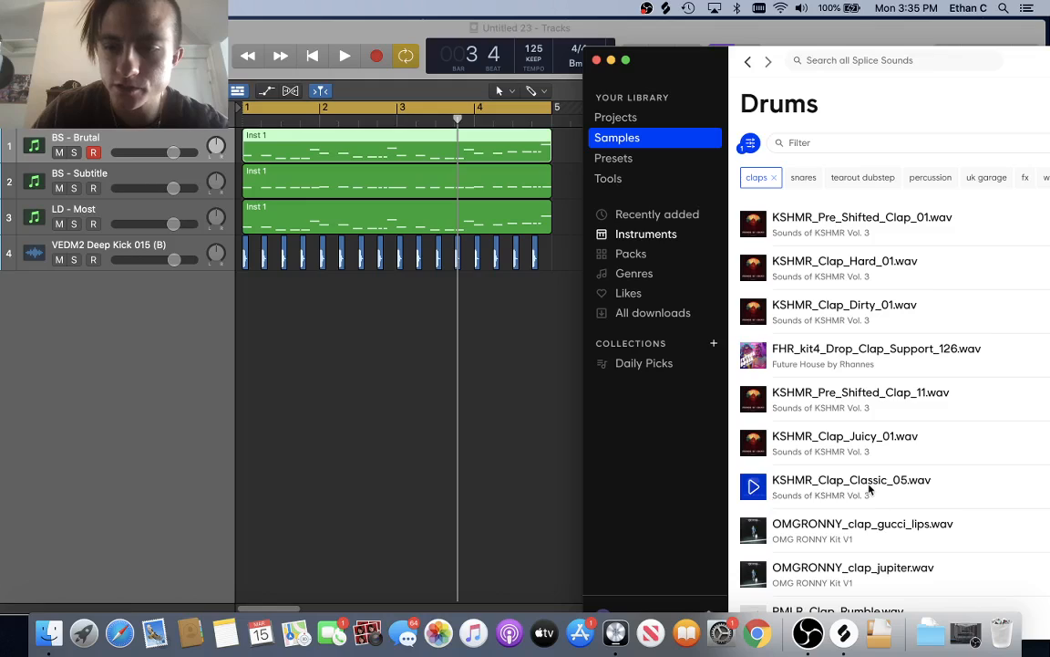
{"action": "left_click_drag", "start_coordinate": [814, 483], "coordinate": [264, 297]}
{"action": "left_click", "coordinate": [612, 61]}
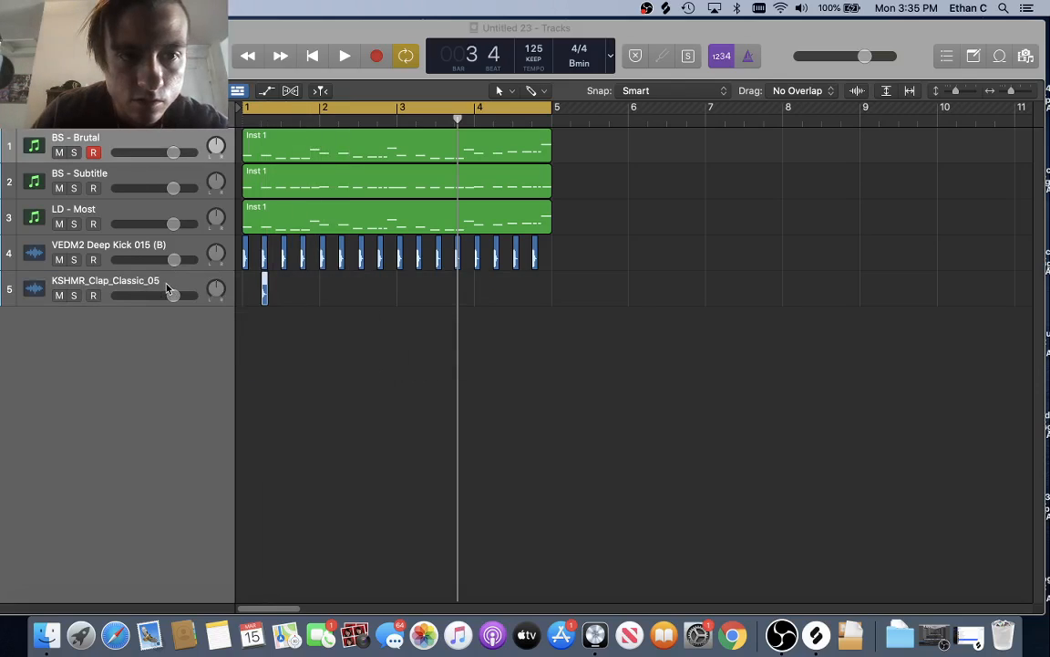
- Repeat the clap on beats 2 and 4 across all four bars, and play the loop
{"action": "left_click", "coordinate": [167, 289]}
{"action": "left_click", "coordinate": [300, 120]}
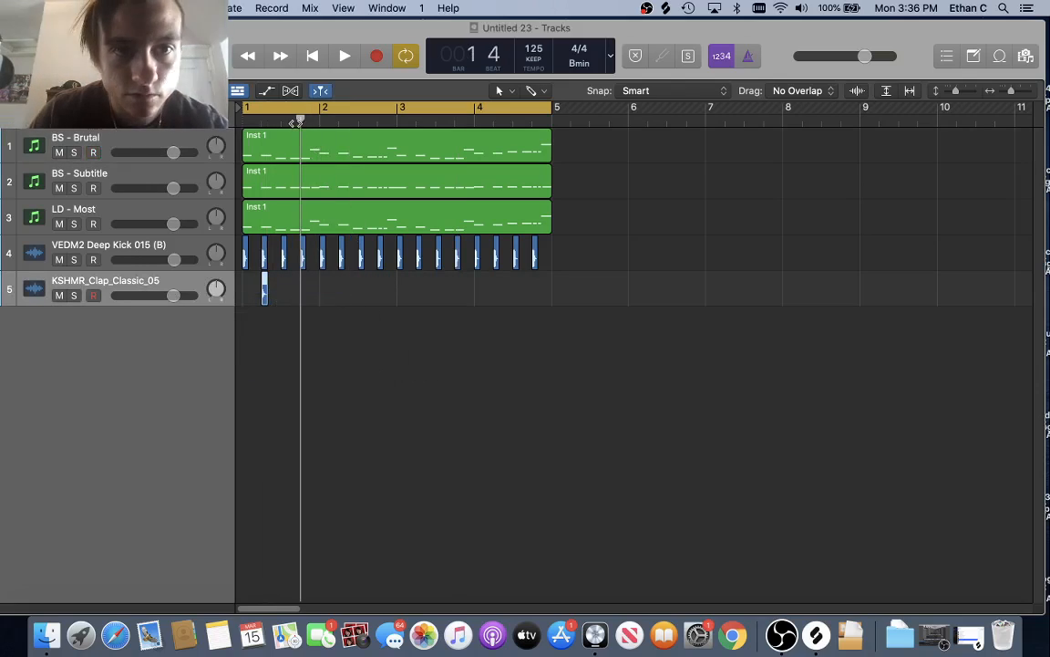
{"action": "key", "text": "super+v"}
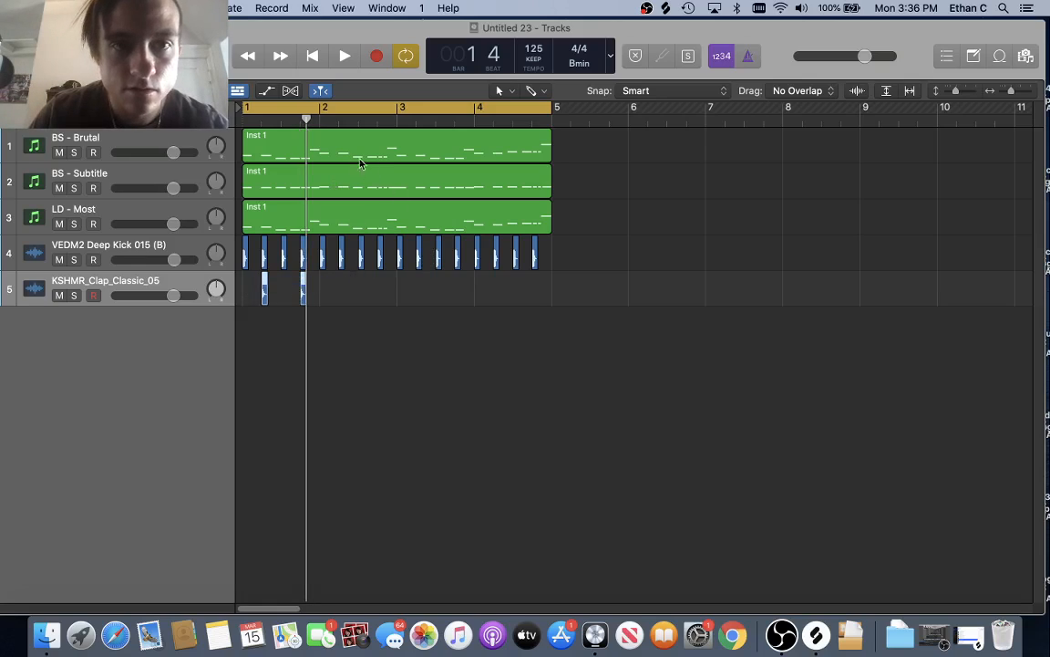
{"action": "key", "text": "super+v"}
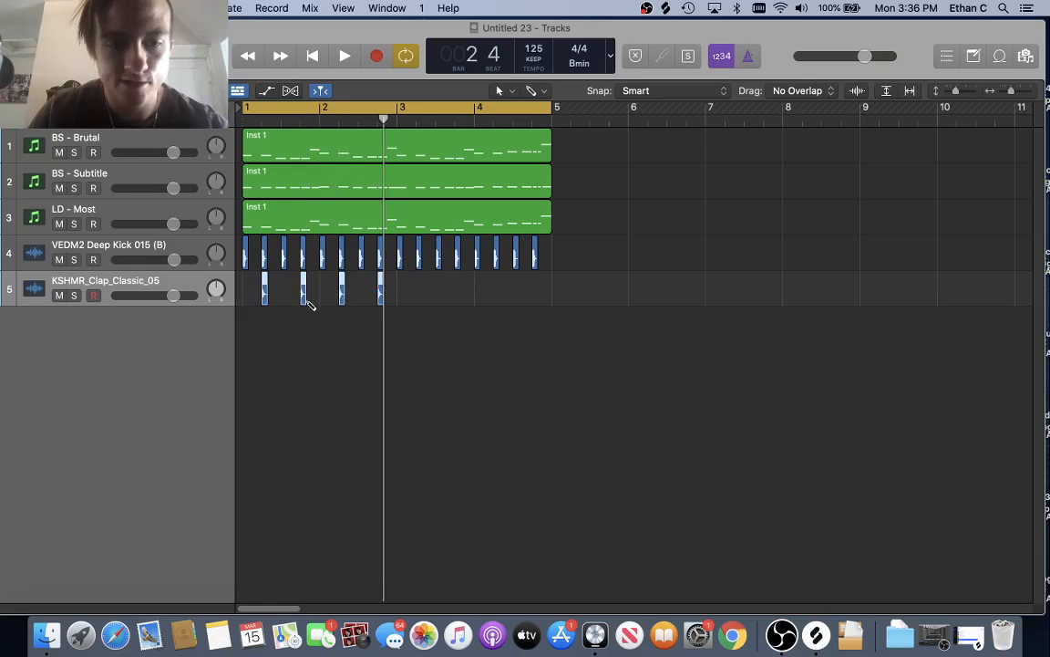
{"action": "key", "text": "super+v"}
{"action": "key", "text": "super+v"}
{"action": "key", "text": "super+v"}
{"action": "key", "text": "super+v"}
{"action": "key", "text": "space"}
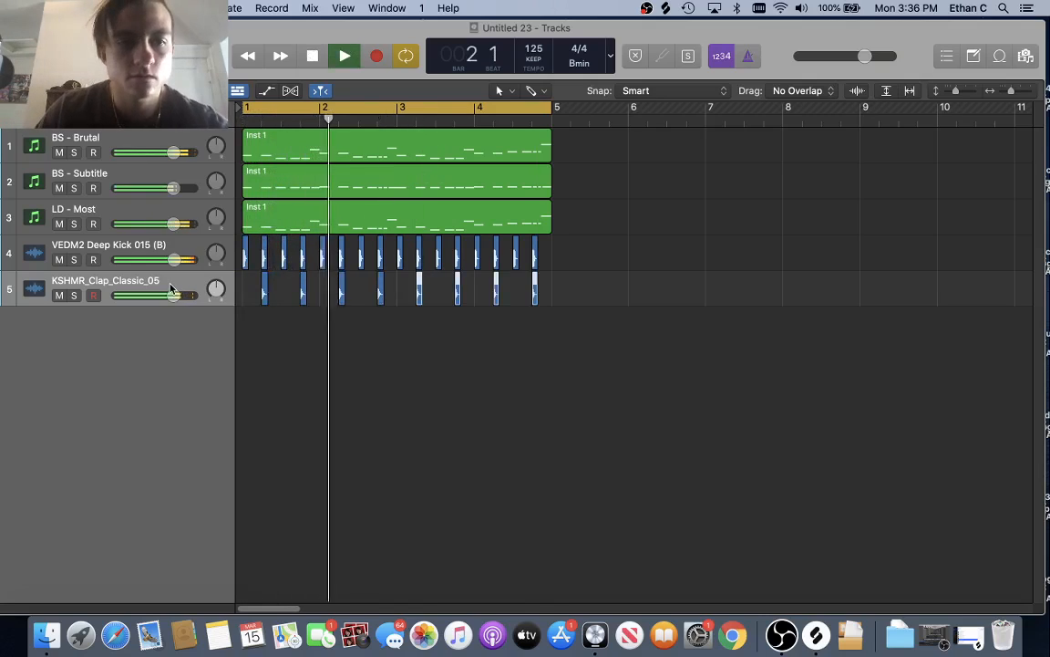
- Insert a stereo S1 Imager on the VEDM2 Deep Kick channel, reduce its width to minimum, restart playback, and close its window
{"action": "key", "text": "x"}
{"action": "scroll", "coordinate": [329, 273], "scroll_direction": "up", "scroll_amount": 2}
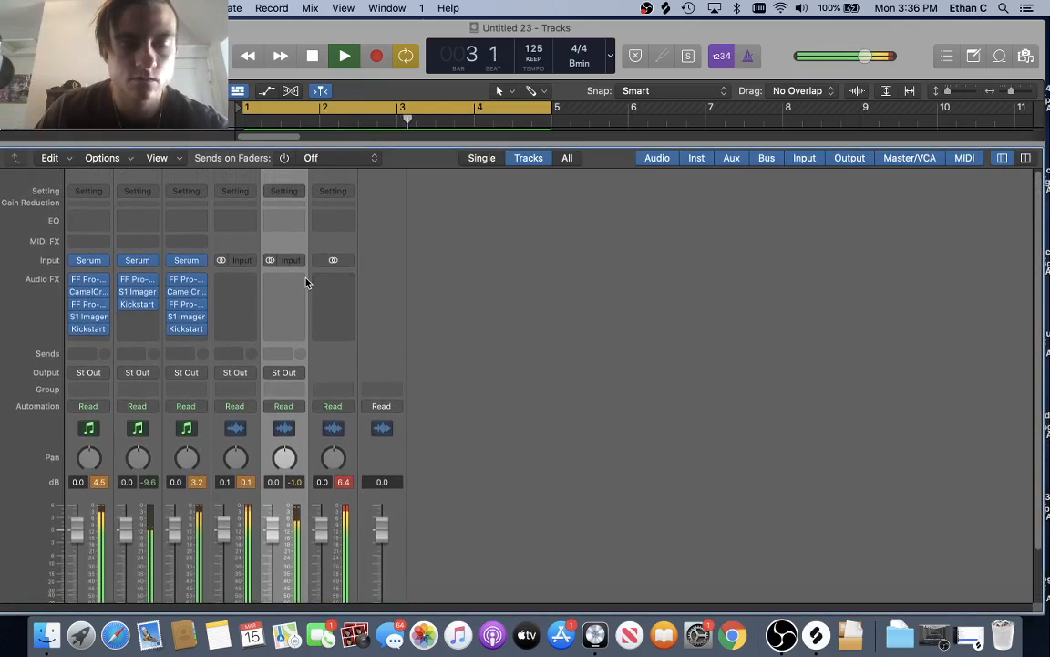
{"action": "left_click", "coordinate": [242, 282]}
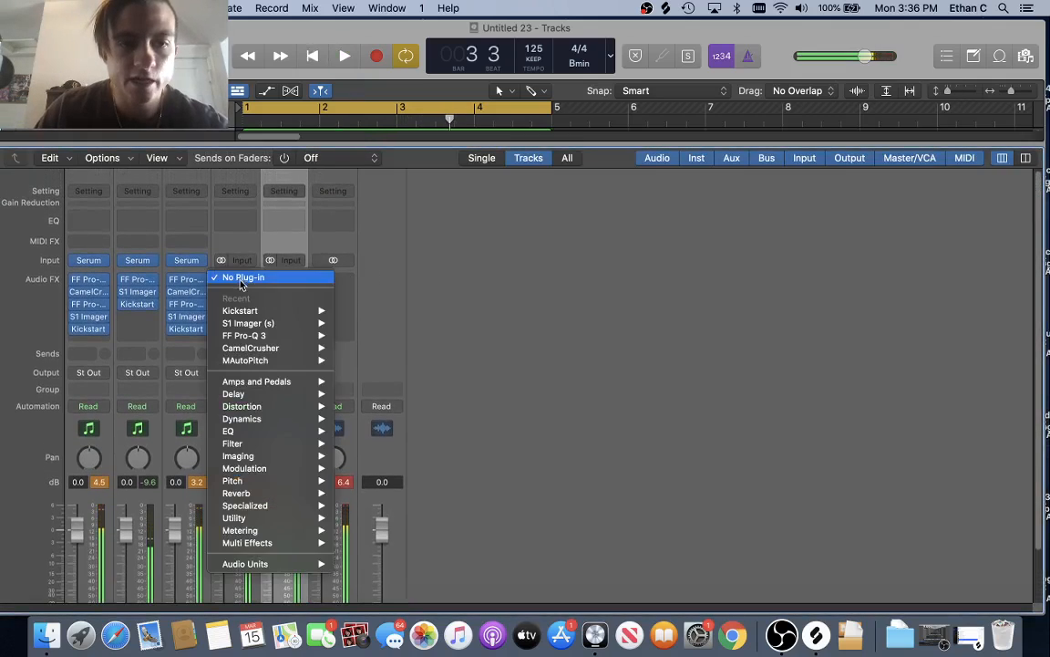
{"action": "left_click", "coordinate": [355, 324]}
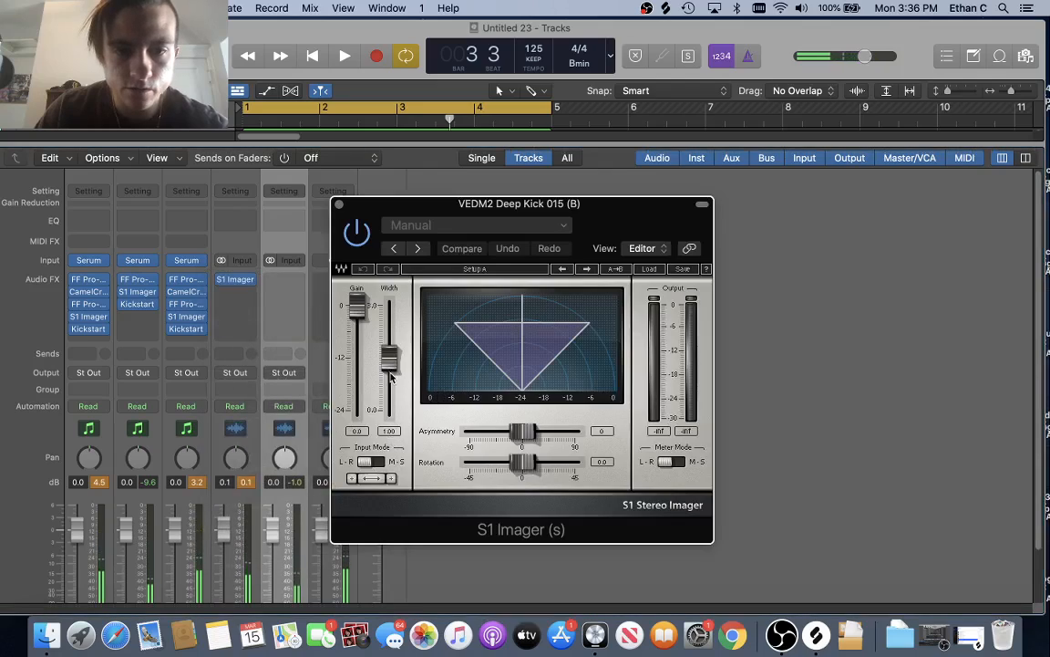
{"action": "left_click_drag", "start_coordinate": [391, 366], "coordinate": [390, 421]}
{"action": "key", "text": "space"}
{"action": "left_click", "coordinate": [340, 204]}
- Insert a stereo FF Pro-Q 3 on the KSHMR_Clap_Classic_05 channel, load its low cut preset, and close its window
{"action": "left_click", "coordinate": [283, 280]}
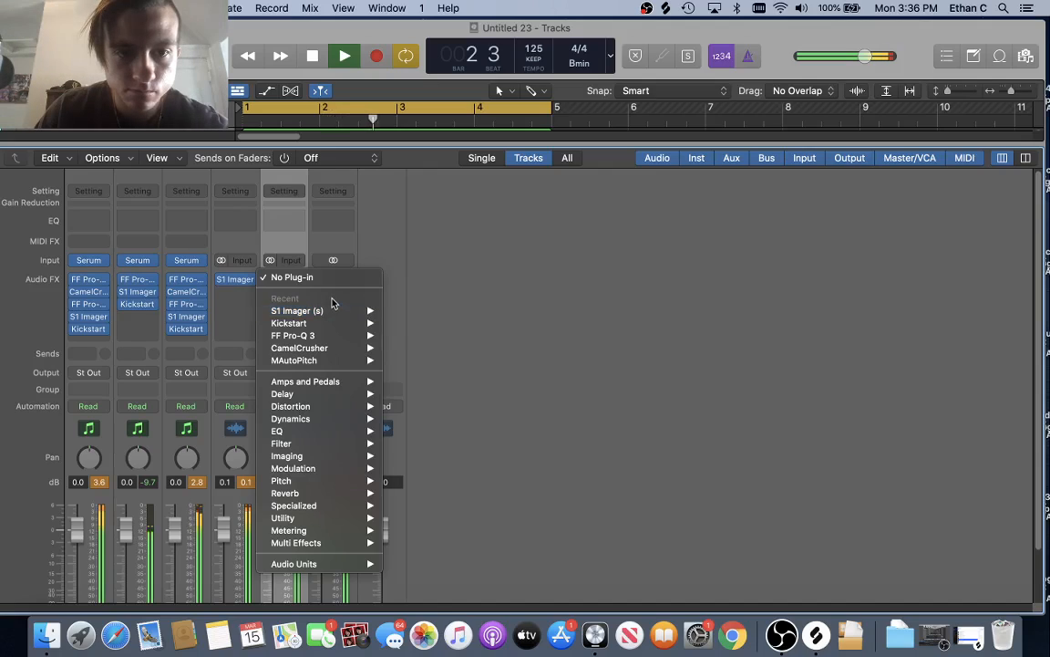
{"action": "mouse_move", "coordinate": [332, 315]}
{"action": "mouse_move", "coordinate": [337, 335]}
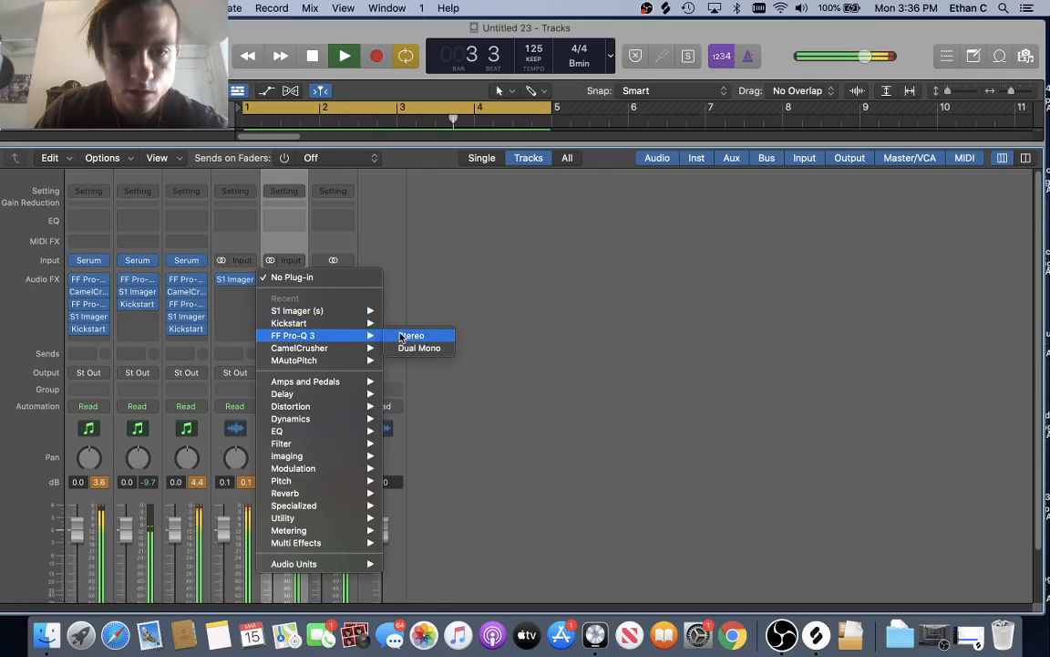
{"action": "left_click", "coordinate": [410, 333]}
{"action": "left_click", "coordinate": [423, 160]}
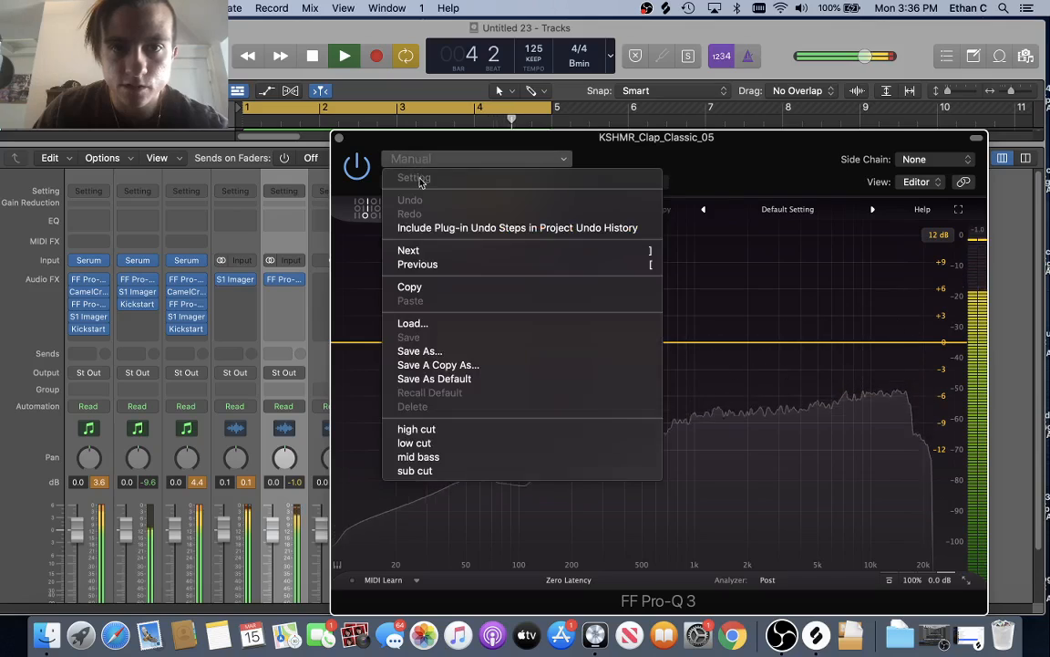
{"action": "left_click", "coordinate": [416, 444]}
{"action": "left_click", "coordinate": [338, 138]}
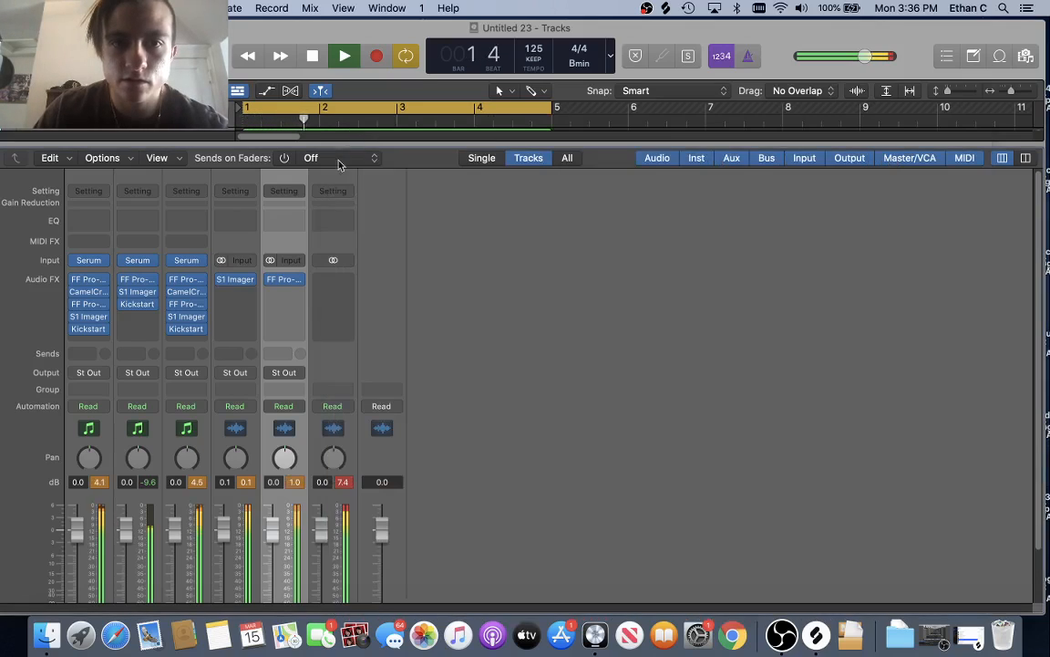
- Add a stereo ValhallaRoom after the clap's equalizer, load the clap reverb preset, set depth to 20.3%, and close its window
{"action": "left_click", "coordinate": [282, 297]}
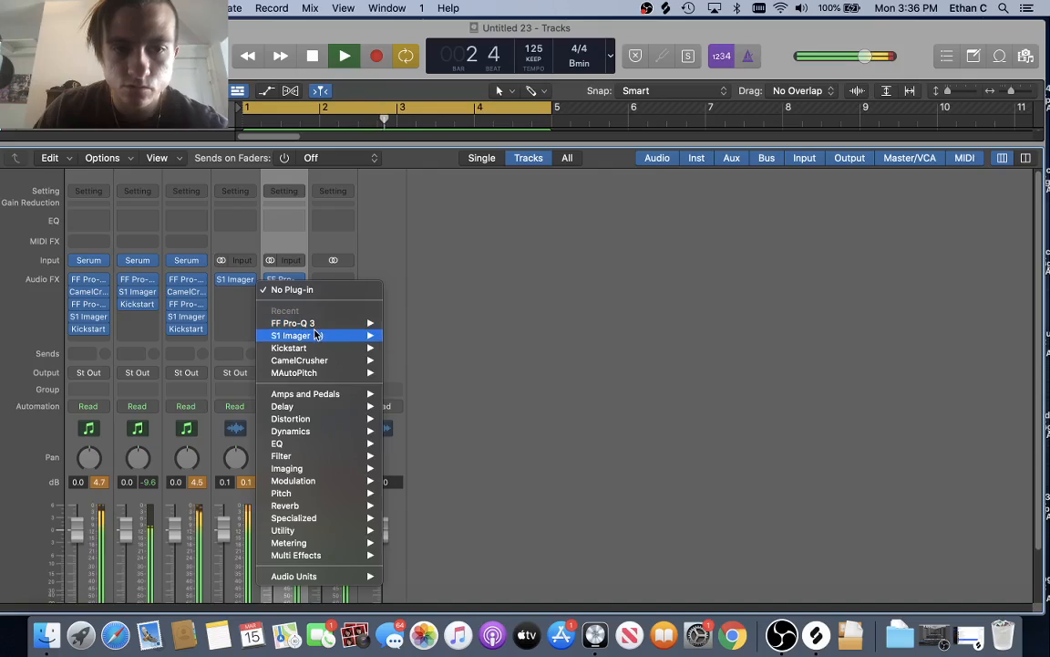
{"action": "mouse_move", "coordinate": [320, 366]}
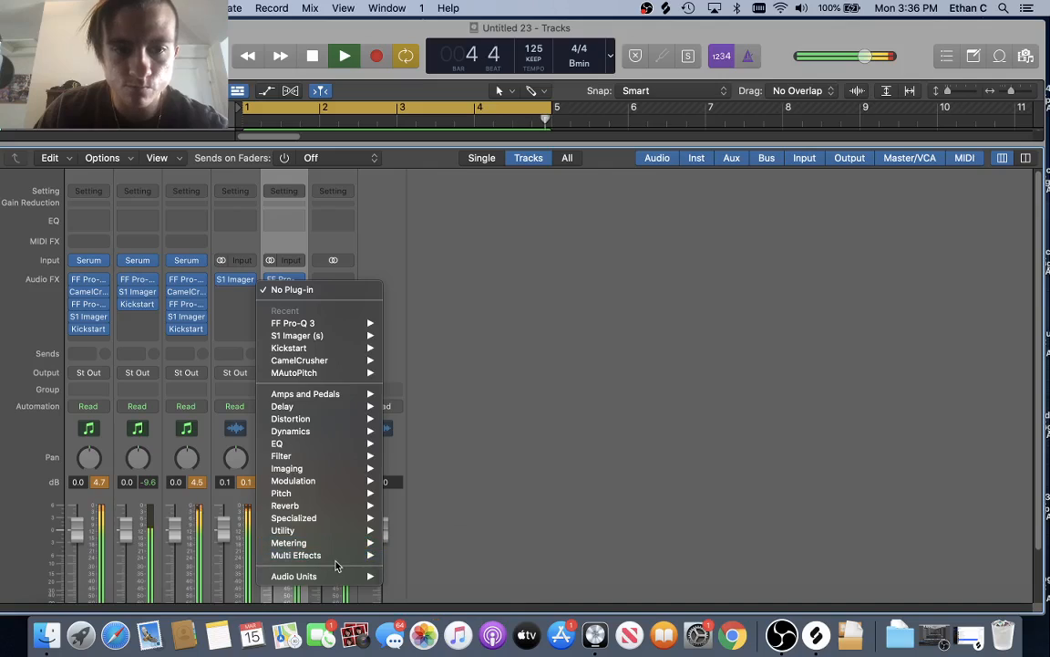
{"action": "mouse_move", "coordinate": [336, 571]}
{"action": "mouse_move", "coordinate": [456, 577]}
{"action": "mouse_move", "coordinate": [542, 580]}
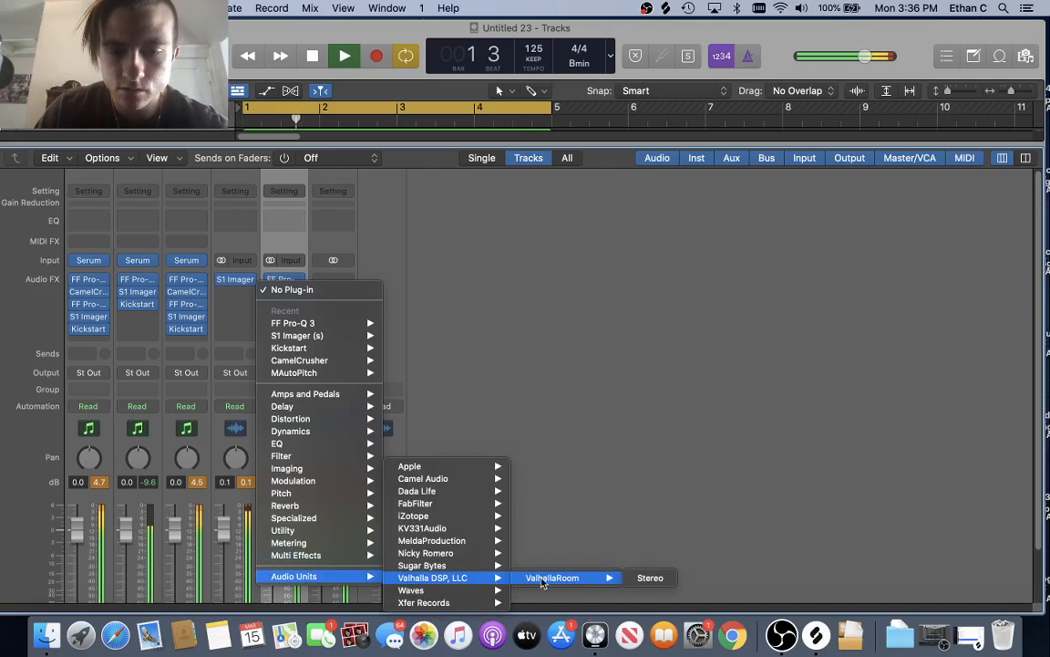
{"action": "left_click", "coordinate": [649, 578]}
{"action": "left_click", "coordinate": [710, 538]}
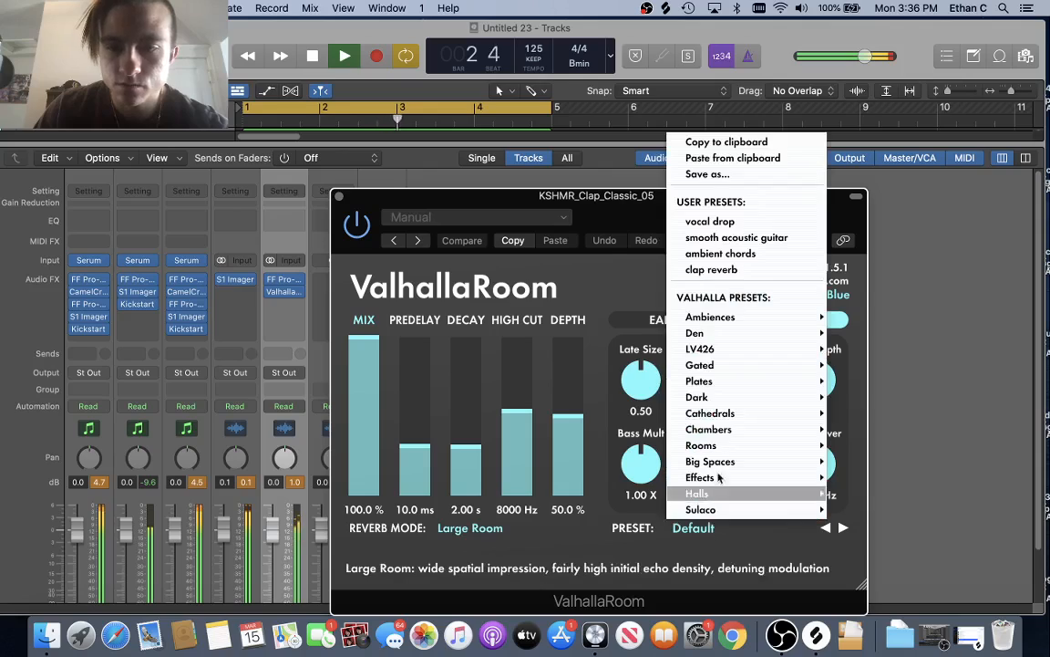
{"action": "left_click", "coordinate": [729, 278]}
{"action": "left_click_drag", "start_coordinate": [575, 490], "coordinate": [575, 466]}
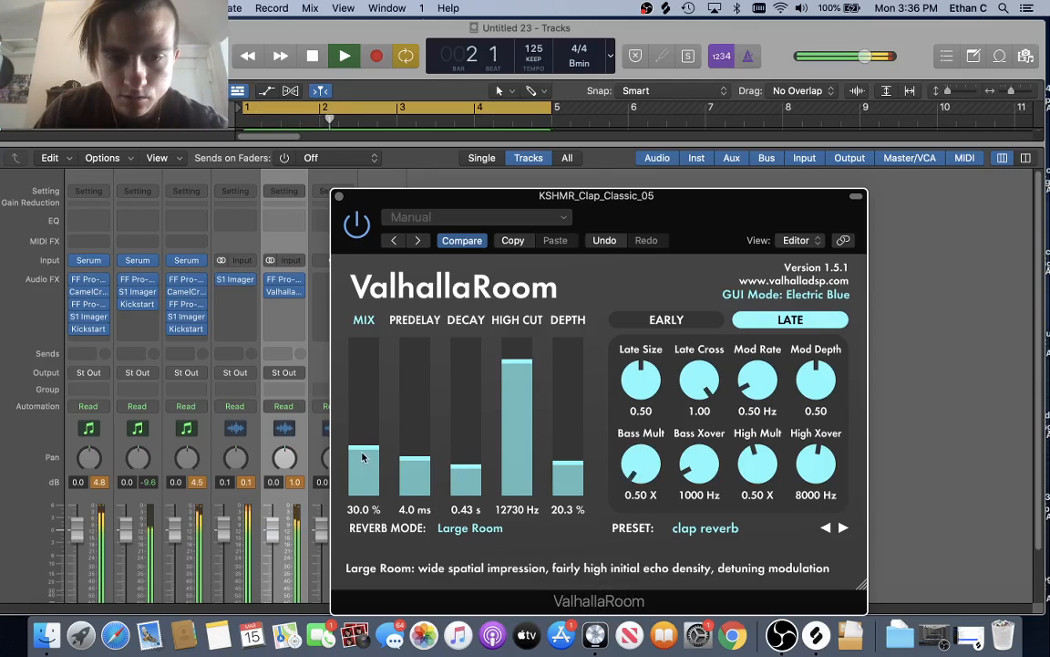
{"action": "left_click", "coordinate": [337, 195]}
- Add a stereo S1 Imager after the reverb on the KSHMR_Clap_Classic_05 channel, load its wide setting preset, and close its window
{"action": "left_click", "coordinate": [290, 304]}
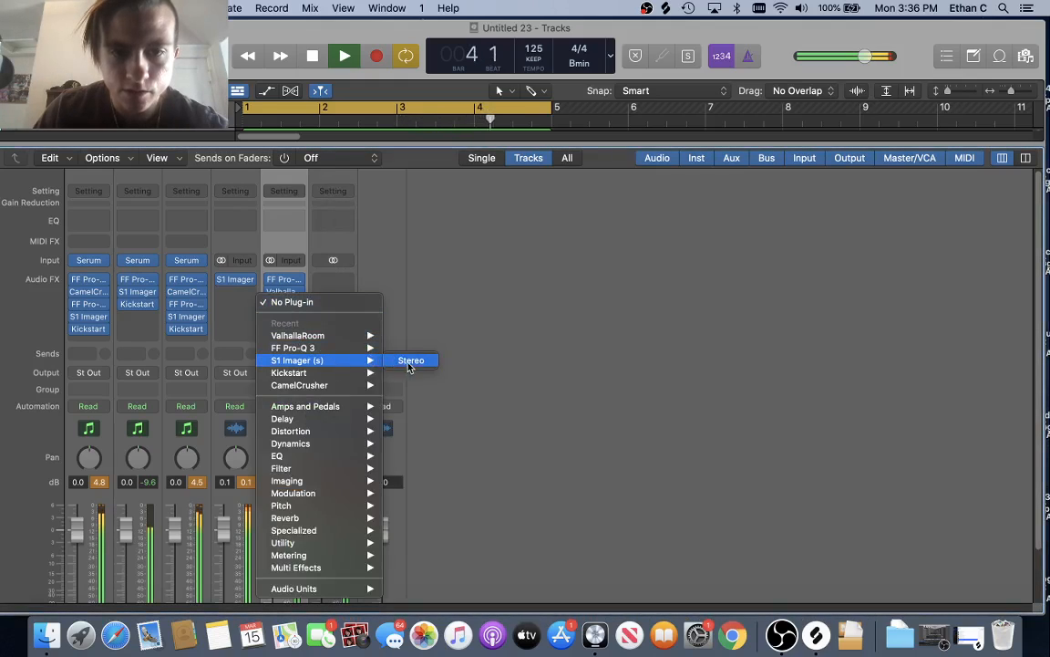
{"action": "left_click", "coordinate": [409, 361]}
{"action": "left_click", "coordinate": [445, 228]}
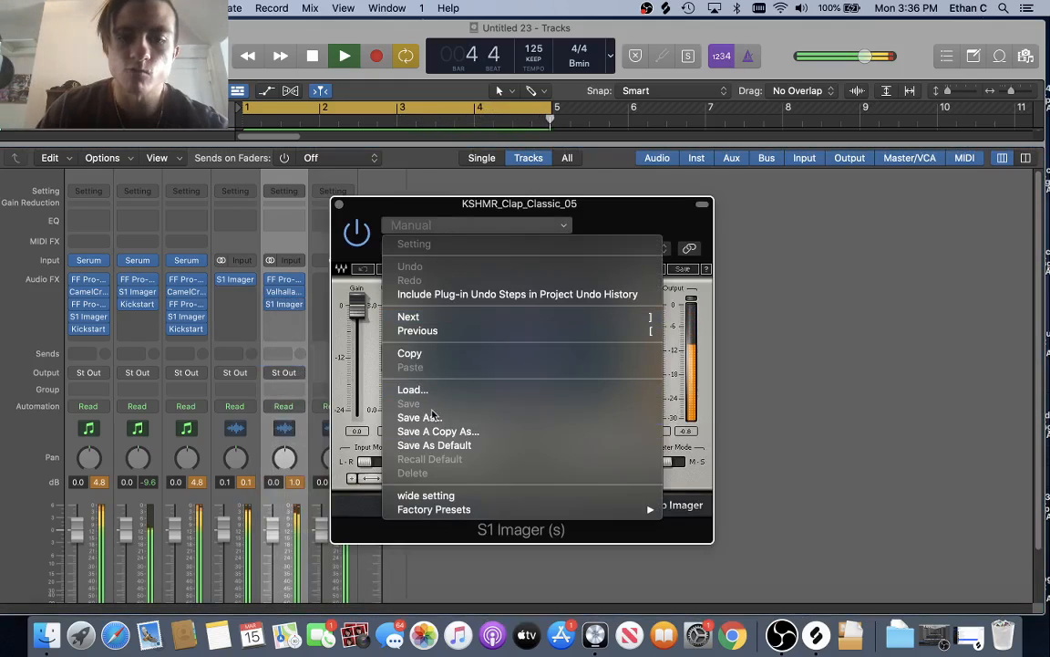
{"action": "left_click", "coordinate": [425, 496]}
{"action": "left_click", "coordinate": [339, 206]}
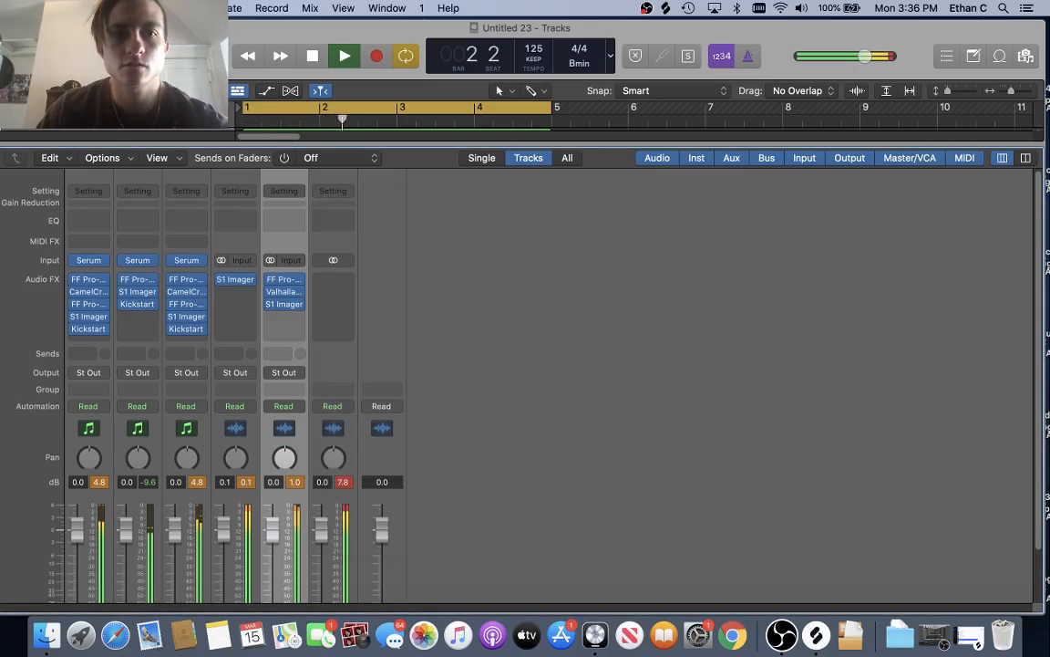
{"action": "key", "text": "x"}
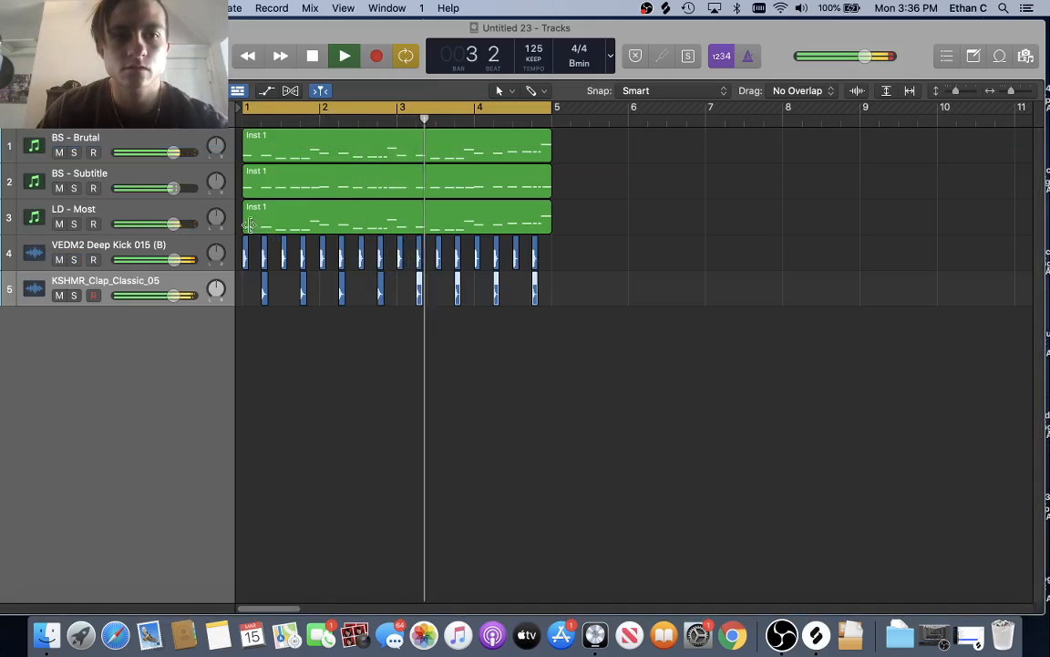
- Stop playback, open Serum on the LD - Most lead channel, and switch its preset to LD - Plant
{"action": "key", "text": "space"}
{"action": "left_click", "coordinate": [137, 208]}
{"action": "key", "text": "x"}
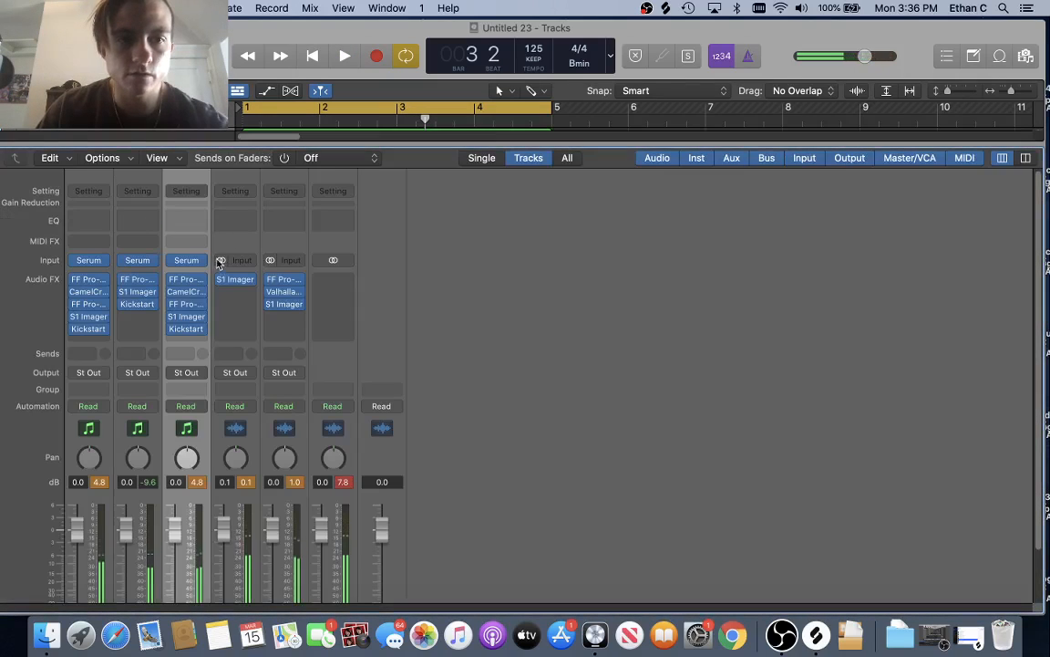
{"action": "left_click", "coordinate": [187, 262]}
{"action": "left_click_drag", "start_coordinate": [579, 102], "coordinate": [499, 87]}
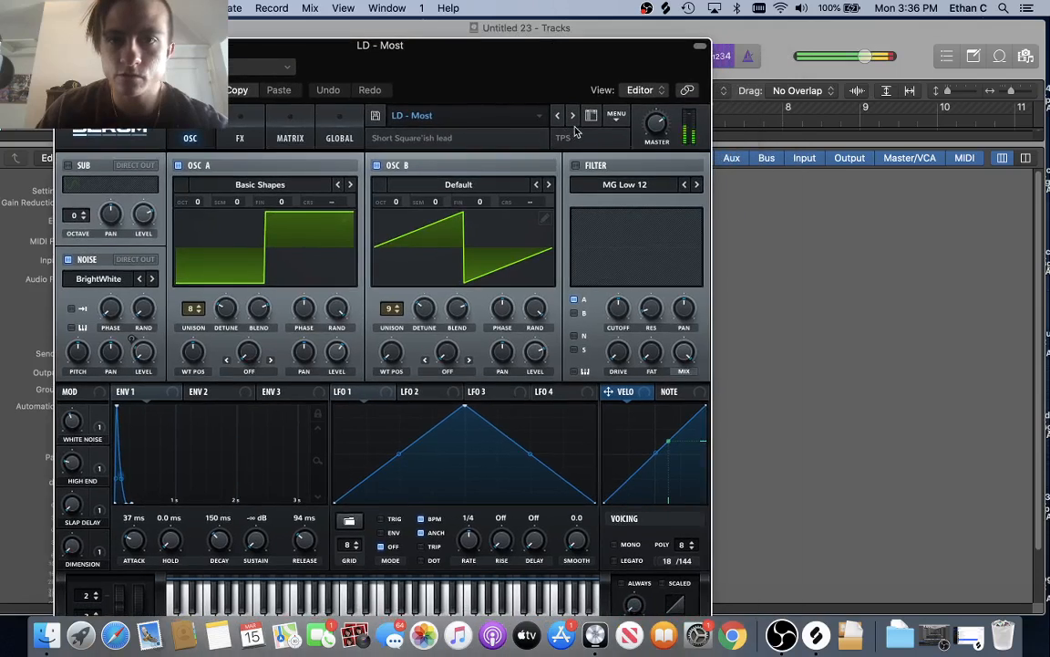
{"action": "left_click", "coordinate": [573, 119]}
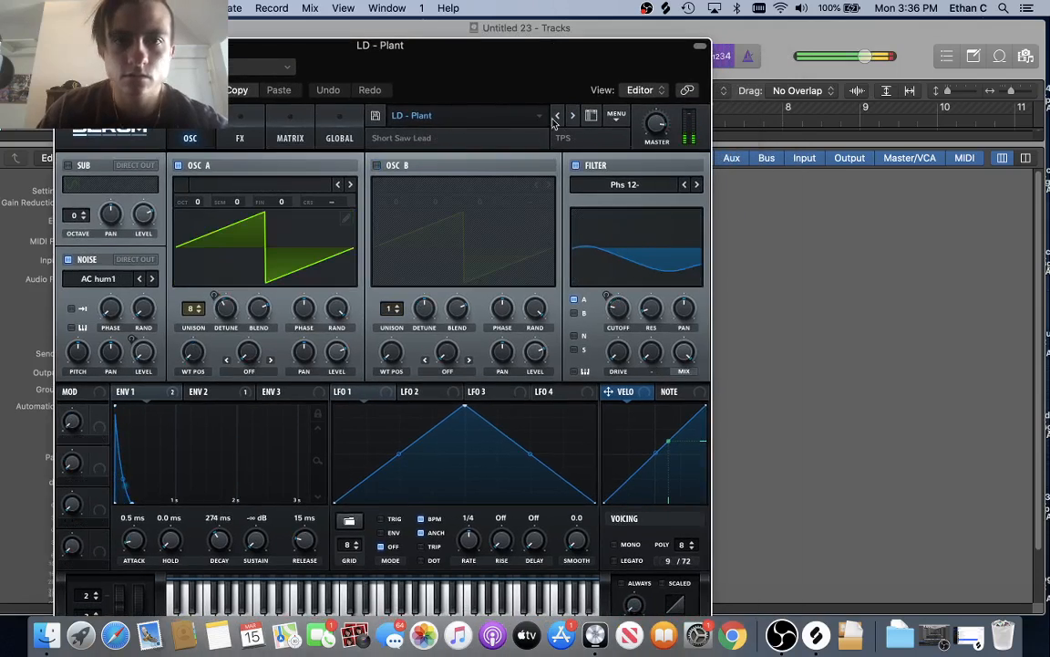
- Inspect the LD - Plant patch's effects and its envelopes 3 and 1, and return to the arrangement
{"action": "left_click", "coordinate": [242, 137]}
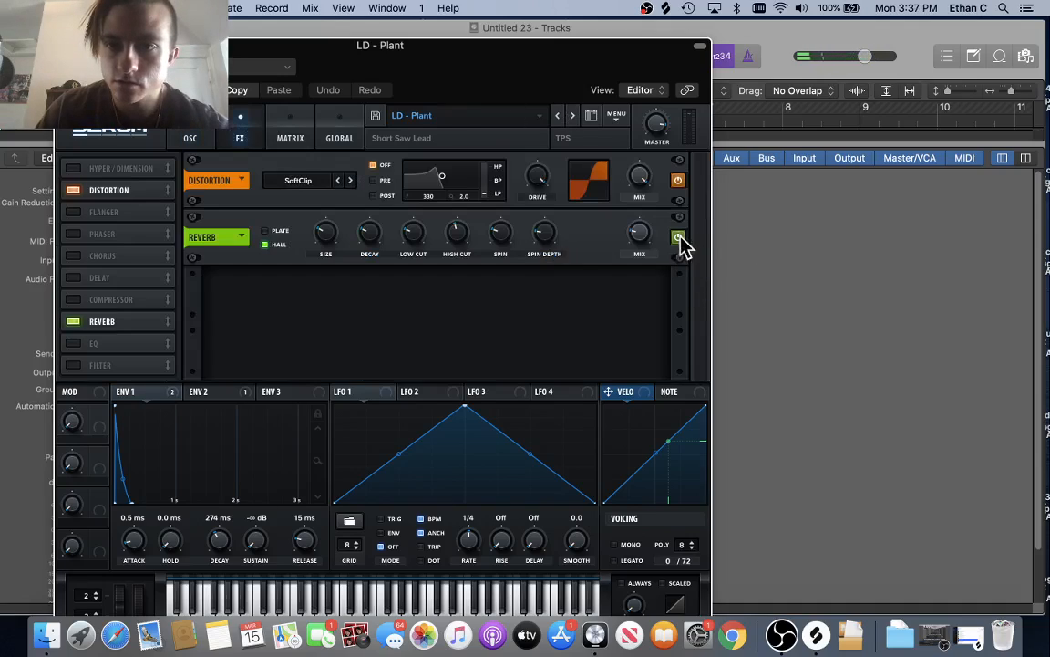
{"action": "left_click", "coordinate": [202, 136]}
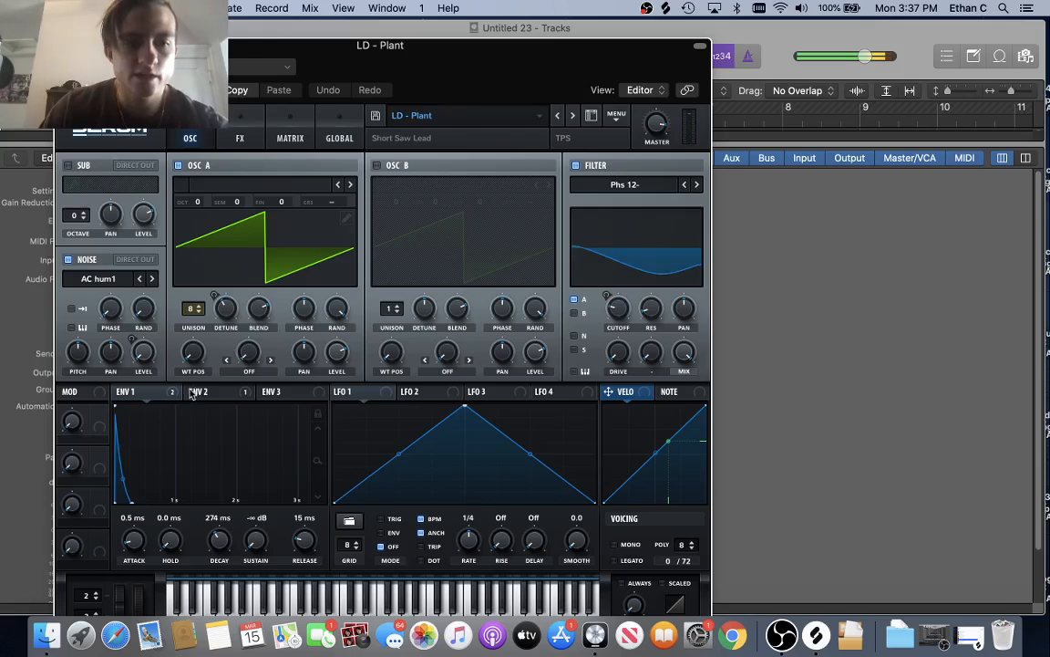
{"action": "left_click", "coordinate": [283, 392]}
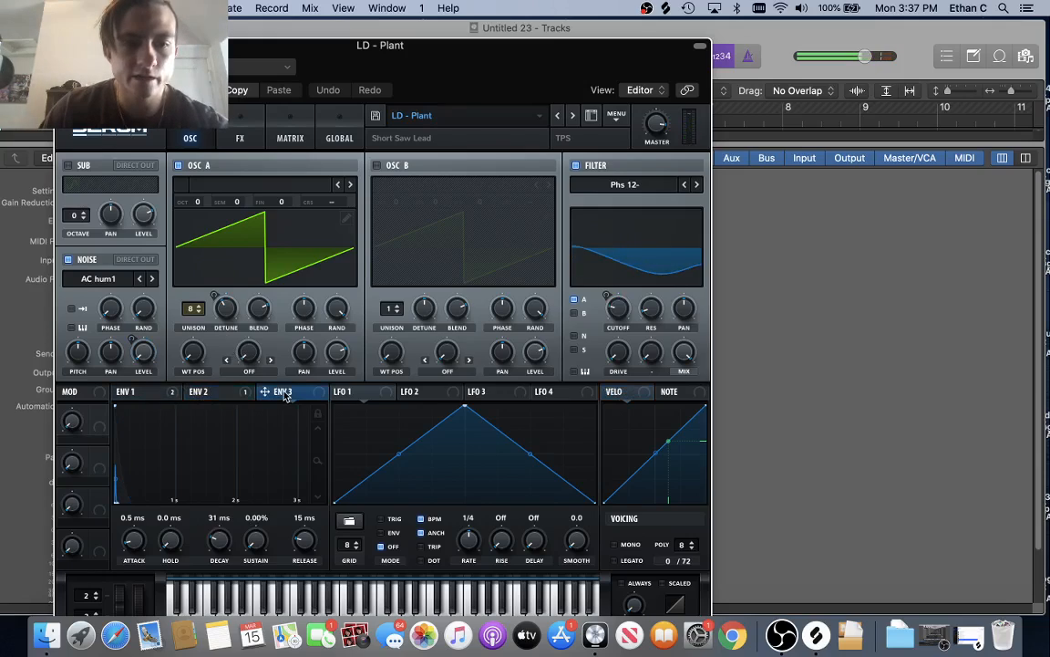
{"action": "left_click", "coordinate": [127, 391]}
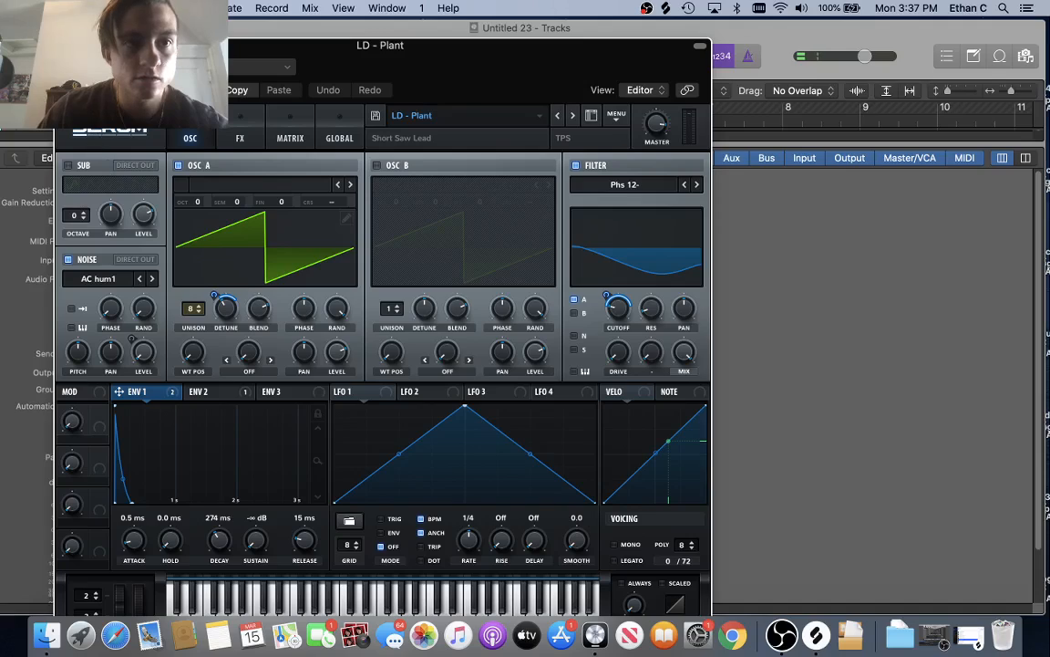
{"action": "left_click", "coordinate": [65, 46]}
{"action": "key", "text": "x"}
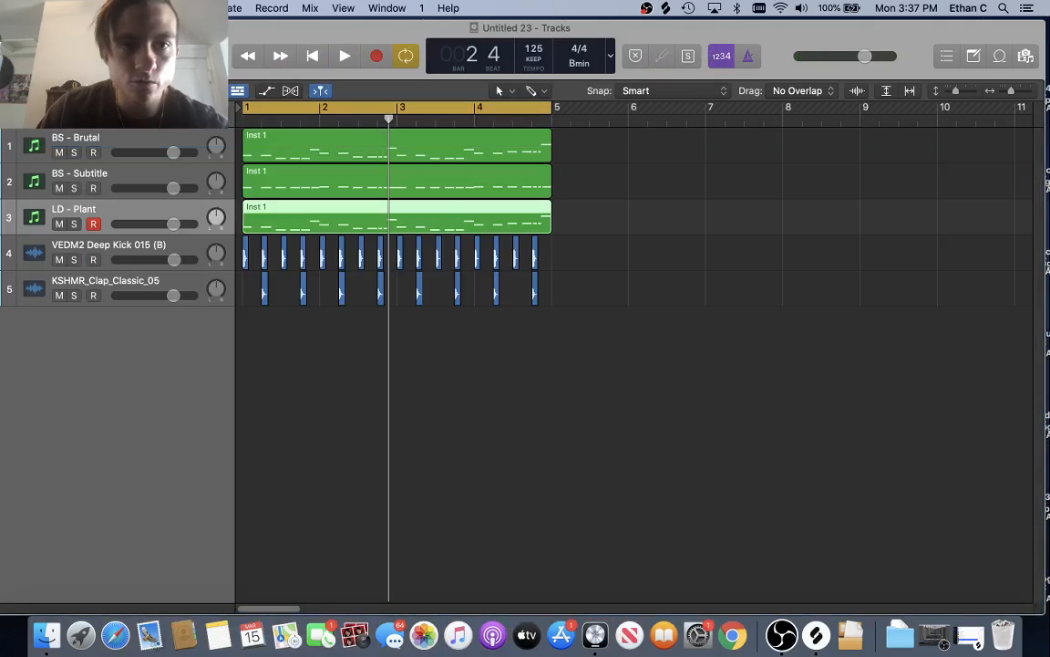
- Play the four-bar loop from the start to hear the lead in the mix
{"action": "key", "text": "super+Right"}
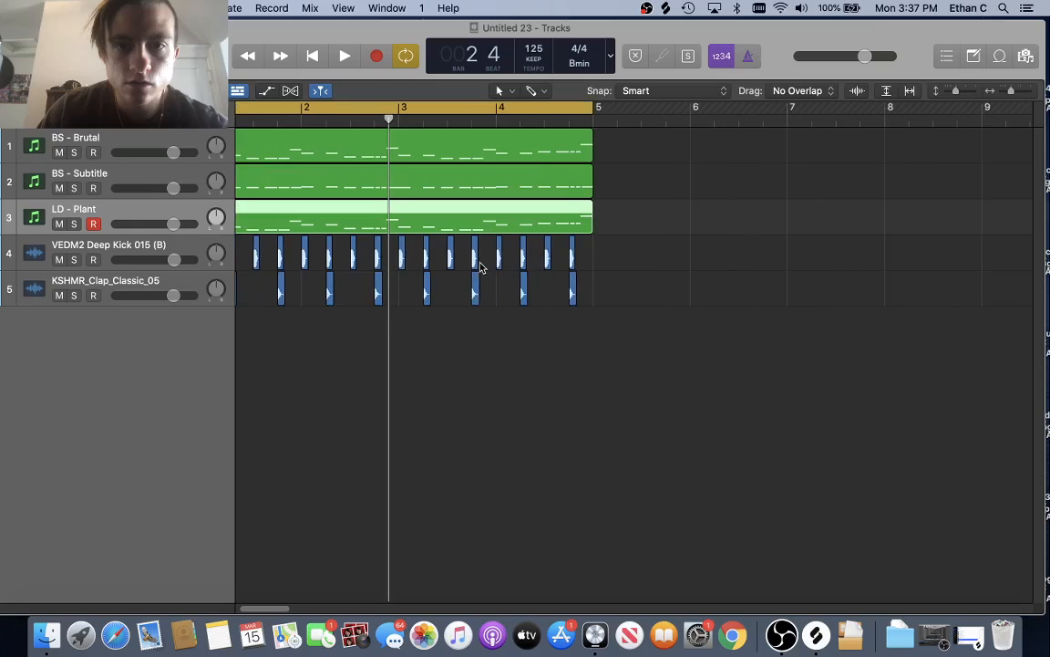
{"action": "key", "text": "super+Left"}
{"action": "key", "text": "Return"}
{"action": "key", "text": "space"}
{"action": "key", "text": "super+Right"}
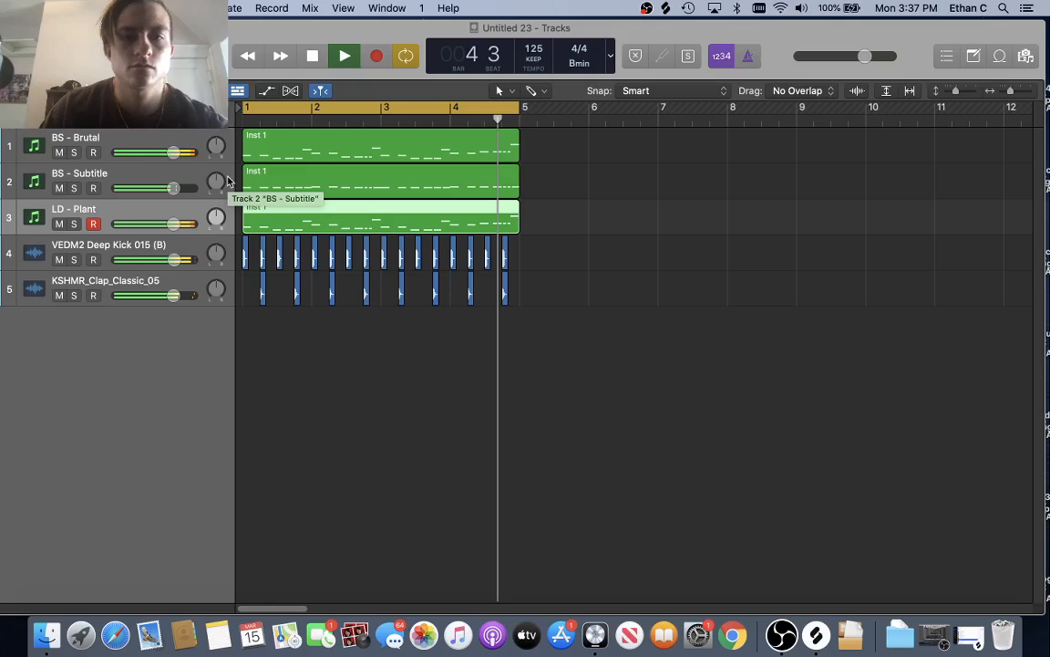
- Solo the BS - Brutal track, stop playback, and create a new track with duplicate settings from it
{"action": "left_click", "coordinate": [73, 152]}
{"action": "key", "text": "space"}
{"action": "left_click", "coordinate": [129, 139]}
{"action": "left_click", "coordinate": [175, 8]}
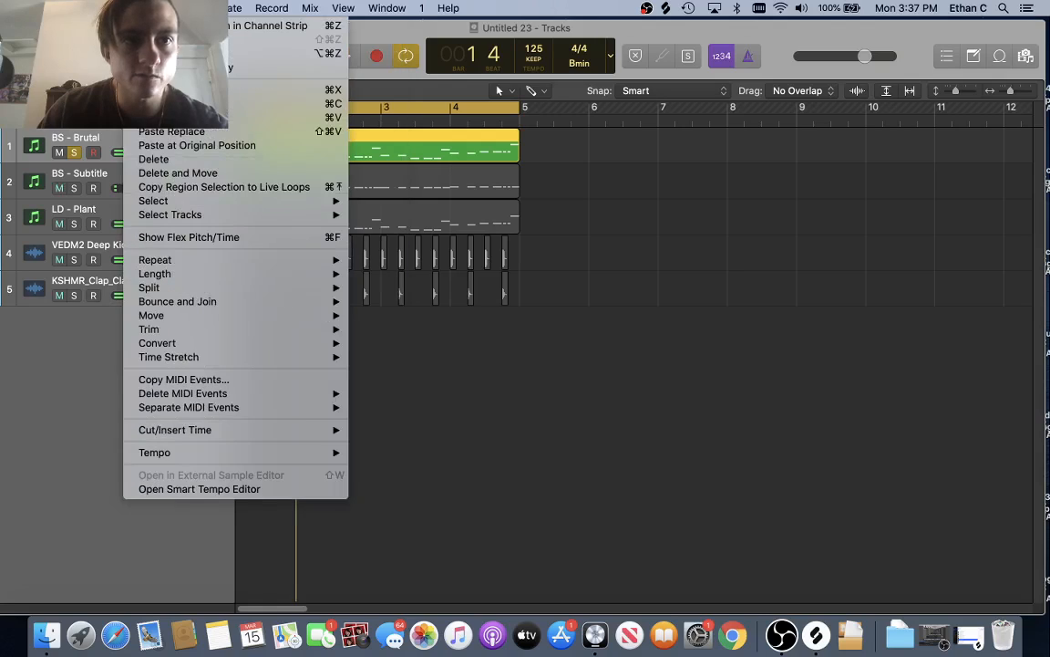
{"action": "mouse_move", "coordinate": [291, 96]}
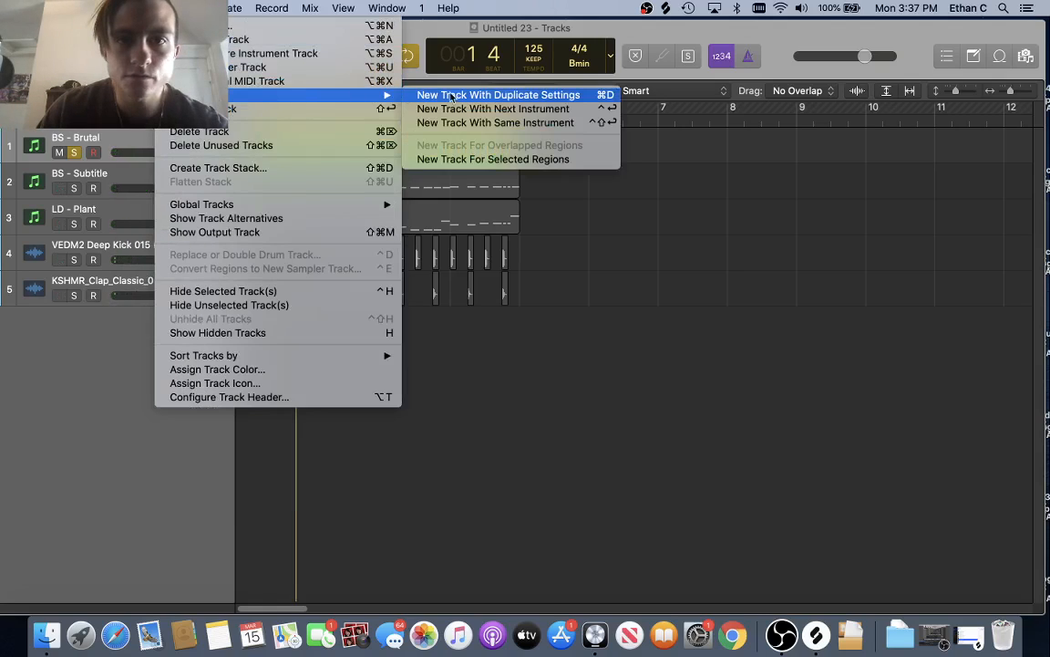
{"action": "left_click", "coordinate": [466, 95]}
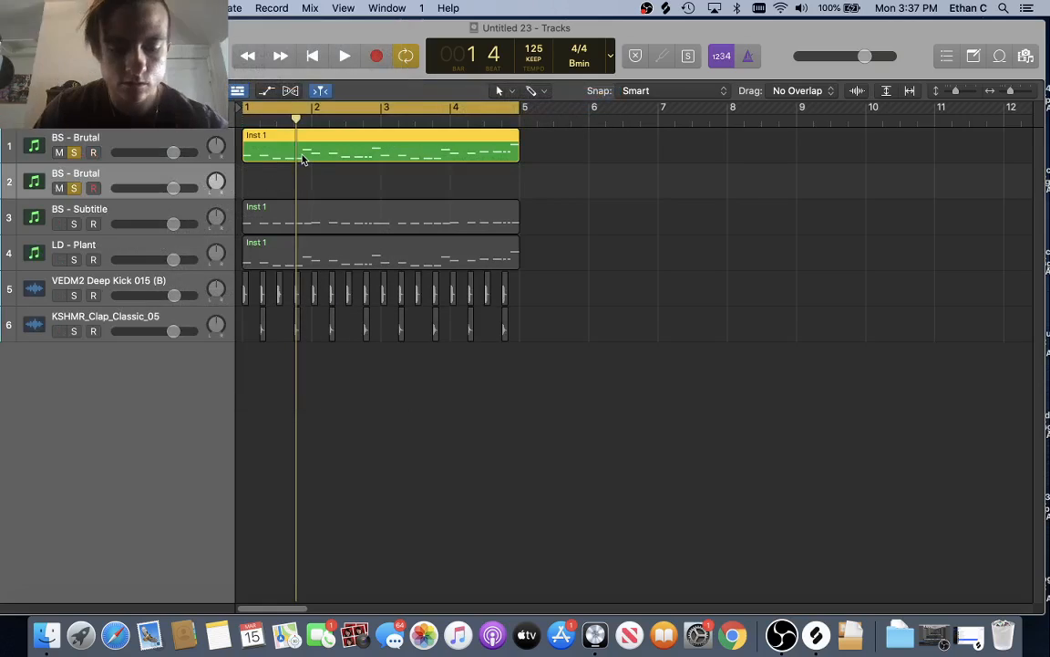
- Copy the BS - Brutal region onto the duplicate track at bar 1, and briefly play both bass layers together
{"action": "left_click", "coordinate": [246, 123]}
{"action": "key", "text": "space"}
{"action": "key", "text": "space"}
{"action": "key", "text": "super+c"}
{"action": "key", "text": "super+v"}
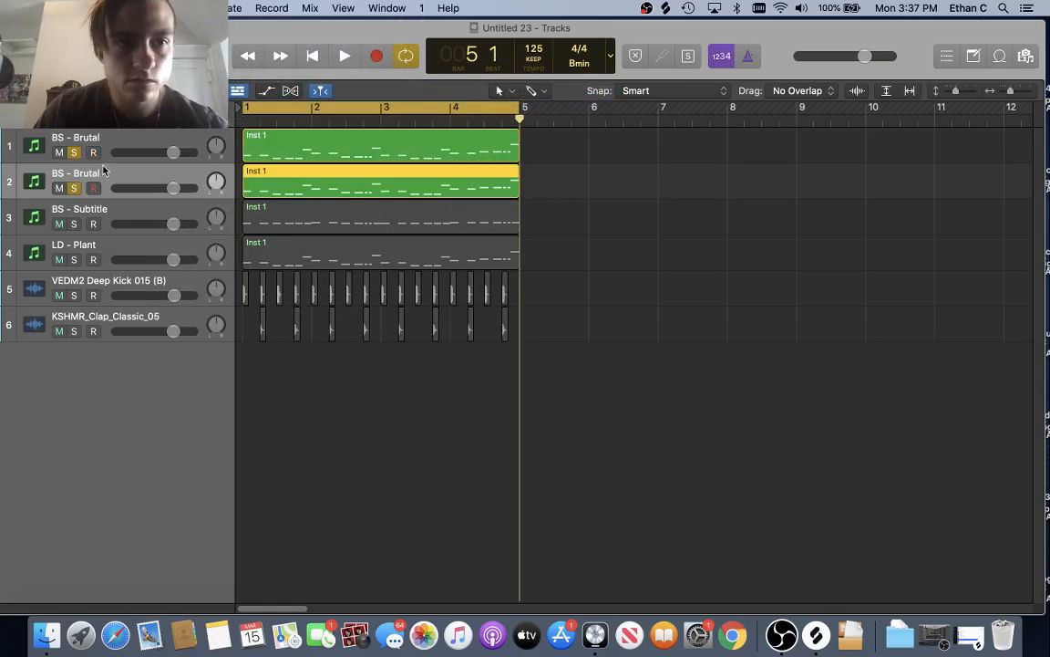
{"action": "key", "text": "space"}
{"action": "key", "text": "space"}
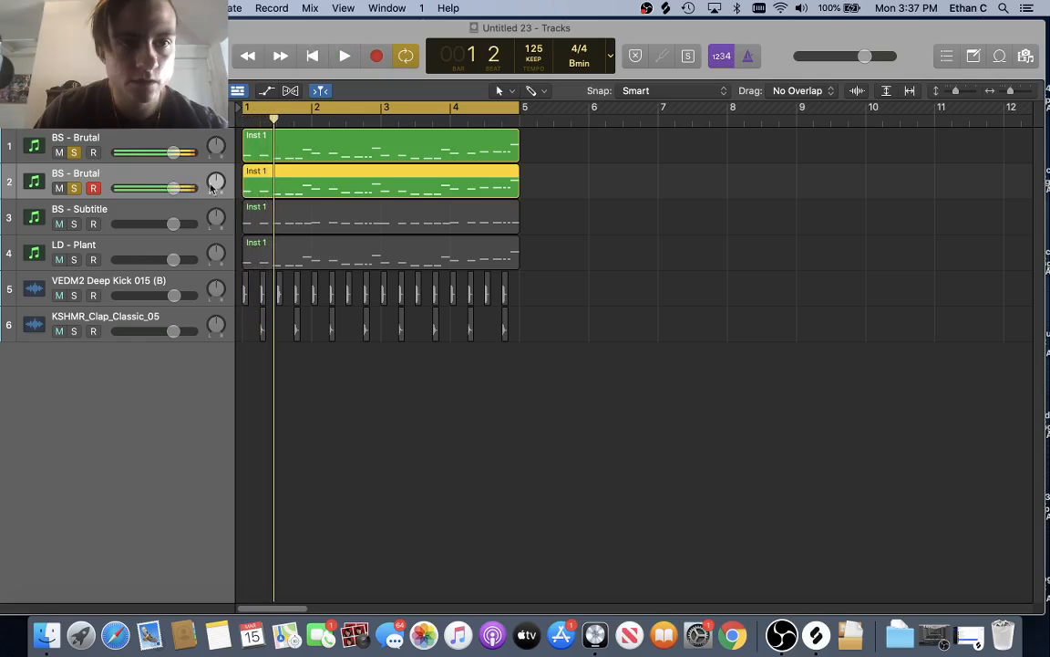
- Try all notes of the duplicate BS - Brutal region one octave higher during playback, return them to their original octave, and stop playback
{"action": "double_click", "coordinate": [282, 191]}
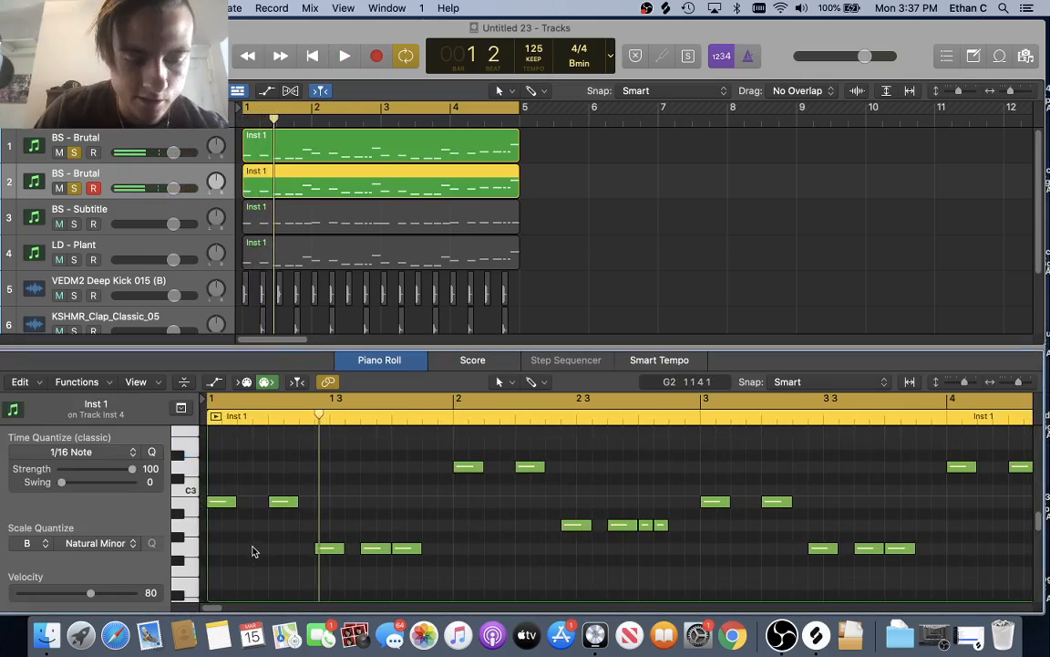
{"action": "key", "text": "super+a"}
{"action": "scroll", "coordinate": [247, 548], "scroll_direction": "up", "scroll_amount": 3}
{"action": "left_click_drag", "start_coordinate": [222, 577], "coordinate": [229, 427]}
{"action": "key", "text": "space"}
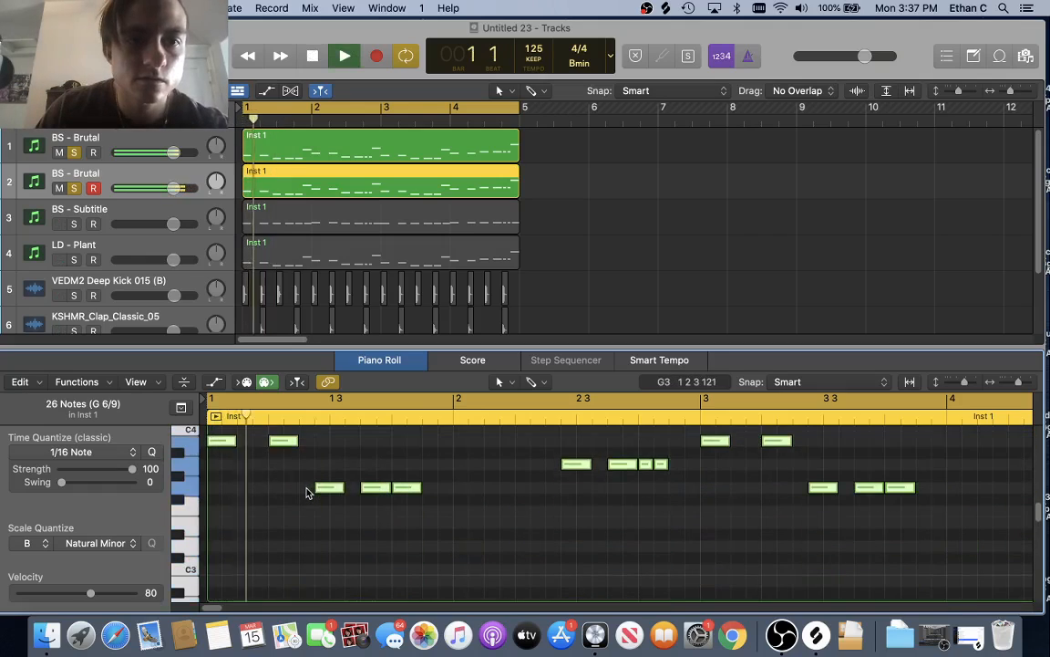
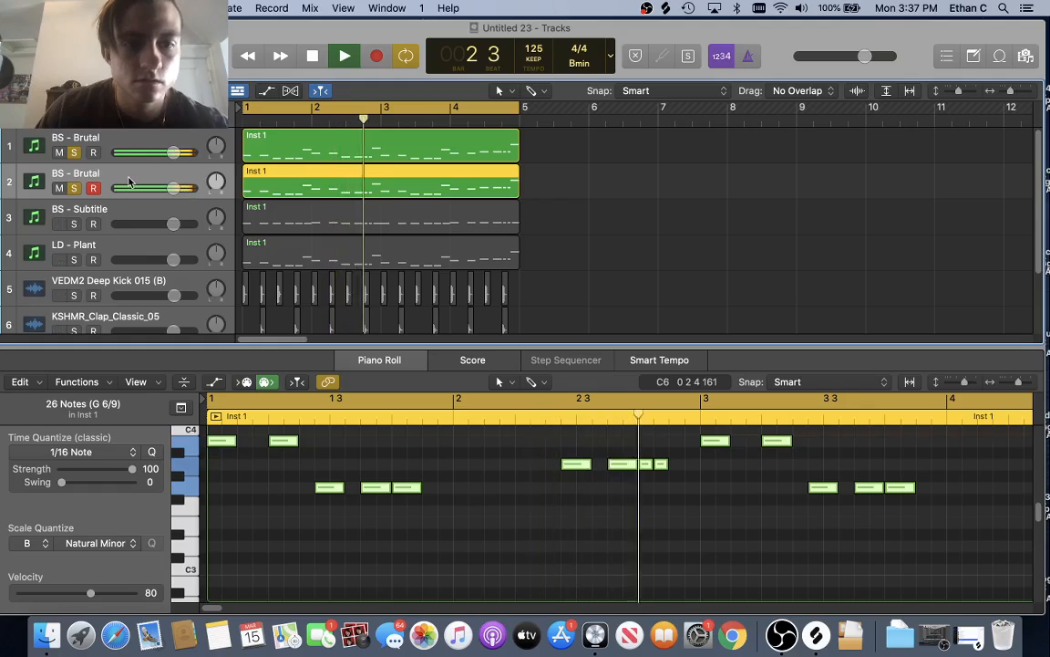
{"action": "scroll", "coordinate": [309, 520], "scroll_direction": "up", "scroll_amount": 3}
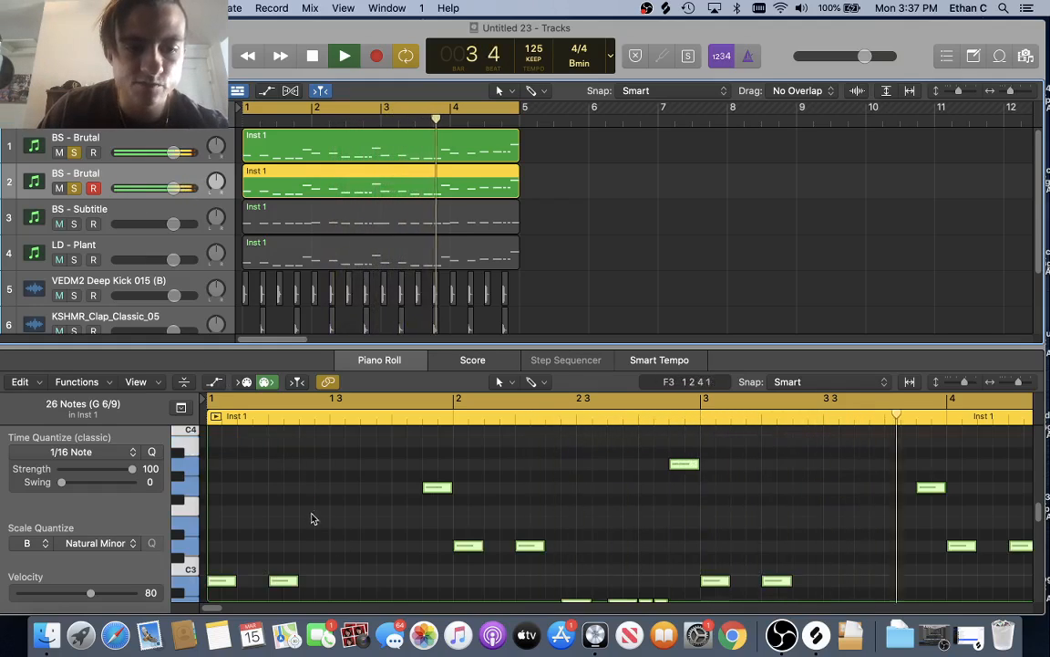
{"action": "key", "text": "space"}
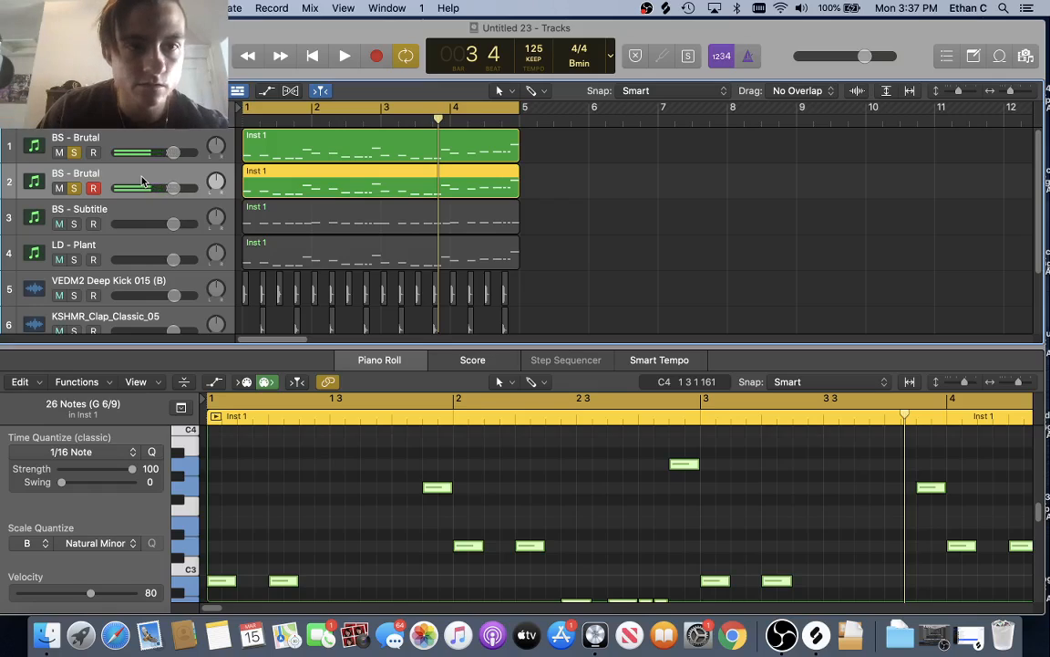
- Audition successive BS bass presets in the duplicate bass track's Serum during playback, compare BS - Dark with BS - Electro, and load BS - Friend
{"action": "key", "text": "x"}
{"action": "left_click", "coordinate": [137, 260]}
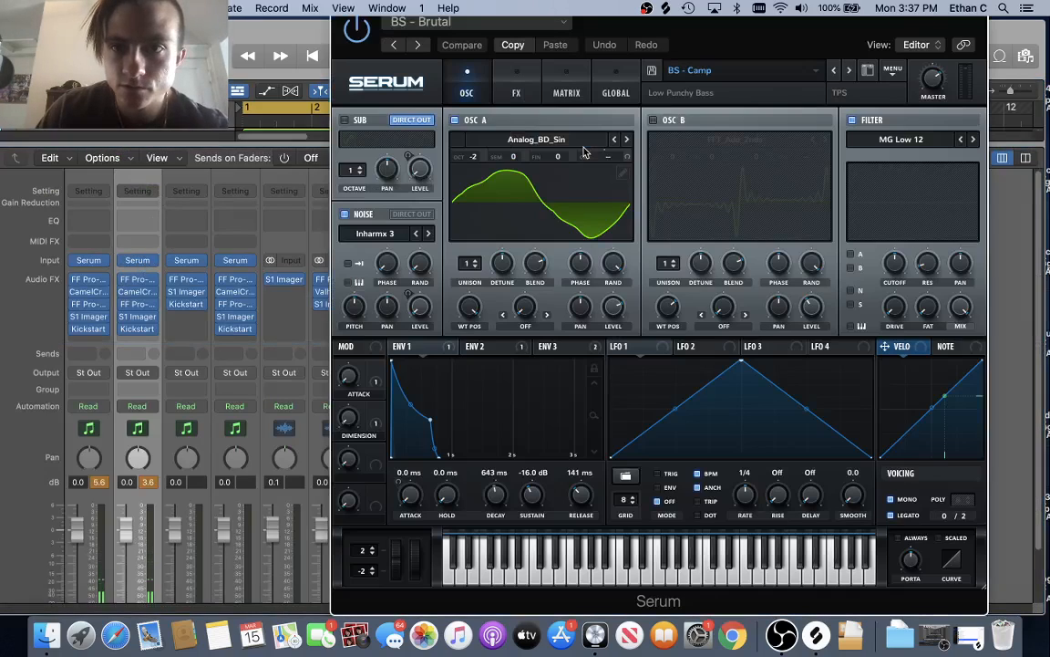
{"action": "left_click", "coordinate": [847, 73]}
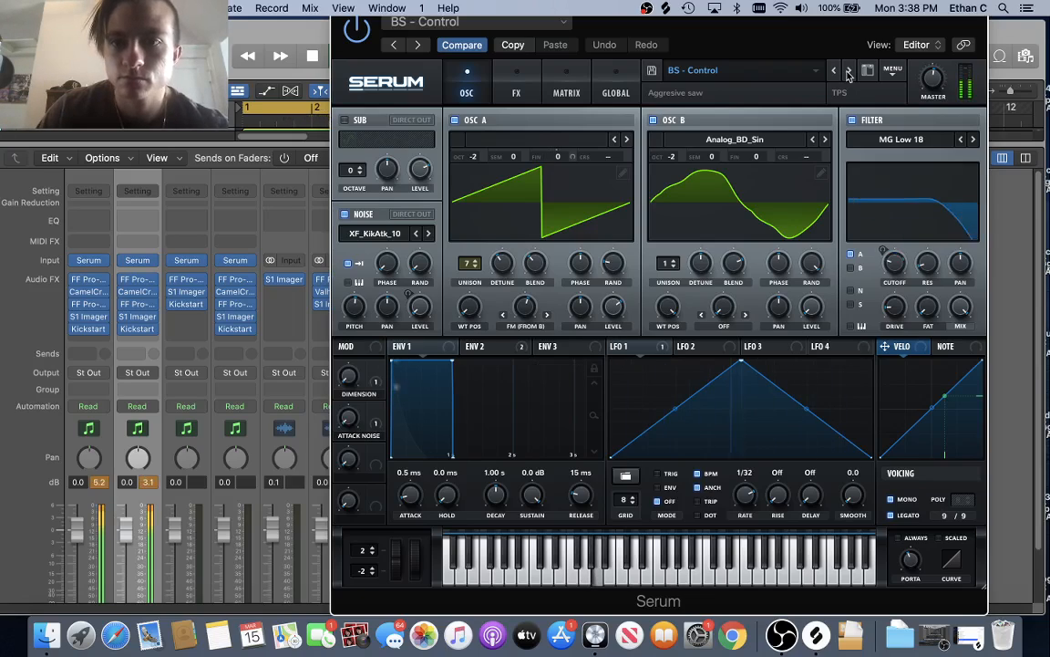
{"action": "left_click", "coordinate": [848, 73]}
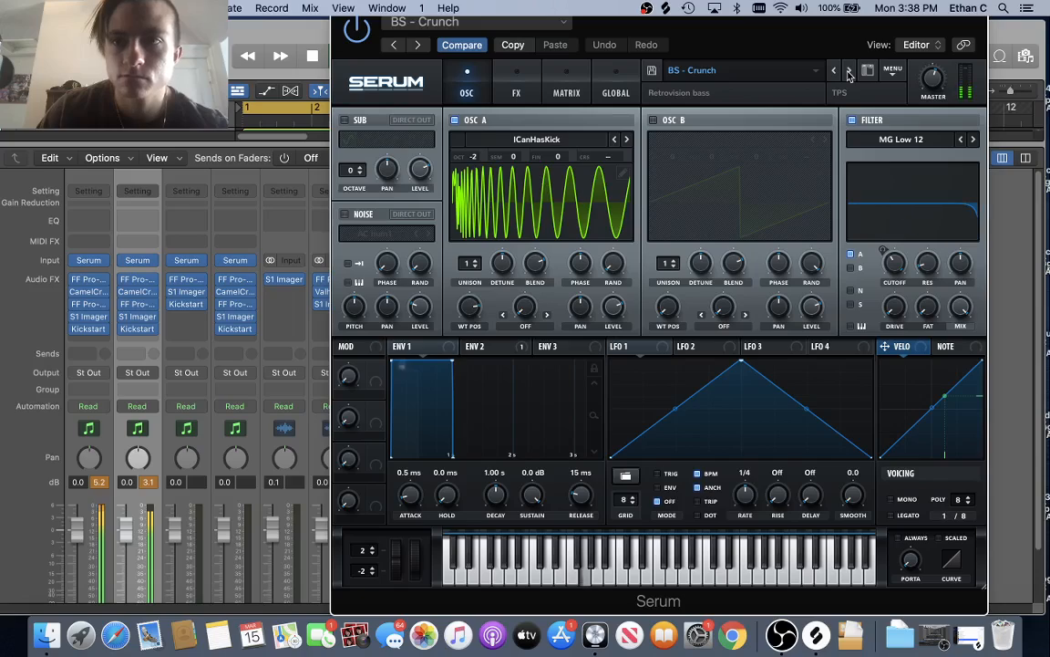
{"action": "left_click", "coordinate": [848, 73]}
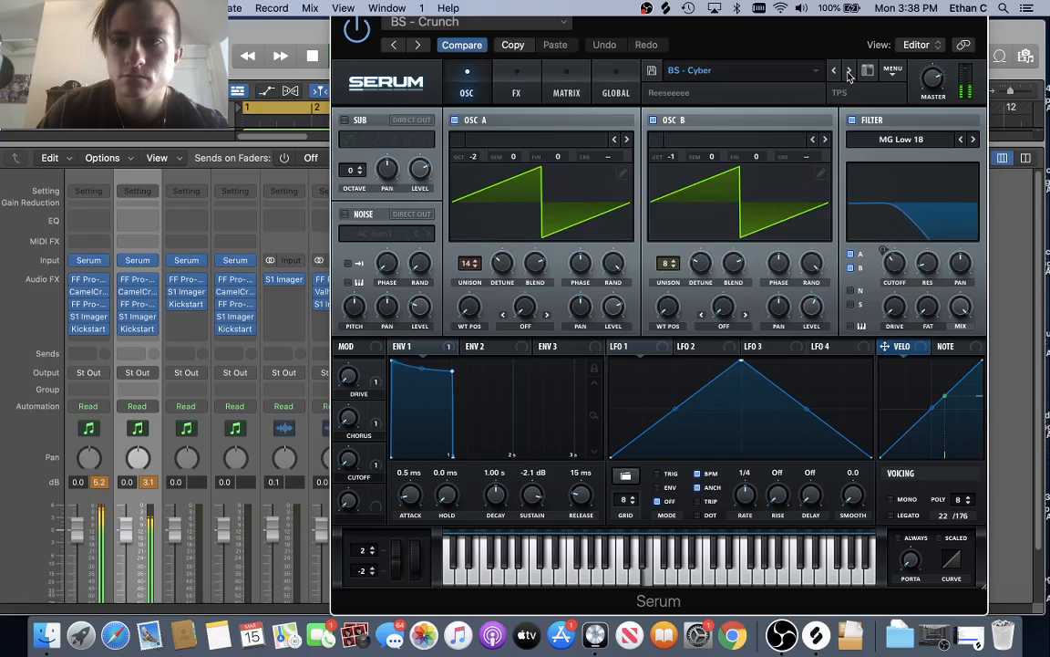
{"action": "left_click", "coordinate": [848, 73]}
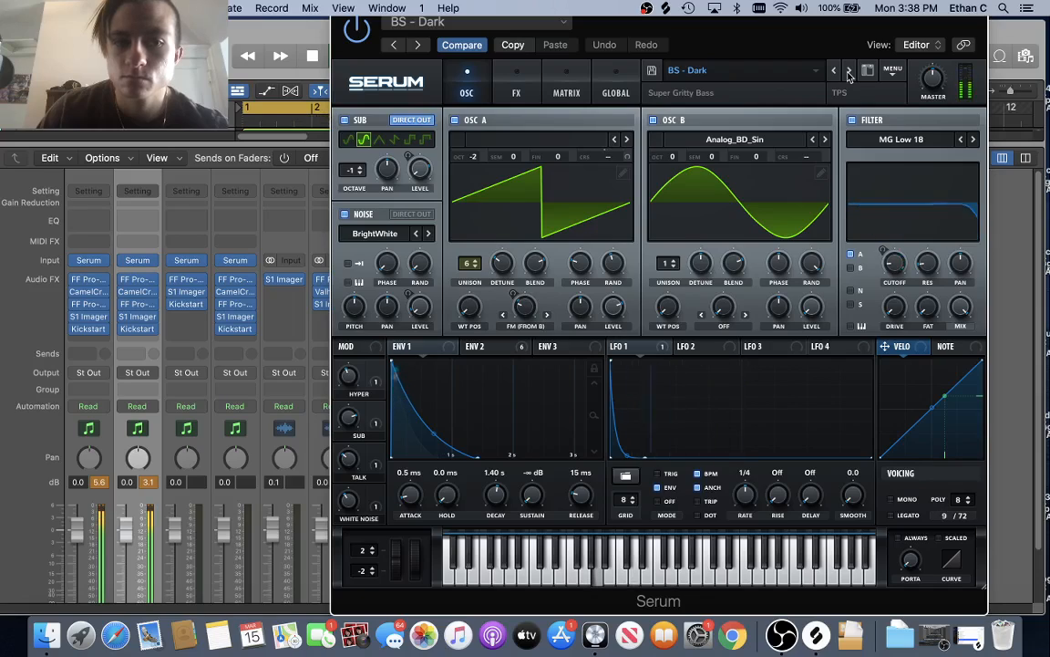
{"action": "left_click", "coordinate": [848, 73]}
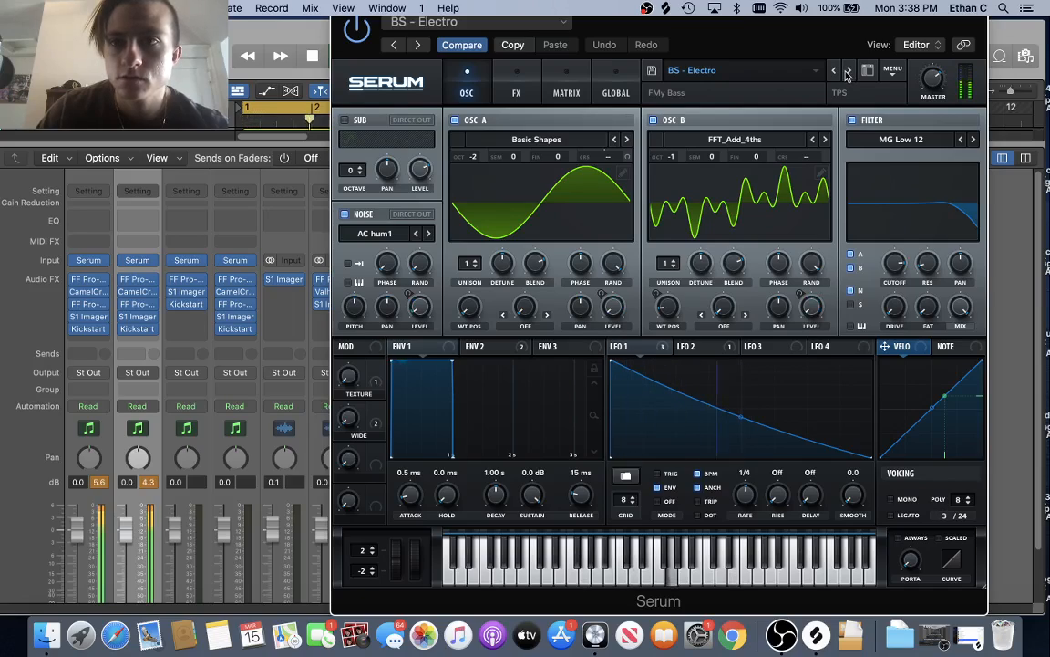
{"action": "left_click", "coordinate": [837, 71]}
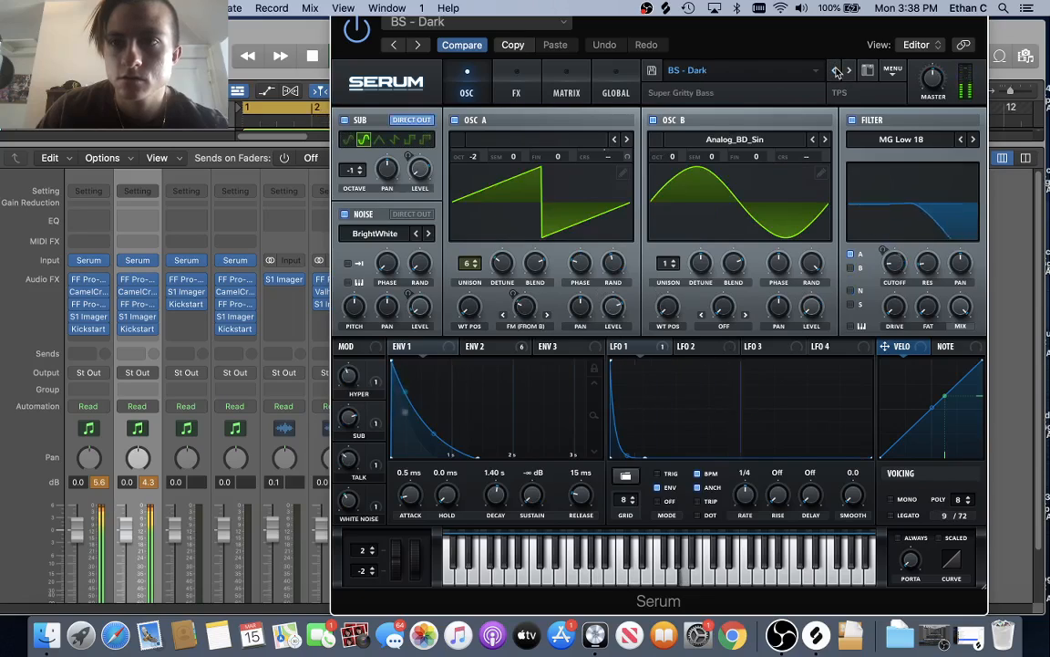
{"action": "left_click", "coordinate": [850, 73]}
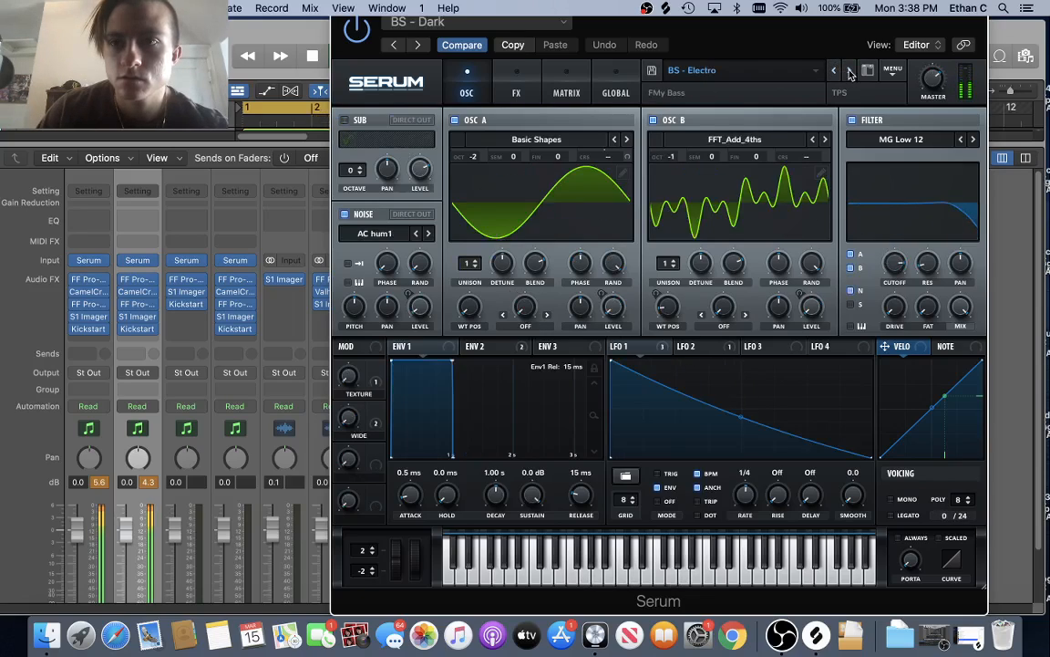
{"action": "left_click", "coordinate": [850, 73]}
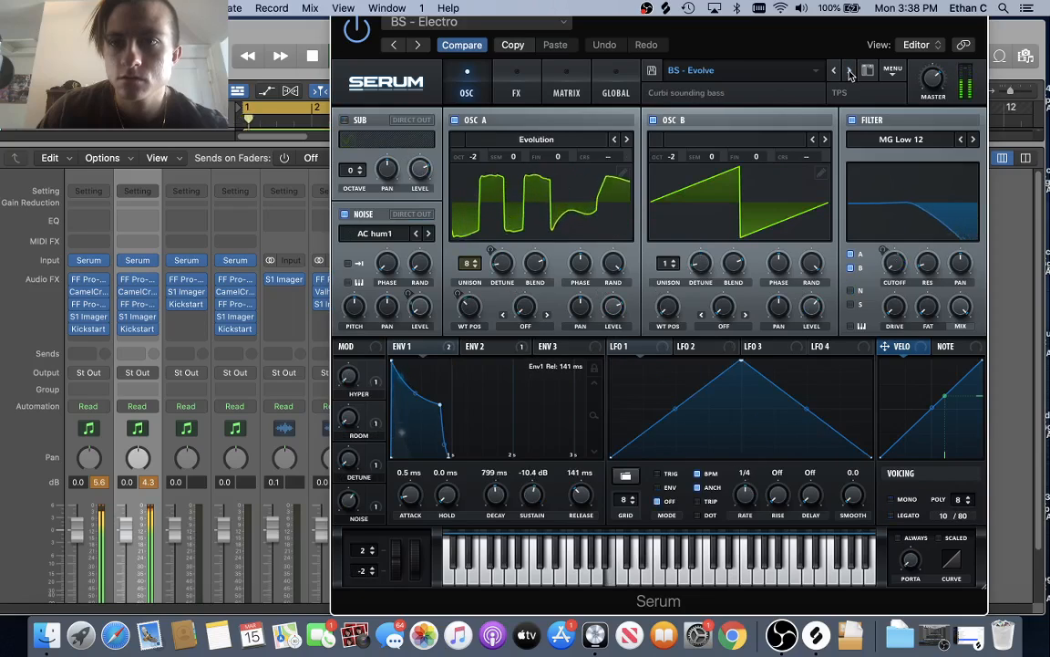
{"action": "left_click", "coordinate": [850, 73]}
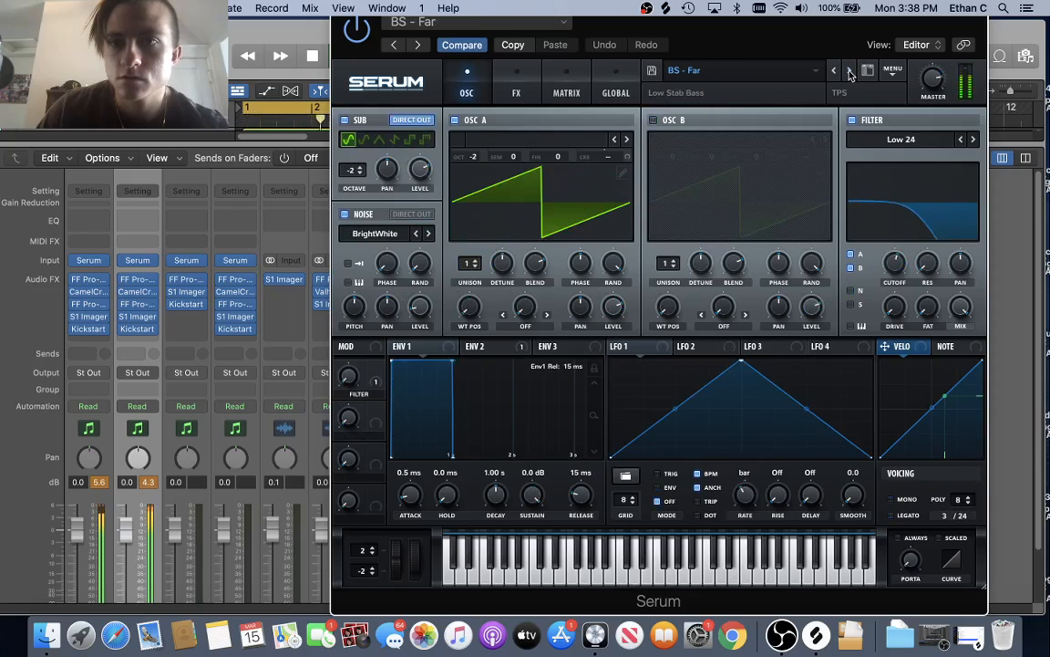
{"action": "left_click", "coordinate": [850, 73]}
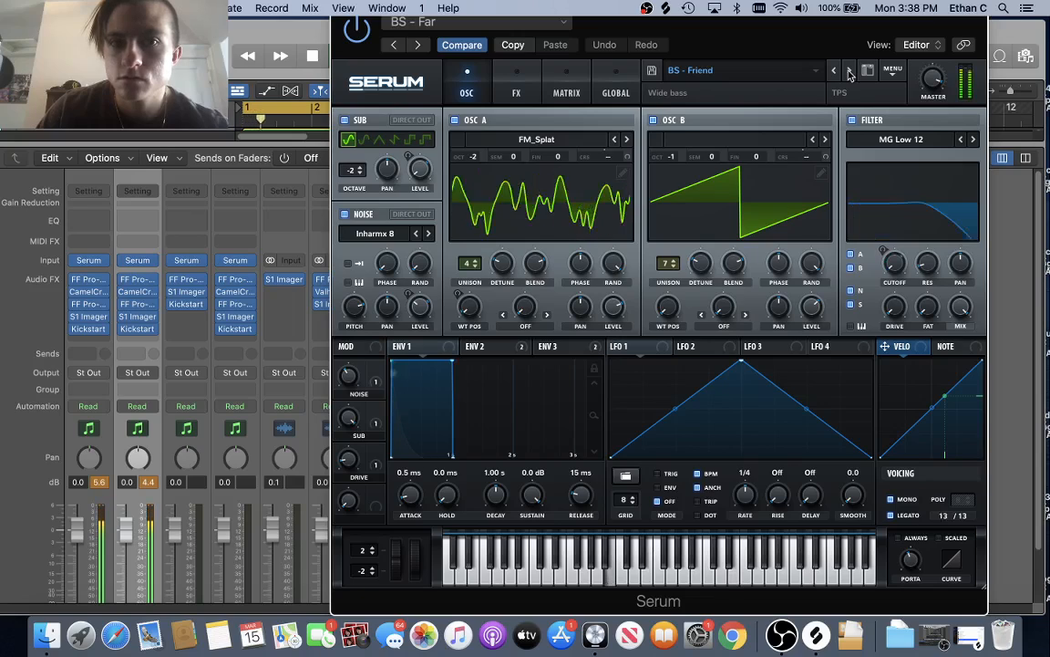
- Unsolo the BS - Brutal track to hear the new bass layer alone, stop playback, and close the Serum window
{"action": "key", "text": "x"}
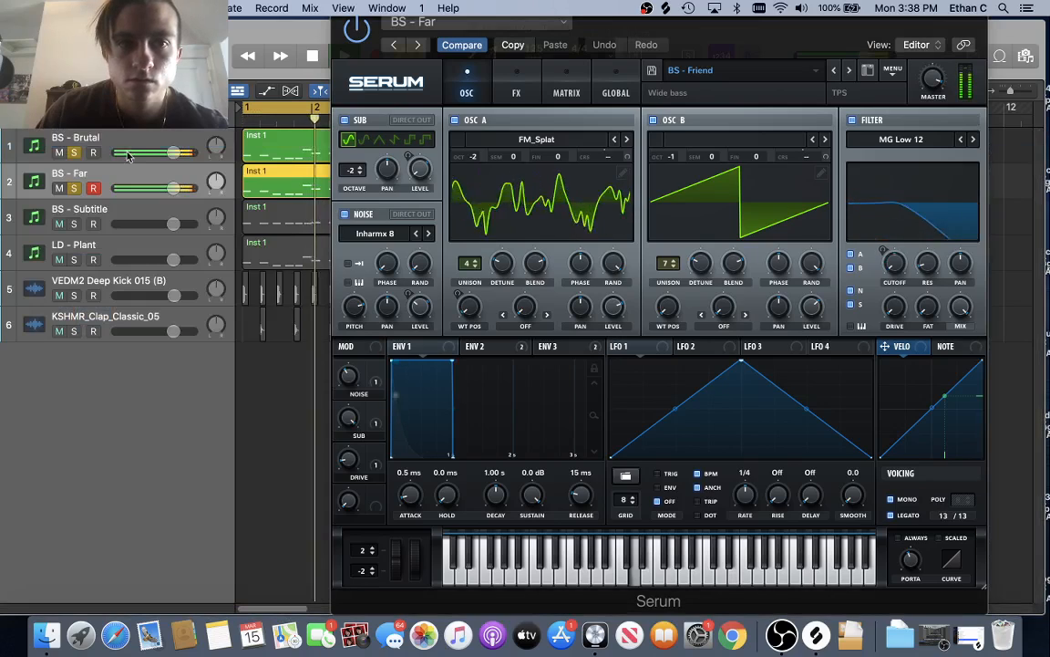
{"action": "left_click", "coordinate": [73, 153]}
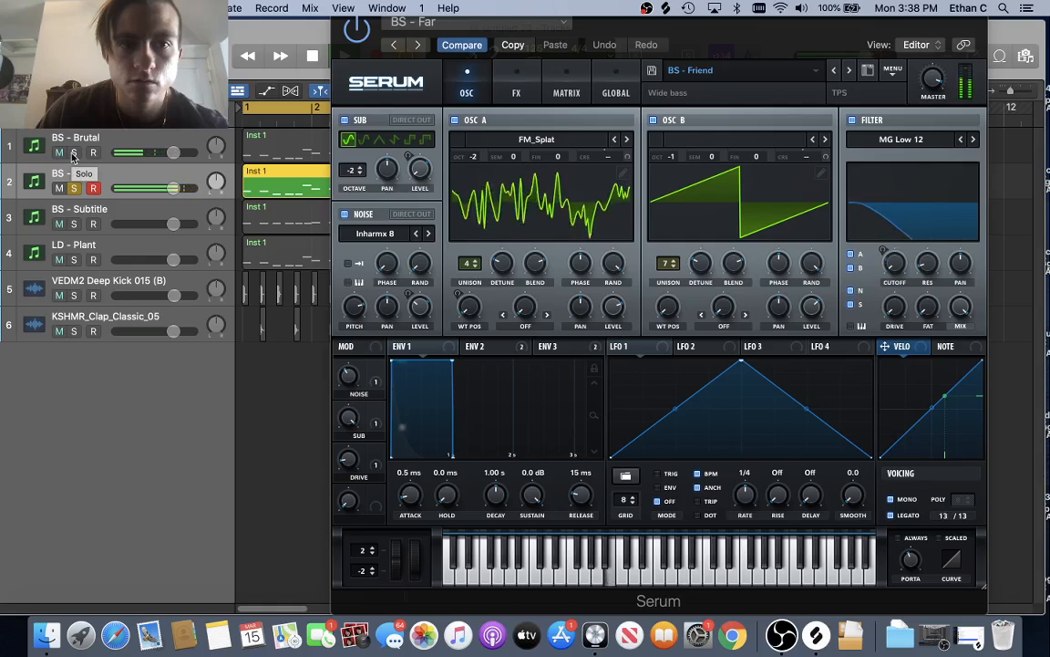
{"action": "key", "text": "space"}
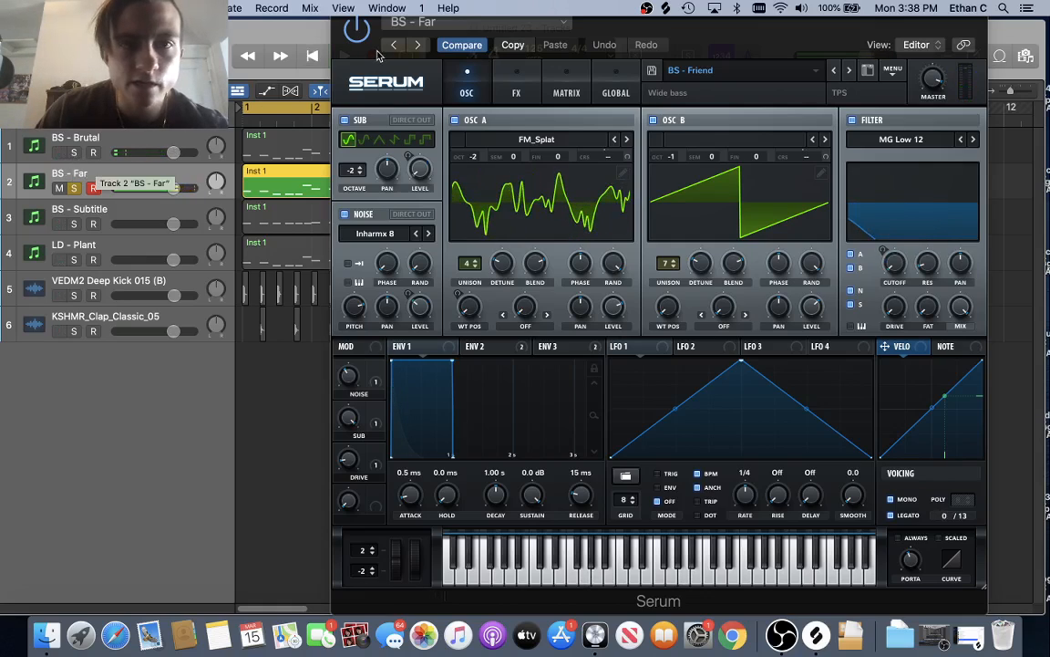
{"action": "left_click_drag", "start_coordinate": [357, 54], "coordinate": [351, 105]}
{"action": "left_click", "coordinate": [334, 51]}
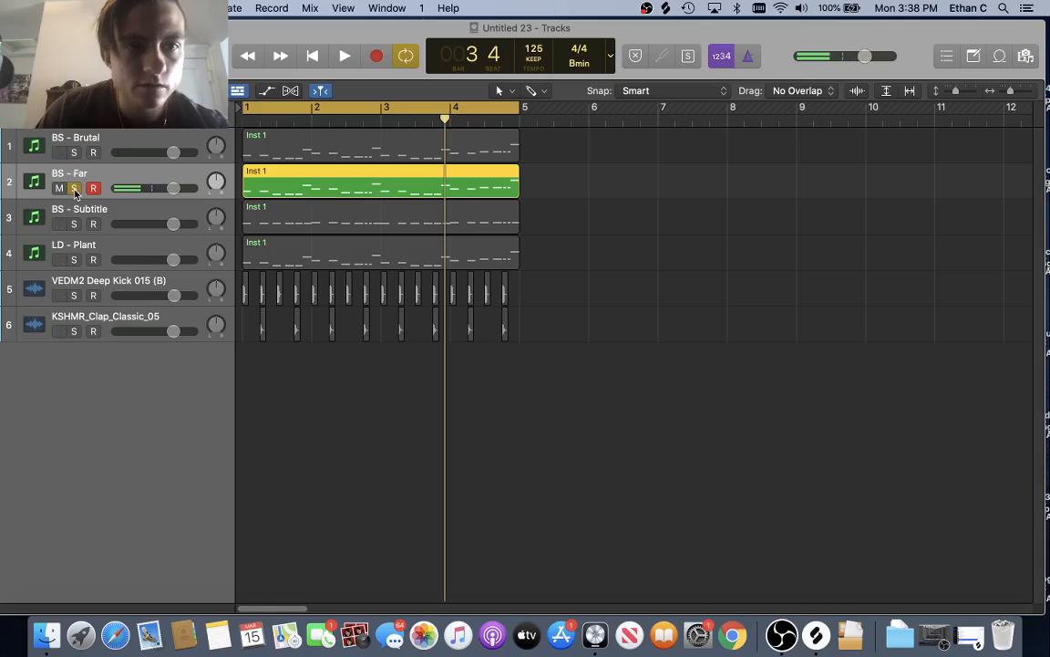
- Play the loop and compare the new bass layer with and without BS - Brutal, leaving both tracks soloed and playback stopped
{"action": "key", "text": "space"}
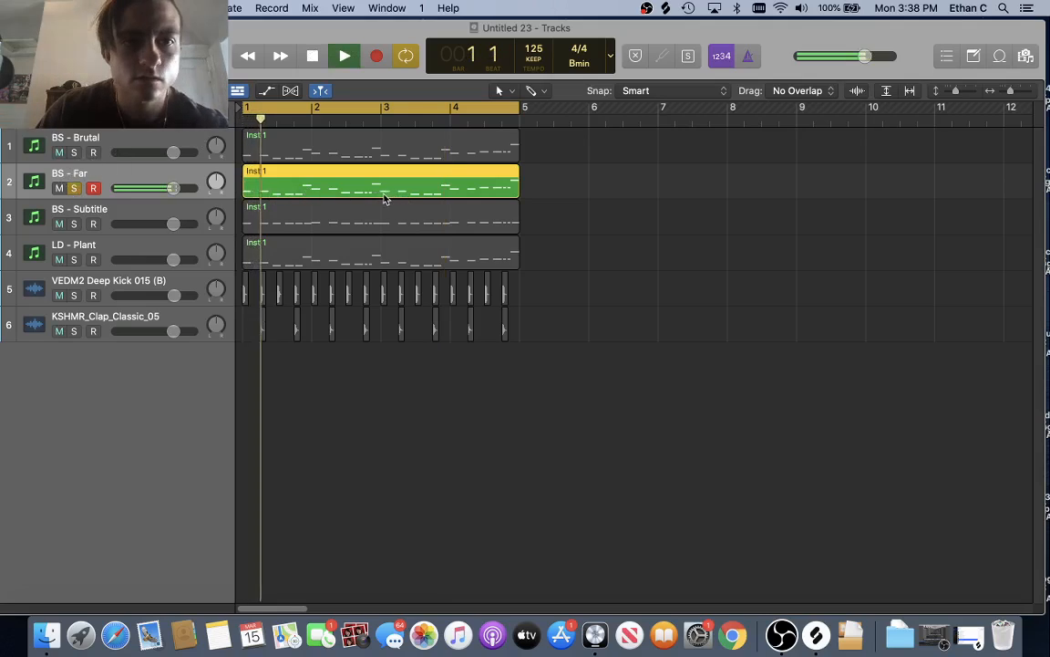
{"action": "left_click", "coordinate": [74, 152]}
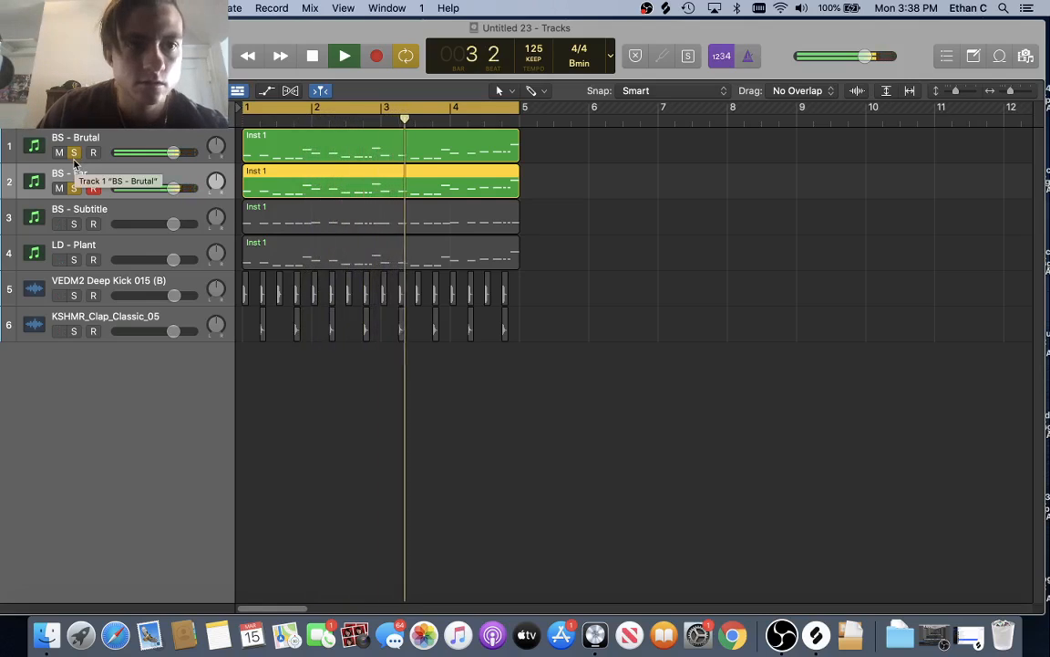
{"action": "left_click", "coordinate": [74, 153]}
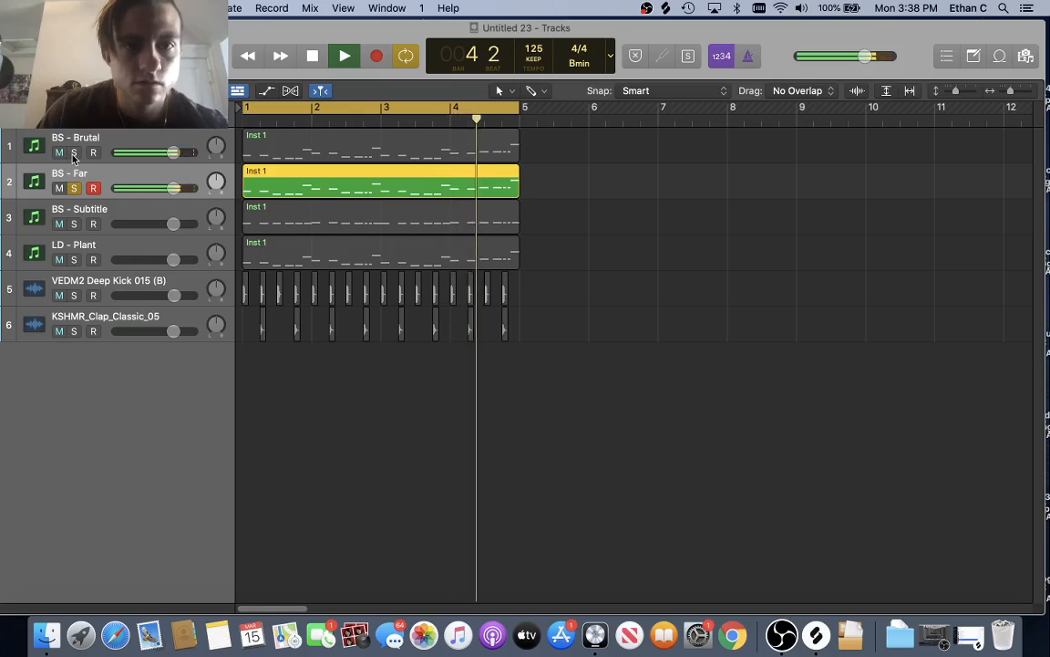
{"action": "left_click", "coordinate": [74, 152]}
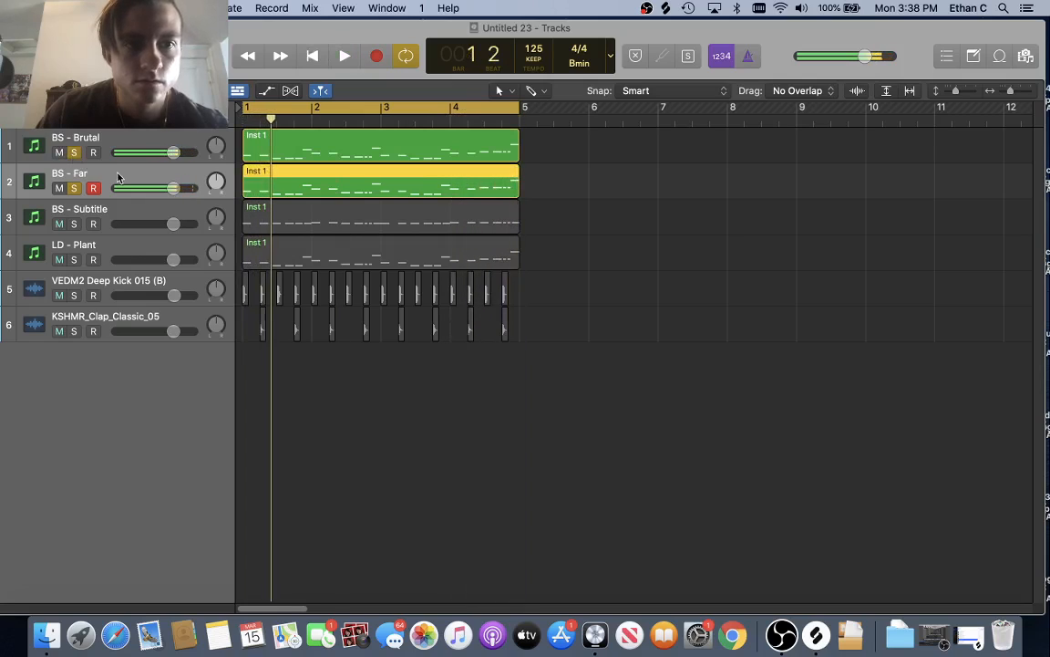
- Inspect the effects of the BS - Friend preset in the second bass track's Serum, and close the plug-in
{"action": "key", "text": "x"}
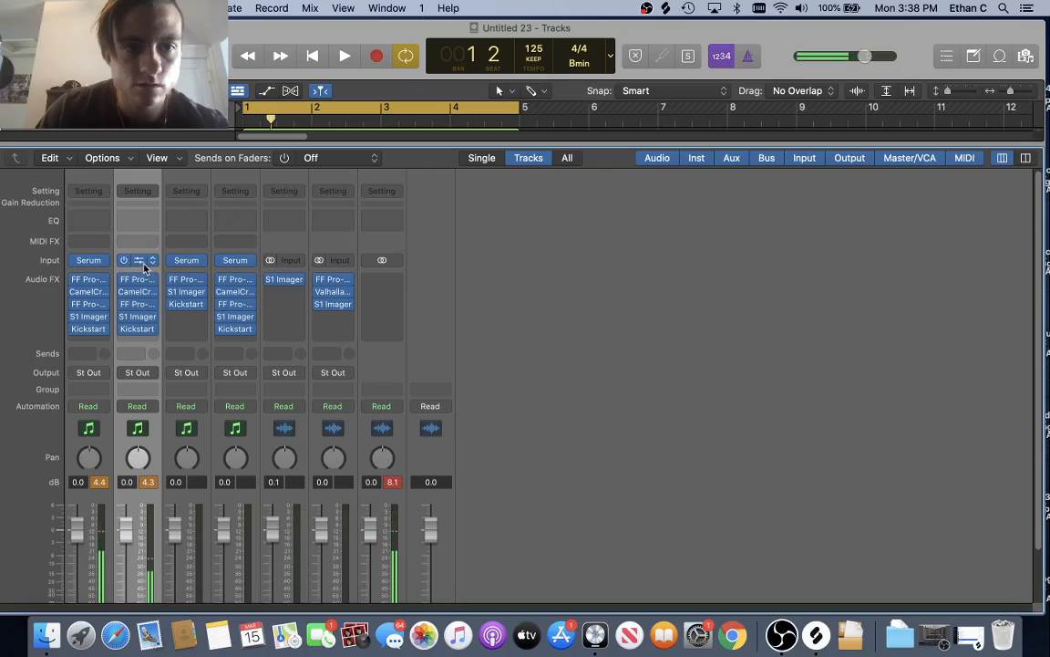
{"action": "left_click", "coordinate": [141, 262]}
{"action": "left_click", "coordinate": [512, 142]}
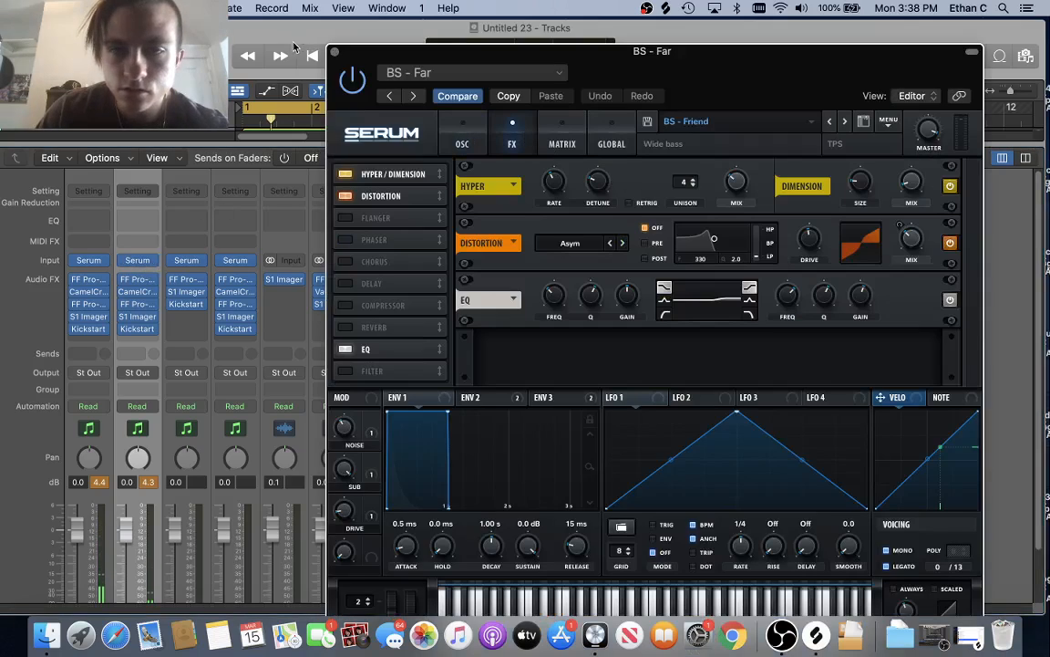
{"action": "left_click", "coordinate": [334, 52]}
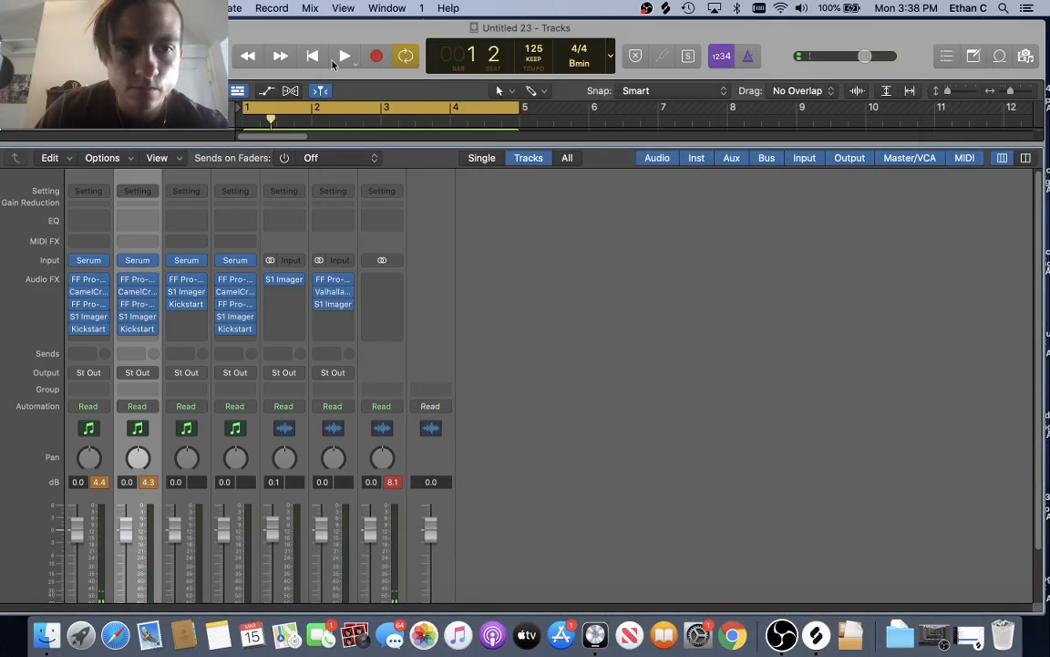
- Bypass the S1 Imager on the BS - Far track and play back the soloed bass tracks
{"action": "left_click", "coordinate": [137, 316]}
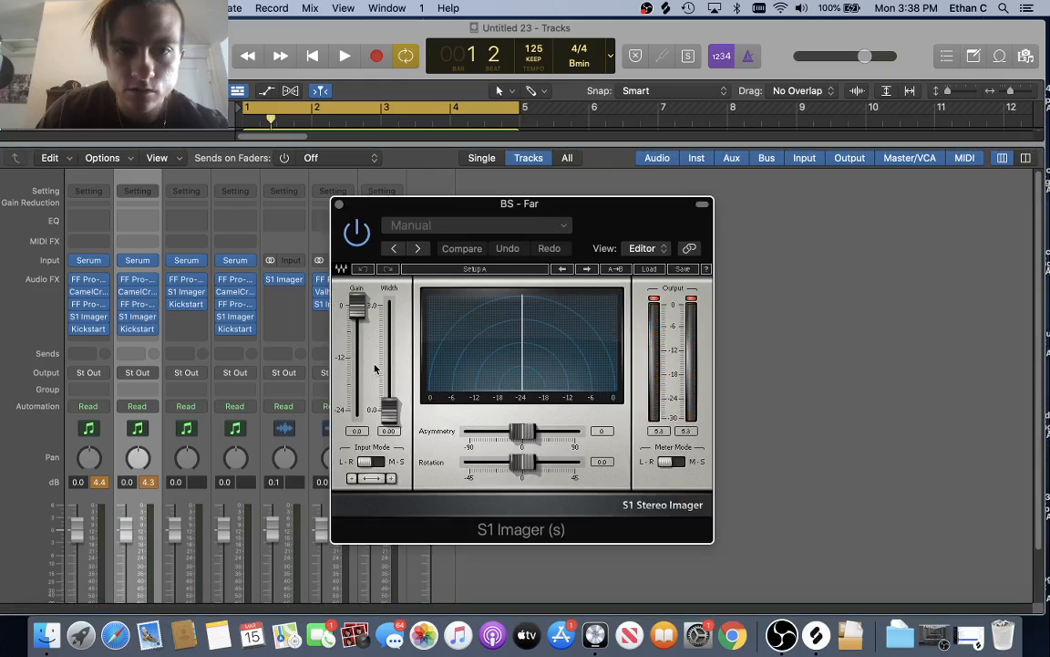
{"action": "left_click", "coordinate": [338, 208]}
{"action": "key", "text": "space"}
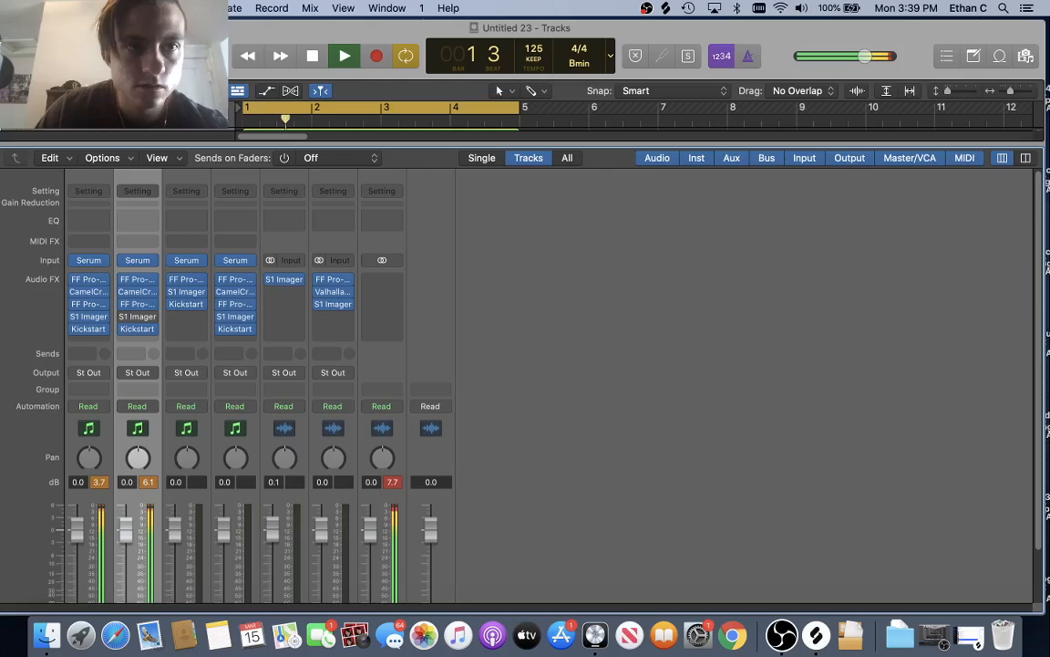
{"action": "key", "text": "x"}
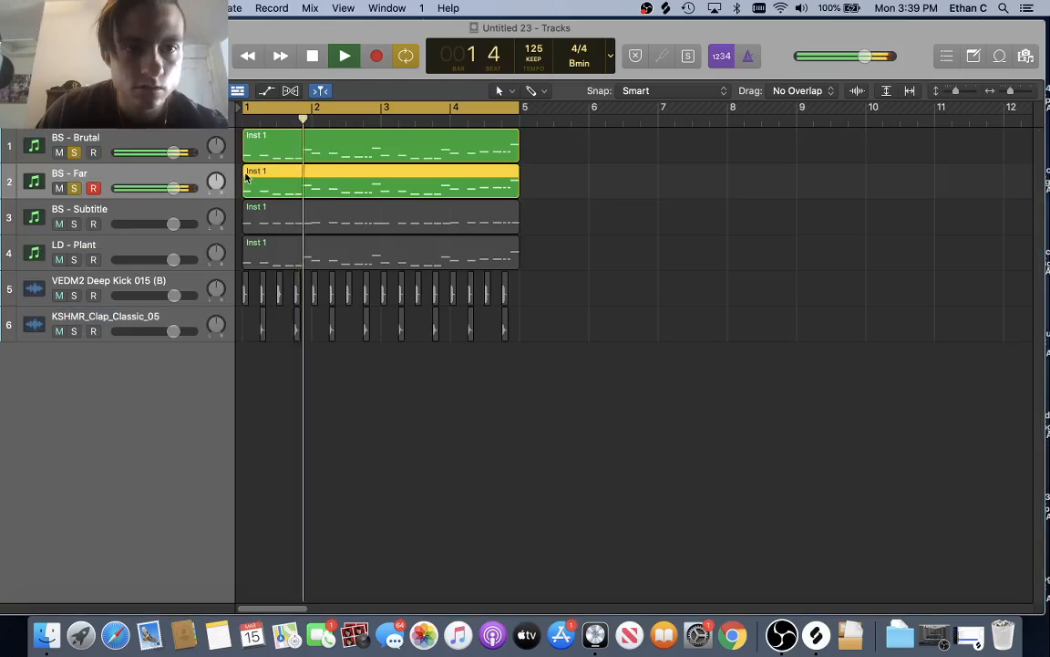
- Solo BS - Subtitle with BS - Brutal and compare their playback without and with BS - Far
{"action": "left_click", "coordinate": [74, 188]}
{"action": "key", "text": "space"}
{"action": "left_click", "coordinate": [74, 224]}
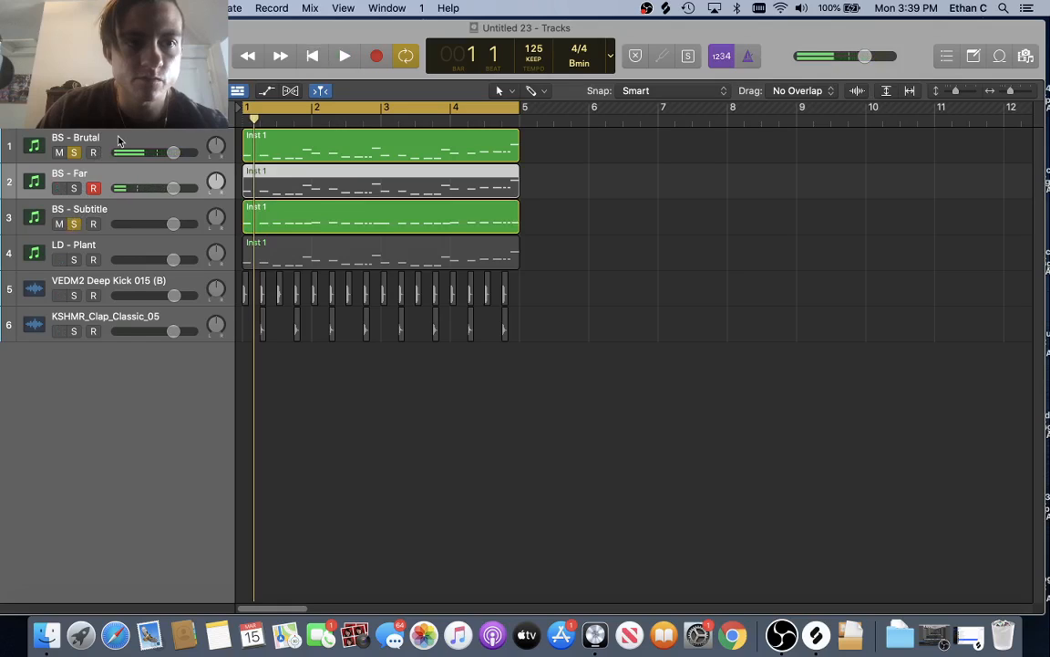
{"action": "key", "text": "space"}
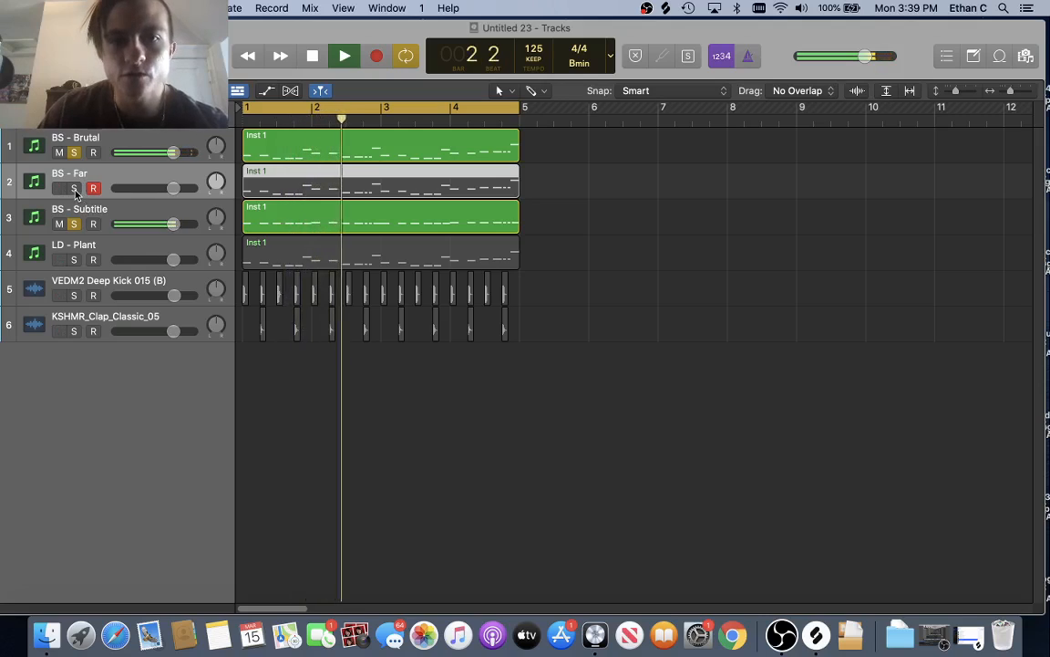
{"action": "left_click", "coordinate": [74, 187]}
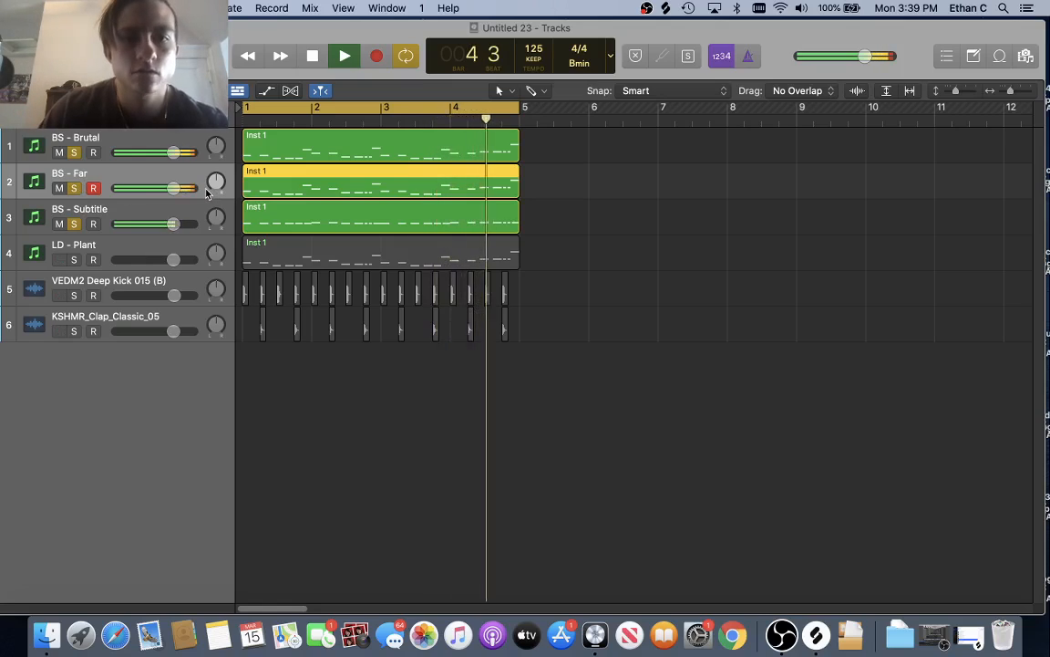
- Lower the BS - Far track volume to -2.0 dB and clear all solos to hear the full mix
{"action": "key", "text": "space"}
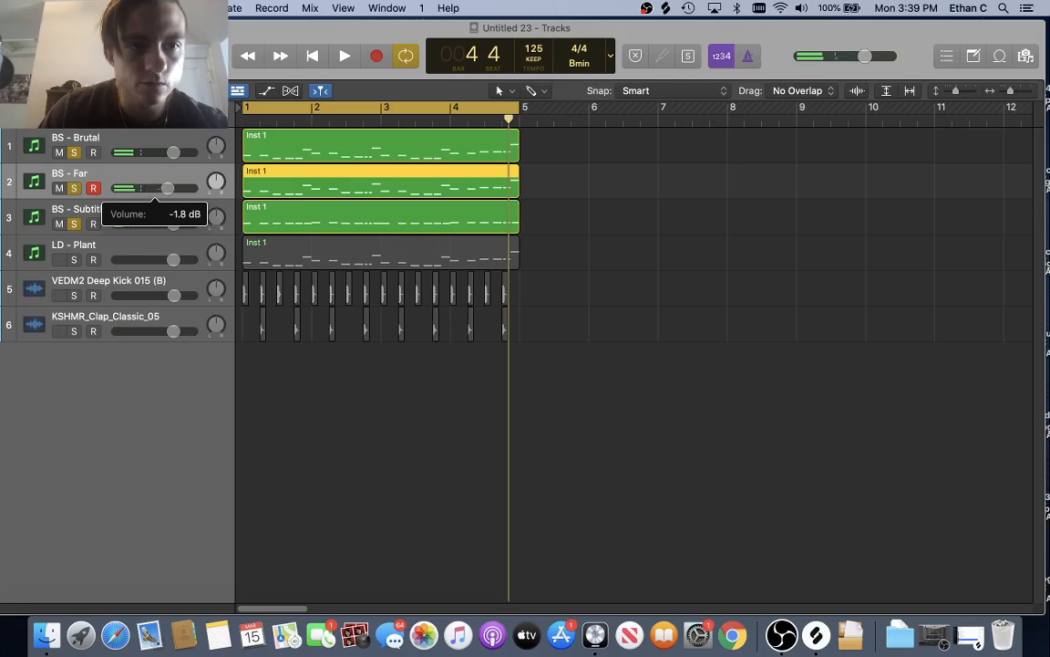
{"action": "key", "text": "space"}
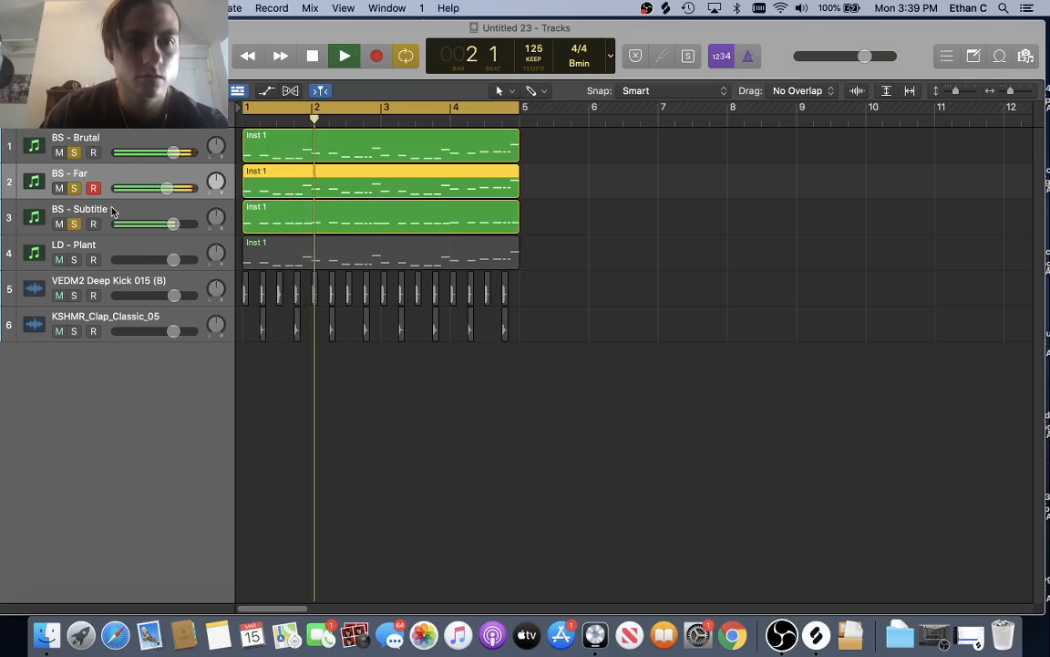
{"action": "left_click", "coordinate": [219, 108]}
{"action": "key", "text": "Return"}
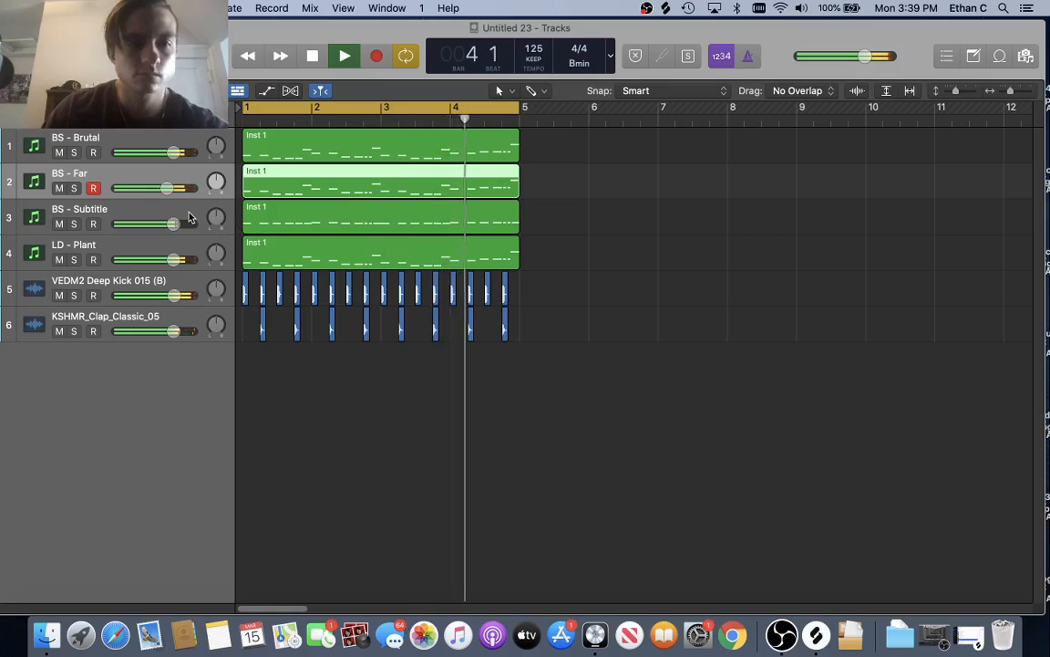
- Check the Kickstart sidechain settings on the BS - Far track during playback
{"action": "key", "text": "x"}
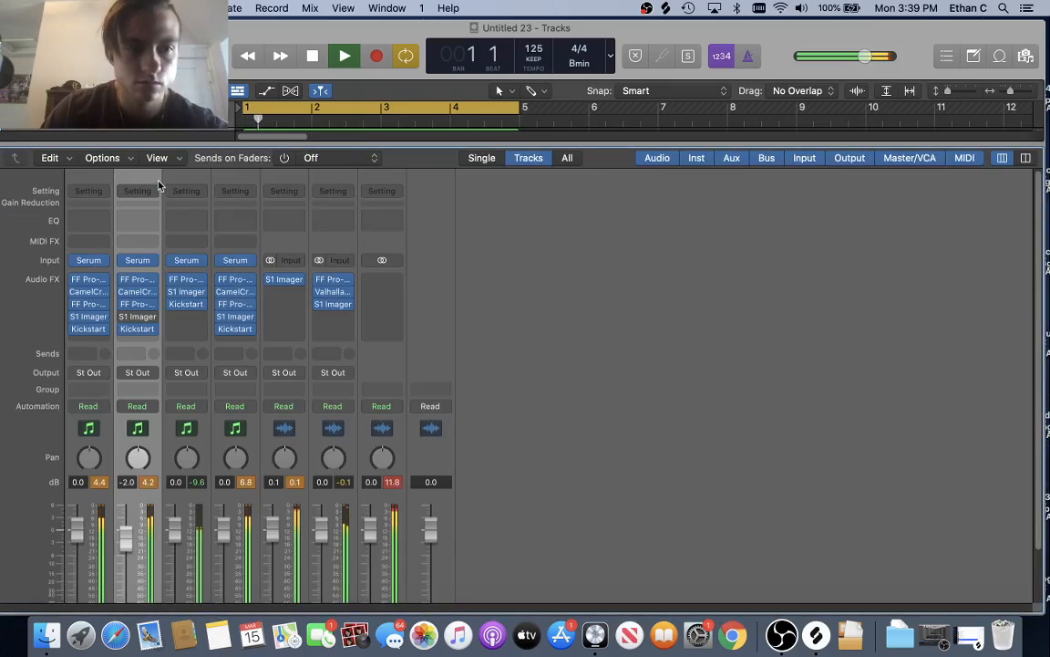
{"action": "left_click", "coordinate": [139, 330]}
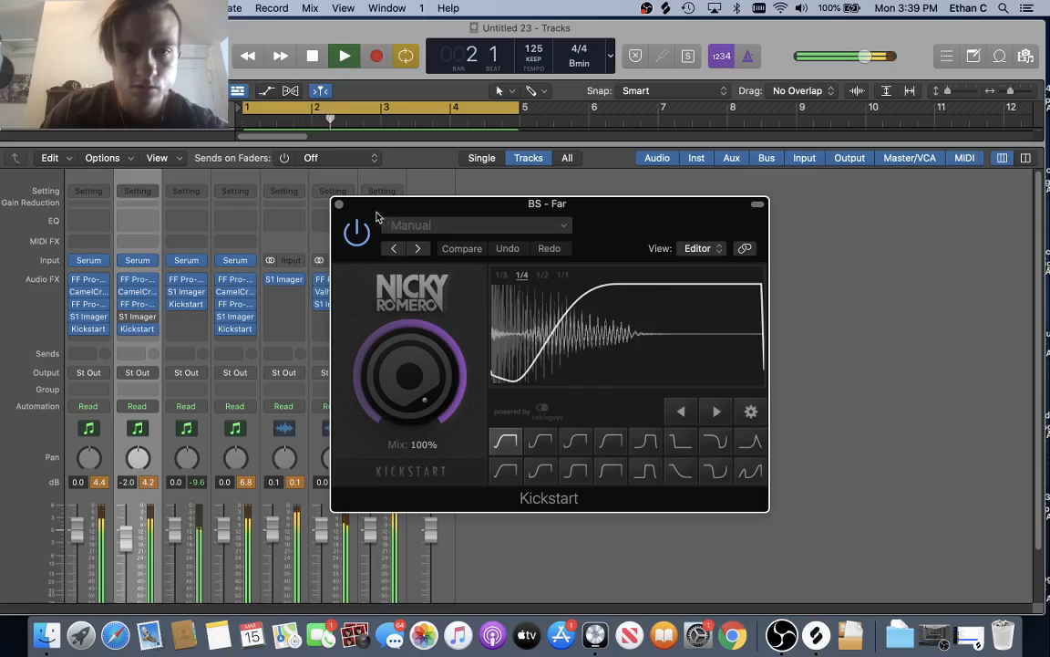
{"action": "left_click", "coordinate": [338, 204]}
{"action": "key", "text": "x"}
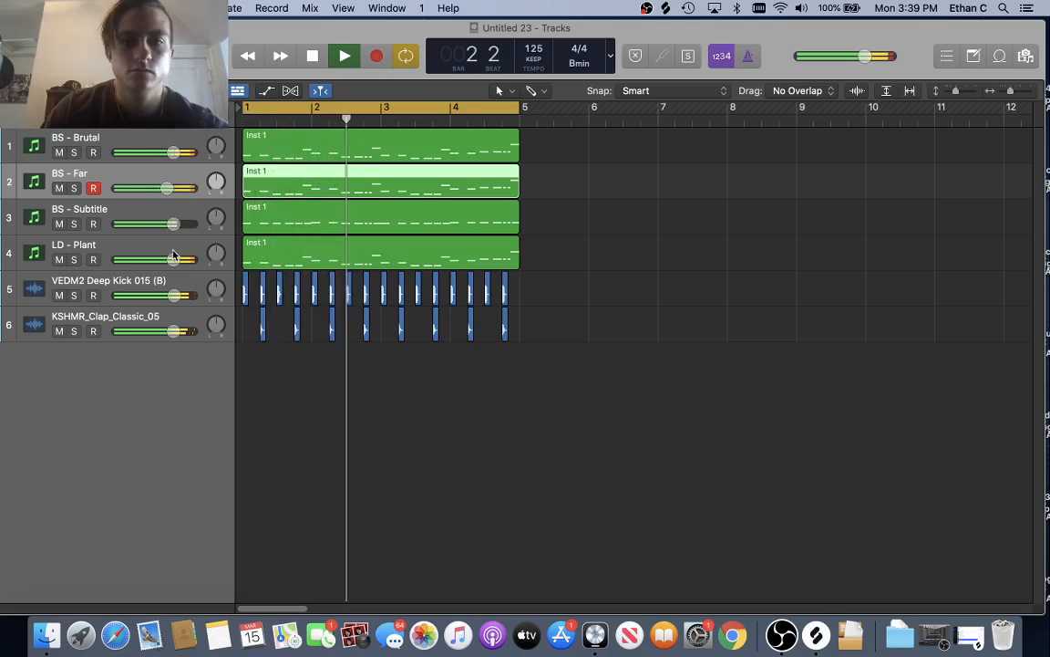
- Duplicate the LD - Plant track with its settings and copy its region onto the new track at bar 1
{"action": "left_click", "coordinate": [137, 252]}
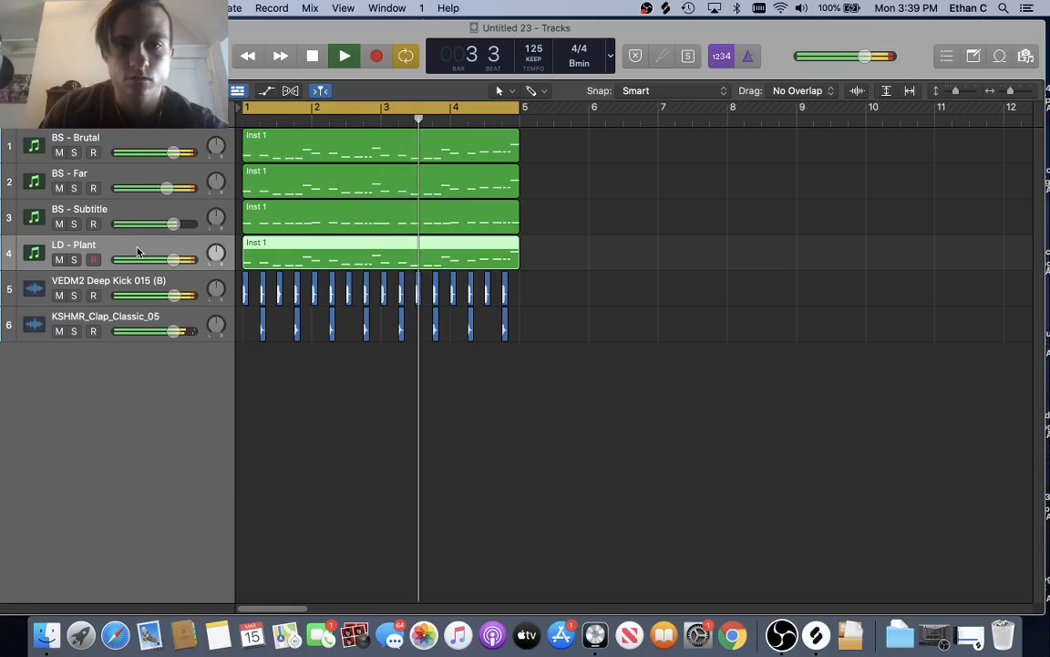
{"action": "key", "text": "space"}
{"action": "left_click", "coordinate": [177, 9]}
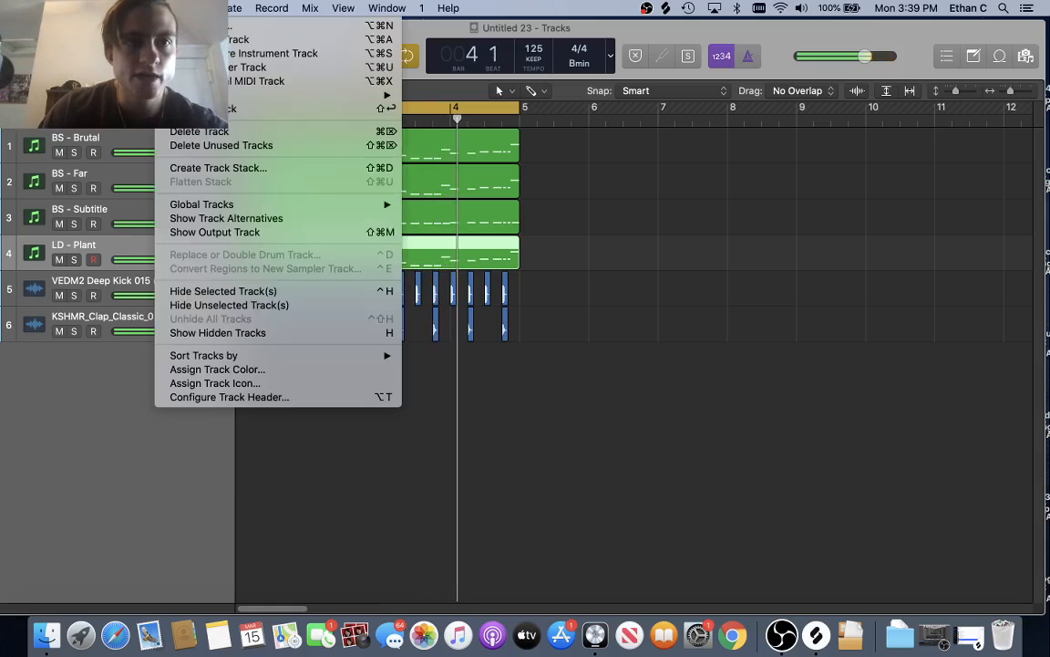
{"action": "mouse_move", "coordinate": [292, 95]}
{"action": "left_click", "coordinate": [474, 93]}
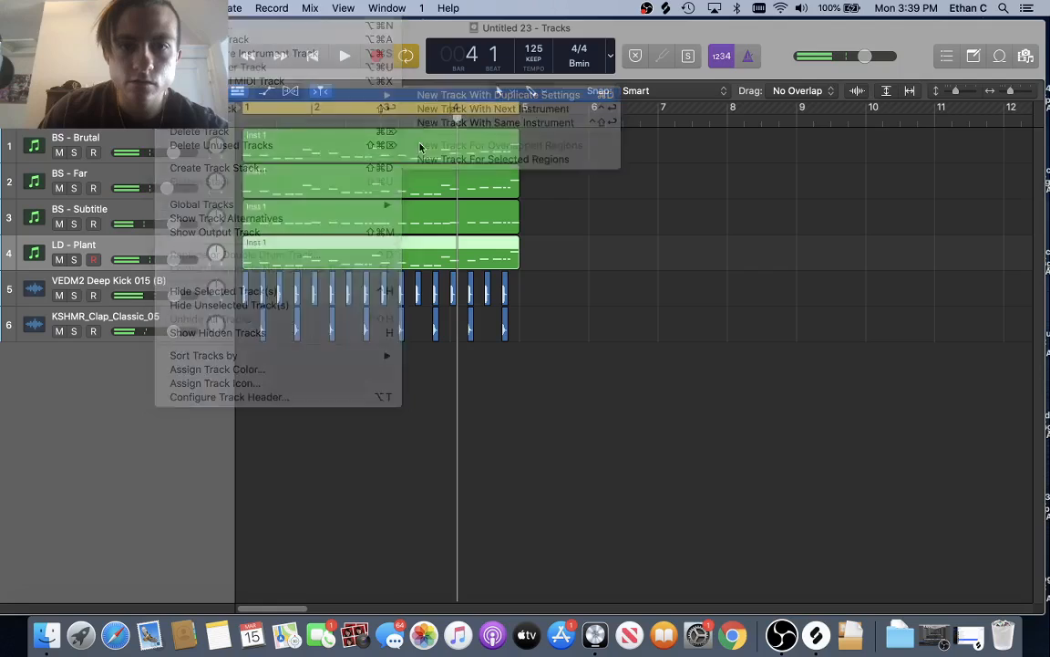
{"action": "left_click", "coordinate": [307, 252]}
{"action": "key", "text": "super+c"}
{"action": "key", "text": "Return"}
{"action": "key", "text": "super+v"}
- Solo both LD - Plant tracks and play them together
{"action": "left_click", "coordinate": [74, 260]}
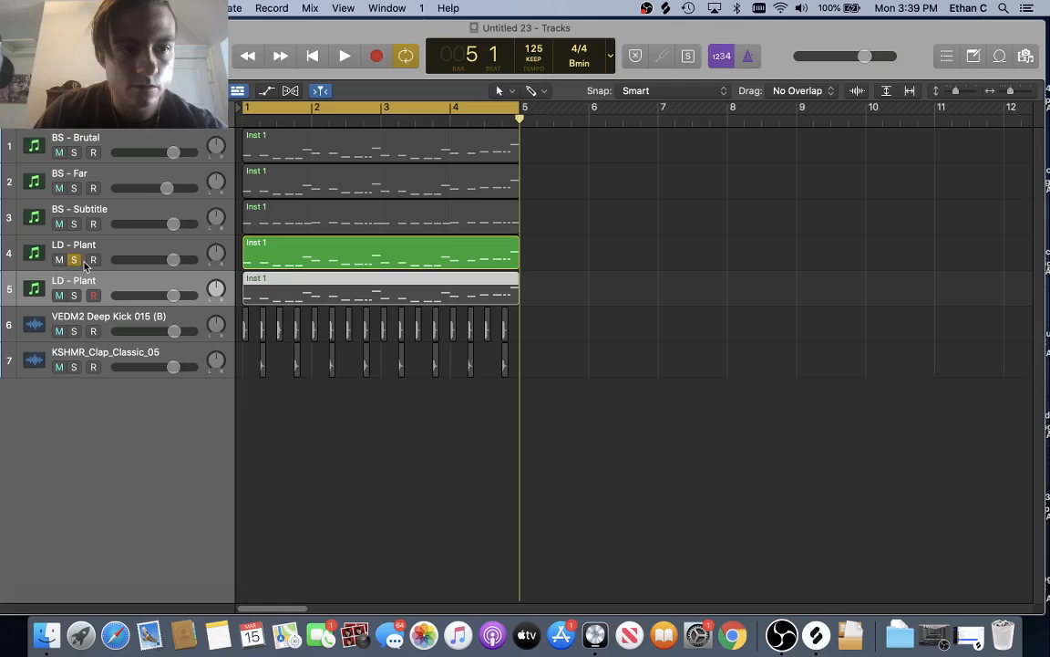
{"action": "key", "text": "space"}
{"action": "left_click", "coordinate": [78, 296]}
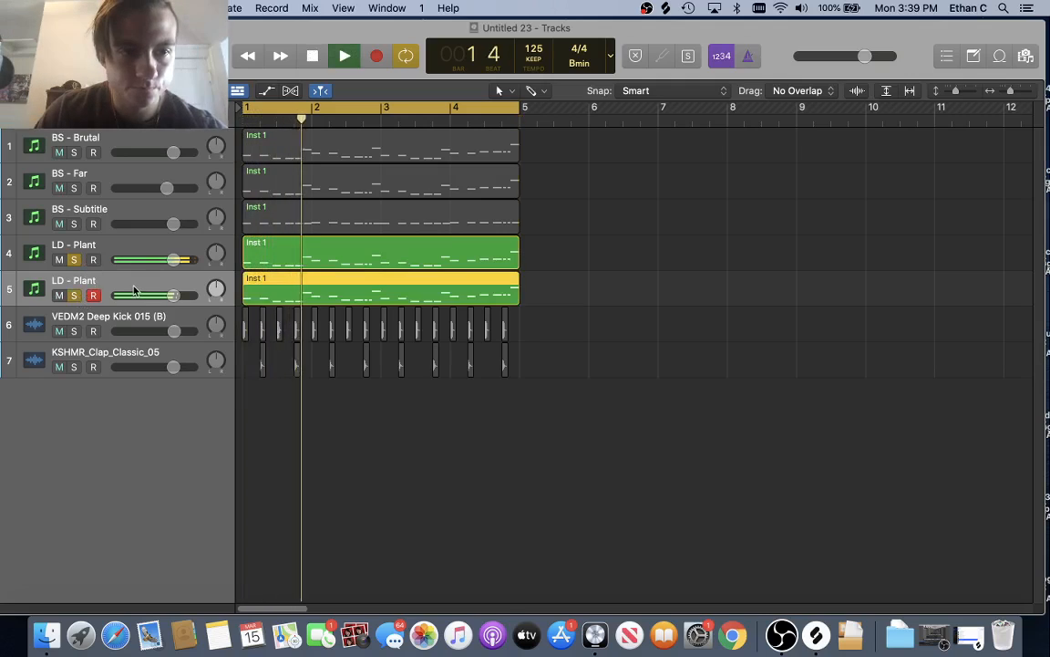
- Audition Serum lead presets on the duplicated LD - Plant track and load LD - Transportation
{"action": "key", "text": "x"}
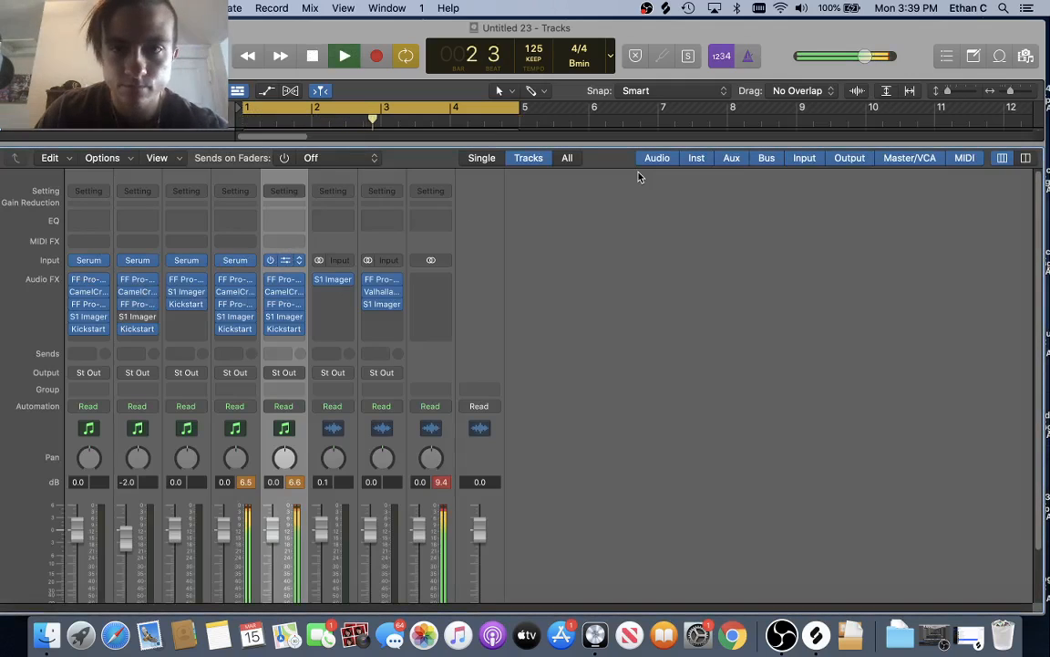
{"action": "left_click", "coordinate": [284, 260]}
{"action": "left_click", "coordinate": [849, 71]}
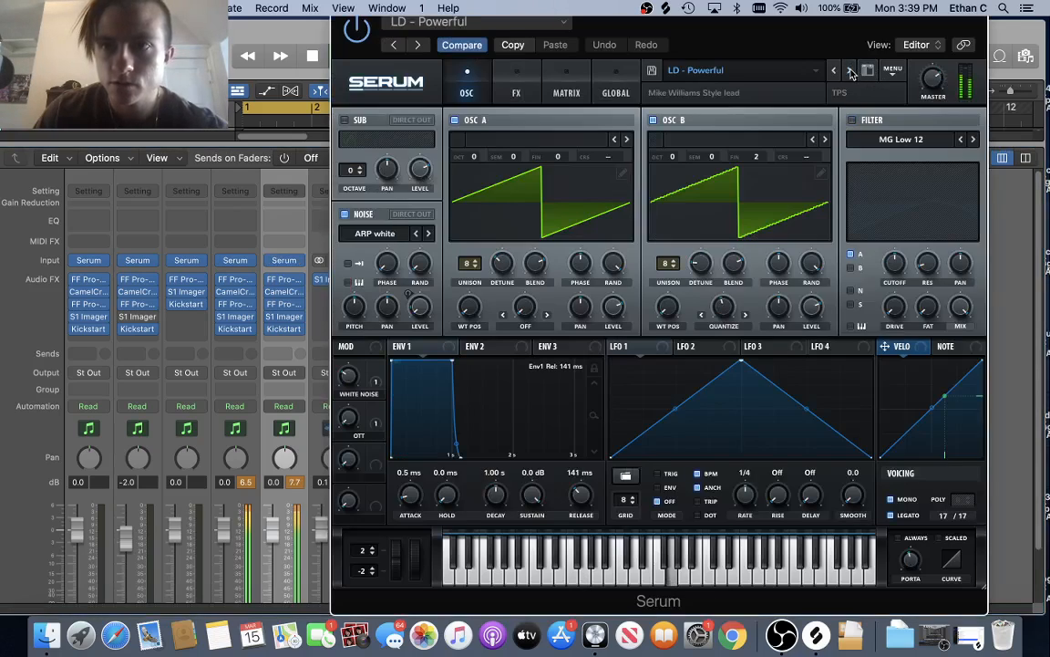
{"action": "left_click", "coordinate": [849, 70]}
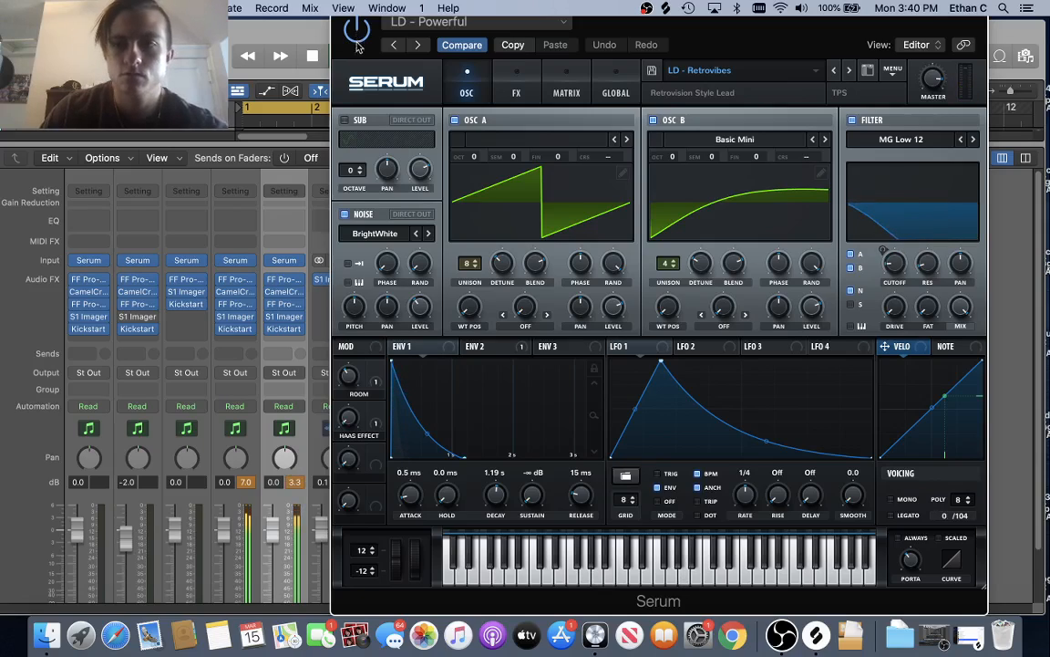
{"action": "left_click_drag", "start_coordinate": [895, 265], "coordinate": [895, 271]}
{"action": "left_click", "coordinate": [848, 73]}
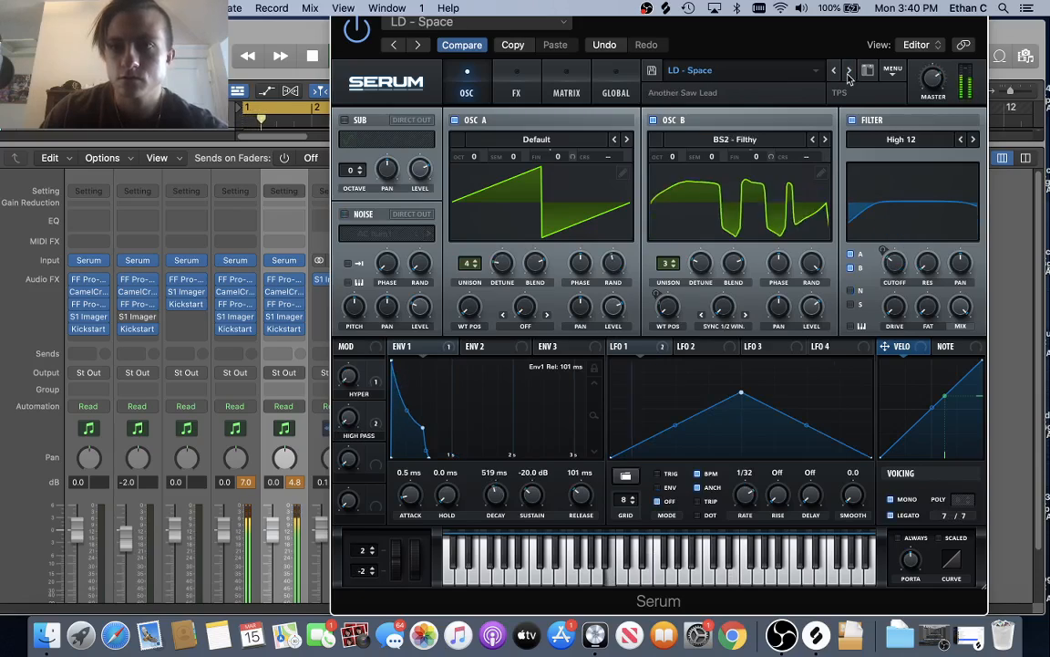
{"action": "left_click", "coordinate": [848, 73]}
{"action": "left_click", "coordinate": [848, 73]}
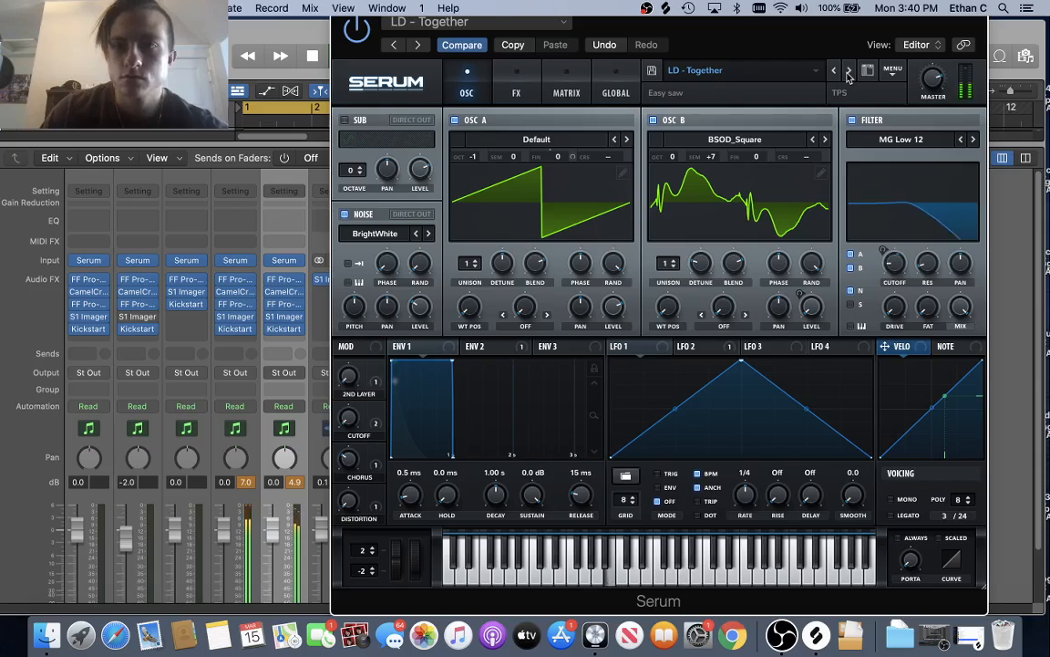
{"action": "left_click", "coordinate": [848, 73]}
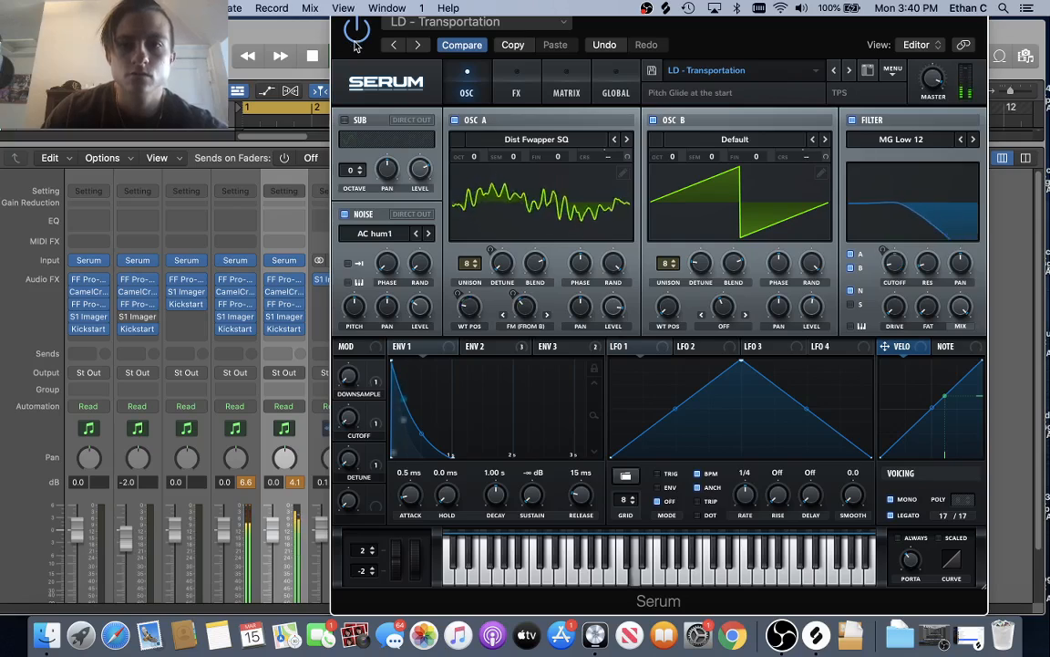
{"action": "left_click_drag", "start_coordinate": [358, 41], "coordinate": [335, 117]}
{"action": "left_click", "coordinate": [330, 62]}
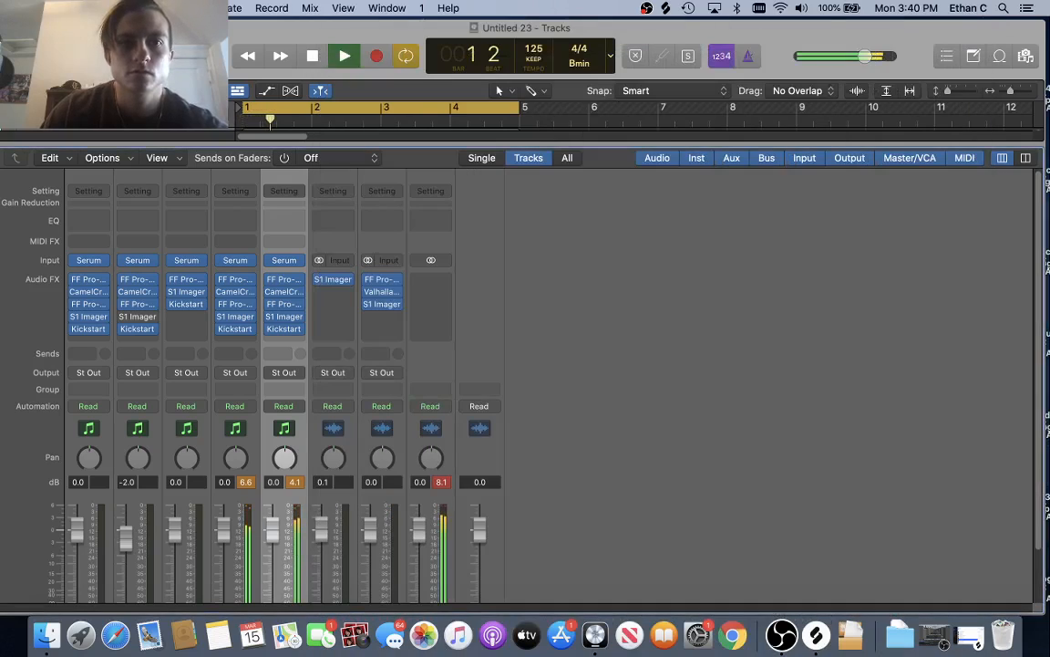
- Clear the solos on the LD - Plant and LD - Transportation tracks and listen to the full mix
{"action": "key", "text": "x"}
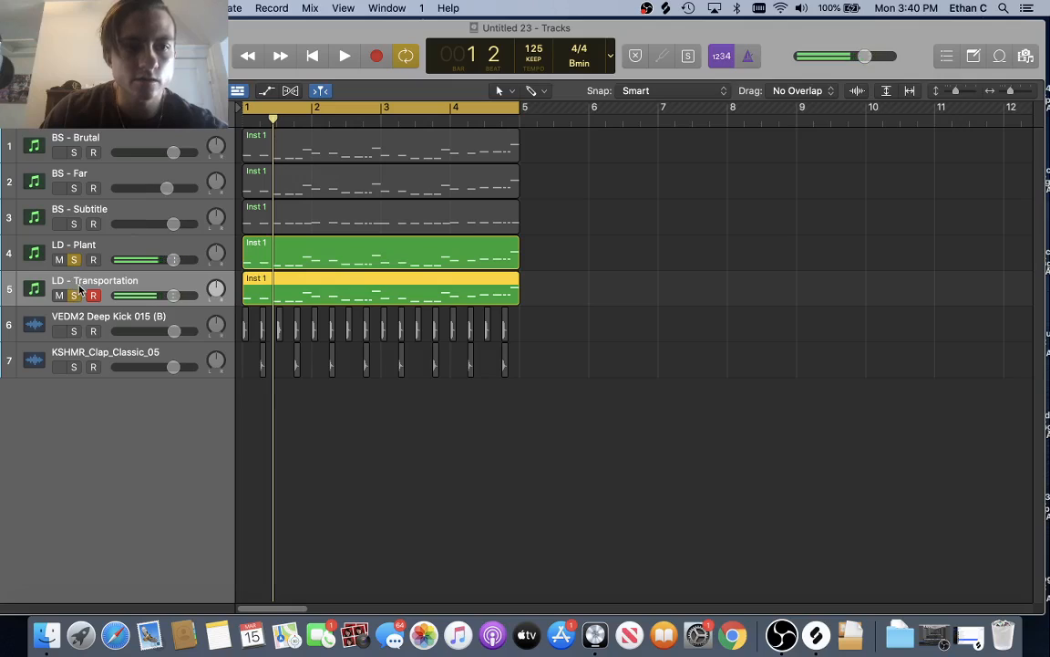
{"action": "key", "text": "s"}
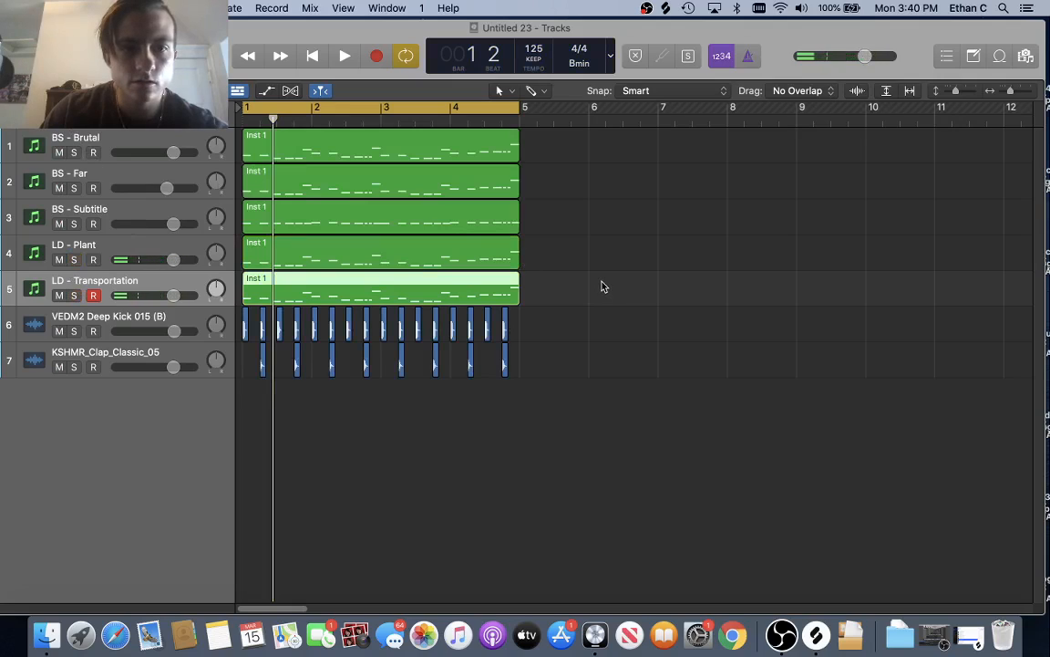
{"action": "key", "text": "space"}
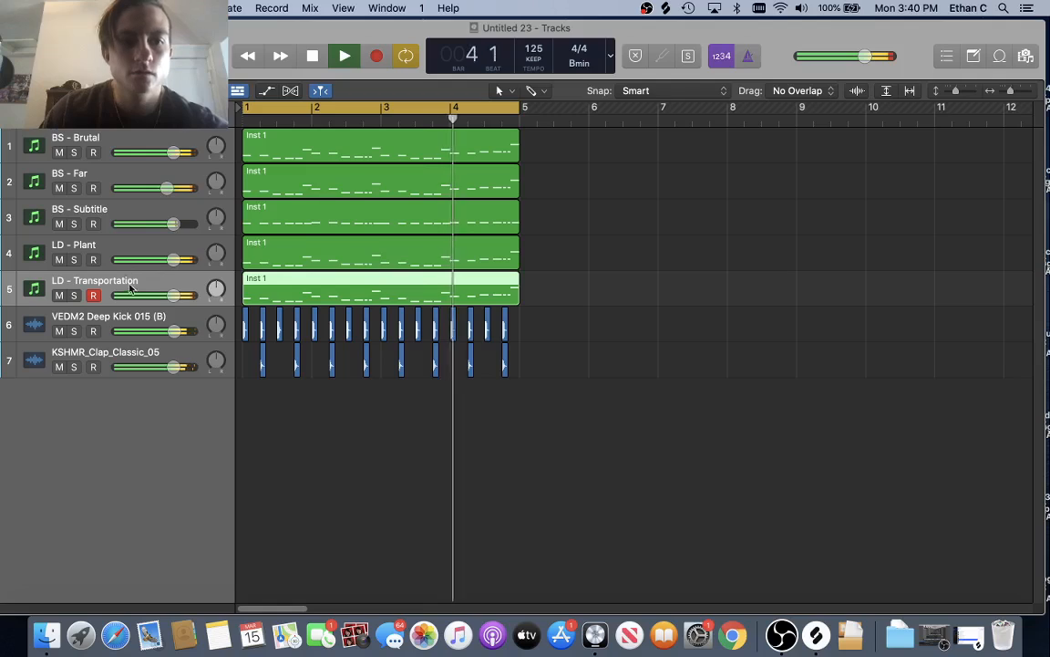
{"action": "key", "text": "space"}
- Review the oscillator and effects settings of Serum on the LD - Transportation track, with the mix playing
{"action": "key", "text": "x"}
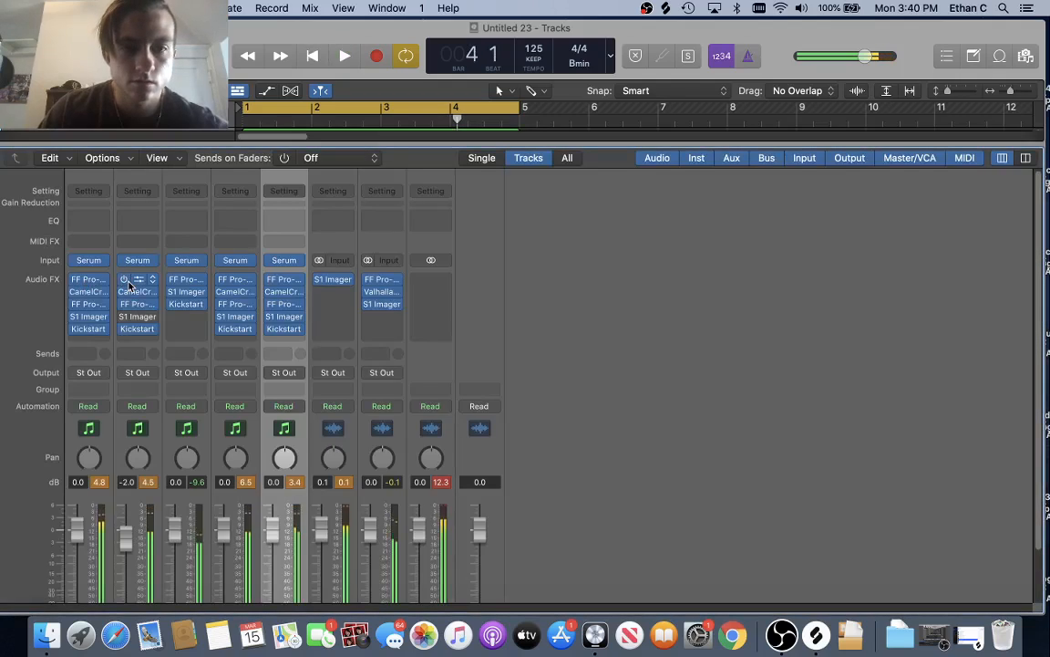
{"action": "left_click", "coordinate": [283, 262]}
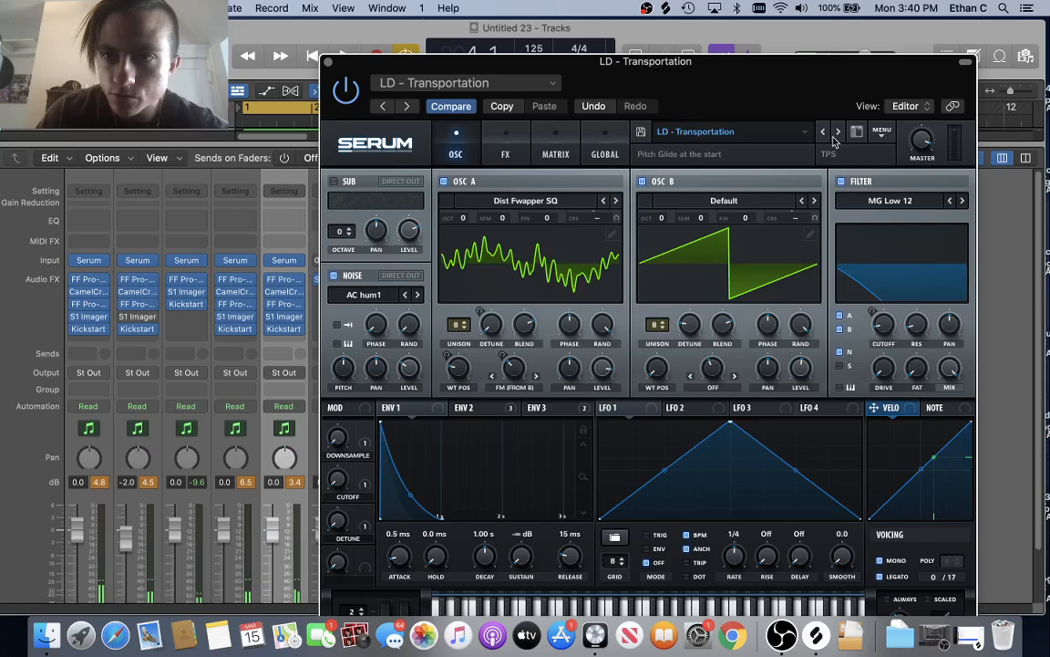
{"action": "left_click", "coordinate": [504, 146]}
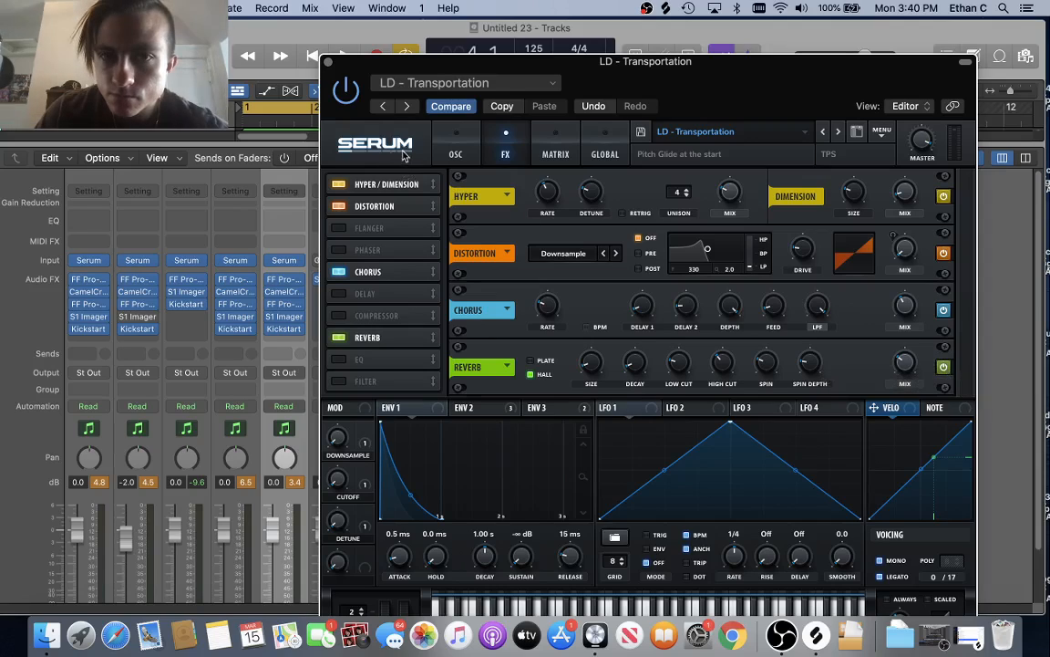
{"action": "left_click", "coordinate": [455, 148]}
{"action": "key", "text": "space"}
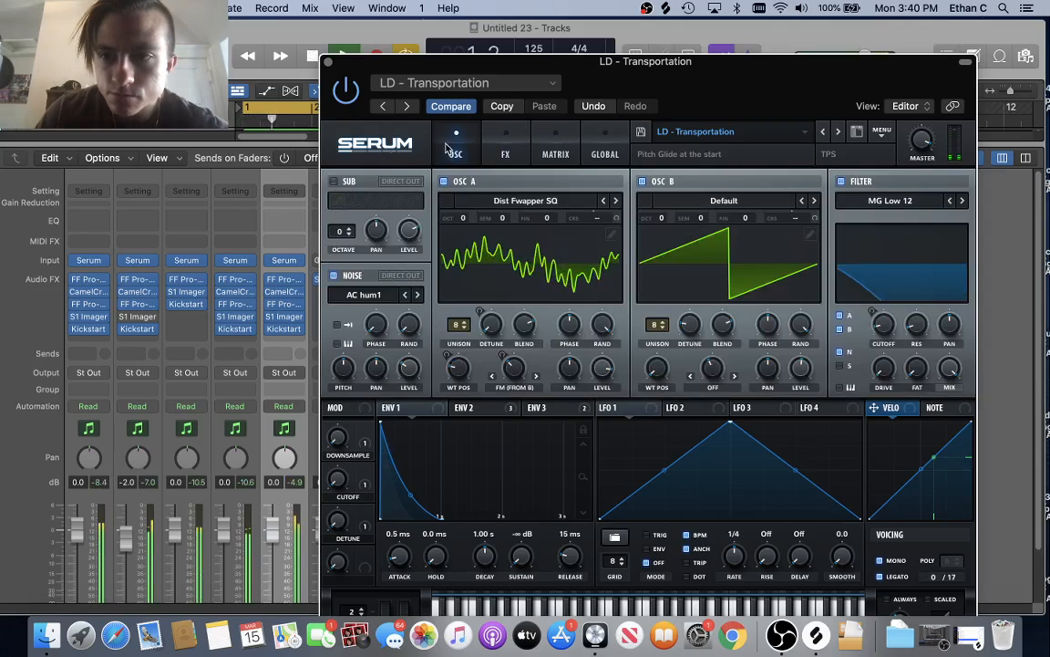
{"action": "left_click", "coordinate": [328, 63]}
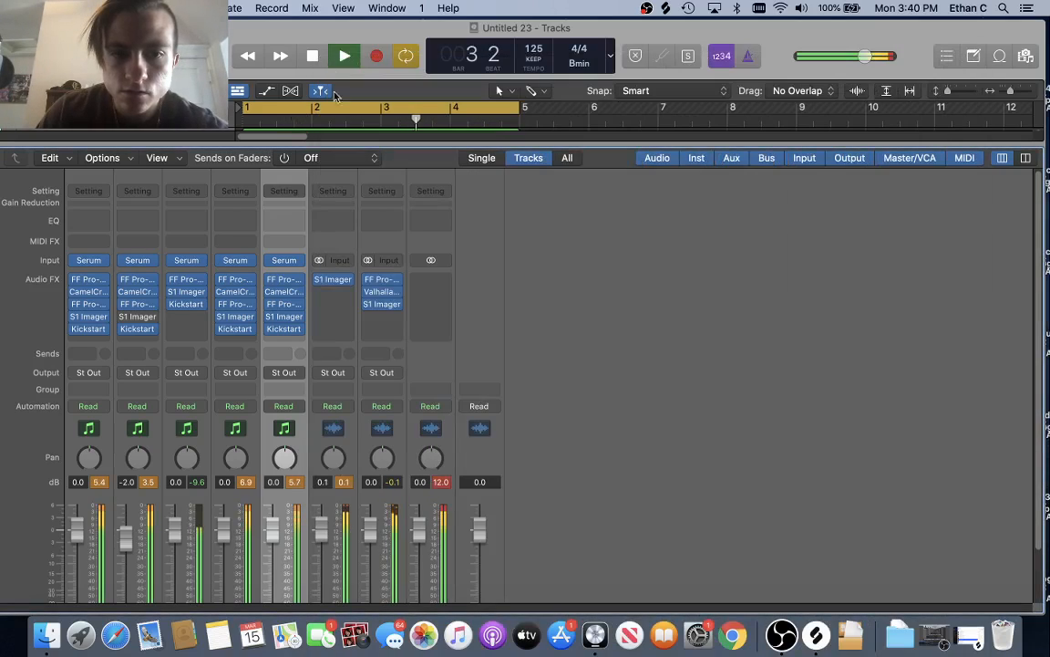
- Add a 12 dB/oct high cut at about 5800 Hz in the low-cut Pro-Q 3 on LD - Transportation
{"action": "left_click", "coordinate": [285, 307]}
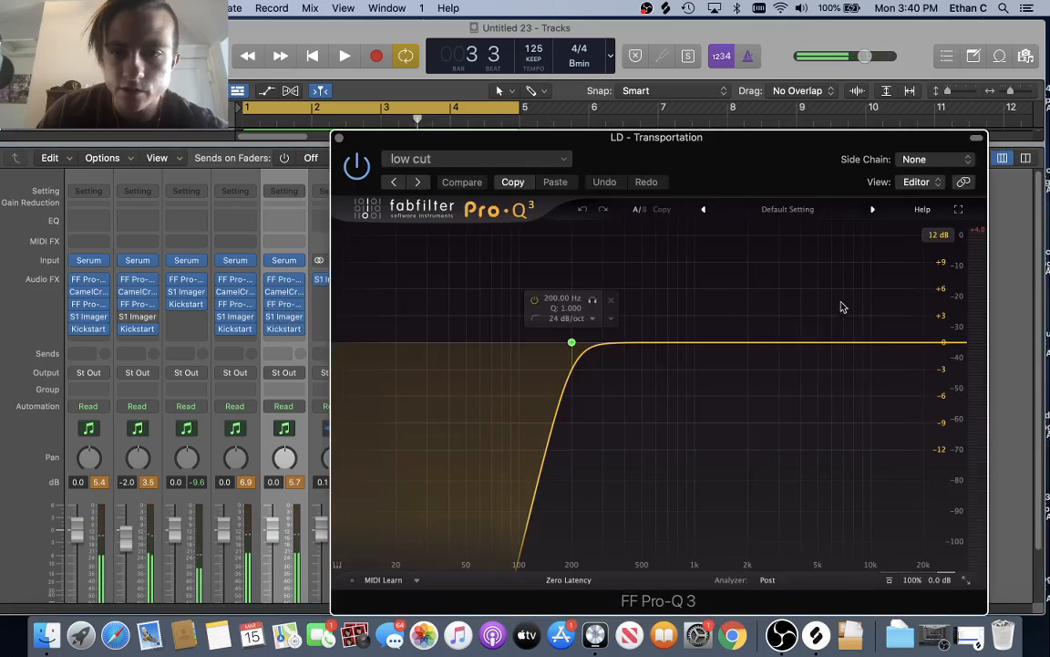
{"action": "key", "text": "space"}
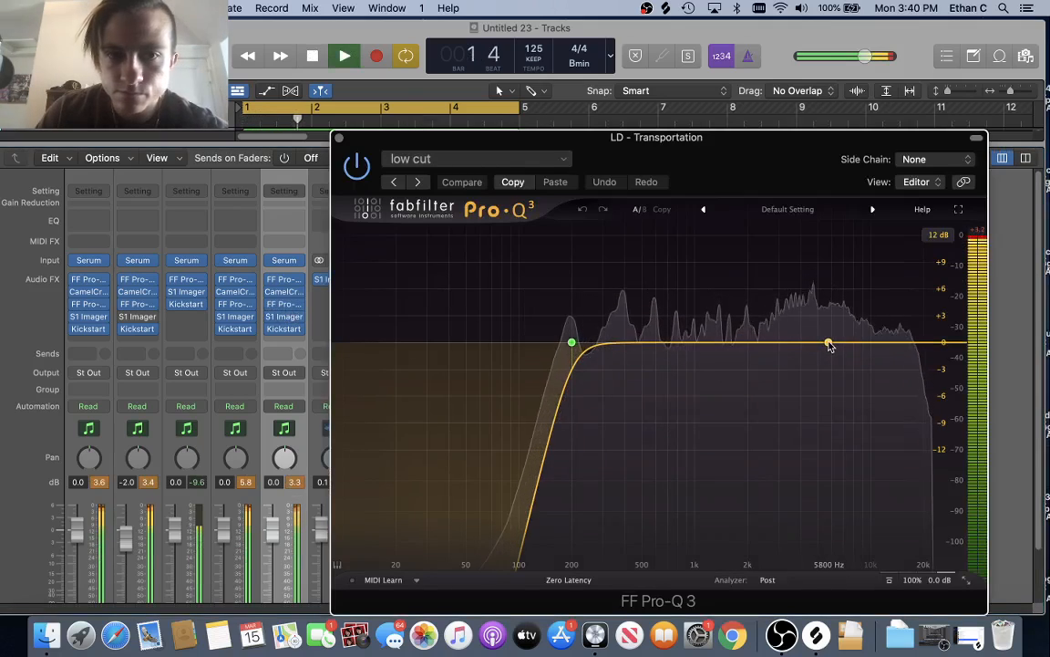
{"action": "left_click", "coordinate": [830, 345]}
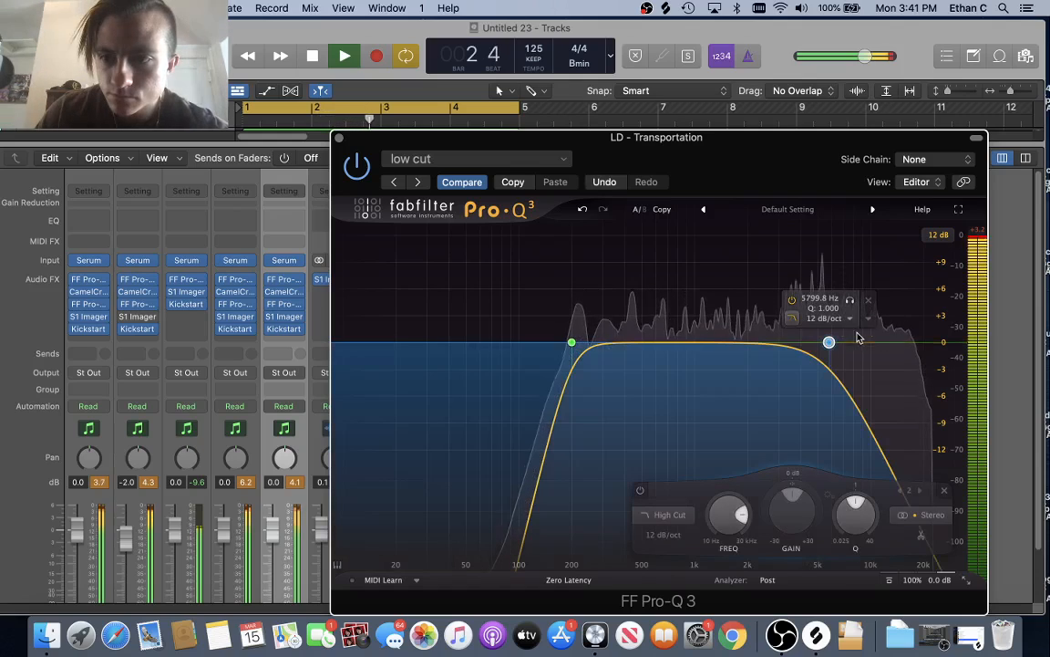
- Lower the LD - Transportation high cut to about 3650 Hz, stop playback and return to the arrangement
{"action": "mouse_move", "coordinate": [830, 343]}
{"action": "left_mouse_down"}
{"action": "mouse_move", "coordinate": [862, 333]}
{"action": "mouse_move", "coordinate": [818, 338]}
{"action": "left_mouse_up"}
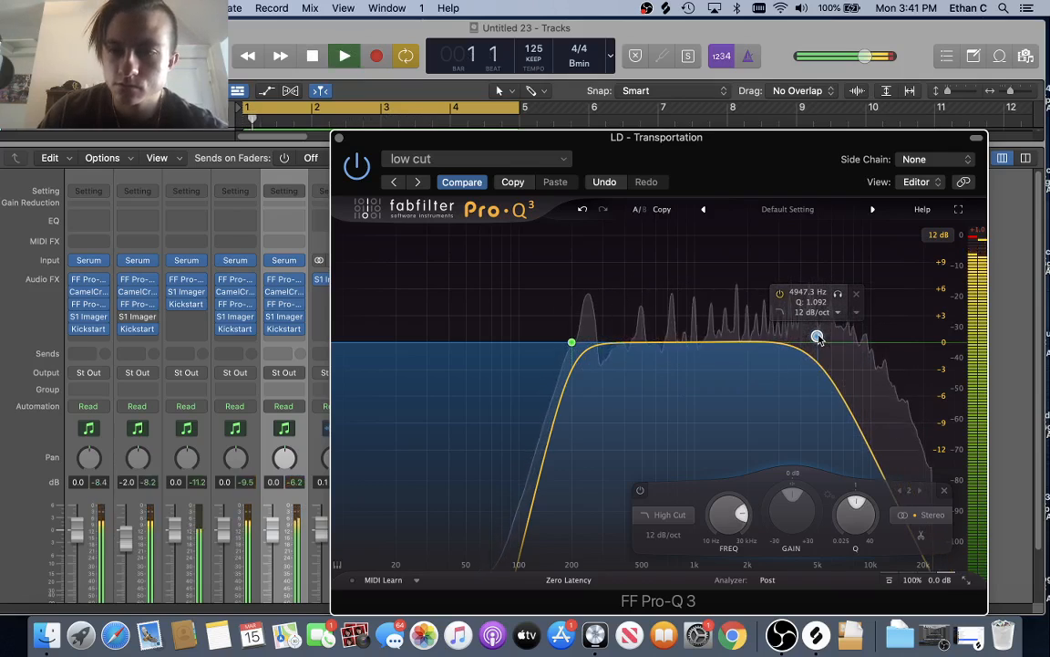
{"action": "left_click_drag", "start_coordinate": [818, 338], "coordinate": [783, 338]}
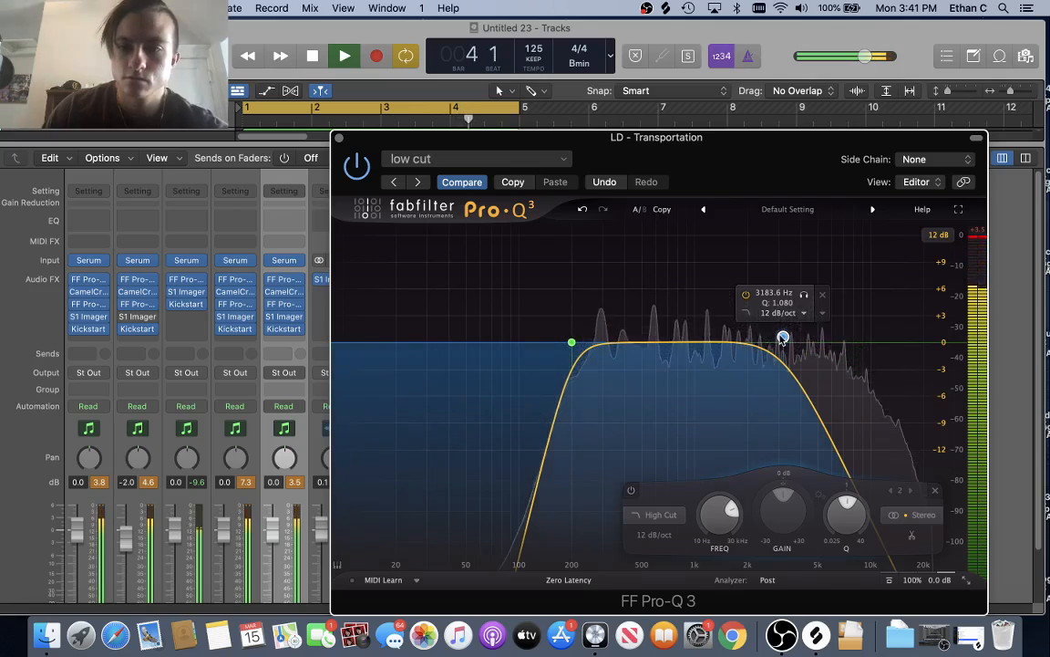
{"action": "left_click_drag", "start_coordinate": [783, 336], "coordinate": [793, 336]}
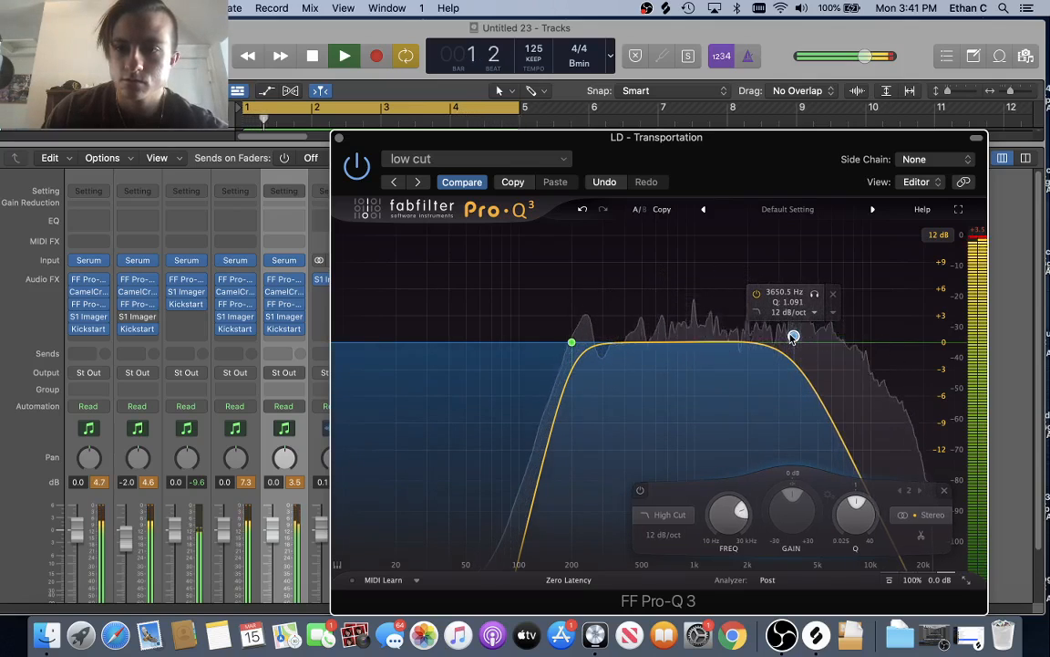
{"action": "key", "text": "space"}
{"action": "left_click", "coordinate": [339, 137]}
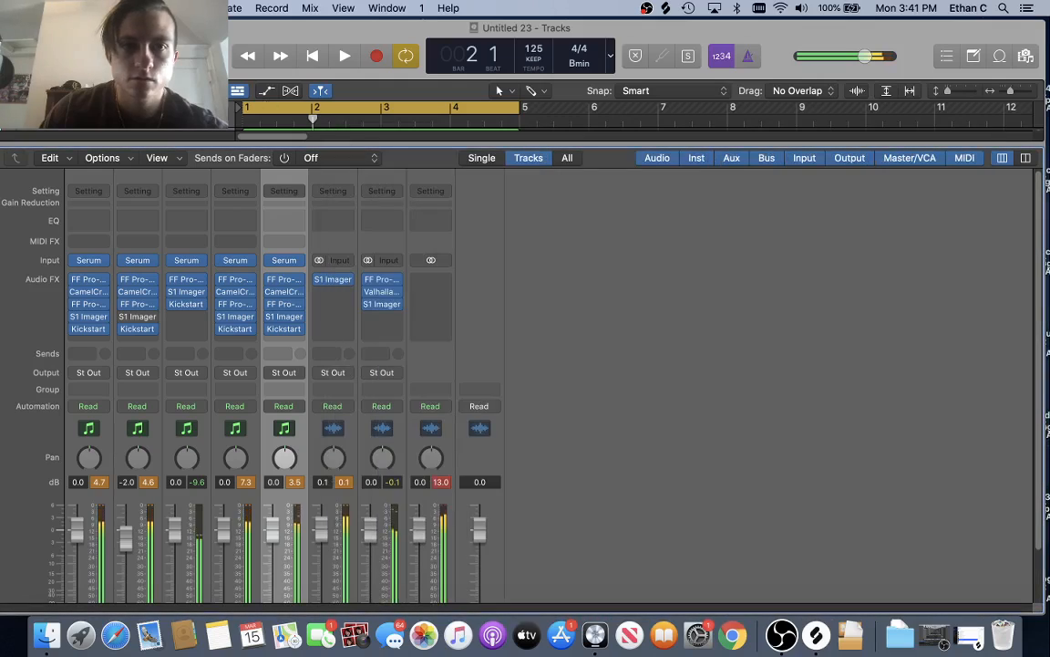
{"action": "key", "text": "x"}
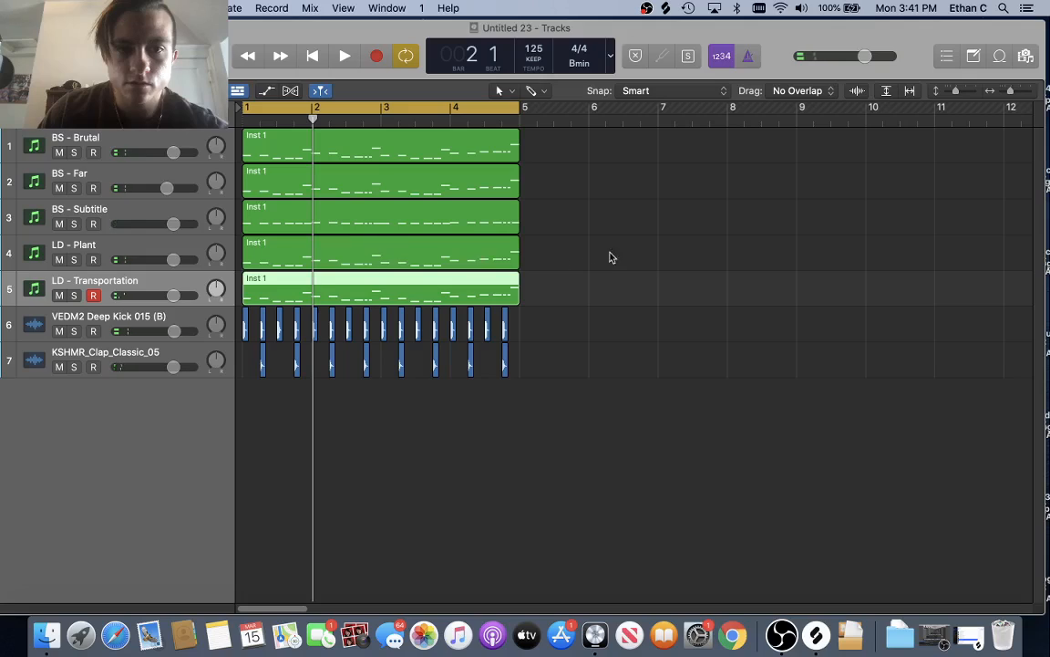
- Copy all regions on the seven tracks from bars 1–4 and paste them at bar 5
{"action": "left_click_drag", "start_coordinate": [618, 153], "coordinate": [239, 414]}
{"action": "key", "text": "super+c"}
{"action": "left_click", "coordinate": [523, 120]}
{"action": "key", "text": "super+v"}
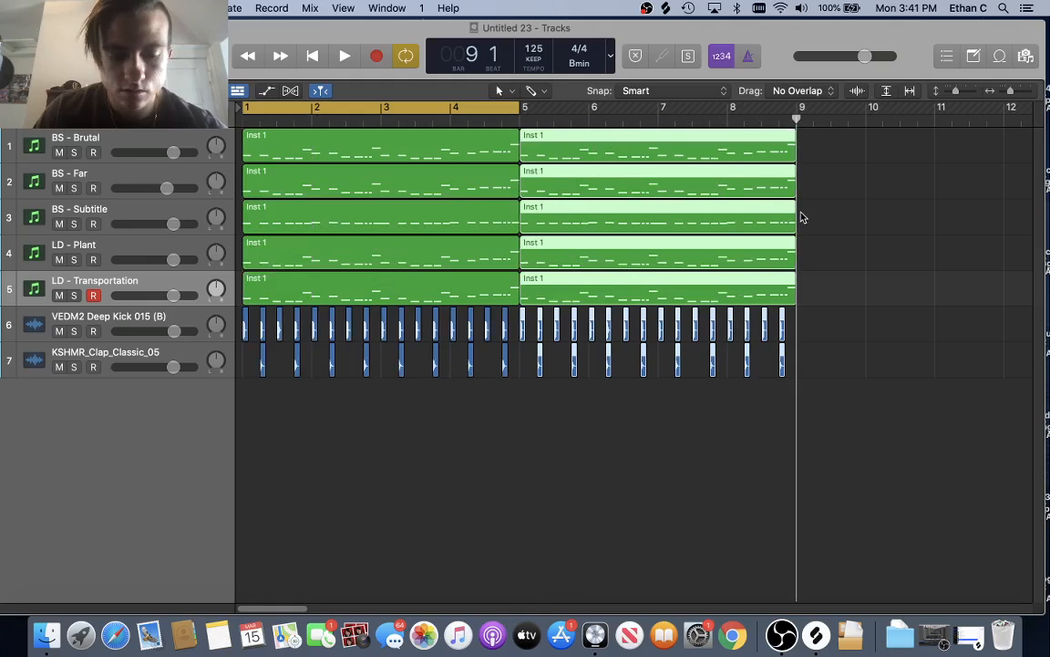
- Copy the whole eight-bar arrangement and paste it at bar 9
{"action": "key", "text": "super+a"}
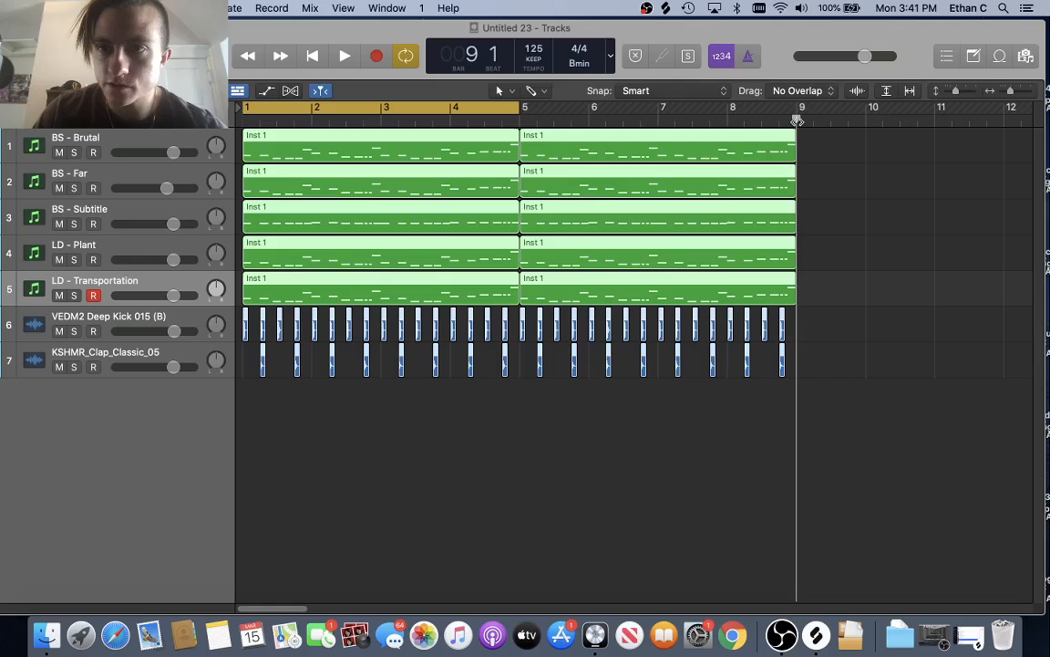
{"action": "key", "text": "super+v"}
{"action": "key", "text": "super+Left"}
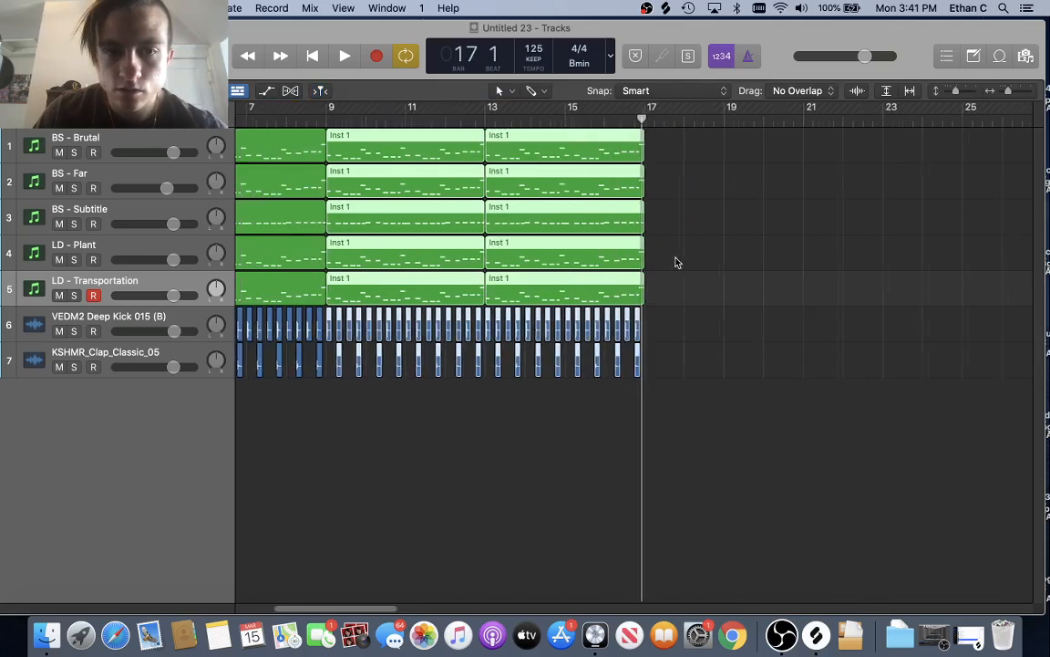
- Delete the clap regions in bars 1–4 of the KSHMR_Clap_Classic_05 track
{"action": "scroll", "coordinate": [459, 210], "scroll_direction": "left", "scroll_amount": 5}
{"action": "key", "text": "space"}
{"action": "key", "text": "super+Right"}
{"action": "key", "text": "super+Right"}
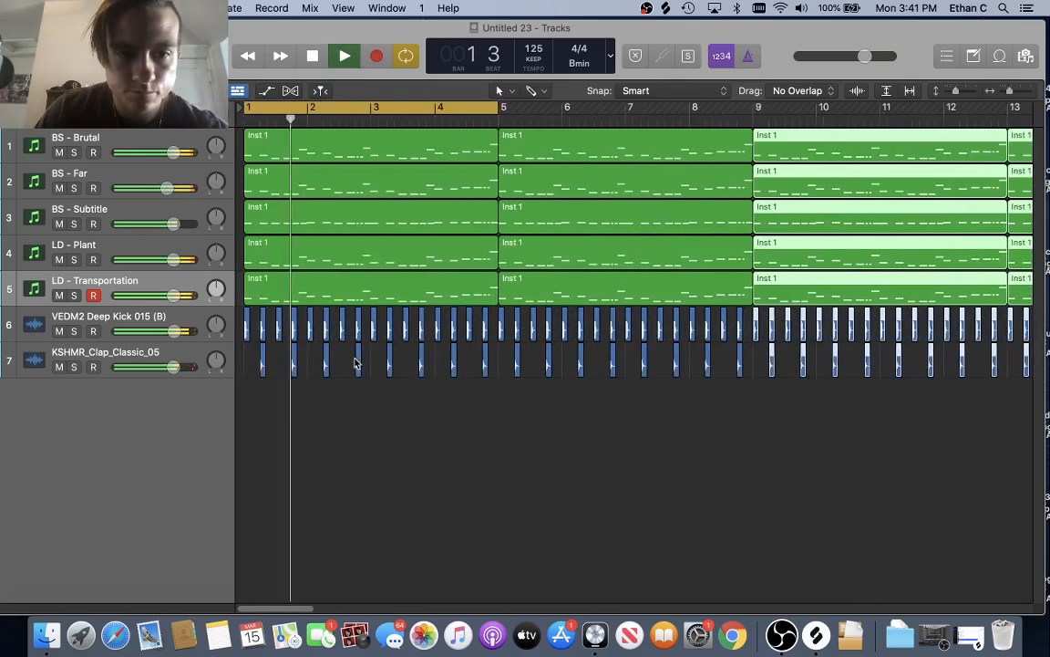
{"action": "left_click", "coordinate": [261, 365]}
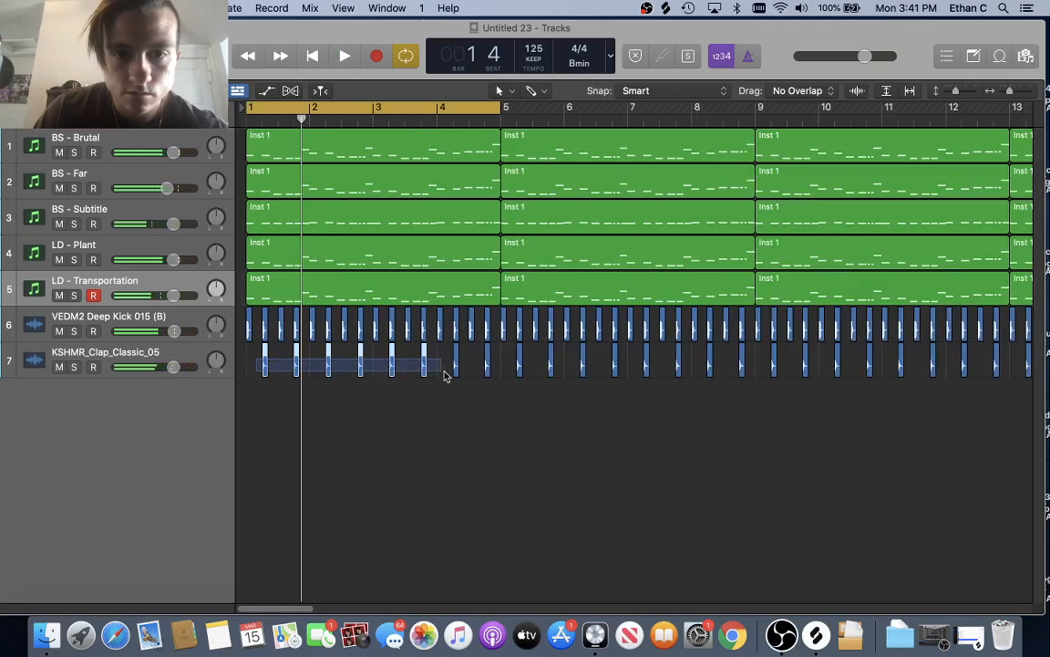
{"action": "left_click_drag", "start_coordinate": [443, 375], "coordinate": [486, 368]}
{"action": "right_click", "coordinate": [471, 370]}
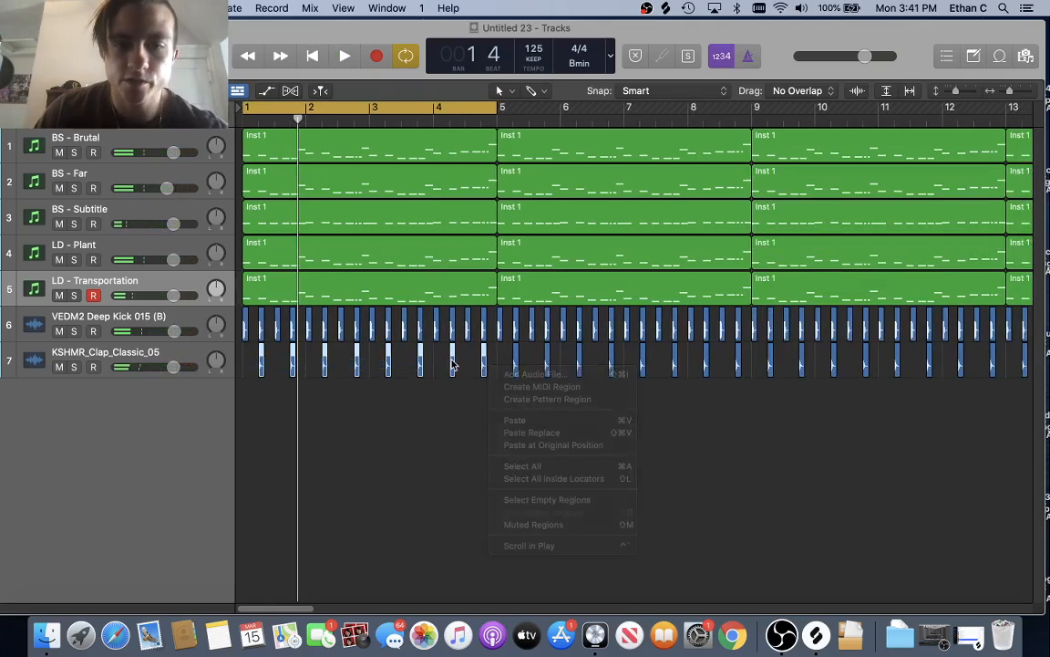
{"action": "right_click", "coordinate": [453, 347]}
{"action": "left_click", "coordinate": [466, 350]}
- Compare the looped mix with LD - Transportation muted and unmuted, and slightly lower that track's volume
{"action": "key", "text": "space"}
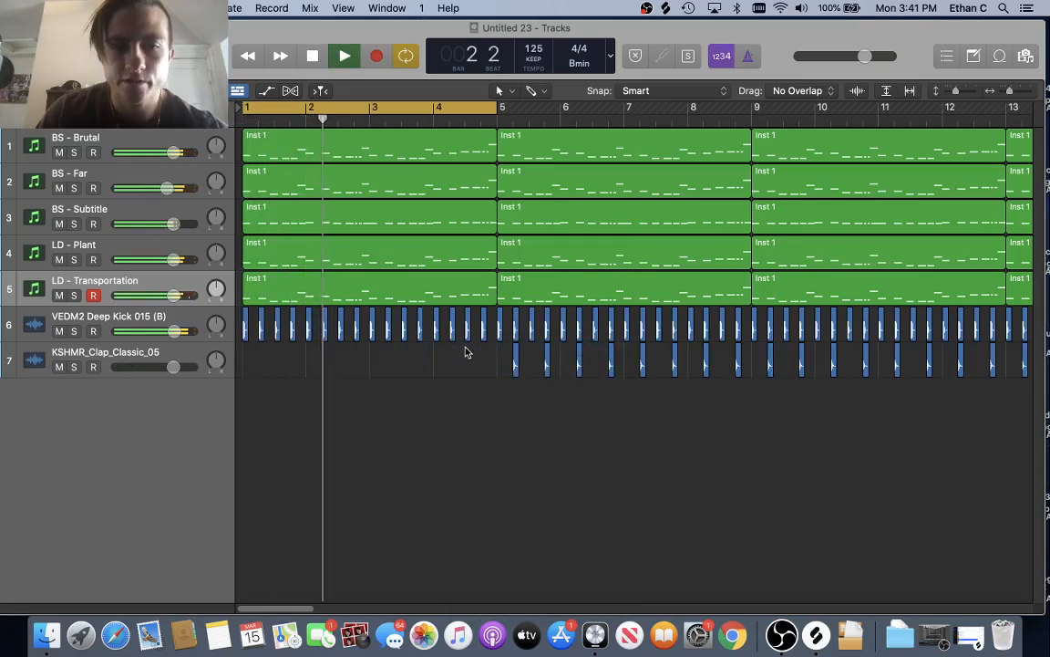
{"action": "key", "text": "super+Left"}
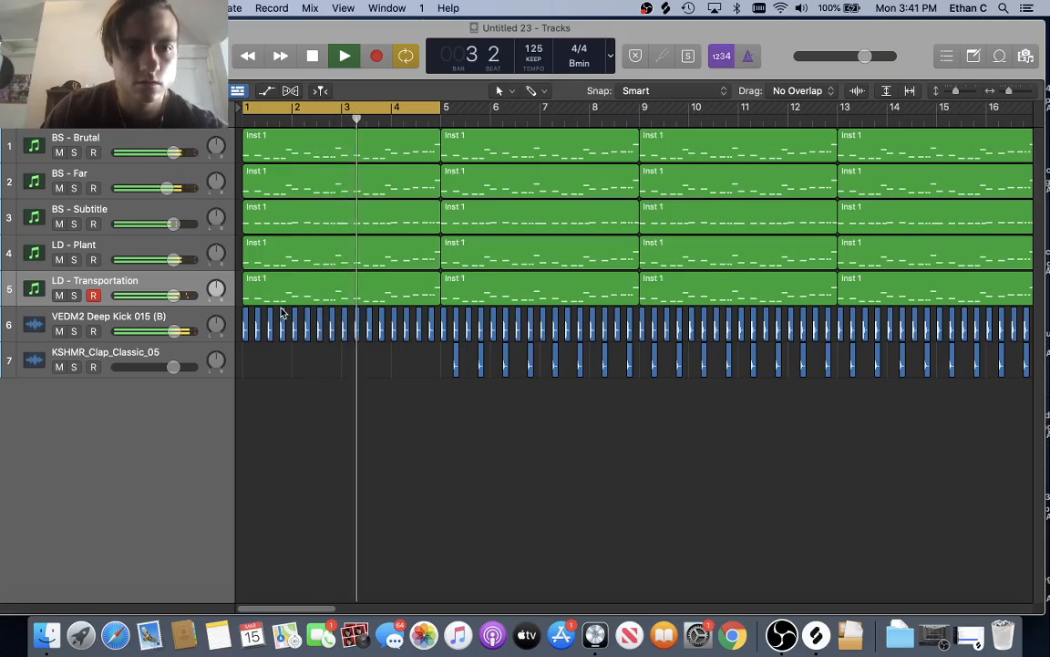
{"action": "left_click", "coordinate": [59, 295]}
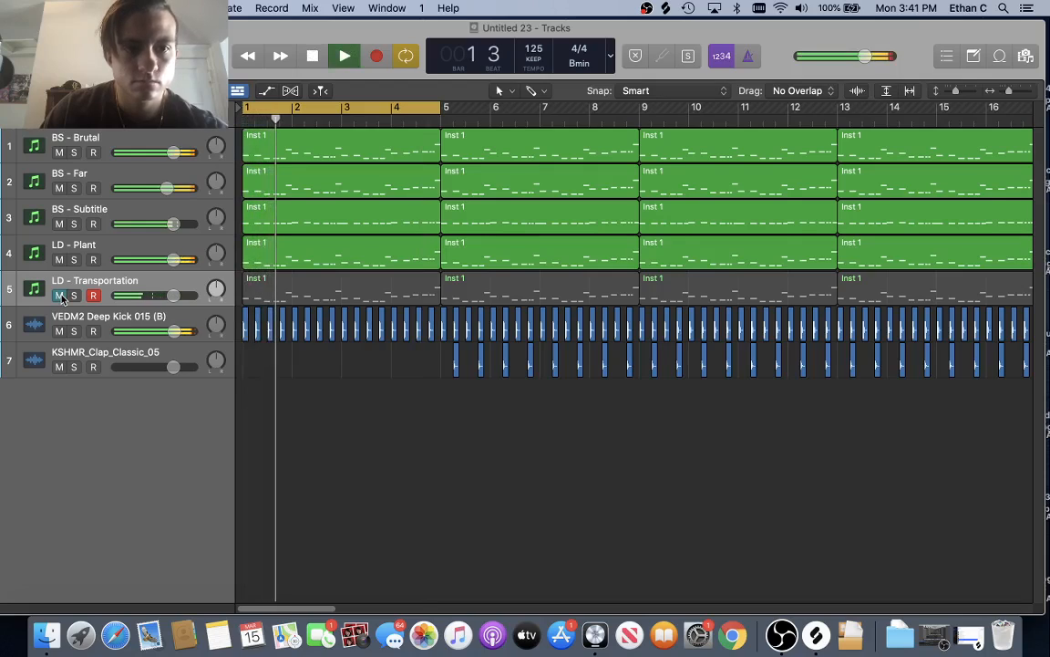
{"action": "left_click", "coordinate": [60, 296]}
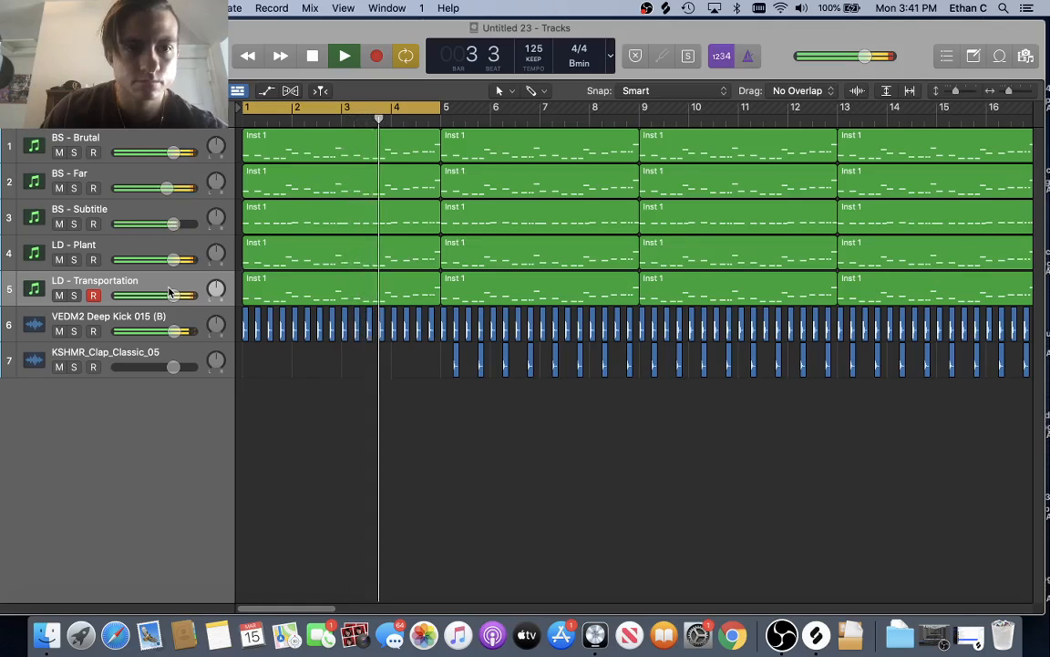
{"action": "left_click_drag", "start_coordinate": [170, 292], "coordinate": [165, 293]}
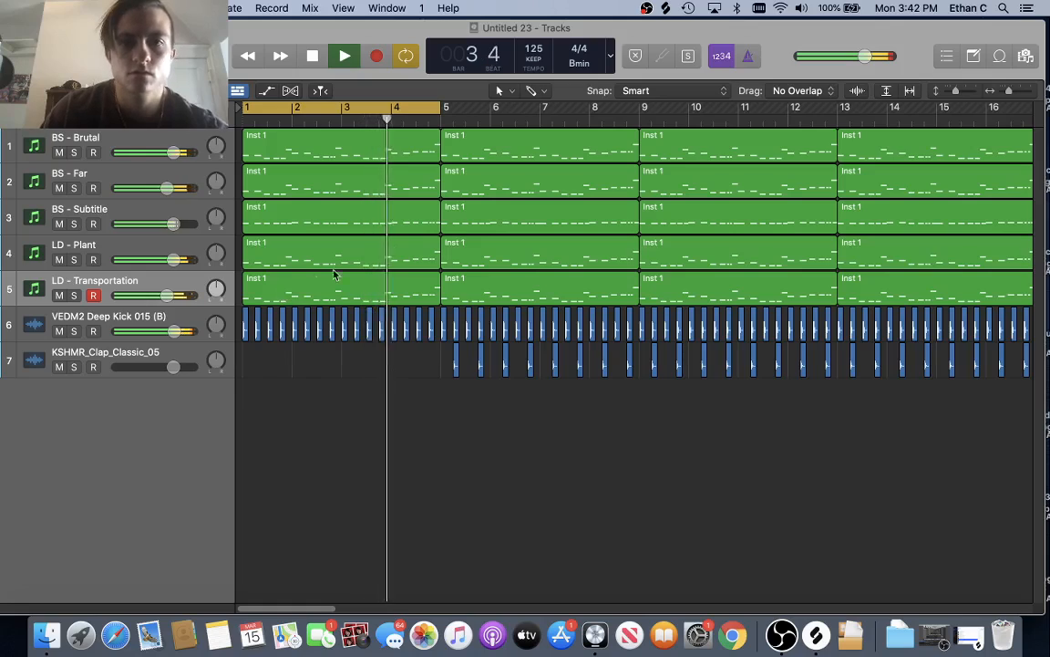
- Listen to the loop again, stop it, and delete the kick and clap regions in bar 8
{"action": "key", "text": "space"}
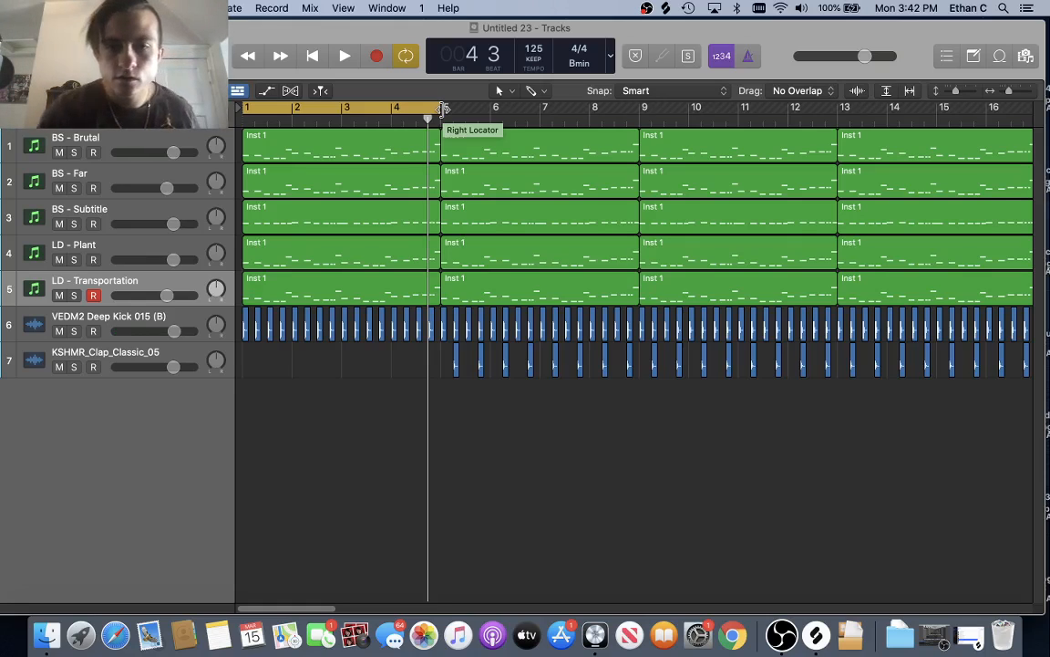
{"action": "key", "text": "space"}
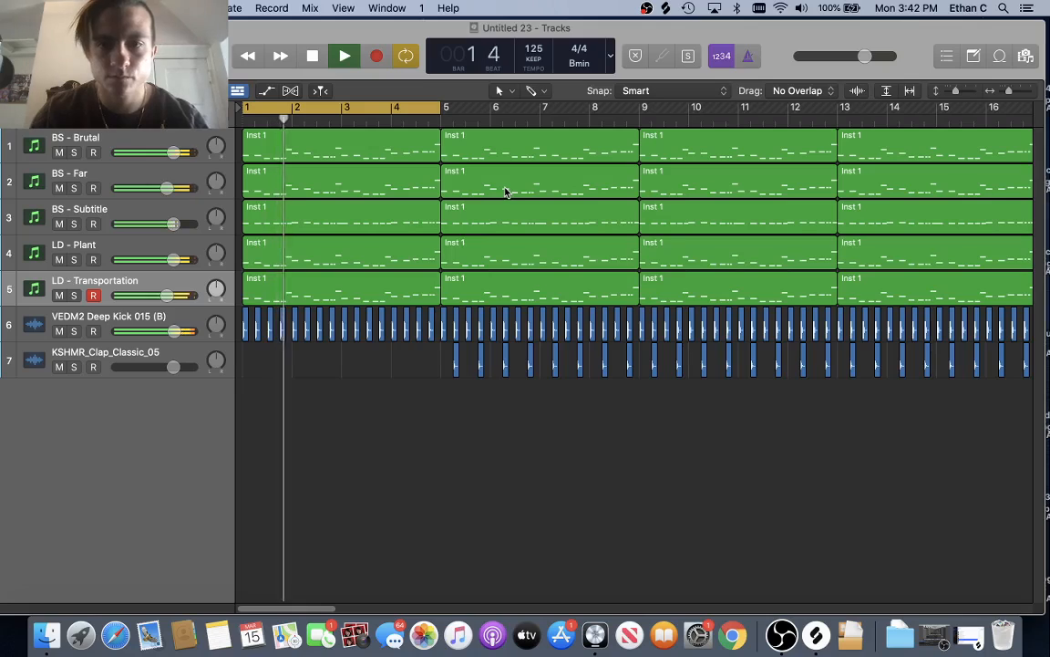
{"action": "key", "text": "super+Left"}
{"action": "key", "text": "space"}
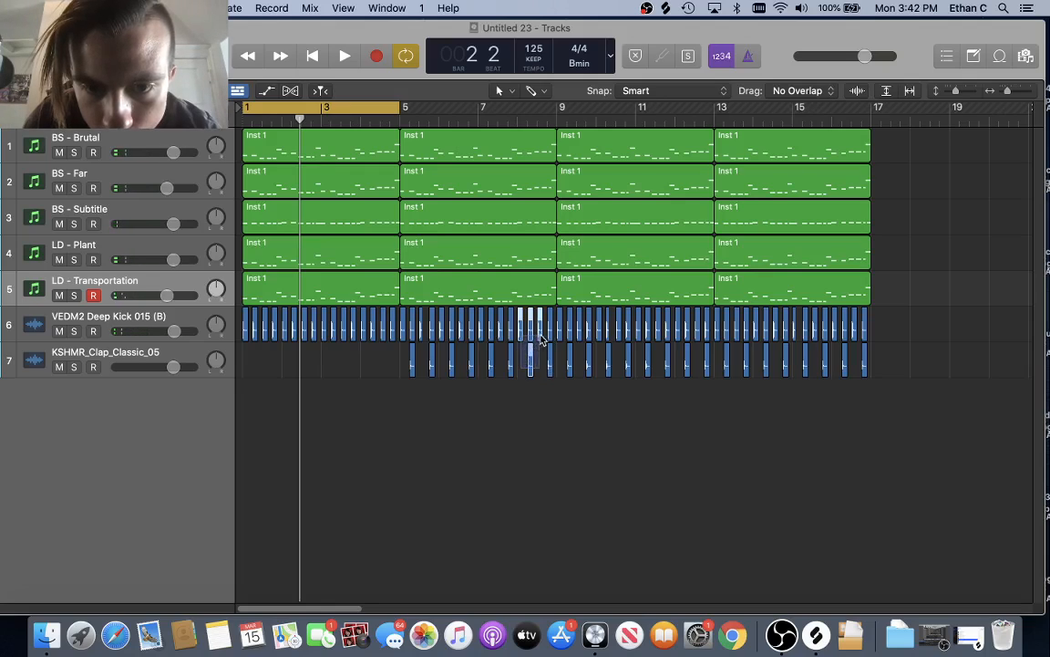
{"action": "right_click", "coordinate": [548, 336]}
{"action": "left_click", "coordinate": [558, 340]}
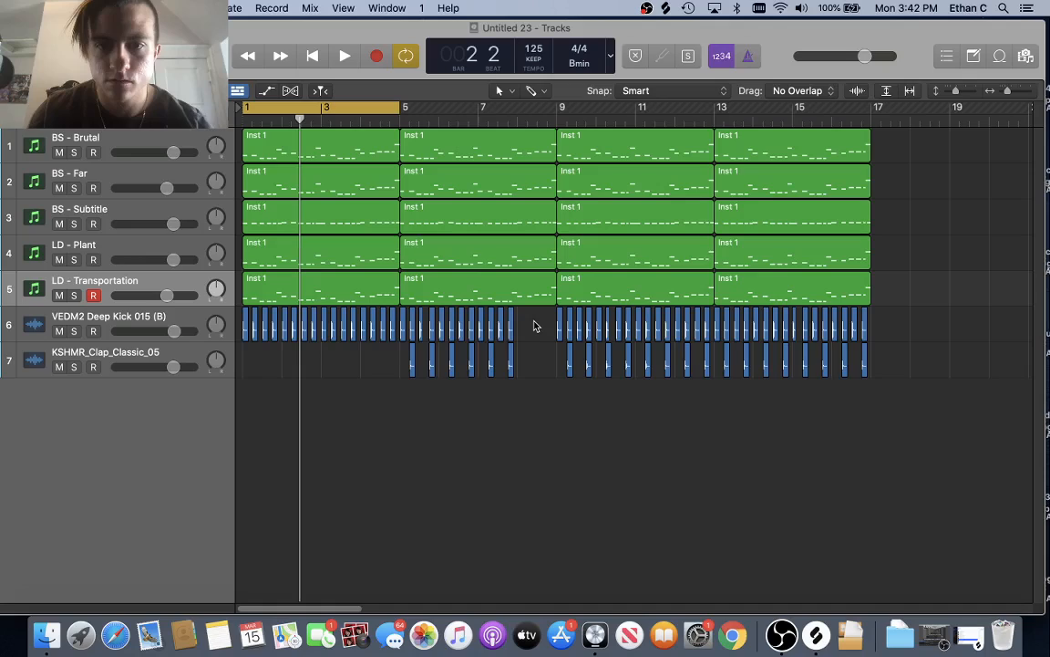
- Remove bar 8 from the five Serum tracks' regions and move the cycle range to bars 9–13
{"action": "left_click_drag", "start_coordinate": [537, 295], "coordinate": [516, 151]}
{"action": "left_click", "coordinate": [549, 187]}
{"action": "left_click_drag", "start_coordinate": [335, 107], "coordinate": [653, 138]}
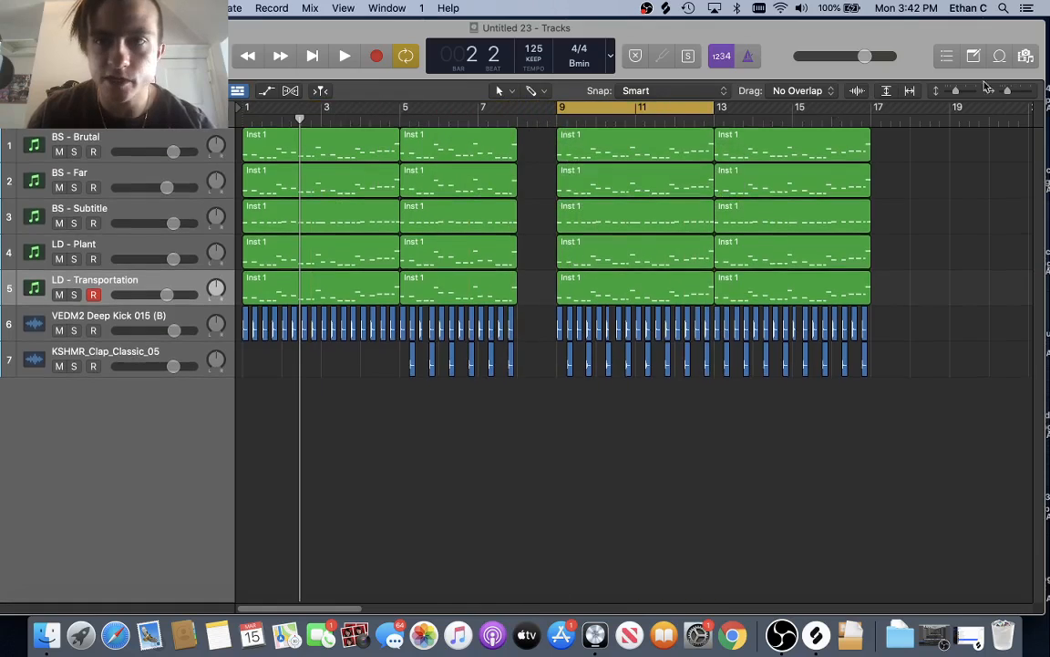
- Show the file browser and open the VEDM2 Open hihats folder inside VEDM2 Cymbals
{"action": "left_click", "coordinate": [1023, 57]}
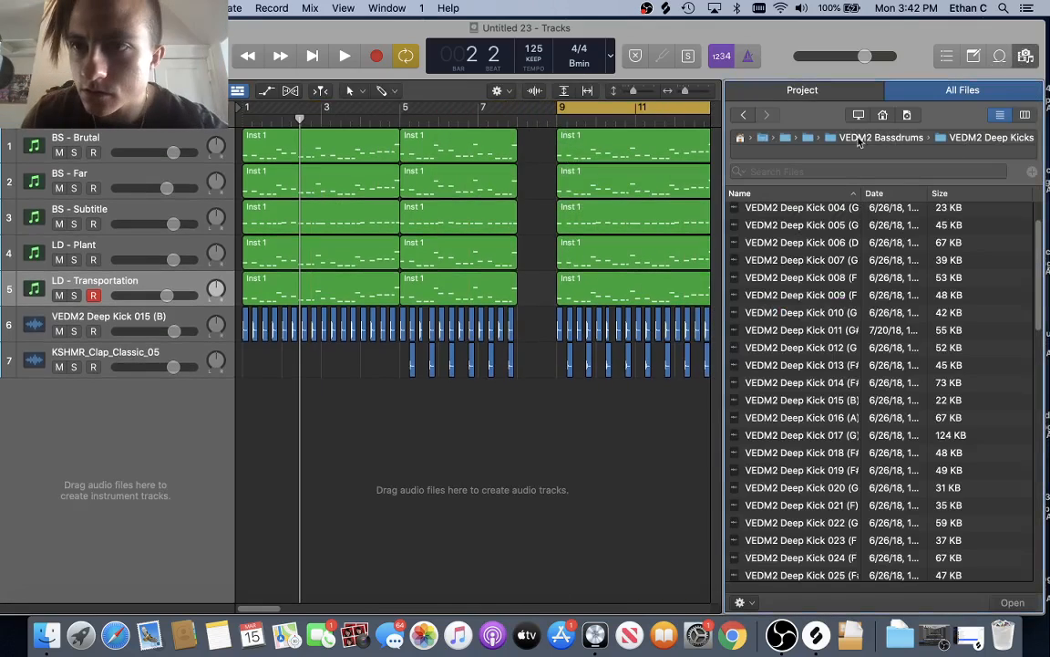
{"action": "left_click", "coordinate": [848, 139]}
{"action": "double_click", "coordinate": [793, 248]}
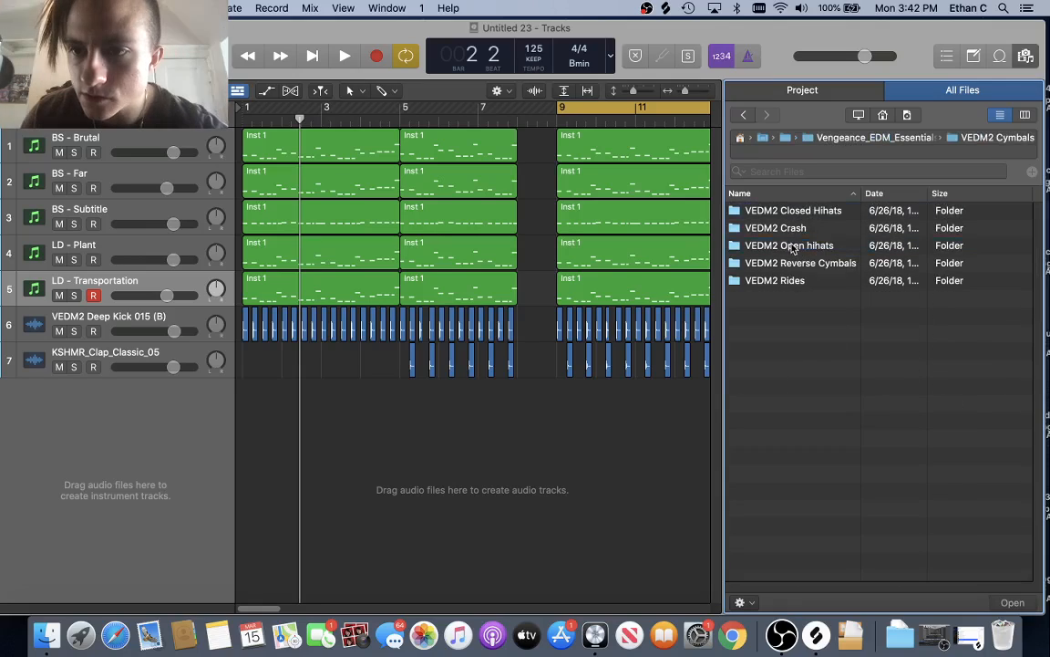
{"action": "double_click", "coordinate": [792, 246]}
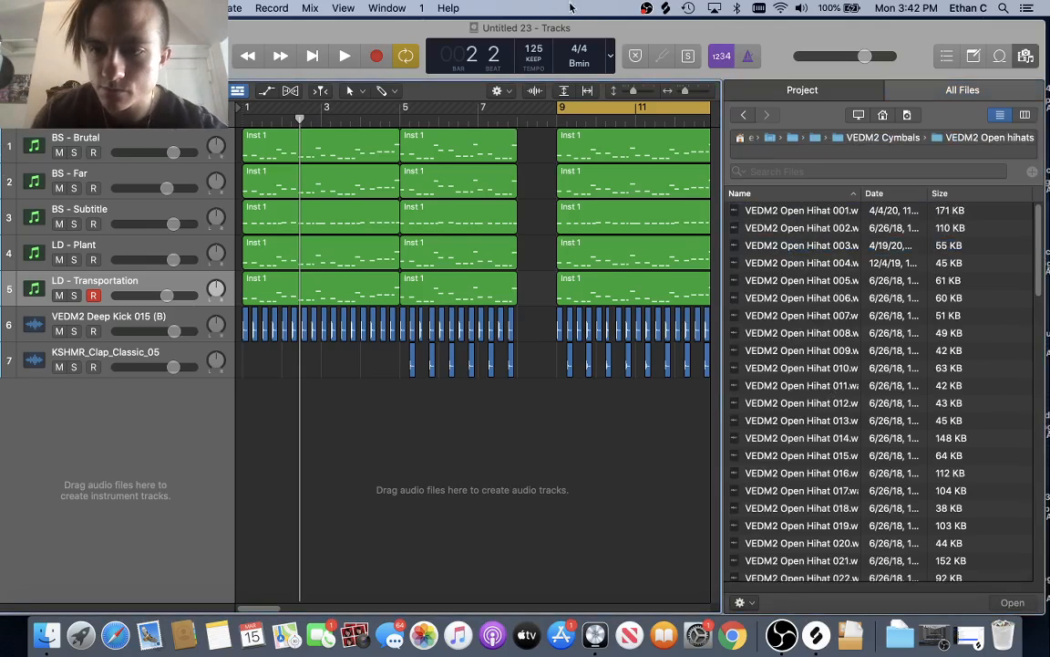
- Audition the open hi-hat samples and add VEDM2 Open Hihat 009 on a new track below the clap
{"action": "left_click", "coordinate": [843, 252]}
{"action": "key", "text": "Down"}
{"action": "key", "text": "Down"}
{"action": "key", "text": "Down"}
{"action": "key", "text": "Down"}
{"action": "key", "text": "Down"}
{"action": "key", "text": "Down"}
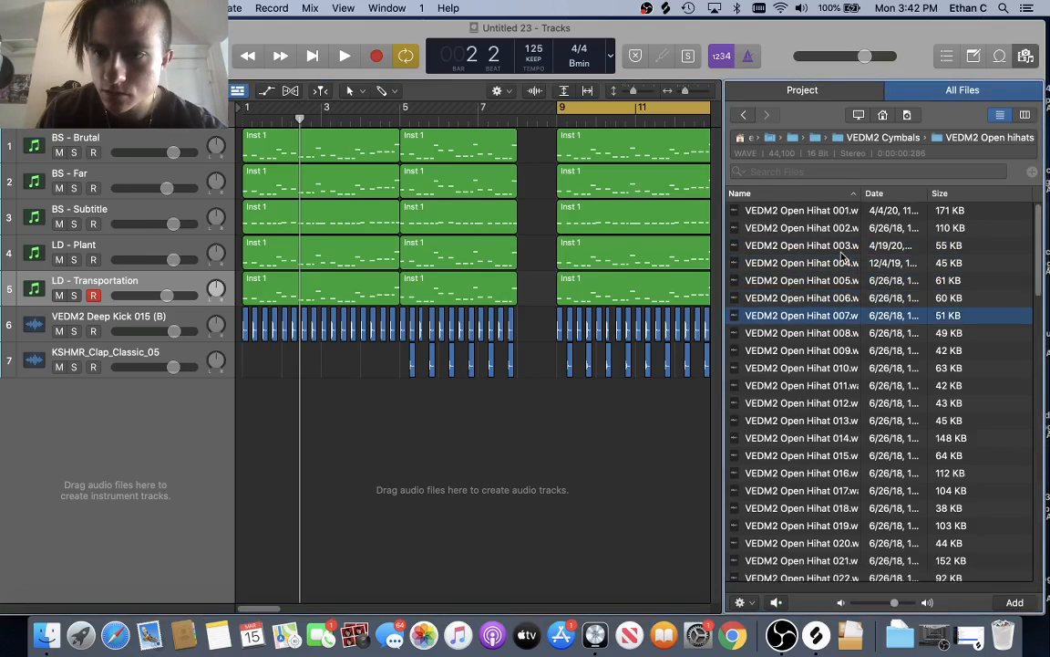
{"action": "key", "text": "Down"}
{"action": "key", "text": "Up"}
{"action": "key", "text": "Up"}
{"action": "key", "text": "Down"}
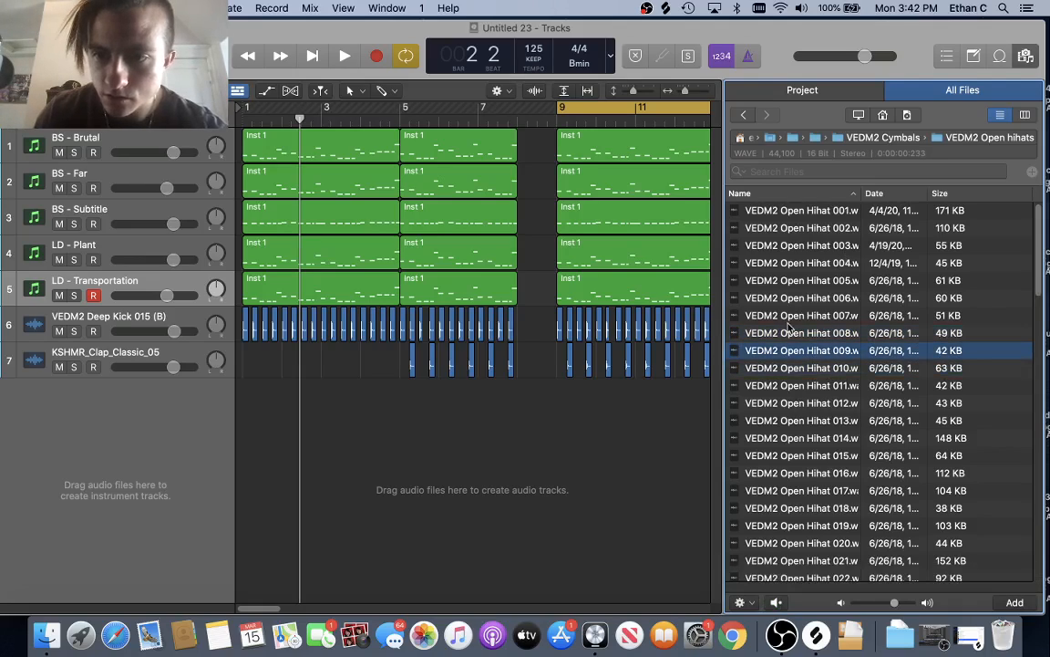
{"action": "left_click_drag", "start_coordinate": [800, 350], "coordinate": [594, 398]}
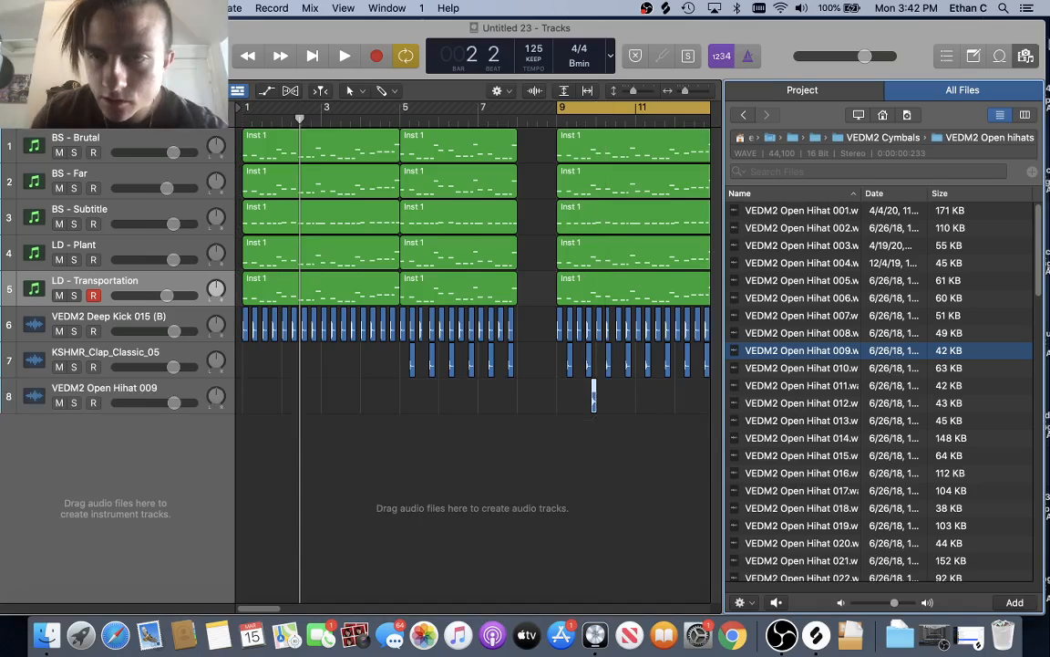
- Hide the file browser and move the open hi-hat to the offbeat after the first kick of bar 9
{"action": "left_click", "coordinate": [1026, 56]}
{"action": "scroll", "coordinate": [597, 401], "scroll_direction": "up", "scroll_amount": 6}
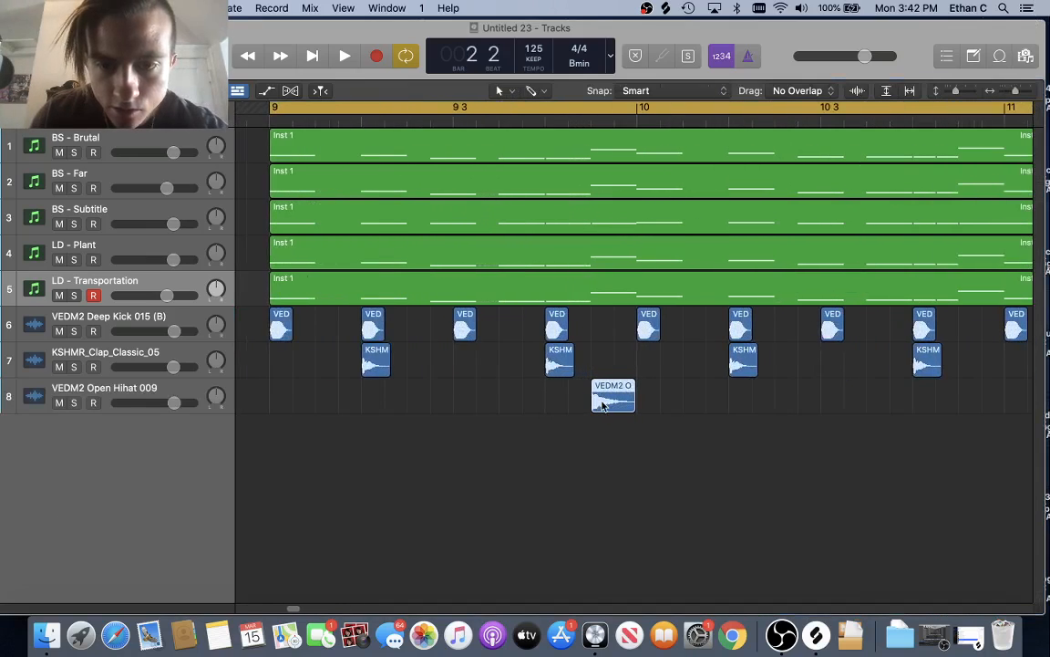
{"action": "scroll", "coordinate": [600, 405], "scroll_direction": "left", "scroll_amount": 3}
{"action": "left_click_drag", "start_coordinate": [704, 404], "coordinate": [434, 407]}
{"action": "scroll", "coordinate": [442, 412], "scroll_direction": "down", "scroll_amount": 2}
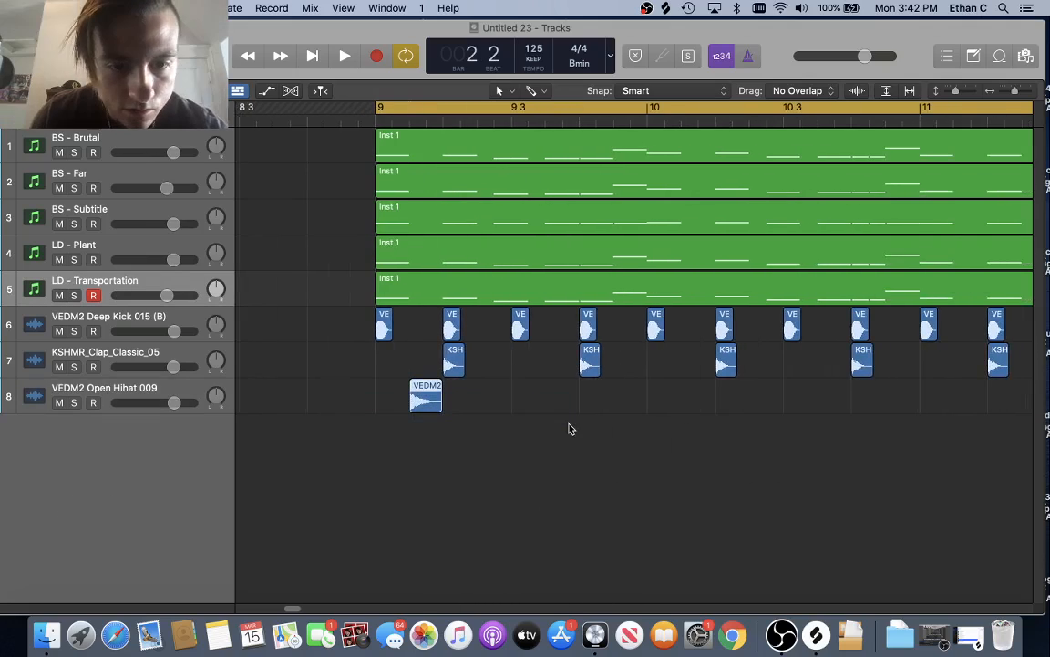
- Copy the open hi-hat onto the remaining three offbeats of bar 9
{"action": "left_click", "coordinate": [157, 388]}
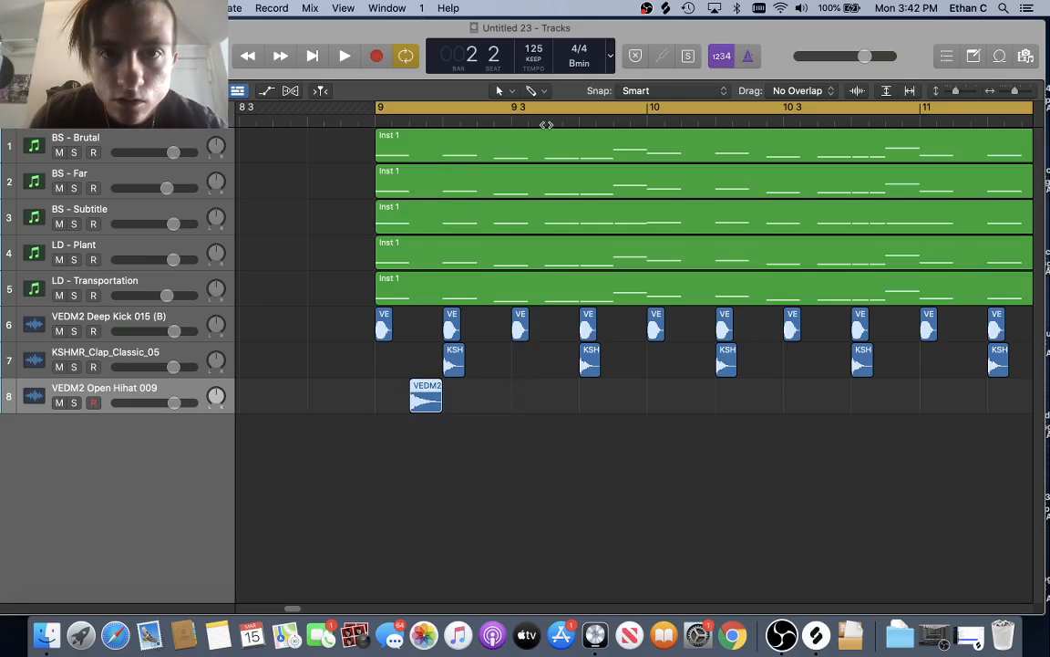
{"action": "key", "text": "super+v"}
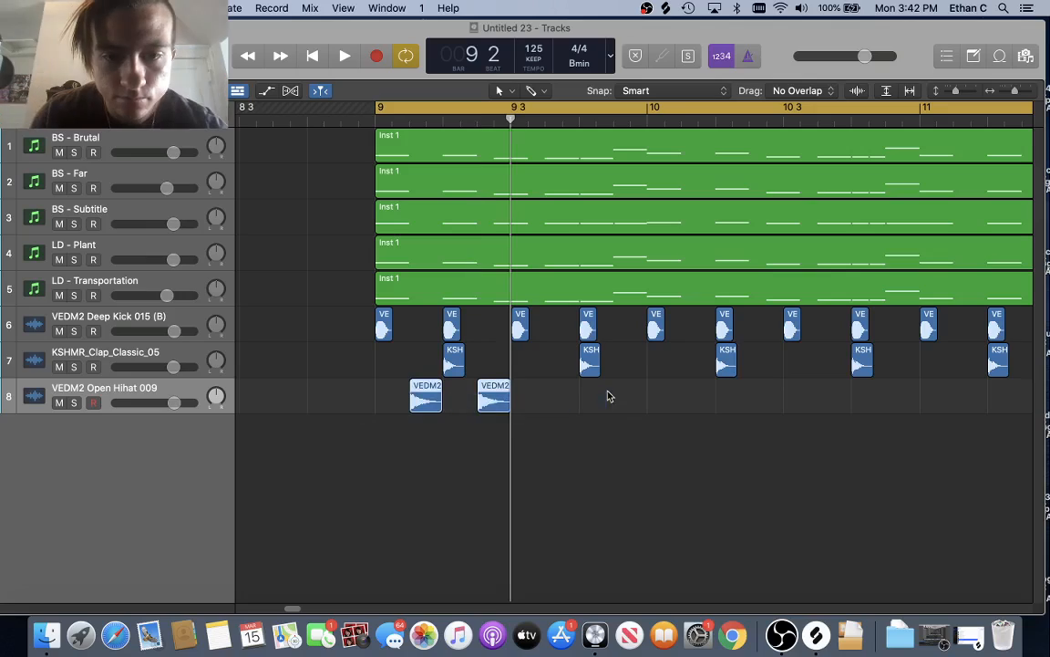
{"action": "left_click", "coordinate": [548, 119]}
{"action": "key", "text": "super+v"}
- Copy the four bar 9 open hi-hats to the offbeats of bar 10 and play the loop
{"action": "left_click_drag", "start_coordinate": [356, 396], "coordinate": [748, 413]}
{"action": "left_click", "coordinate": [680, 120]}
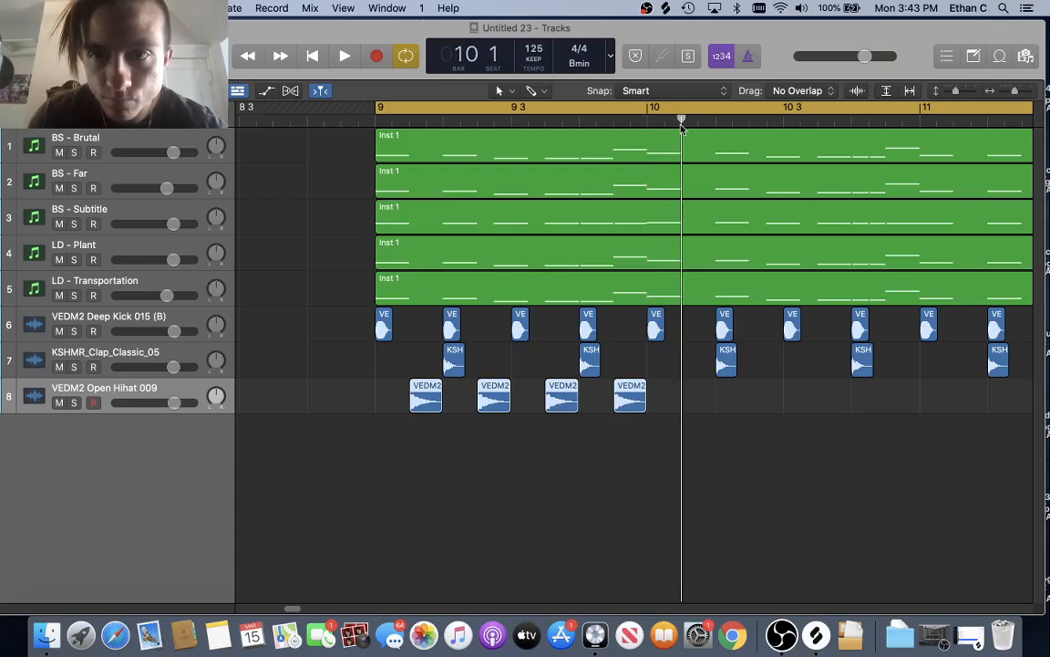
{"action": "key", "text": "super+v"}
{"action": "key", "text": "space"}
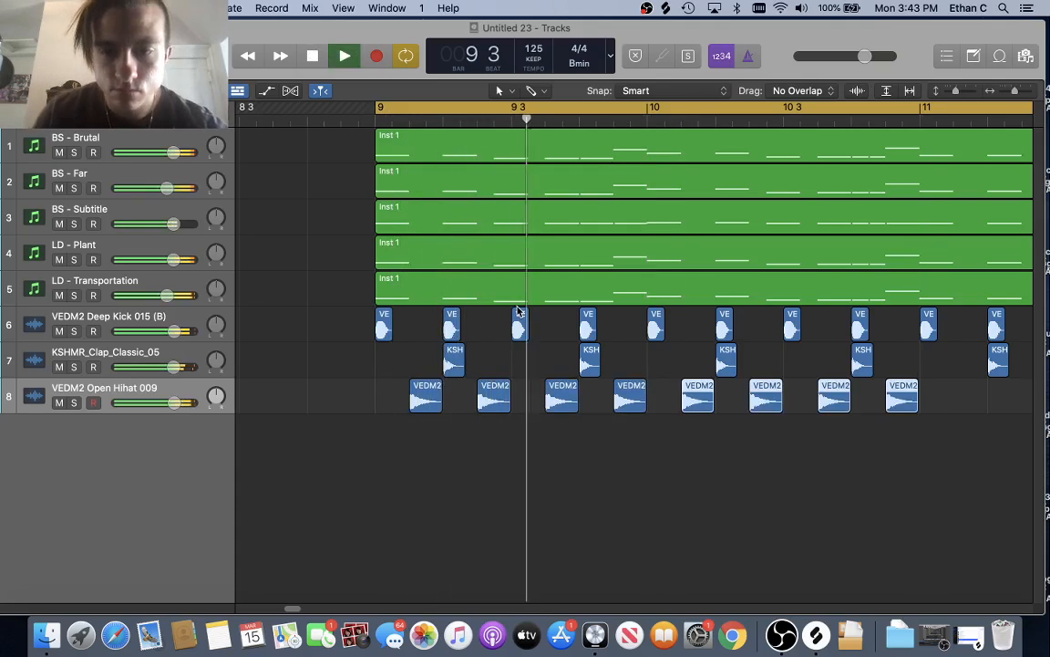
- Stop playback and copy the eight open hi-hats of bars 9 and 10 onto the offbeats of bars 11 and 12
{"action": "scroll", "coordinate": [331, 432], "scroll_direction": "down", "scroll_amount": 5}
{"action": "key", "text": "space"}
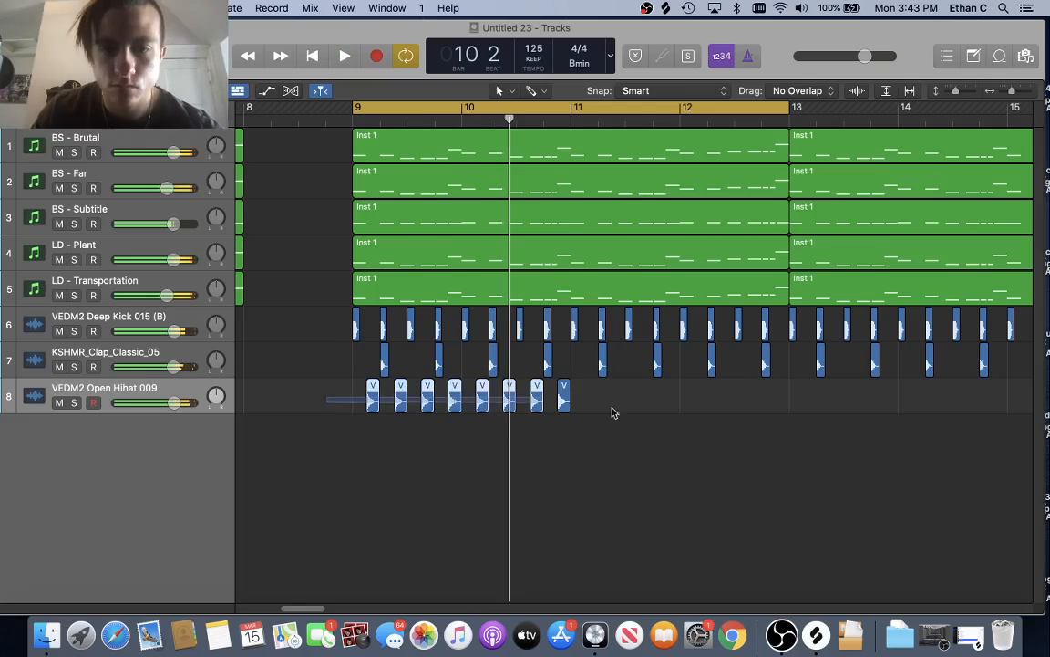
{"action": "left_click", "coordinate": [583, 123]}
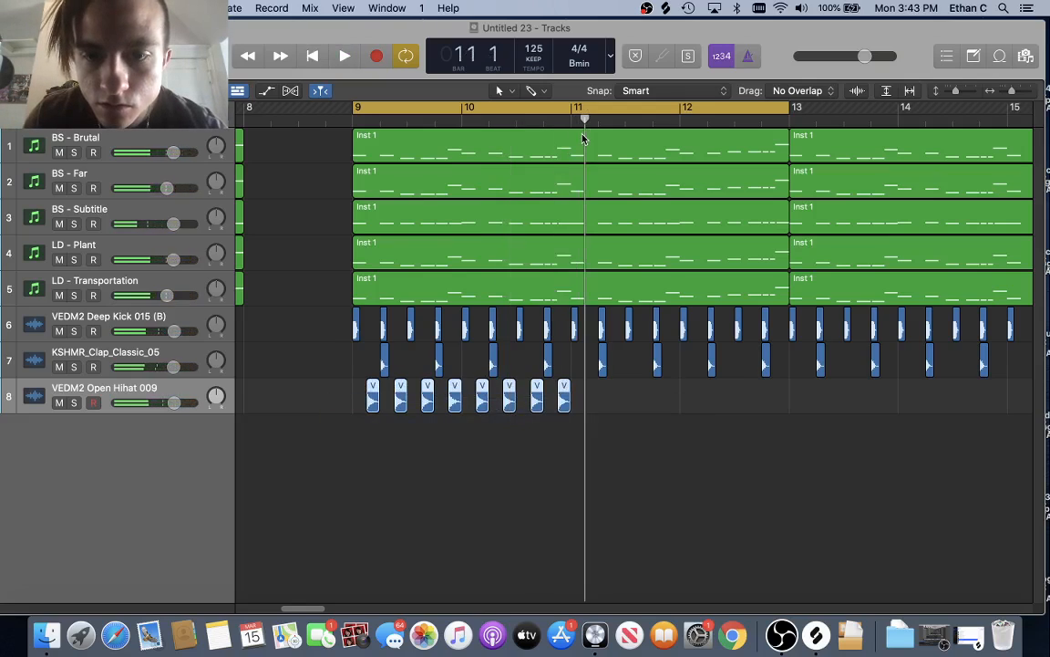
{"action": "key", "text": "super+v"}
{"action": "scroll", "coordinate": [623, 337], "scroll_direction": "right", "scroll_amount": 5}
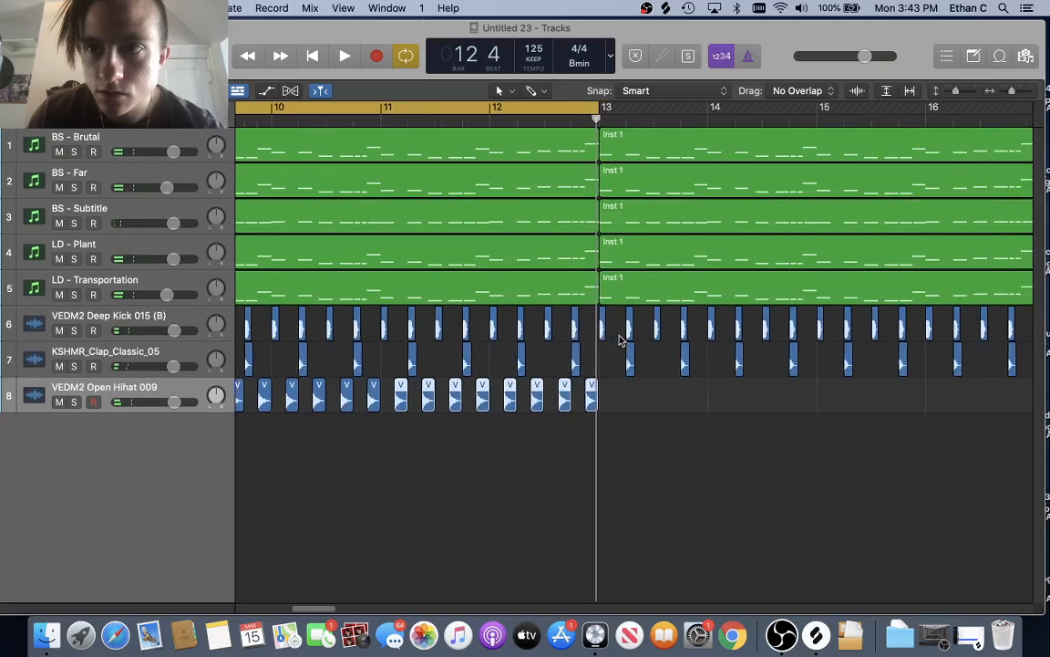
- Copy the open hi-hats of bars 9 to 11 onto the offbeats of bars 13 to 15 and play the loop
{"action": "scroll", "coordinate": [622, 339], "scroll_direction": "left", "scroll_amount": 5}
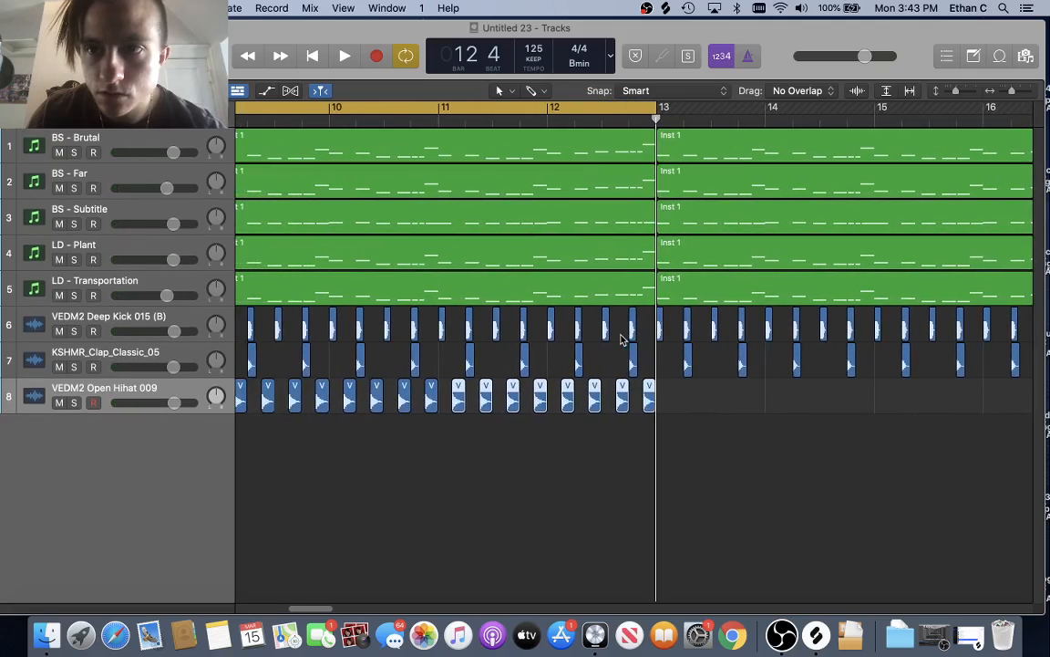
{"action": "left_click_drag", "start_coordinate": [324, 399], "coordinate": [660, 411]}
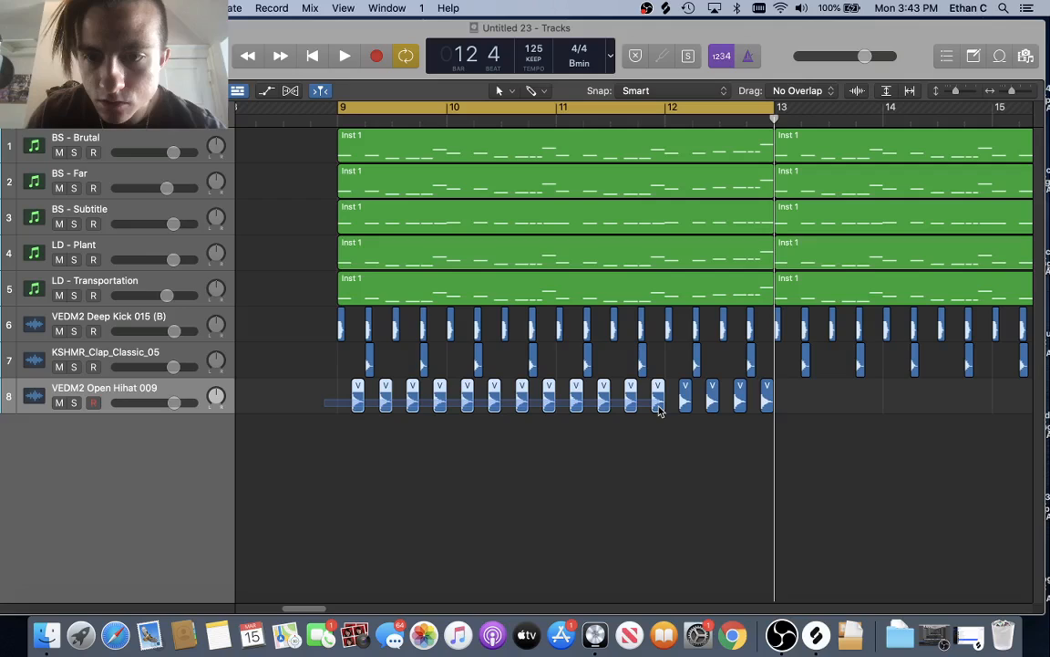
{"action": "left_click_drag", "start_coordinate": [777, 124], "coordinate": [790, 134]}
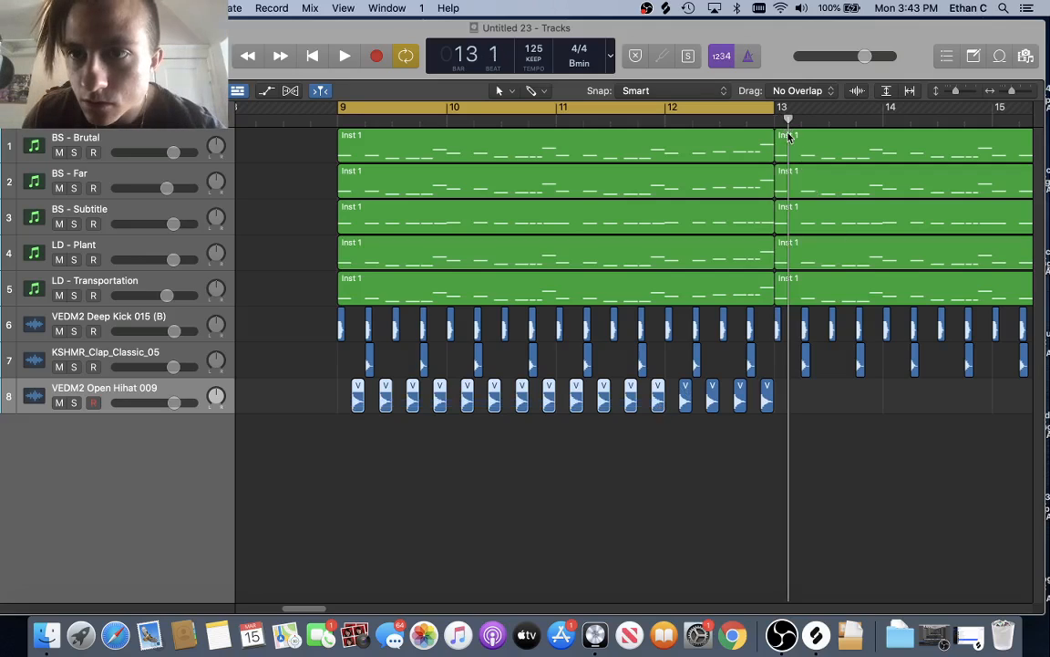
{"action": "key", "text": "super+v"}
{"action": "key", "text": "space"}
{"action": "scroll", "coordinate": [704, 211], "scroll_direction": "right", "scroll_amount": 5}
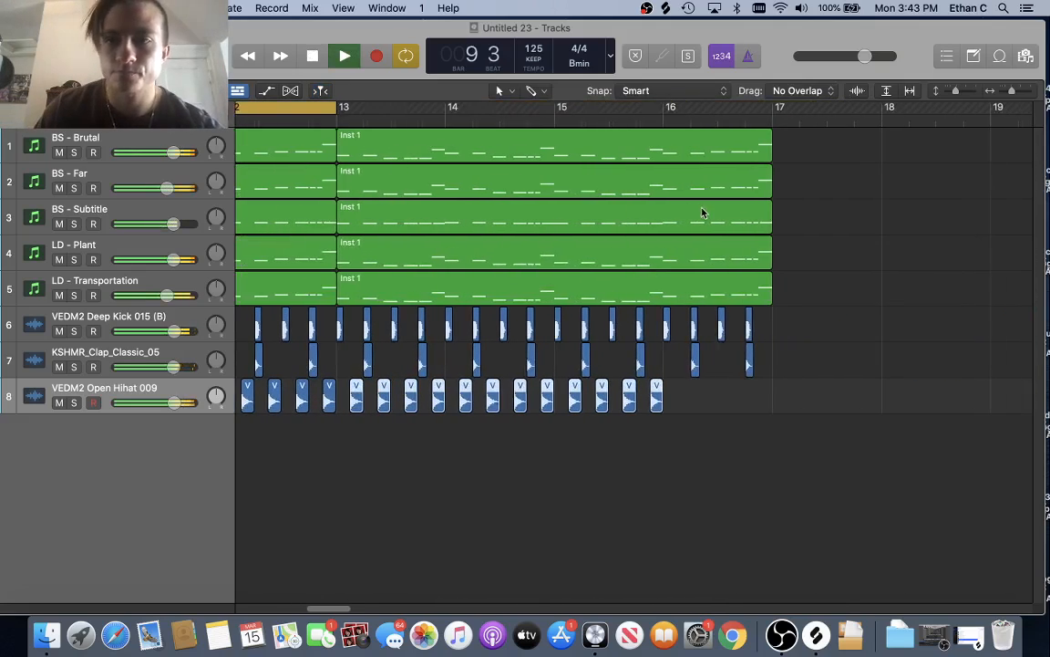
- Shorten the five synth regions to end at bar 16 and remove the kicks and claps in bar 16, checking the loop
{"action": "left_click_drag", "start_coordinate": [839, 157], "coordinate": [766, 277]}
{"action": "left_click_drag", "start_coordinate": [769, 150], "coordinate": [662, 167]}
{"action": "left_click_drag", "start_coordinate": [815, 288], "coordinate": [670, 370]}
{"action": "right_click", "coordinate": [691, 333]}
{"action": "left_click", "coordinate": [691, 333]}
{"action": "key", "text": "space"}
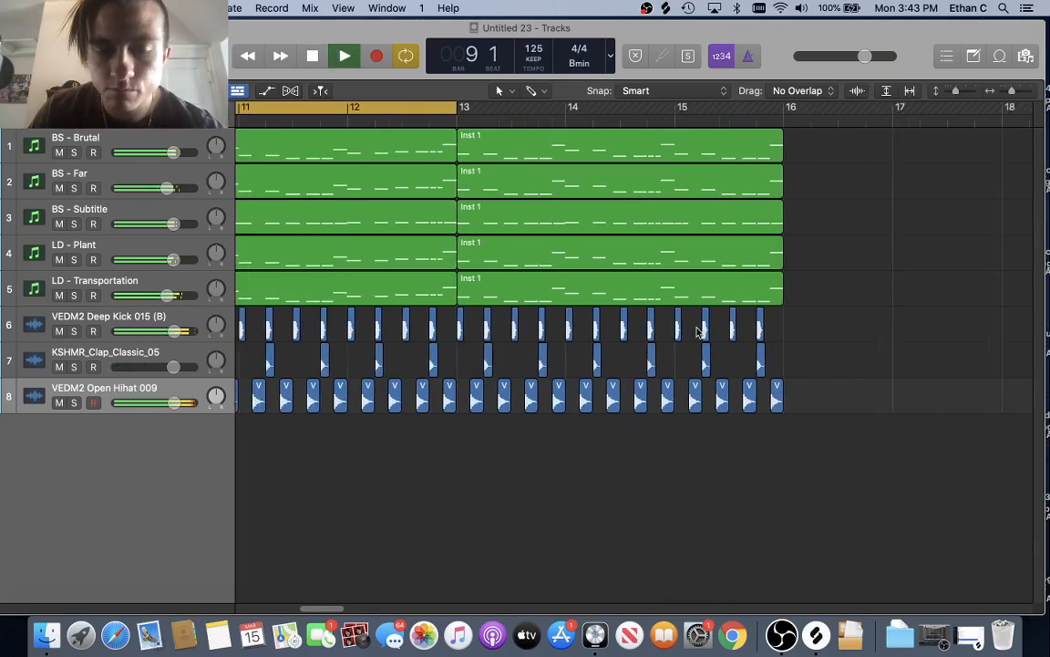
{"action": "scroll", "coordinate": [639, 284], "scroll_direction": "down", "scroll_amount": 1}
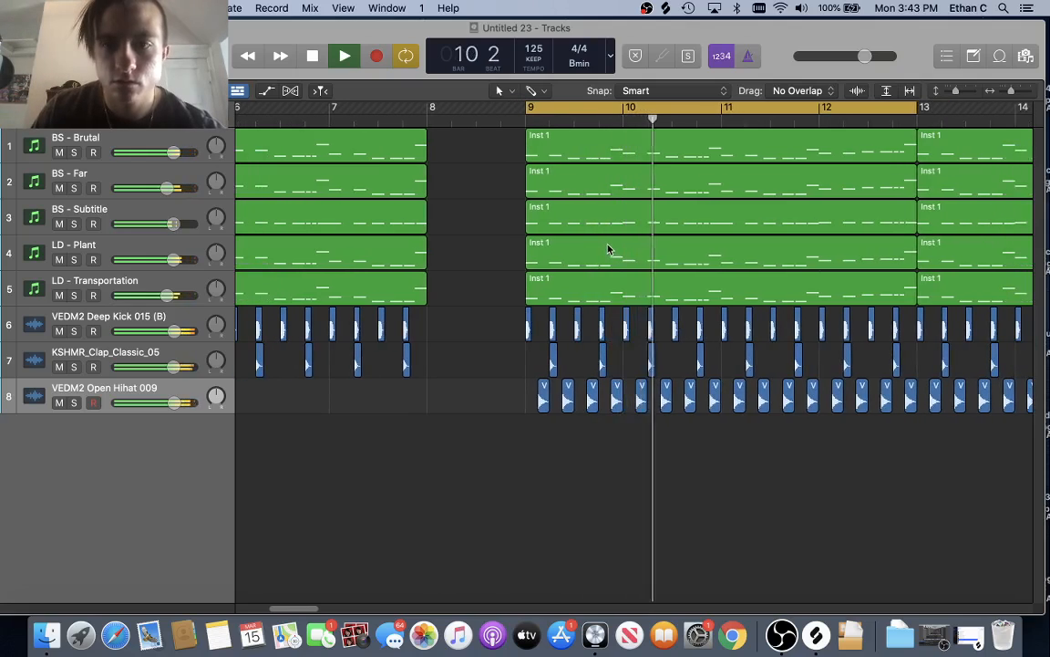
{"action": "scroll", "coordinate": [610, 248], "scroll_direction": "down", "scroll_amount": 5}
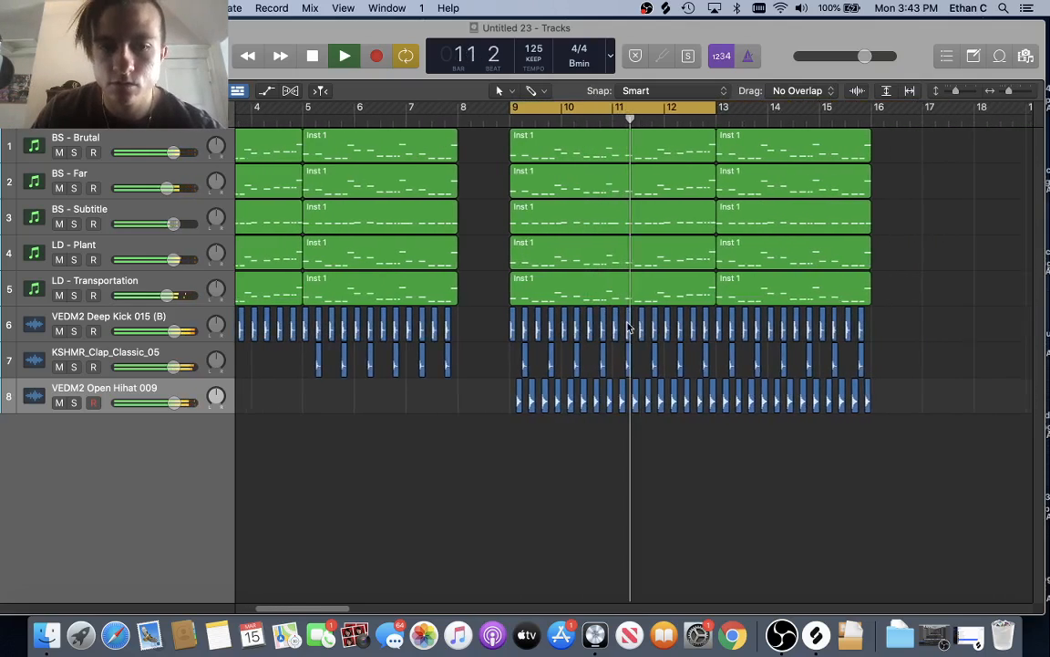
{"action": "key", "text": "space"}
- Show the file browser and open the VEDM2 Closed Hihats folder
{"action": "left_click", "coordinate": [1025, 58]}
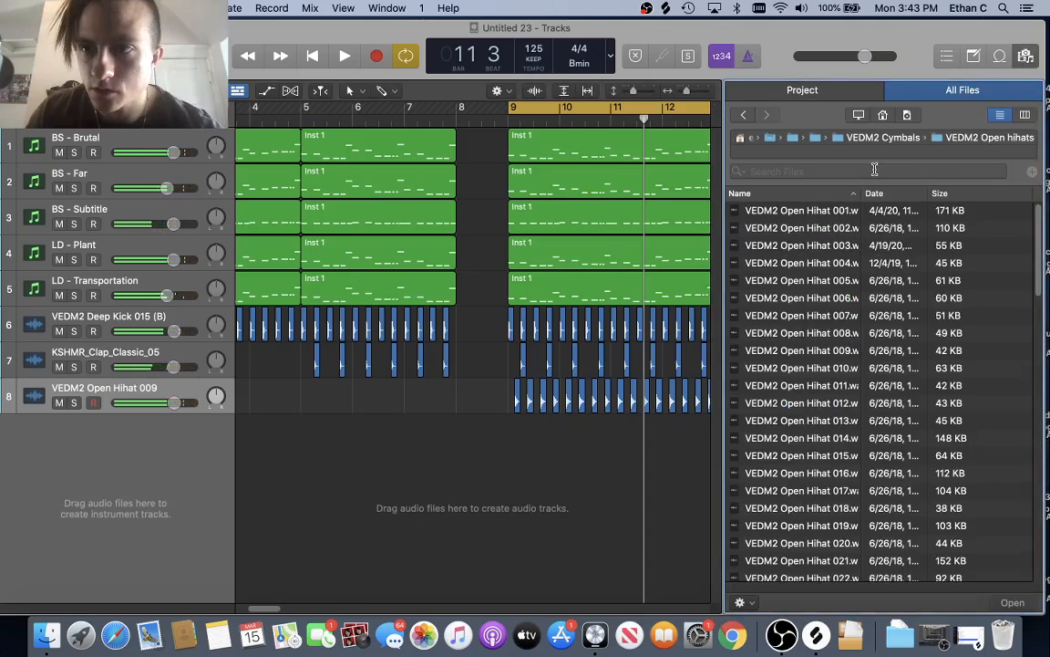
{"action": "left_click", "coordinate": [853, 139]}
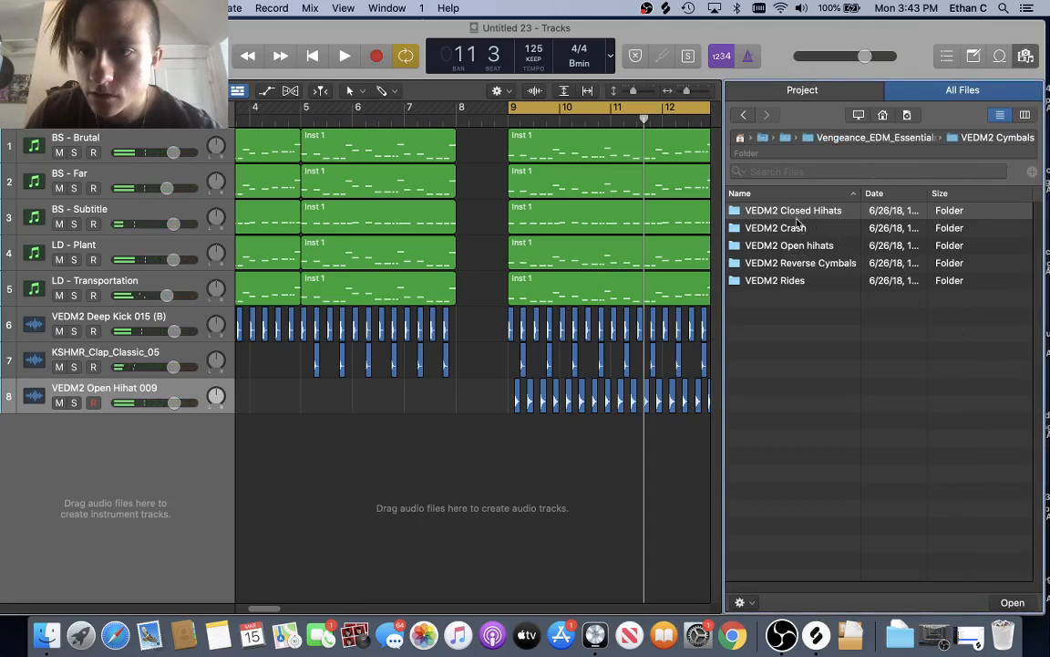
{"action": "double_click", "coordinate": [796, 217]}
- Audition the closed hi-hat samples and add VEDM2 Closed Hihat 005 on a new track below the open hi-hat
{"action": "key", "text": "Down"}
{"action": "key", "text": "Down"}
{"action": "key", "text": "Down"}
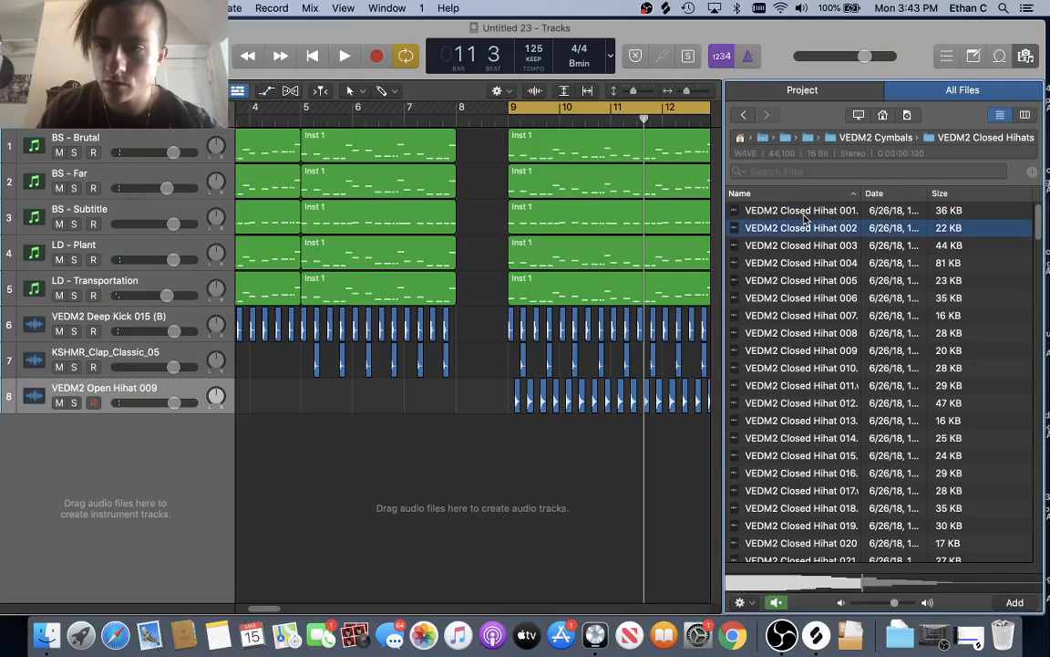
{"action": "key", "text": "Down"}
{"action": "key", "text": "Down"}
{"action": "key", "text": "Down"}
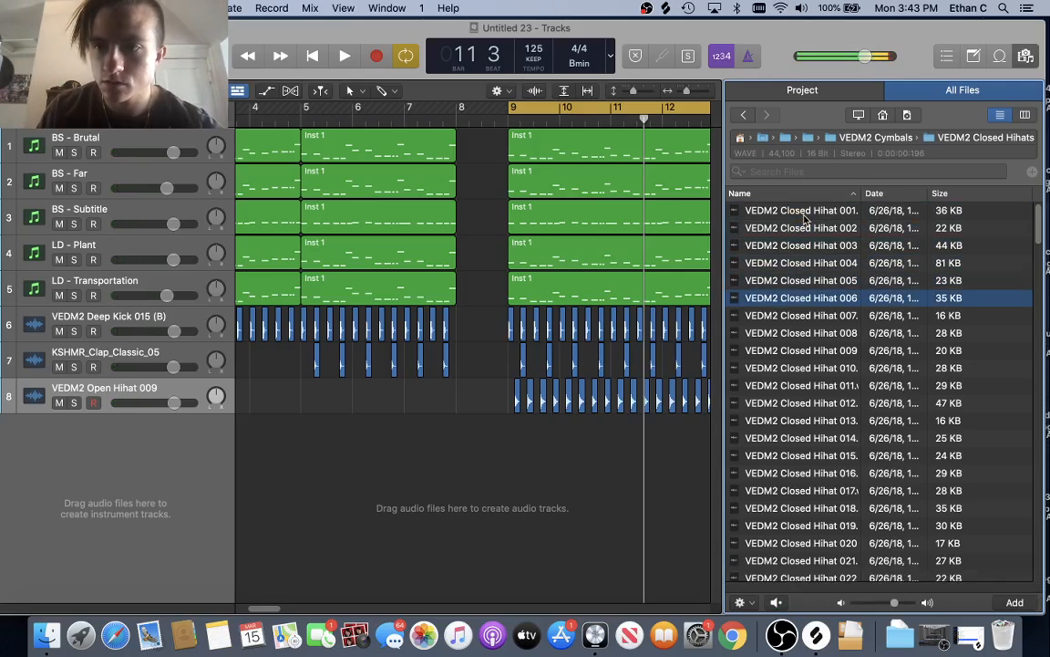
{"action": "key", "text": "Up"}
{"action": "key", "text": "Down"}
{"action": "key", "text": "Down"}
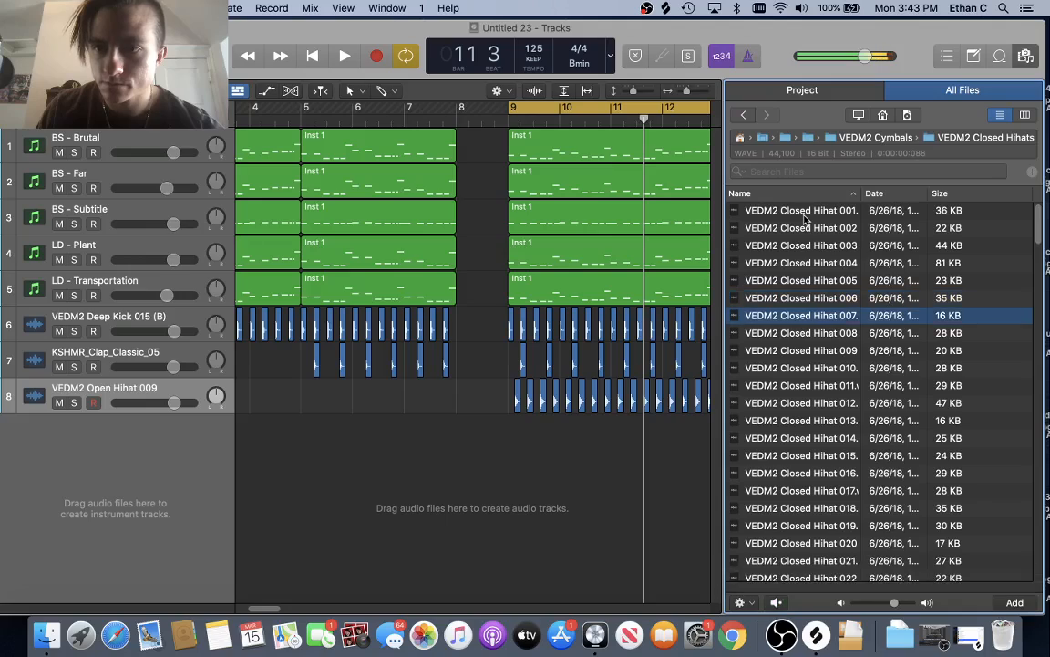
{"action": "key", "text": "Up"}
{"action": "key", "text": "Up"}
{"action": "left_click_drag", "start_coordinate": [757, 280], "coordinate": [538, 474]}
- Hide the file browser and move the closed hi-hat to the sixteenth before beat 3 of bar 9, checking it in playback
{"action": "left_click", "coordinate": [1026, 56]}
{"action": "scroll", "coordinate": [544, 456], "scroll_direction": "up", "scroll_amount": 5}
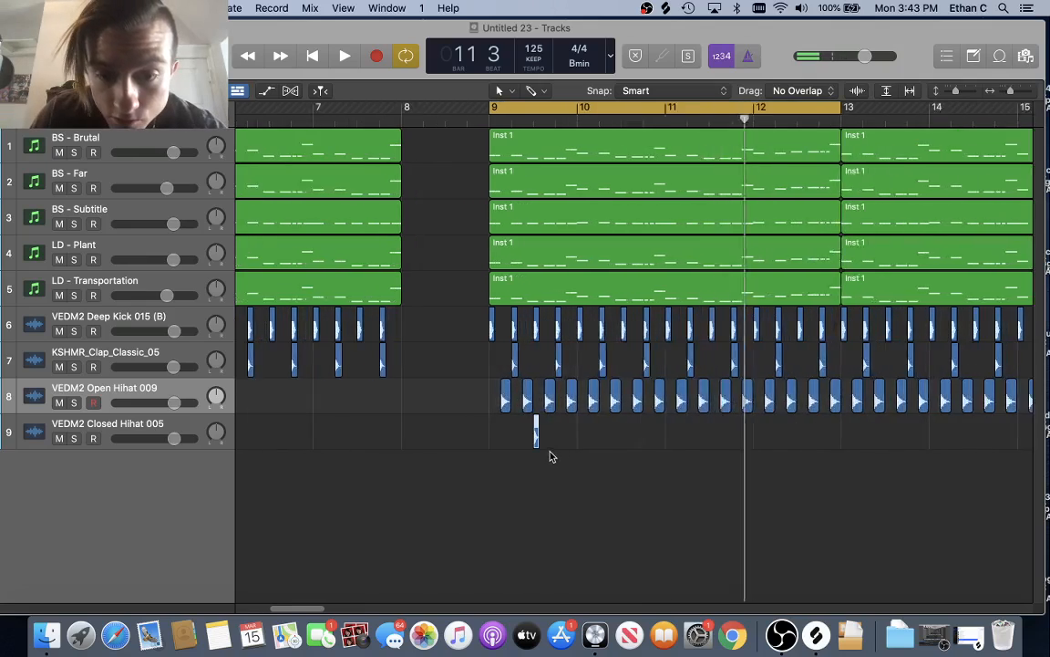
{"action": "left_click_drag", "start_coordinate": [545, 436], "coordinate": [470, 445]}
{"action": "key", "text": "space"}
{"action": "key", "text": "space"}
{"action": "left_click_drag", "start_coordinate": [495, 446], "coordinate": [523, 438]}
{"action": "key", "text": "space"}
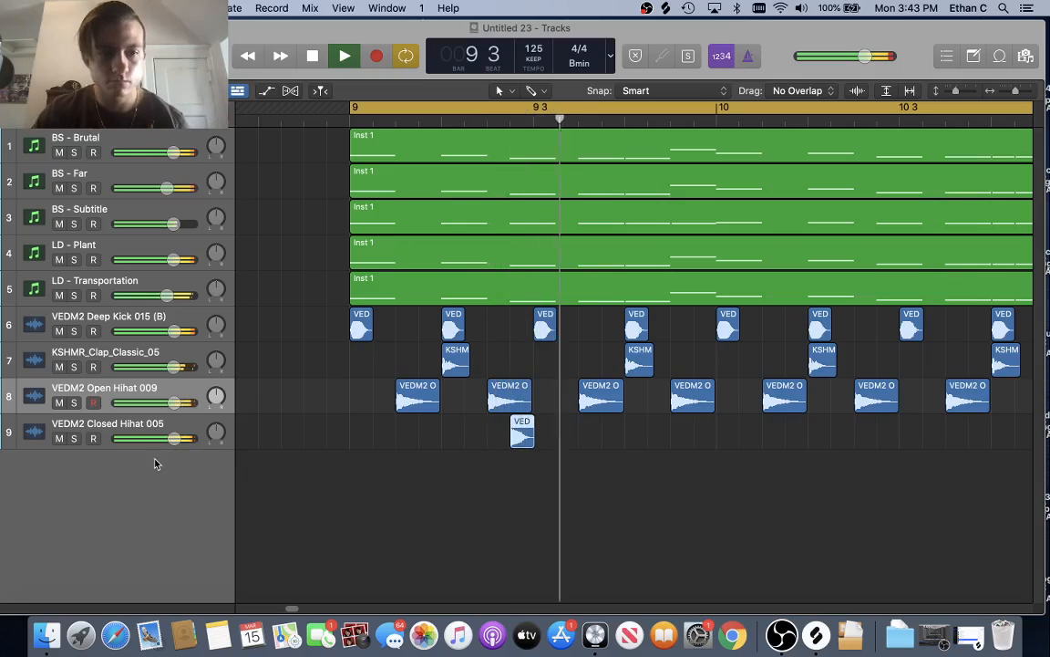
- Copy the closed hi-hat to the sixteenth just before bar 10 on its own track and play the loop
{"action": "key", "text": "space"}
{"action": "left_click_drag", "start_coordinate": [424, 460], "coordinate": [588, 437]}
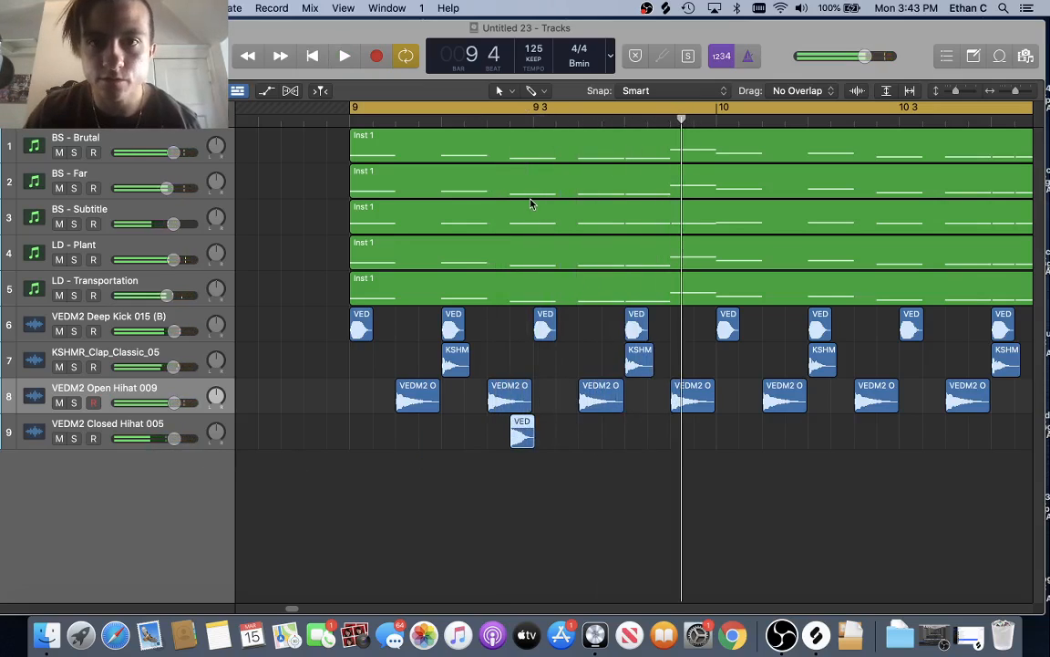
{"action": "left_click", "coordinate": [511, 120]}
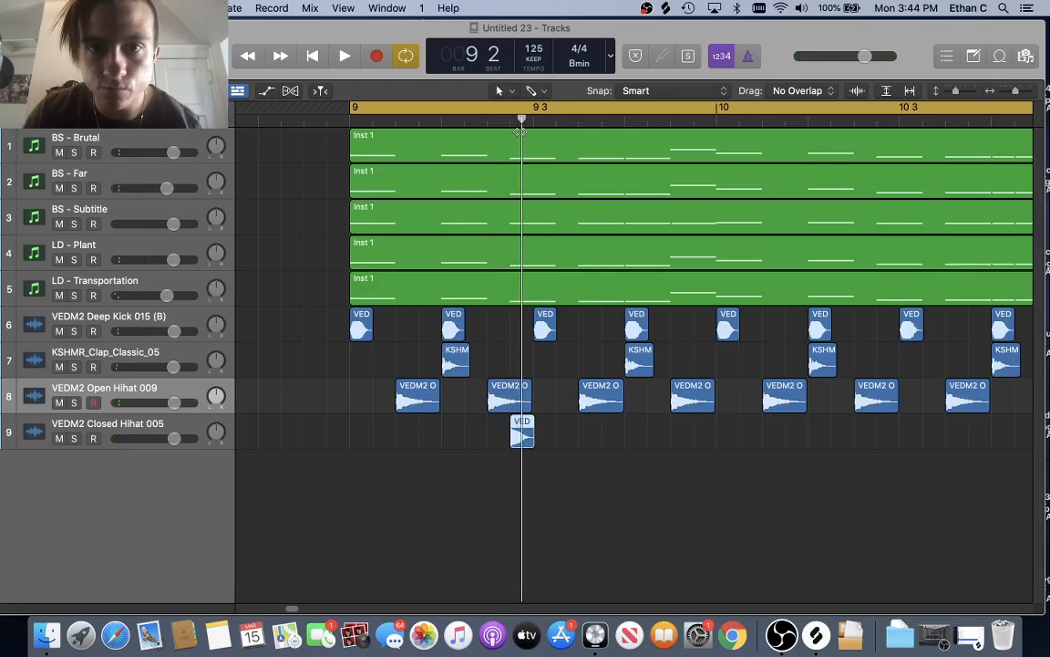
{"action": "left_click", "coordinate": [625, 120]}
{"action": "left_click_drag", "start_coordinate": [621, 144], "coordinate": [690, 158]}
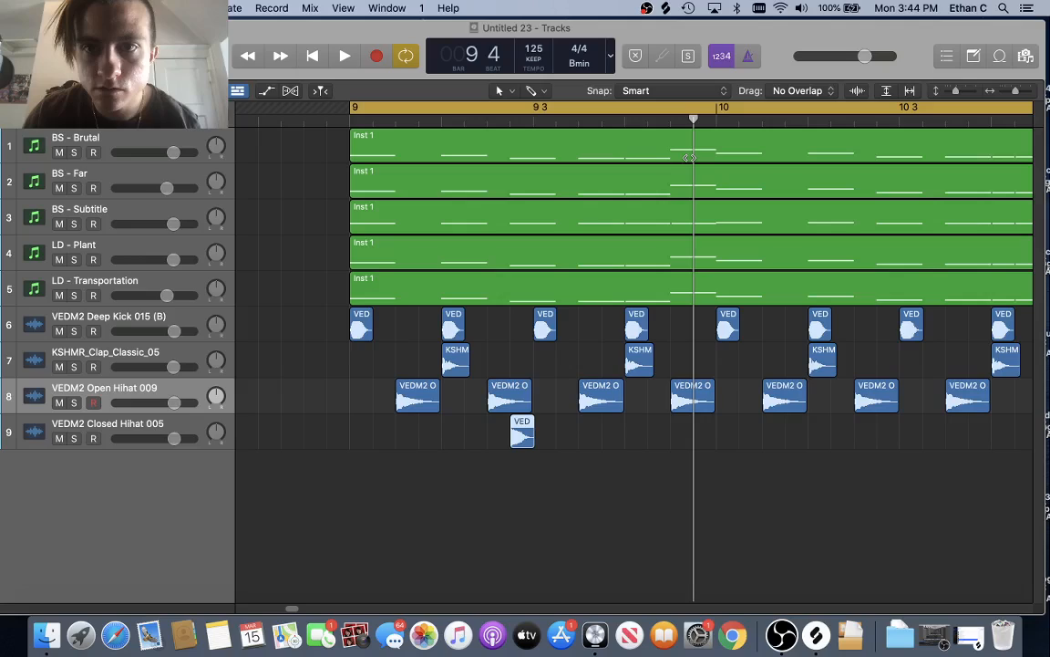
{"action": "key", "text": "super+v"}
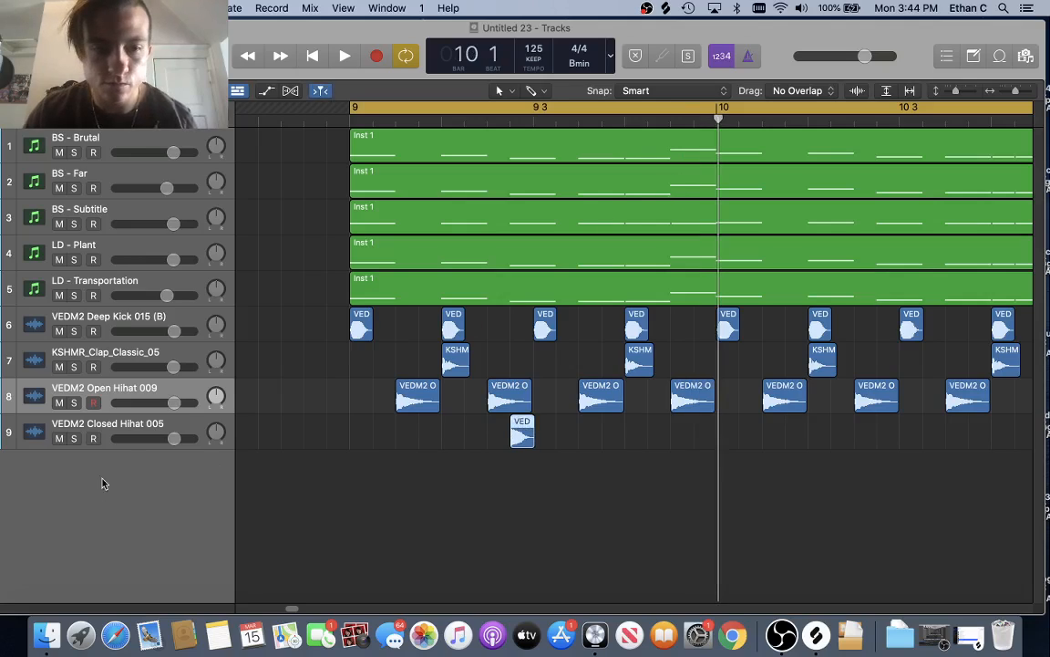
{"action": "left_click", "coordinate": [137, 434]}
{"action": "left_click_drag", "start_coordinate": [719, 144], "coordinate": [695, 144]}
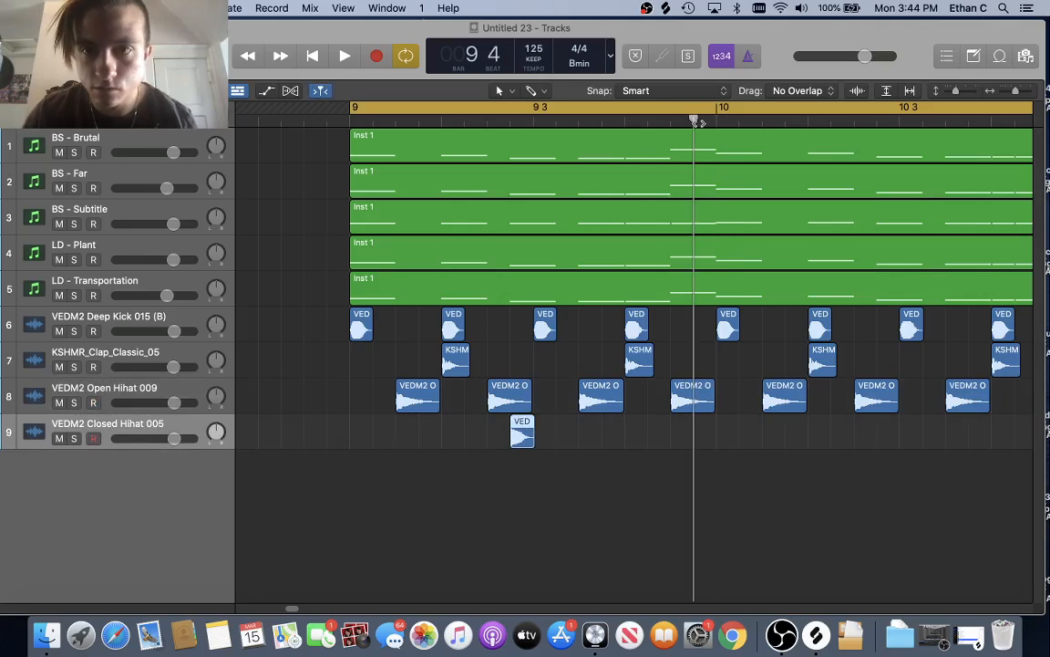
{"action": "key", "text": "super+v"}
{"action": "key", "text": "space"}
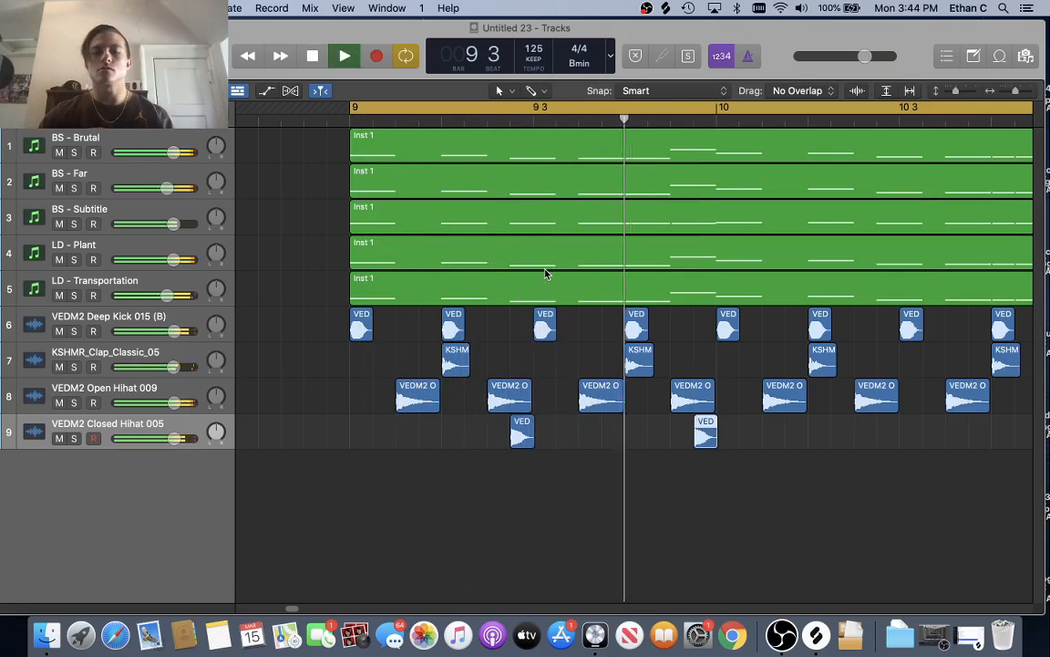
- Stop playback and move the second closed hi-hat to the sixteenth before beat 3 of bar 10
{"action": "key", "text": "space"}
{"action": "scroll", "coordinate": [625, 458], "scroll_direction": "right", "scroll_amount": 3}
{"action": "scroll", "coordinate": [626, 458], "scroll_direction": "right", "scroll_amount": 2}
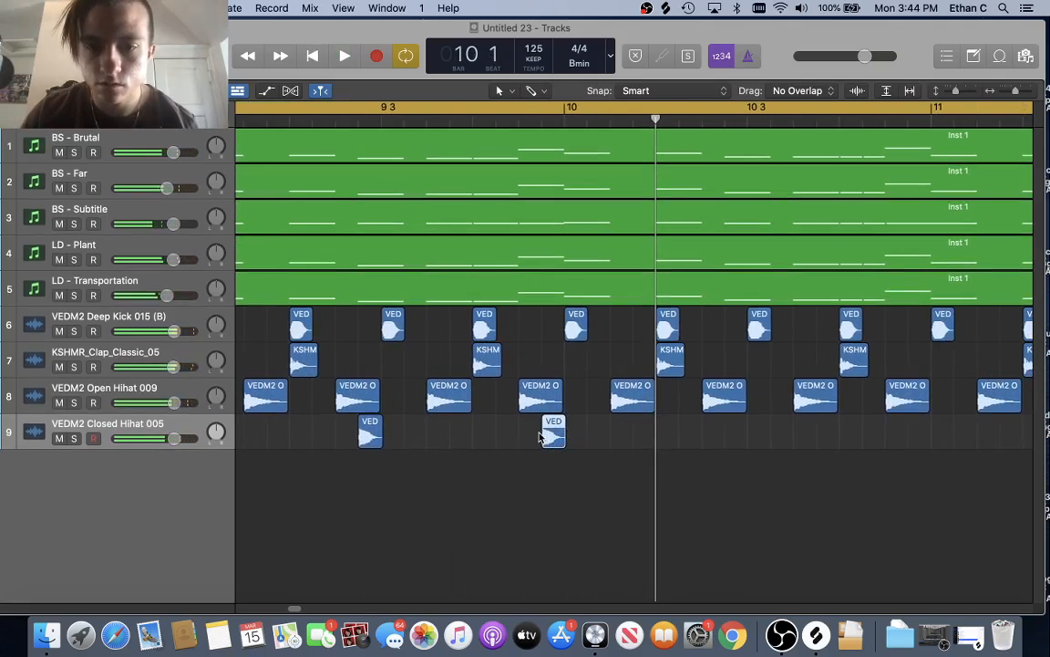
{"action": "scroll", "coordinate": [554, 440], "scroll_direction": "left", "scroll_amount": 8}
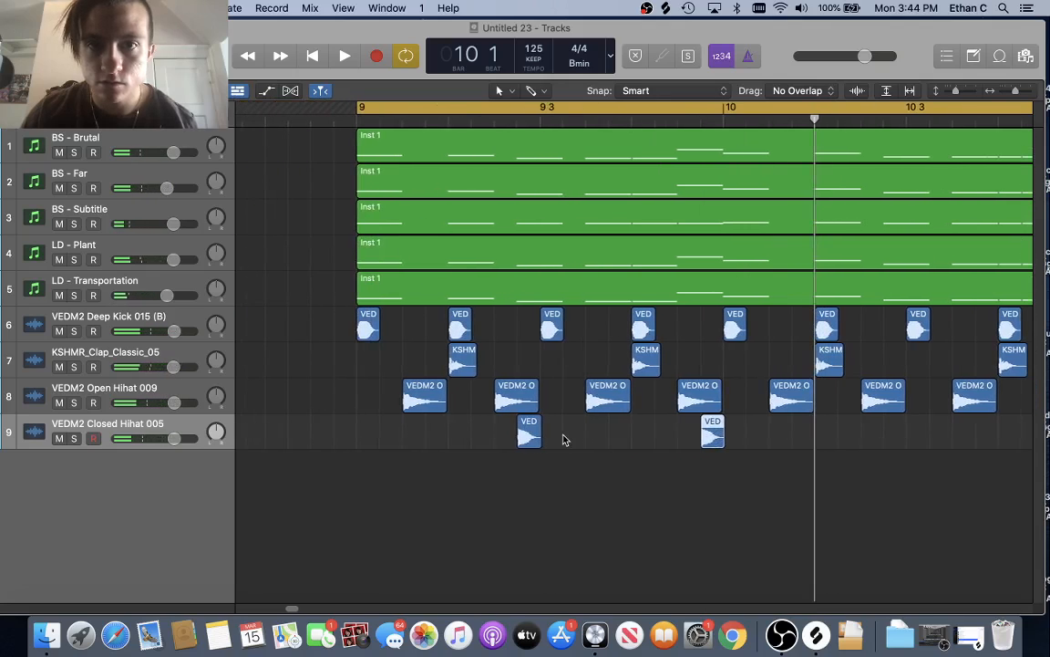
{"action": "scroll", "coordinate": [562, 436], "scroll_direction": "right", "scroll_amount": 7}
{"action": "scroll", "coordinate": [570, 440], "scroll_direction": "left", "scroll_amount": 4}
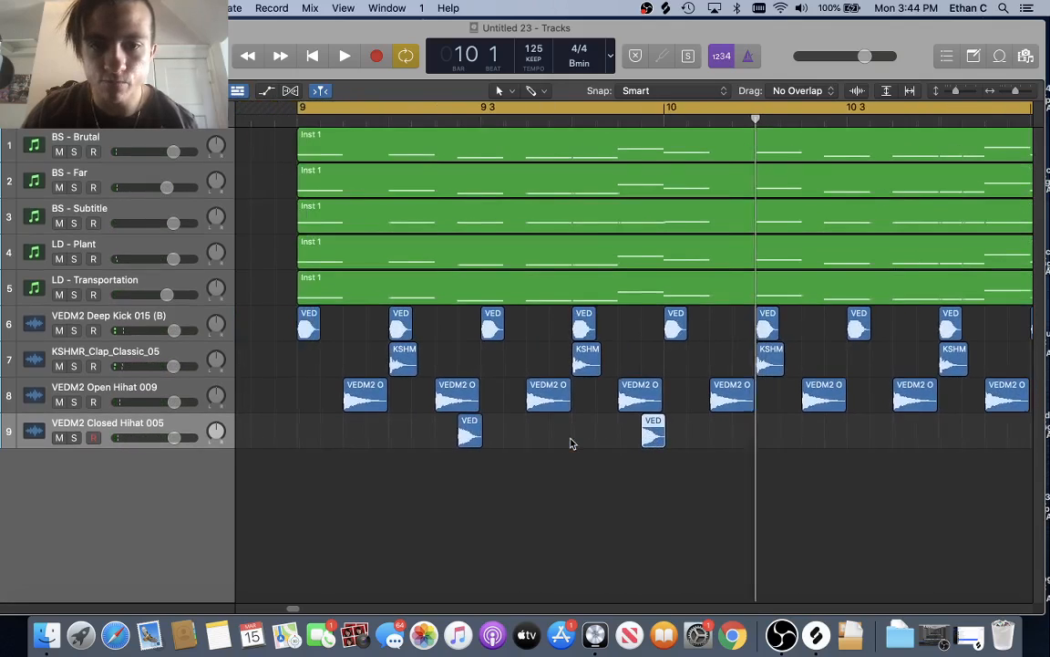
{"action": "scroll", "coordinate": [577, 440], "scroll_direction": "right", "scroll_amount": 3}
{"action": "left_click_drag", "start_coordinate": [596, 436], "coordinate": [779, 435]}
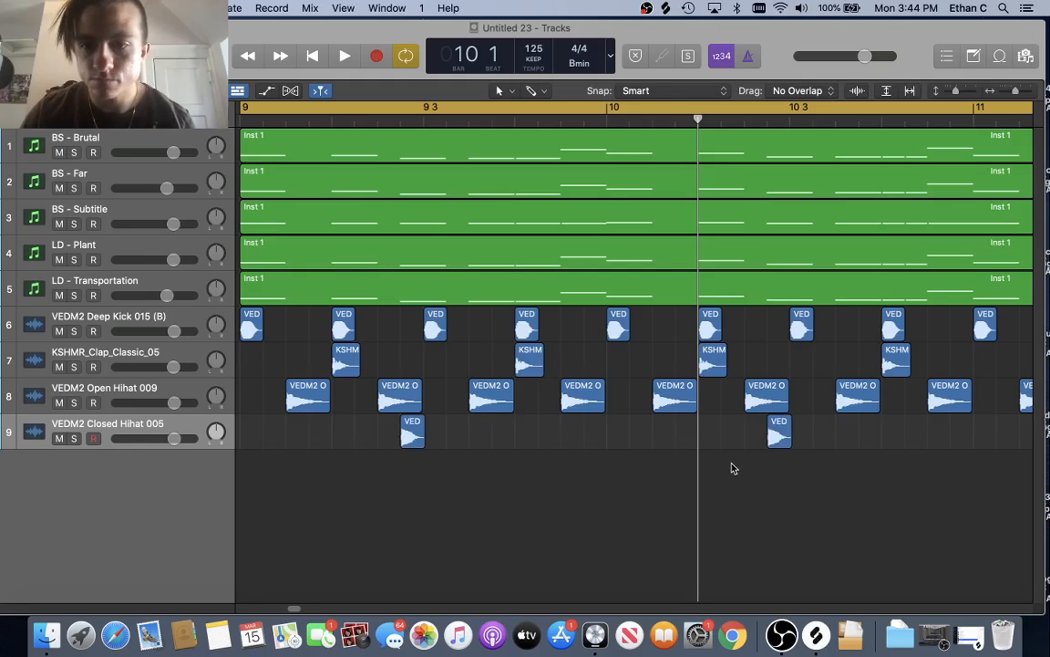
- Copy the closed hi-hat to the sixteenth before beat 3 of bar 11
{"action": "scroll", "coordinate": [821, 437], "scroll_direction": "right", "scroll_amount": 10}
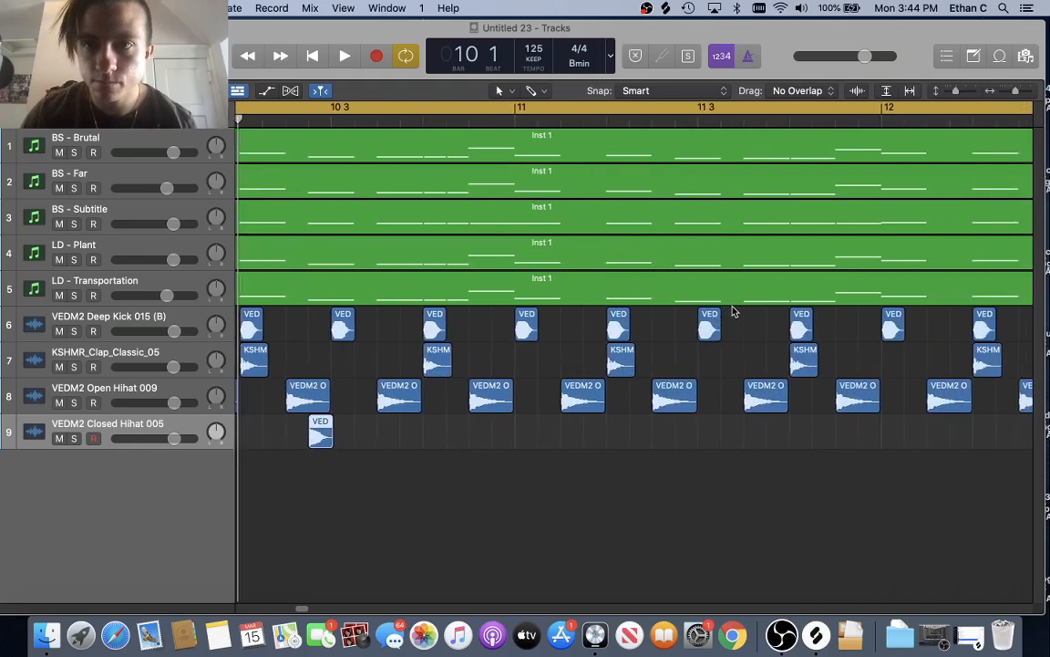
{"action": "scroll", "coordinate": [631, 134], "scroll_direction": "left", "scroll_amount": 2}
{"action": "scroll", "coordinate": [643, 130], "scroll_direction": "right", "scroll_amount": 4}
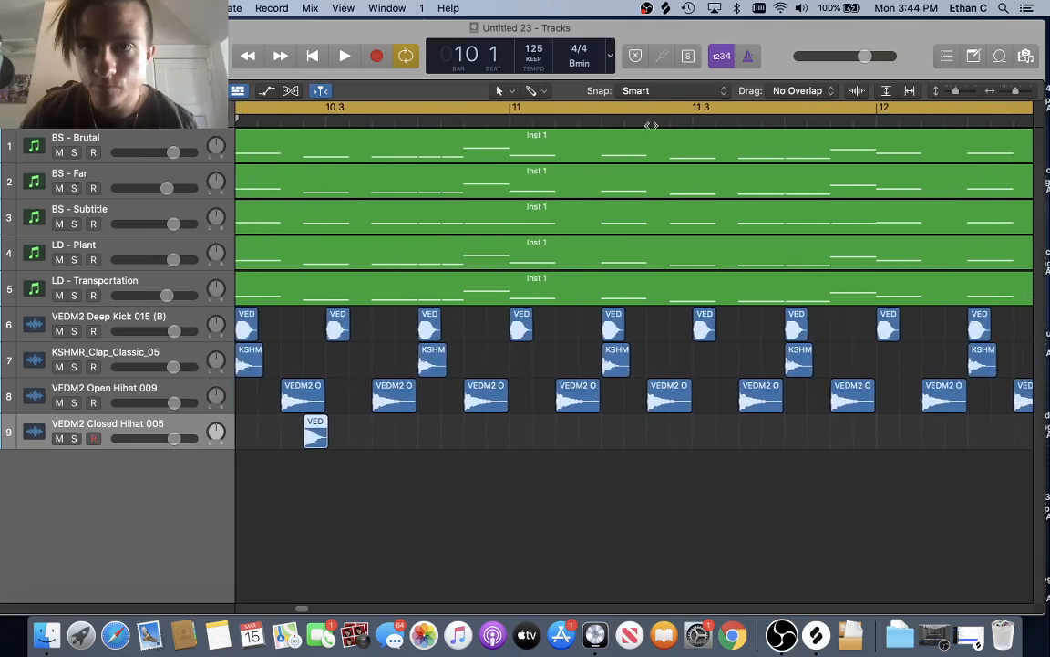
{"action": "left_click_drag", "start_coordinate": [675, 131], "coordinate": [669, 130]}
{"action": "key", "text": "super+v"}
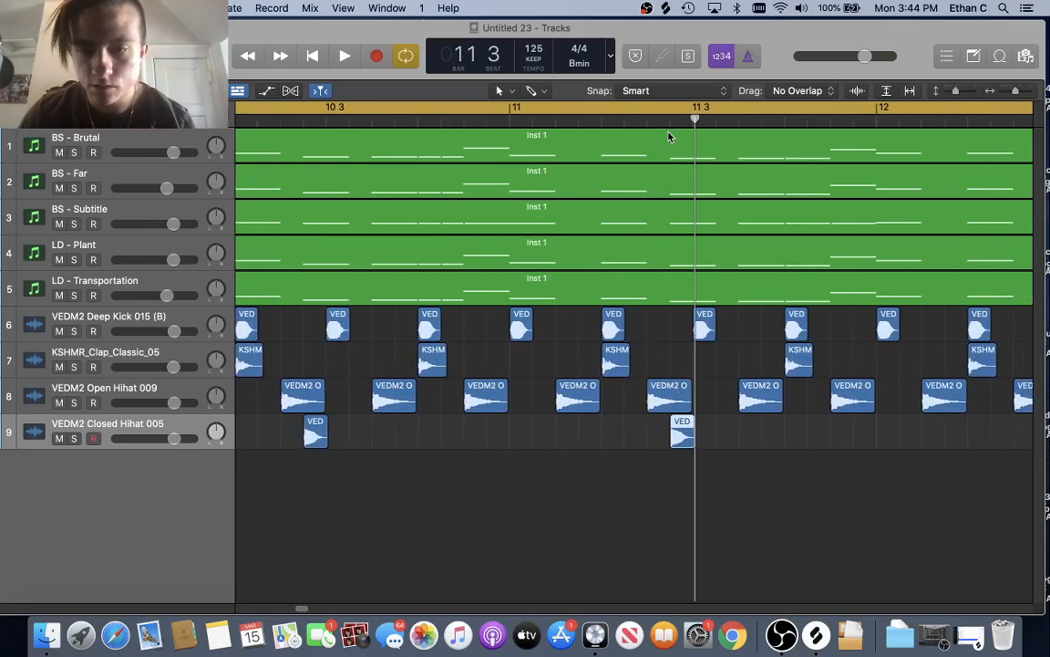
- Play the loop and lower the closed hi-hat track's volume to -5.0 dB
{"action": "scroll", "coordinate": [693, 179], "scroll_direction": "left", "scroll_amount": 10}
{"action": "scroll", "coordinate": [693, 179], "scroll_direction": "left", "scroll_amount": 4}
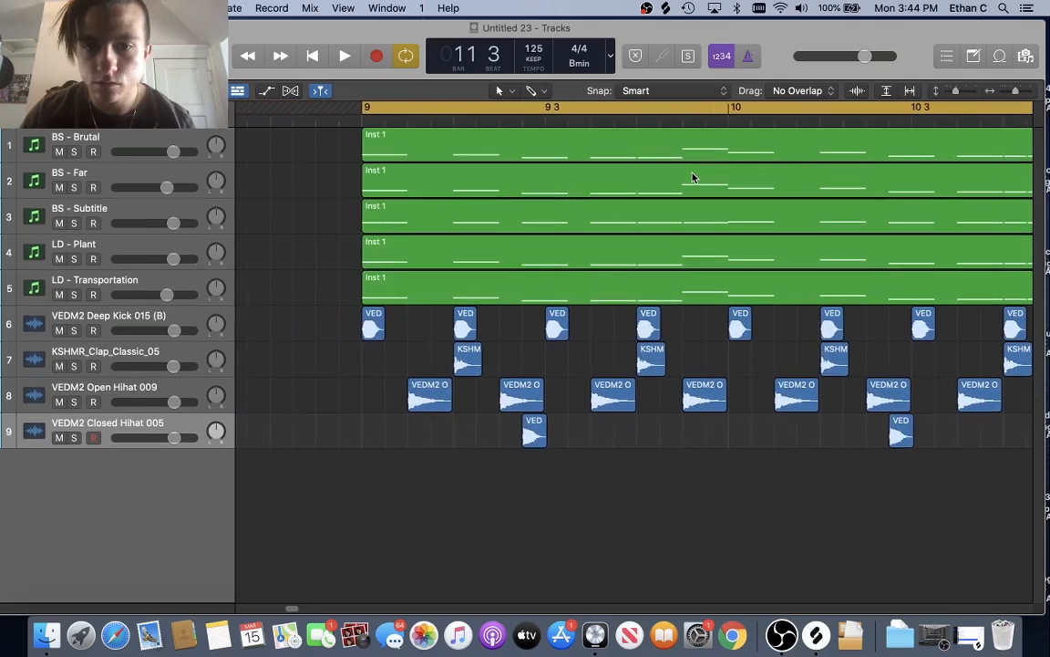
{"action": "key", "text": "space"}
{"action": "scroll", "coordinate": [705, 186], "scroll_direction": "down", "scroll_amount": 5}
{"action": "scroll", "coordinate": [548, 289], "scroll_direction": "right", "scroll_amount": 2}
{"action": "left_click_drag", "start_coordinate": [174, 438], "coordinate": [157, 438]}
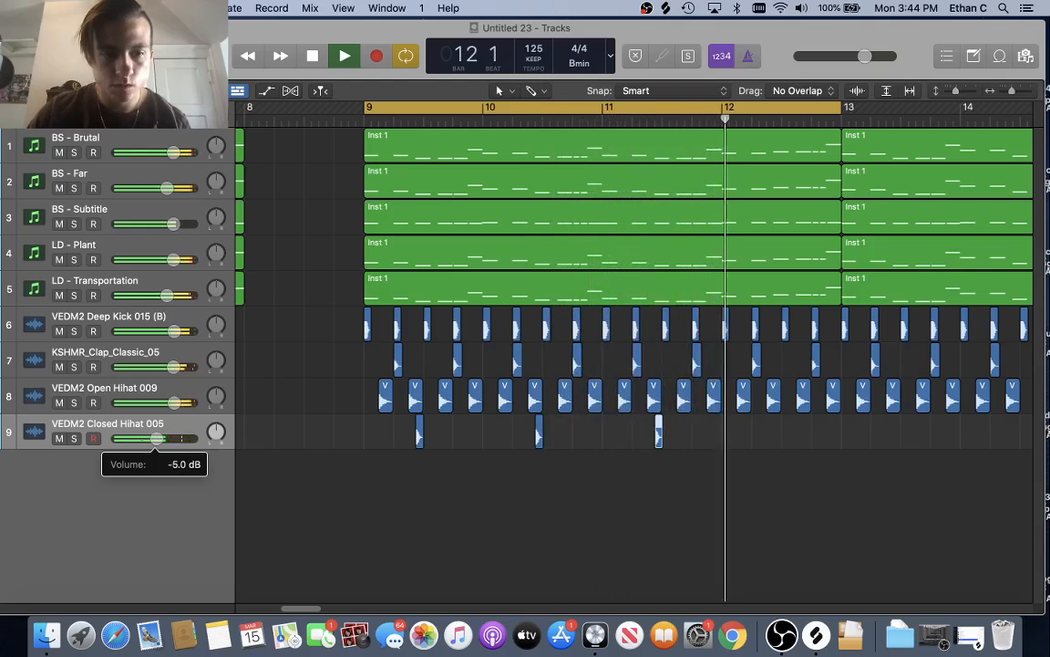
{"action": "key", "text": "space"}
- Copy the closed hi-hat to the sixteenth before beat 3 of bar 12
{"action": "scroll", "coordinate": [401, 453], "scroll_direction": "right", "scroll_amount": 3}
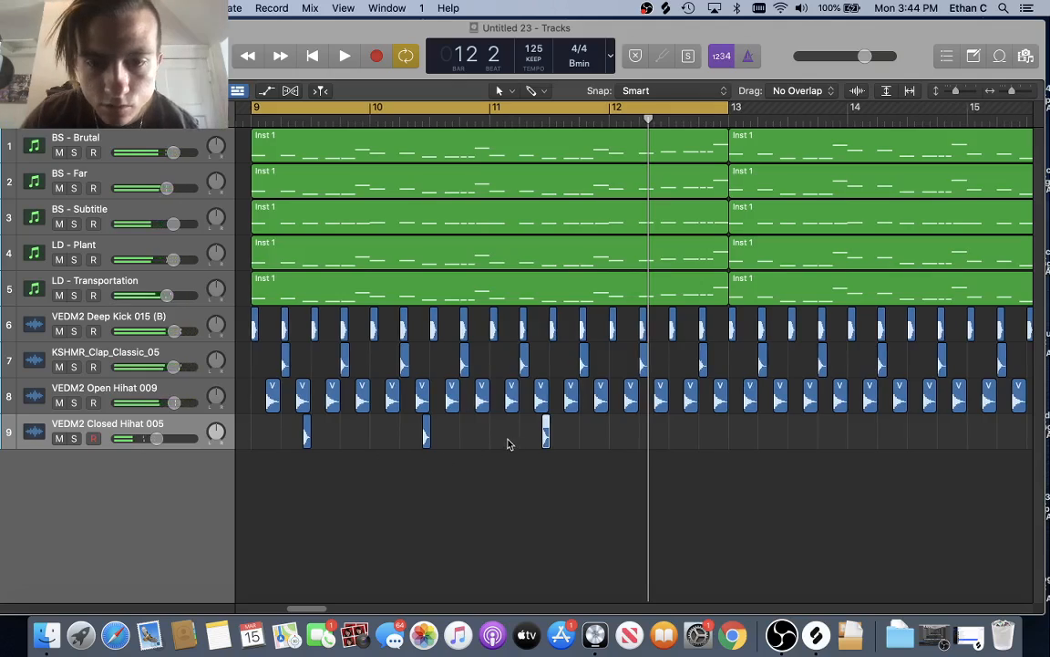
{"action": "scroll", "coordinate": [631, 257], "scroll_direction": "up", "scroll_amount": 5}
{"action": "scroll", "coordinate": [636, 226], "scroll_direction": "right", "scroll_amount": 3}
{"action": "left_click_drag", "start_coordinate": [591, 125], "coordinate": [721, 154]}
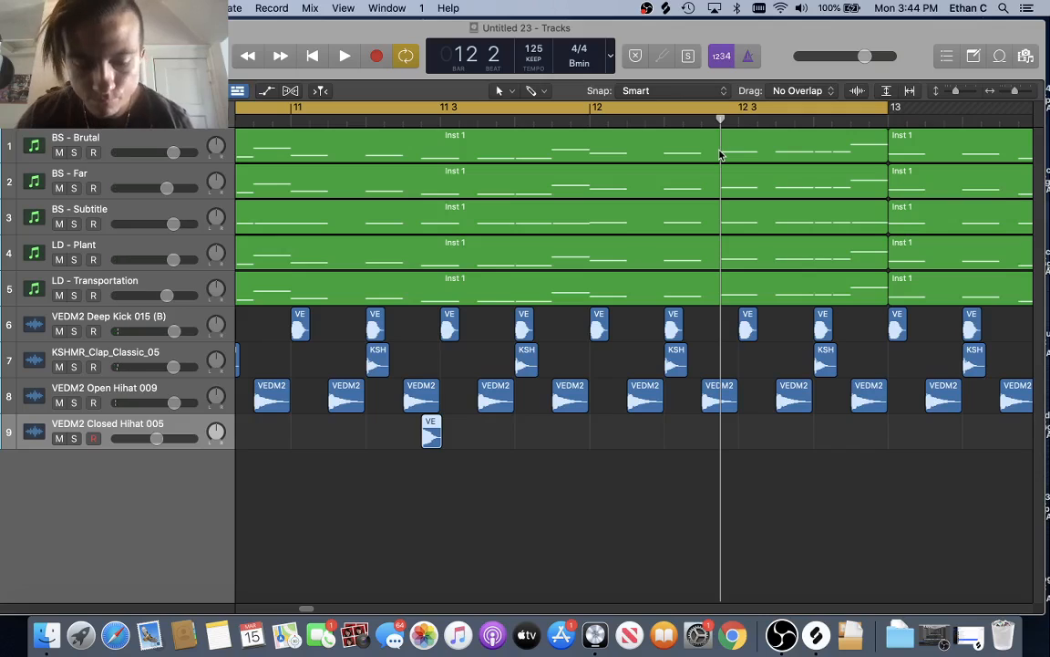
{"action": "key", "text": "super+v"}
- Copy the closed hi-hats to the sixteenth before beat 3 of bars 13, 14 and 15
{"action": "scroll", "coordinate": [577, 401], "scroll_direction": "down", "scroll_amount": 5}
{"action": "left_click_drag", "start_coordinate": [399, 436], "coordinate": [661, 431]}
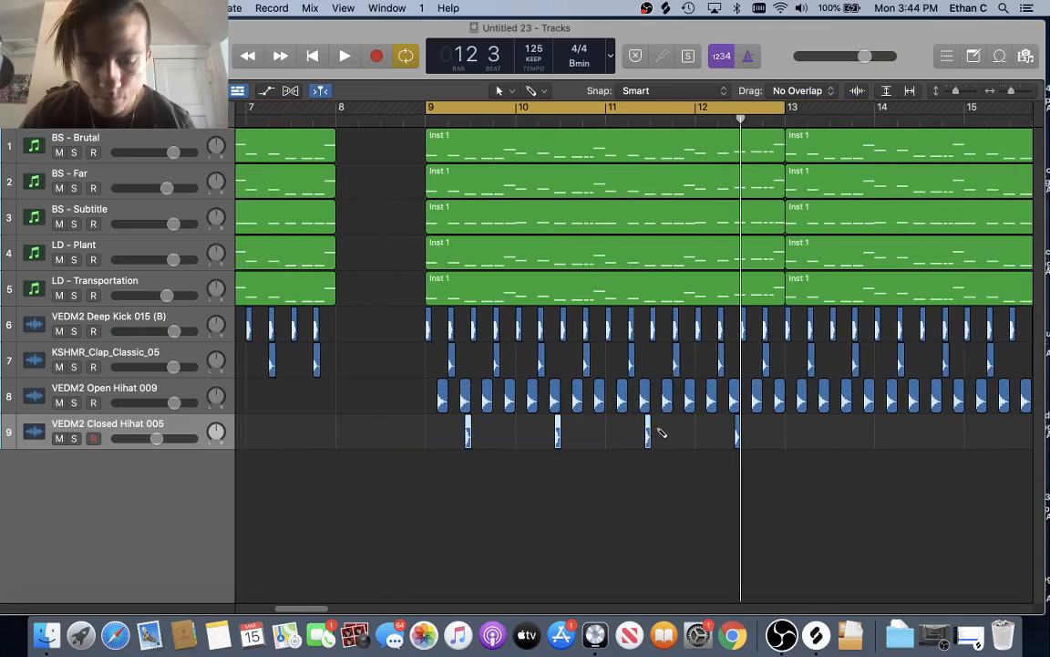
{"action": "scroll", "coordinate": [638, 365], "scroll_direction": "right", "scroll_amount": 5}
{"action": "left_click", "coordinate": [580, 121]}
{"action": "left_click_drag", "start_coordinate": [580, 121], "coordinate": [605, 124]}
- Play the loop and slightly lower the volumes of the closed and open hi-hat tracks
{"action": "key", "text": "space"}
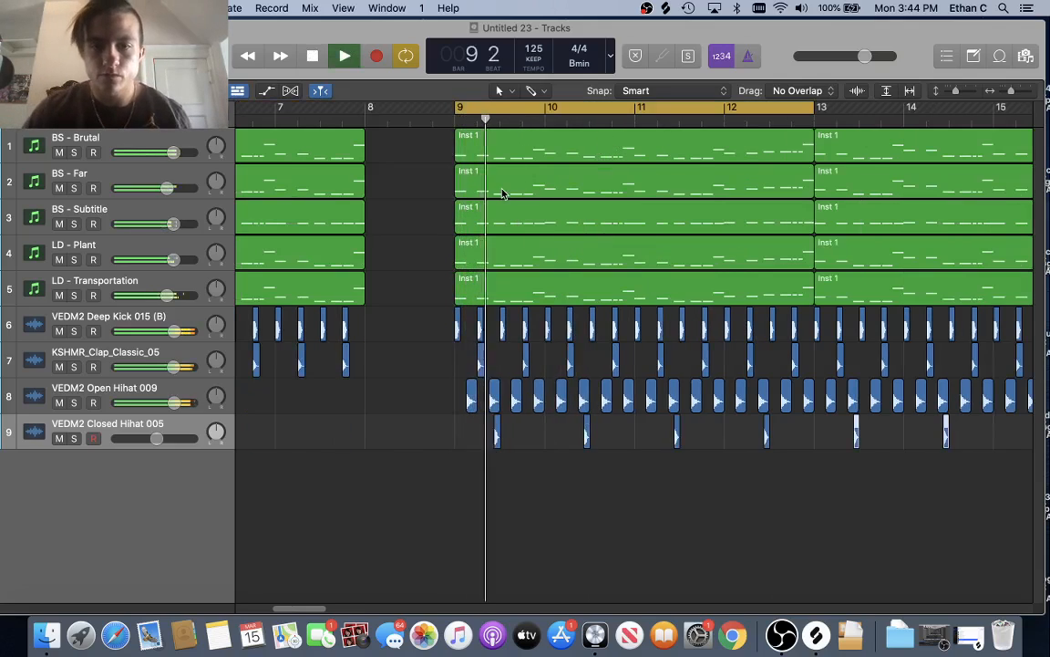
{"action": "left_click_drag", "start_coordinate": [156, 438], "coordinate": [149, 444]}
{"action": "key", "text": "space"}
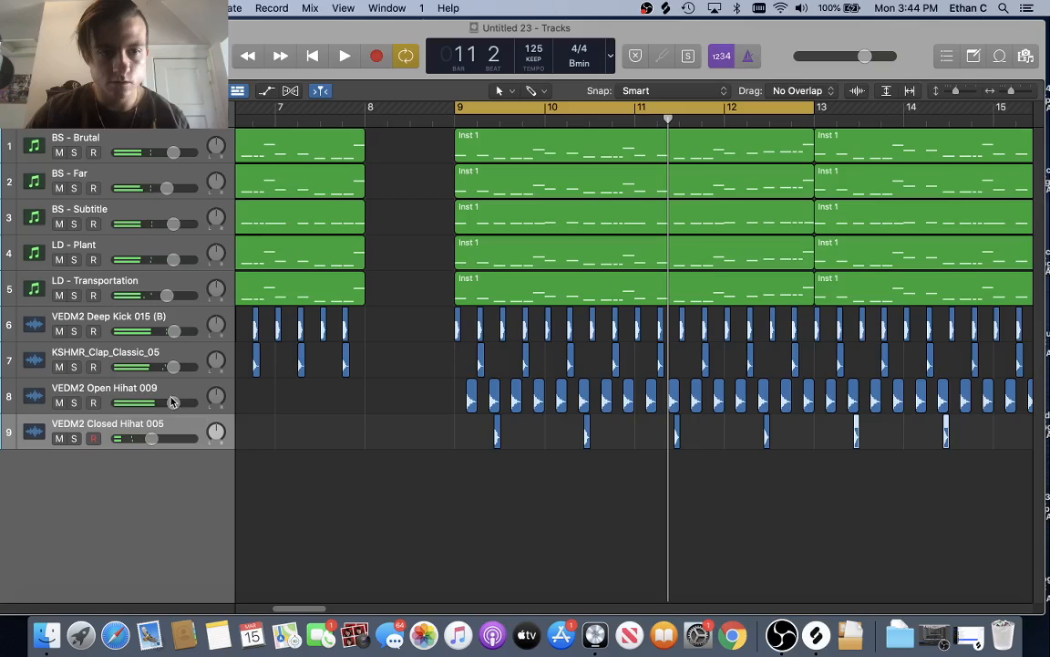
{"action": "key", "text": "space"}
{"action": "mouse_move", "coordinate": [175, 407]}
{"action": "left_mouse_down"}
{"action": "mouse_move", "coordinate": [153, 407]}
{"action": "mouse_move", "coordinate": [164, 407]}
{"action": "left_mouse_up"}
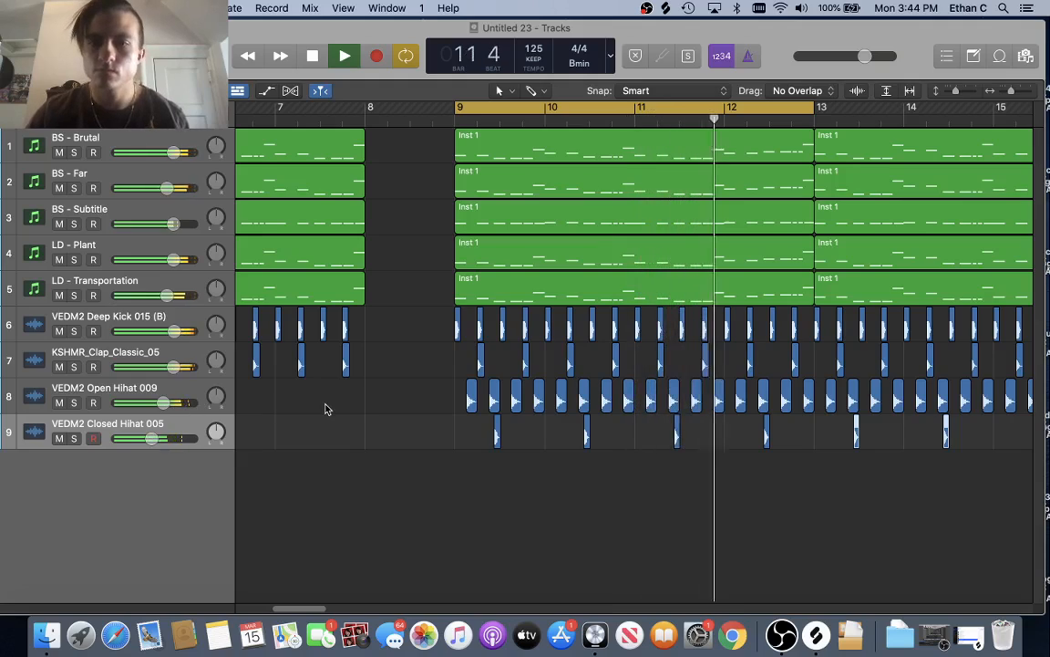
{"action": "key", "text": "space"}
- Save the project as tutorial in the Logic folder, organized as a folder
{"action": "key", "text": "super+s"}
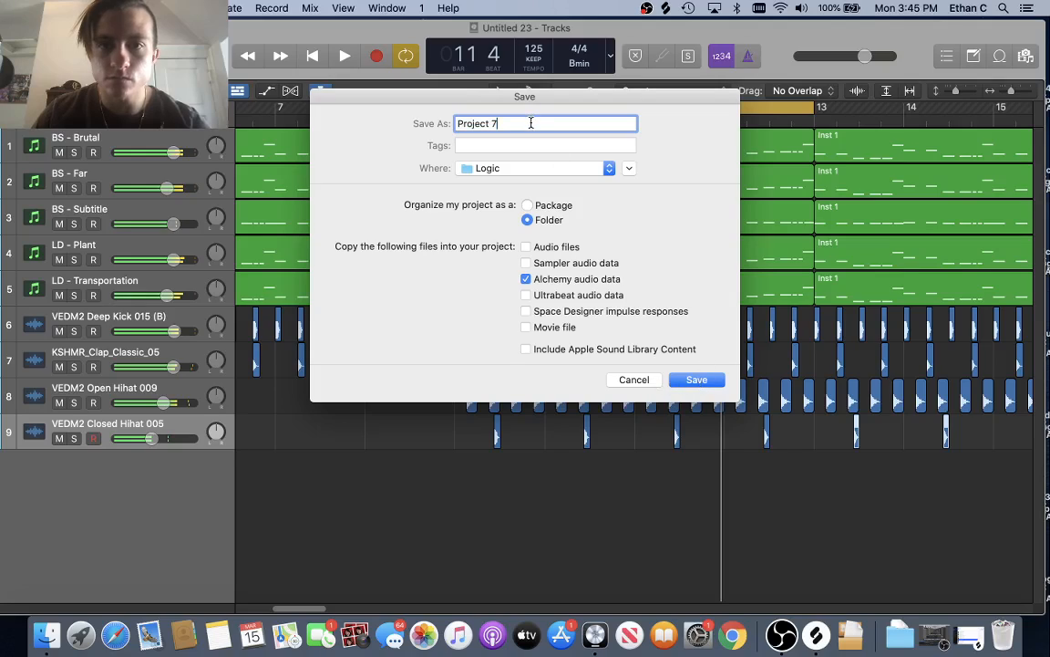
{"action": "type", "text": "tutorial"}
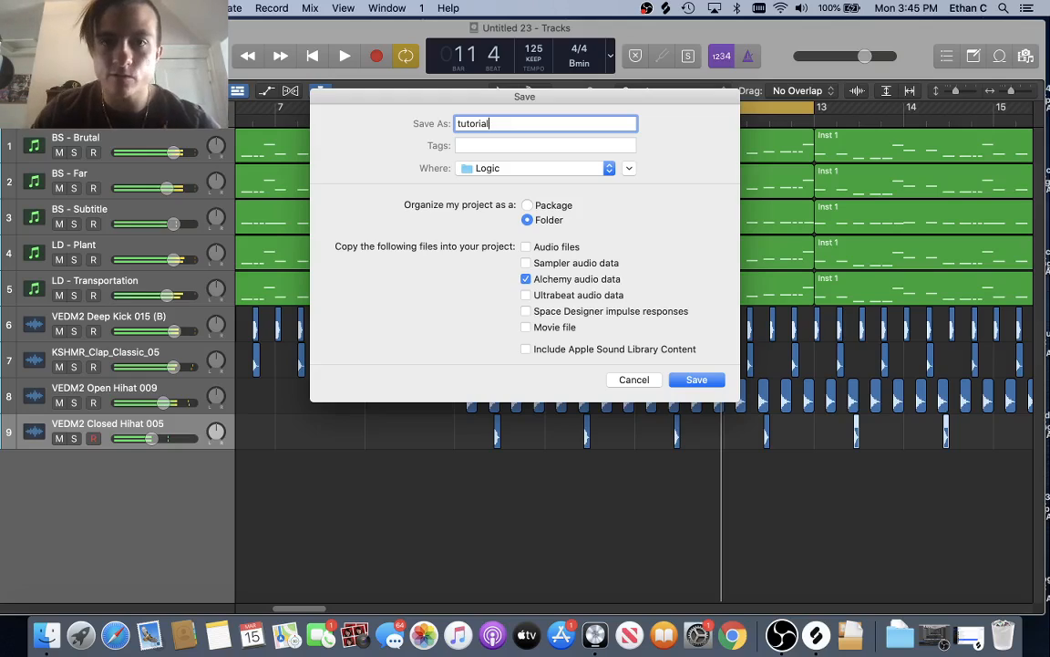
{"action": "left_click", "coordinate": [697, 381]}
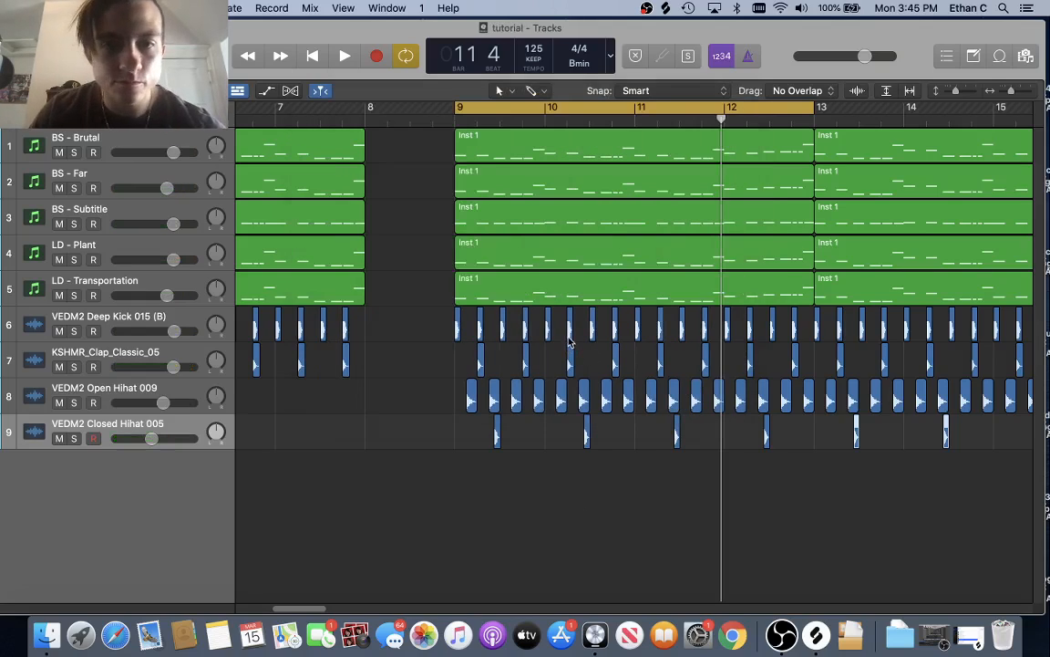
- Play the loop briefly, stop it and browse to the VEDM2 Rides sample folder
{"action": "key", "text": "space"}
{"action": "key", "text": "space"}
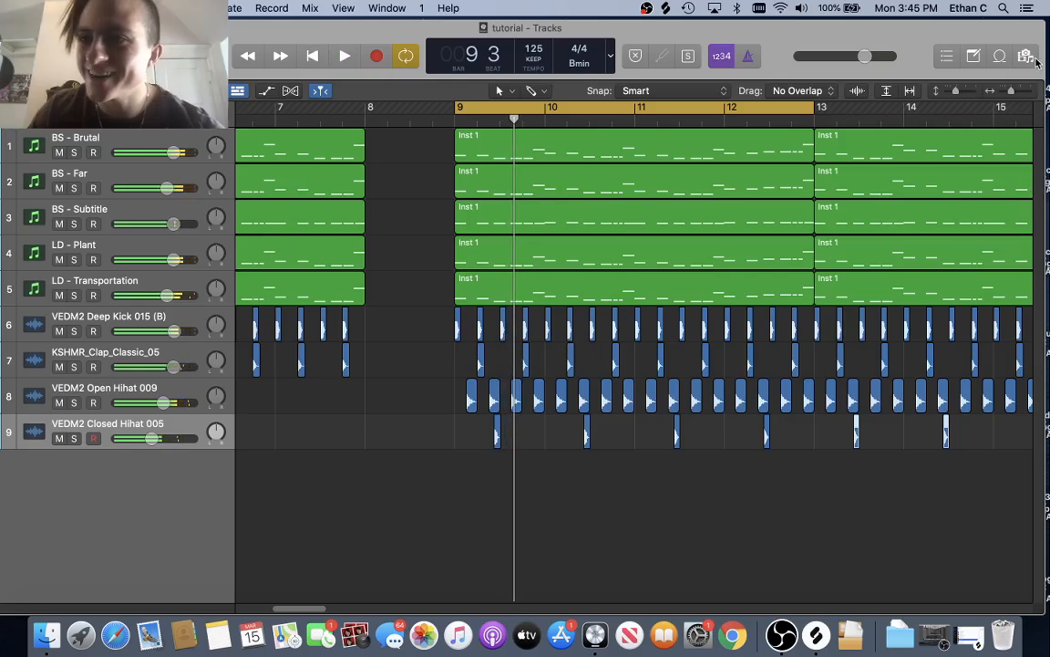
{"action": "left_click", "coordinate": [1028, 57]}
{"action": "left_click", "coordinate": [876, 137]}
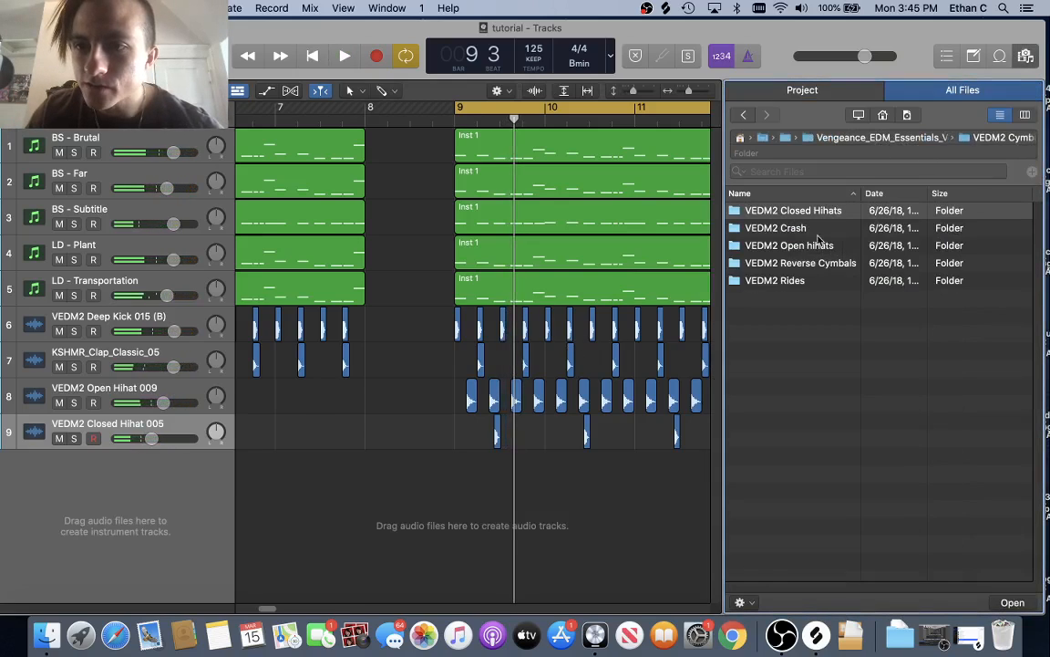
{"action": "double_click", "coordinate": [803, 280]}
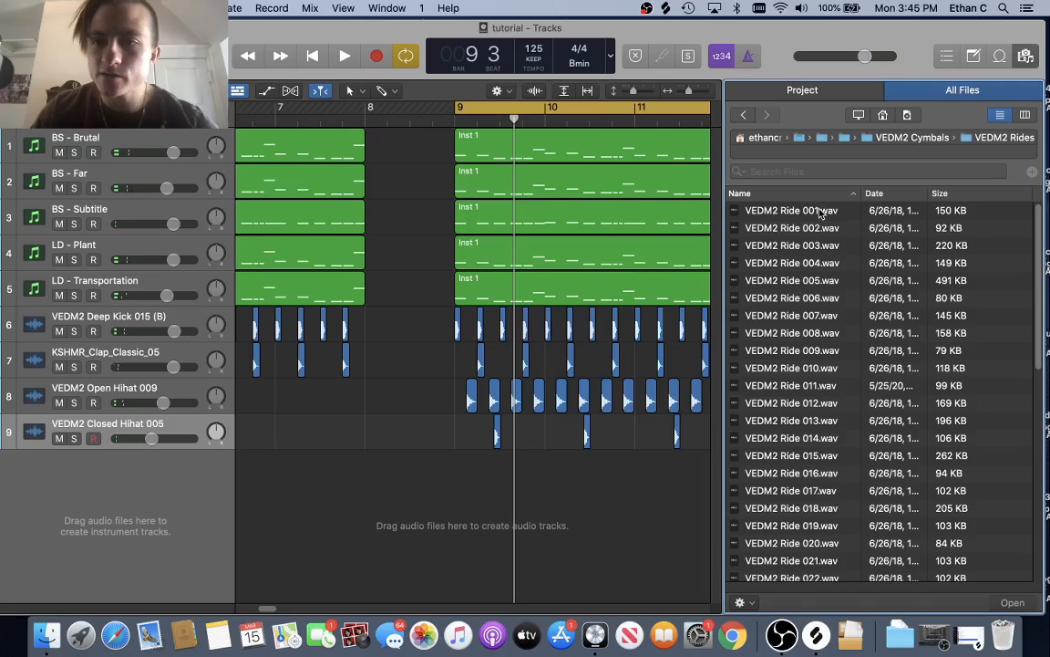
- Audition the first three ride samples and place VEDM2 Ride 002 on a new track at the start of bar 9
{"action": "left_click", "coordinate": [820, 212]}
{"action": "left_click", "coordinate": [820, 229]}
{"action": "left_click", "coordinate": [817, 248]}
{"action": "left_click_drag", "start_coordinate": [814, 229], "coordinate": [504, 526]}
{"action": "key", "text": "super+Right"}
{"action": "key", "text": "super+Right"}
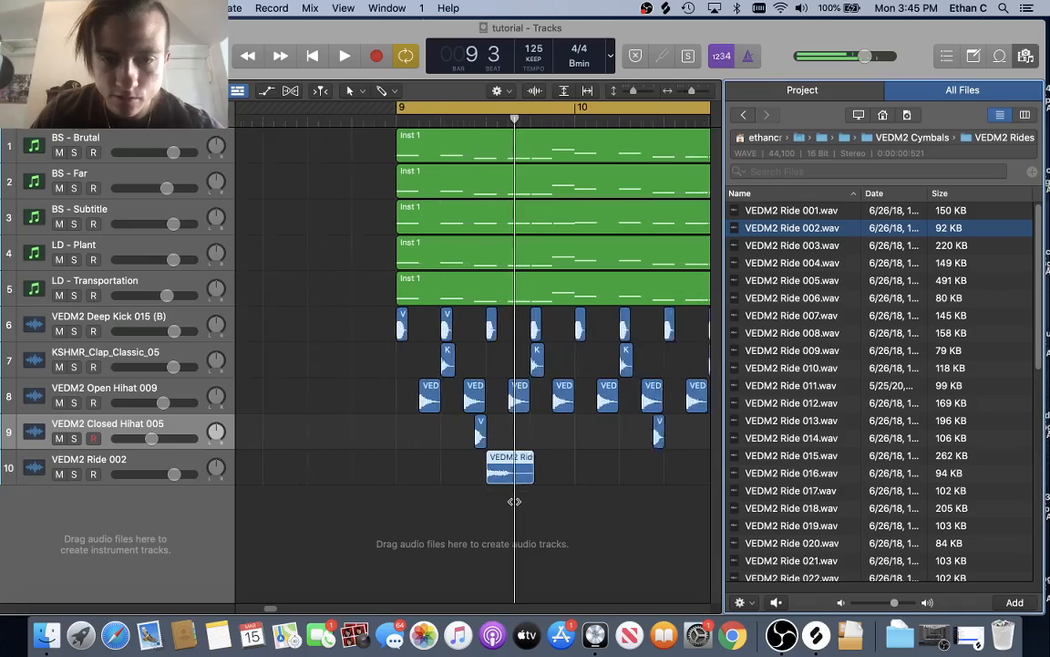
{"action": "left_click_drag", "start_coordinate": [515, 472], "coordinate": [348, 481]}
{"action": "scroll", "coordinate": [383, 474], "scroll_direction": "left", "scroll_amount": 3}
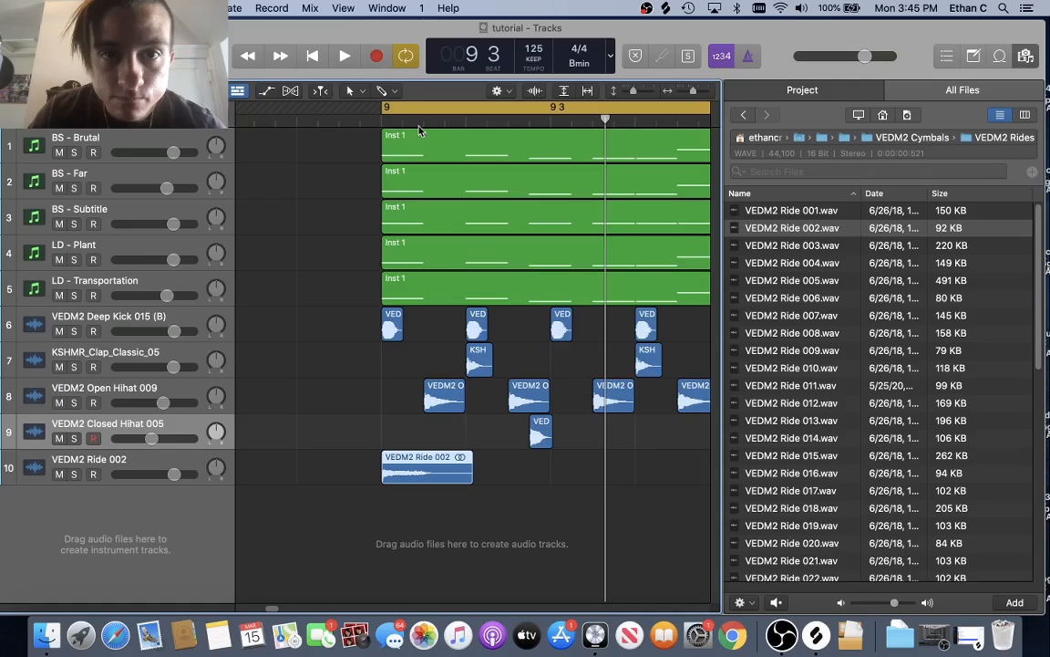
{"action": "left_click", "coordinate": [464, 121]}
{"action": "key", "text": "super+v"}
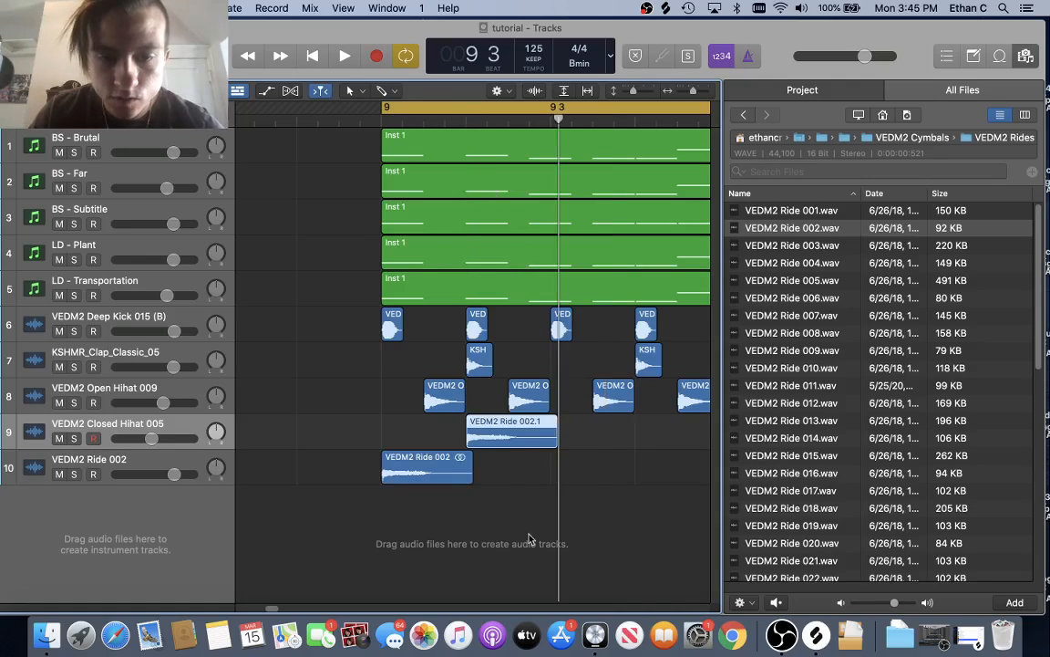
{"action": "key", "text": "super+z"}
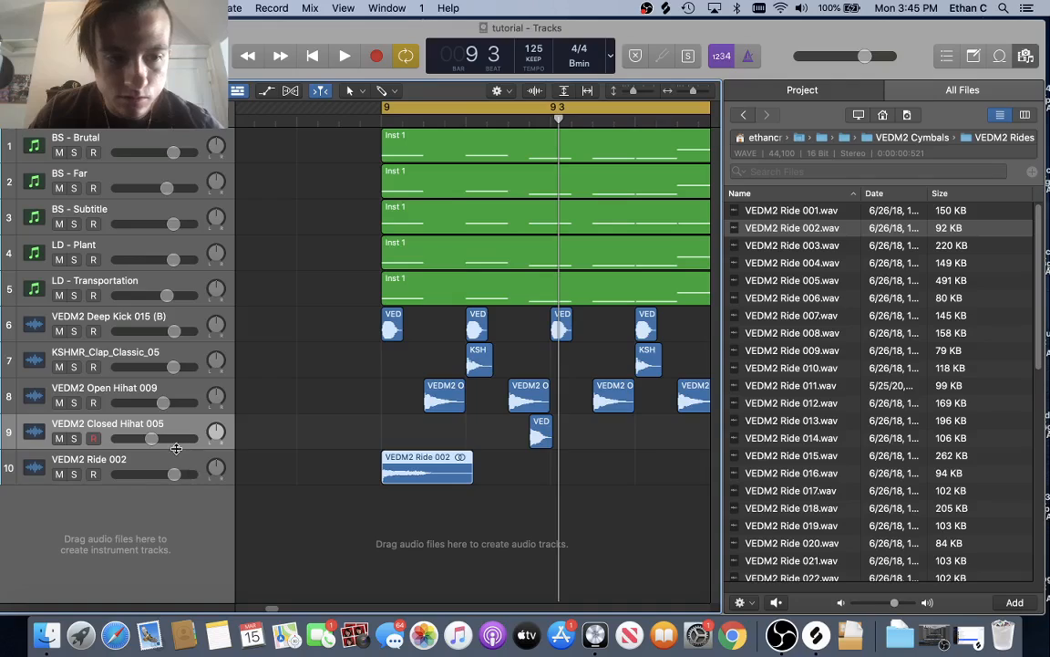
- Copy the ride on its own track to beats 2, 3 and 4 of bar 9
{"action": "left_click", "coordinate": [179, 454]}
{"action": "left_click", "coordinate": [466, 121]}
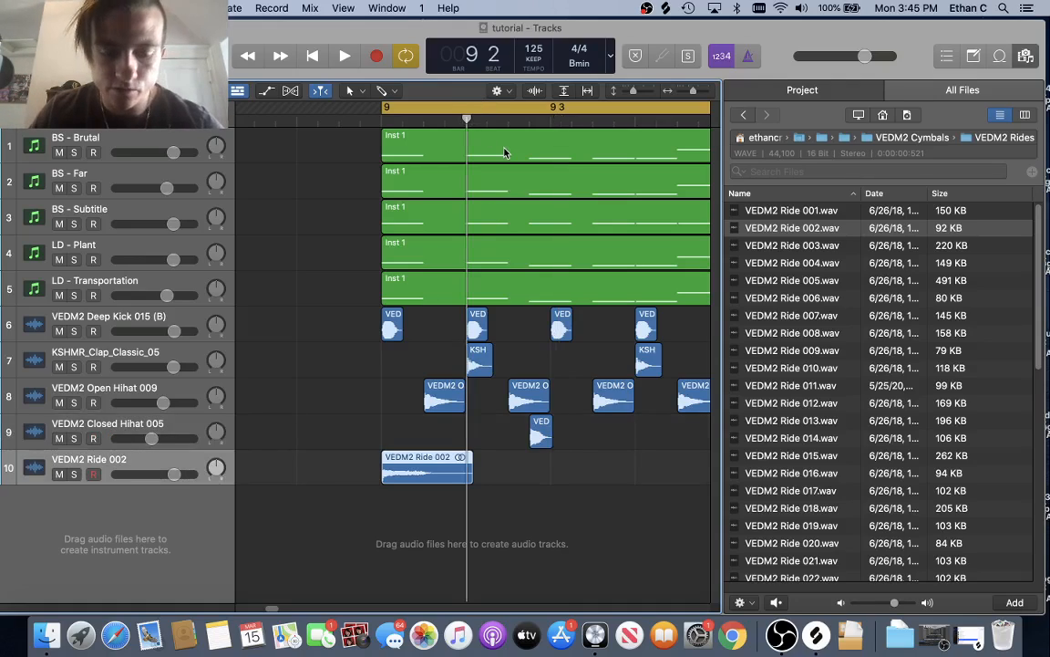
{"action": "key", "text": "super+v"}
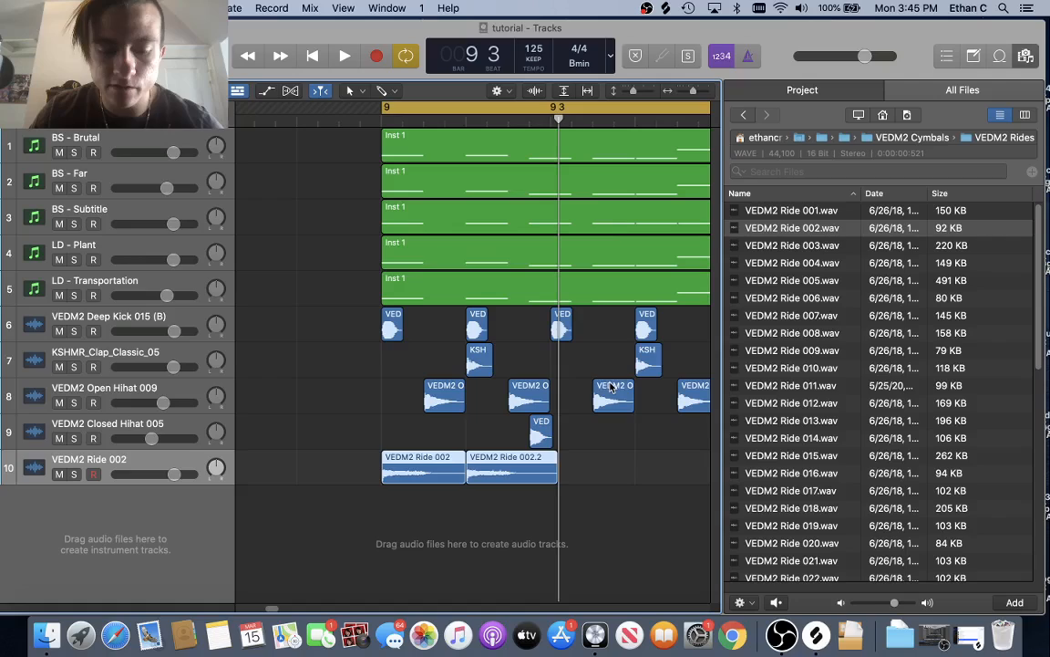
{"action": "key", "text": "super+v"}
{"action": "key", "text": "super+v"}
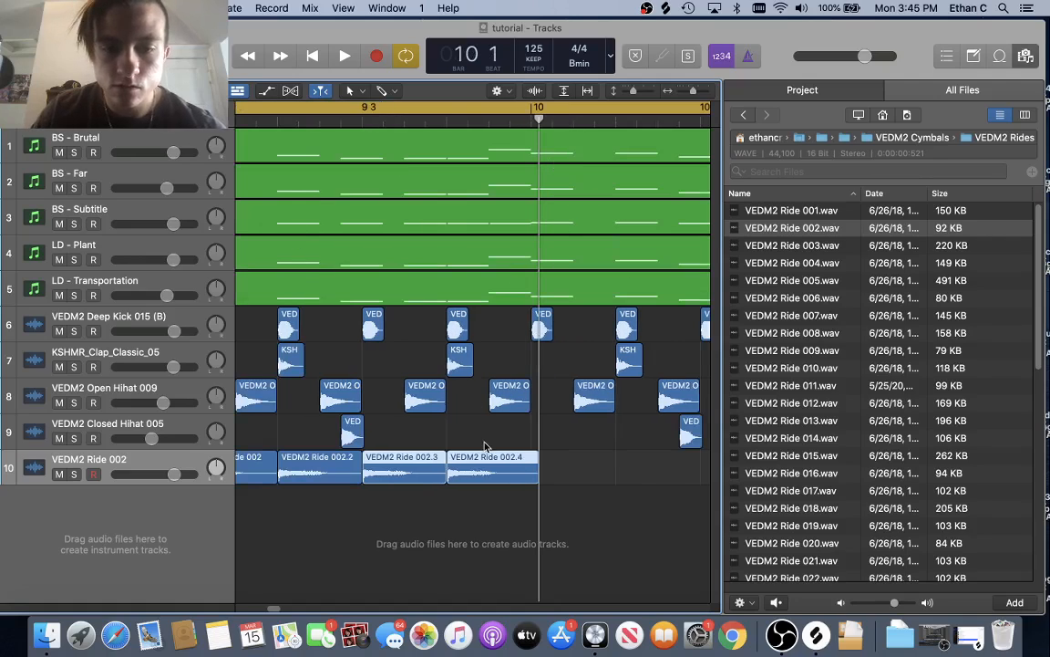
- Copy the four rides of bar 9 to bar 10
{"action": "key", "text": "super+Left"}
{"action": "key", "text": "super+Left"}
{"action": "left_click_drag", "start_coordinate": [510, 466], "coordinate": [308, 478]}
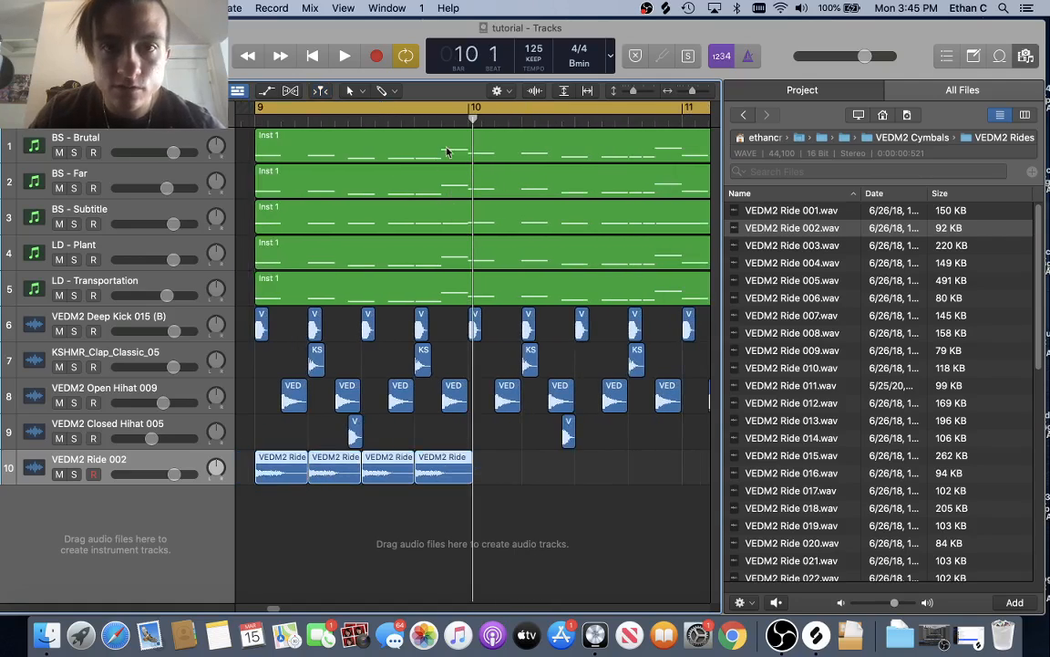
{"action": "key", "text": "super+v"}
- Copy the eight rides of bars 9 and 10 to bars 11 and 12
{"action": "key", "text": "super+Left"}
{"action": "key", "text": "super+Left"}
{"action": "left_click_drag", "start_coordinate": [623, 473], "coordinate": [370, 498]}
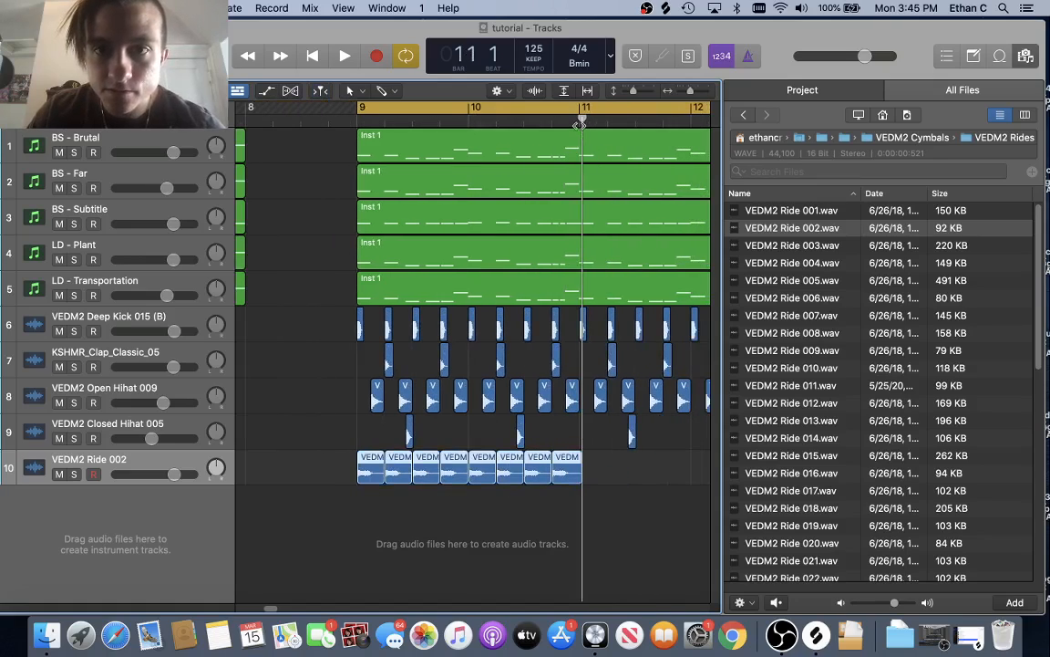
{"action": "left_click", "coordinate": [580, 124]}
{"action": "key", "text": "super+v"}
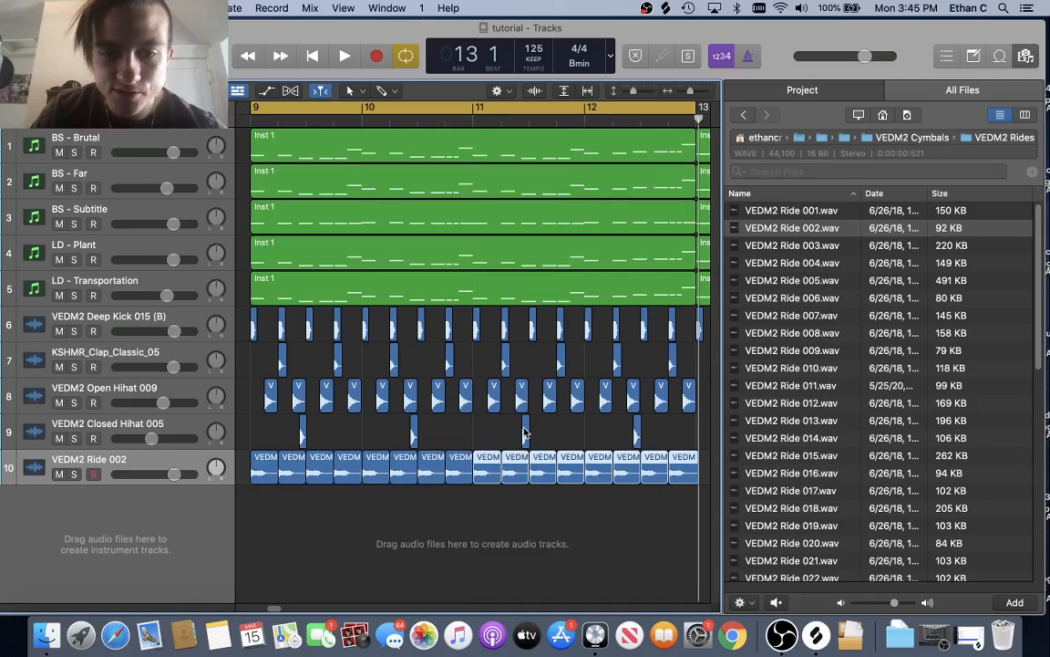
- Copy the rides of bars 9 to 12 to start at bar 13 and cut the copies in bar 16
{"action": "key", "text": "super+Left"}
{"action": "left_click_drag", "start_coordinate": [616, 469], "coordinate": [373, 496]}
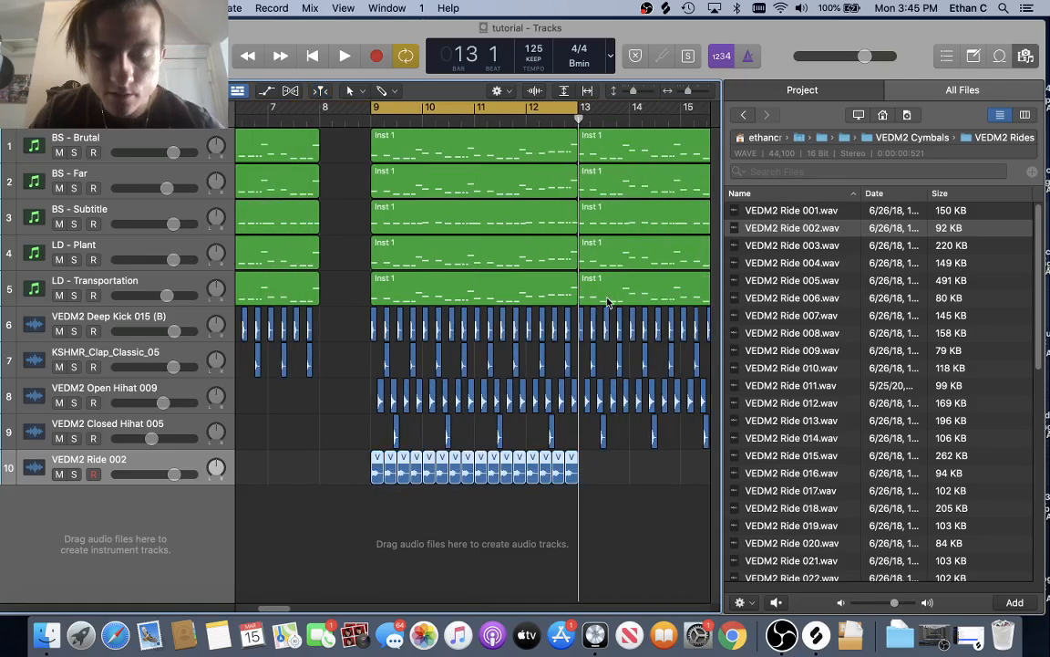
{"action": "key", "text": "super+v"}
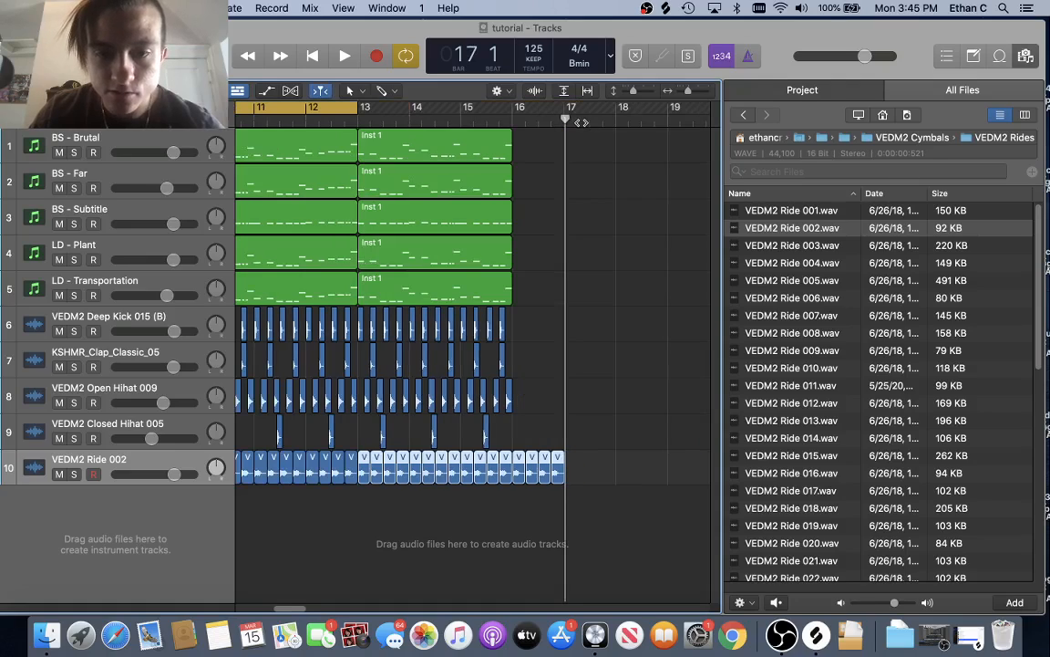
{"action": "right_click", "coordinate": [525, 477]}
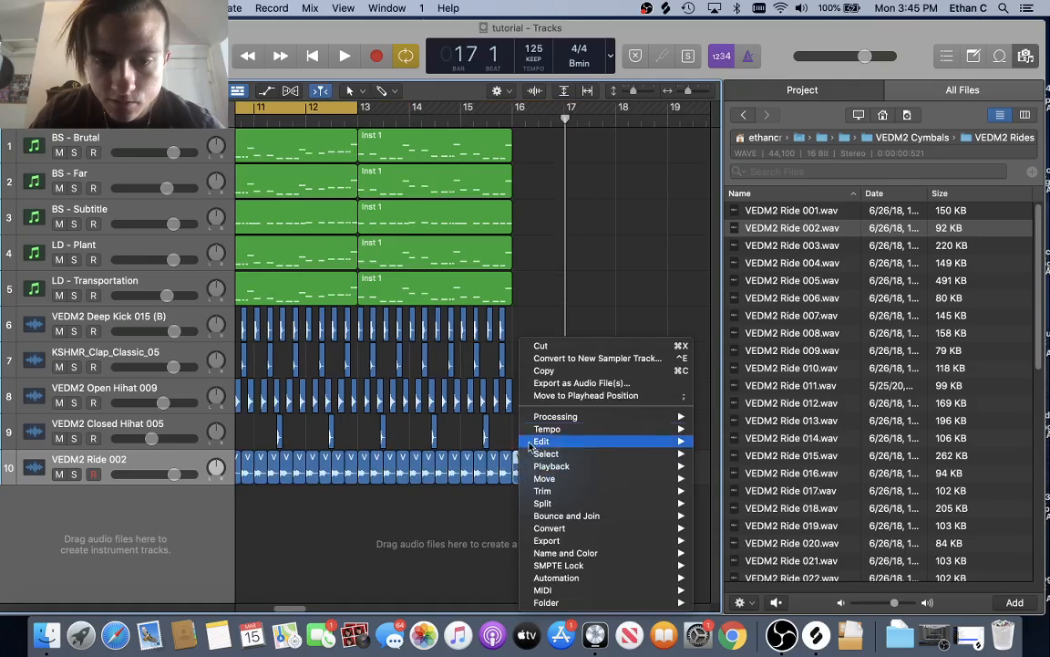
{"action": "left_click", "coordinate": [545, 341]}
- Play the loop and lower the ride track's volume to -20.0 dB
{"action": "key", "text": "space"}
{"action": "left_click_drag", "start_coordinate": [174, 474], "coordinate": [130, 475]}
{"action": "key", "text": "space"}
{"action": "key", "text": "space"}
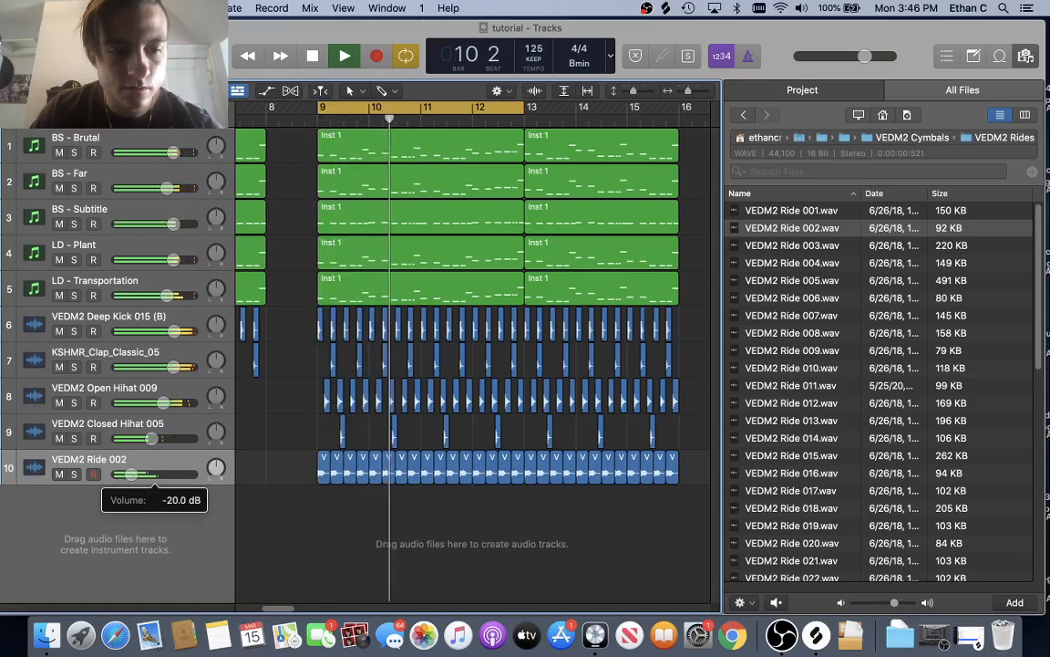
- Replay the loop and compare how it sounds with the ride track muted and unmuted
{"action": "key", "text": "space"}
{"action": "key", "text": "space"}
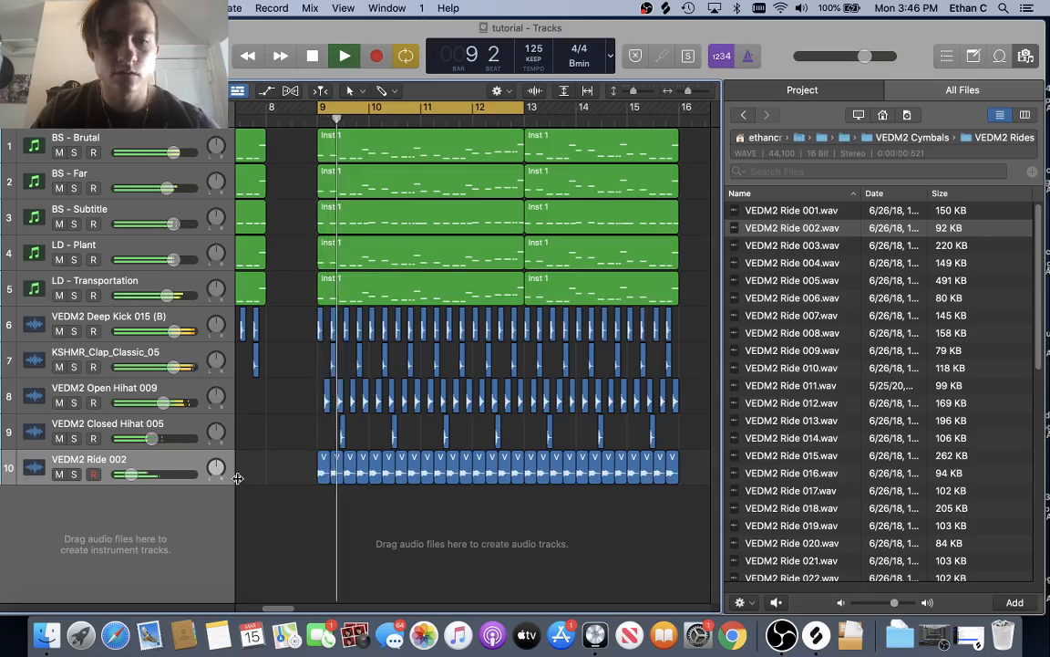
{"action": "key", "text": "space"}
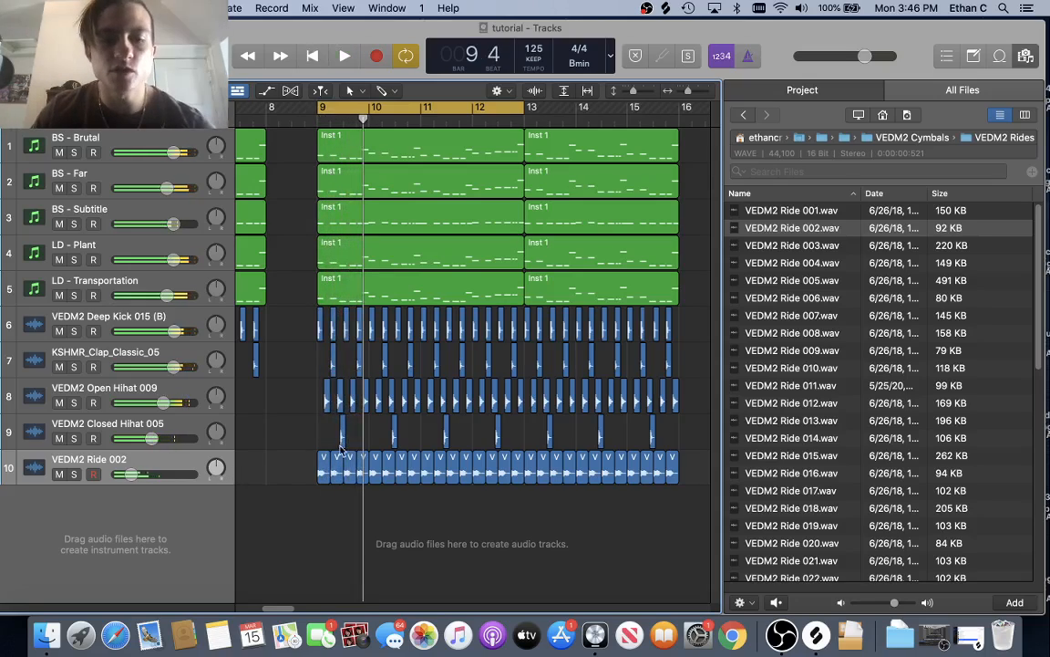
{"action": "key", "text": "space"}
{"action": "left_click", "coordinate": [59, 475]}
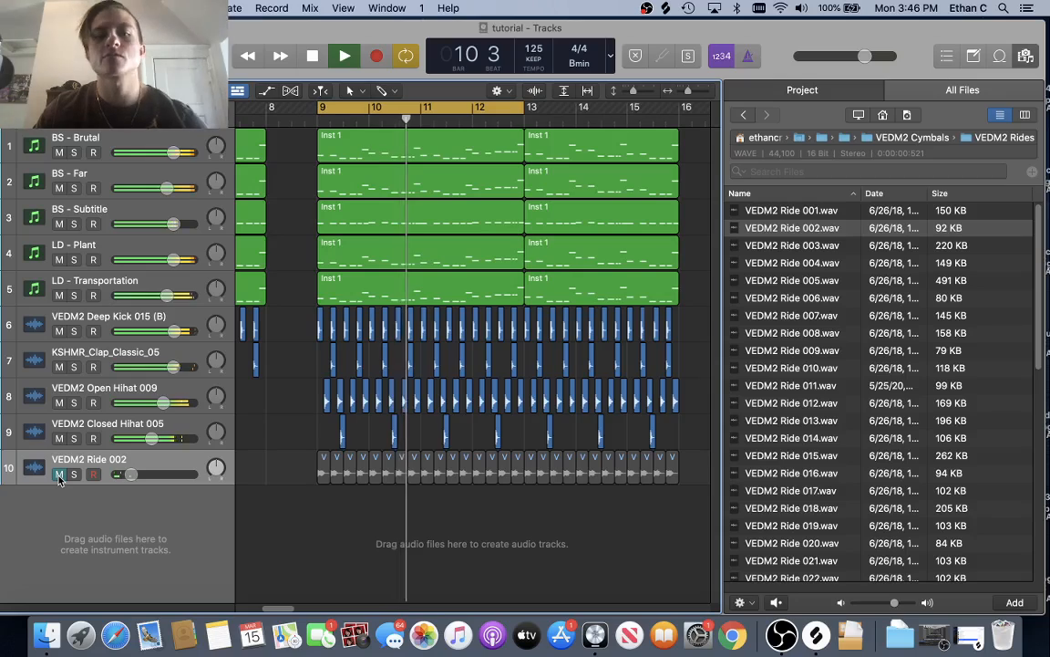
{"action": "left_click", "coordinate": [58, 475]}
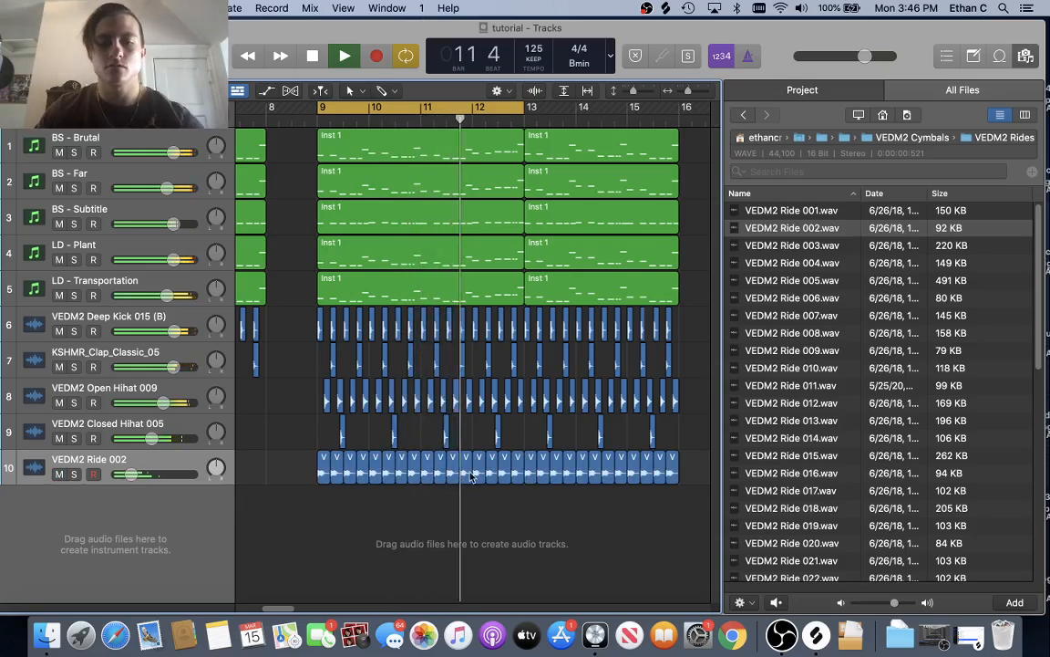
- Close the file browser and stop the loop playback
{"action": "key", "text": "f"}
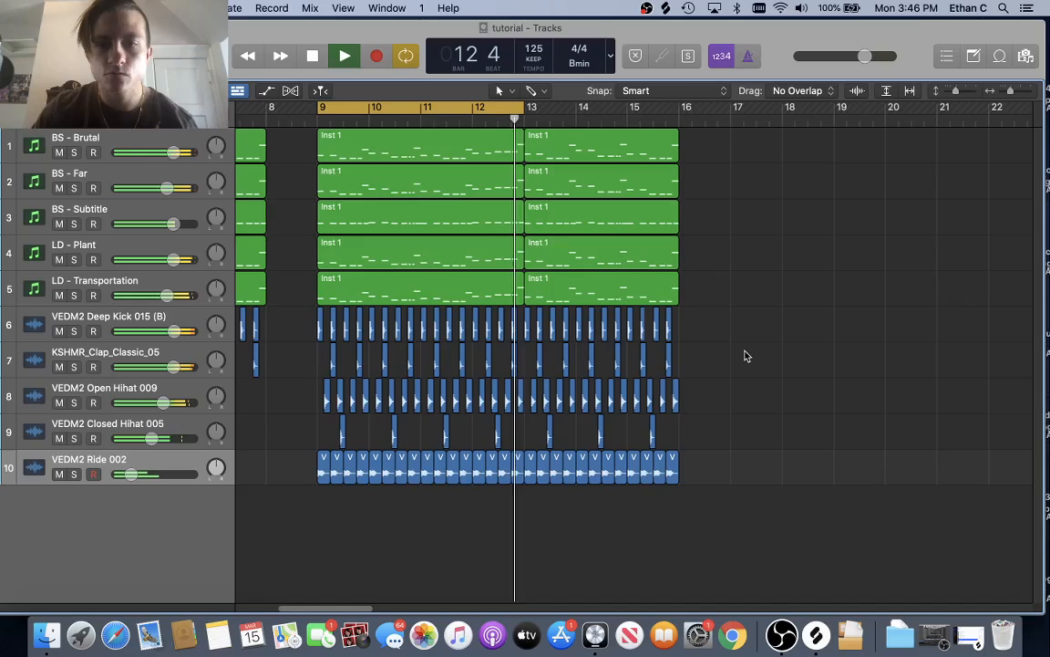
{"action": "scroll", "coordinate": [748, 356], "scroll_direction": "left", "scroll_amount": 5}
{"action": "scroll", "coordinate": [748, 356], "scroll_direction": "down", "scroll_amount": 5}
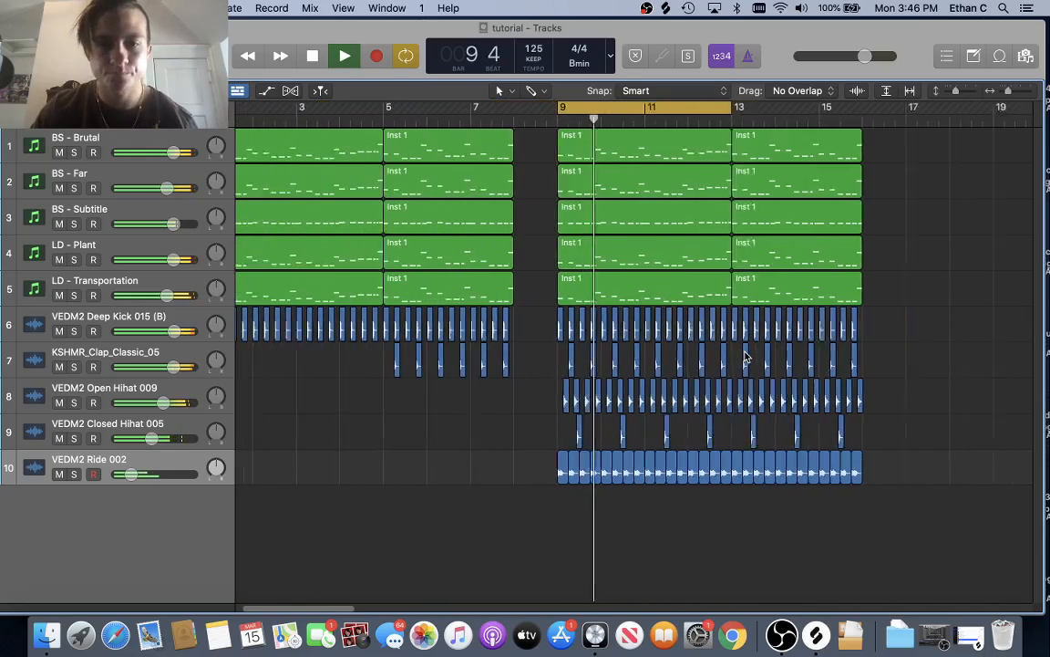
{"action": "key", "text": "space"}
{"action": "scroll", "coordinate": [644, 363], "scroll_direction": "up", "scroll_amount": 5}
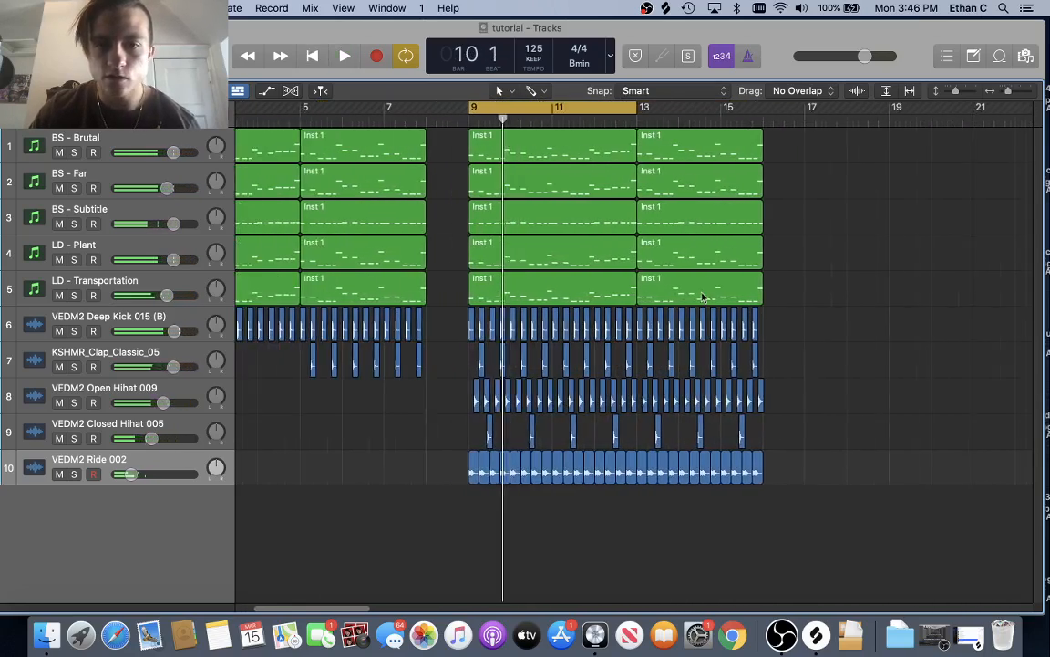
- Switch to Splice and filter the library's drum samples by fills
{"action": "left_click", "coordinate": [816, 635]}
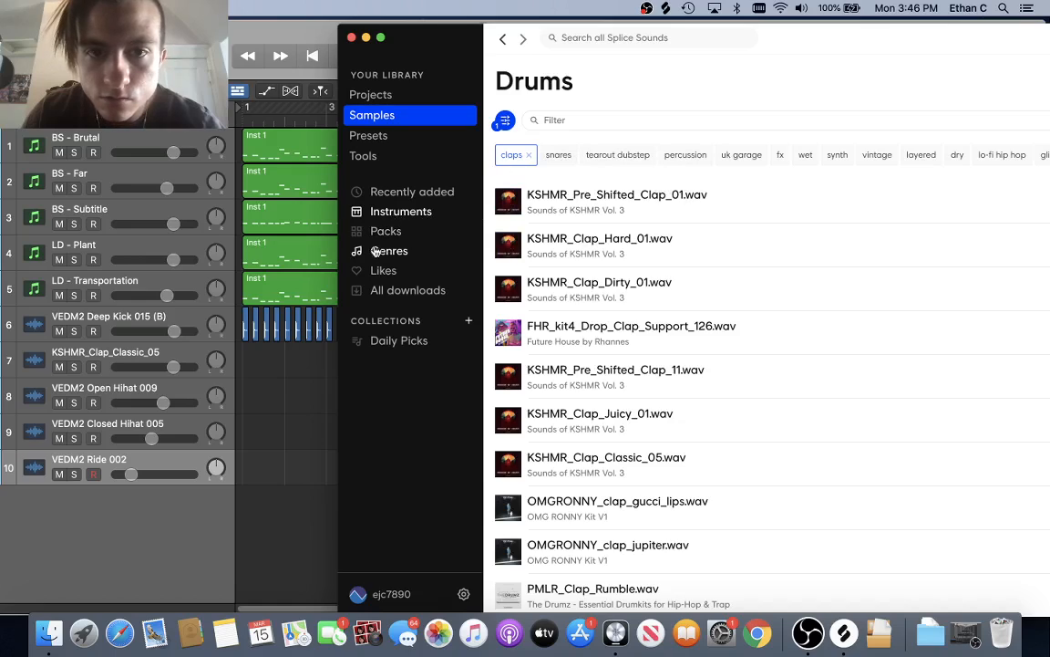
{"action": "left_click", "coordinate": [410, 215]}
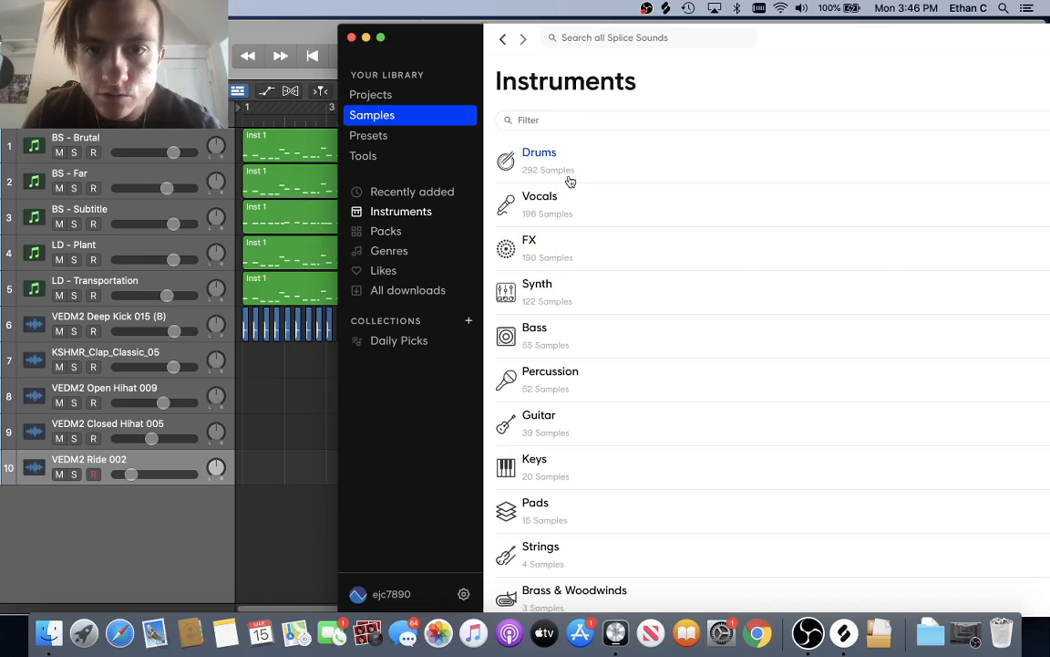
{"action": "left_click", "coordinate": [570, 179]}
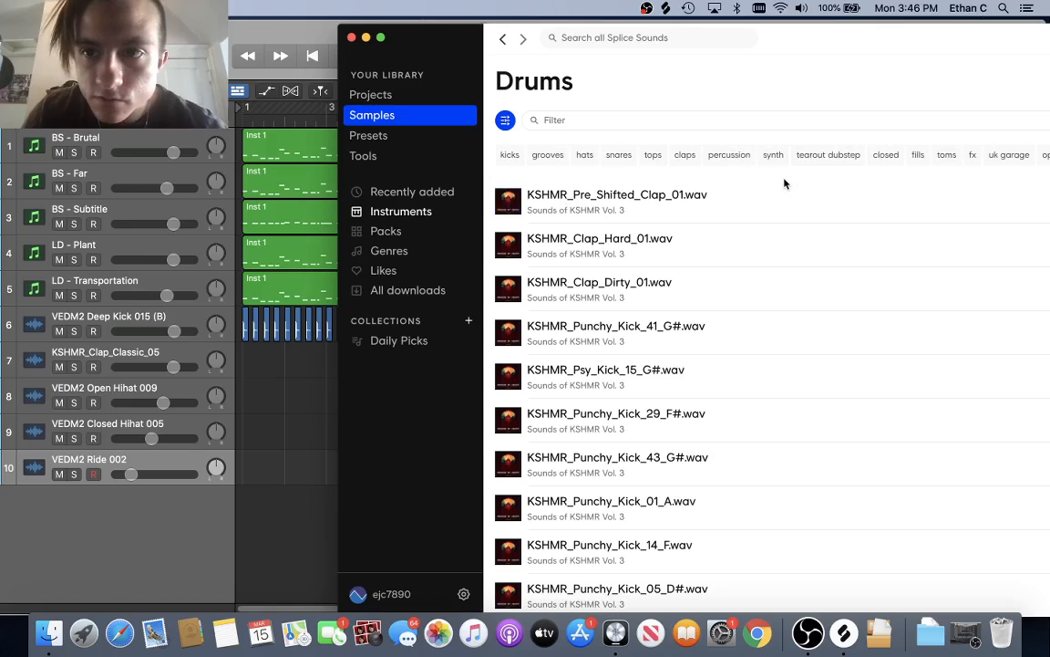
{"action": "left_click", "coordinate": [927, 159]}
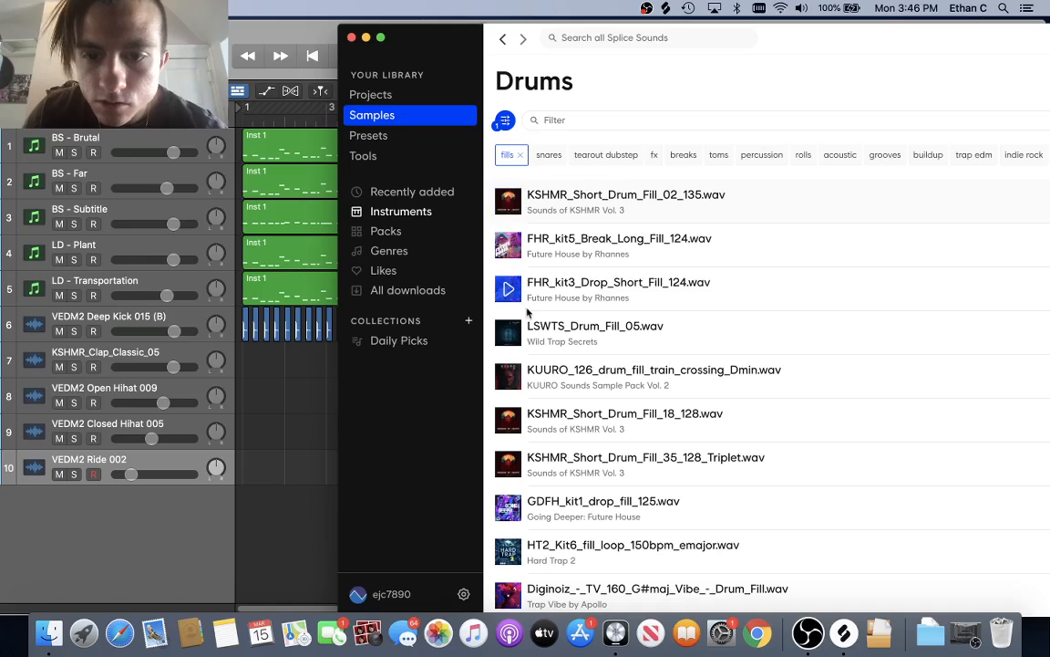
- Browse the library's filtered drum fills for samples that suit the drop
{"action": "scroll", "coordinate": [513, 381], "scroll_direction": "down", "scroll_amount": 5}
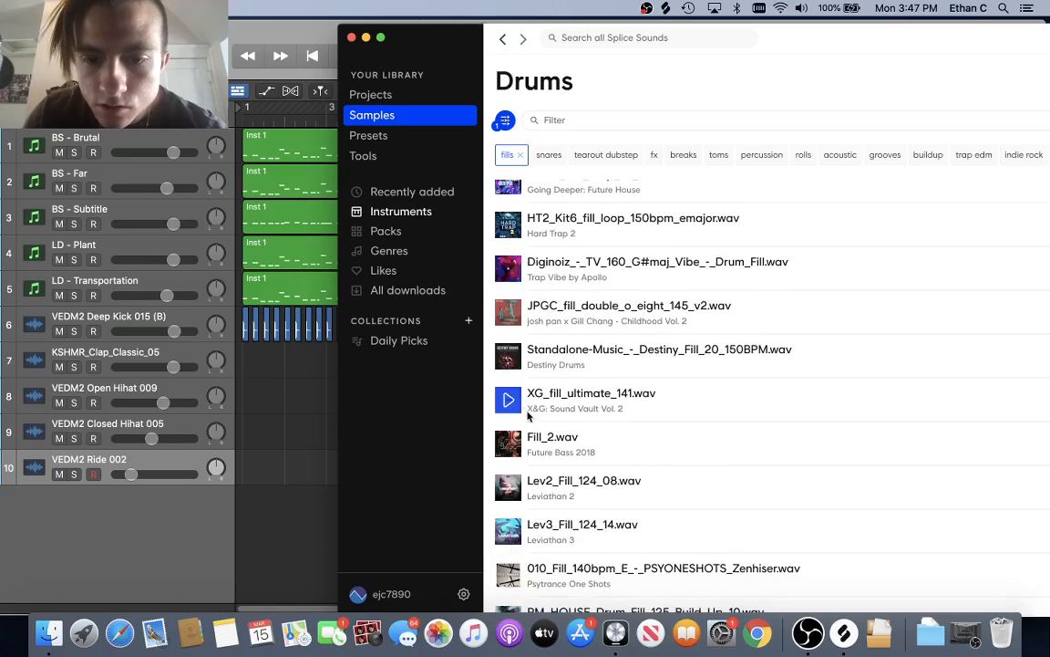
{"action": "left_click", "coordinate": [509, 312]}
{"action": "scroll", "coordinate": [510, 319], "scroll_direction": "down", "scroll_amount": 1}
{"action": "scroll", "coordinate": [515, 310], "scroll_direction": "down", "scroll_amount": 2}
{"action": "scroll", "coordinate": [517, 306], "scroll_direction": "down", "scroll_amount": 6}
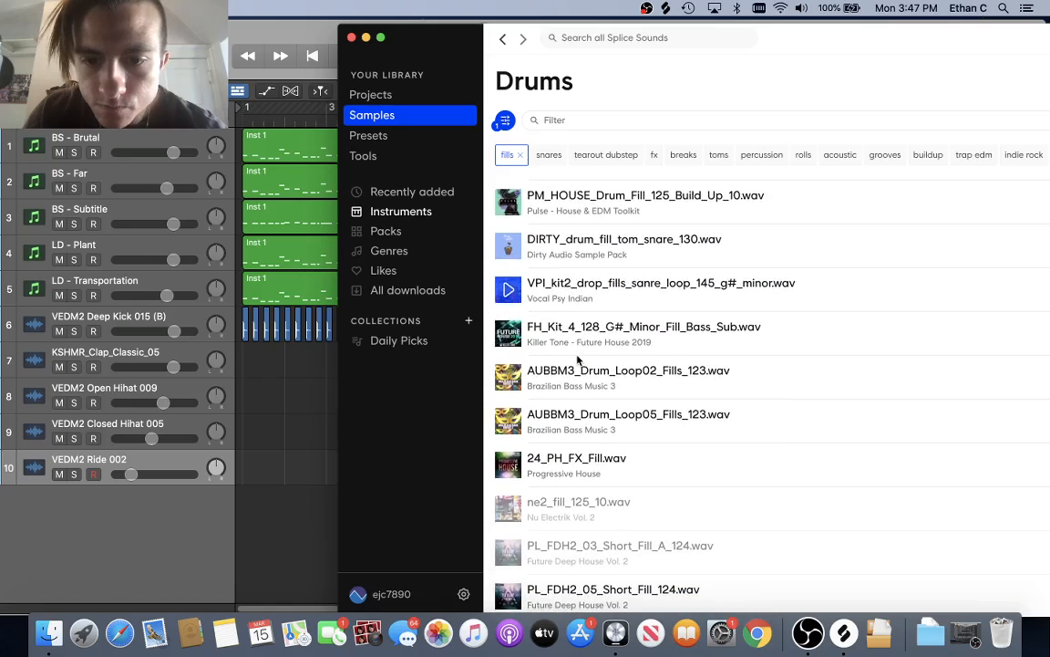
{"action": "scroll", "coordinate": [577, 359], "scroll_direction": "up", "scroll_amount": 2}
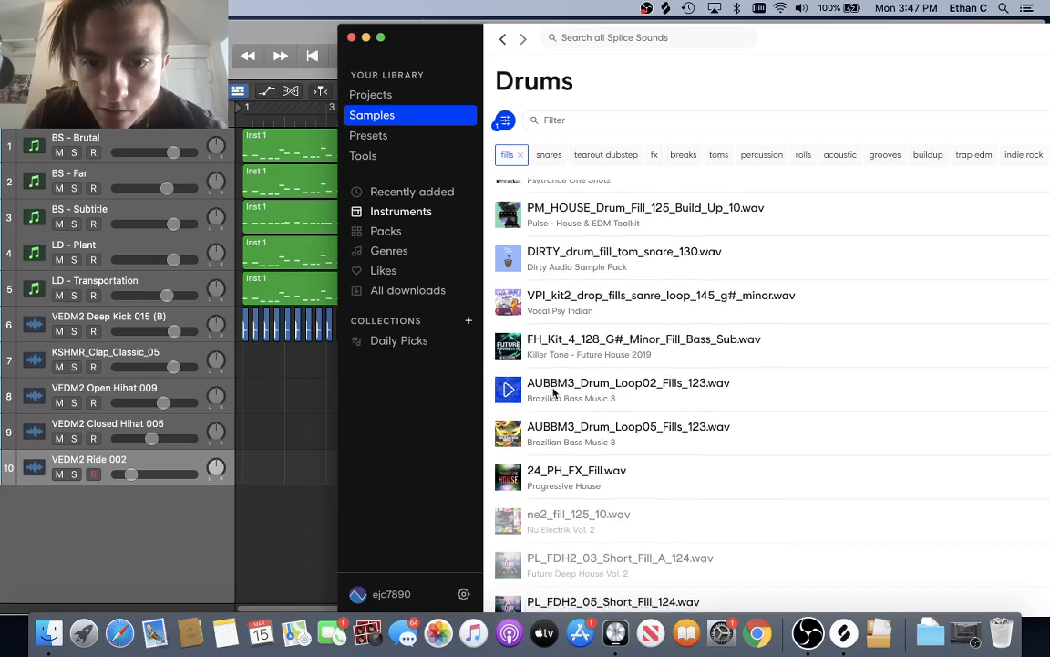
{"action": "scroll", "coordinate": [638, 402], "scroll_direction": "down", "scroll_amount": 2}
{"action": "scroll", "coordinate": [625, 392], "scroll_direction": "down", "scroll_amount": 4}
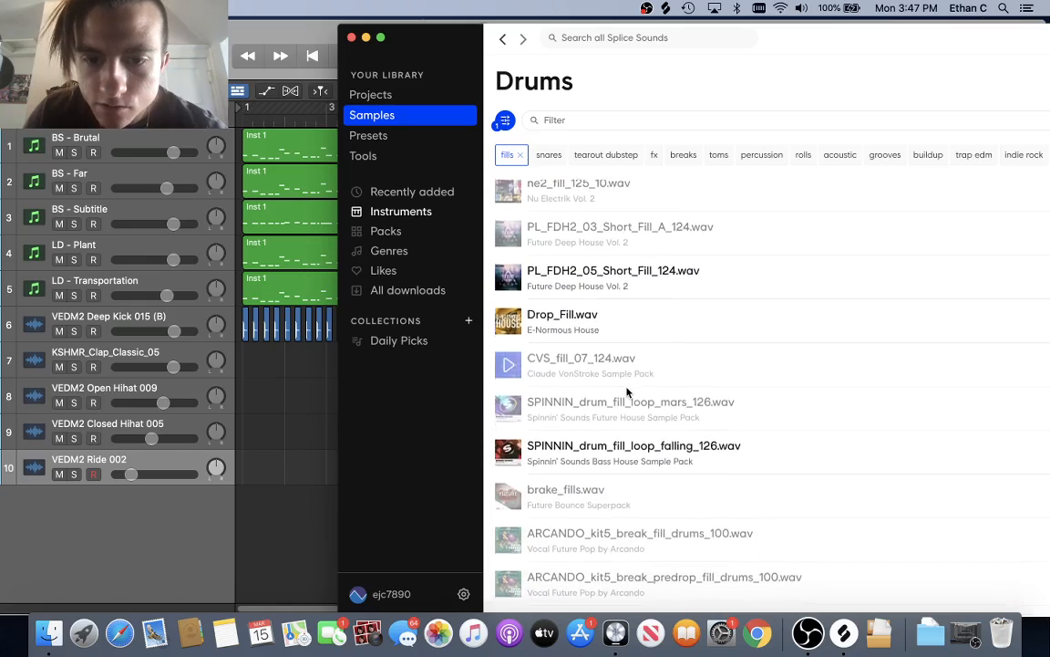
- Preview SPINNIN_drum_fill_loop_falling_126.wav and add it to the Logic project on a new audio track
{"action": "left_click", "coordinate": [509, 398]}
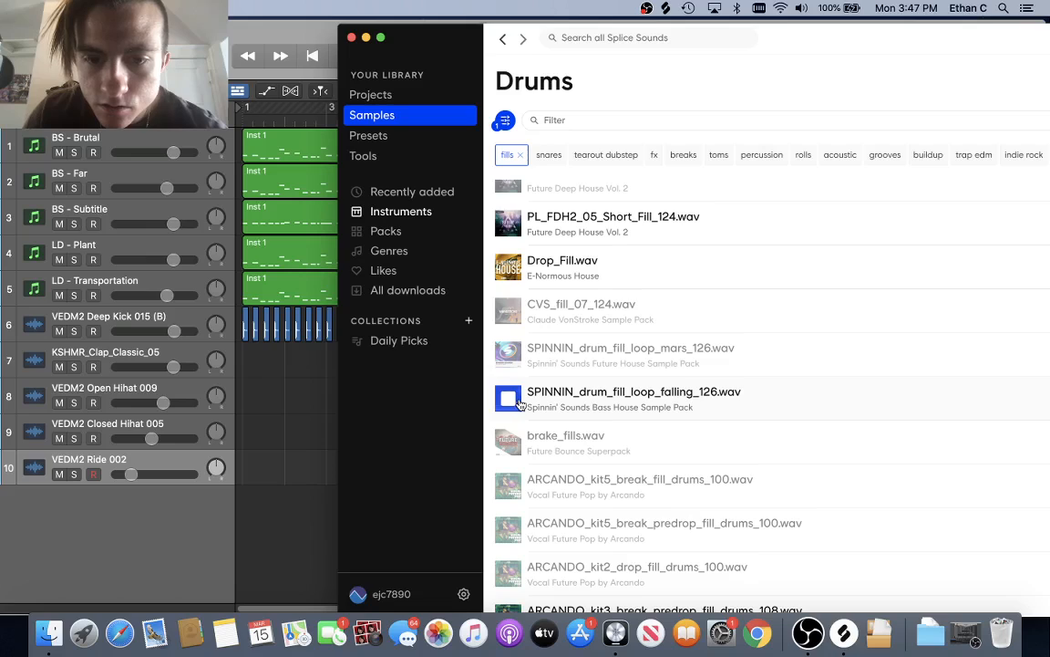
{"action": "scroll", "coordinate": [524, 401], "scroll_direction": "down", "scroll_amount": 1}
{"action": "left_click_drag", "start_coordinate": [536, 86], "coordinate": [779, 81]}
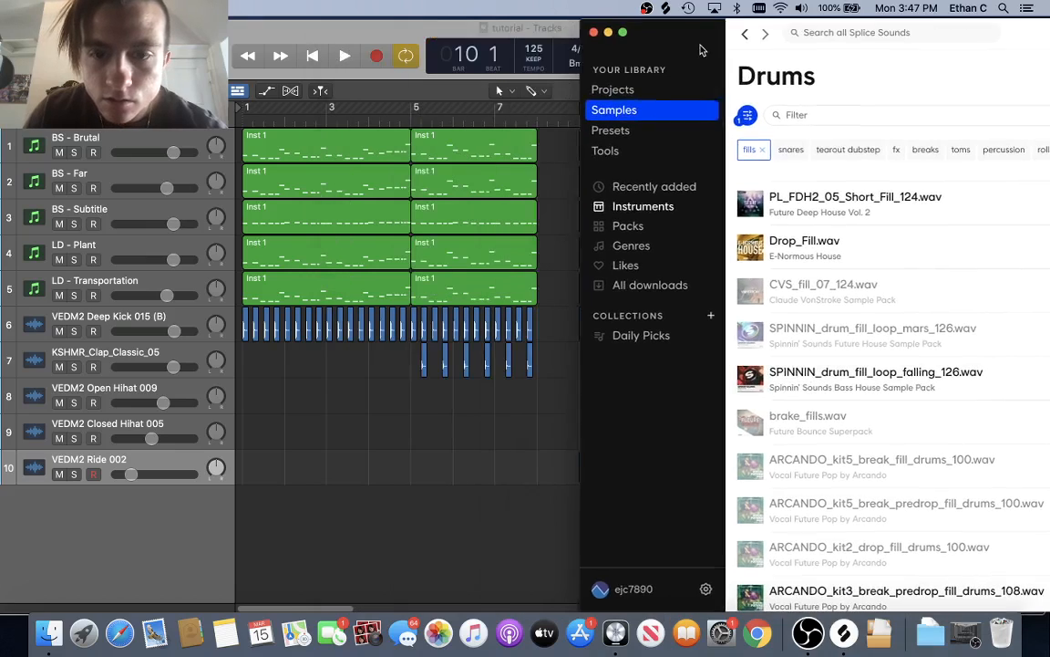
{"action": "left_click_drag", "start_coordinate": [821, 376], "coordinate": [482, 508]}
- Audition more Splice fills and add SPINNIN_HS_124_fill_crashes.wav at bar 8 on a new track, clearing the Splice window away
{"action": "scroll", "coordinate": [843, 351], "scroll_direction": "down", "scroll_amount": 6}
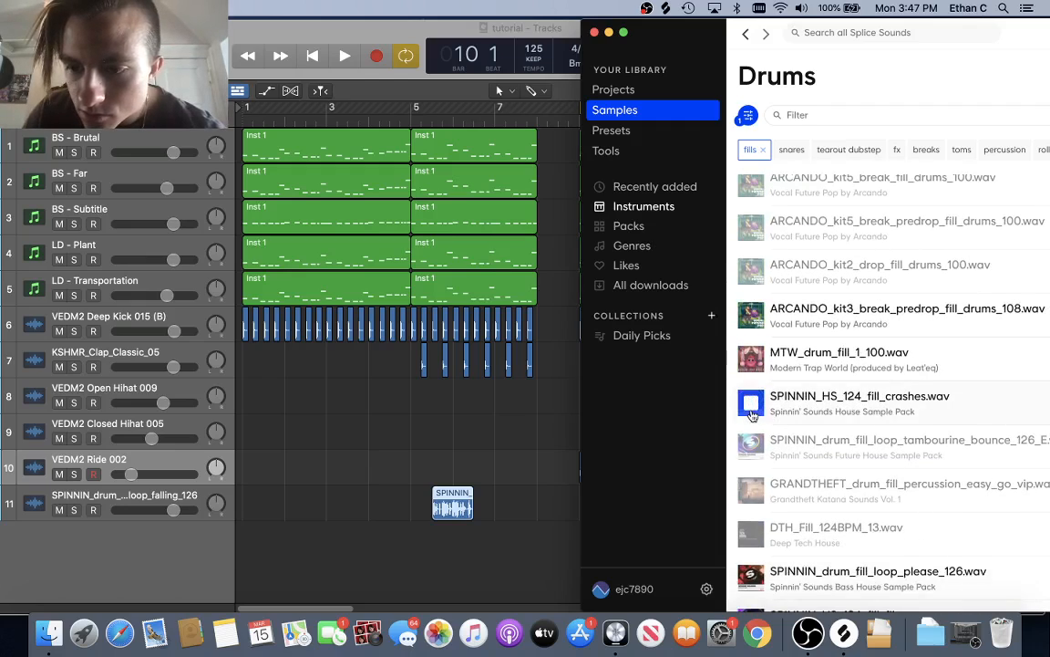
{"action": "scroll", "coordinate": [752, 415], "scroll_direction": "down", "scroll_amount": 3}
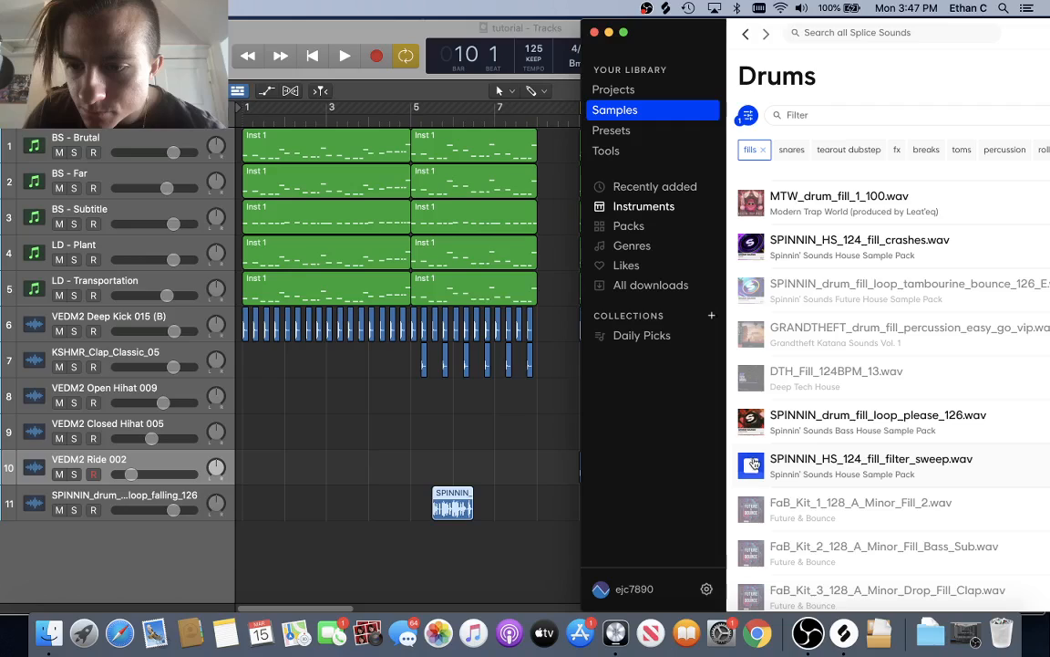
{"action": "left_click_drag", "start_coordinate": [814, 246], "coordinate": [580, 550]}
{"action": "left_click", "coordinate": [609, 33]}
{"action": "key", "text": "super+Right"}
{"action": "key", "text": "super+Right"}
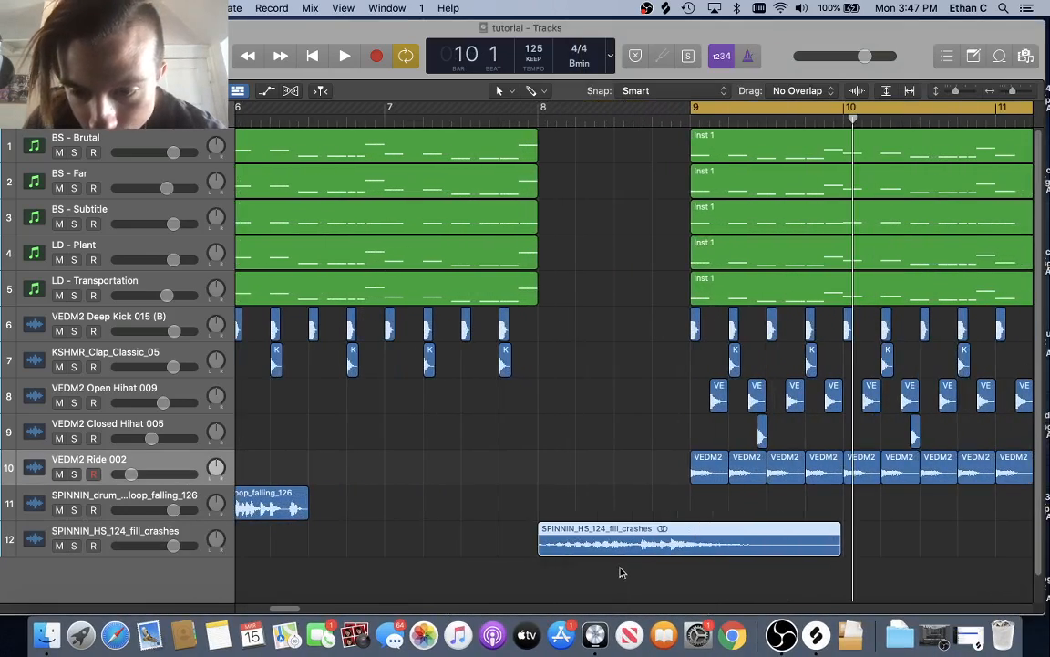
- Time-stretch the SPINNIN_HS_124_fill_crashes audio from an original tempo of 126 to 125 bpm with the Time and Pitch Machine
{"action": "scroll", "coordinate": [620, 572], "scroll_direction": "right", "scroll_amount": 3}
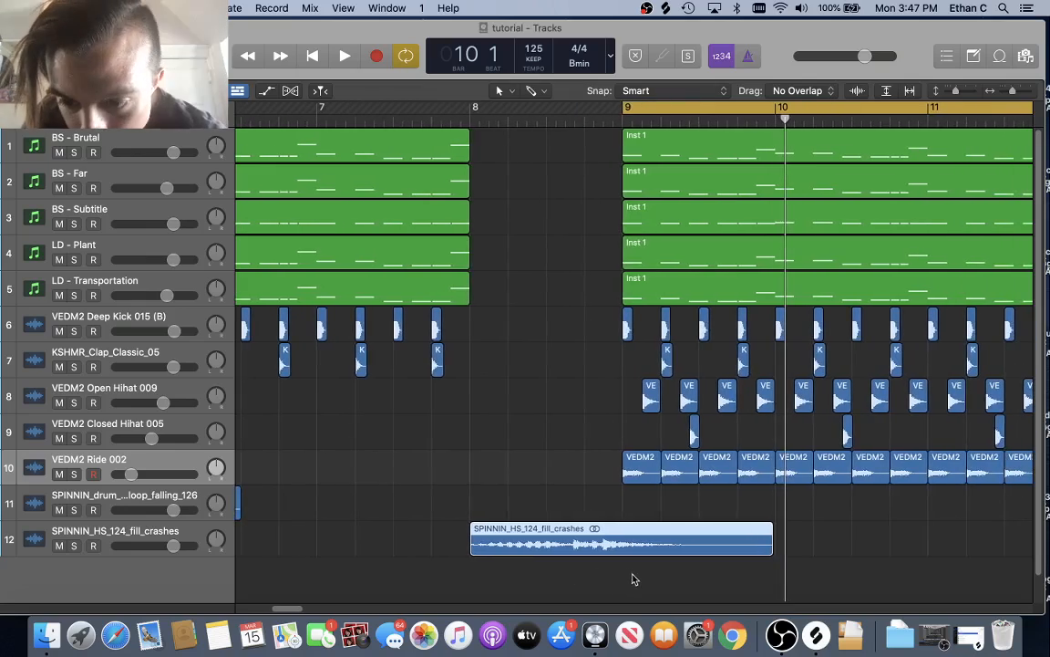
{"action": "double_click", "coordinate": [545, 545]}
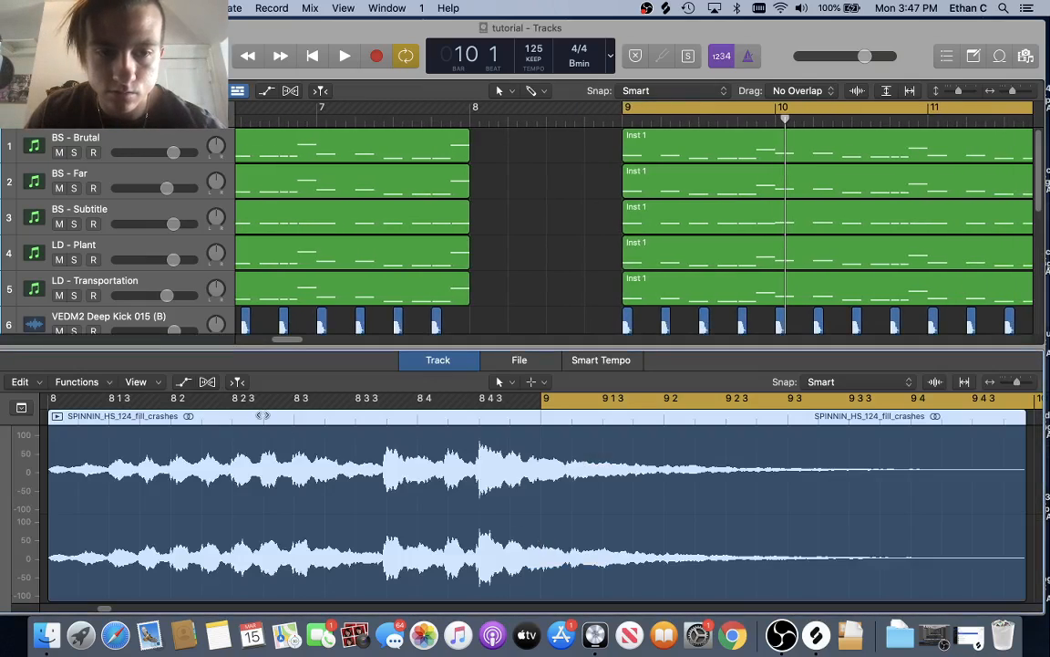
{"action": "left_click", "coordinate": [519, 361]}
{"action": "left_click", "coordinate": [147, 382]}
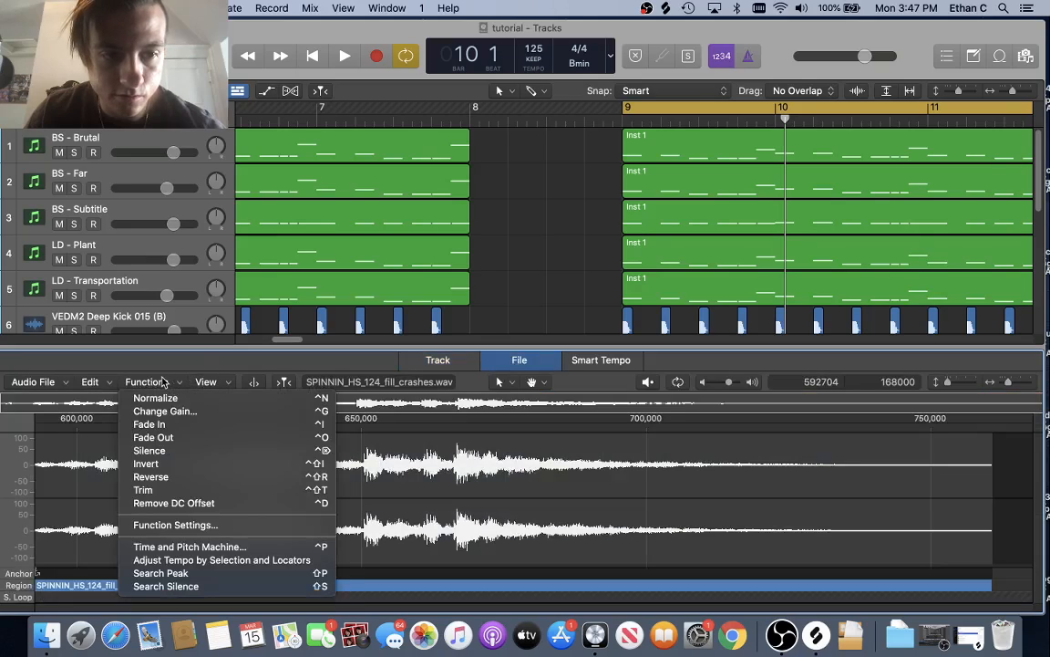
{"action": "key", "text": "Return"}
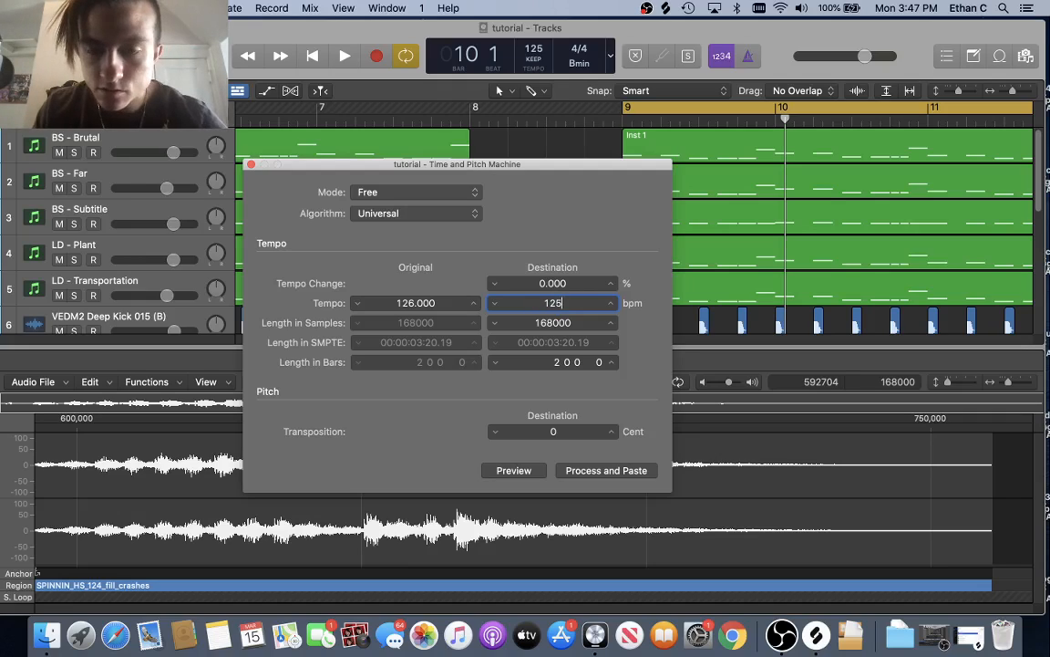
{"action": "left_click", "coordinate": [583, 470]}
{"action": "left_click", "coordinate": [252, 166]}
{"action": "key", "text": "e"}
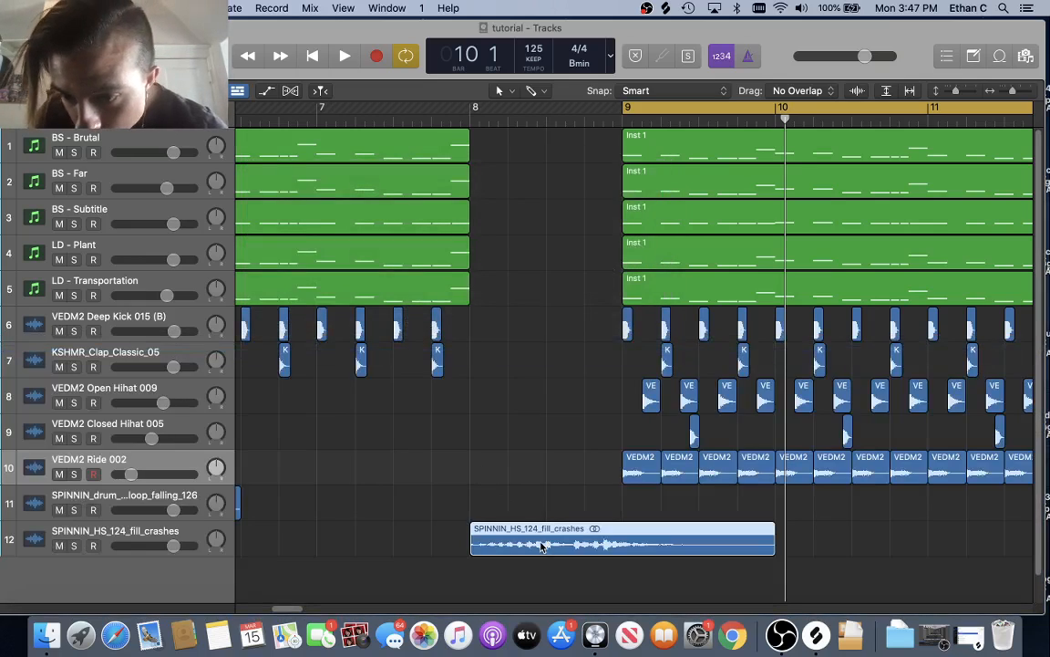
- Move the SPINNIN_drum_fill_loop_falling_126 region to bar 16, directly after the second drop section
{"action": "scroll", "coordinate": [541, 545], "scroll_direction": "down", "scroll_amount": 5}
{"action": "left_click_drag", "start_coordinate": [352, 507], "coordinate": [891, 507]}
{"action": "scroll", "coordinate": [891, 507], "scroll_direction": "right", "scroll_amount": 5}
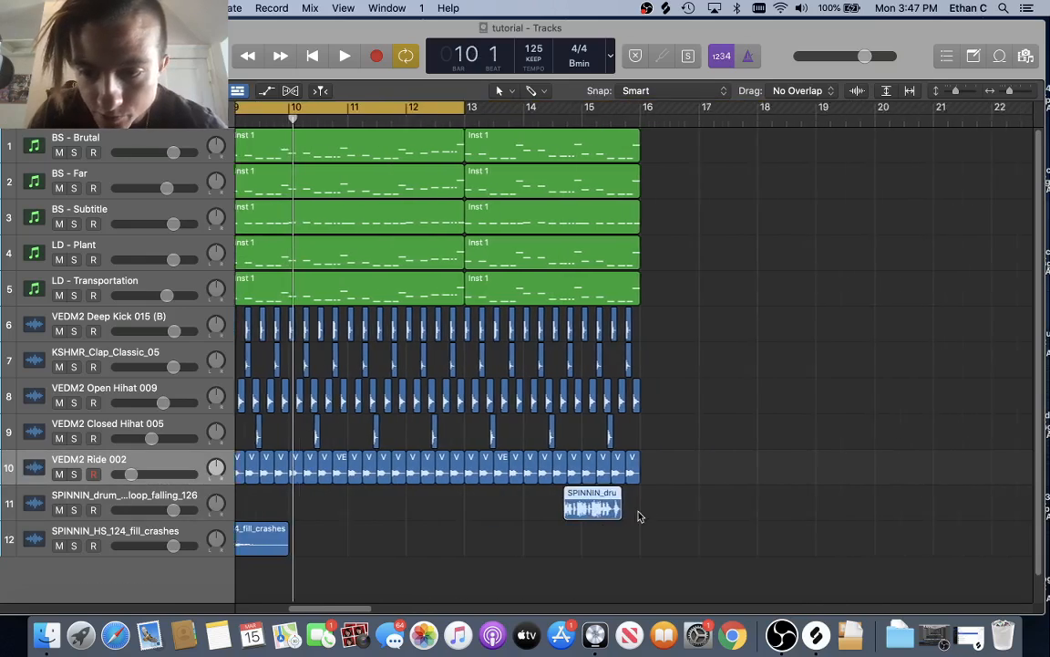
{"action": "scroll", "coordinate": [648, 514], "scroll_direction": "right", "scroll_amount": 2}
{"action": "left_click_drag", "start_coordinate": [554, 509], "coordinate": [631, 510]}
{"action": "scroll", "coordinate": [655, 508], "scroll_direction": "up", "scroll_amount": 3}
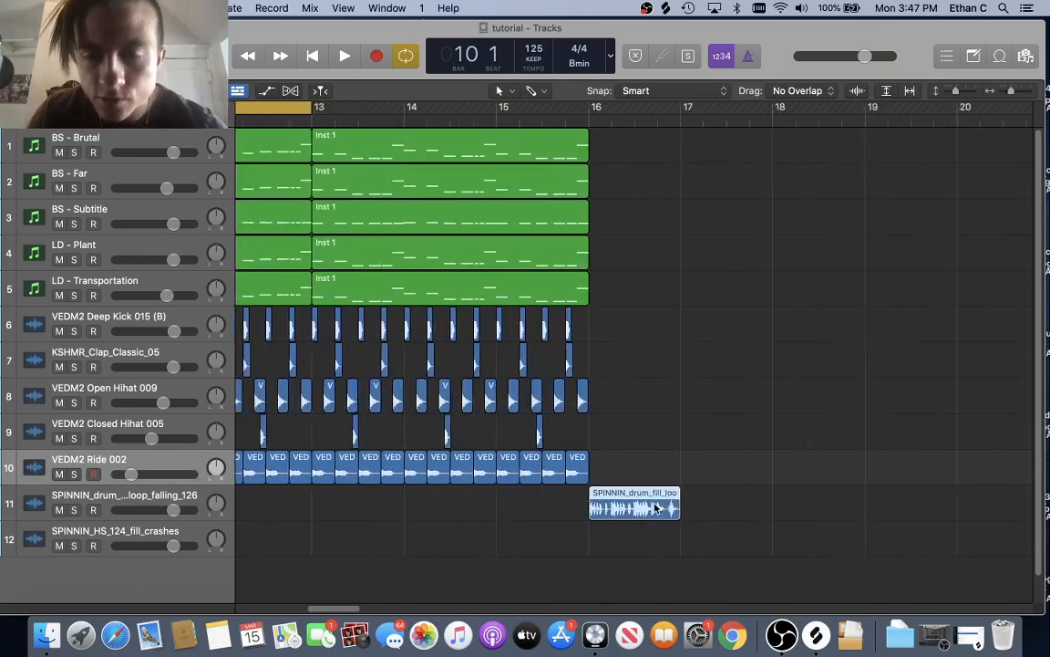
{"action": "scroll", "coordinate": [654, 508], "scroll_direction": "up", "scroll_amount": 4}
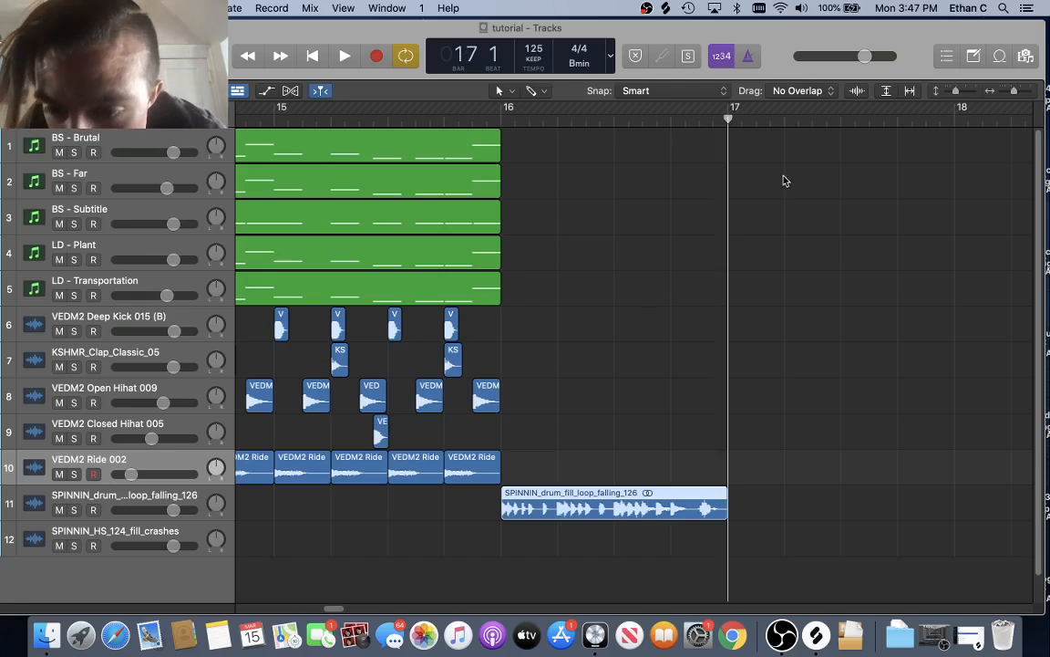
- Review the whole arrangement and open the VEDM2 Crash sample folder in the project's file browser
{"action": "scroll", "coordinate": [784, 180], "scroll_direction": "up", "scroll_amount": 4}
{"action": "scroll", "coordinate": [785, 180], "scroll_direction": "down", "scroll_amount": 5}
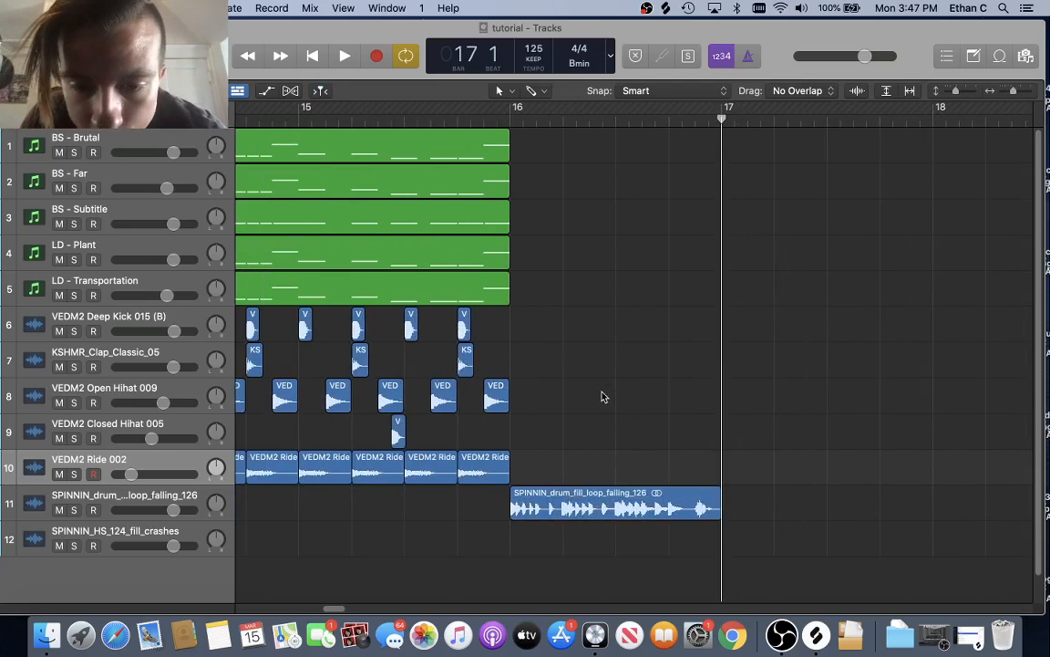
{"action": "scroll", "coordinate": [606, 461], "scroll_direction": "down", "scroll_amount": 3}
{"action": "scroll", "coordinate": [641, 468], "scroll_direction": "down", "scroll_amount": 3}
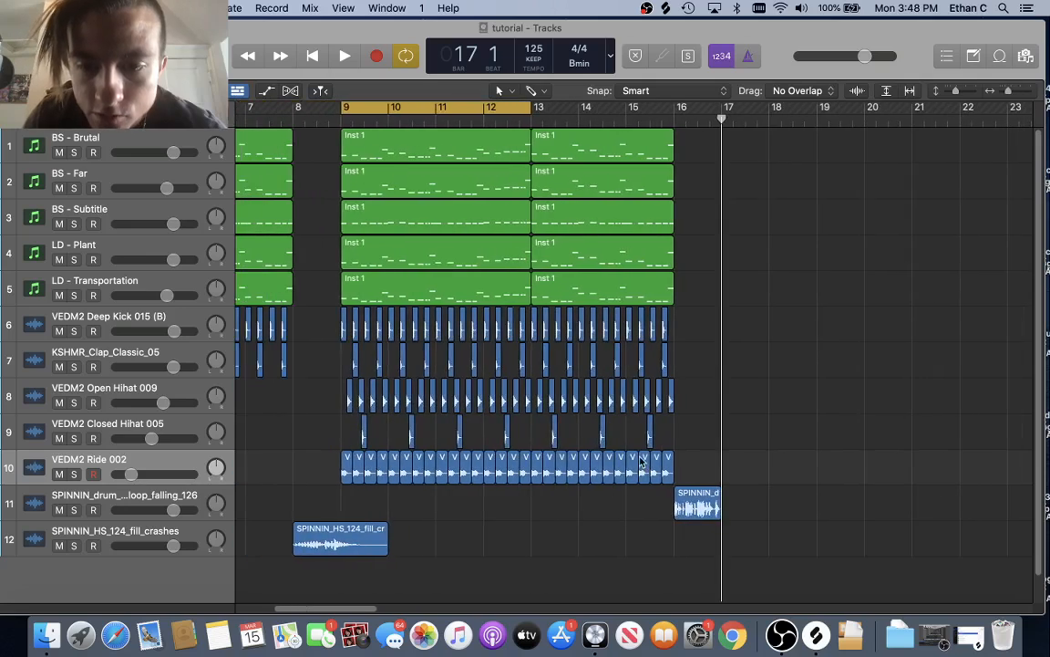
{"action": "scroll", "coordinate": [547, 365], "scroll_direction": "left", "scroll_amount": 4}
{"action": "scroll", "coordinate": [497, 273], "scroll_direction": "left", "scroll_amount": 3}
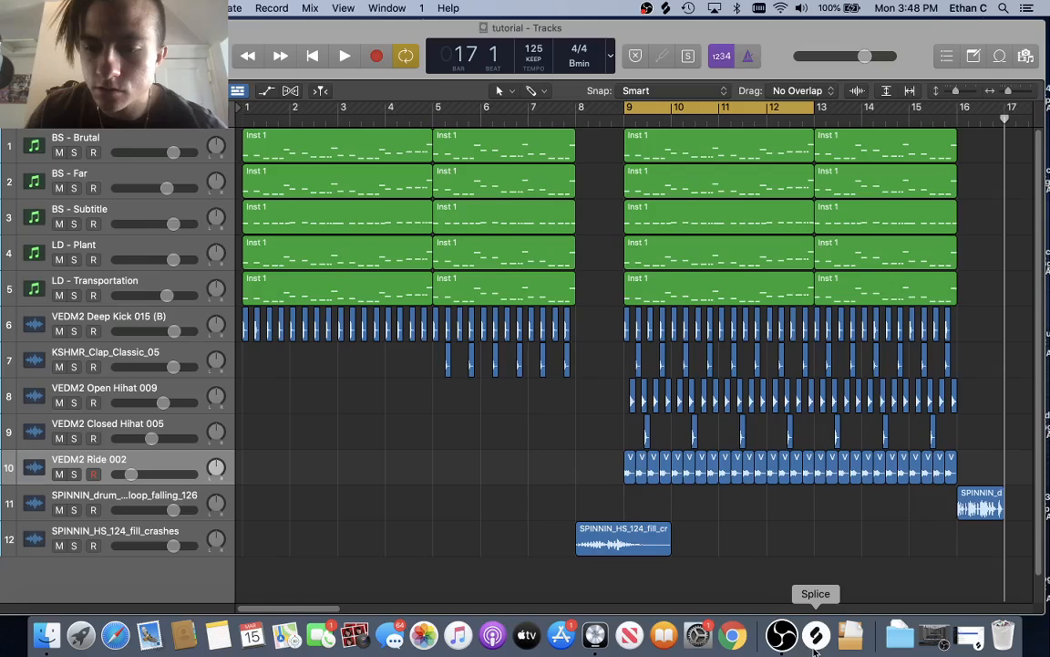
{"action": "left_click", "coordinate": [1024, 58]}
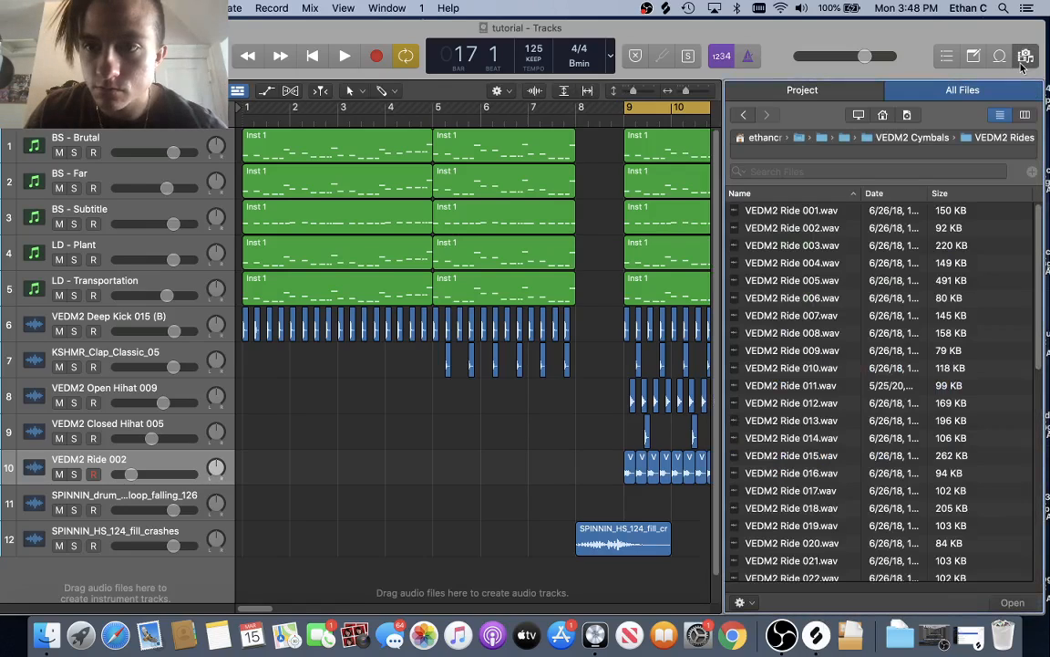
{"action": "left_click", "coordinate": [908, 139]}
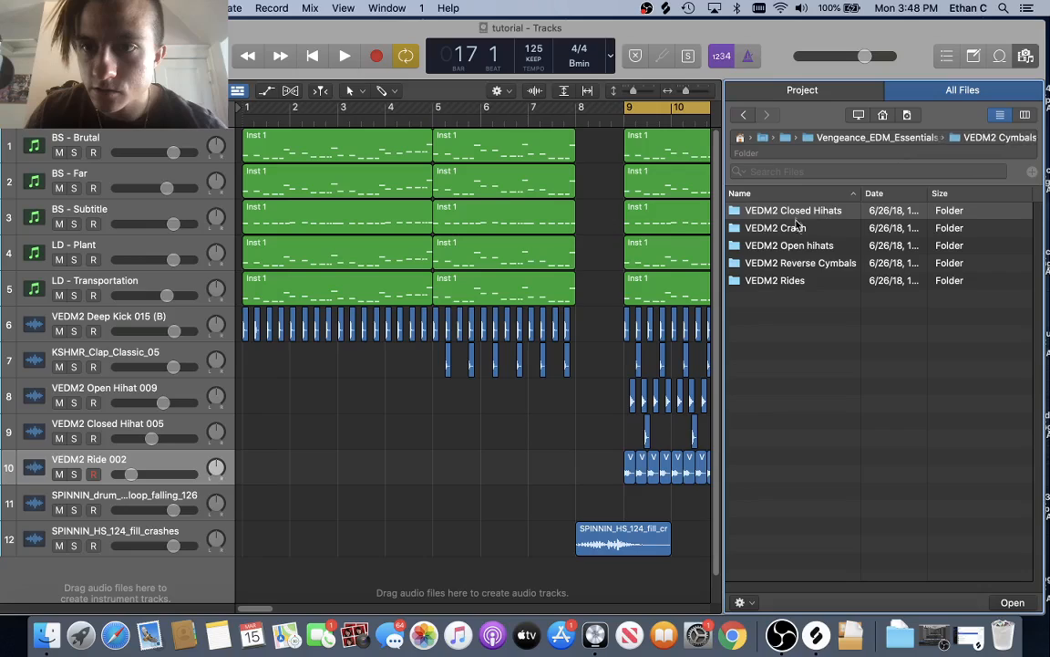
{"action": "double_click", "coordinate": [785, 231]}
- Audition the crash samples, then add VEDM2 Crash 004.wav at bar 1 on a new track with its volume at -10.0 dB
{"action": "left_click", "coordinate": [802, 217]}
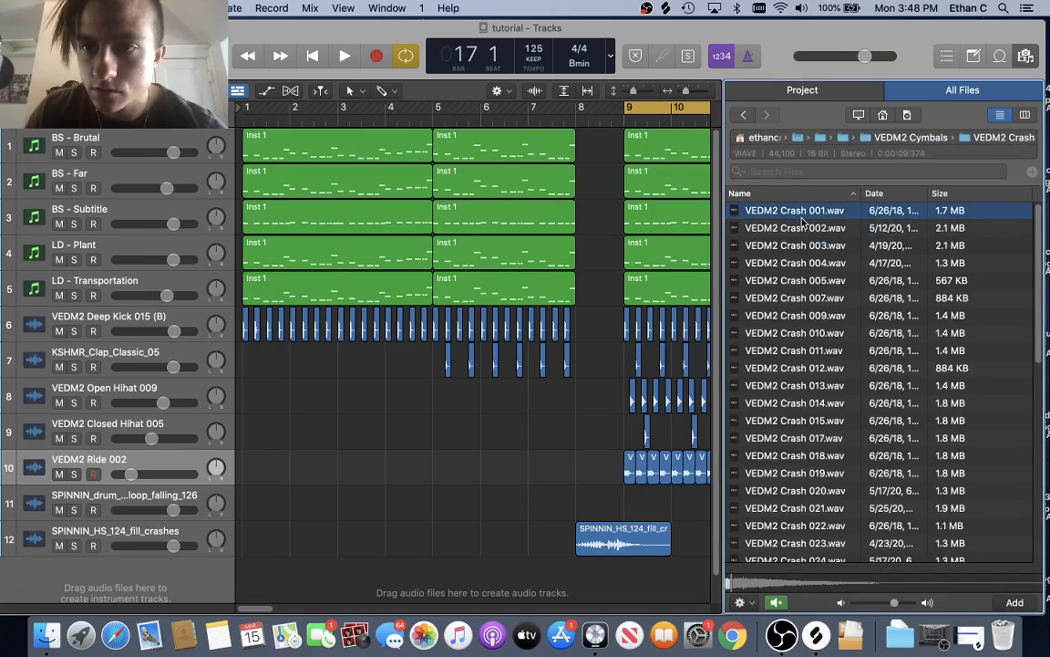
{"action": "key", "text": "Down"}
{"action": "key", "text": "Down"}
{"action": "key", "text": "Down"}
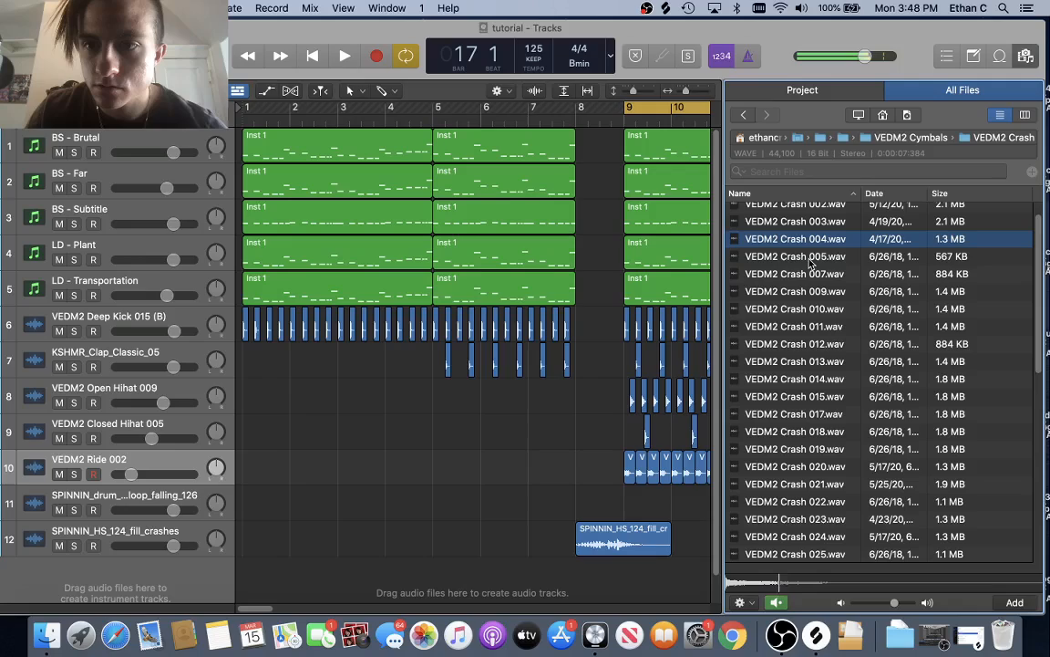
{"action": "left_click", "coordinate": [810, 258]}
{"action": "left_click", "coordinate": [812, 240]}
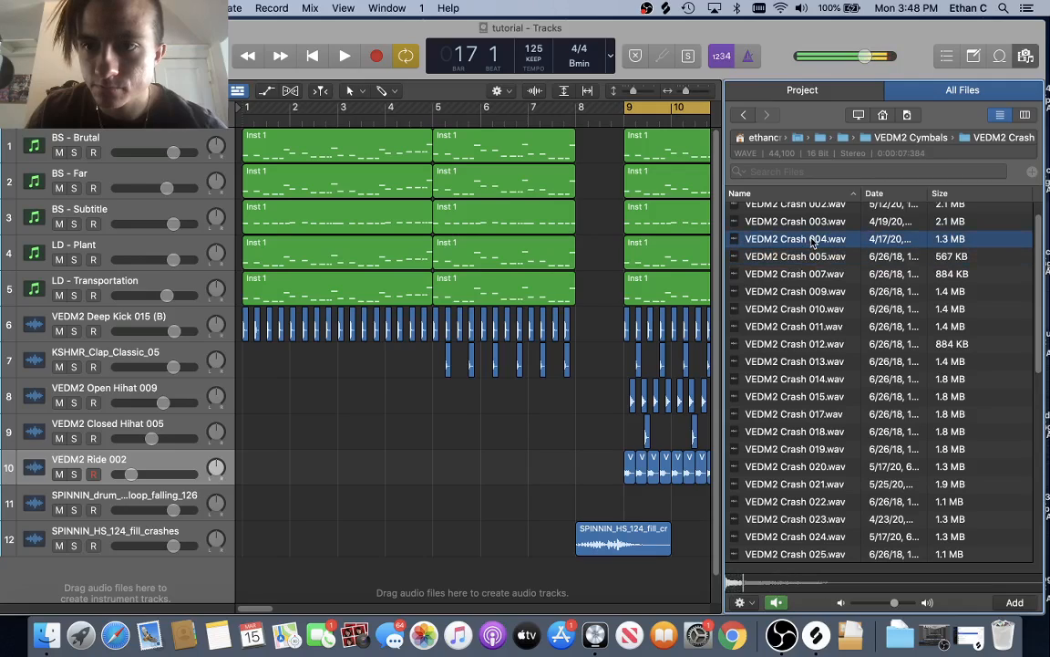
{"action": "left_click_drag", "start_coordinate": [808, 251], "coordinate": [147, 572]}
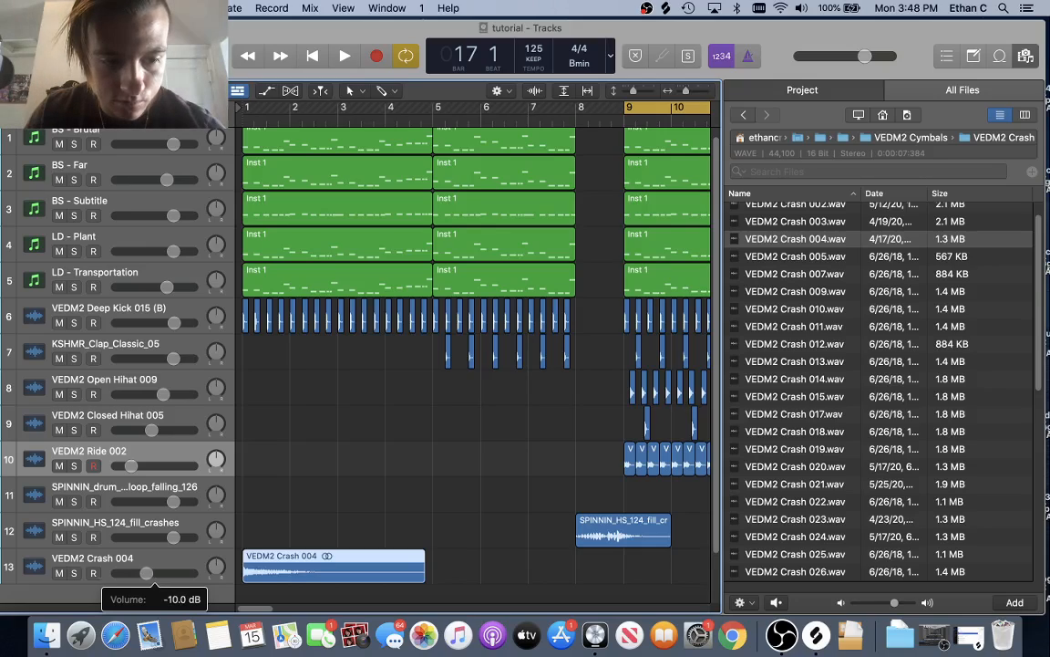
- Copy the VEDM2 Crash 004 region to bar 9 on the same track
{"action": "left_click", "coordinate": [149, 560]}
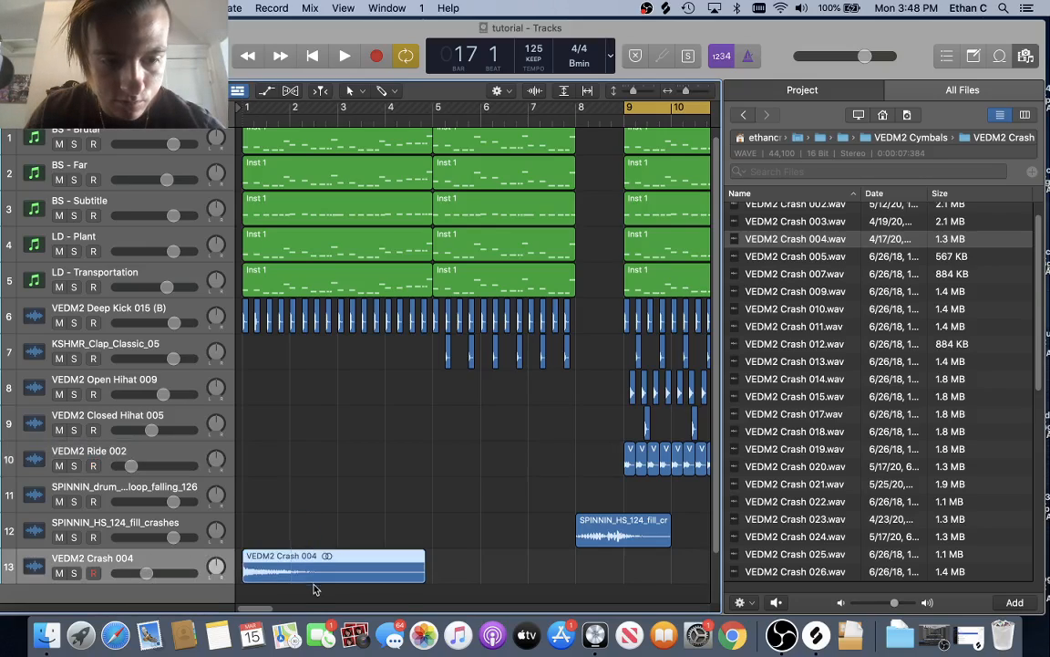
{"action": "left_click", "coordinate": [624, 122]}
{"action": "key", "text": "super+v"}
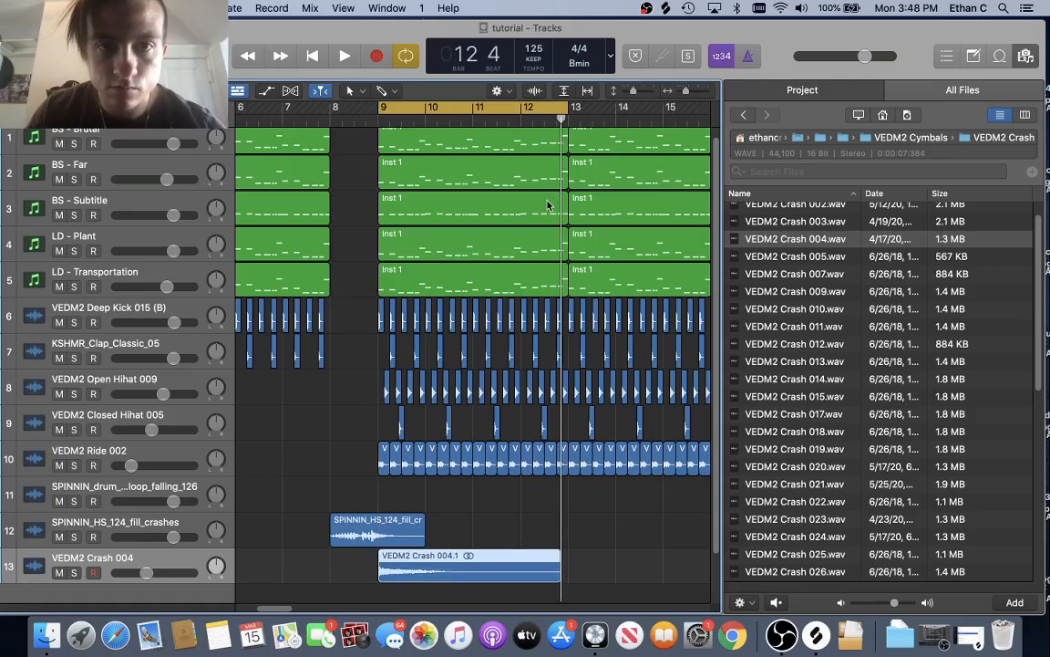
- Play the arrangement from bar 1 with cycle mode off and the file browser closed
{"action": "left_click", "coordinate": [414, 58]}
{"action": "left_click", "coordinate": [313, 57]}
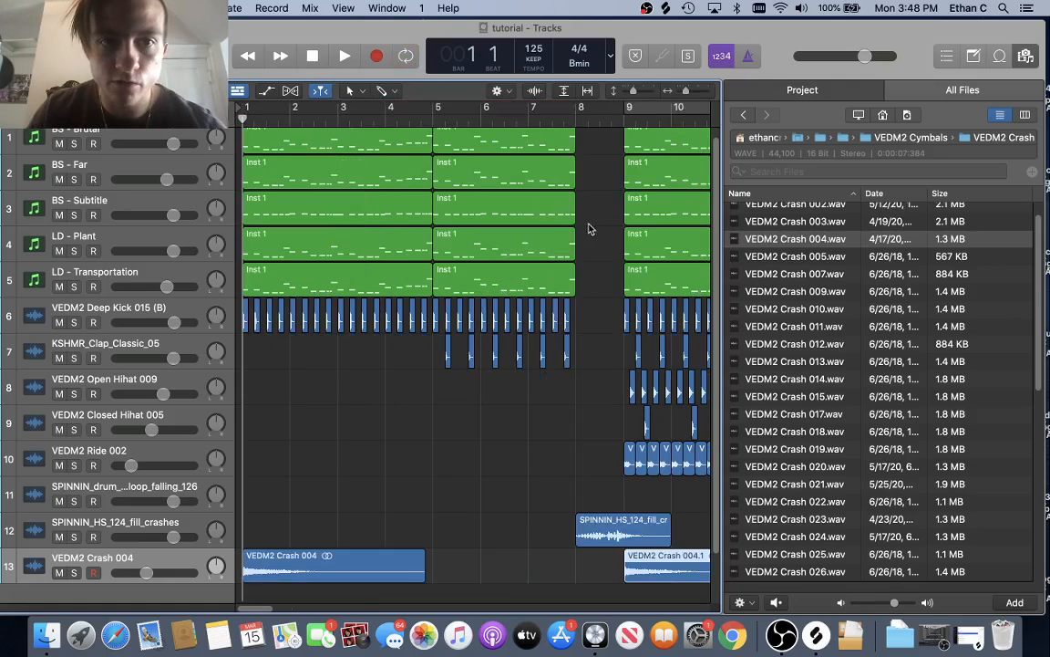
{"action": "left_click", "coordinate": [1025, 56]}
{"action": "key", "text": "space"}
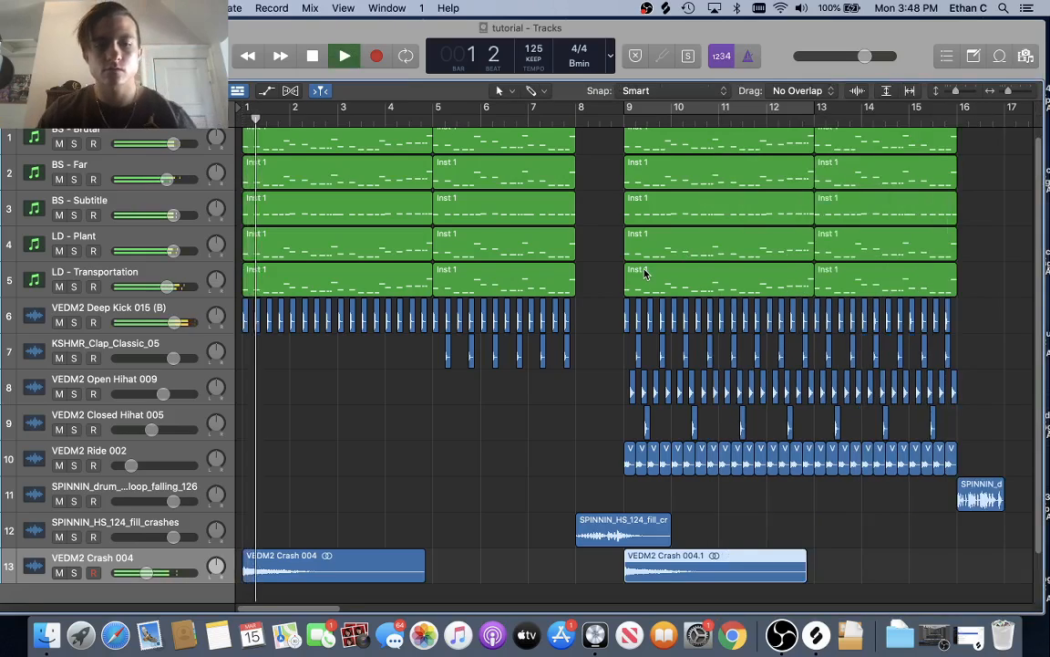
- Lower the crash track's volume slightly and raise the clap track's volume slightly while the arrangement plays through bar 16
{"action": "left_click_drag", "start_coordinate": [146, 573], "coordinate": [138, 572]}
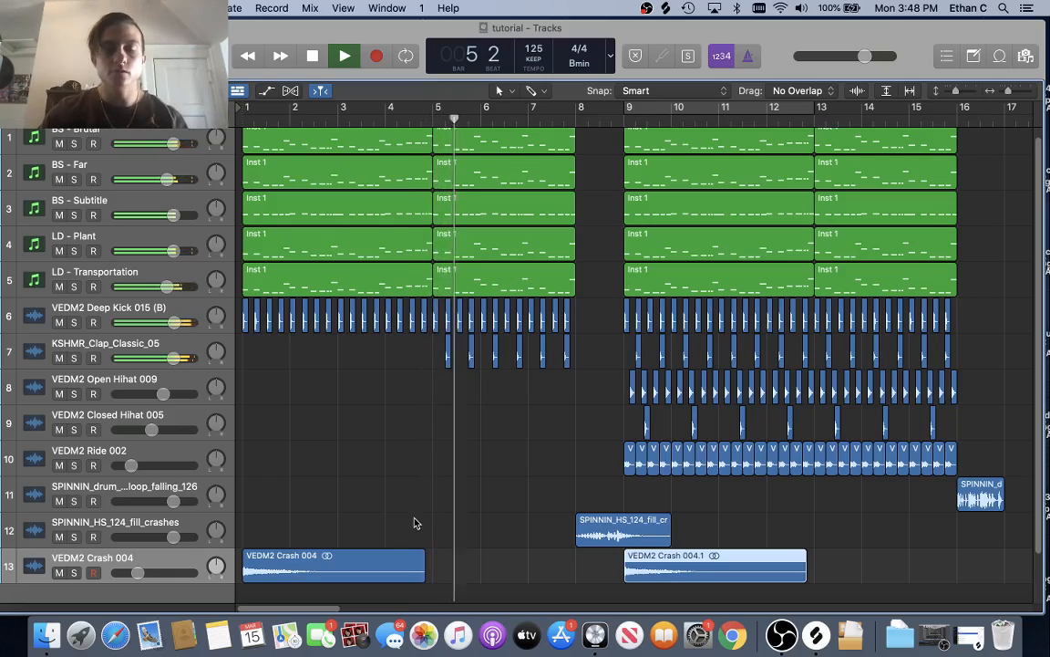
{"action": "left_click", "coordinate": [173, 357]}
{"action": "left_click_drag", "start_coordinate": [173, 358], "coordinate": [180, 358]}
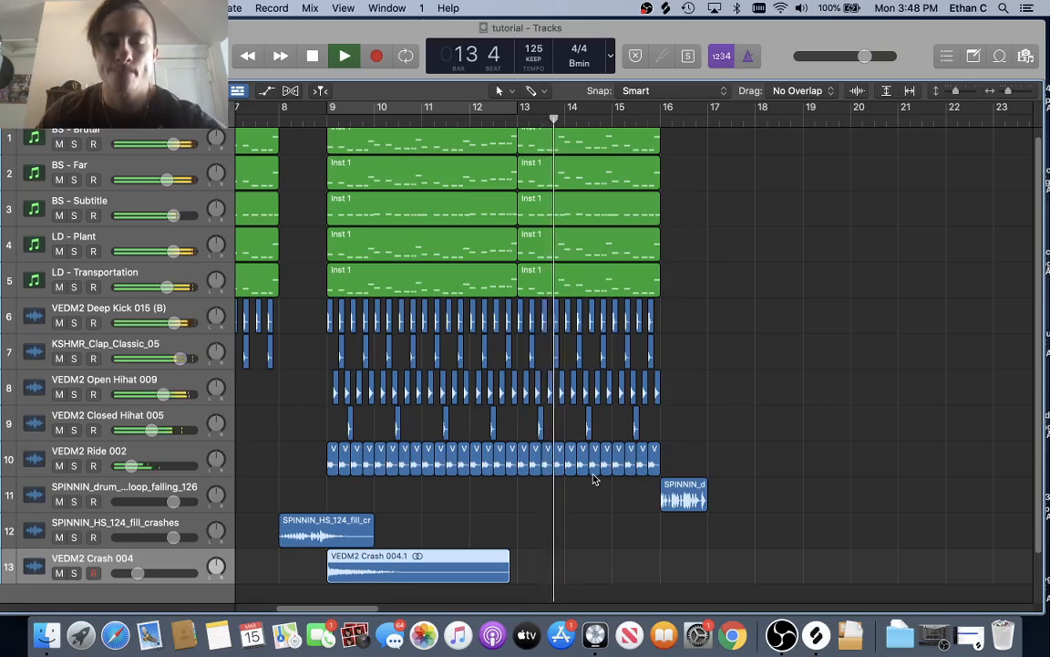
{"action": "scroll", "coordinate": [438, 481], "scroll_direction": "up", "scroll_amount": 1}
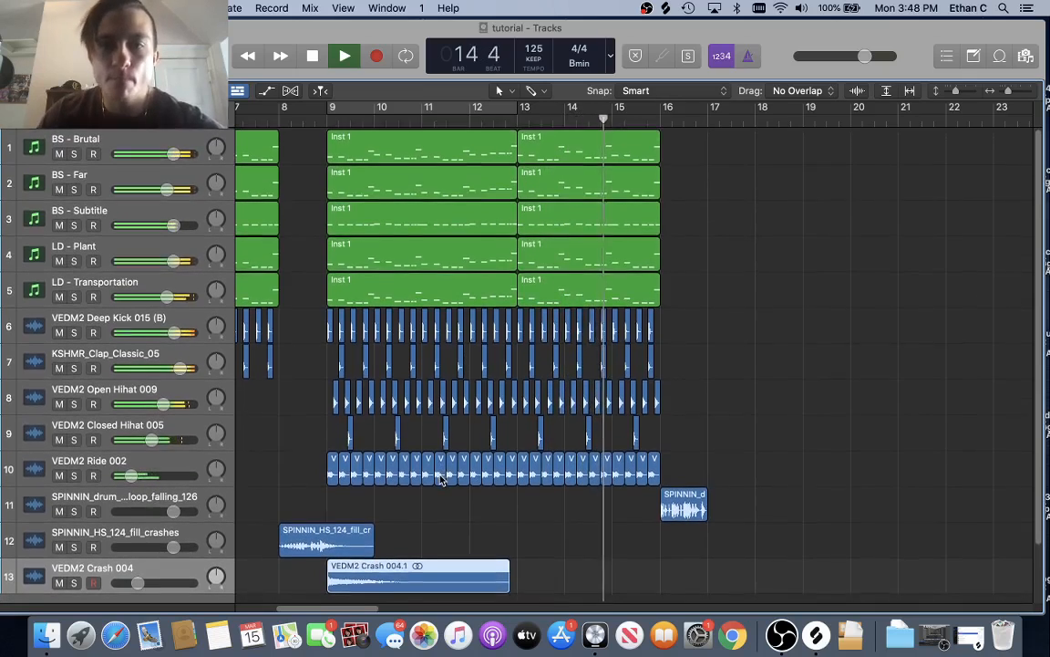
{"action": "key", "text": "super+Right"}
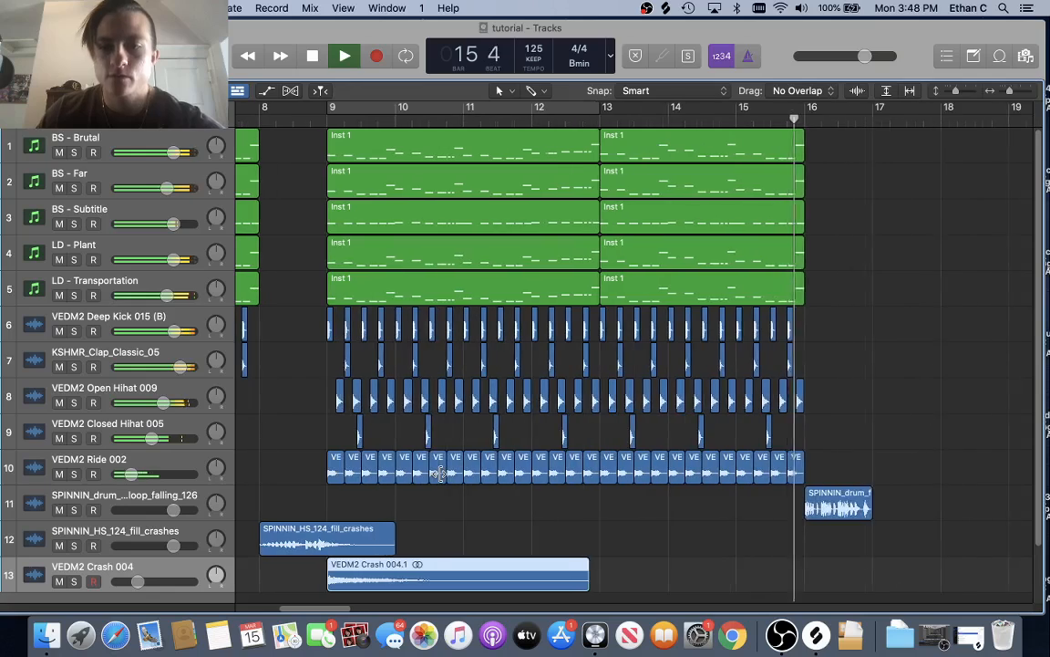
{"action": "key", "text": "super+Left"}
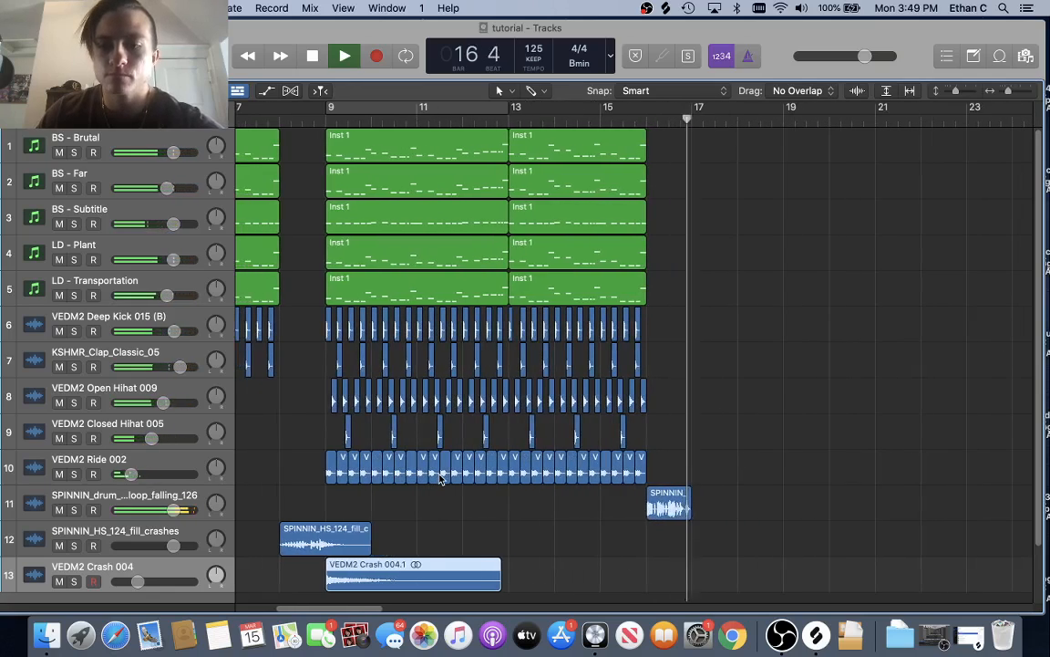
- Stop playback, select the LD - Plant track and return the playhead to bar 1 with the full 16-bar arrangement in view
{"action": "key", "text": "space"}
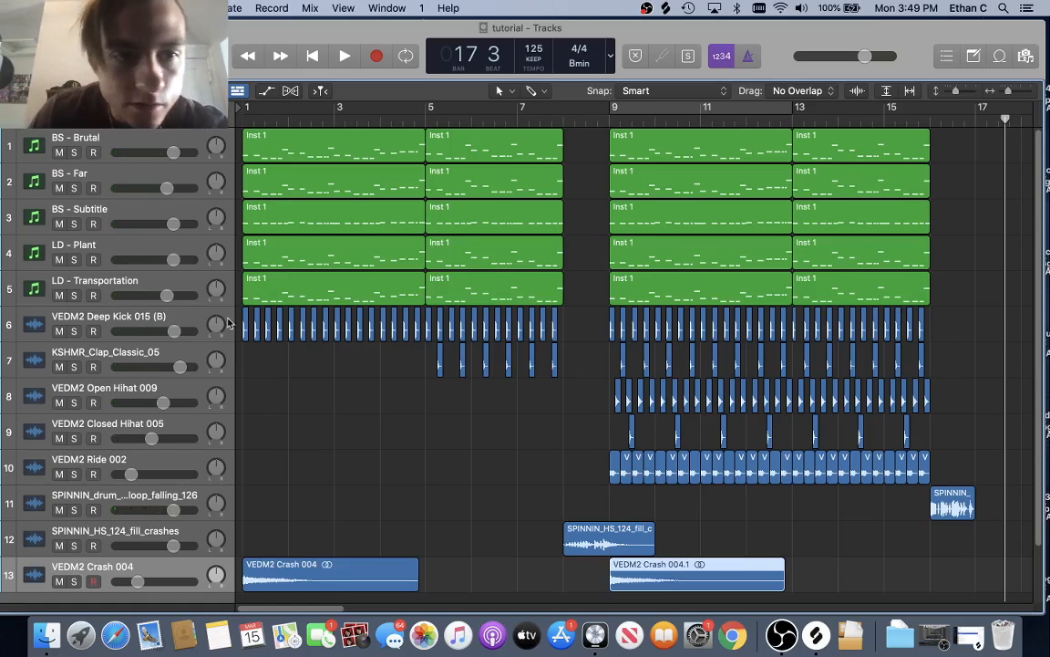
{"action": "left_click", "coordinate": [130, 294]}
{"action": "left_click", "coordinate": [125, 260]}
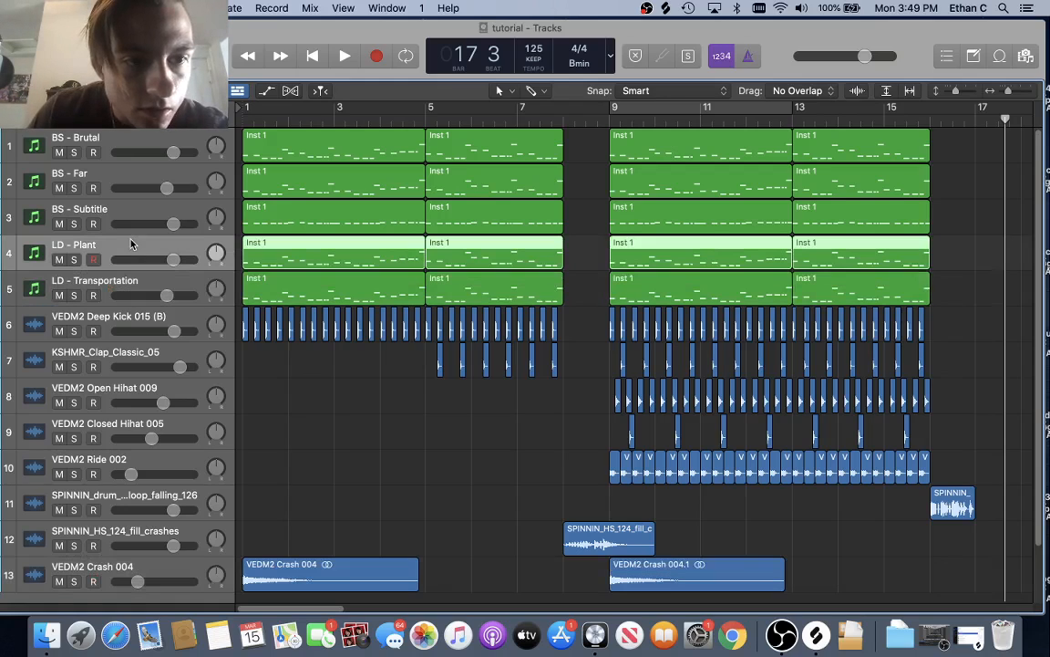
{"action": "key", "text": "super+Right"}
{"action": "key", "text": "super+Left"}
{"action": "key", "text": "super+Left"}
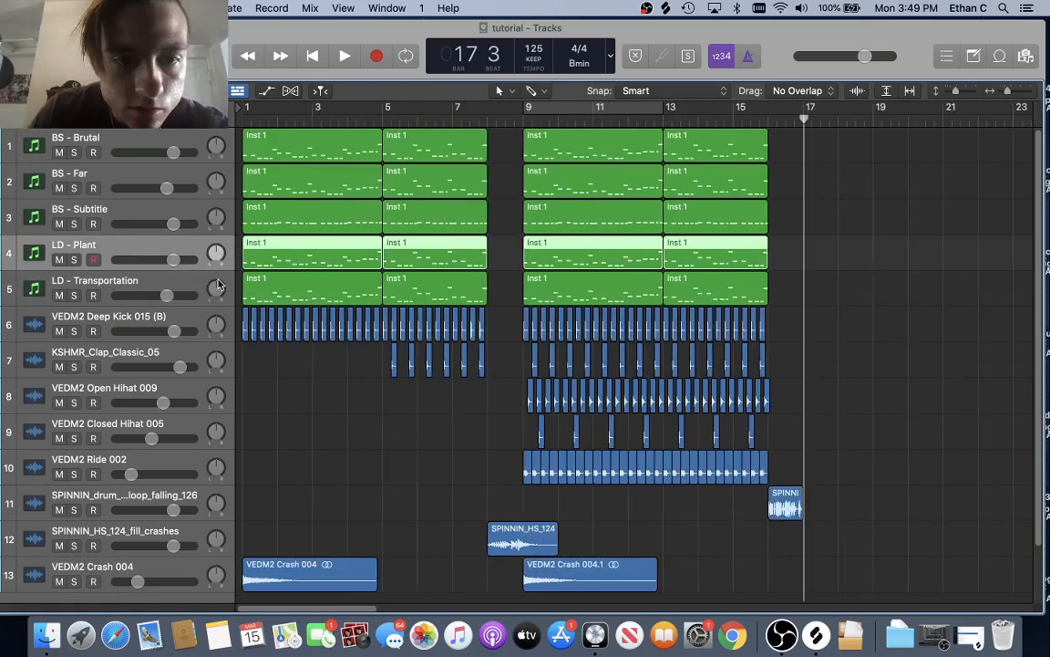
{"action": "scroll", "coordinate": [444, 347], "scroll_direction": "down", "scroll_amount": 3}
{"action": "scroll", "coordinate": [445, 347], "scroll_direction": "up", "scroll_amount": 3}
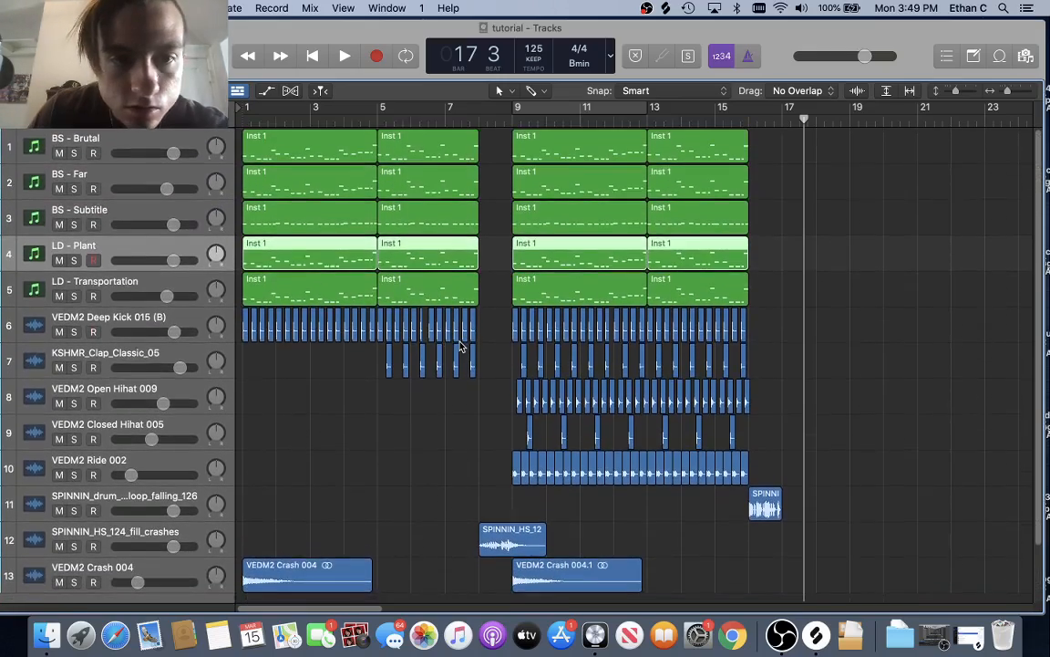
{"action": "scroll", "coordinate": [429, 401], "scroll_direction": "down", "scroll_amount": 3}
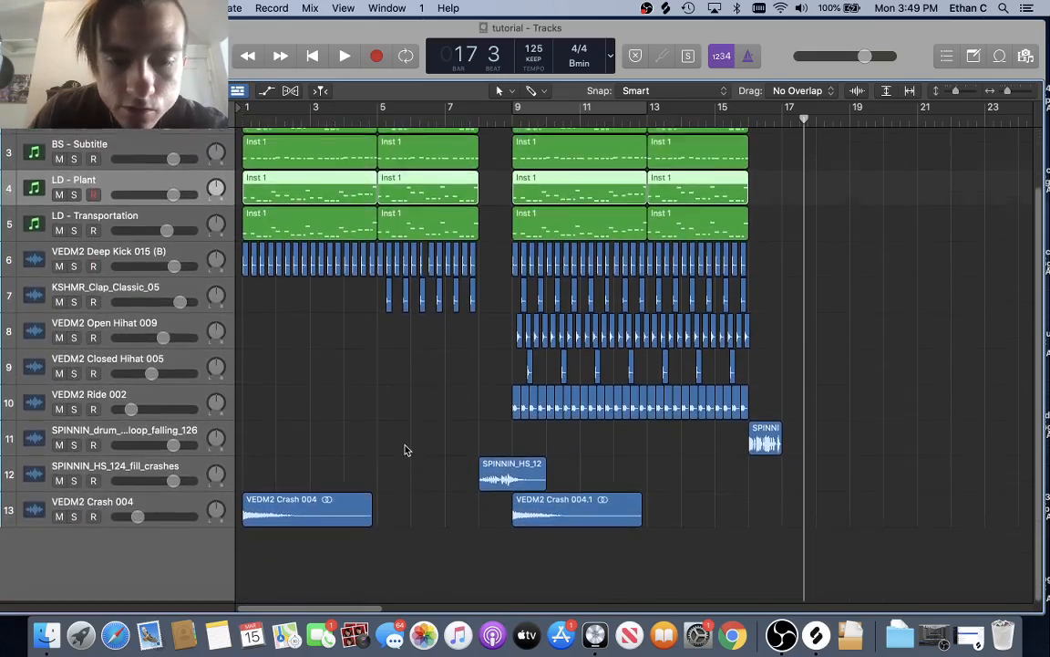
{"action": "scroll", "coordinate": [408, 447], "scroll_direction": "up", "scroll_amount": 1}
{"action": "scroll", "coordinate": [408, 446], "scroll_direction": "up", "scroll_amount": 1}
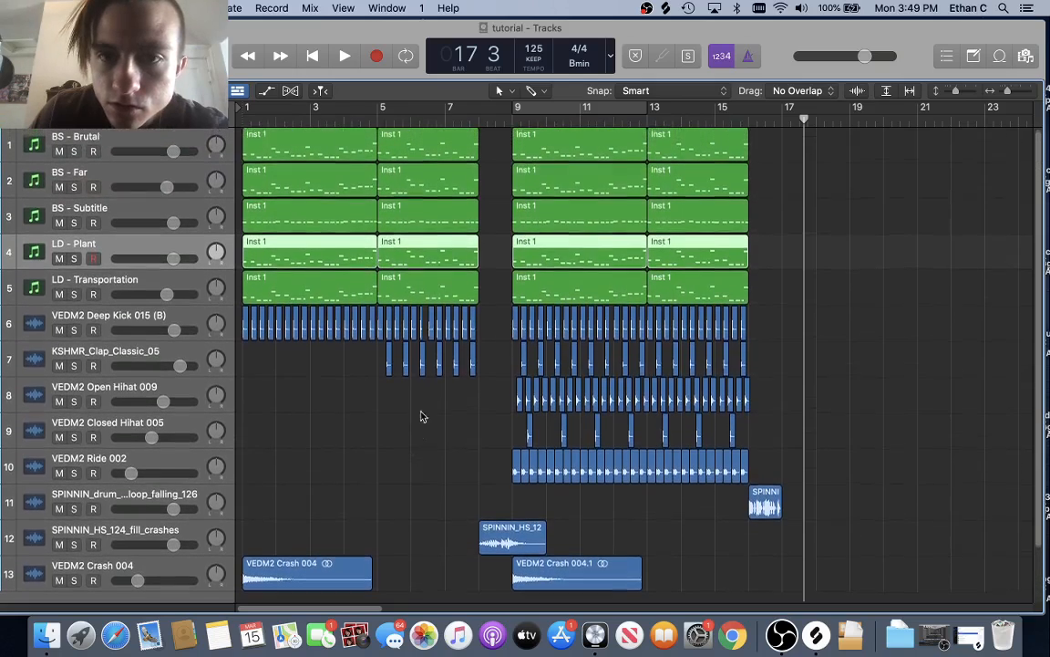
{"action": "key", "text": "Return"}
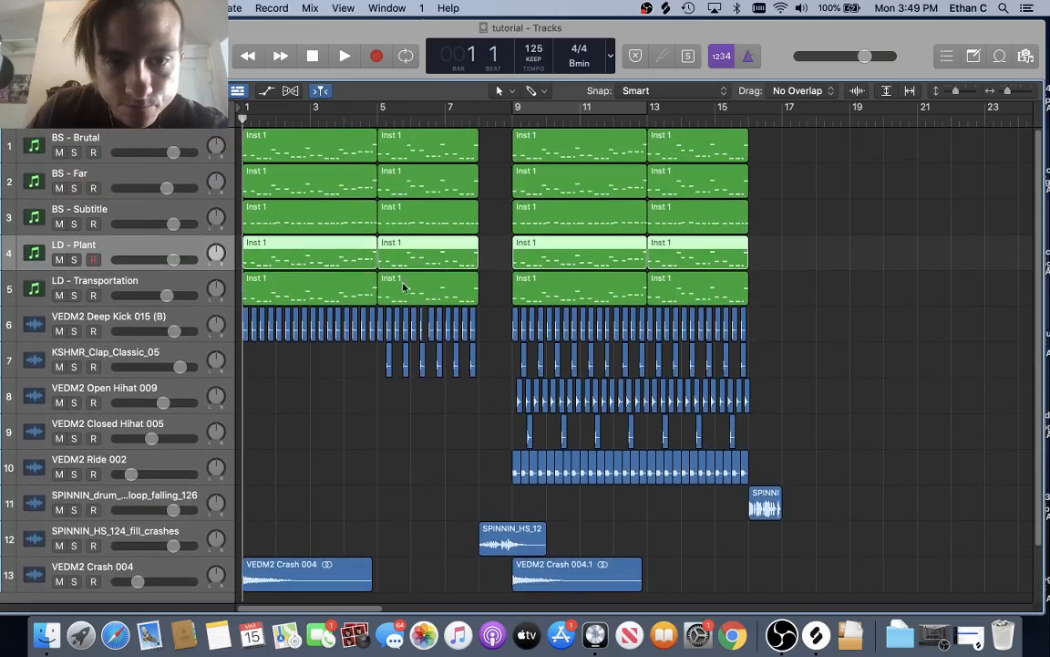
- Switch to Splice and list the library's Vocals samples filtered to the key of B minor
{"action": "left_click", "coordinate": [817, 644]}
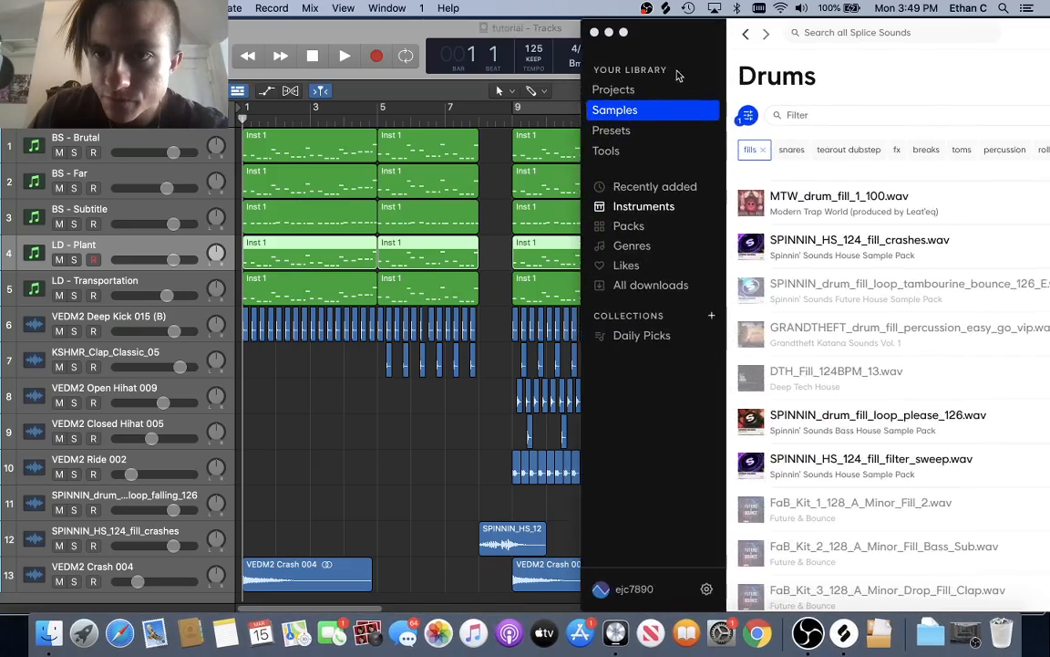
{"action": "left_click_drag", "start_coordinate": [699, 53], "coordinate": [441, 146]}
{"action": "left_click", "coordinate": [362, 235]}
{"action": "left_click", "coordinate": [501, 221]}
{"action": "left_click", "coordinate": [941, 265]}
{"action": "left_click", "coordinate": [971, 230]}
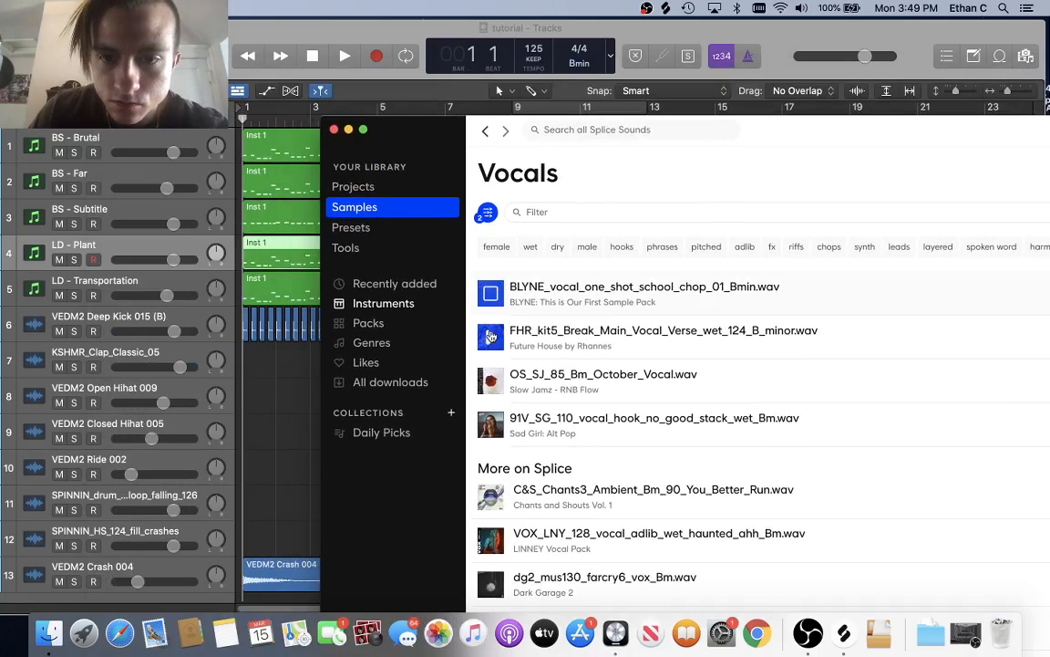
- Add BLYNE_vocal_one_shot_school_chop_01_Bmin.wav from Splice at bar 1 on a new track and play it with the arrangement
{"action": "left_click_drag", "start_coordinate": [407, 117], "coordinate": [608, 78]}
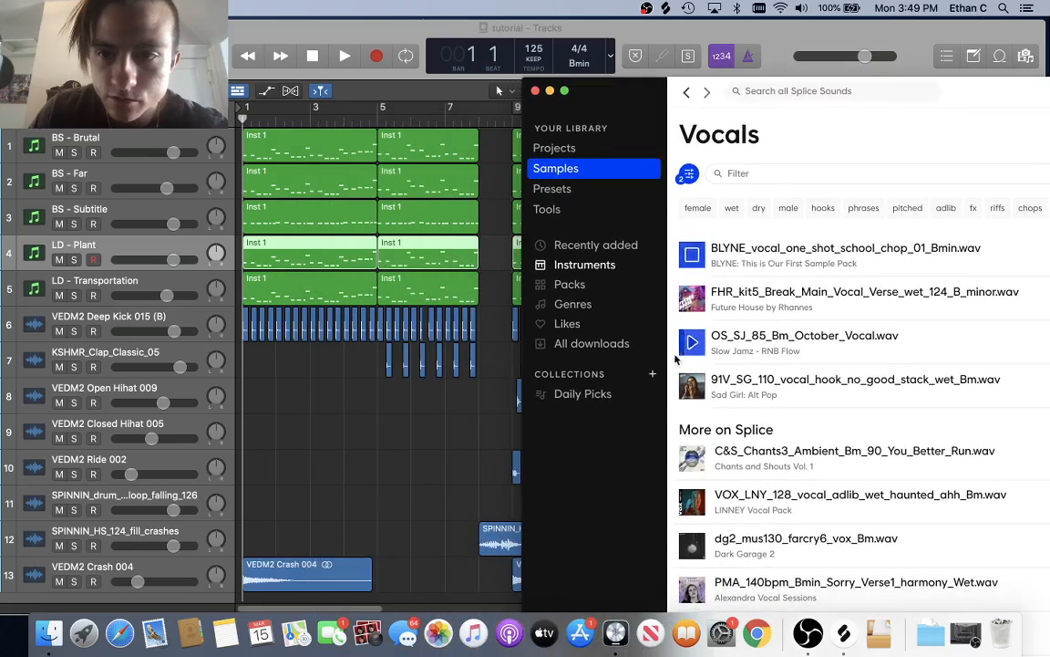
{"action": "scroll", "coordinate": [347, 383], "scroll_direction": "down", "scroll_amount": 3}
{"action": "left_click_drag", "start_coordinate": [775, 251], "coordinate": [290, 554]}
{"action": "left_click", "coordinate": [550, 90]}
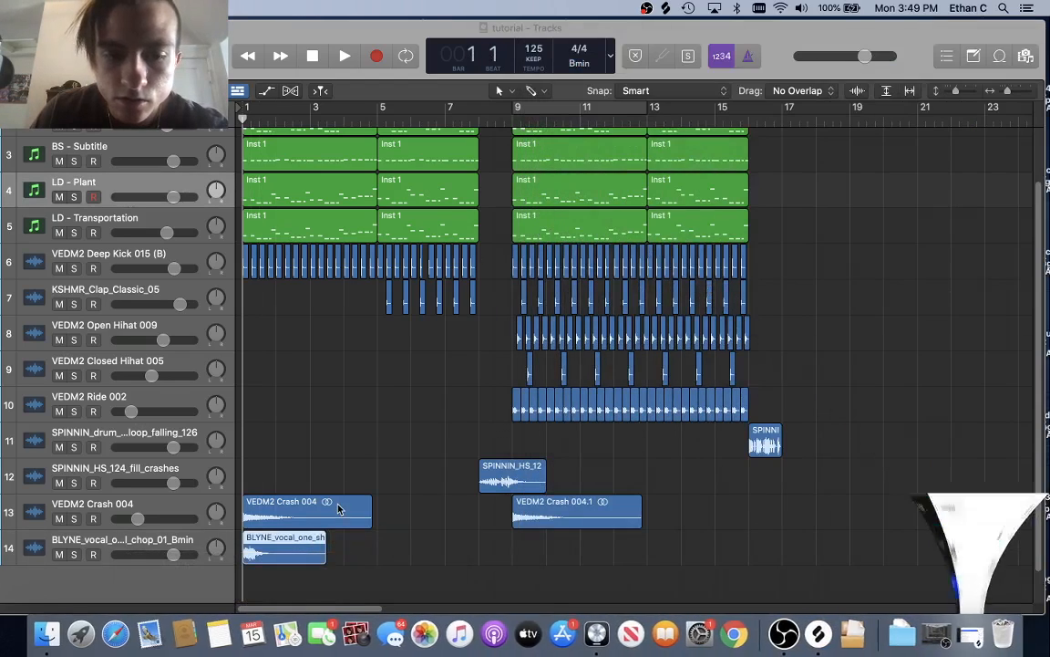
{"action": "scroll", "coordinate": [370, 547], "scroll_direction": "down", "scroll_amount": 1}
{"action": "key", "text": "space"}
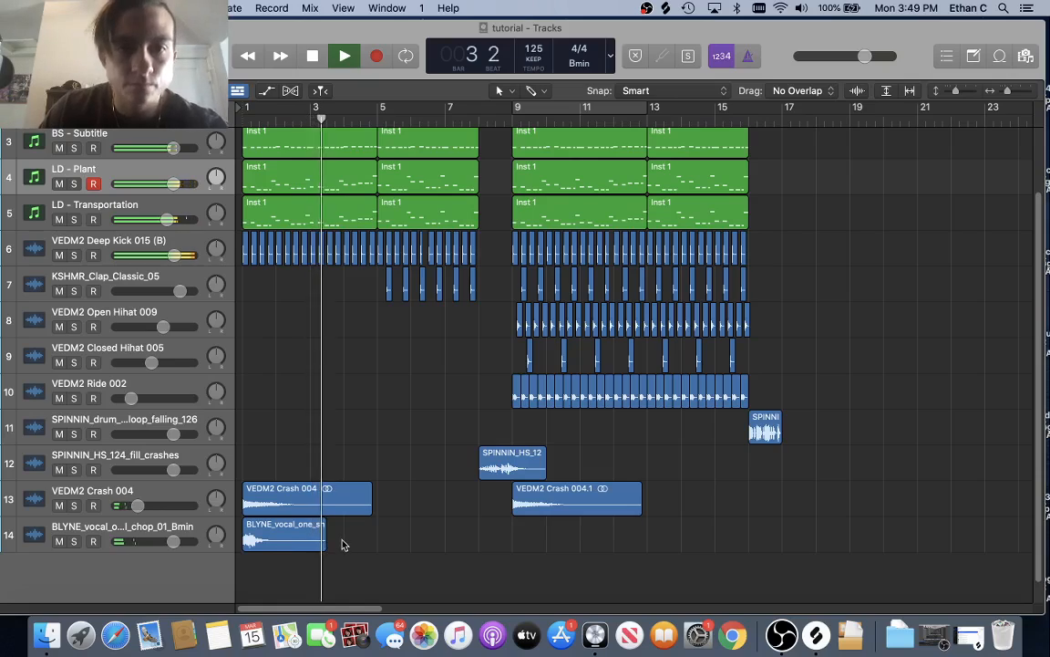
- Try adding a new track with duplicate settings of the BLYNE vocal chop track
{"action": "left_click", "coordinate": [130, 534]}
{"action": "left_click", "coordinate": [166, 8]}
{"action": "mouse_move", "coordinate": [343, 95]}
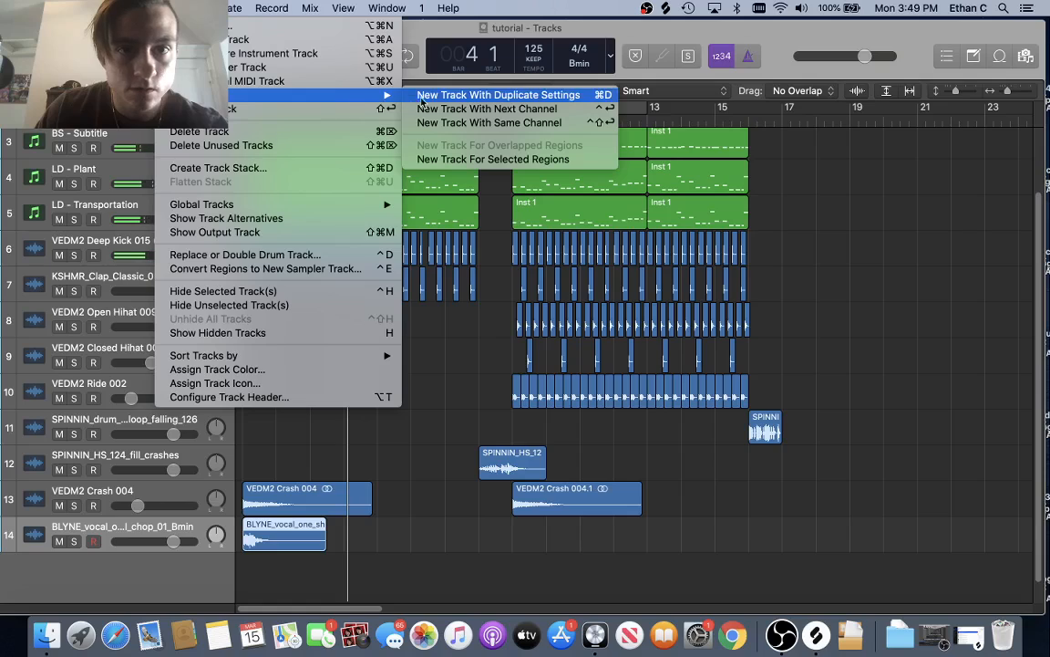
{"action": "left_click", "coordinate": [420, 97]}
{"action": "key", "text": "super+z"}
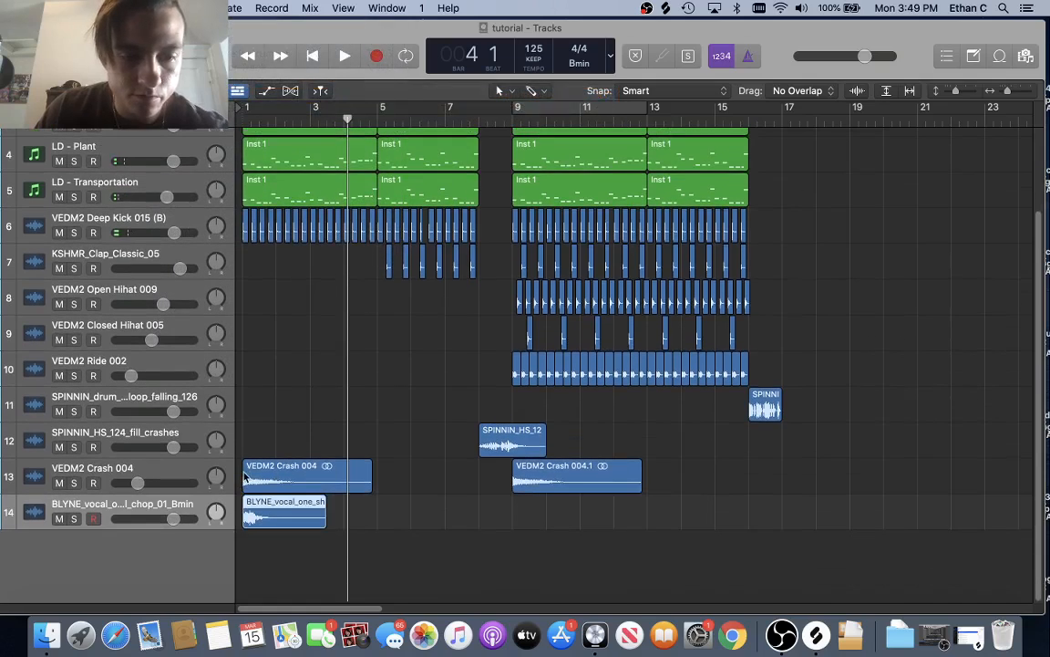
- Insert FF Pro-Q 3 as the first audio effect on the BLYNE vocal channel and load its low cut preset
{"action": "key", "text": "x"}
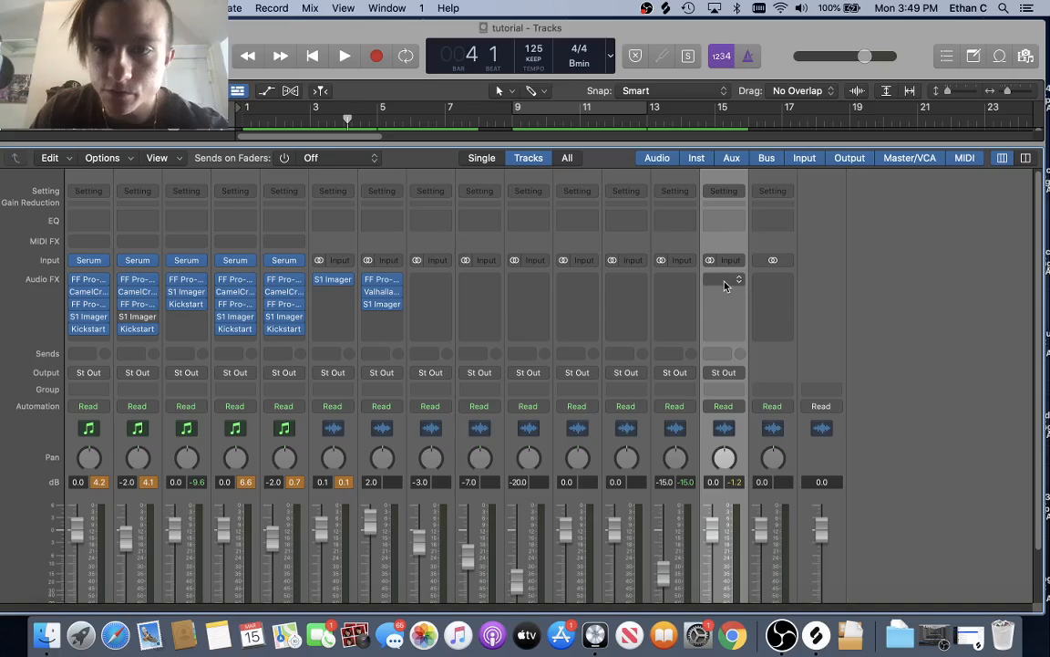
{"action": "left_click", "coordinate": [724, 282]}
{"action": "mouse_move", "coordinate": [772, 341]}
{"action": "left_click", "coordinate": [850, 336]}
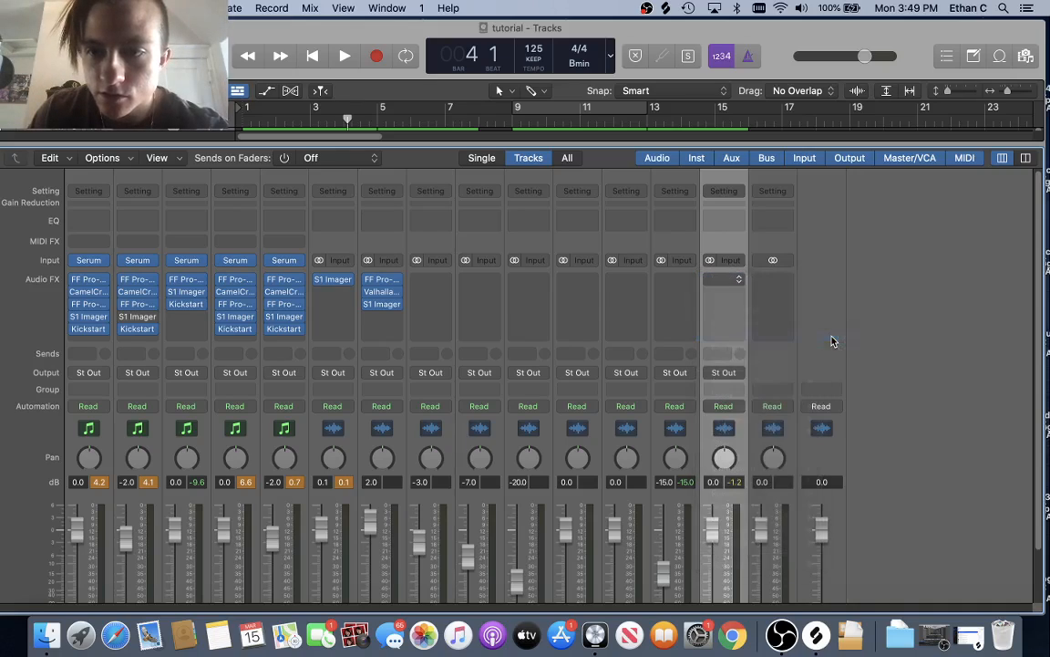
{"action": "left_click", "coordinate": [398, 160]}
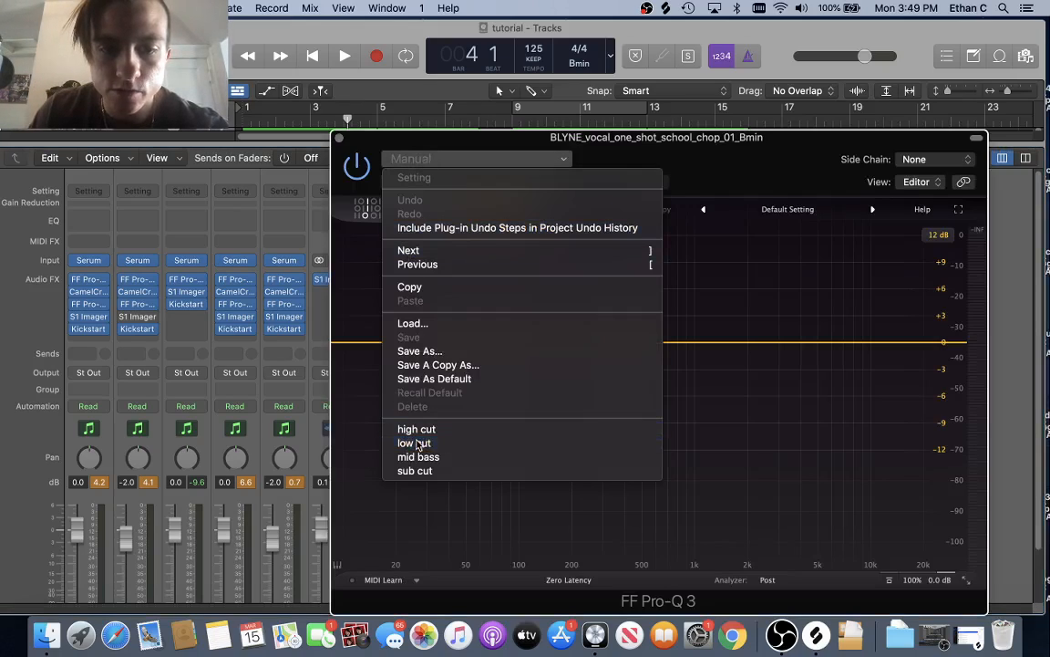
{"action": "left_click", "coordinate": [414, 442]}
{"action": "left_click", "coordinate": [339, 140]}
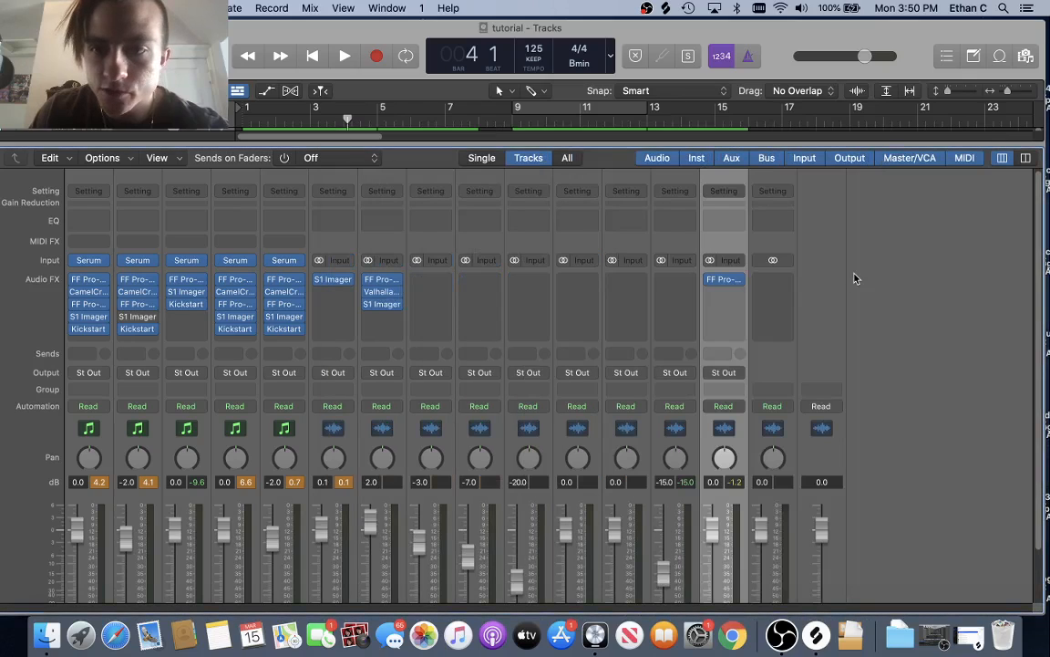
- Insert the stereo CLA Vocals plug-in from Waves after the EQ on the BLYNE vocal channel
{"action": "left_click", "coordinate": [732, 293]}
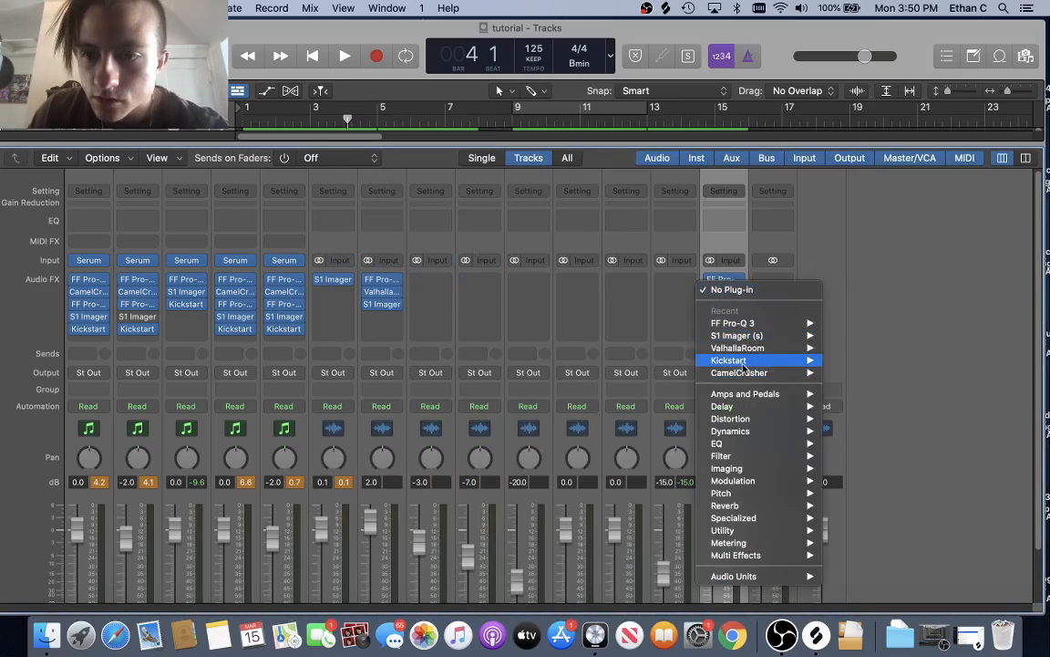
{"action": "mouse_move", "coordinate": [766, 577]}
{"action": "mouse_move", "coordinate": [852, 591]}
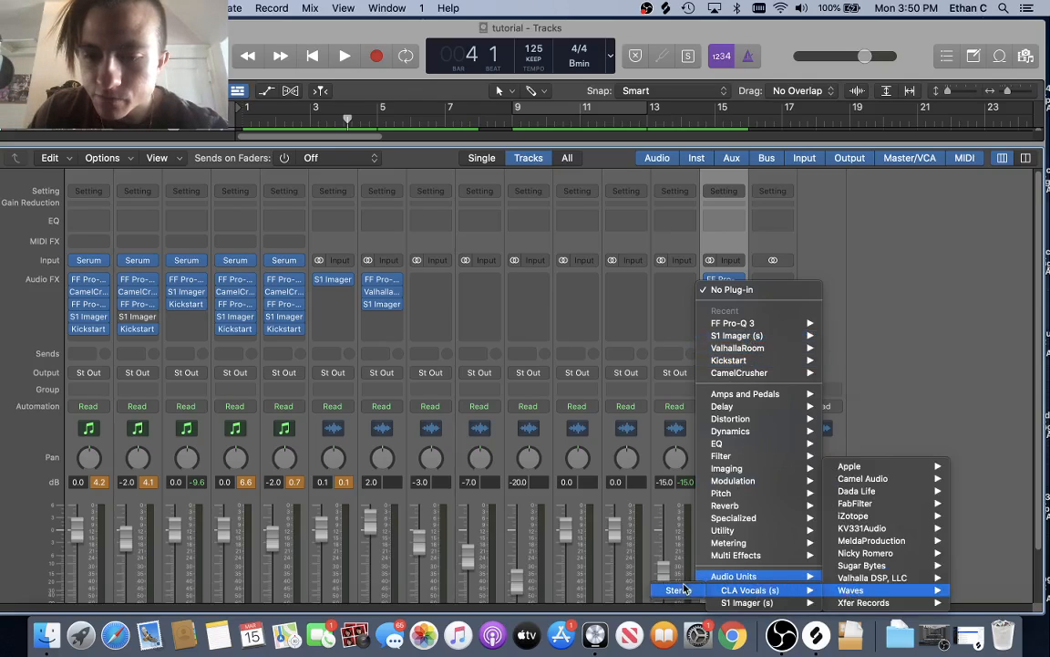
{"action": "left_click", "coordinate": [684, 590]}
{"action": "left_click_drag", "start_coordinate": [635, 210], "coordinate": [518, 126]}
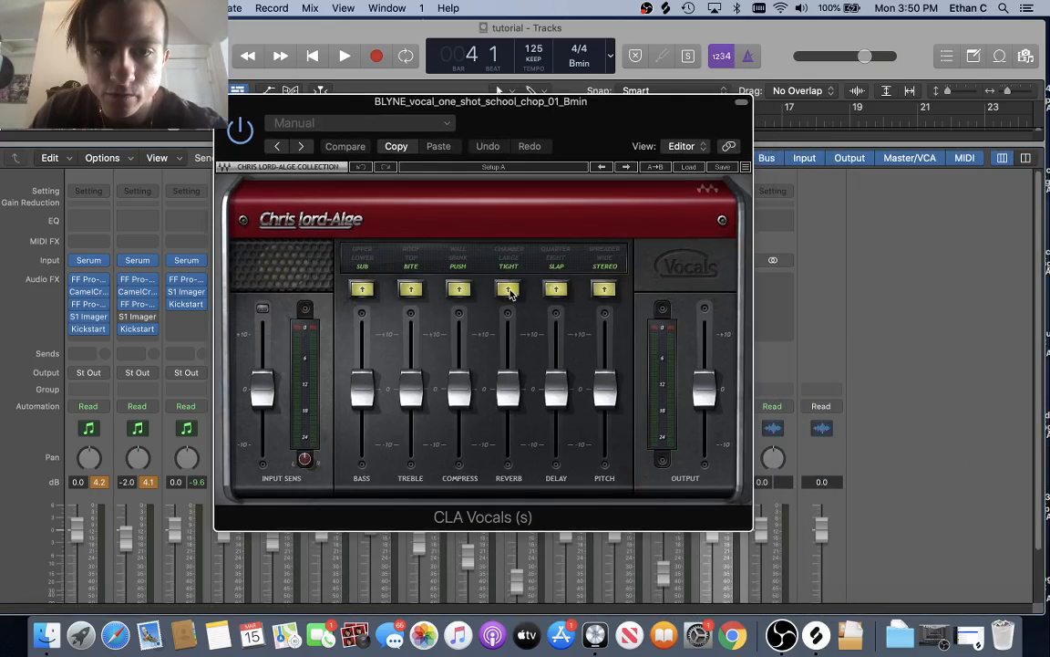
{"action": "left_click_drag", "start_coordinate": [525, 129], "coordinate": [501, 133]}
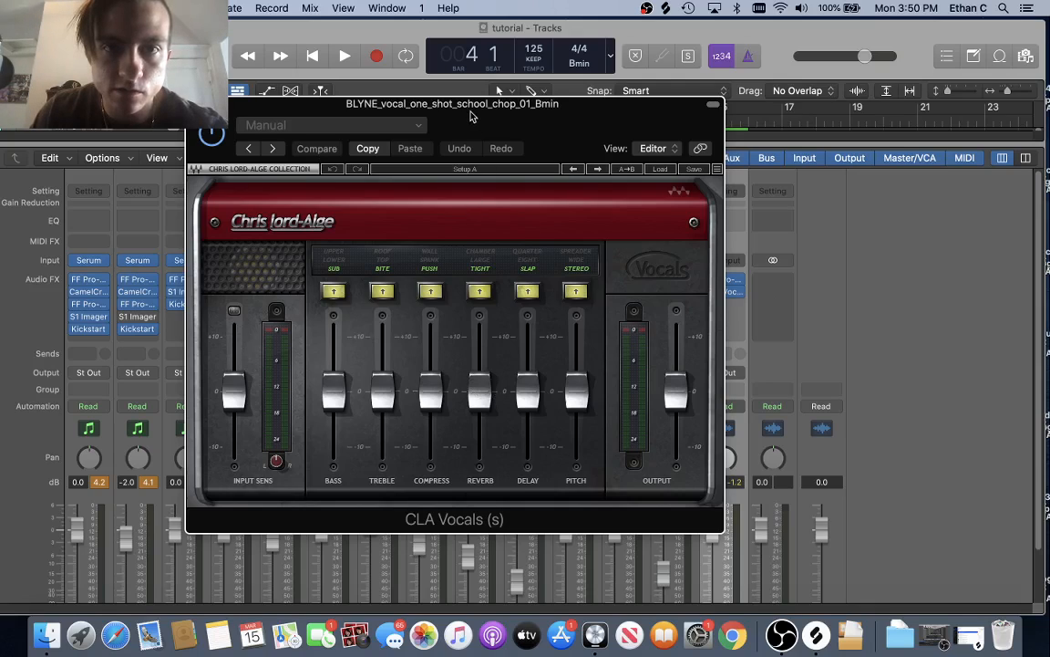
{"action": "left_click_drag", "start_coordinate": [470, 112], "coordinate": [481, 112]}
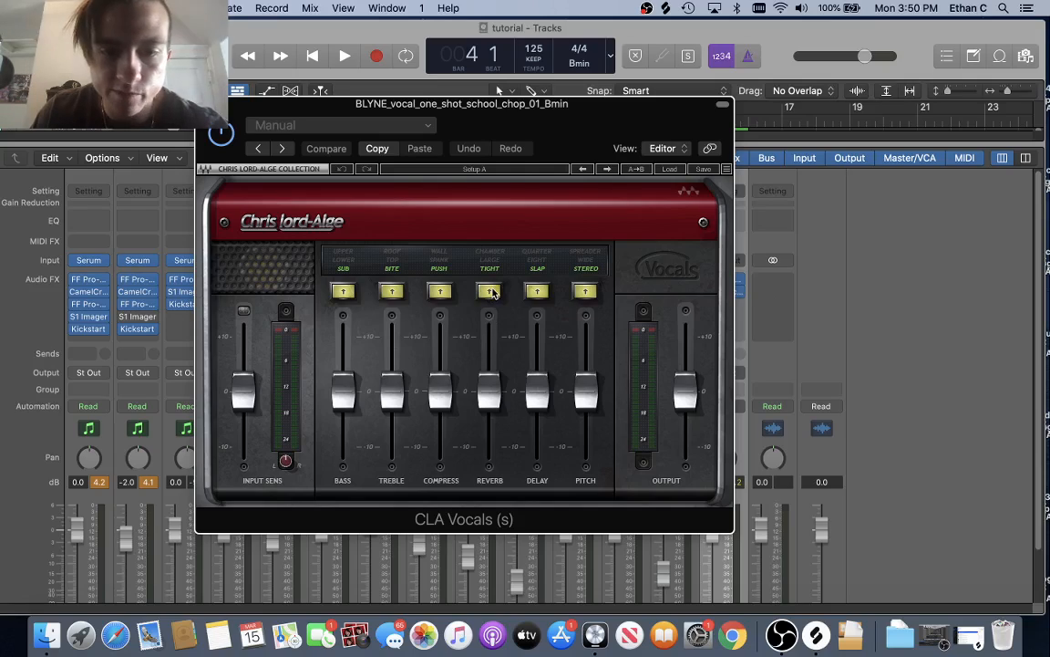
- Solo the BLYNE vocal track and play it from bar 1 in cycle mode with the CLA Vocals window open
{"action": "mouse_move", "coordinate": [442, 382]}
{"action": "key", "text": "space"}
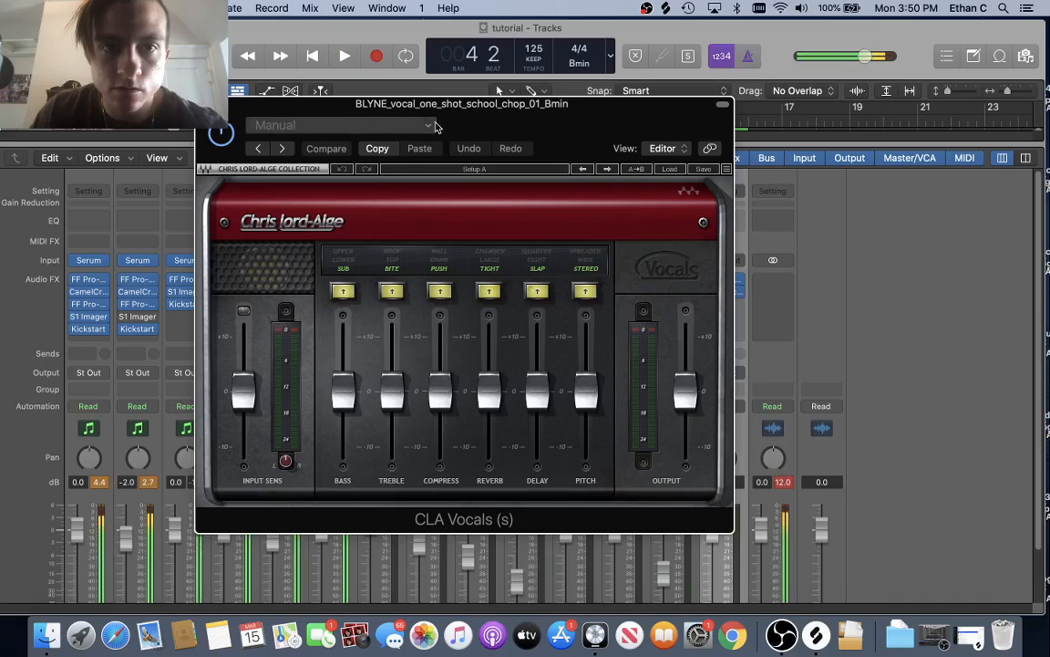
{"action": "left_click_drag", "start_coordinate": [429, 108], "coordinate": [438, 271]}
{"action": "left_click_drag", "start_coordinate": [546, 107], "coordinate": [272, 137]}
{"action": "key", "text": "x"}
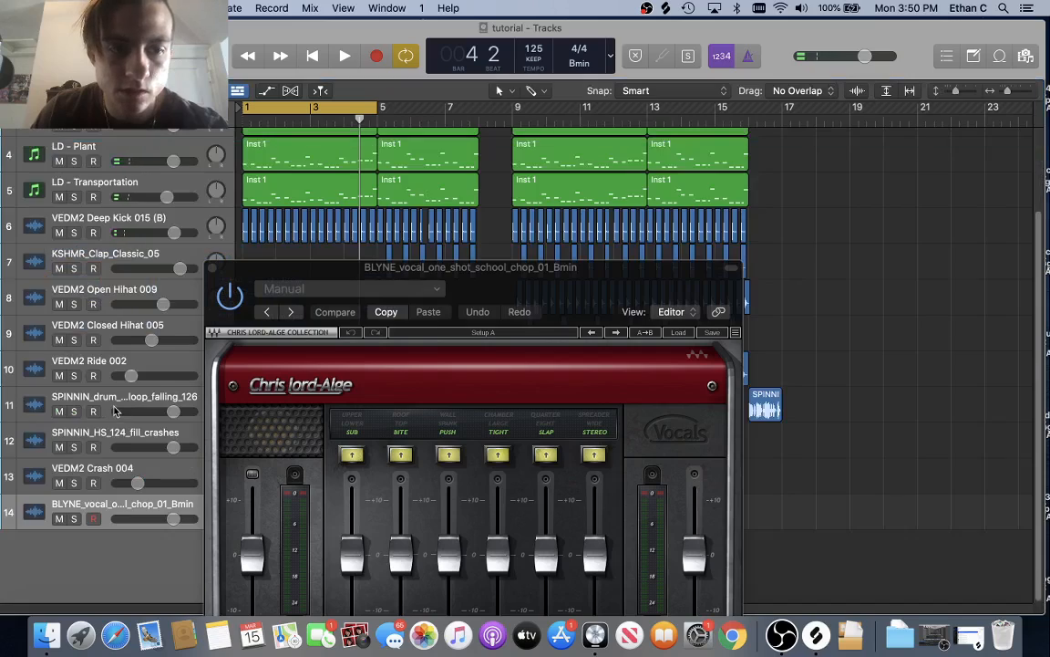
{"action": "left_click", "coordinate": [76, 520]}
{"action": "key", "text": "space"}
{"action": "left_click_drag", "start_coordinate": [530, 301], "coordinate": [513, 190]}
{"action": "key", "text": "space"}
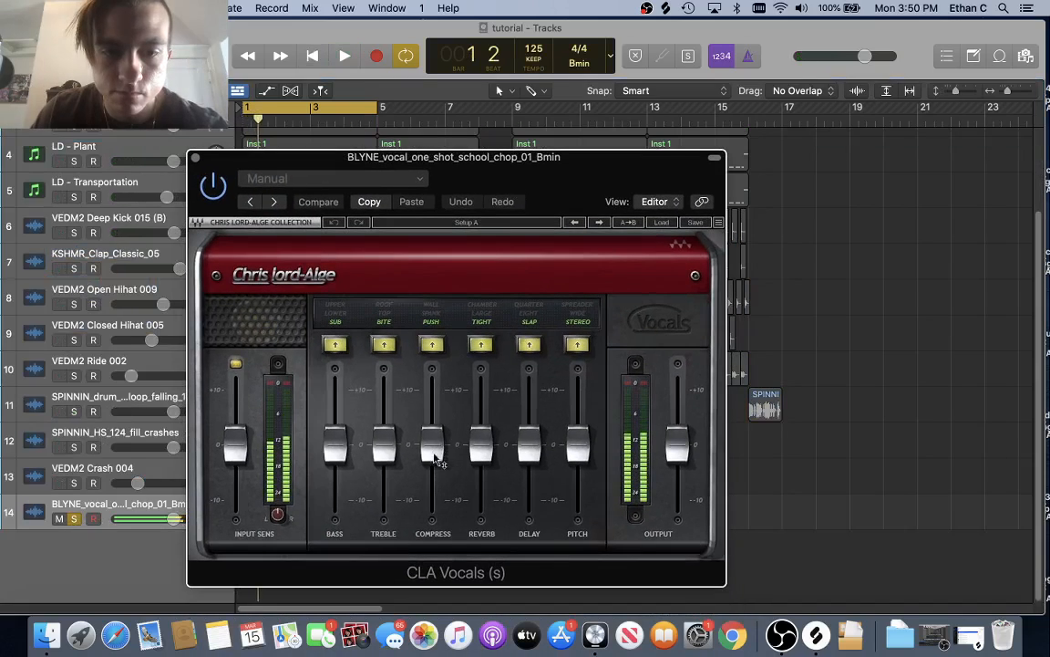
- Set CLA Vocals' compression to Spank, raise its Compress fader and slightly raise its Delay fader, checking the soloed vocal before closing the plug-in
{"action": "key", "text": "space"}
{"action": "left_click_drag", "start_coordinate": [442, 449], "coordinate": [433, 413]}
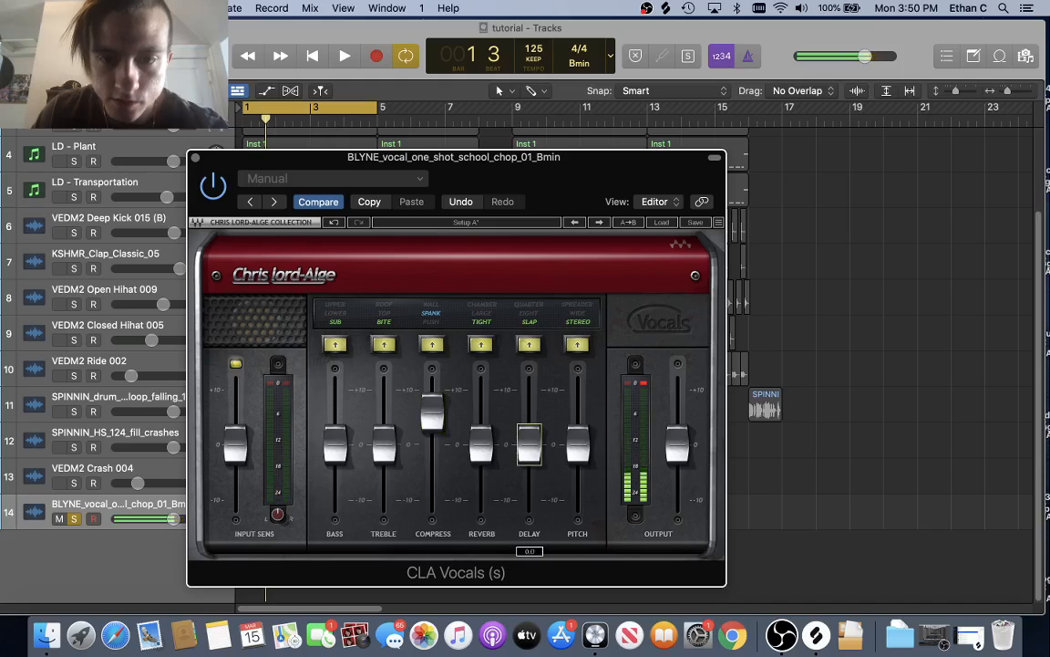
{"action": "left_click_drag", "start_coordinate": [530, 442], "coordinate": [530, 430]}
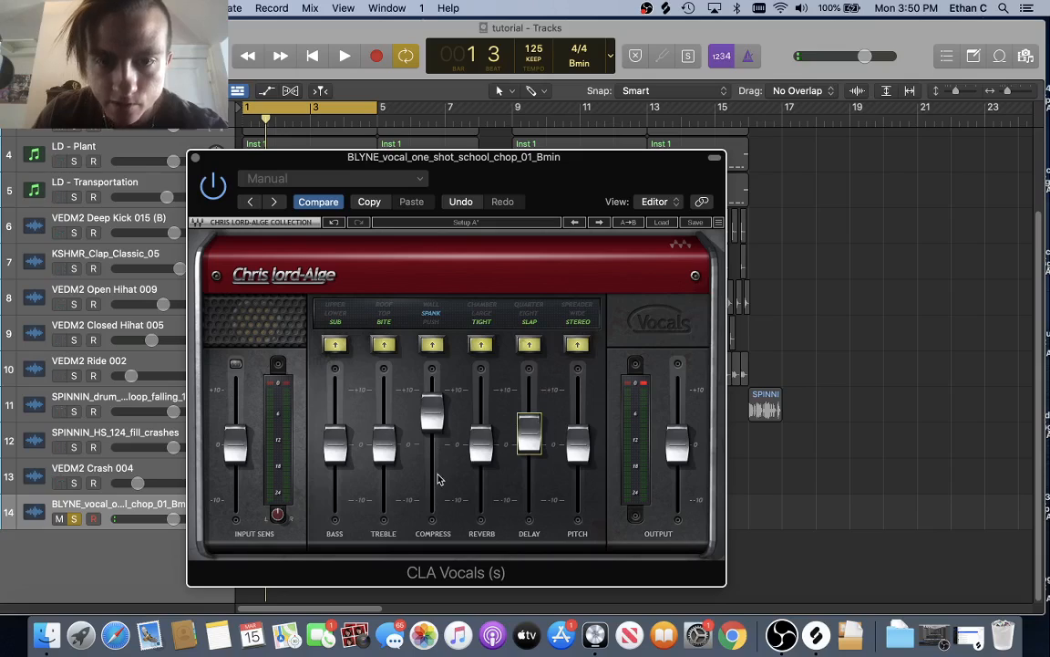
{"action": "key", "text": "space"}
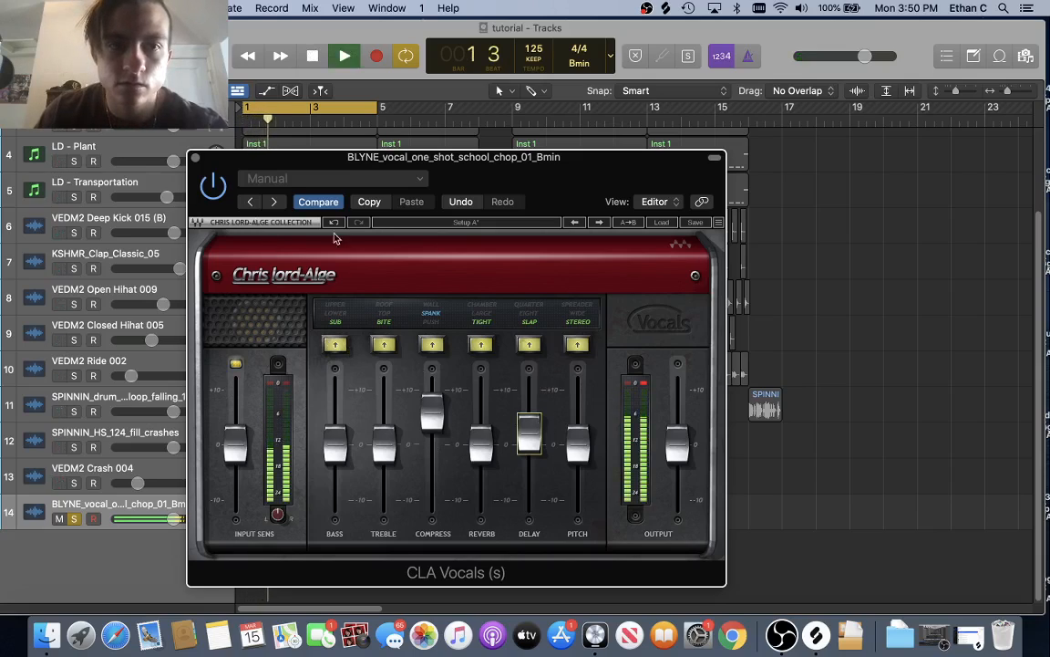
{"action": "left_click", "coordinate": [197, 159]}
- Insert a second FF Pro-Q 3 after CLA Vocals on the BLYNE vocal channel with the low cut preset
{"action": "key", "text": "x"}
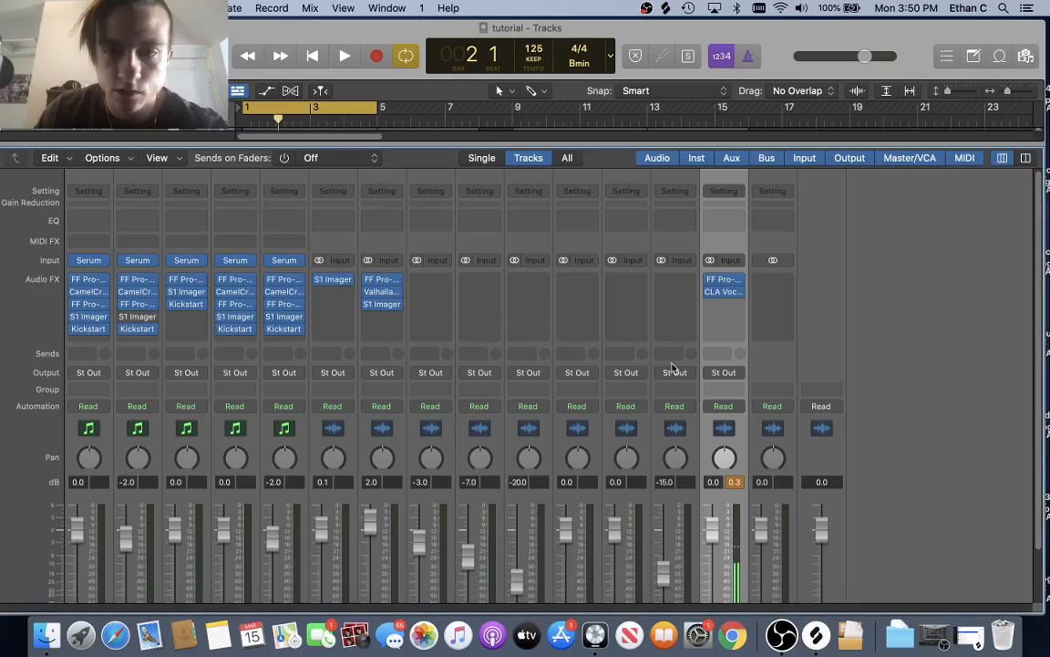
{"action": "left_click", "coordinate": [730, 304]}
{"action": "mouse_move", "coordinate": [765, 339]}
{"action": "left_click", "coordinate": [848, 348]}
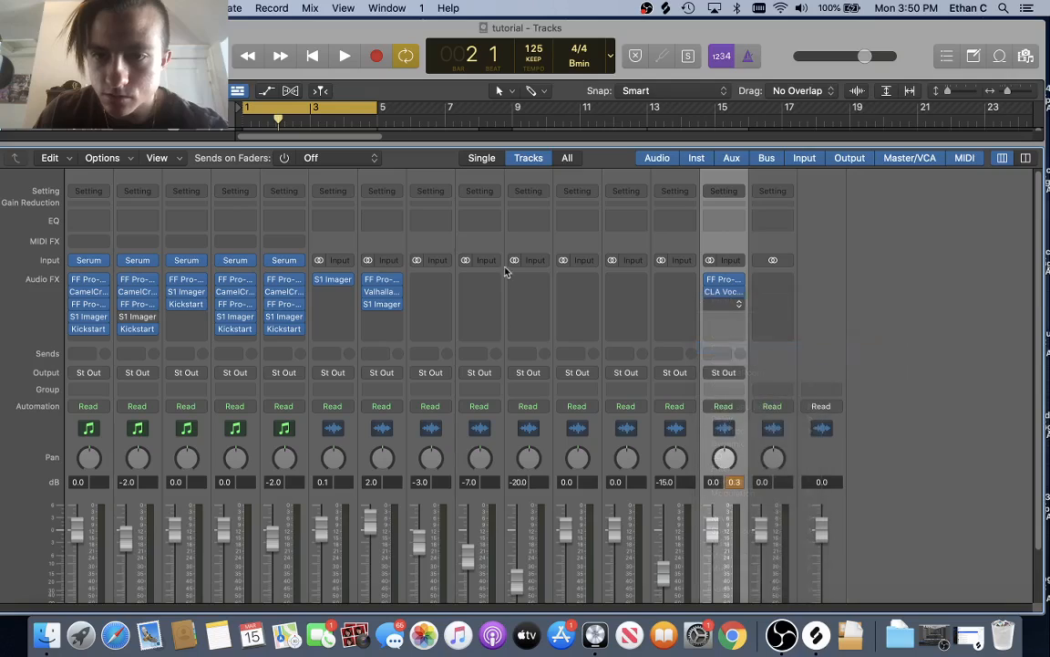
{"action": "left_click", "coordinate": [462, 160]}
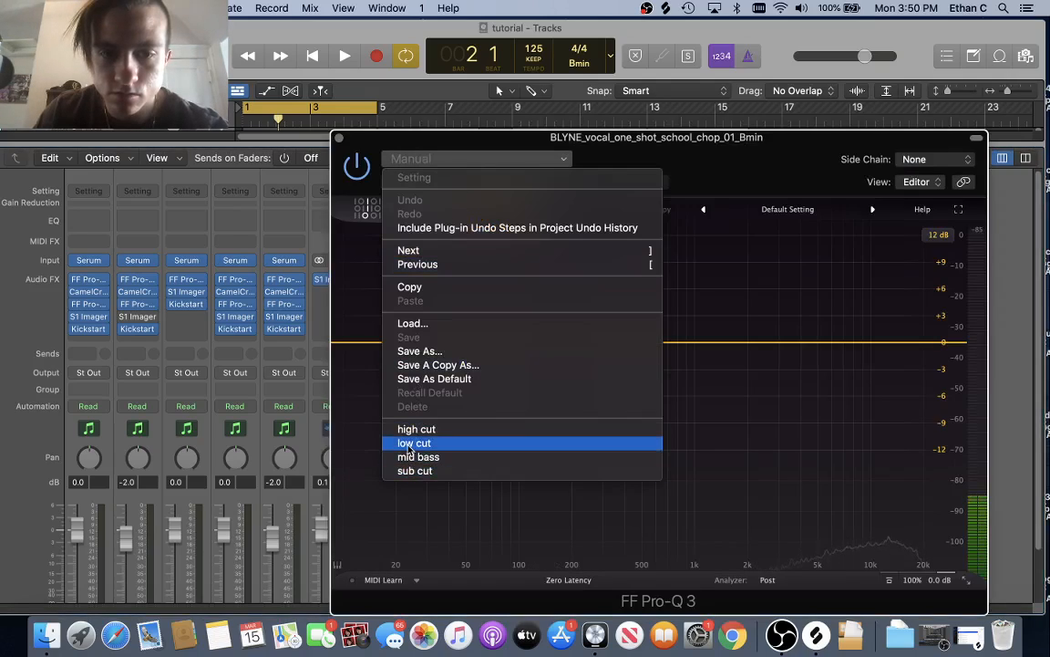
{"action": "left_click", "coordinate": [413, 283]}
{"action": "left_click", "coordinate": [339, 139]}
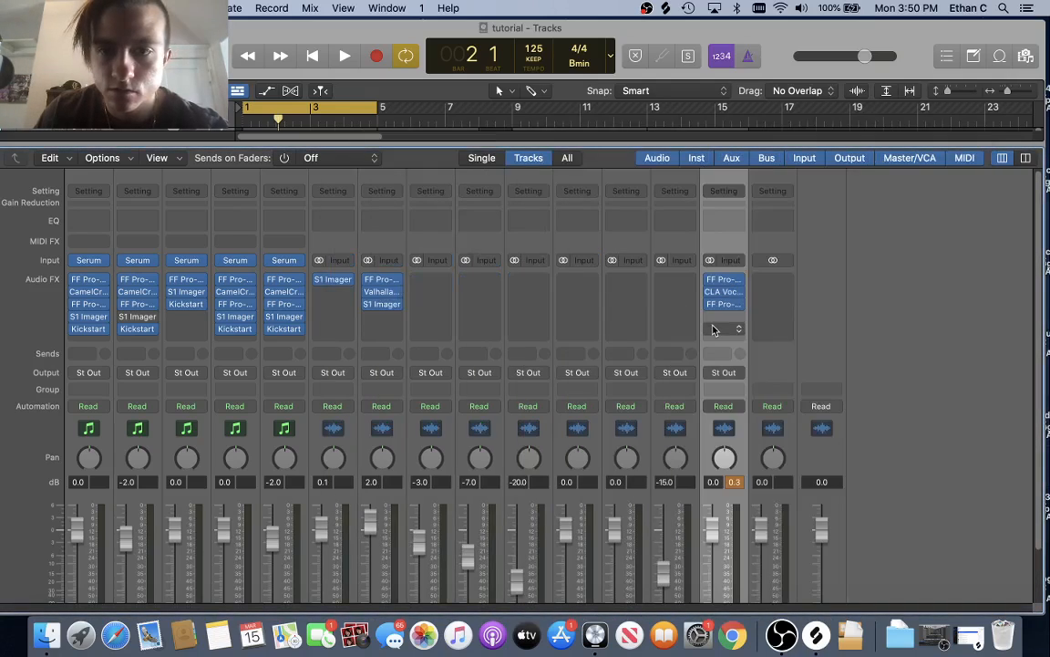
- Insert ValhallaRoom after the second EQ on the BLYNE vocal channel and load the vocal drop user preset
{"action": "left_click", "coordinate": [723, 317]}
{"action": "left_click", "coordinate": [848, 387]}
{"action": "left_click", "coordinate": [693, 527]}
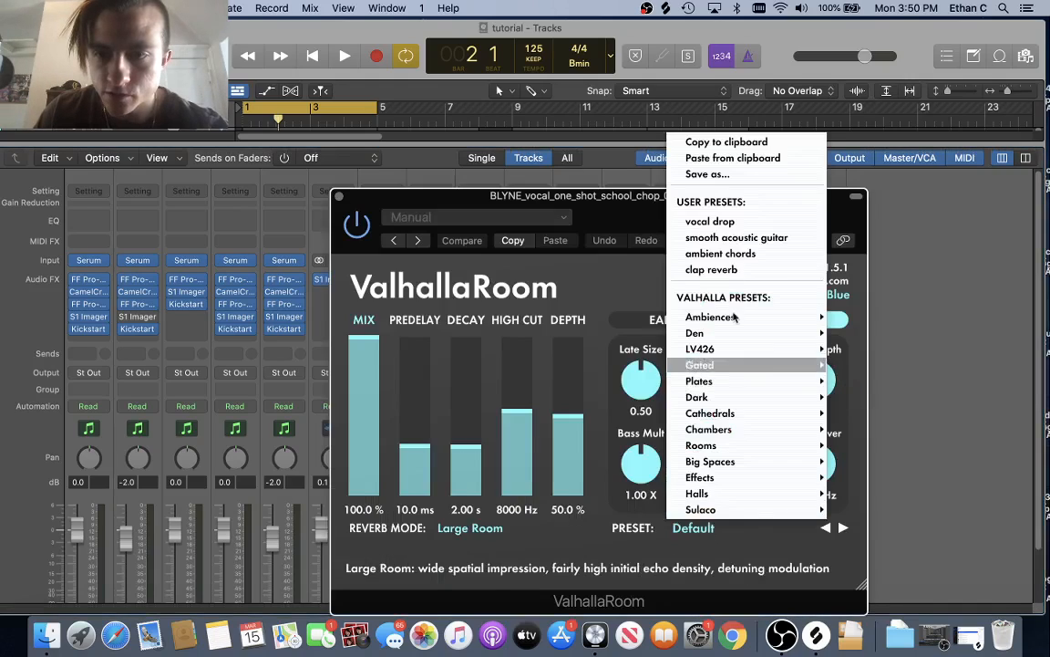
{"action": "left_click", "coordinate": [694, 222]}
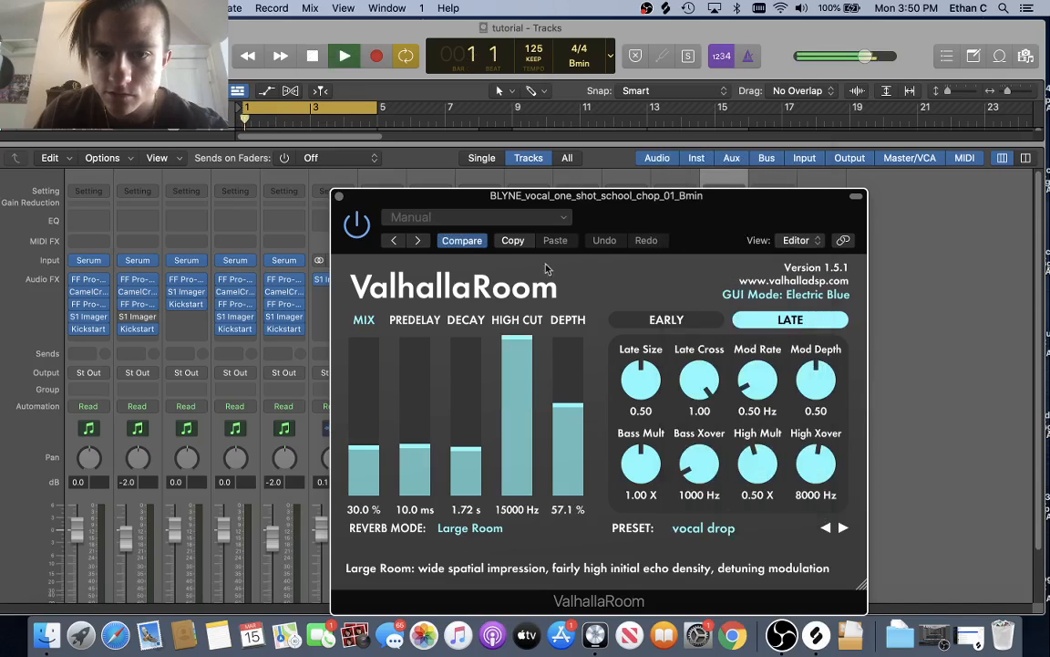
- Insert S1 Imager after ValhallaRoom on the BLYNE vocal channel and load the wide setting preset
{"action": "left_click", "coordinate": [336, 195]}
{"action": "left_click", "coordinate": [735, 330]}
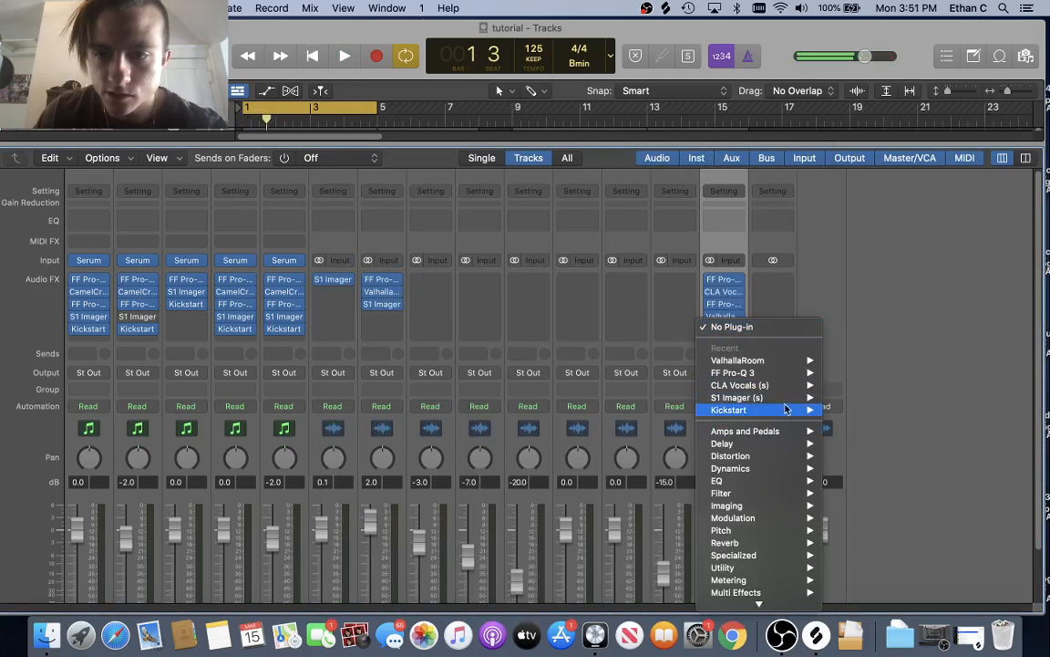
{"action": "mouse_move", "coordinate": [784, 410]}
{"action": "left_click", "coordinate": [871, 312]}
{"action": "left_click", "coordinate": [720, 328]}
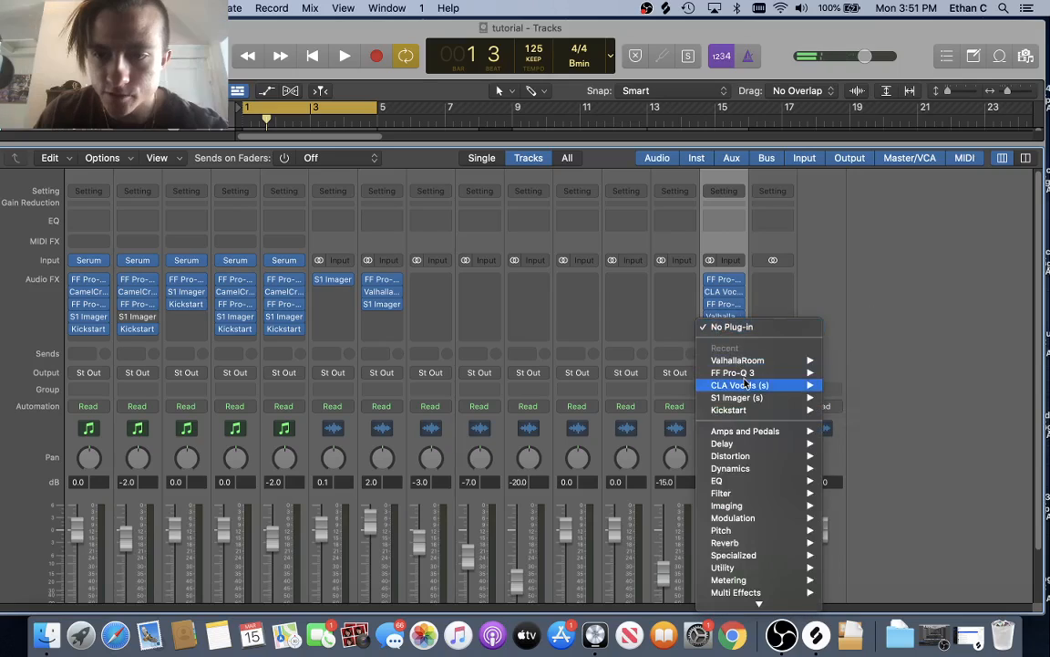
{"action": "left_click", "coordinate": [841, 398]}
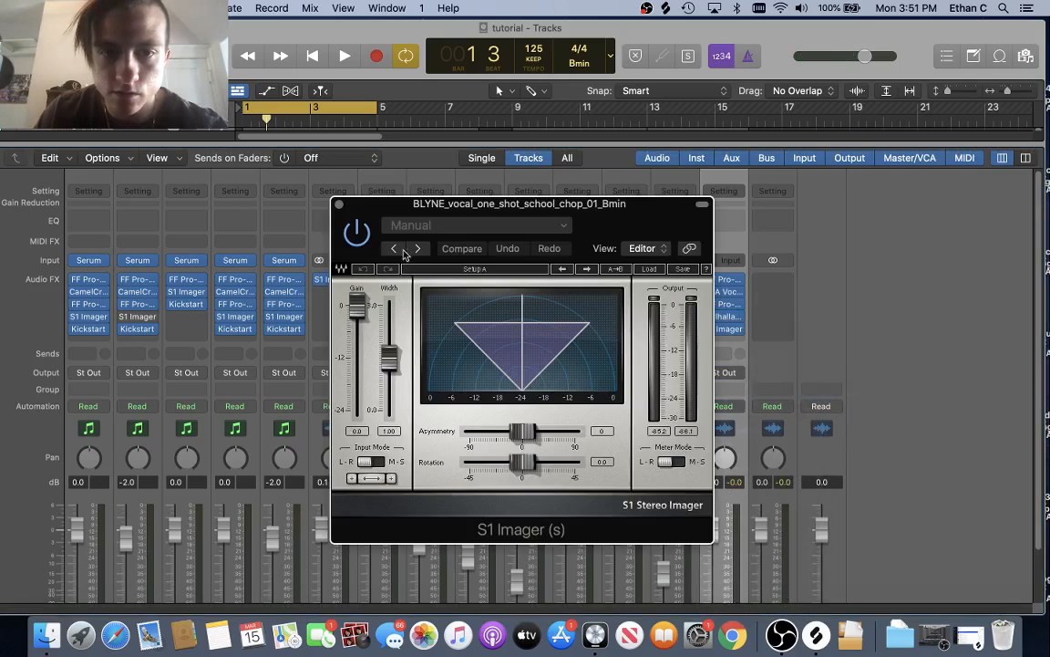
{"action": "left_click", "coordinate": [434, 225]}
{"action": "left_click", "coordinate": [426, 495]}
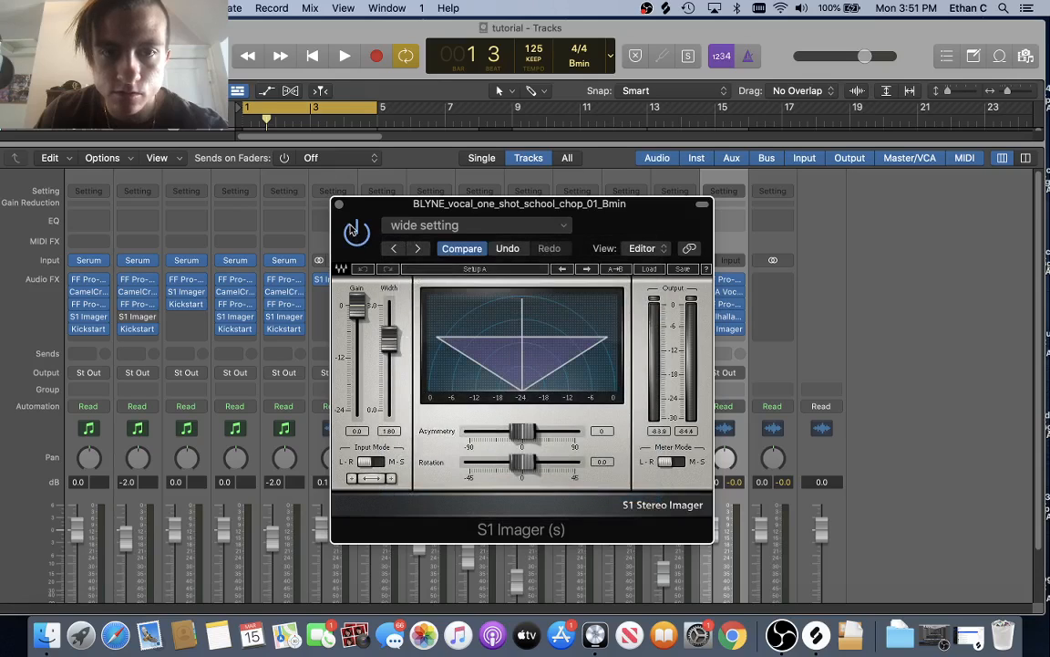
{"action": "left_click", "coordinate": [338, 204]}
- Insert Kickstart after S1 Imager on the BLYNE vocal channel and play back the soloed vocal
{"action": "left_click", "coordinate": [719, 343]}
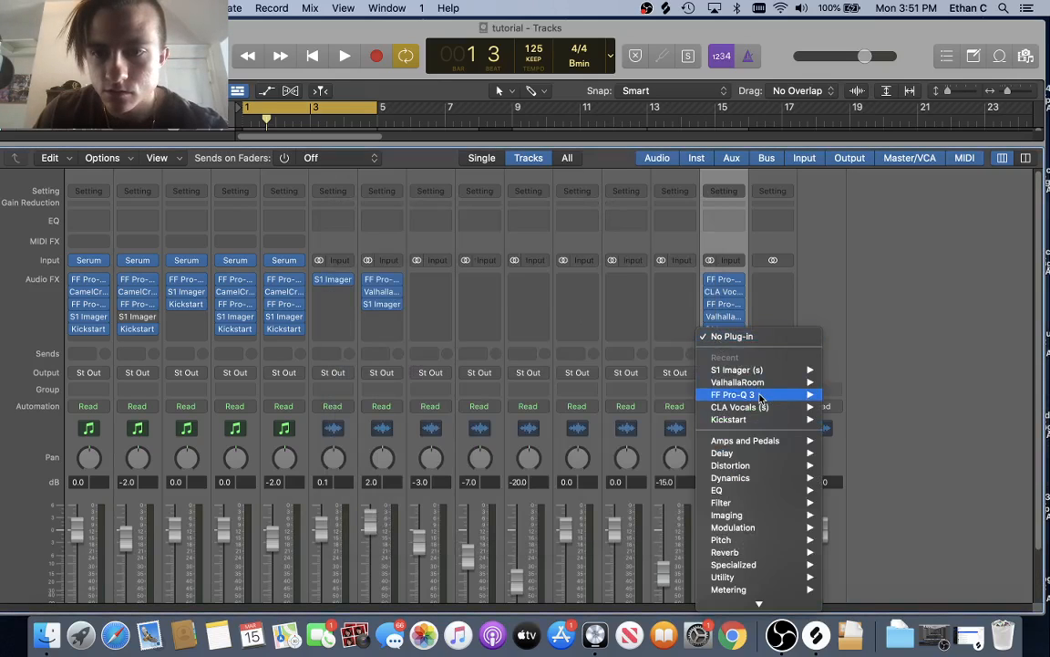
{"action": "left_click", "coordinate": [852, 420]}
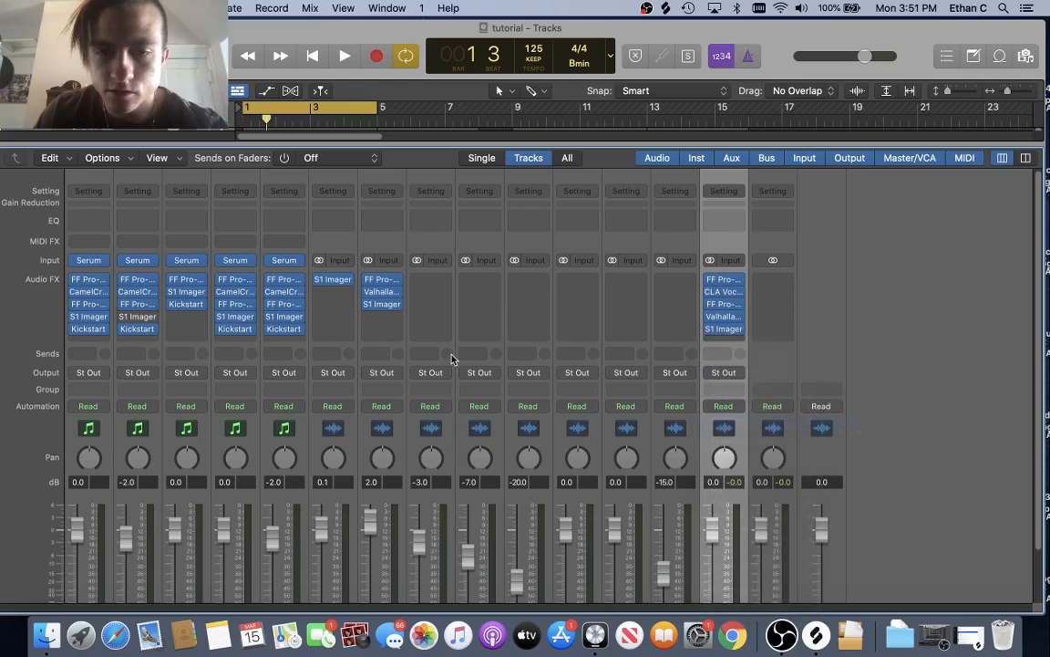
{"action": "key", "text": "space"}
{"action": "left_click", "coordinate": [340, 204]}
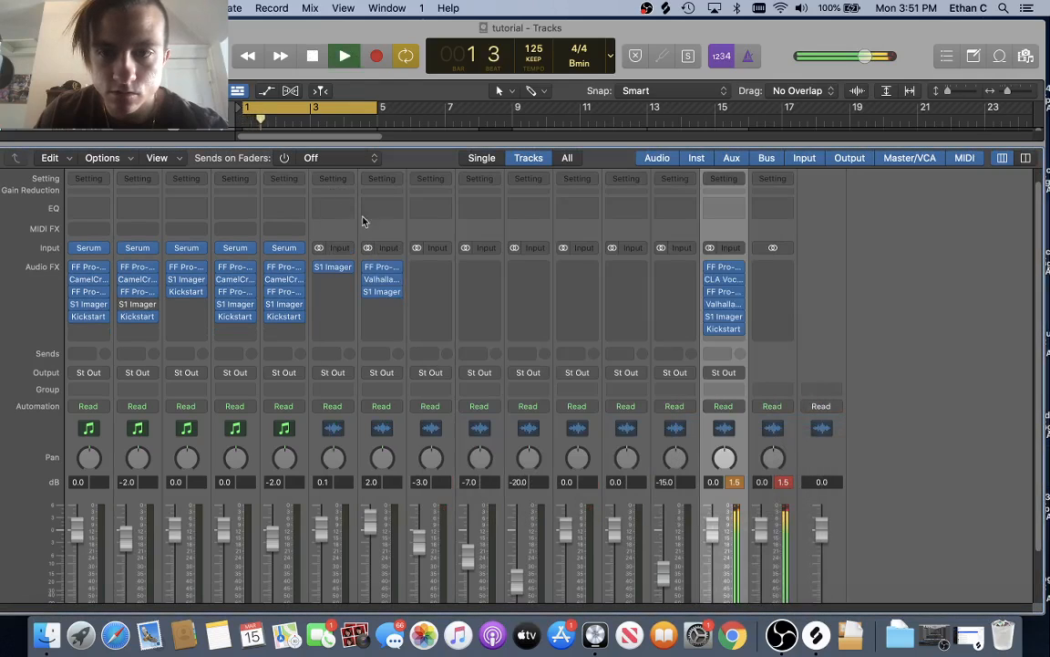
- Turn off the BLYNE vocal's solo, lower its track volume to -5.0 dB and check it against the full mix
{"action": "key", "text": "x"}
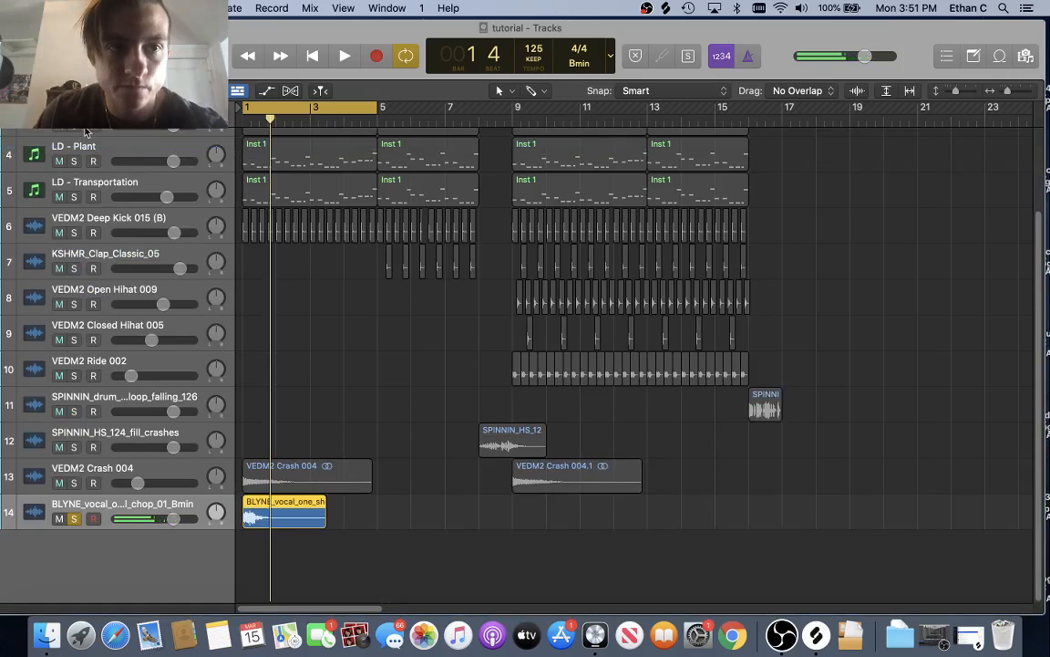
{"action": "key", "text": "space"}
{"action": "left_click_drag", "start_coordinate": [173, 518], "coordinate": [156, 518]}
{"action": "key", "text": "Return"}
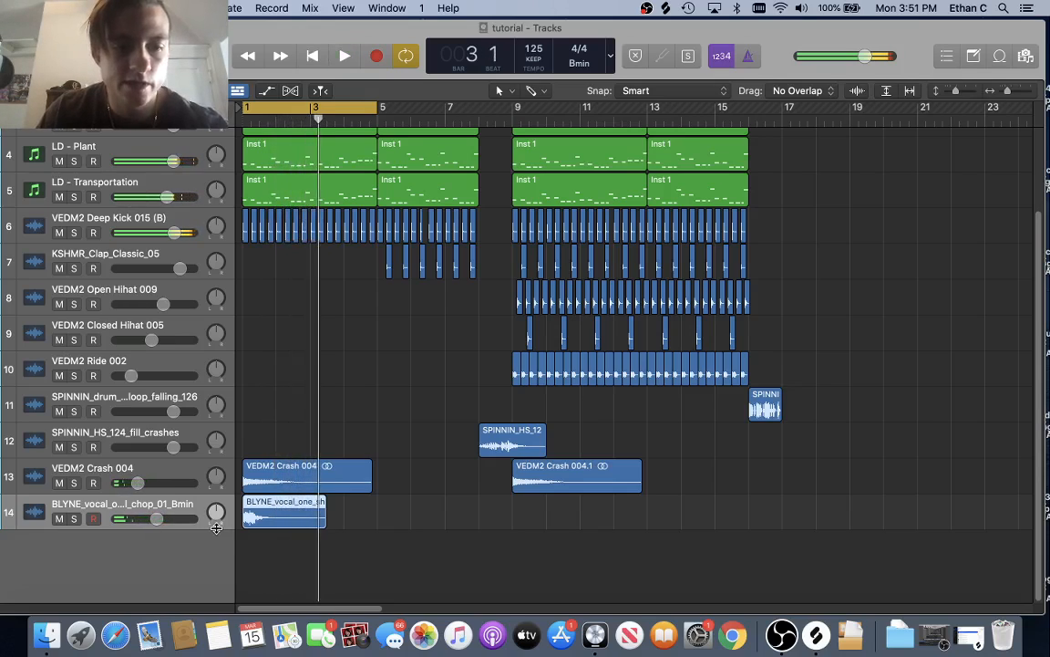
{"action": "scroll", "coordinate": [389, 415], "scroll_direction": "up", "scroll_amount": 5}
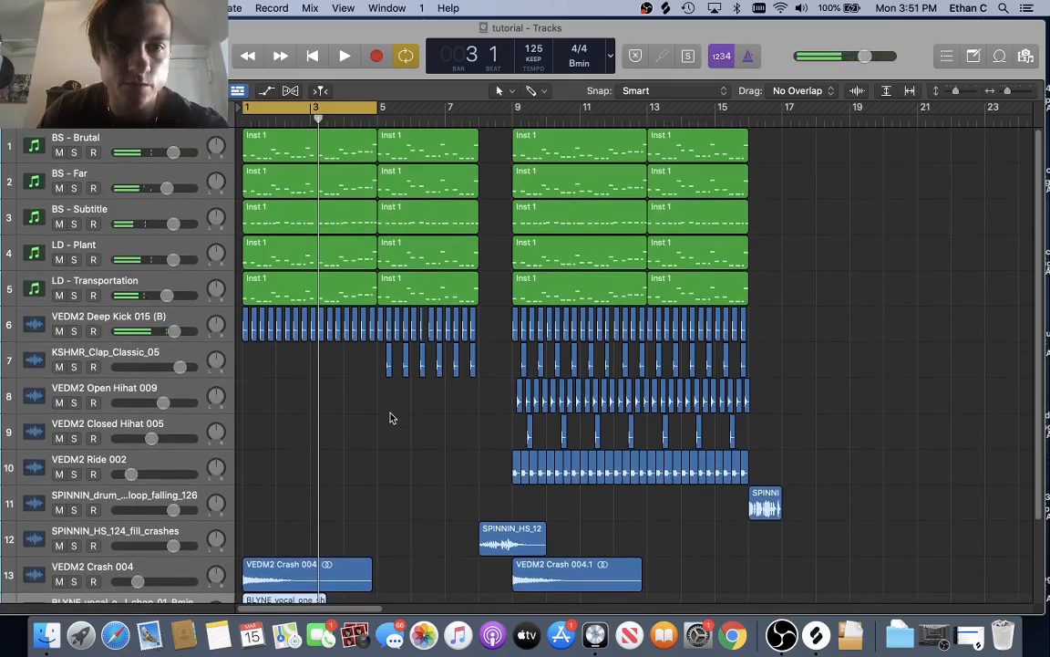
{"action": "scroll", "coordinate": [273, 255], "scroll_direction": "down", "scroll_amount": 5}
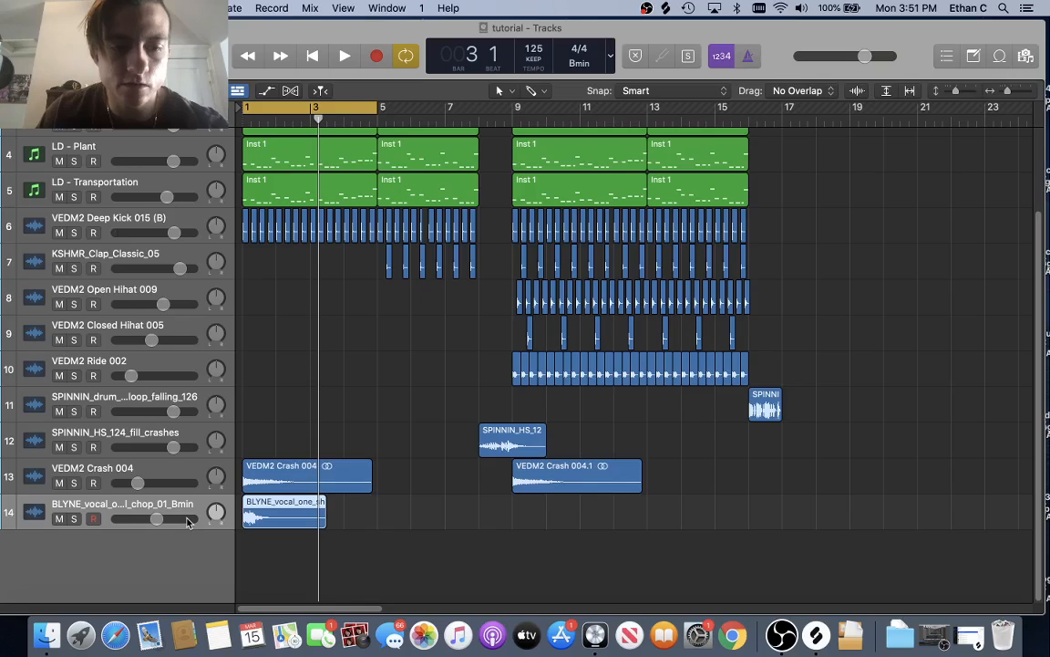
{"action": "key", "text": "space"}
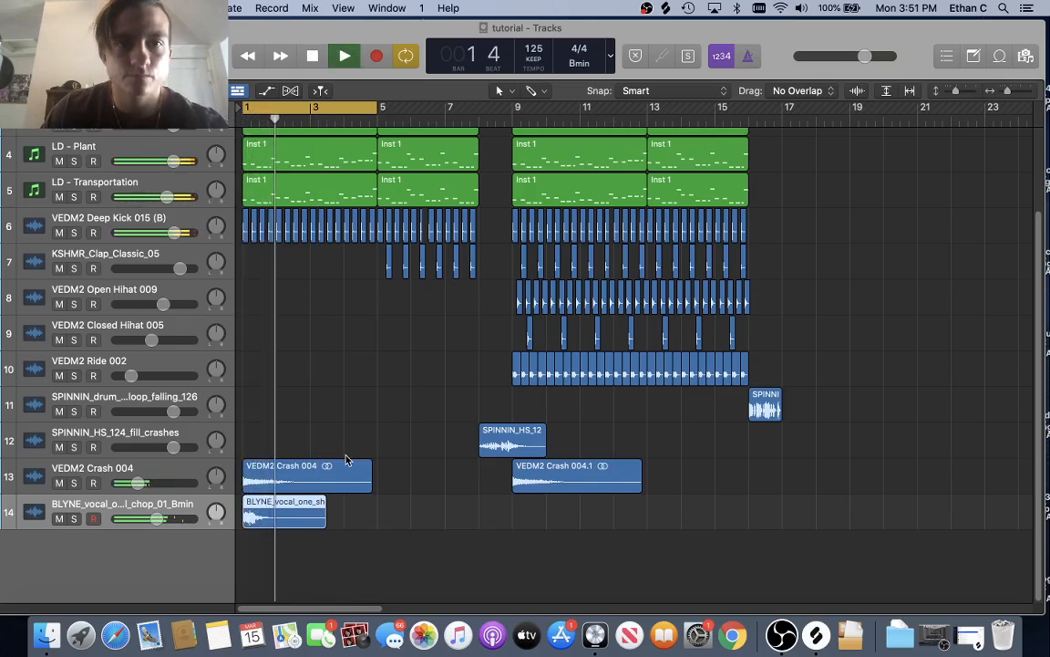
{"action": "key", "text": "space"}
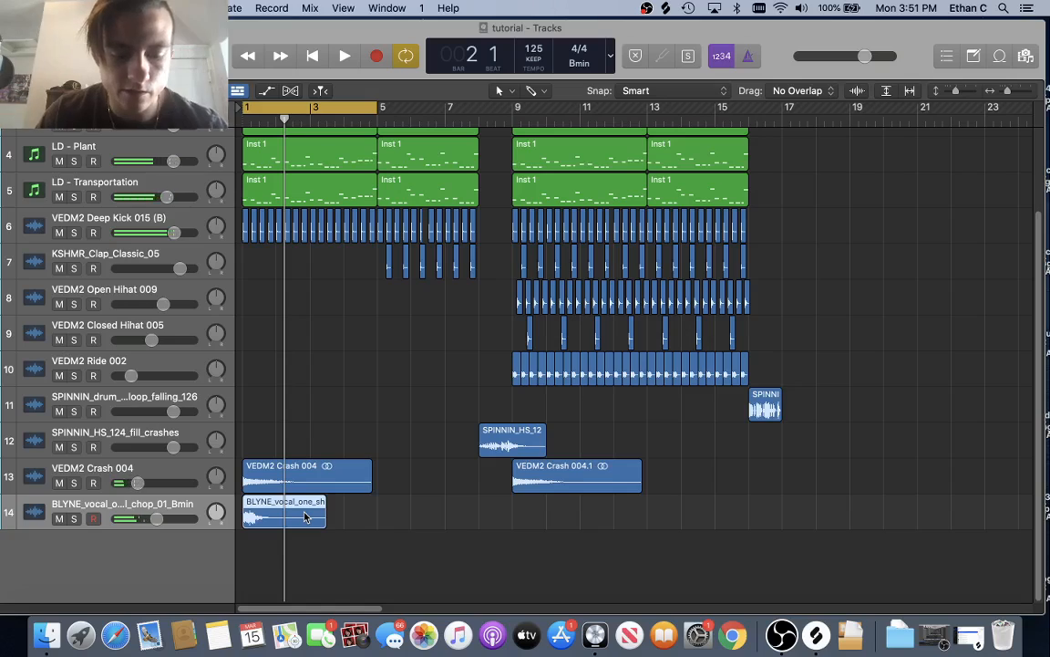
- Paste a copy of the BLYNE vocal region at bar 3 and move it onto a new track with duplicate settings
{"action": "left_click", "coordinate": [314, 113]}
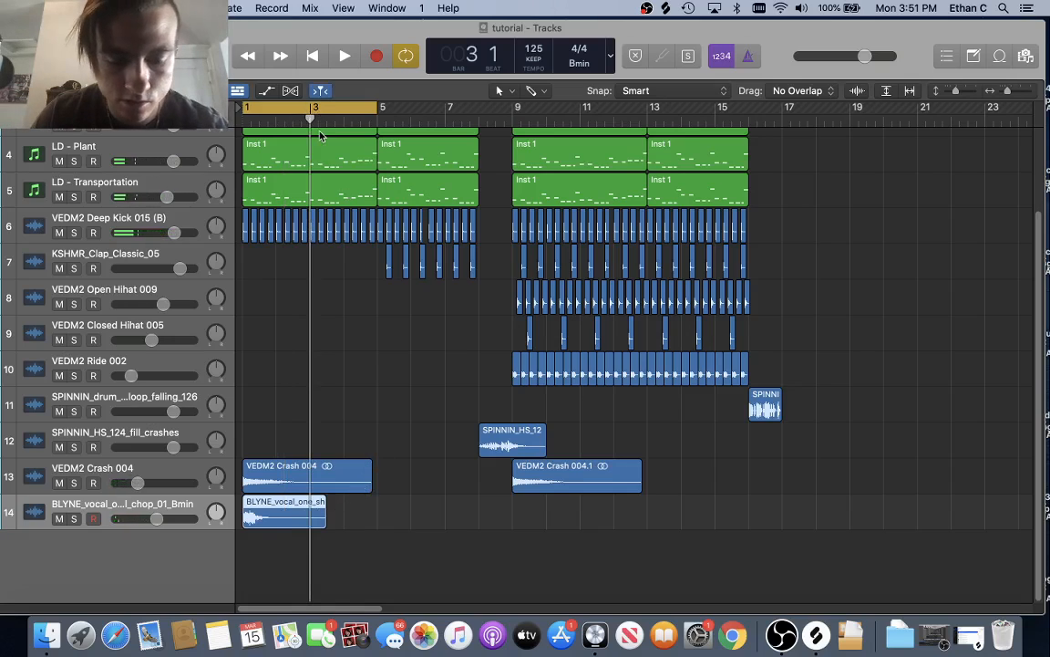
{"action": "key", "text": "super+v"}
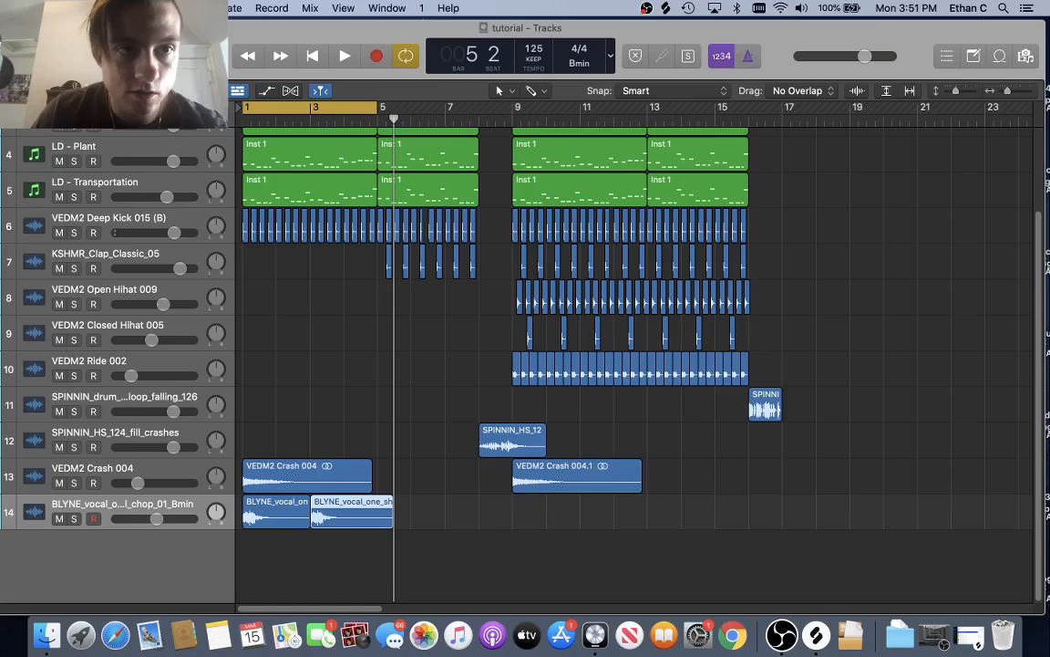
{"action": "left_click", "coordinate": [168, 8]}
{"action": "mouse_move", "coordinate": [273, 95]}
{"action": "left_click", "coordinate": [456, 96]}
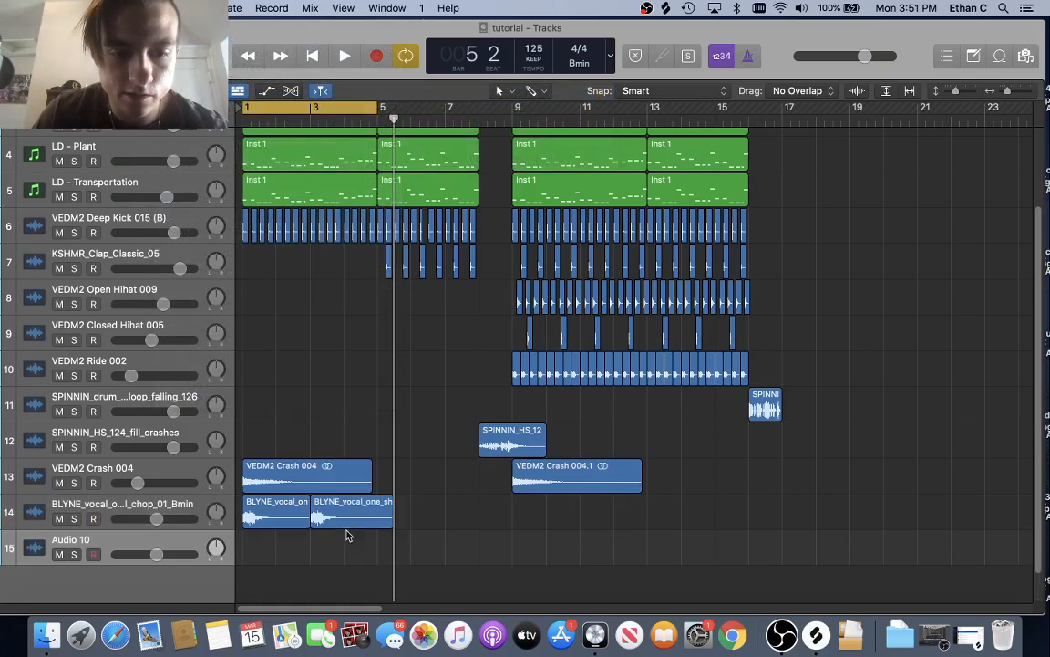
{"action": "left_click_drag", "start_coordinate": [346, 516], "coordinate": [344, 551]}
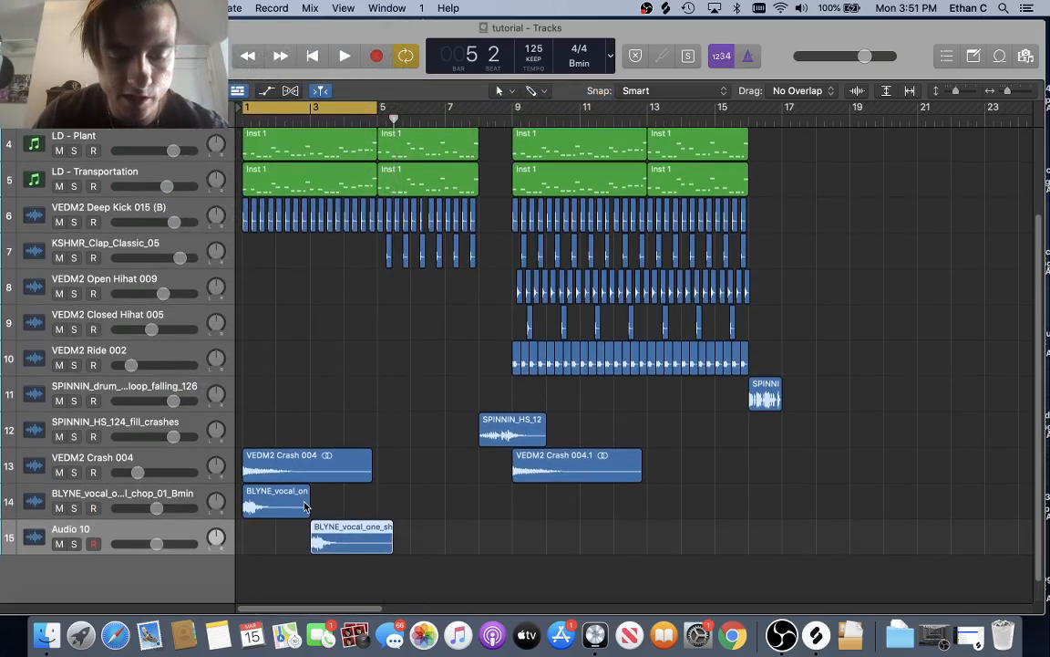
- Insert a stereo Pitch Shifter before the other effects on the Audio 10 channel and audition it at 7 semitones
{"action": "key", "text": "x"}
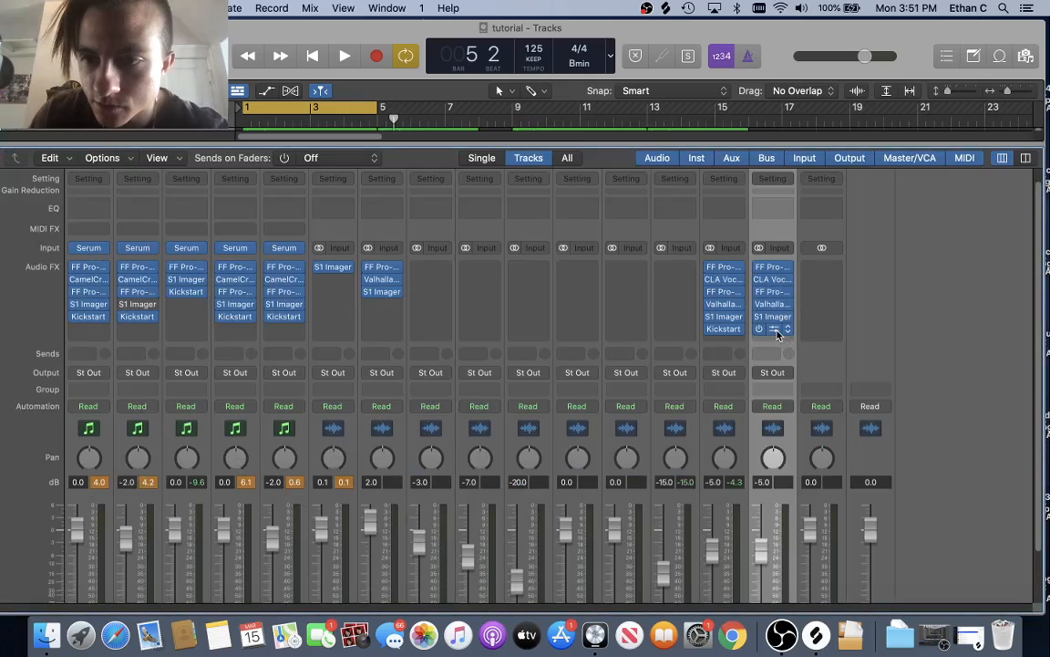
{"action": "scroll", "coordinate": [777, 328], "scroll_direction": "down", "scroll_amount": 1}
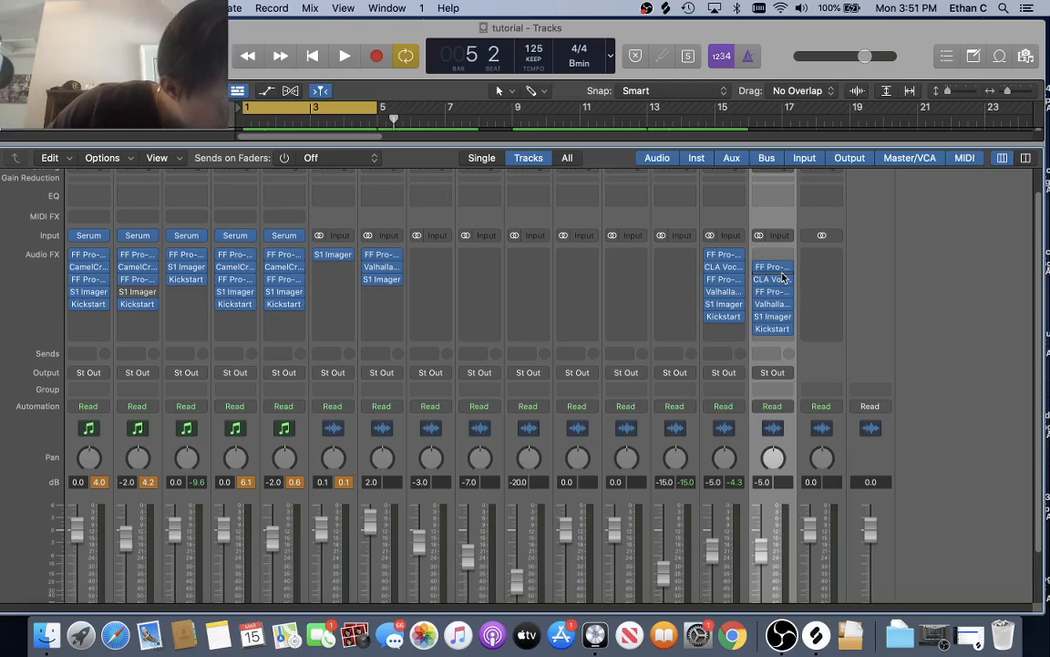
{"action": "left_click", "coordinate": [790, 271]}
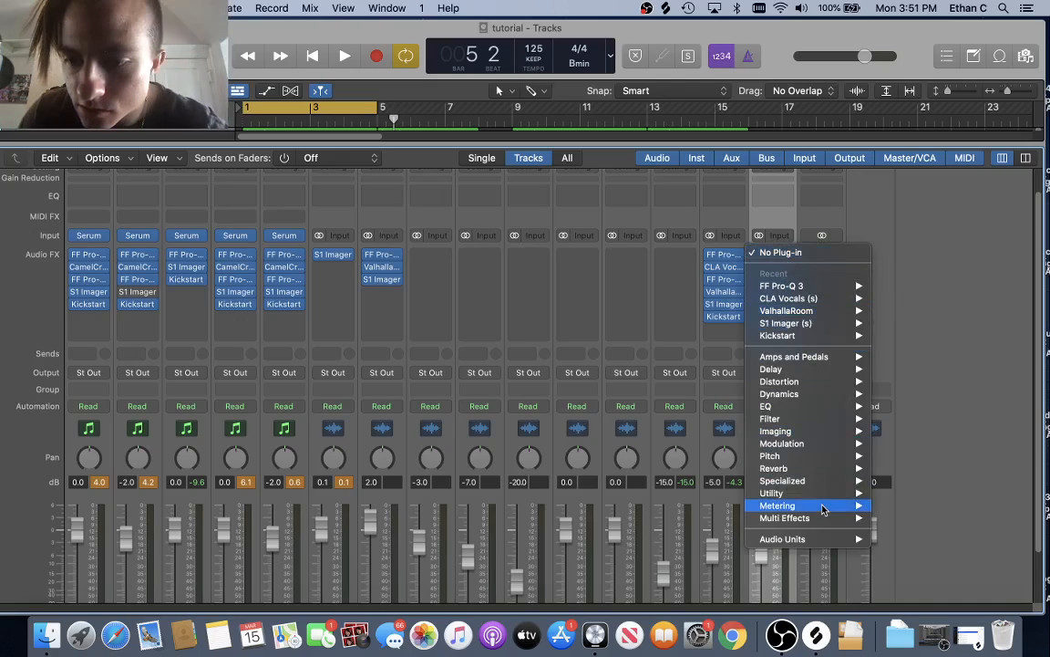
{"action": "mouse_move", "coordinate": [843, 456]}
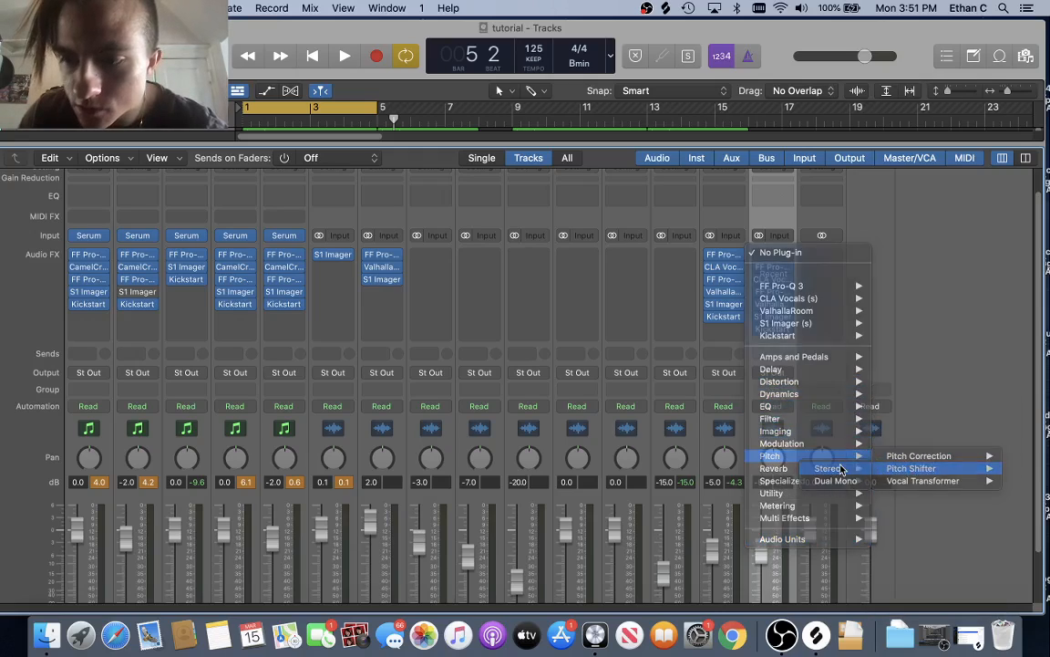
{"action": "left_click", "coordinate": [828, 467]}
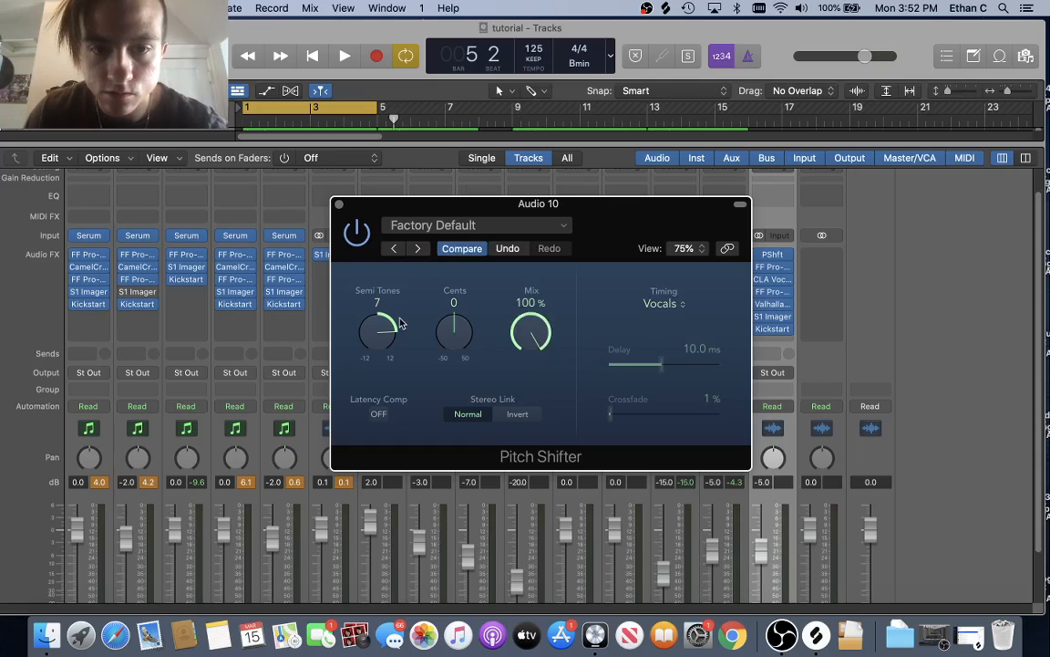
{"action": "key", "text": "space"}
{"action": "key", "text": "x"}
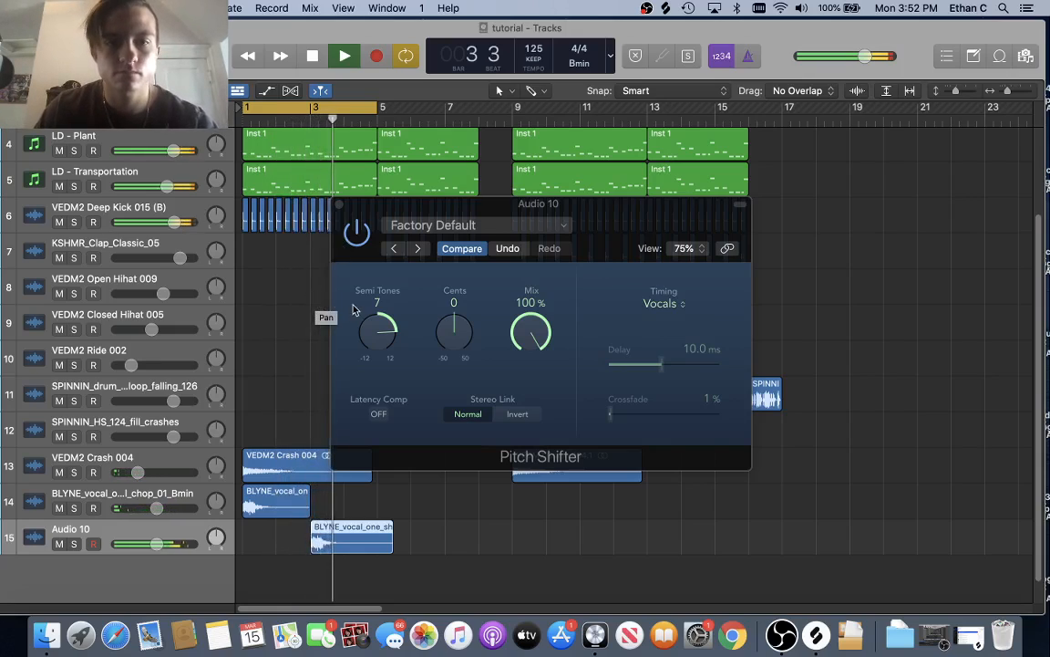
{"action": "key", "text": "space"}
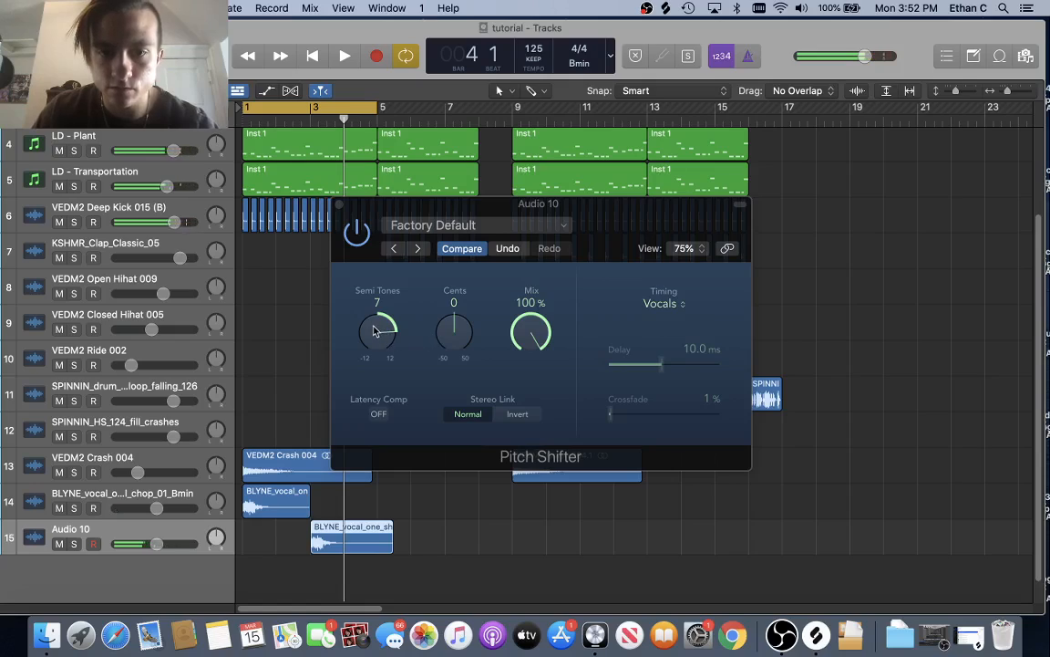
- Try the Audio 10 Pitch Shifter at 5, 4 and 3 semitones, auditioning the vocal in the mix
{"action": "left_click_drag", "start_coordinate": [386, 338], "coordinate": [375, 342]}
{"action": "key", "text": "space"}
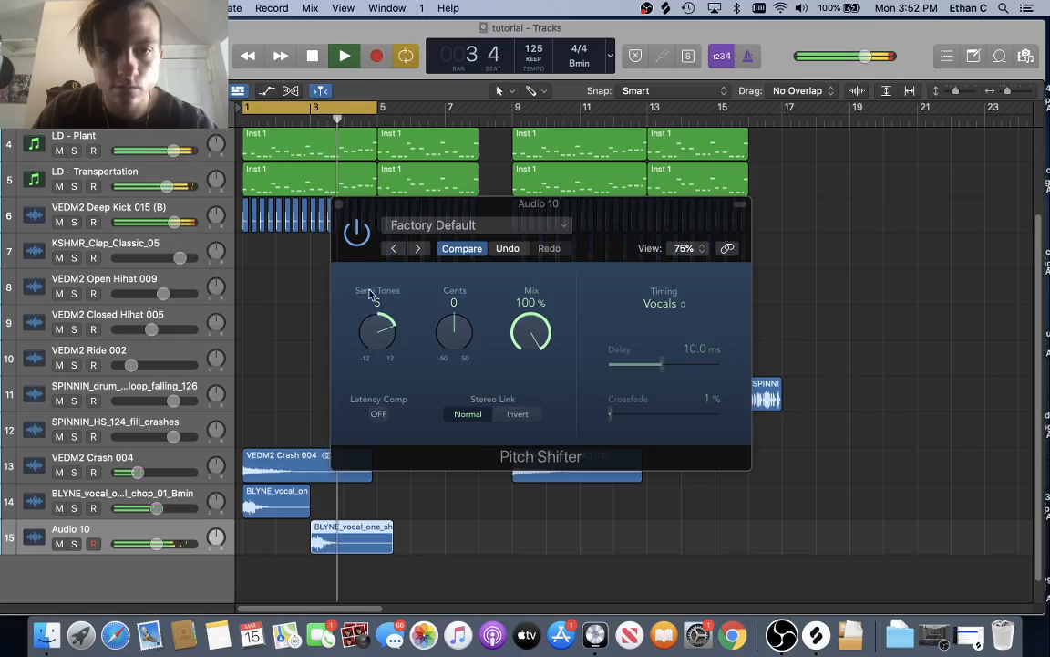
{"action": "left_click_drag", "start_coordinate": [376, 327], "coordinate": [372, 345]}
{"action": "key", "text": "space"}
{"action": "key", "text": "space"}
{"action": "key", "text": "space"}
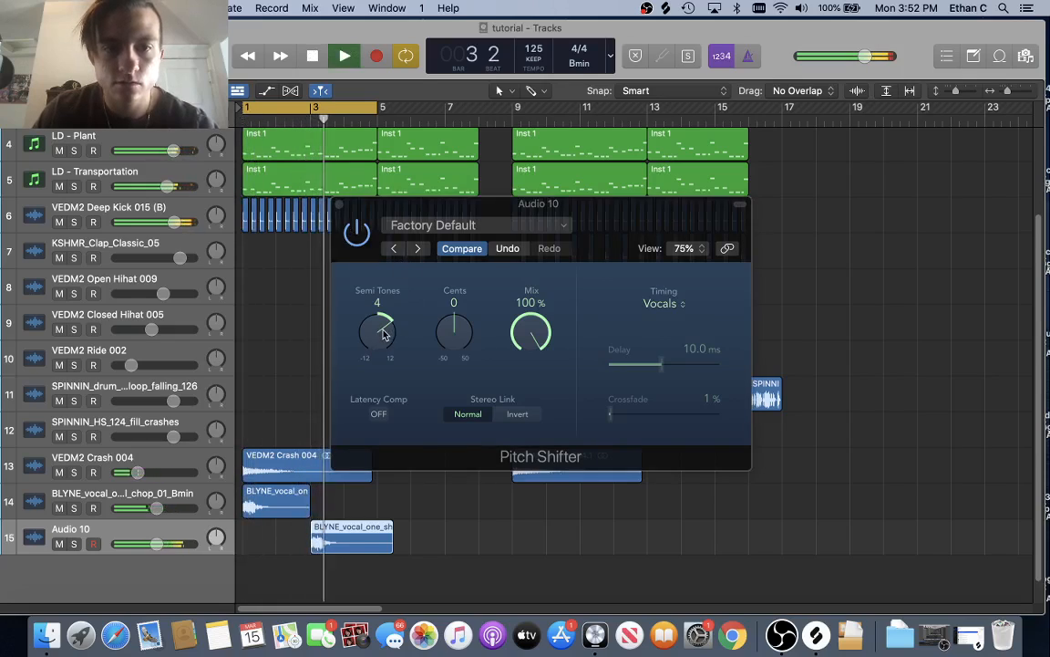
{"action": "left_click_drag", "start_coordinate": [384, 329], "coordinate": [378, 334]}
{"action": "key", "text": "space"}
{"action": "key", "text": "space"}
{"action": "left_click", "coordinate": [297, 119]}
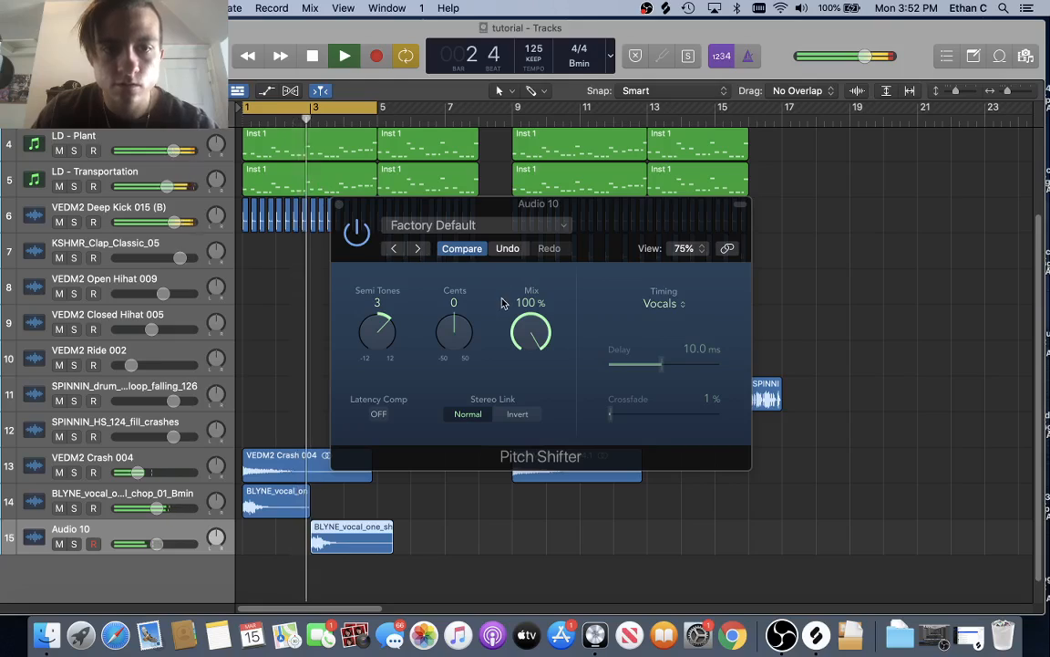
- Audition the Audio 10 Pitch Shifter at -5 semitones, settle on -12 and close the plug-in
{"action": "left_click_drag", "start_coordinate": [386, 334], "coordinate": [368, 375]}
{"action": "key", "text": "space"}
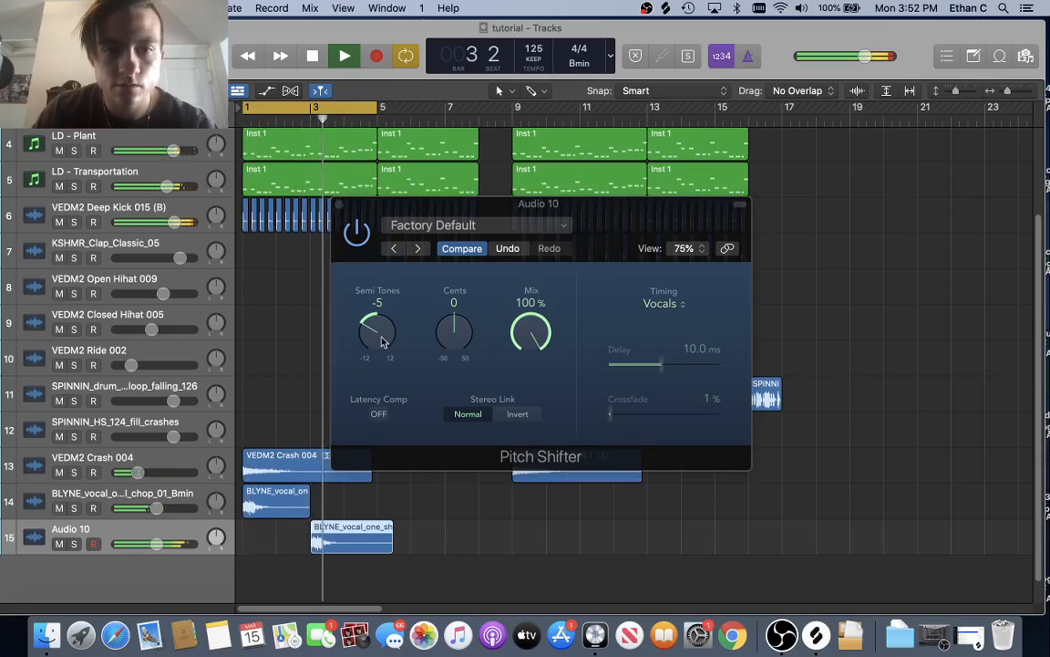
{"action": "left_click_drag", "start_coordinate": [380, 334], "coordinate": [375, 429]}
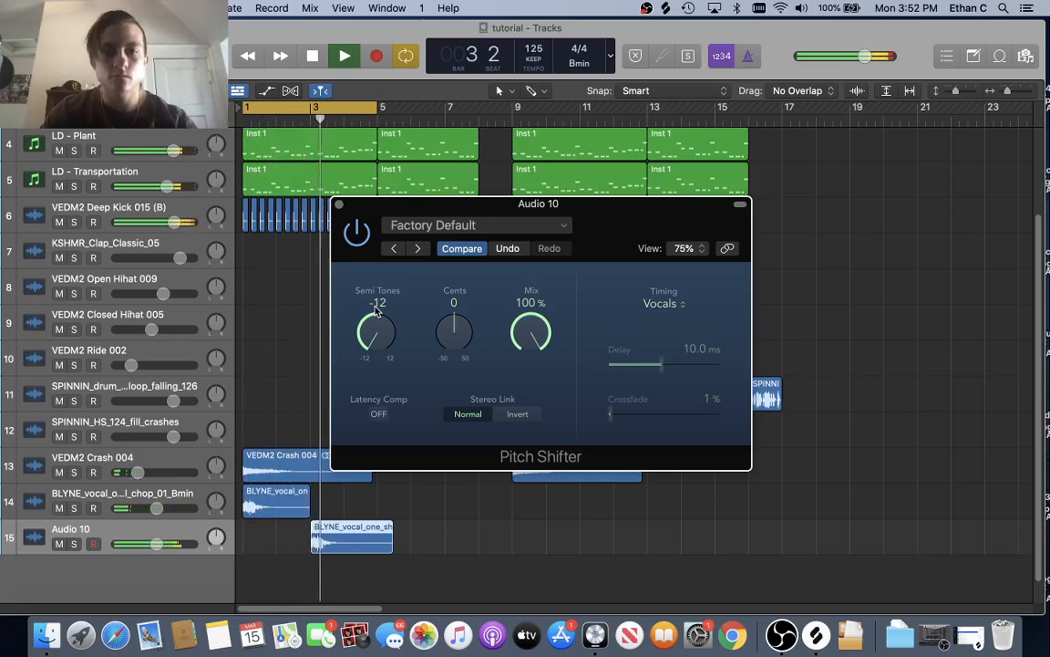
{"action": "key", "text": "space"}
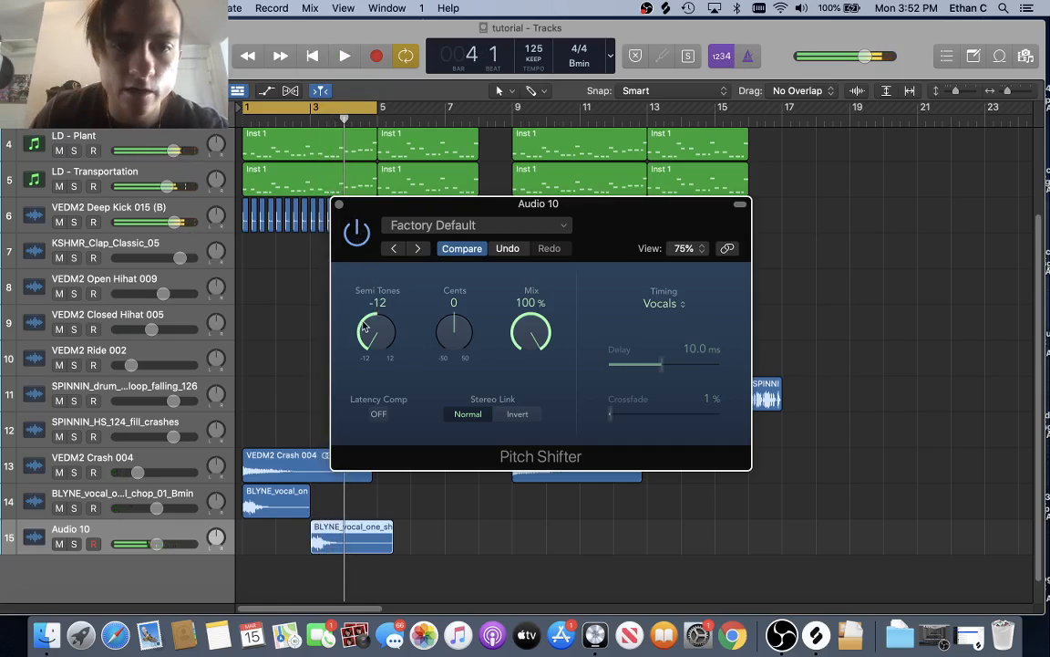
{"action": "left_click", "coordinate": [339, 205]}
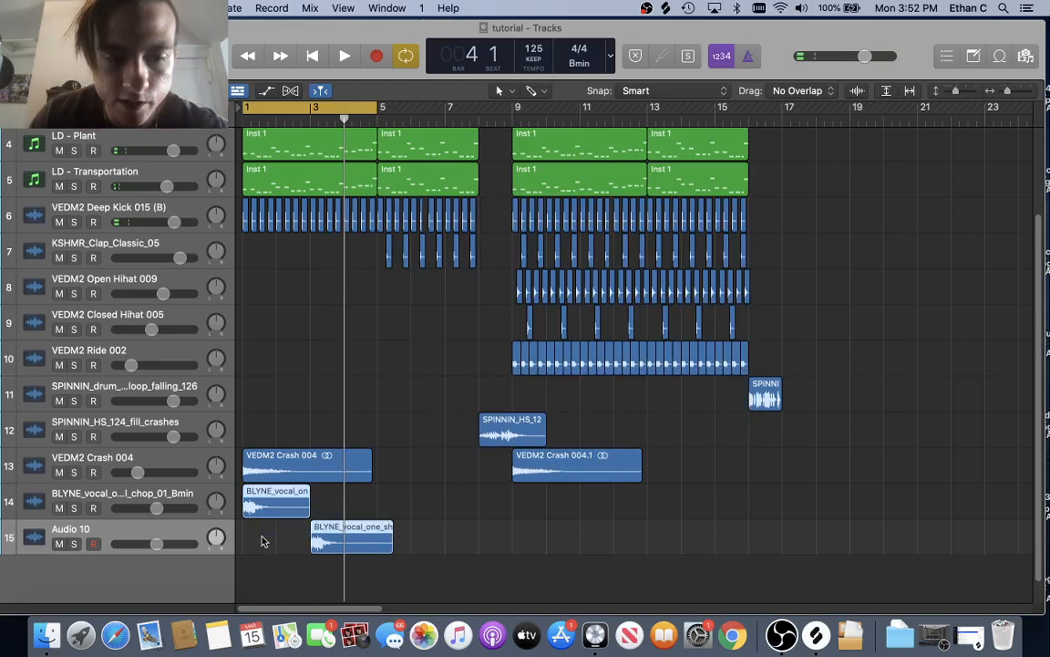
- Repeat the two-region vocal pattern at bar 5, paste all four regions at bar 9 and play from bar 1
{"action": "left_click", "coordinate": [377, 121]}
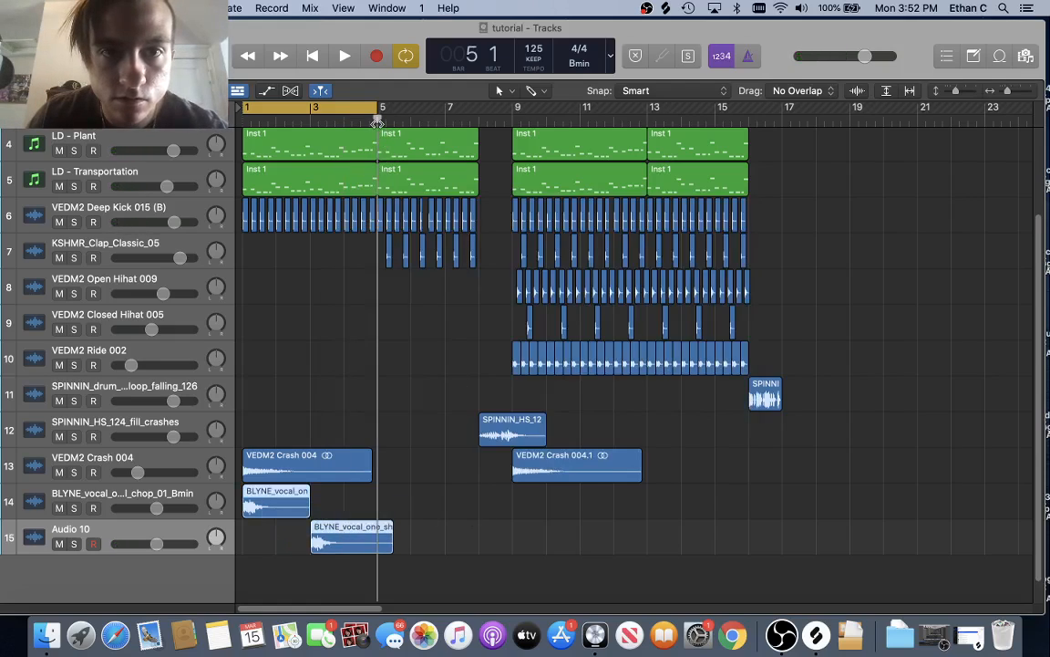
{"action": "key", "text": "super+v"}
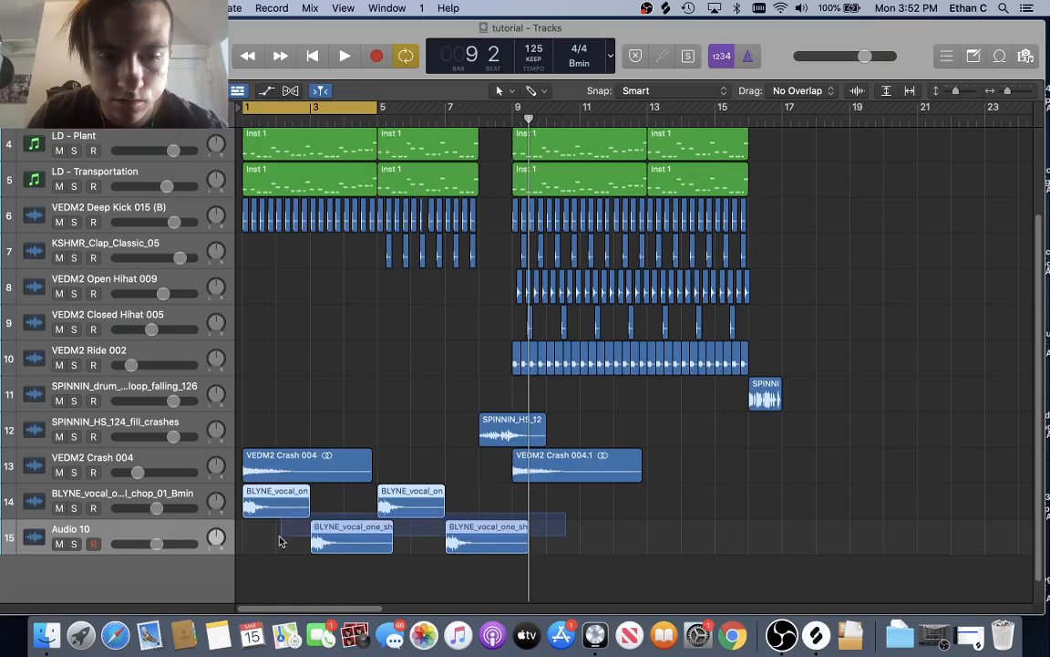
{"action": "left_click", "coordinate": [512, 122]}
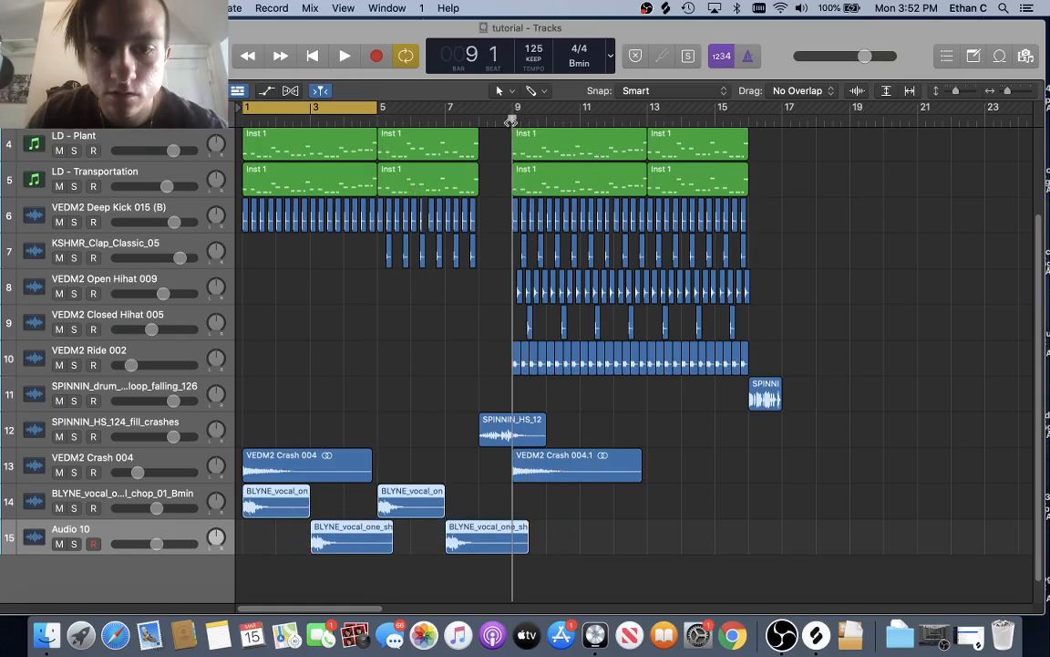
{"action": "key", "text": "super+v"}
{"action": "key", "text": "space"}
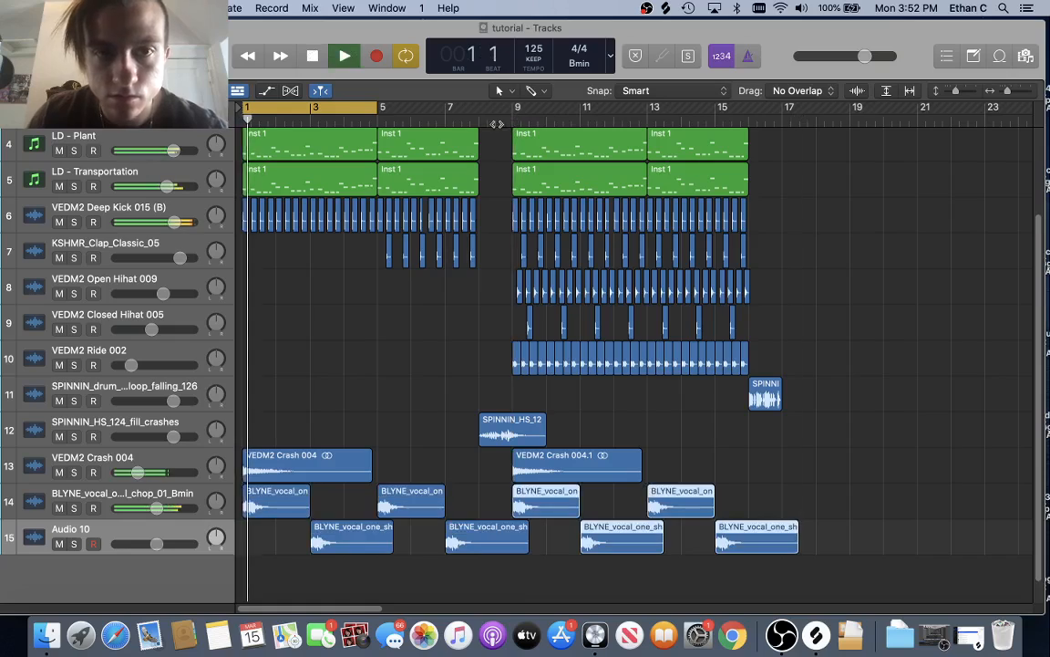
- Turn off cycle playback and play the full arrangement through to bar 17, checking the tracks along the way
{"action": "left_click", "coordinate": [407, 60]}
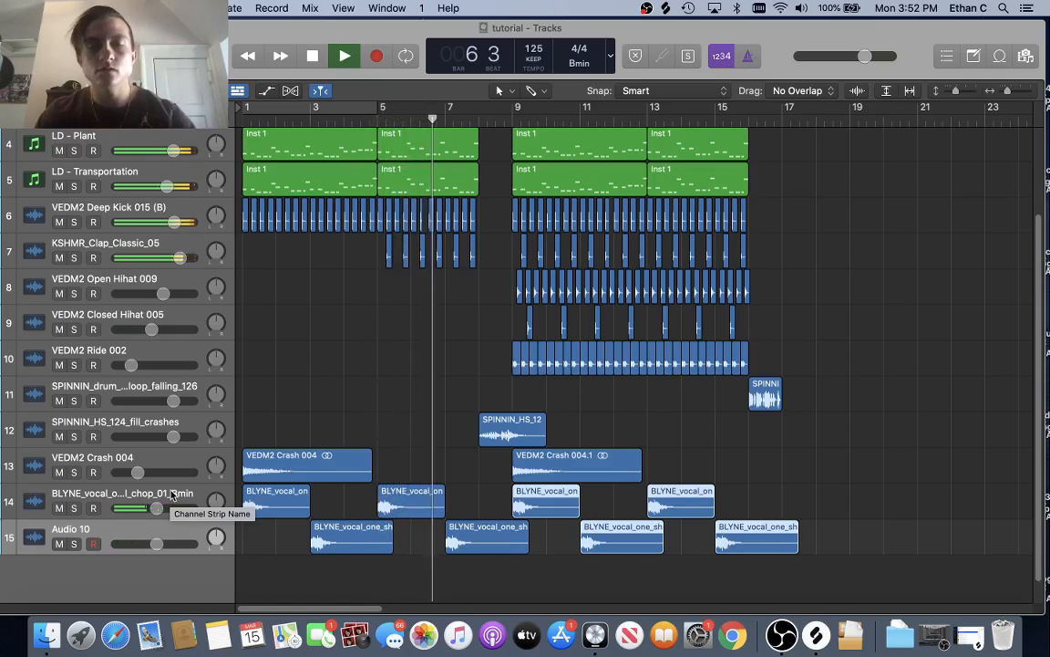
{"action": "scroll", "coordinate": [204, 348], "scroll_direction": "up", "scroll_amount": 5}
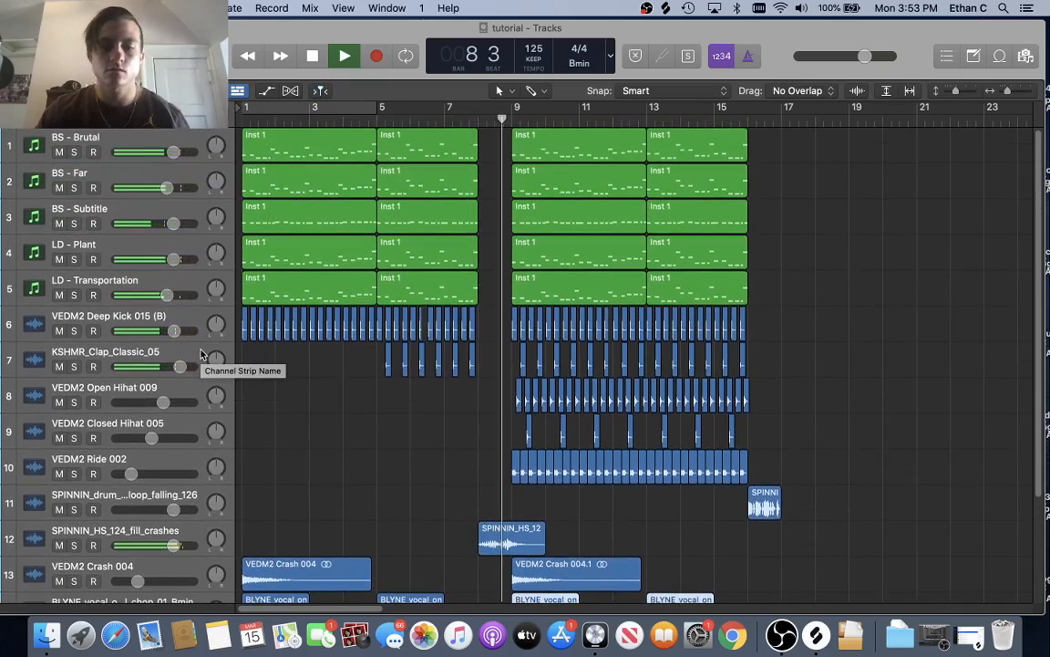
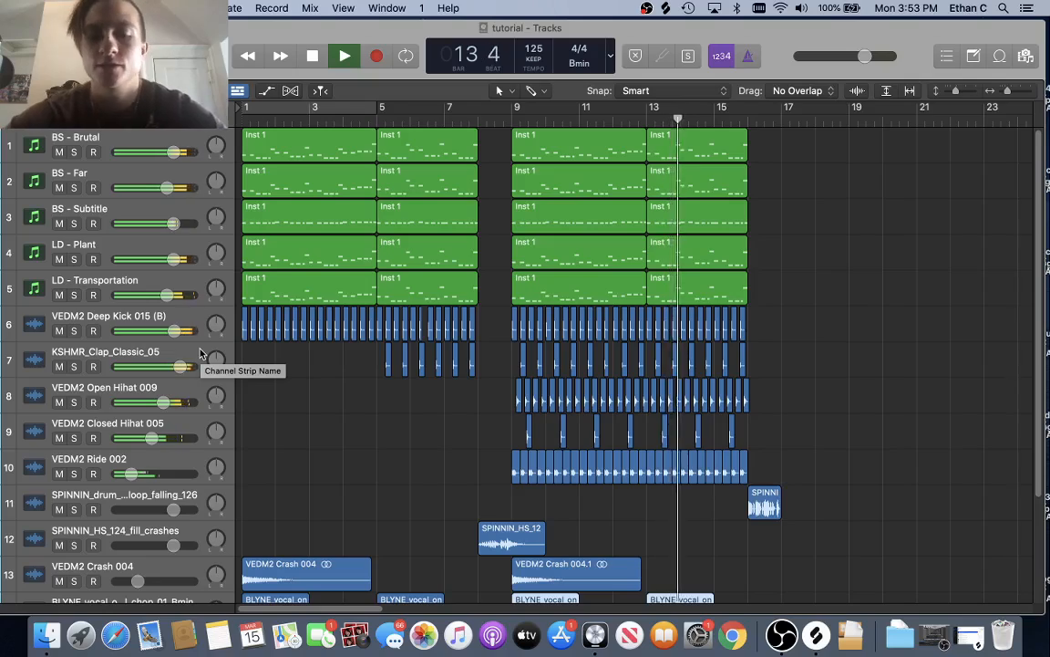
{"action": "scroll", "coordinate": [201, 354], "scroll_direction": "down", "scroll_amount": 5}
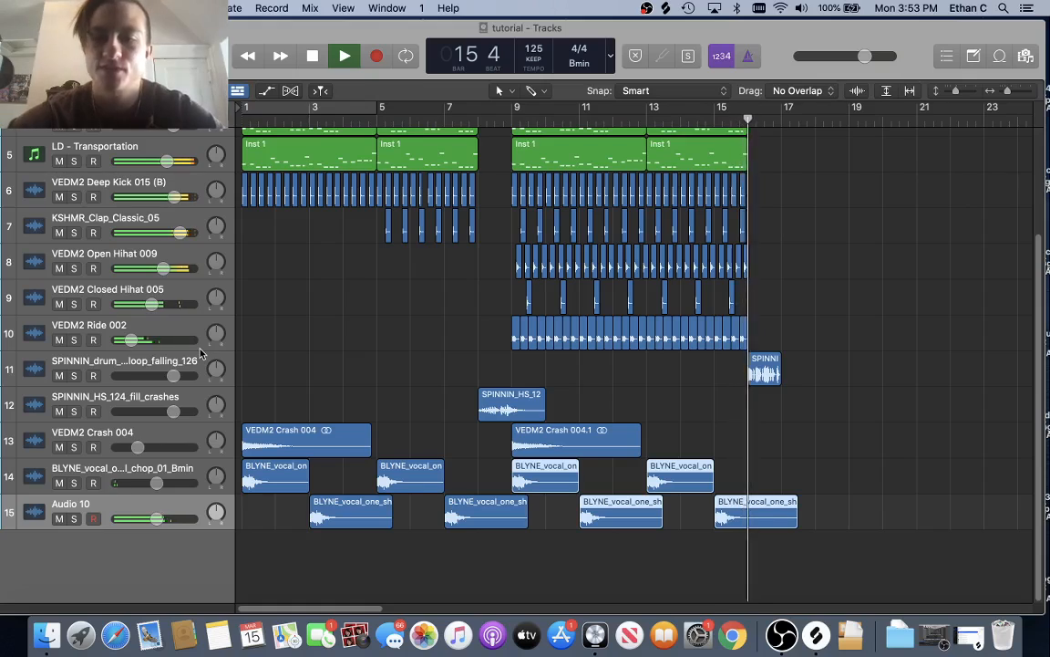
{"action": "scroll", "coordinate": [200, 353], "scroll_direction": "up", "scroll_amount": 5}
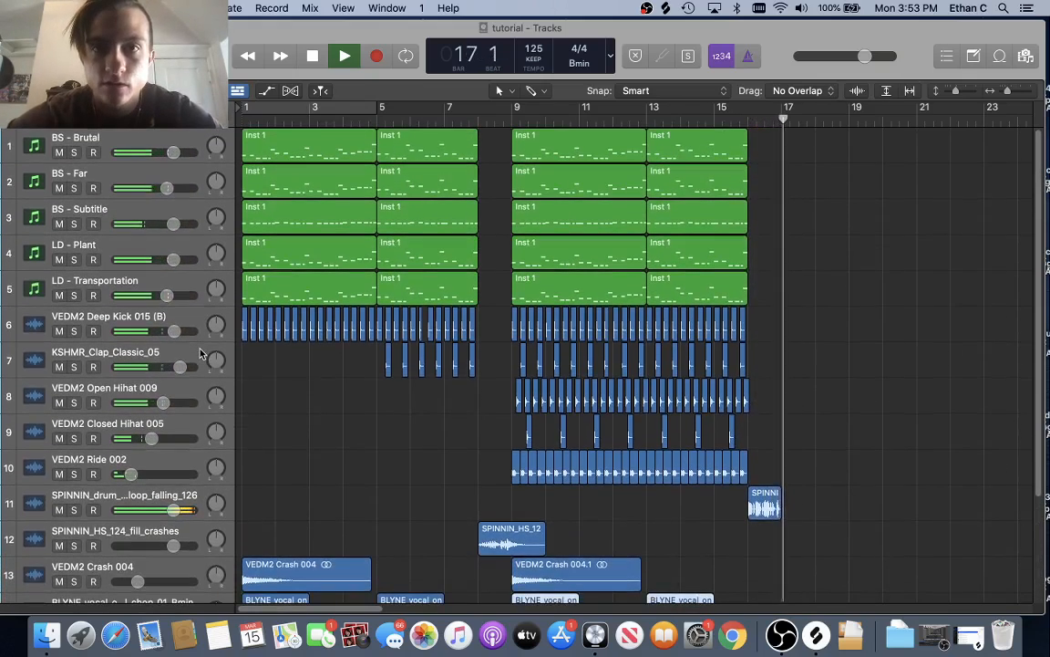
{"action": "key", "text": "space"}
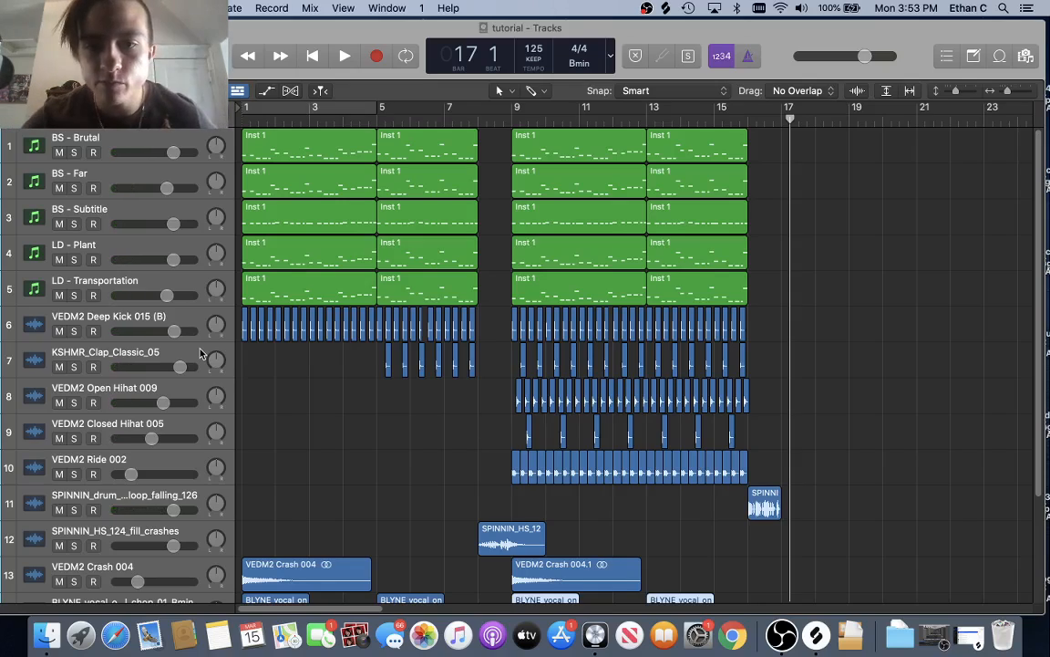
{"action": "scroll", "coordinate": [365, 360], "scroll_direction": "down", "scroll_amount": 4}
{"action": "scroll", "coordinate": [363, 359], "scroll_direction": "up", "scroll_amount": 4}
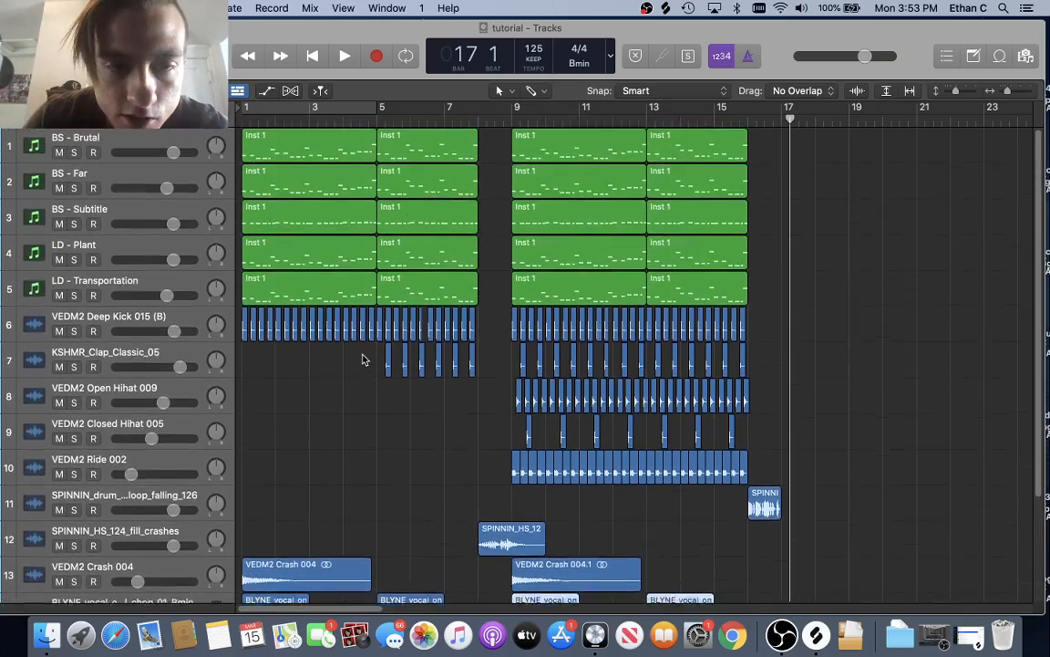
{"action": "left_click", "coordinate": [121, 283]}
{"action": "left_click", "coordinate": [130, 247]}
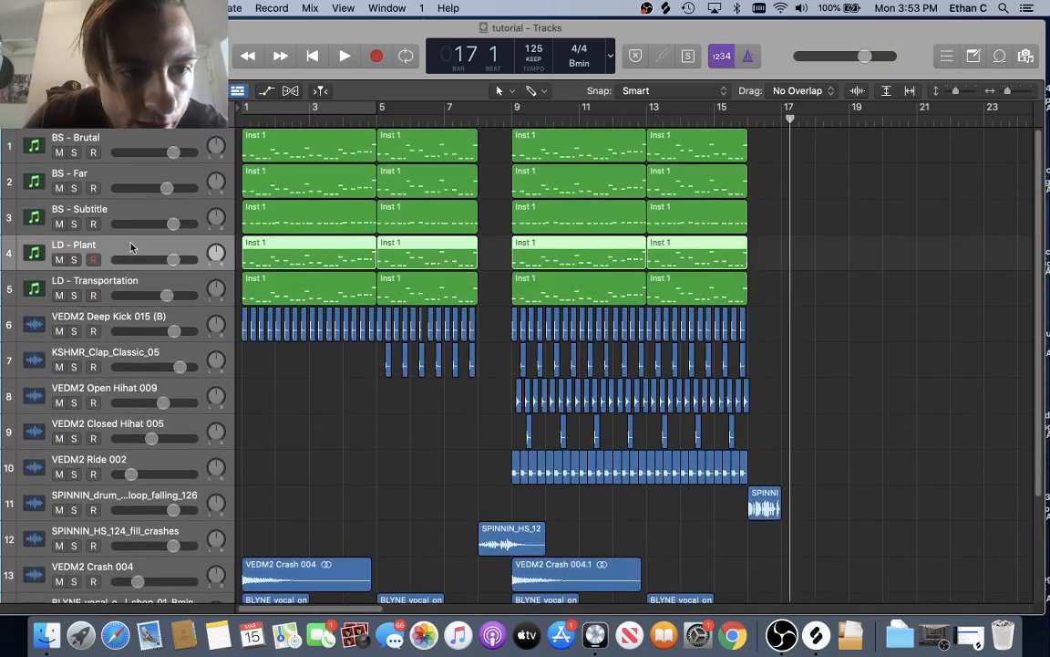
{"action": "scroll", "coordinate": [131, 248], "scroll_direction": "up", "scroll_amount": 5}
{"action": "scroll", "coordinate": [132, 248], "scroll_direction": "down", "scroll_amount": 4}
{"action": "scroll", "coordinate": [130, 248], "scroll_direction": "down", "scroll_amount": 2}
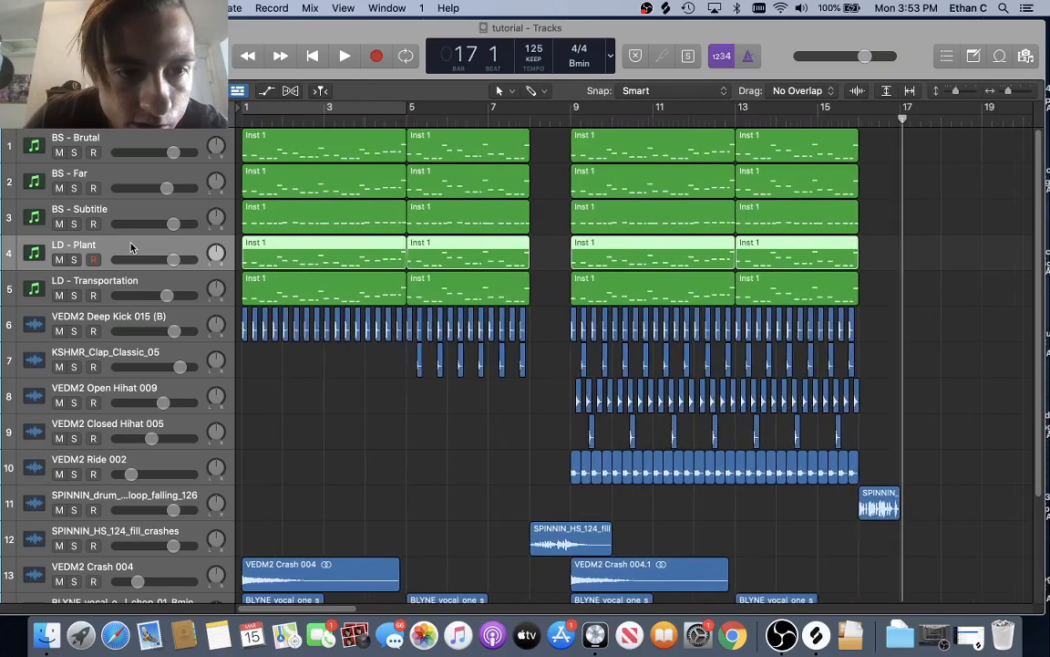
{"action": "left_click", "coordinate": [118, 292]}
{"action": "left_click", "coordinate": [121, 249]}
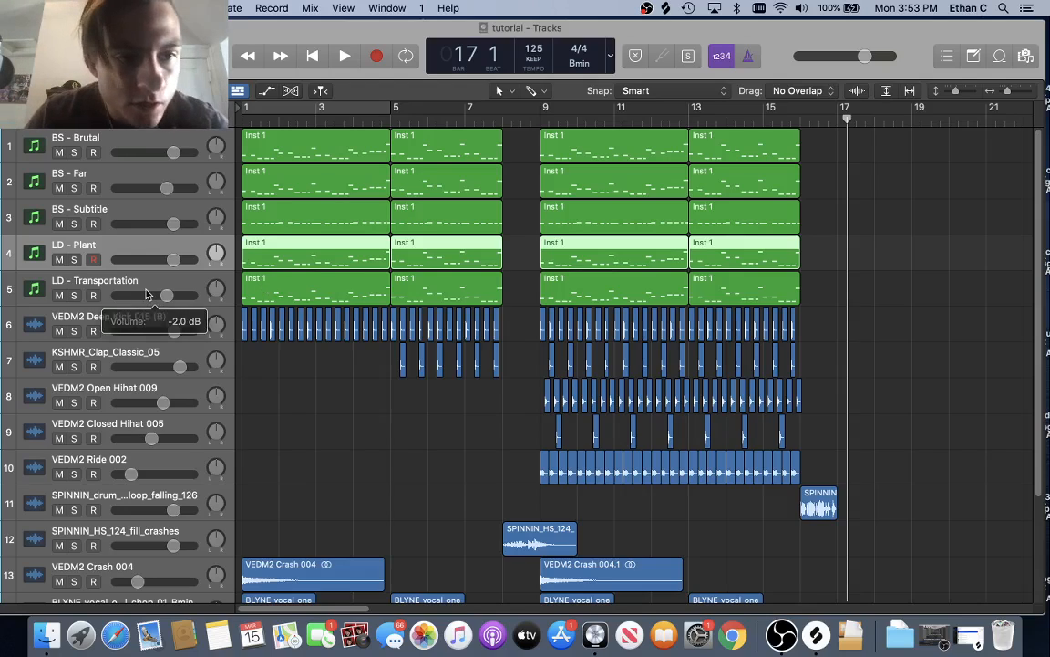
- Solo the LD - Transportation track and play it from bar 1
{"action": "left_click", "coordinate": [140, 284]}
{"action": "key", "text": "x"}
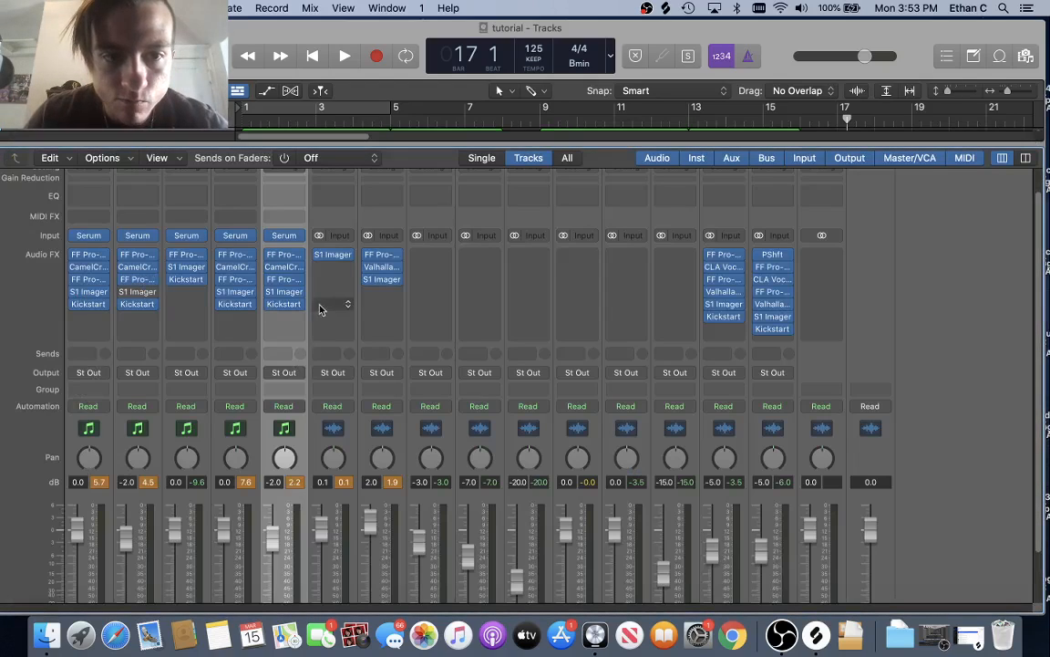
{"action": "key", "text": "x"}
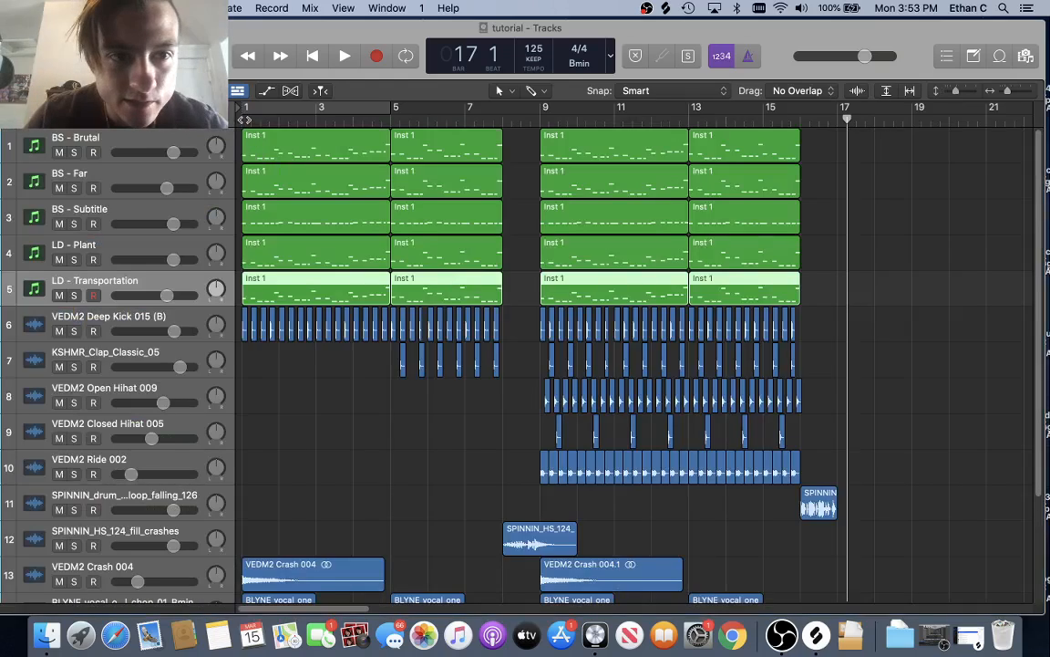
{"action": "key", "text": "Return"}
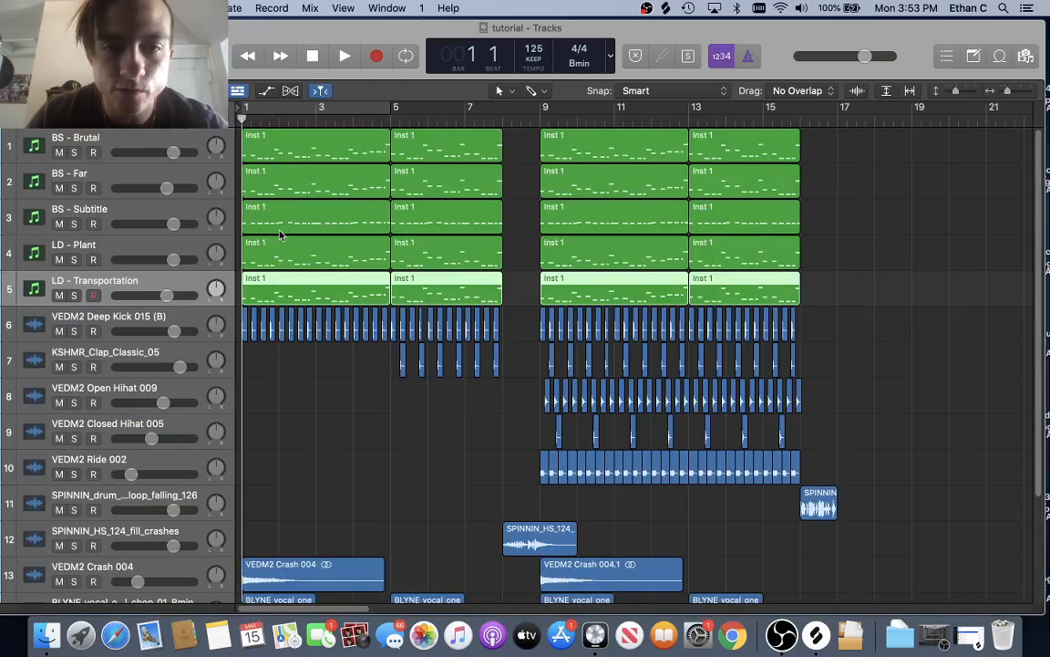
{"action": "key", "text": "x"}
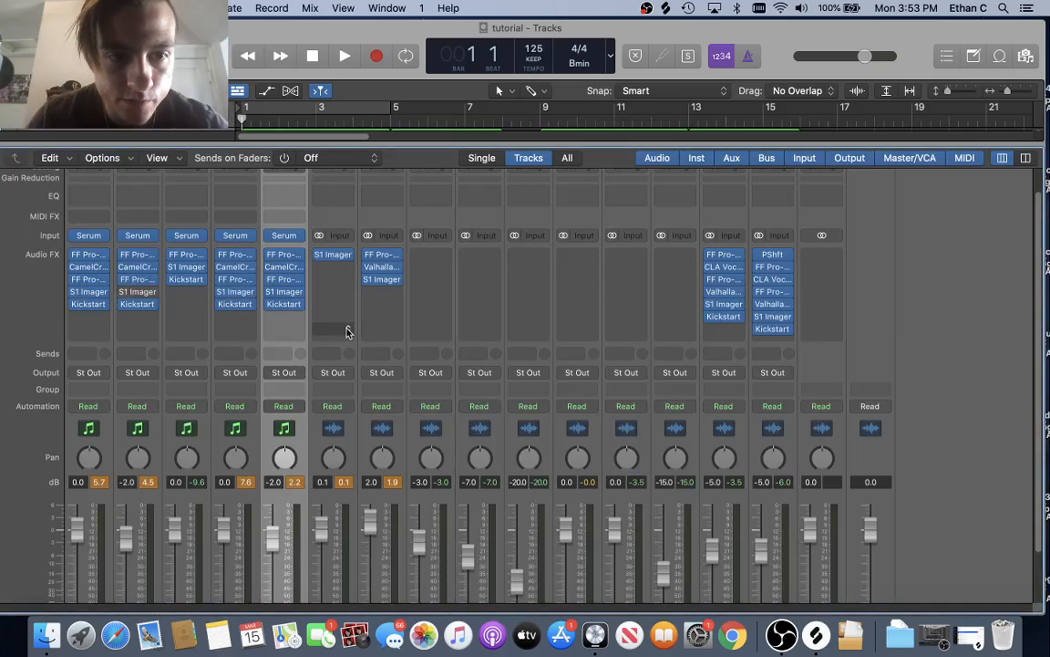
{"action": "key", "text": "x"}
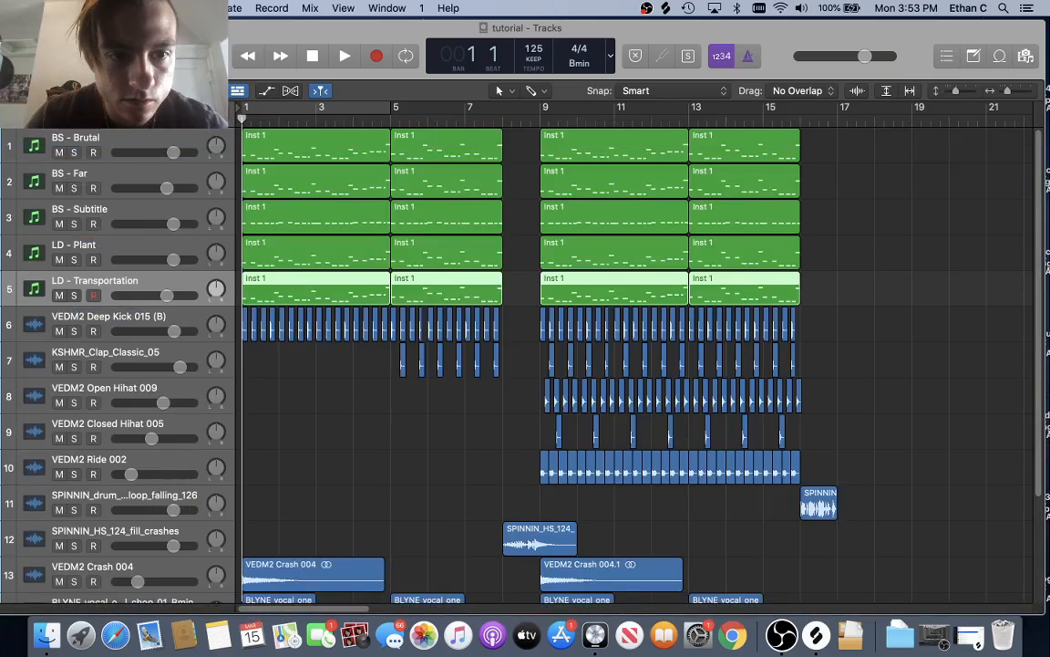
{"action": "left_click", "coordinate": [73, 295]}
{"action": "key", "text": "space"}
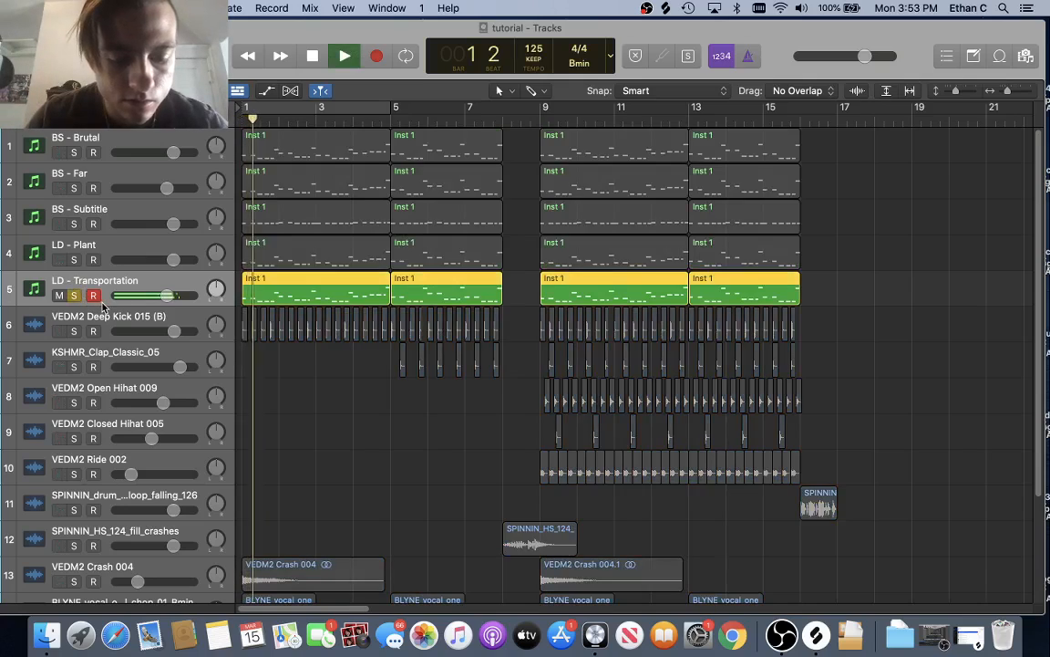
- Move Kickstart and S1 Imager further down the LD - Transportation effects chain, leaving free slots after the second FF Pro-Q 3
{"action": "key", "text": "x"}
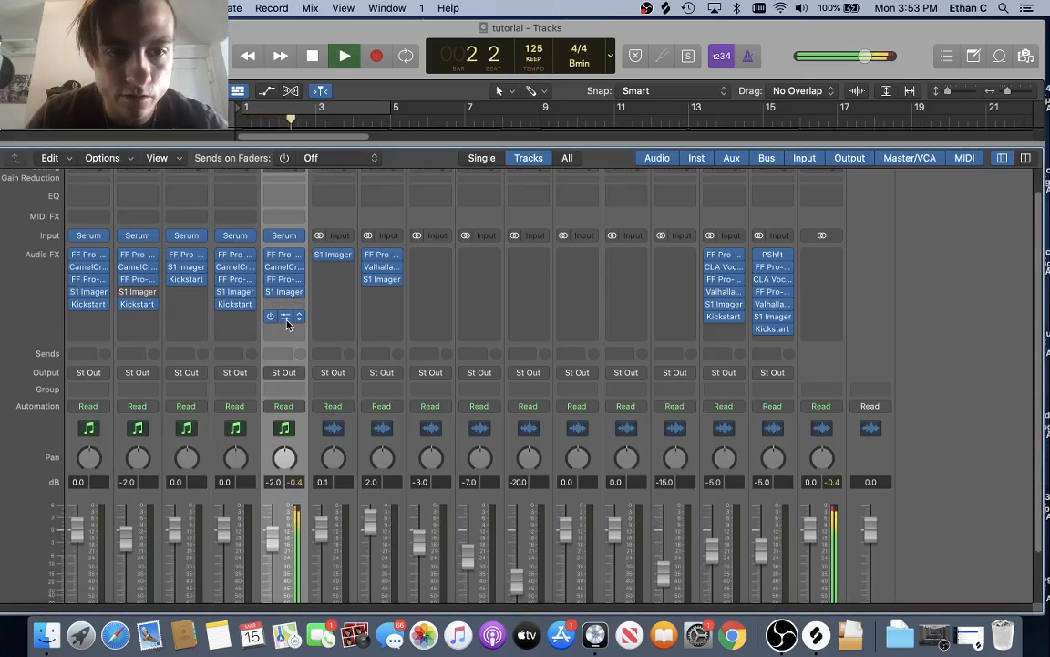
{"action": "left_click_drag", "start_coordinate": [285, 332], "coordinate": [284, 331]}
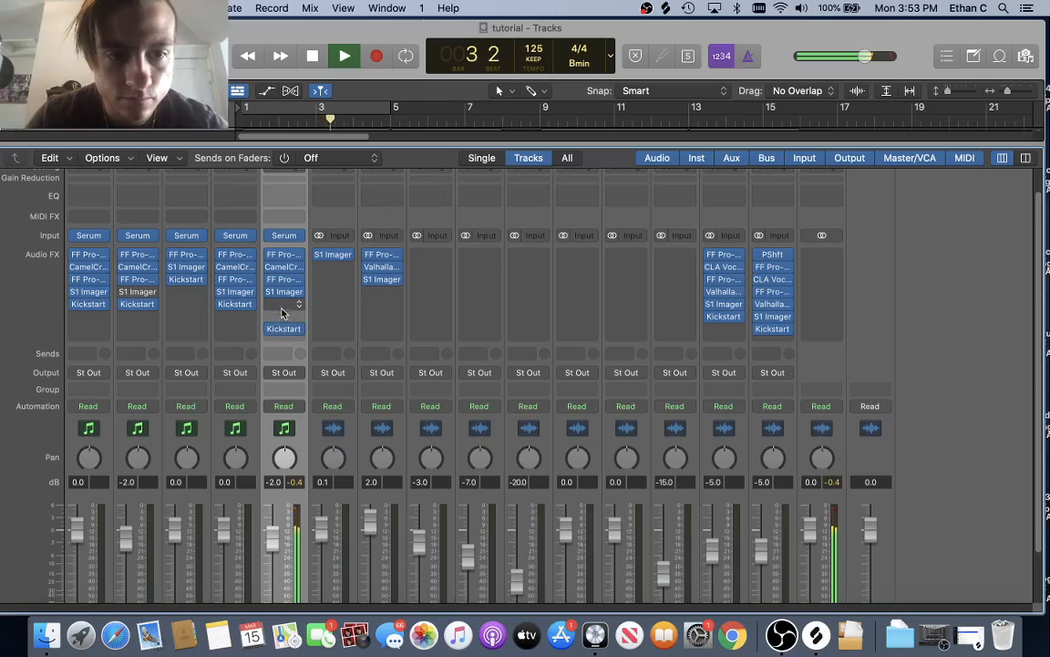
{"action": "left_click", "coordinate": [284, 308]}
{"action": "left_click", "coordinate": [233, 307]}
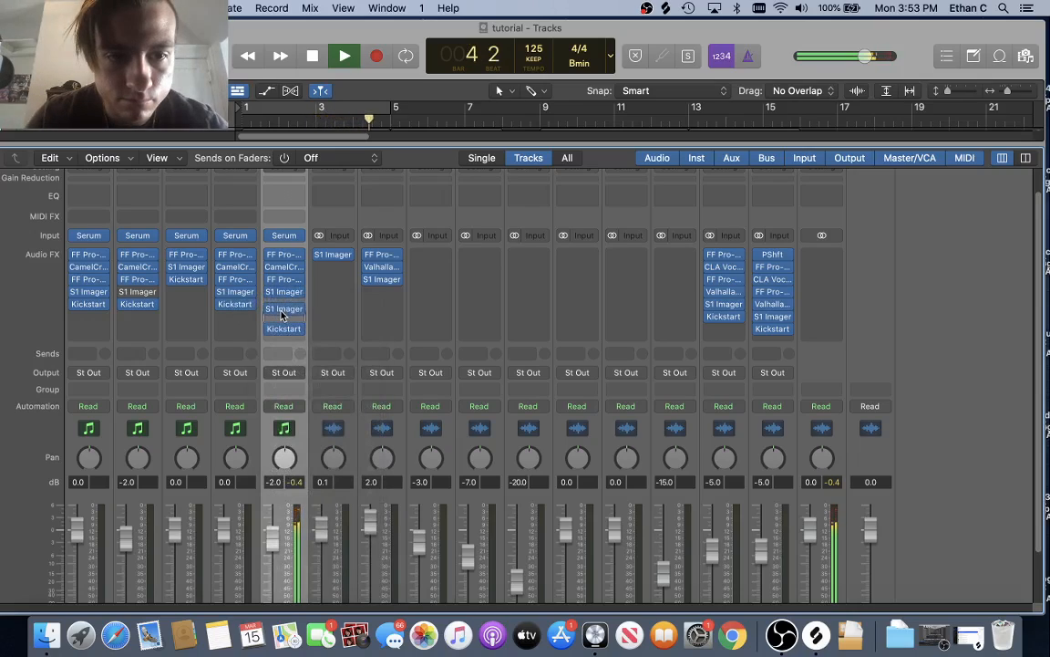
- Insert the Xfer Records OTT compressor above S1 Imager on LD - Transportation and set its Depth to 30 %
{"action": "left_click", "coordinate": [281, 291]}
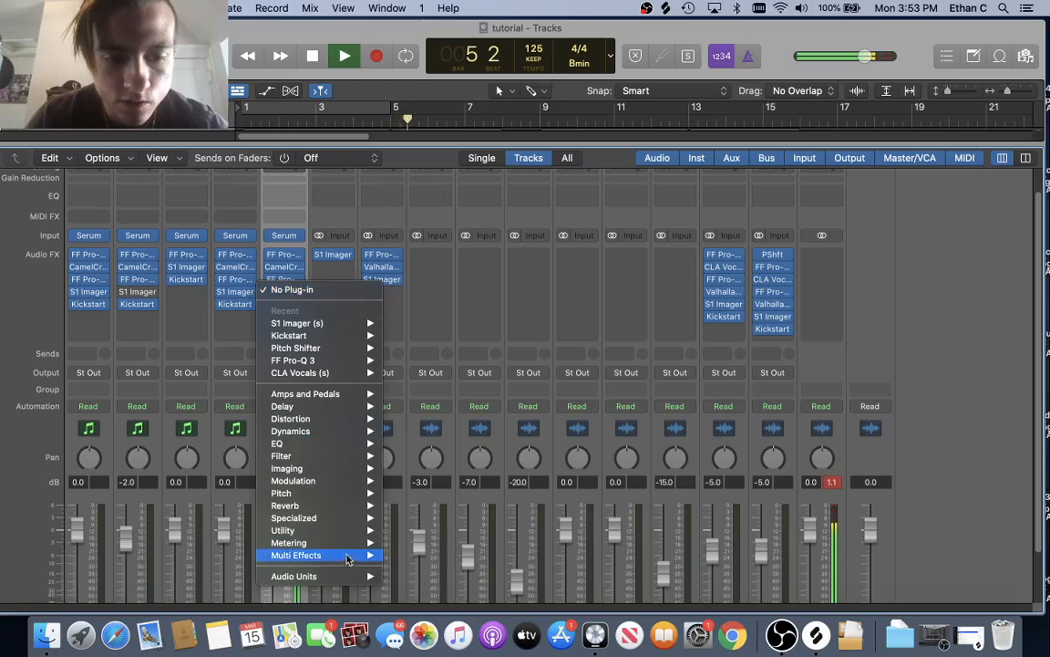
{"action": "mouse_move", "coordinate": [346, 576]}
{"action": "mouse_move", "coordinate": [456, 602]}
{"action": "mouse_move", "coordinate": [547, 602]}
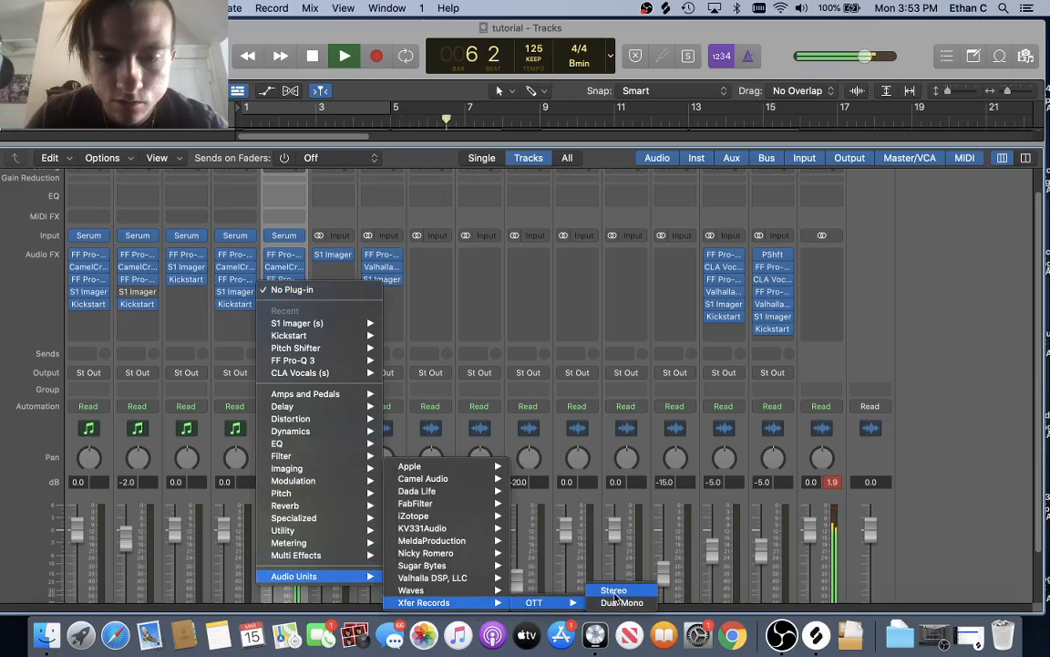
{"action": "left_click", "coordinate": [620, 602]}
{"action": "left_click_drag", "start_coordinate": [354, 399], "coordinate": [349, 452]}
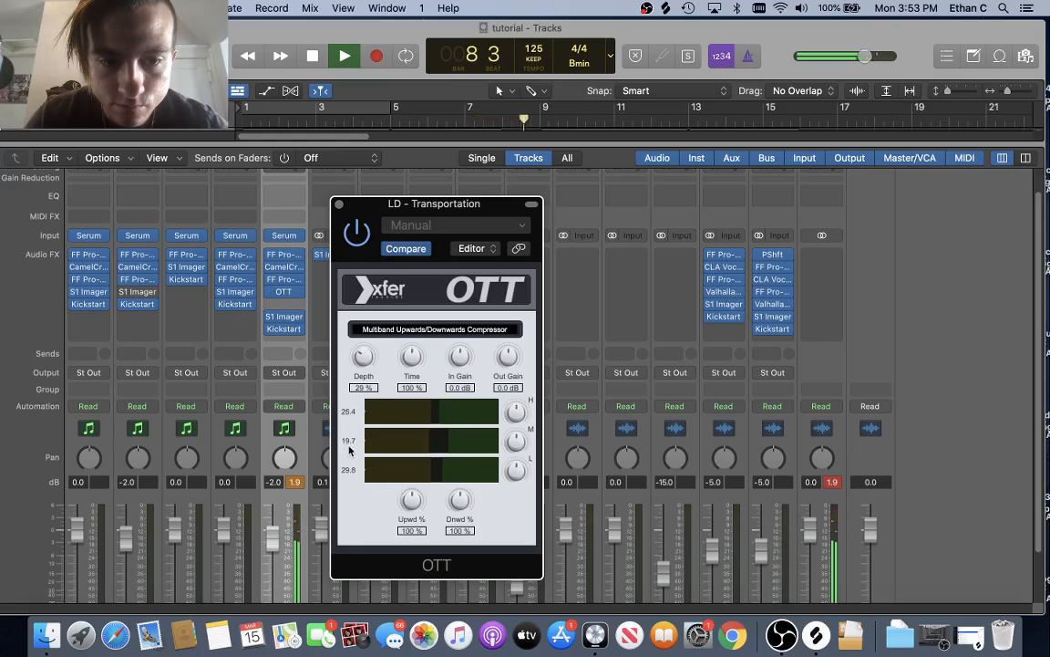
{"action": "key", "text": "space"}
{"action": "left_click_drag", "start_coordinate": [364, 357], "coordinate": [363, 357]}
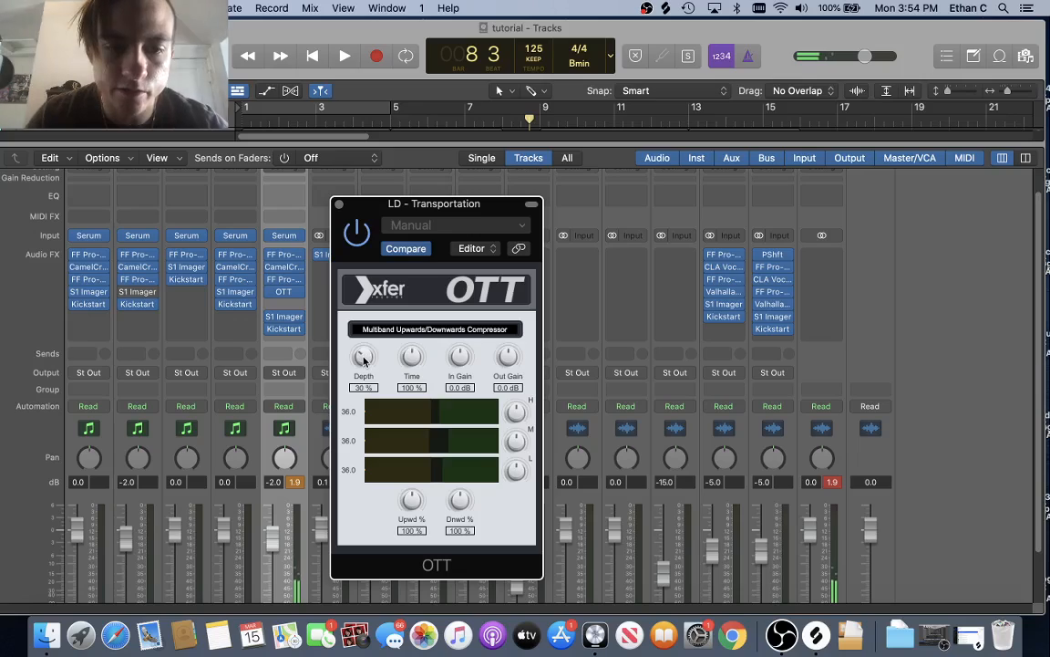
- Cycle bars 1 to 5 and compare the soloed lead with OTT bypassed and active
{"action": "left_click_drag", "start_coordinate": [431, 210], "coordinate": [395, 150]}
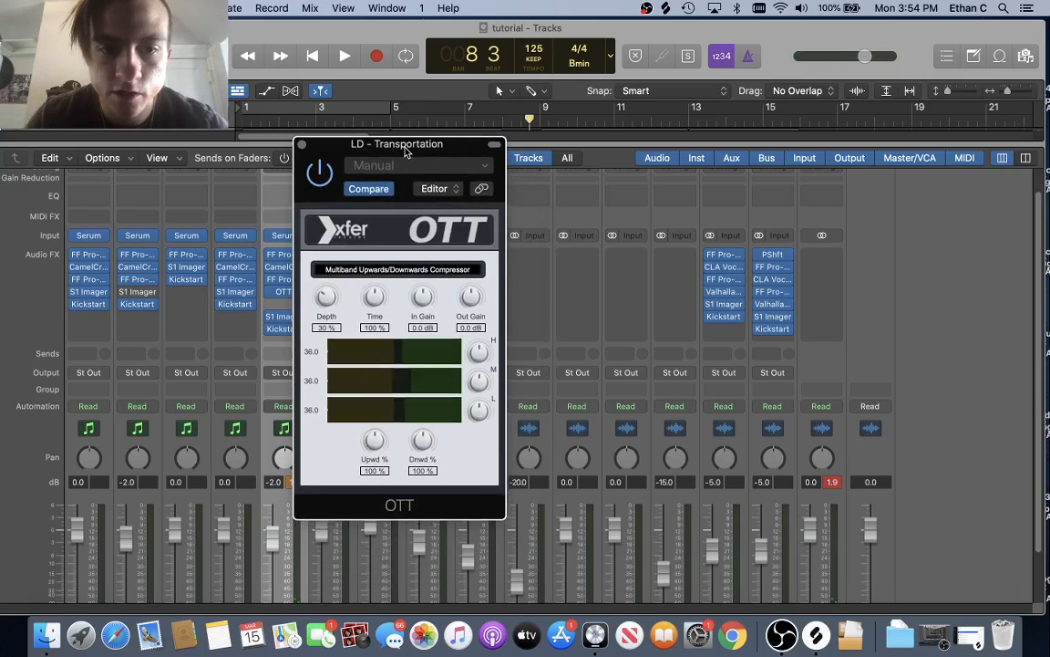
{"action": "key", "text": "c"}
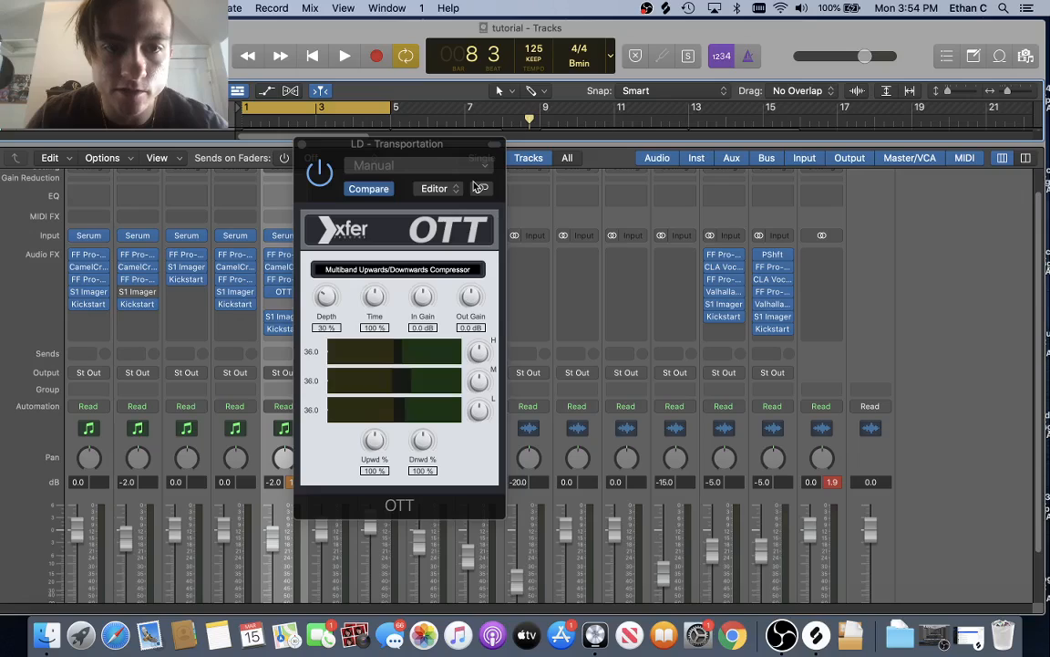
{"action": "key", "text": "space"}
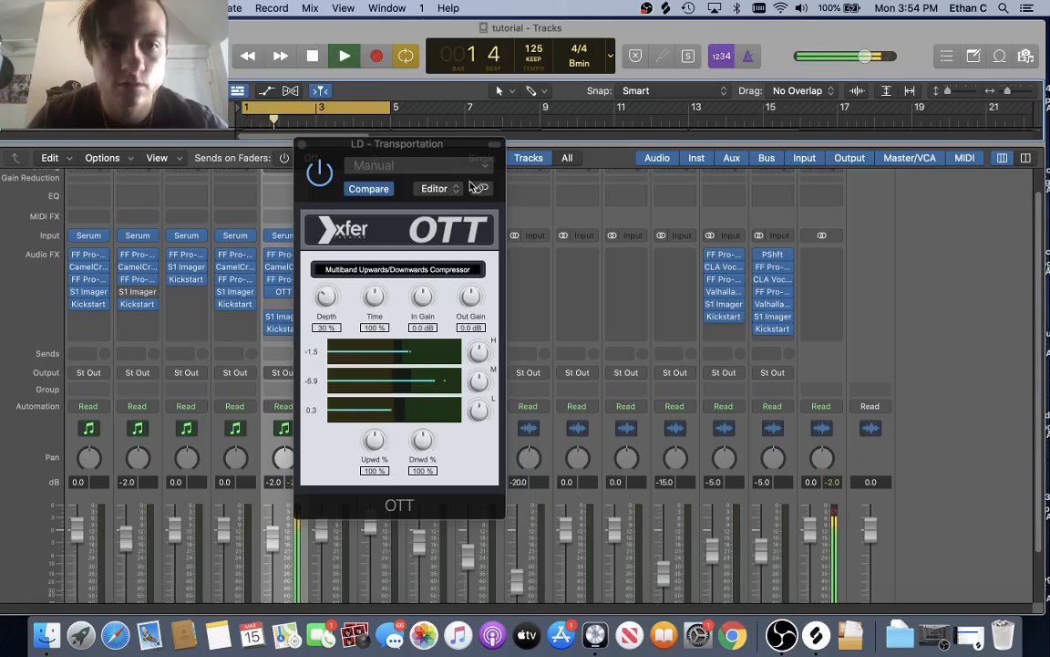
{"action": "left_click", "coordinate": [319, 178]}
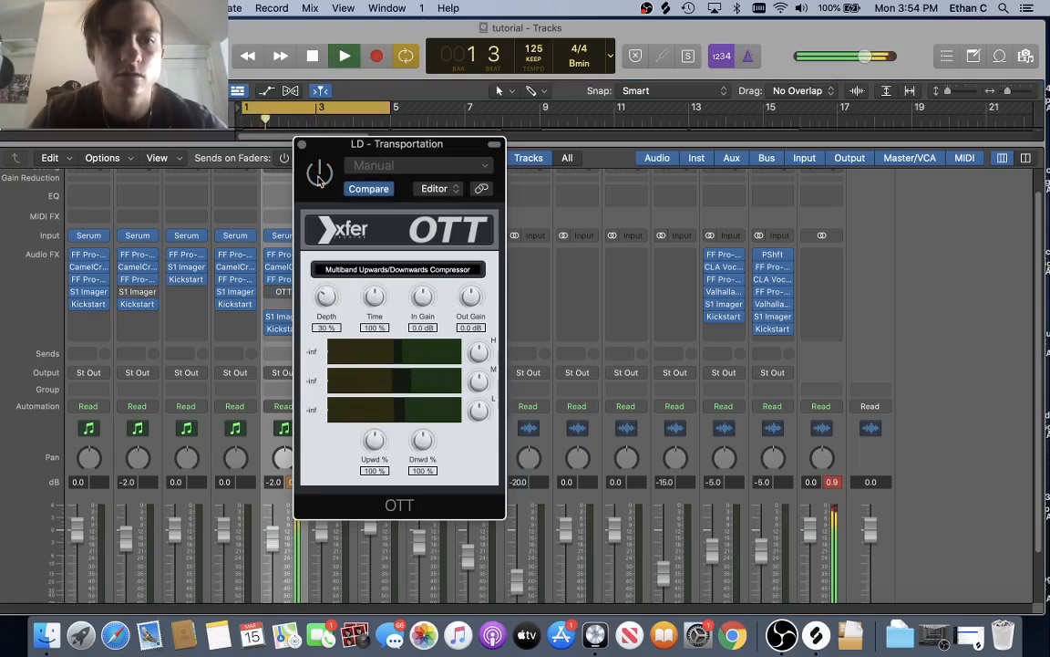
{"action": "left_click", "coordinate": [319, 176]}
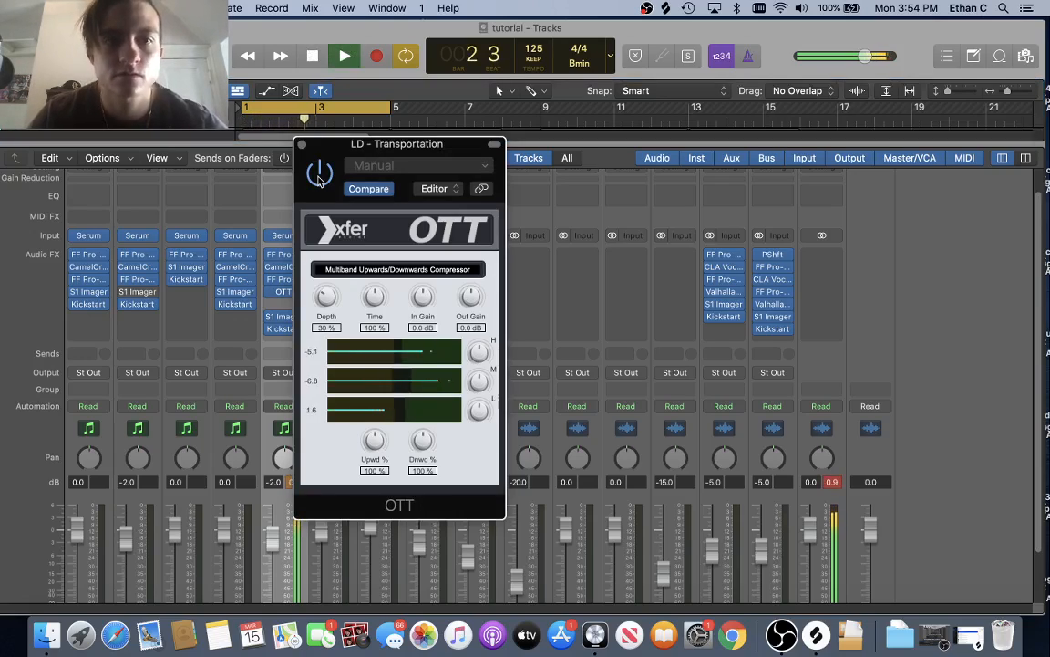
- Audition the OTT Depth at 65 %, settle on 20 % and close the plug-in
{"action": "left_click_drag", "start_coordinate": [336, 300], "coordinate": [351, 264]}
{"action": "key", "text": "space"}
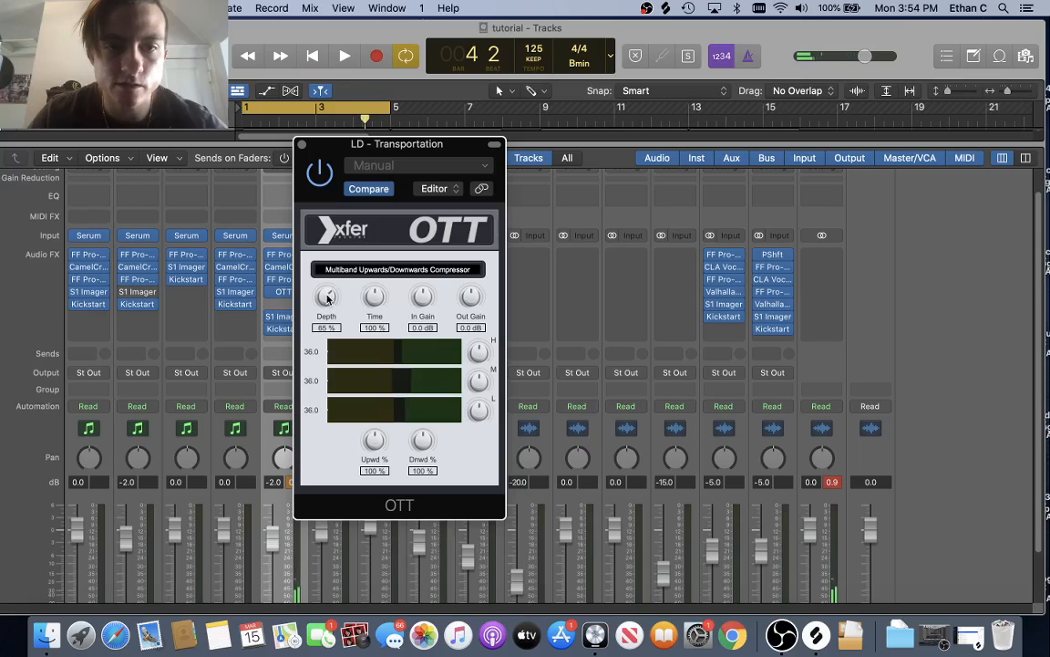
{"action": "key", "text": "space"}
{"action": "left_click_drag", "start_coordinate": [328, 297], "coordinate": [310, 352]}
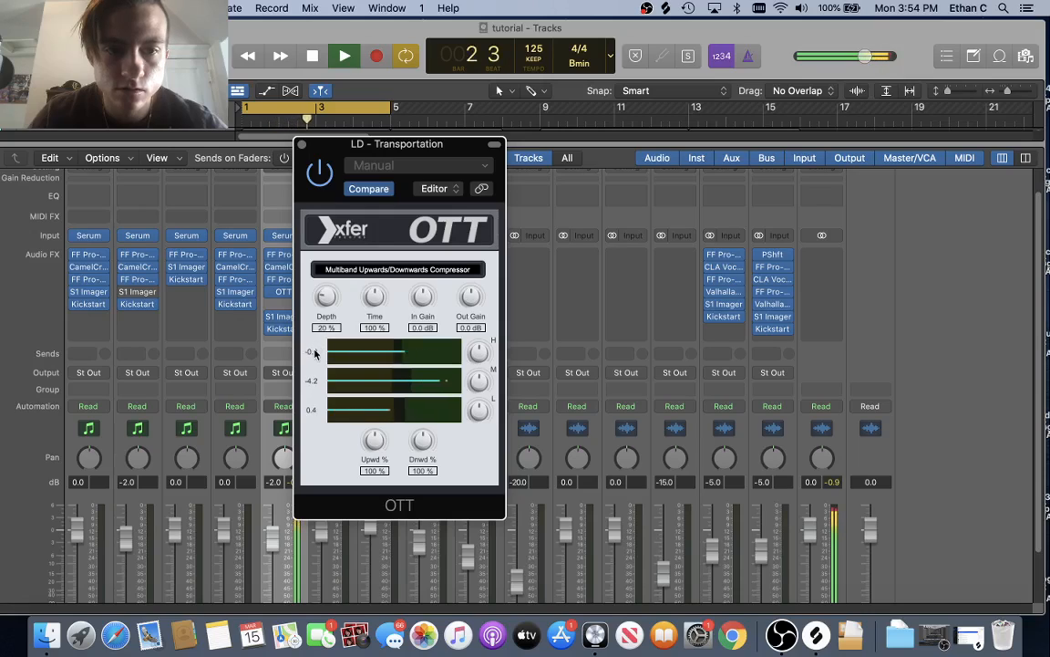
{"action": "key", "text": "space"}
{"action": "left_click", "coordinate": [302, 144]}
- Insert FF Pro-Q 3 after OTT on LD - Transportation, load the low cut preset and close the equalizer
{"action": "left_click", "coordinate": [291, 292]}
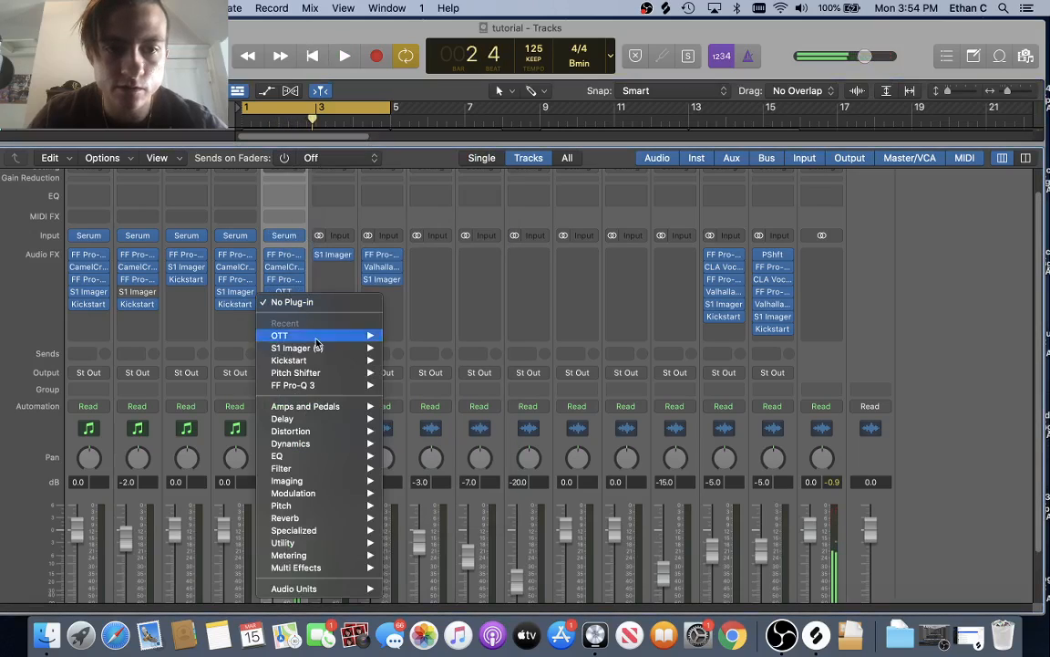
{"action": "left_click", "coordinate": [406, 385]}
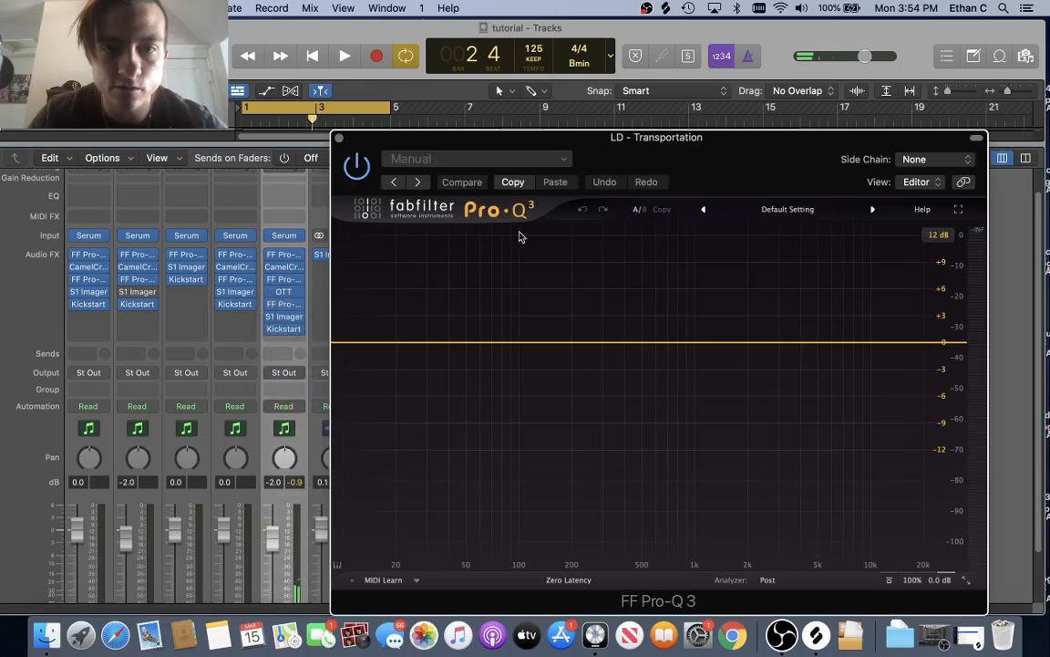
{"action": "left_click", "coordinate": [457, 164]}
{"action": "left_click", "coordinate": [411, 441]}
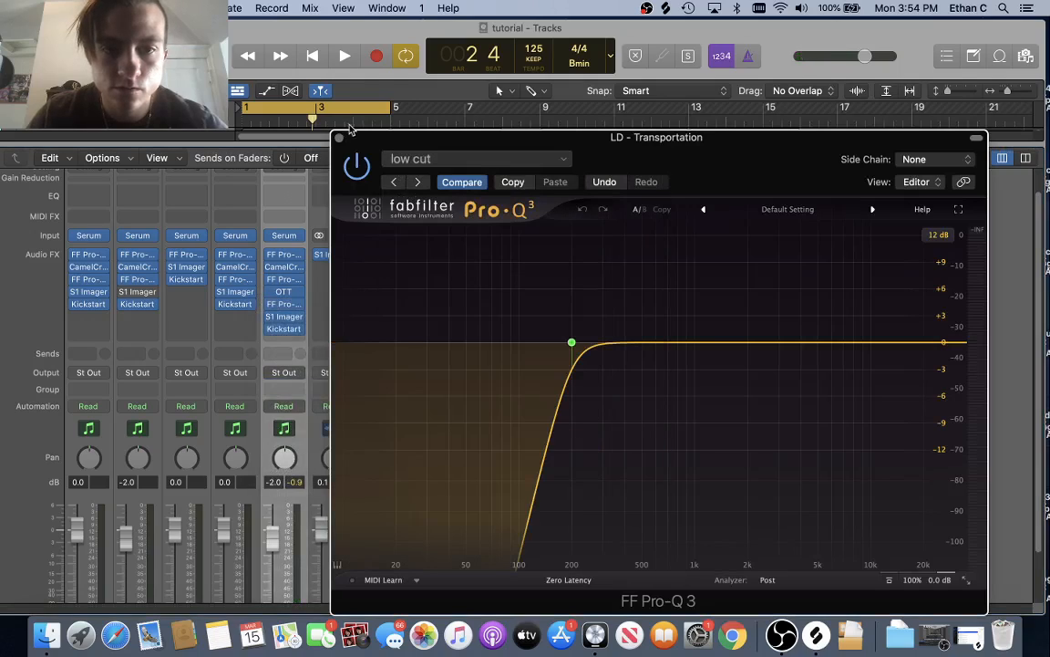
{"action": "left_click", "coordinate": [340, 139]}
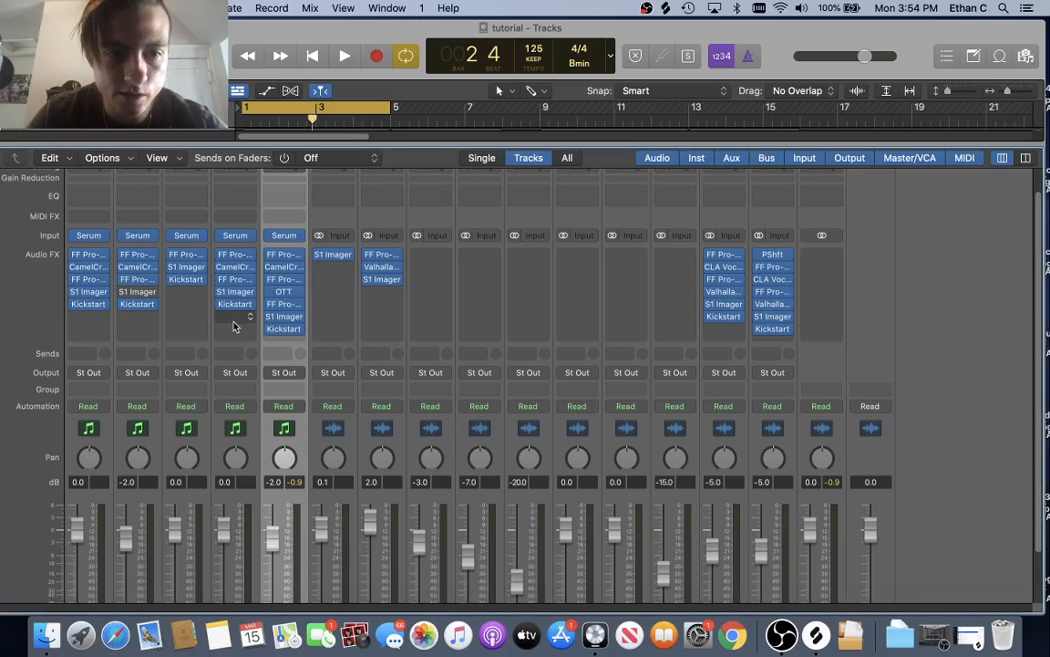
- Insert OTT above S1 Imager on LD - Plant, set its Depth to 34 %, and close the plug-in and the mixer
{"action": "mouse_move", "coordinate": [233, 308]}
{"action": "left_mouse_down"}
{"action": "mouse_move", "coordinate": [234, 328]}
{"action": "mouse_move", "coordinate": [235, 305]}
{"action": "left_mouse_up"}
{"action": "left_click", "coordinate": [234, 291]}
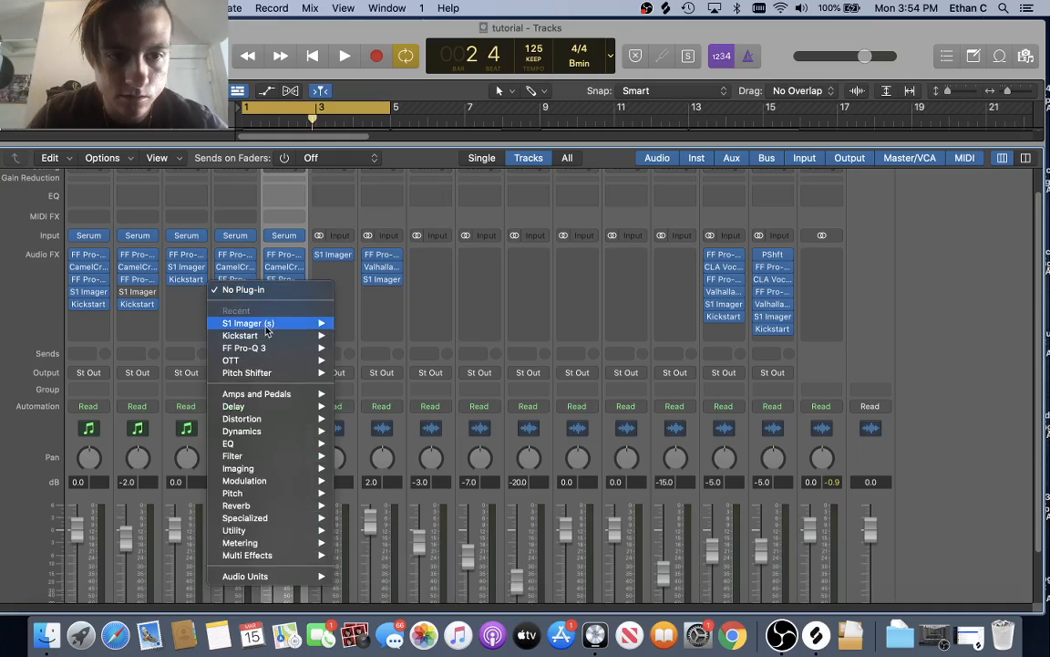
{"action": "mouse_move", "coordinate": [274, 360]}
{"action": "left_click", "coordinate": [360, 360]}
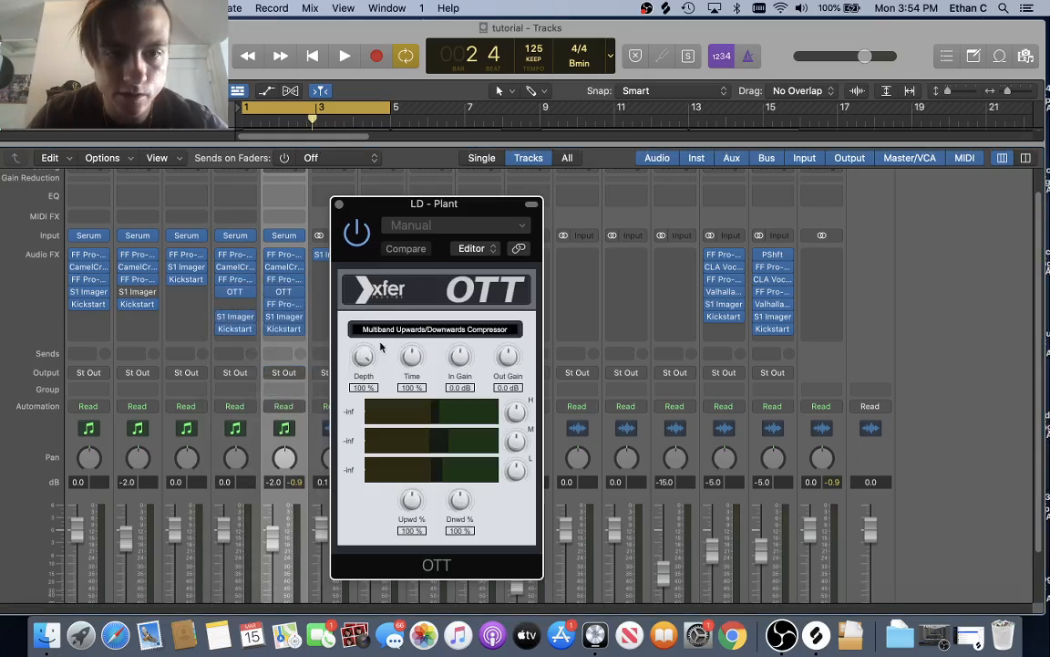
{"action": "left_click_drag", "start_coordinate": [363, 357], "coordinate": [339, 426]}
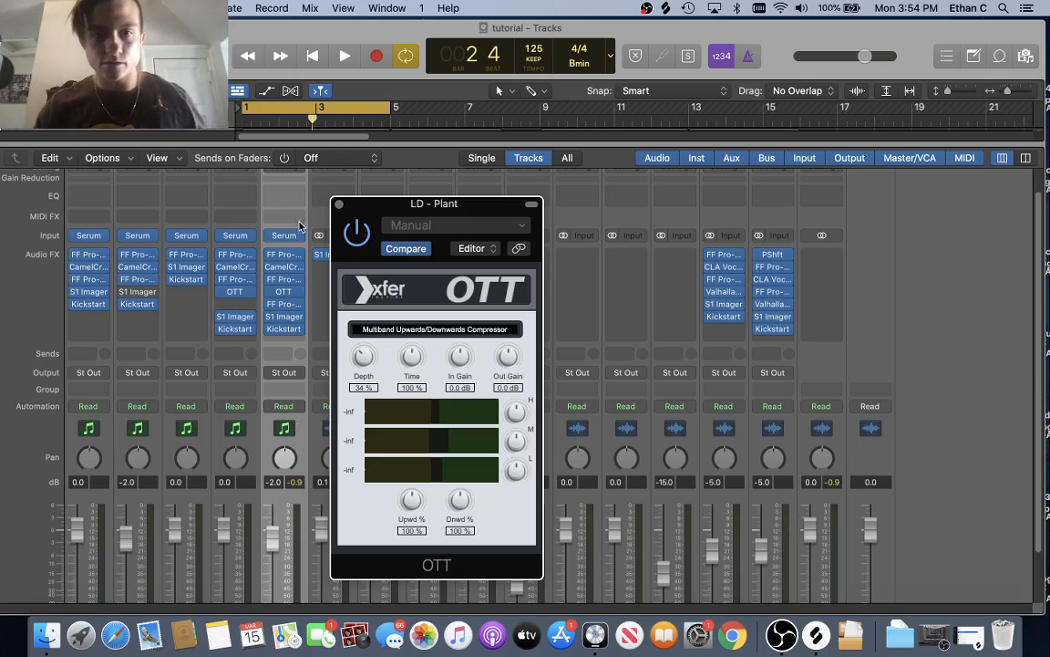
{"action": "key", "text": "super+w"}
{"action": "key", "text": "x"}
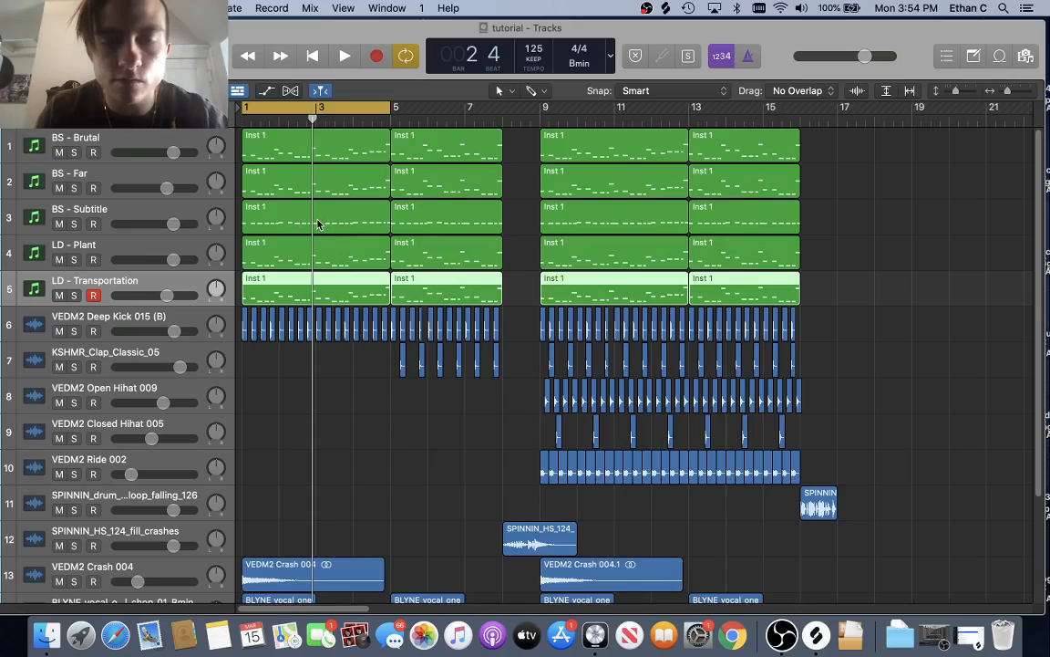
- Review the arrangement of all tracks, from the bass layers down to the vocal chops
{"action": "scroll", "coordinate": [500, 255], "scroll_direction": "down", "scroll_amount": 5}
{"action": "scroll", "coordinate": [500, 256], "scroll_direction": "up", "scroll_amount": 5}
{"action": "scroll", "coordinate": [499, 255], "scroll_direction": "down", "scroll_amount": 4}
{"action": "scroll", "coordinate": [500, 255], "scroll_direction": "up", "scroll_amount": 4}
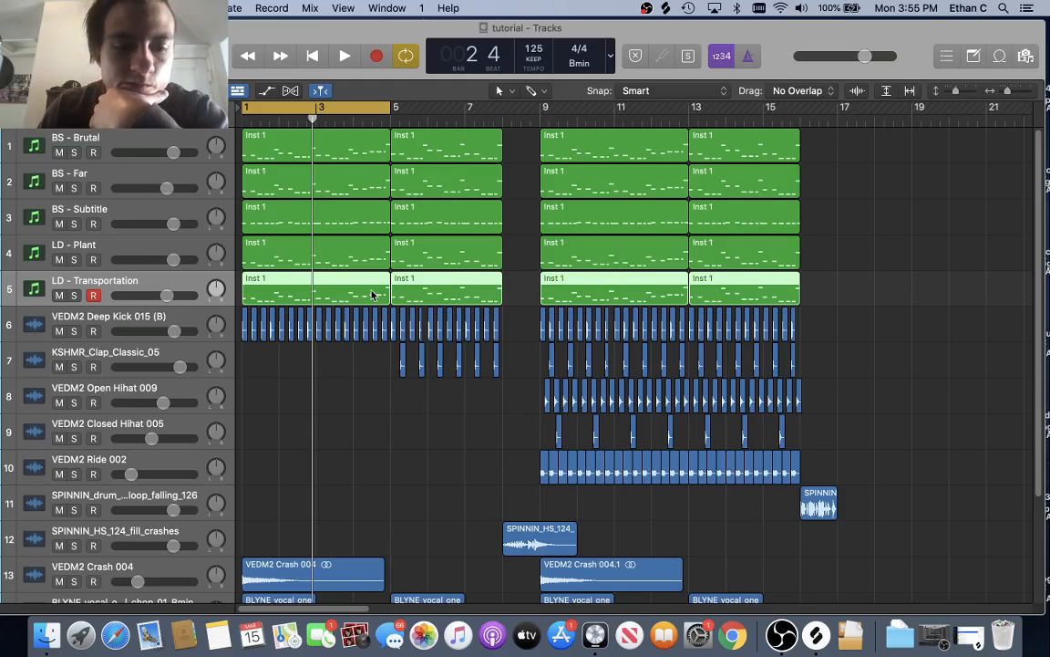
{"action": "scroll", "coordinate": [500, 561], "scroll_direction": "down", "scroll_amount": 4}
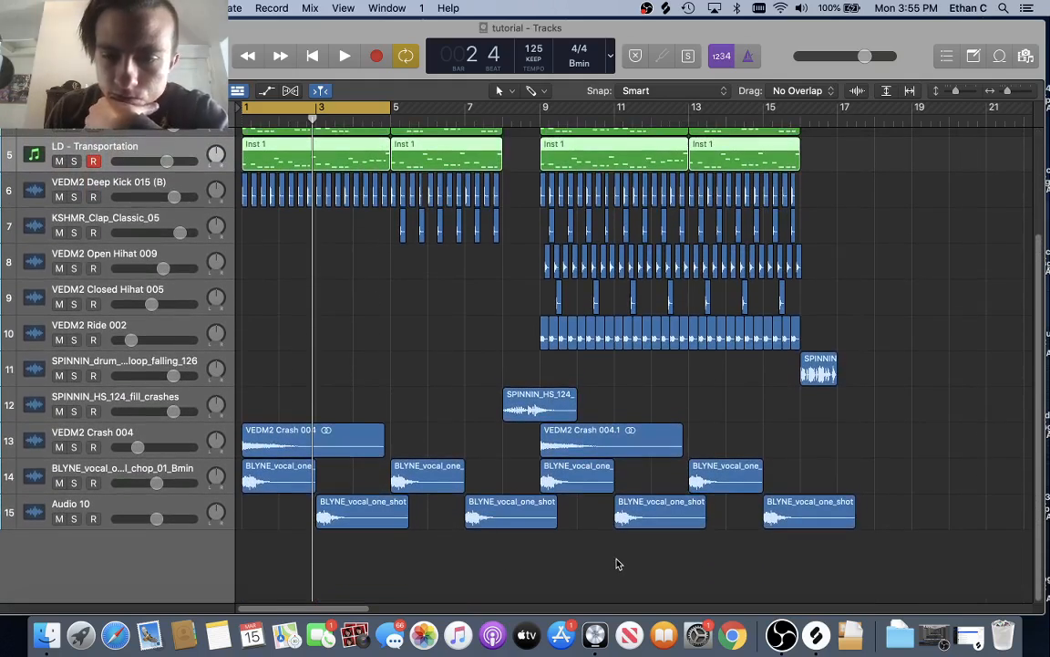
{"action": "scroll", "coordinate": [616, 564], "scroll_direction": "up", "scroll_amount": 4}
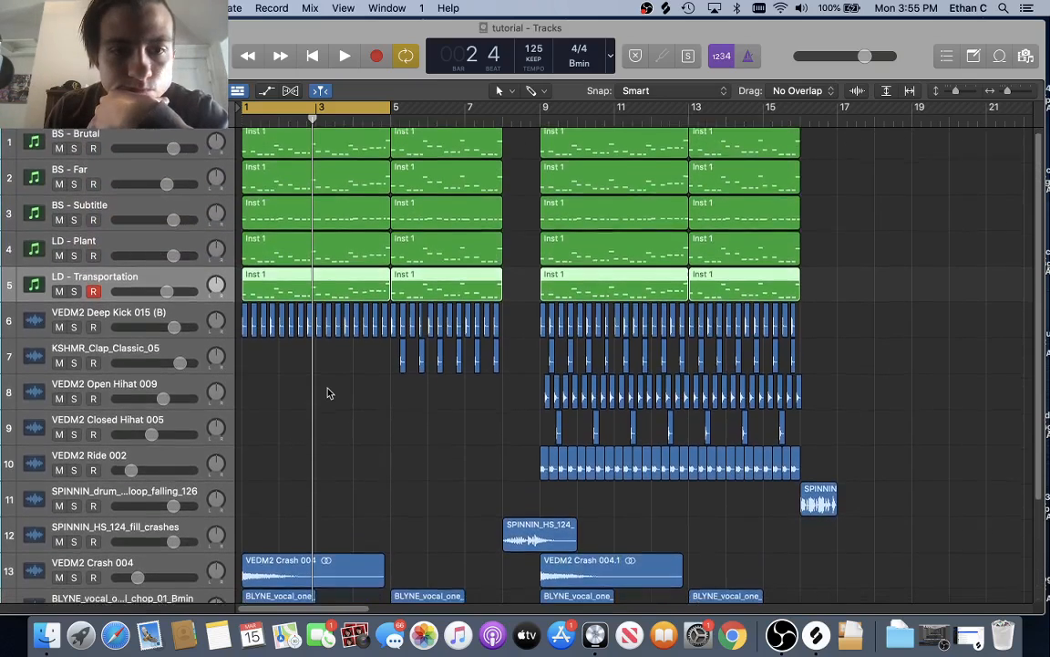
{"action": "scroll", "coordinate": [329, 393], "scroll_direction": "down", "scroll_amount": 4}
{"action": "scroll", "coordinate": [330, 393], "scroll_direction": "up", "scroll_amount": 4}
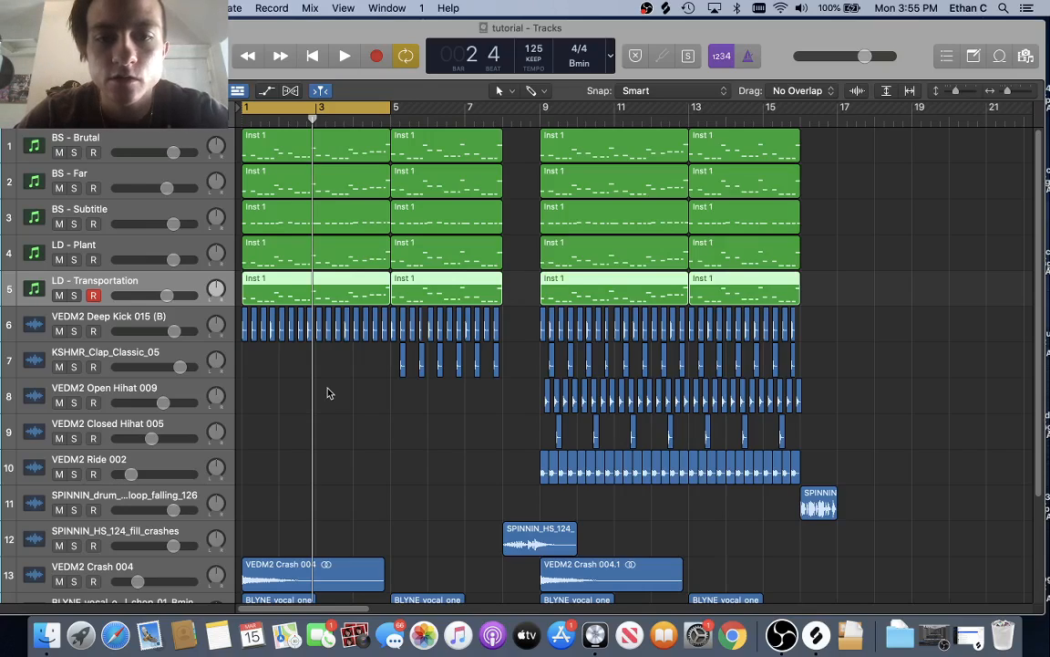
{"action": "key", "text": "super+Right"}
{"action": "key", "text": "super+Right"}
{"action": "key", "text": "super+Right"}
{"action": "key", "text": "super+Right"}
{"action": "key", "text": "super+Right"}
{"action": "key", "text": "super+Right"}
{"action": "key", "text": "super+Right"}
{"action": "key", "text": "super+Right"}
{"action": "key", "text": "super+Left"}
{"action": "key", "text": "super+Left"}
{"action": "key", "text": "super+Left"}
{"action": "key", "text": "super+Left"}
{"action": "key", "text": "super+Left"}
{"action": "key", "text": "super+Left"}
{"action": "key", "text": "super+Left"}
{"action": "key", "text": "super+Left"}
{"action": "key", "text": "super+Left"}
{"action": "key", "text": "super+Left"}
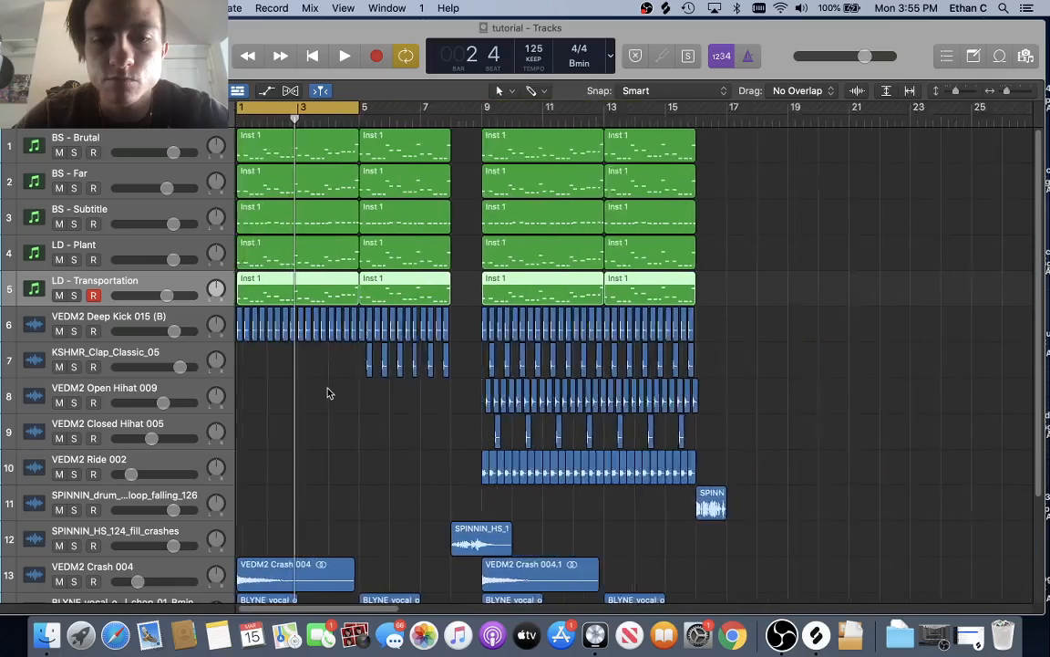
{"action": "key", "text": "super+Right"}
{"action": "key", "text": "super+Right"}
{"action": "key", "text": "super+Right"}
{"action": "key", "text": "super+Right"}
{"action": "scroll", "coordinate": [329, 393], "scroll_direction": "down", "scroll_amount": 5}
{"action": "scroll", "coordinate": [329, 393], "scroll_direction": "left", "scroll_amount": 2}
{"action": "scroll", "coordinate": [330, 393], "scroll_direction": "up", "scroll_amount": 2}
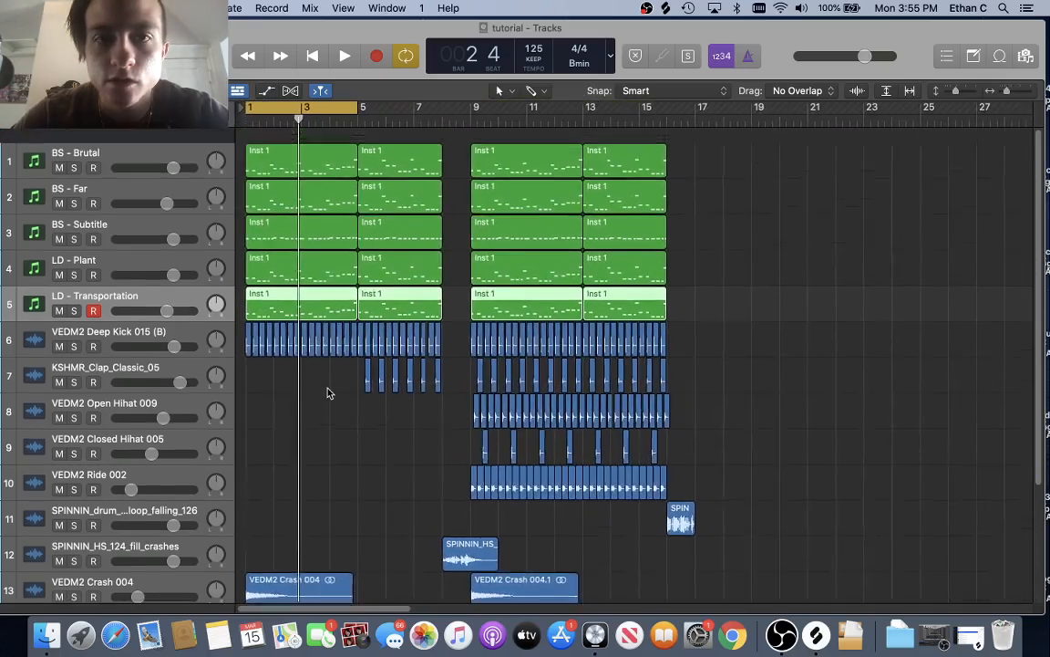
{"action": "scroll", "coordinate": [330, 393], "scroll_direction": "up", "scroll_amount": 5}
{"action": "scroll", "coordinate": [329, 393], "scroll_direction": "down", "scroll_amount": 4}
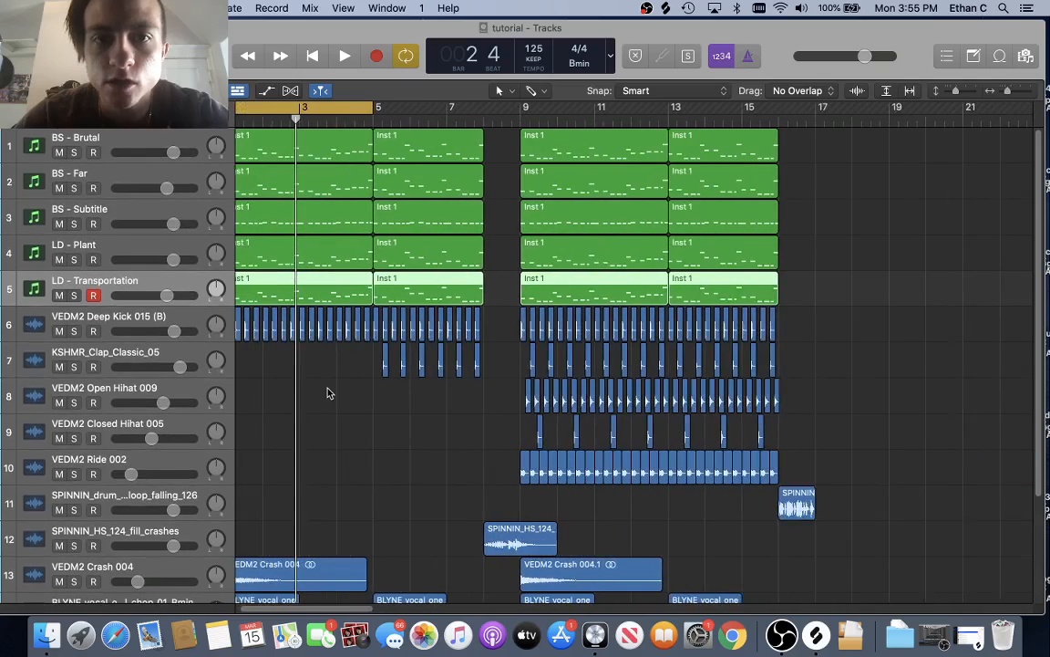
{"action": "scroll", "coordinate": [329, 393], "scroll_direction": "up", "scroll_amount": 2}
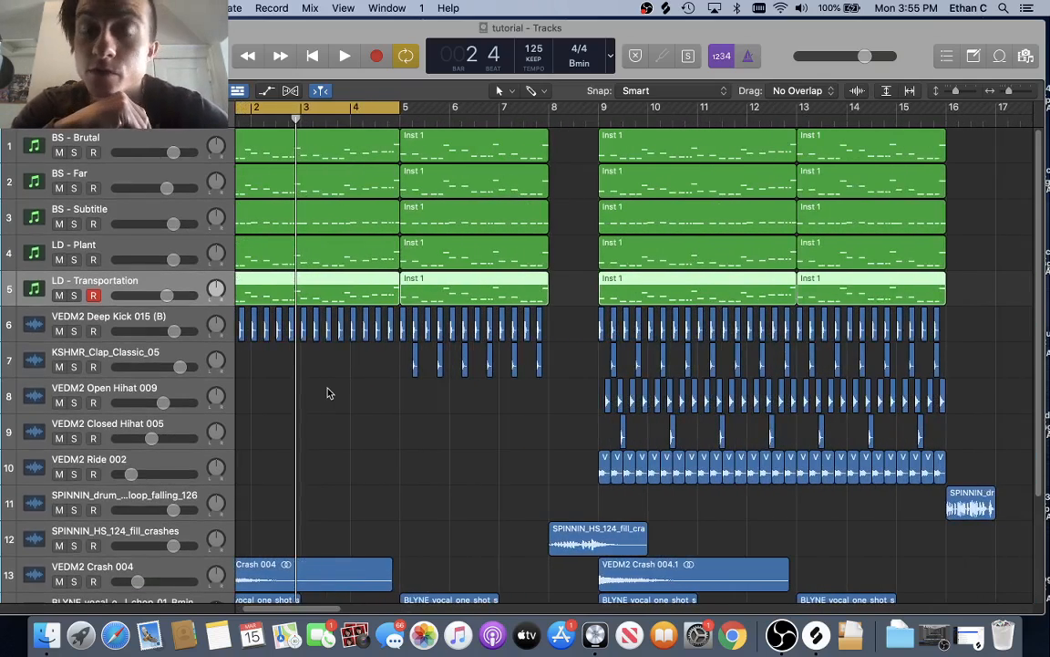